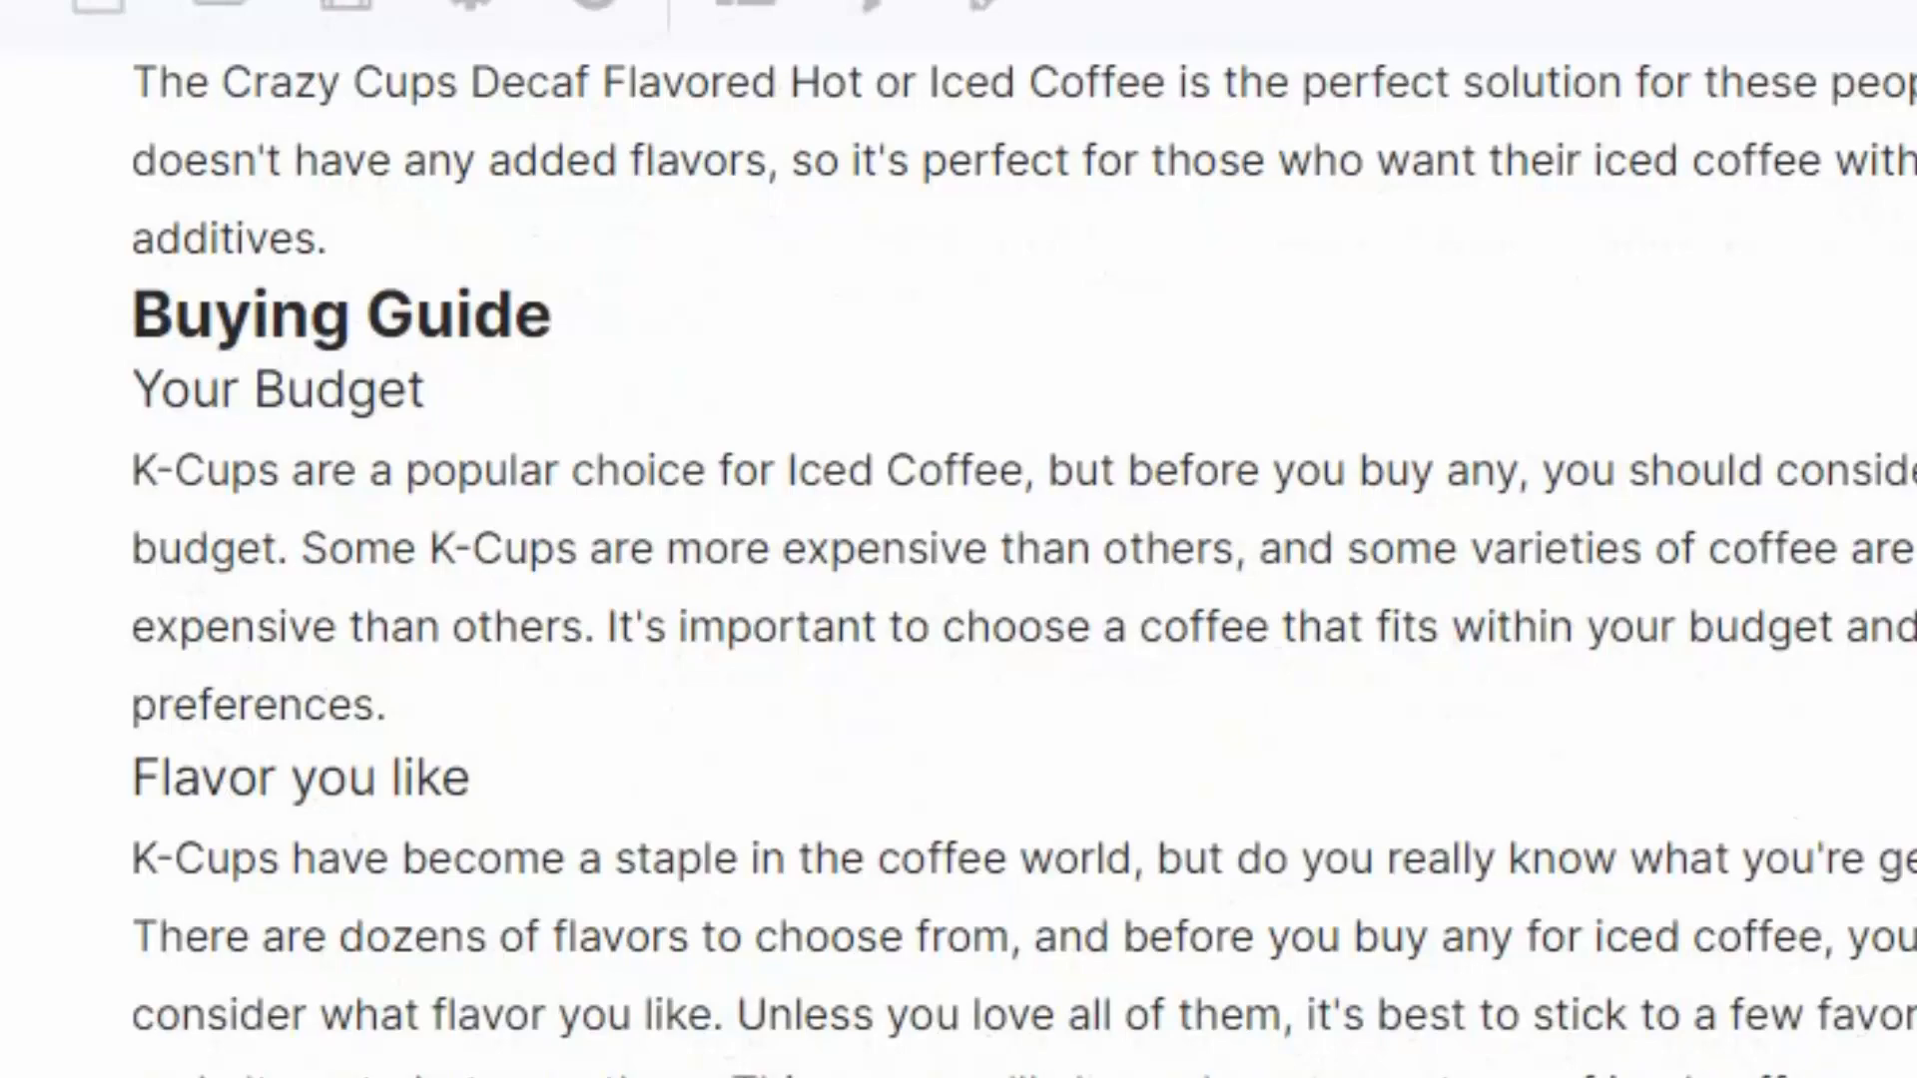
# Review the article from the buying guide through the K Cup iced coffee recipe to the first FAQ answers.
pyautogui.scroll(-15, 958, 559)
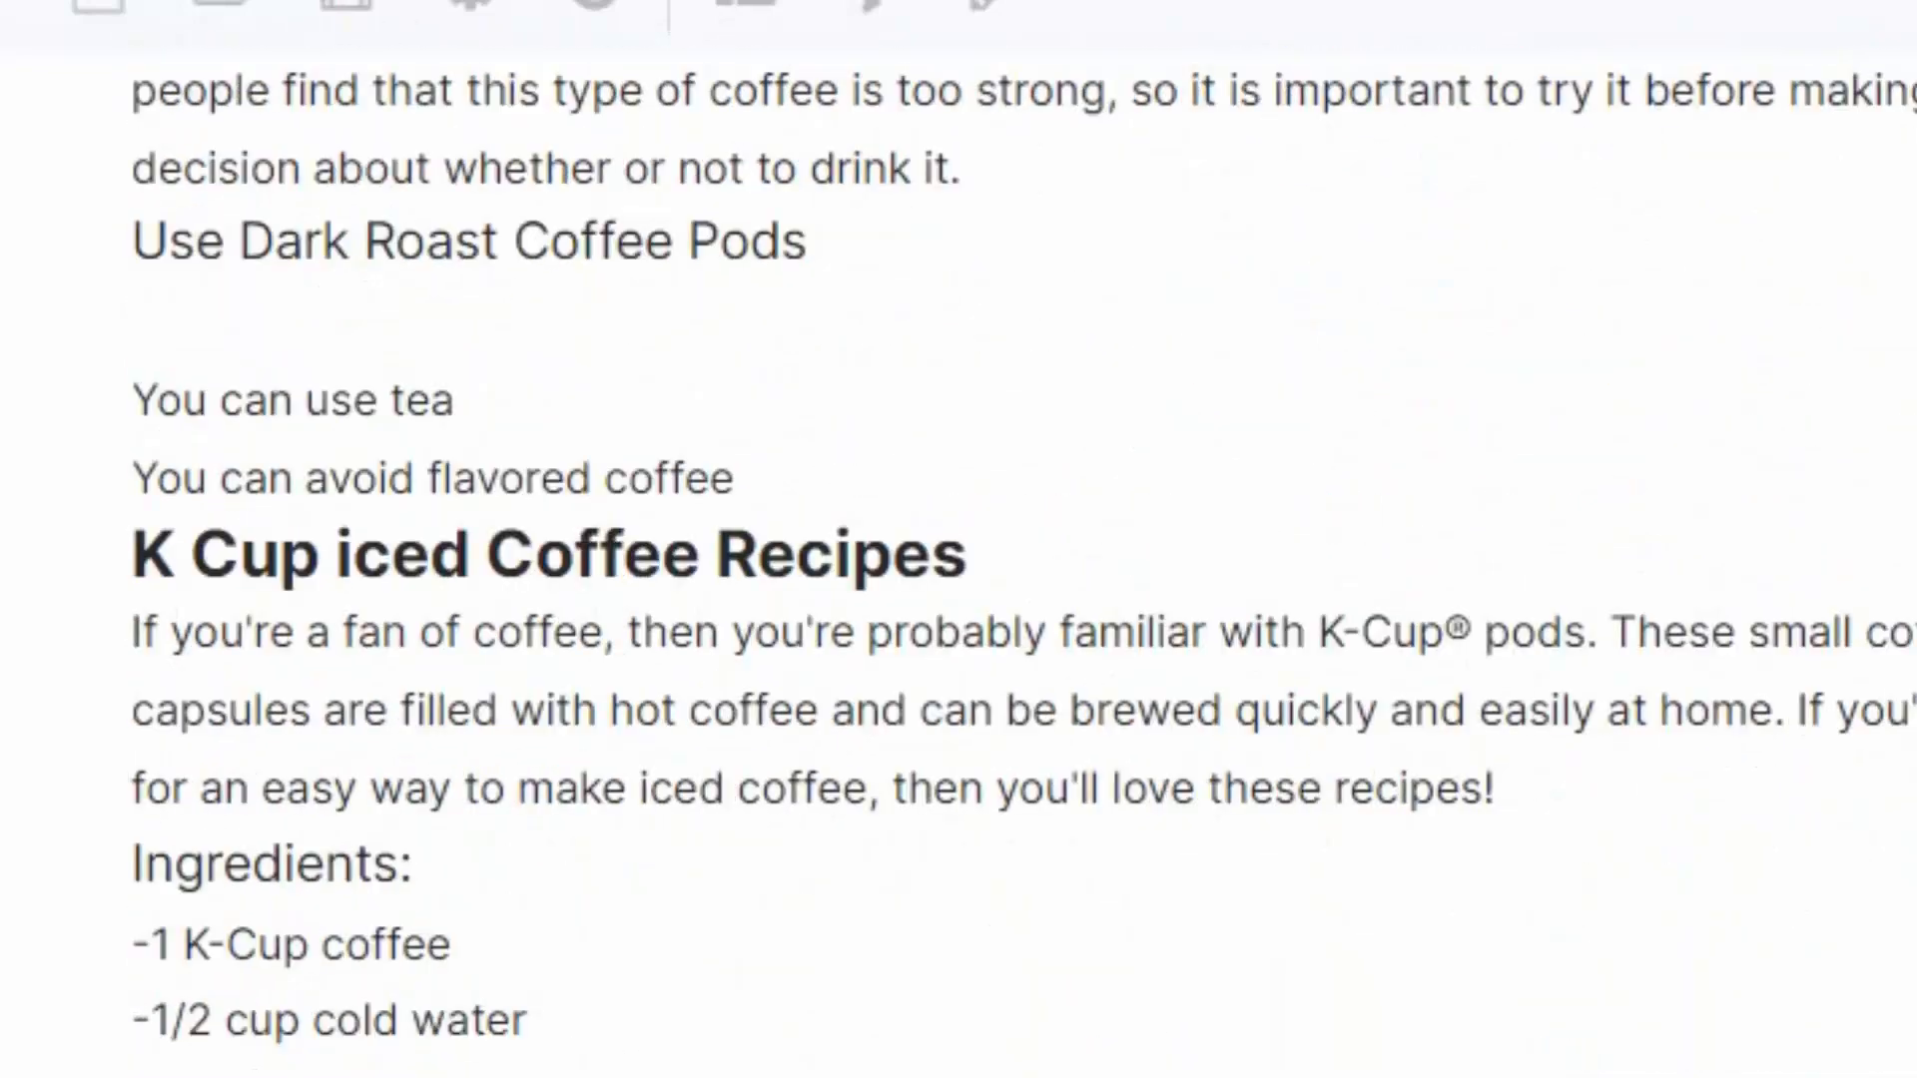
pyautogui.scroll(-5, 958, 559)
pyautogui.scroll(3, 736, 926)
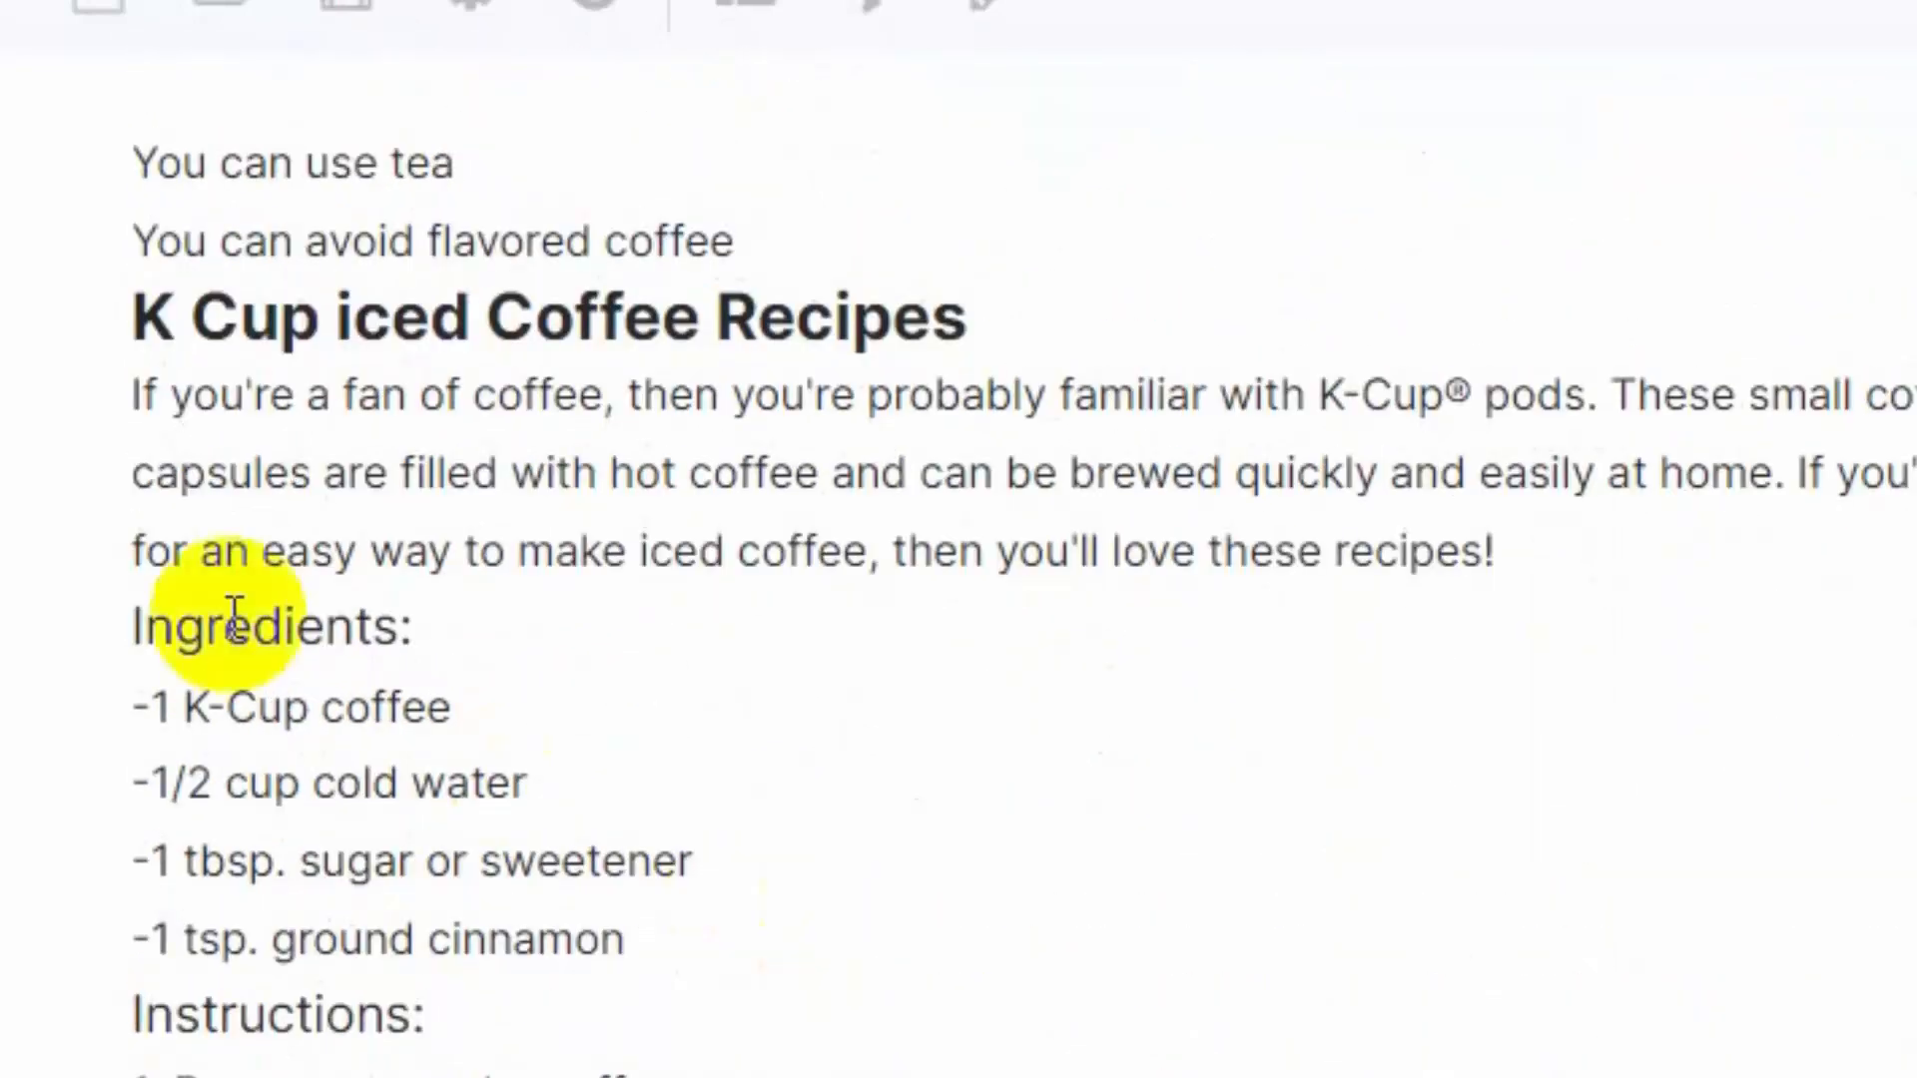
pyautogui.moveTo(138, 385); pyautogui.dragTo(689, 1076)
pyautogui.scroll(-4, 738, 906)
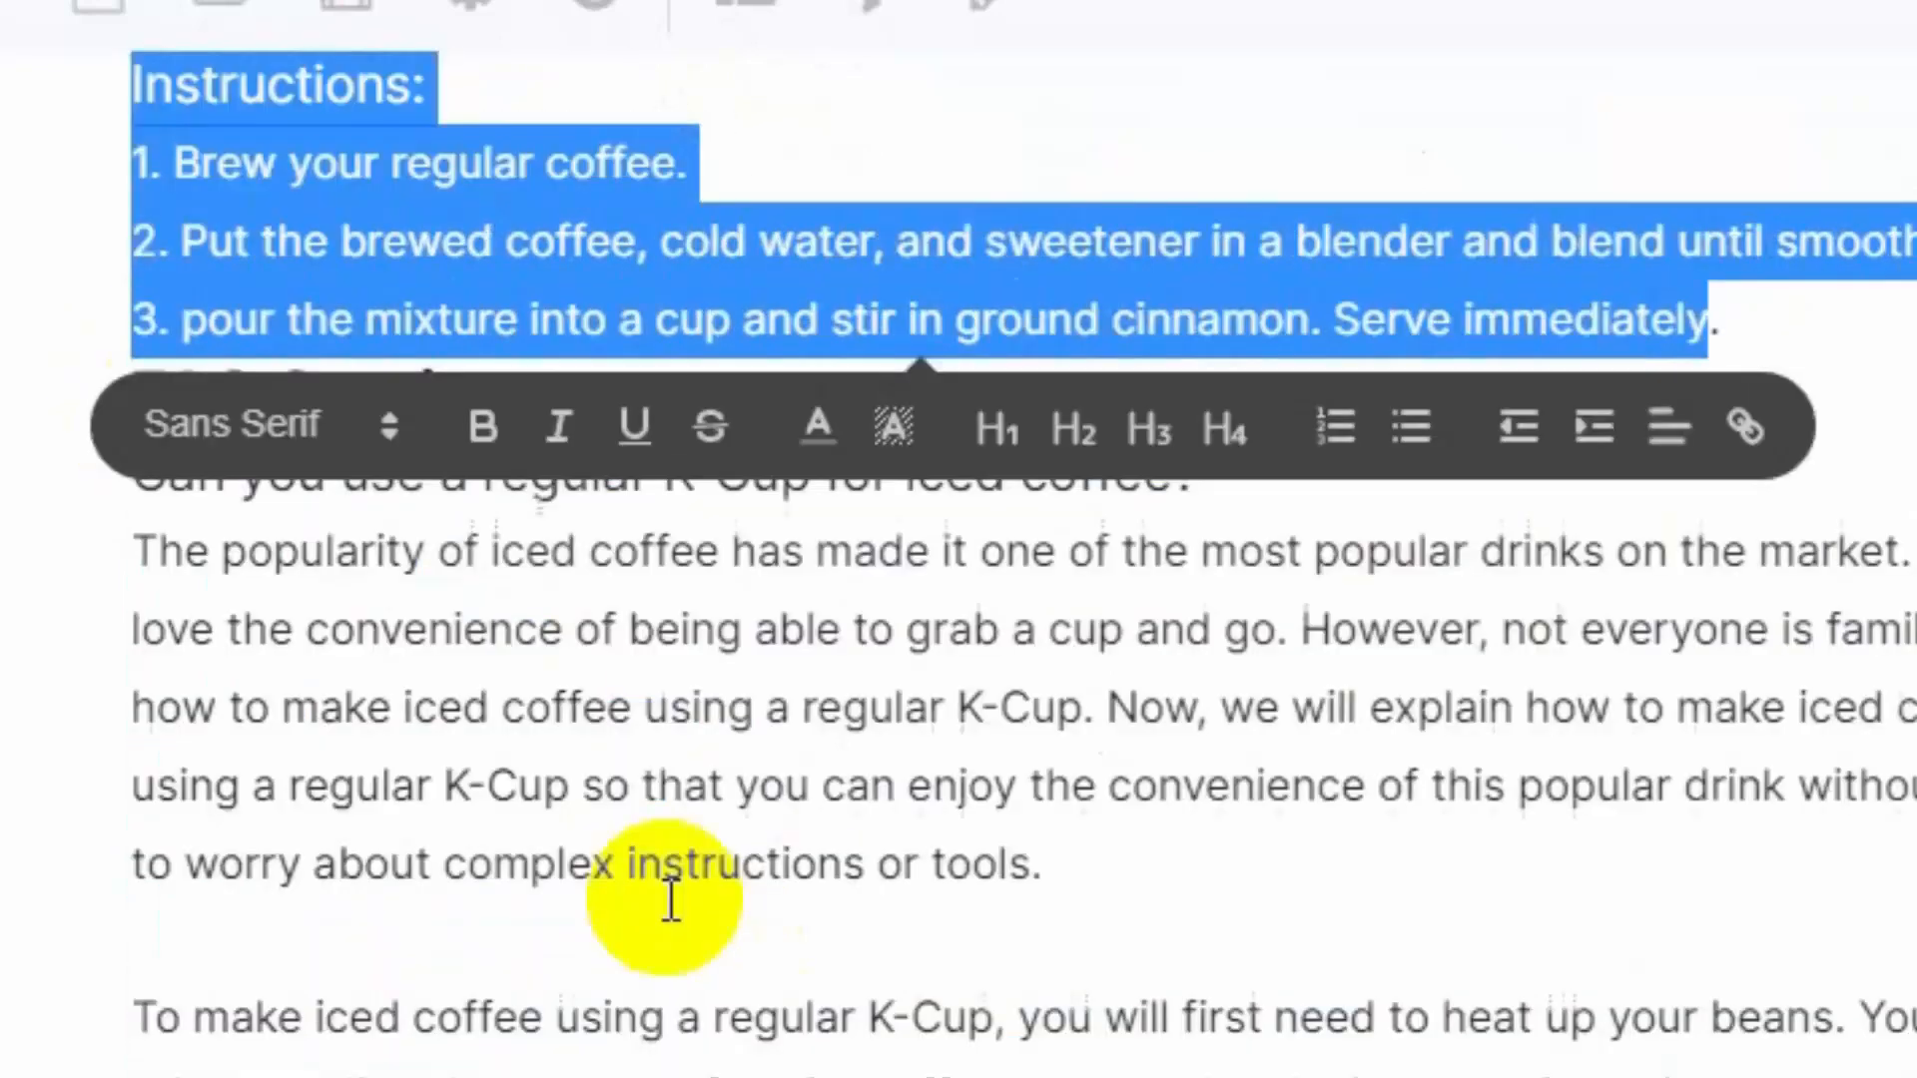
pyautogui.click(381, 642)
pyautogui.scroll(-2, 806, 635)
pyautogui.scroll(-4, 813, 647)
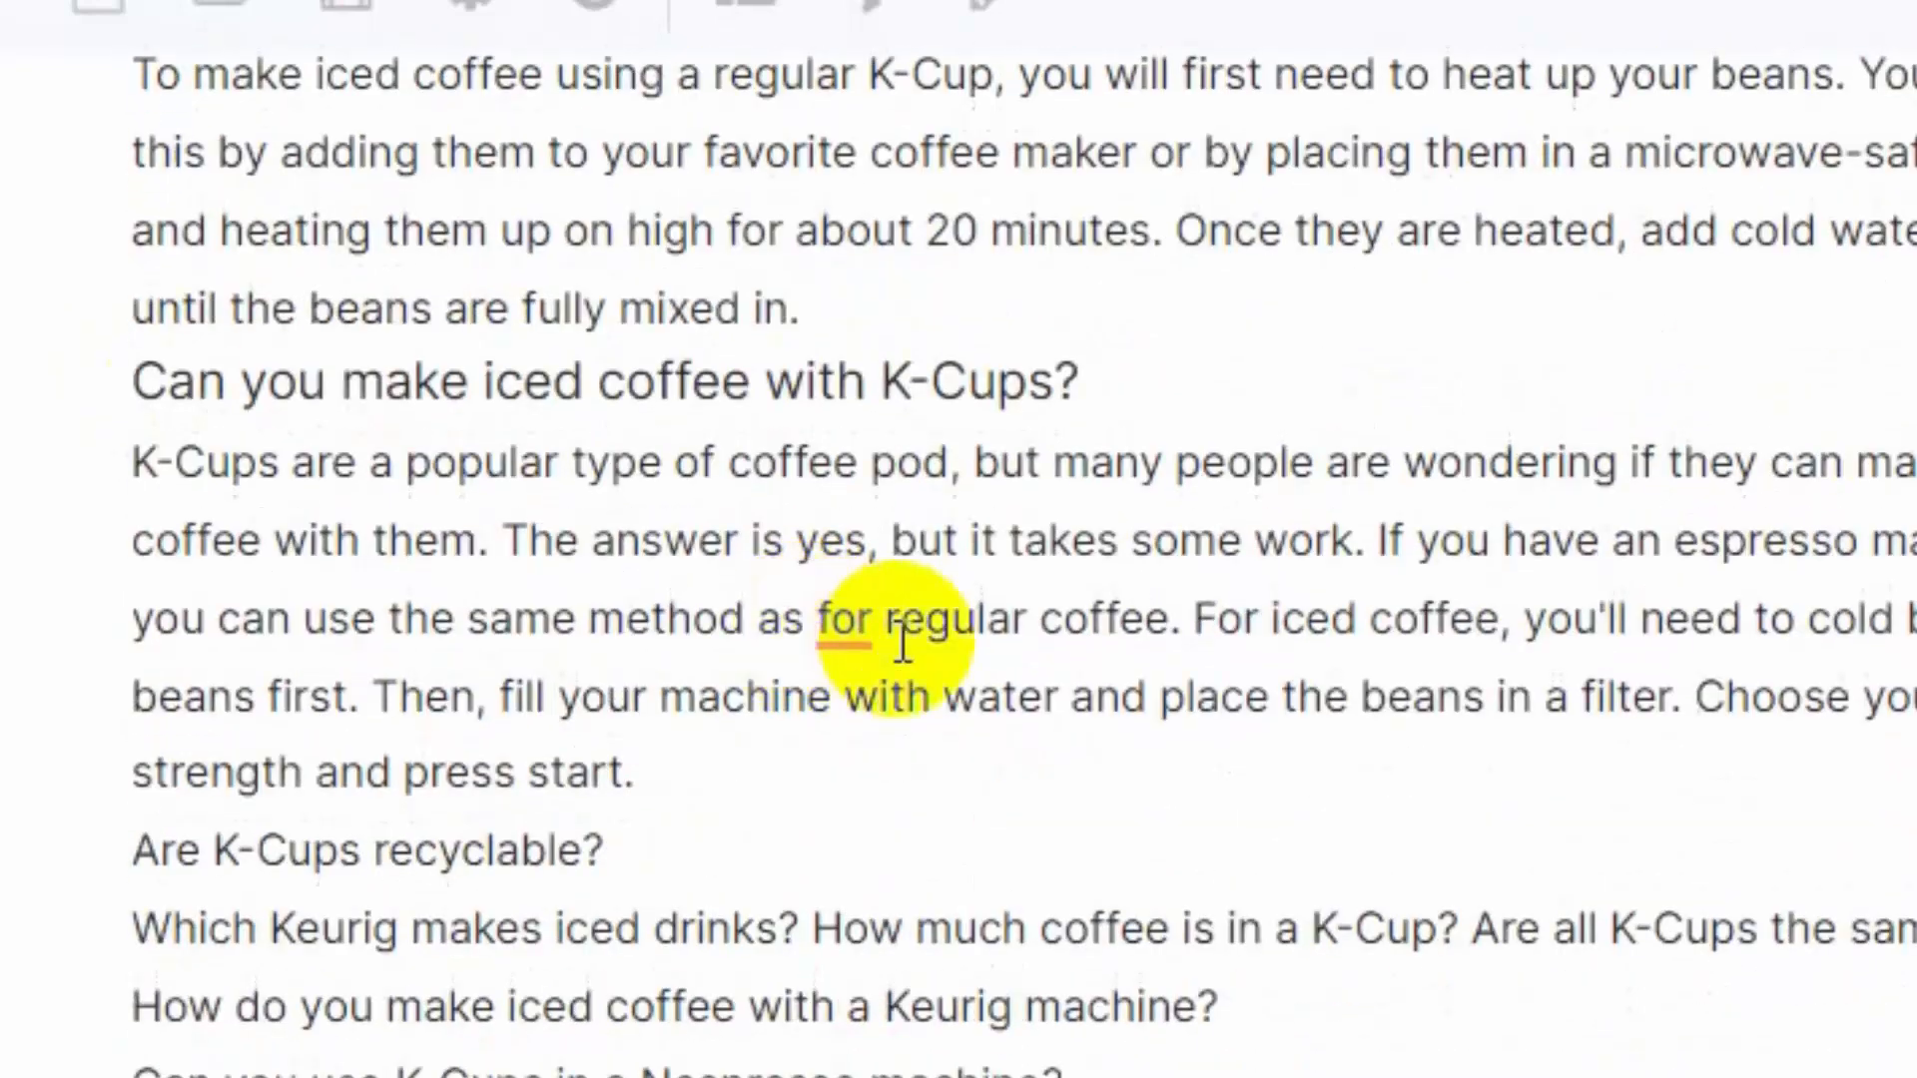
# Re-examine the article's buying guide, its unfinished numbered points, the recipe section and the FAQ section.
pyautogui.scroll(15, 916, 654)
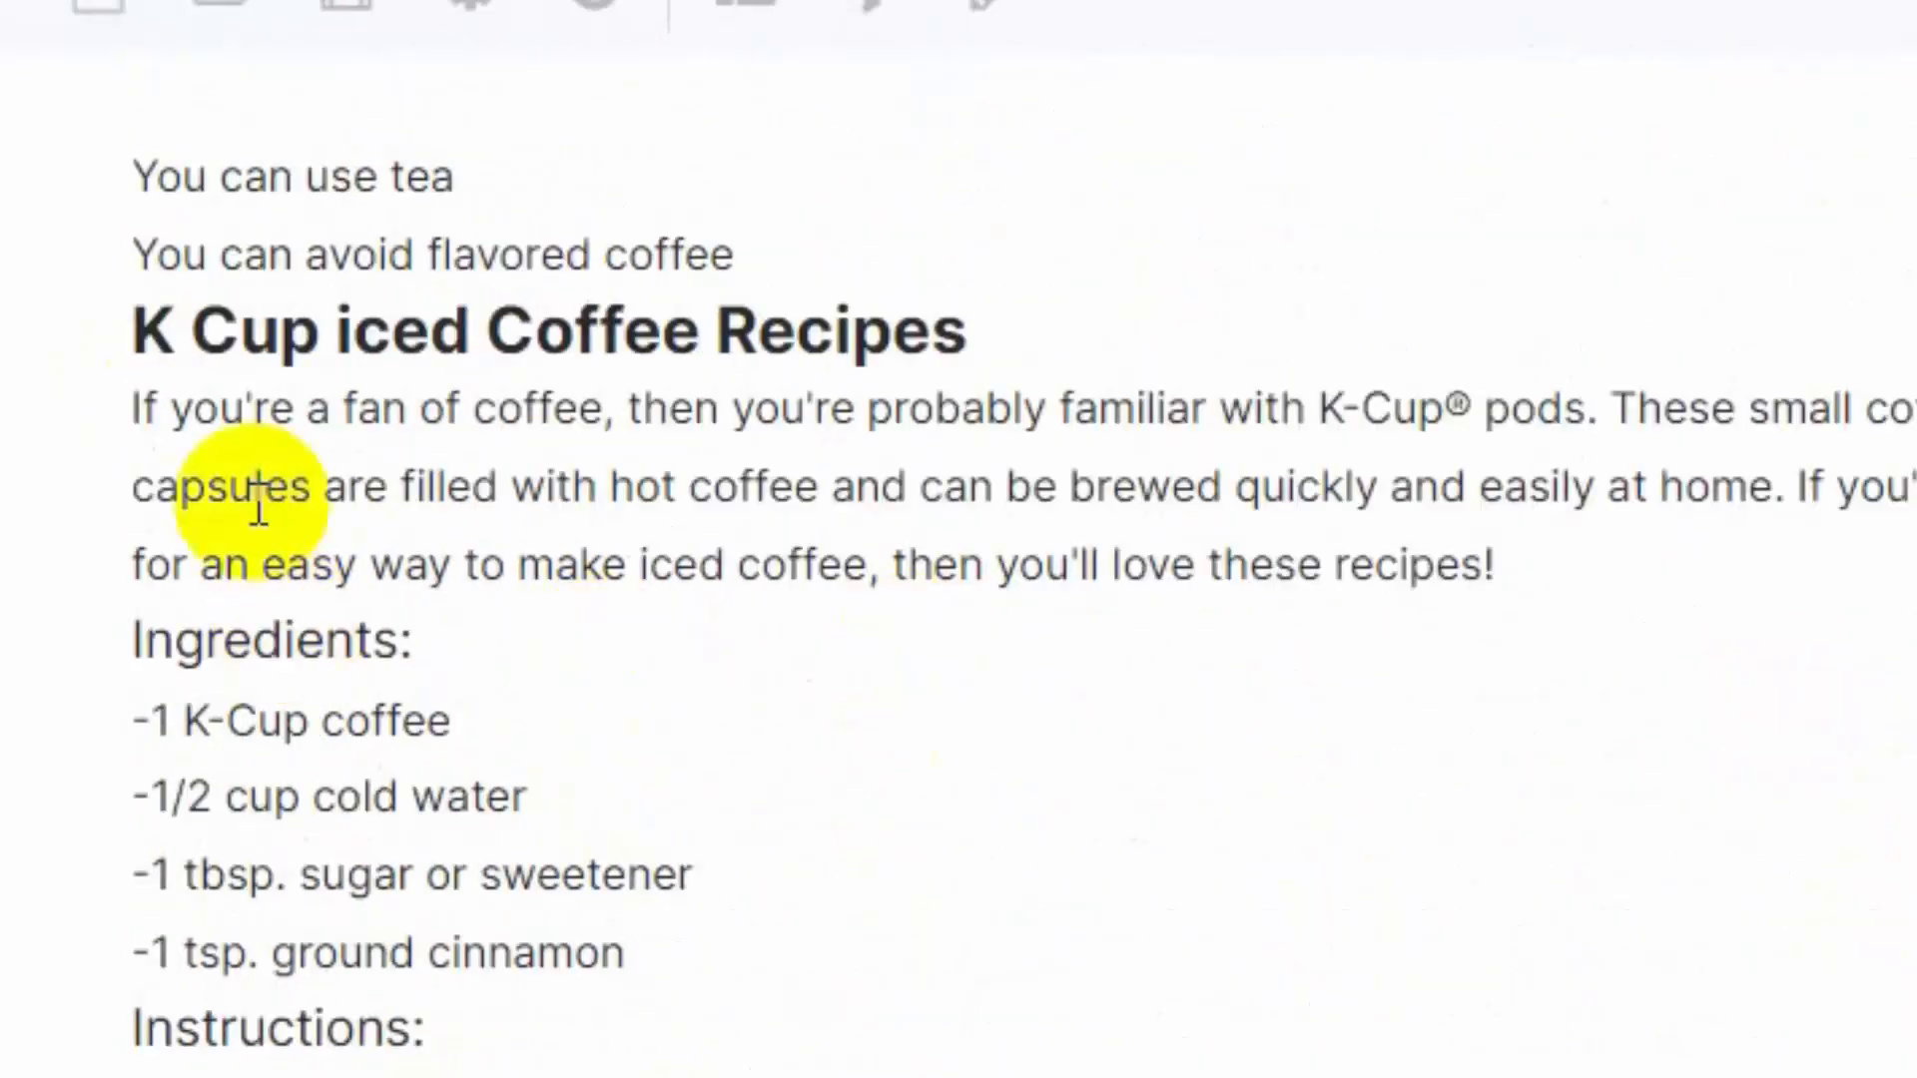
pyautogui.scroll(6, 457, 590)
pyautogui.scroll(-20, 457, 590)
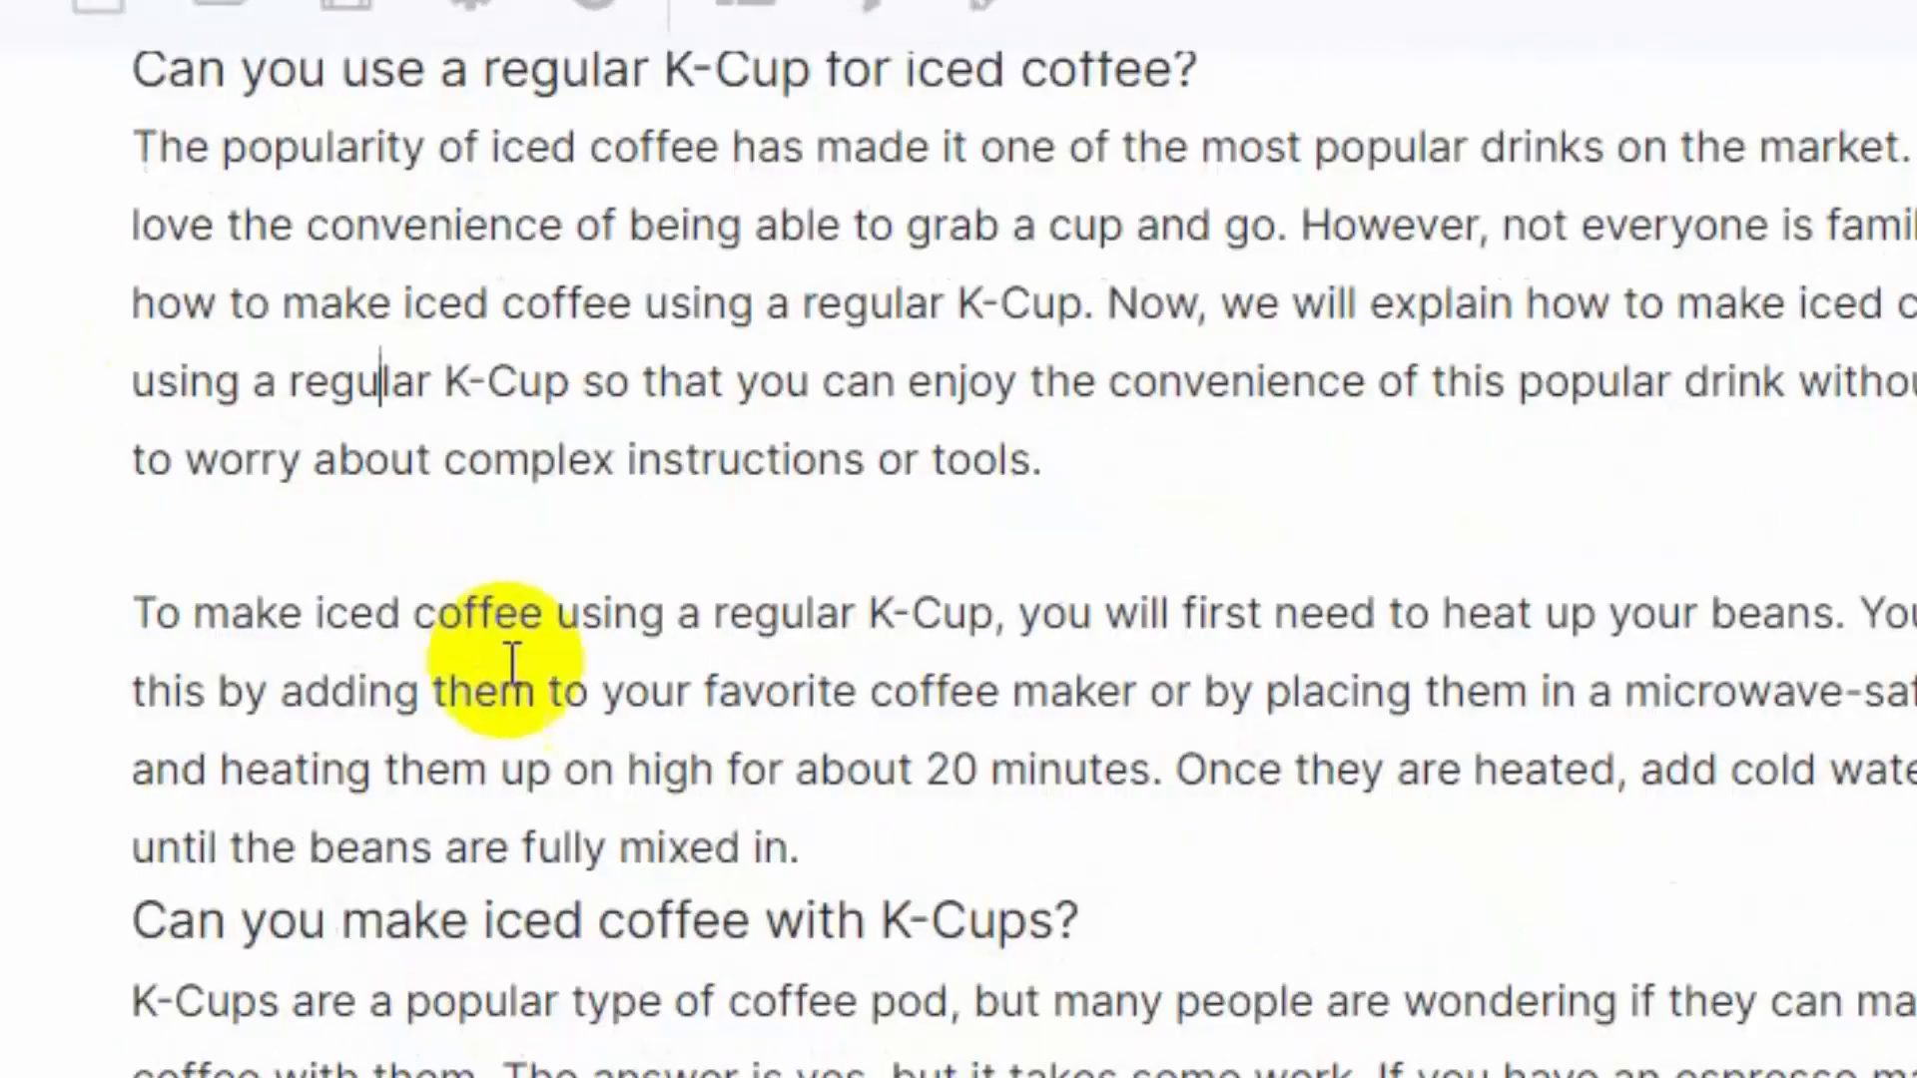
pyautogui.scroll(20, 511, 849)
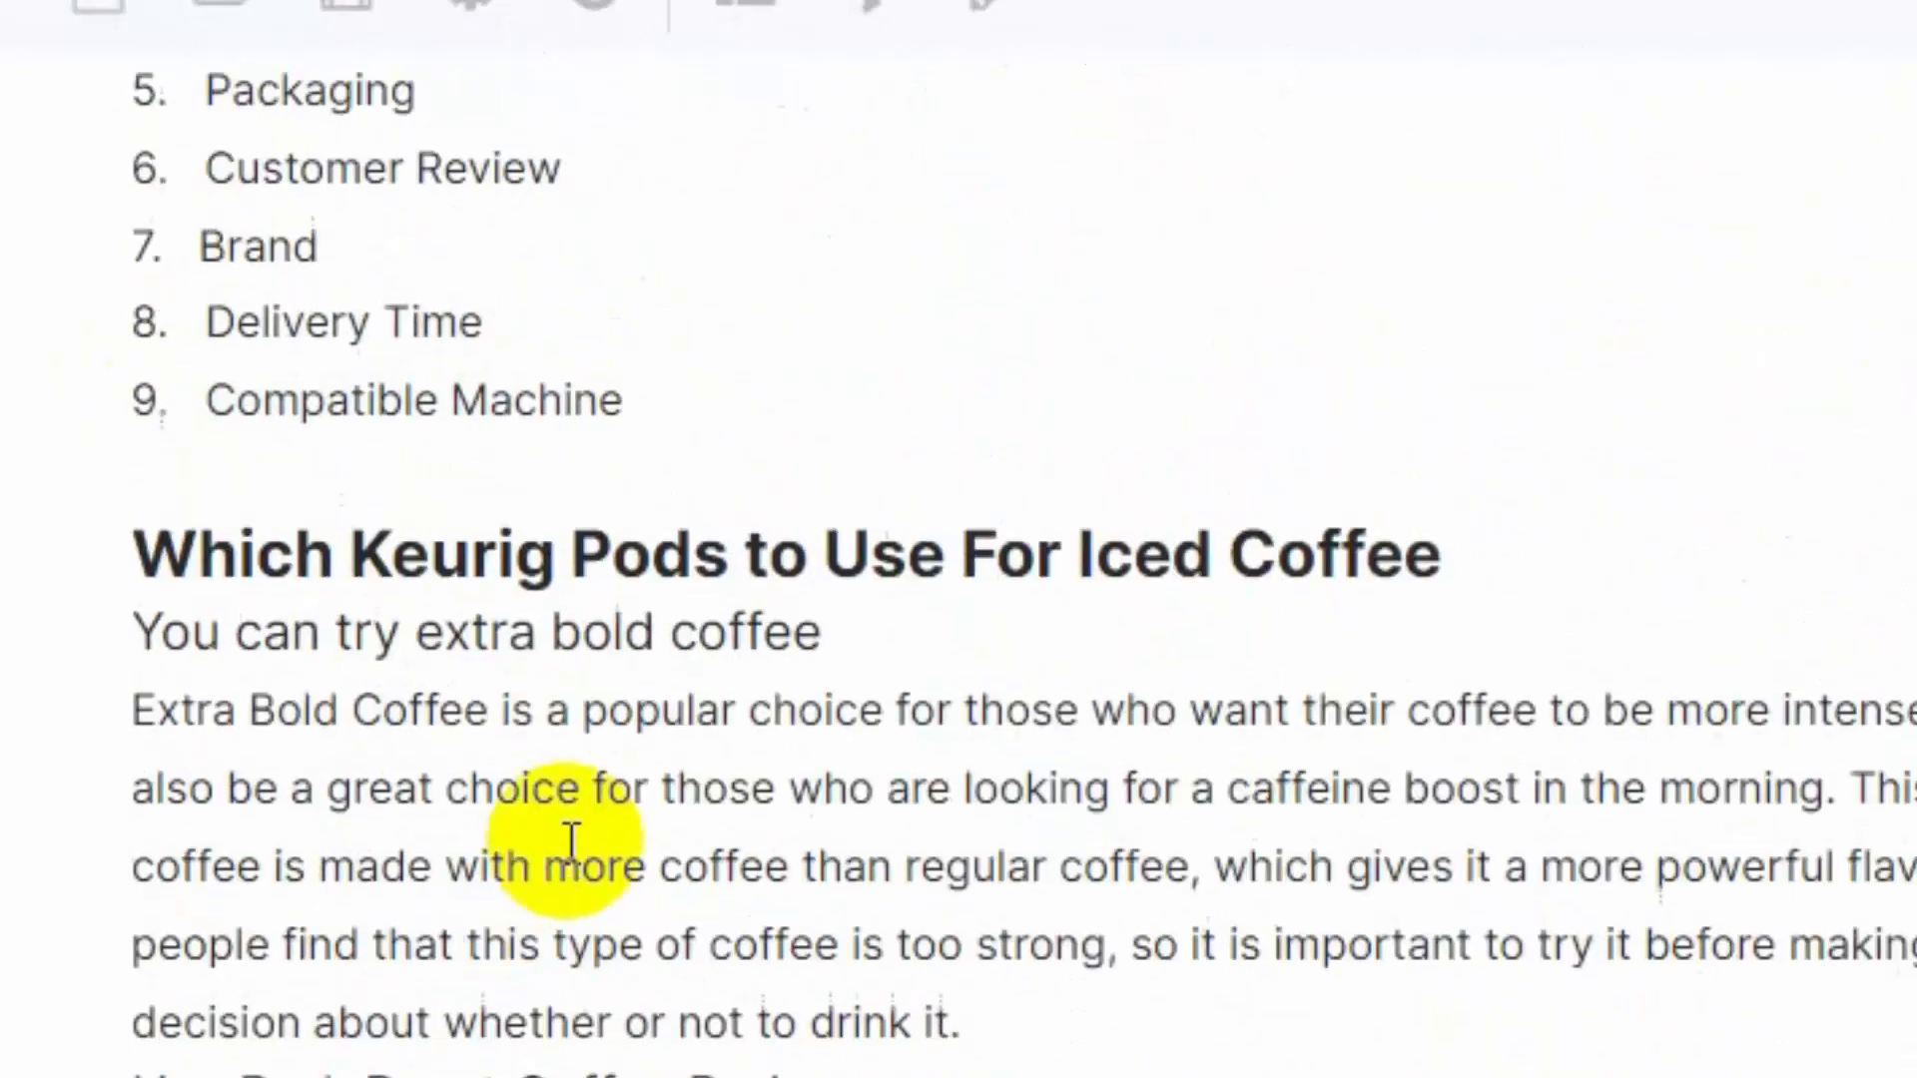
pyautogui.scroll(3, 570, 845)
pyautogui.scroll(-3, 509, 843)
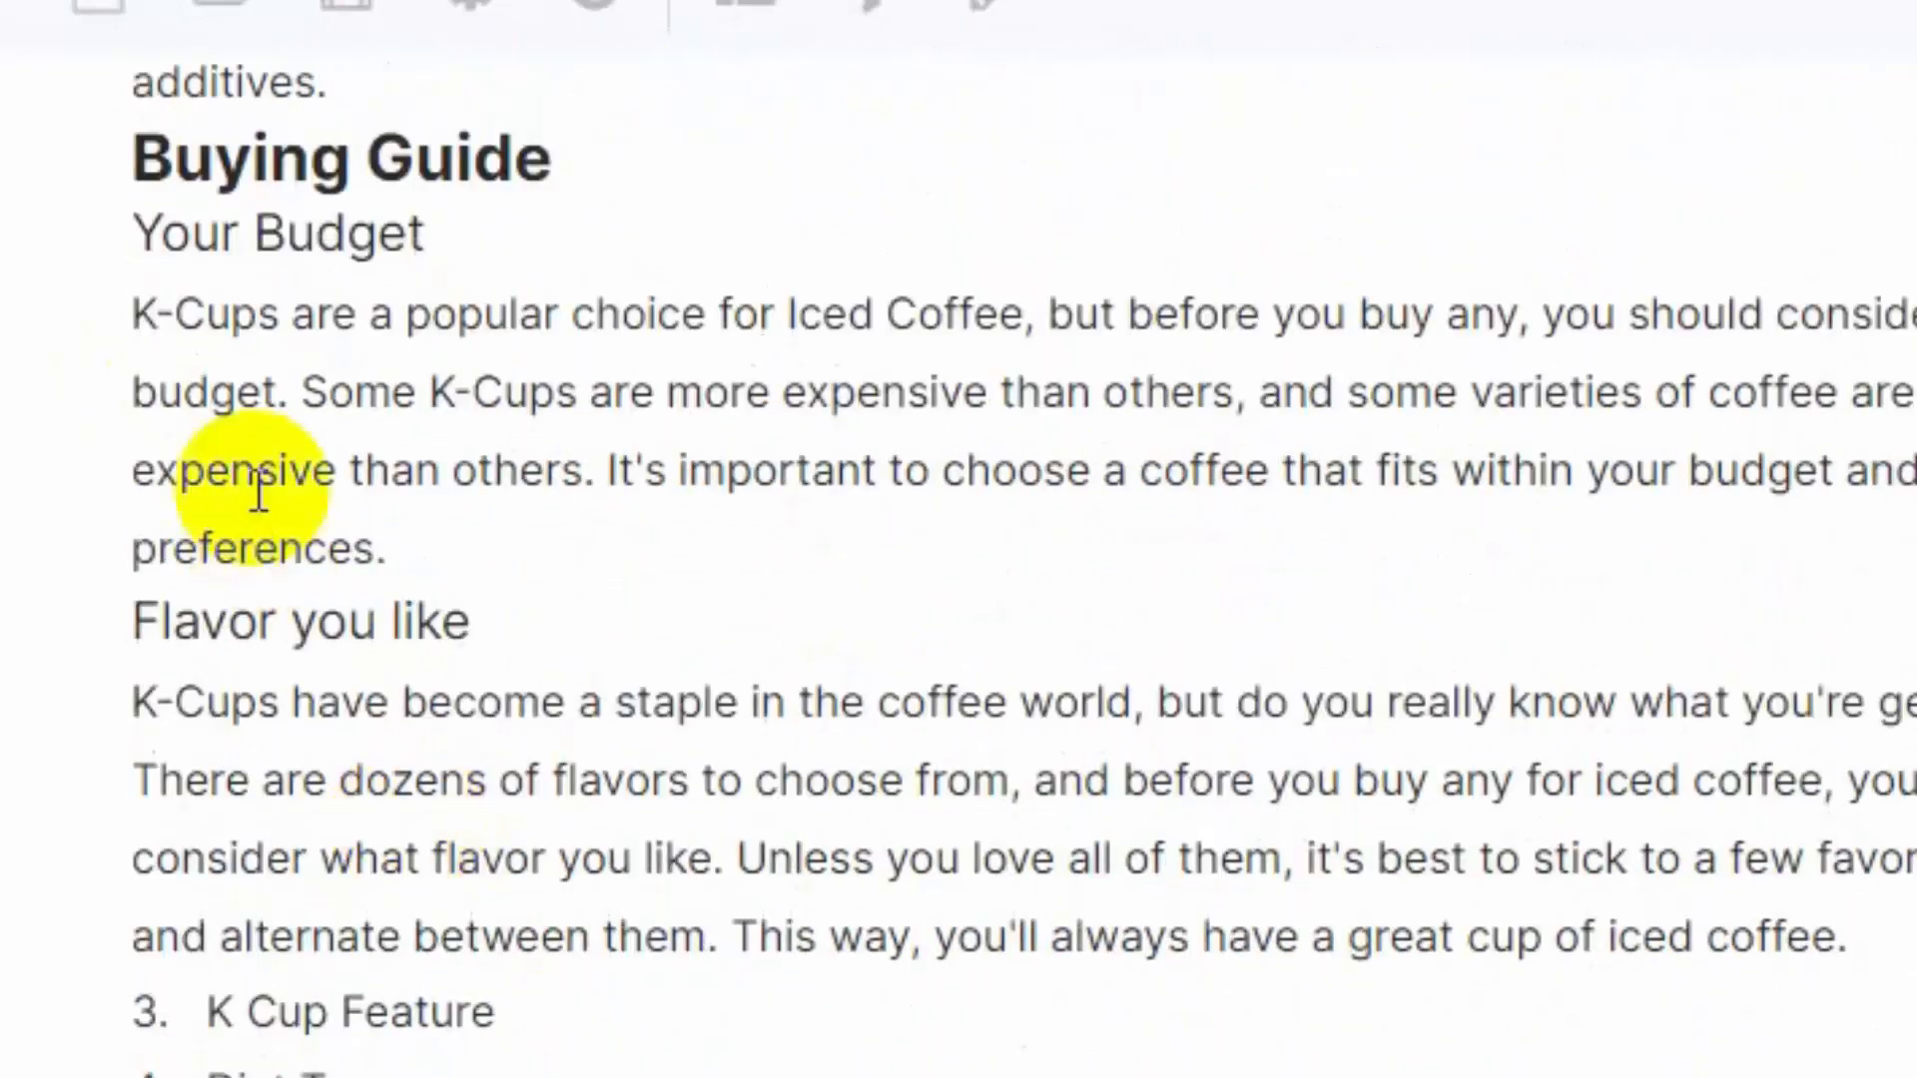
pyautogui.moveTo(290, 392); pyautogui.dragTo(584, 393)
pyautogui.scroll(-10, 633, 441)
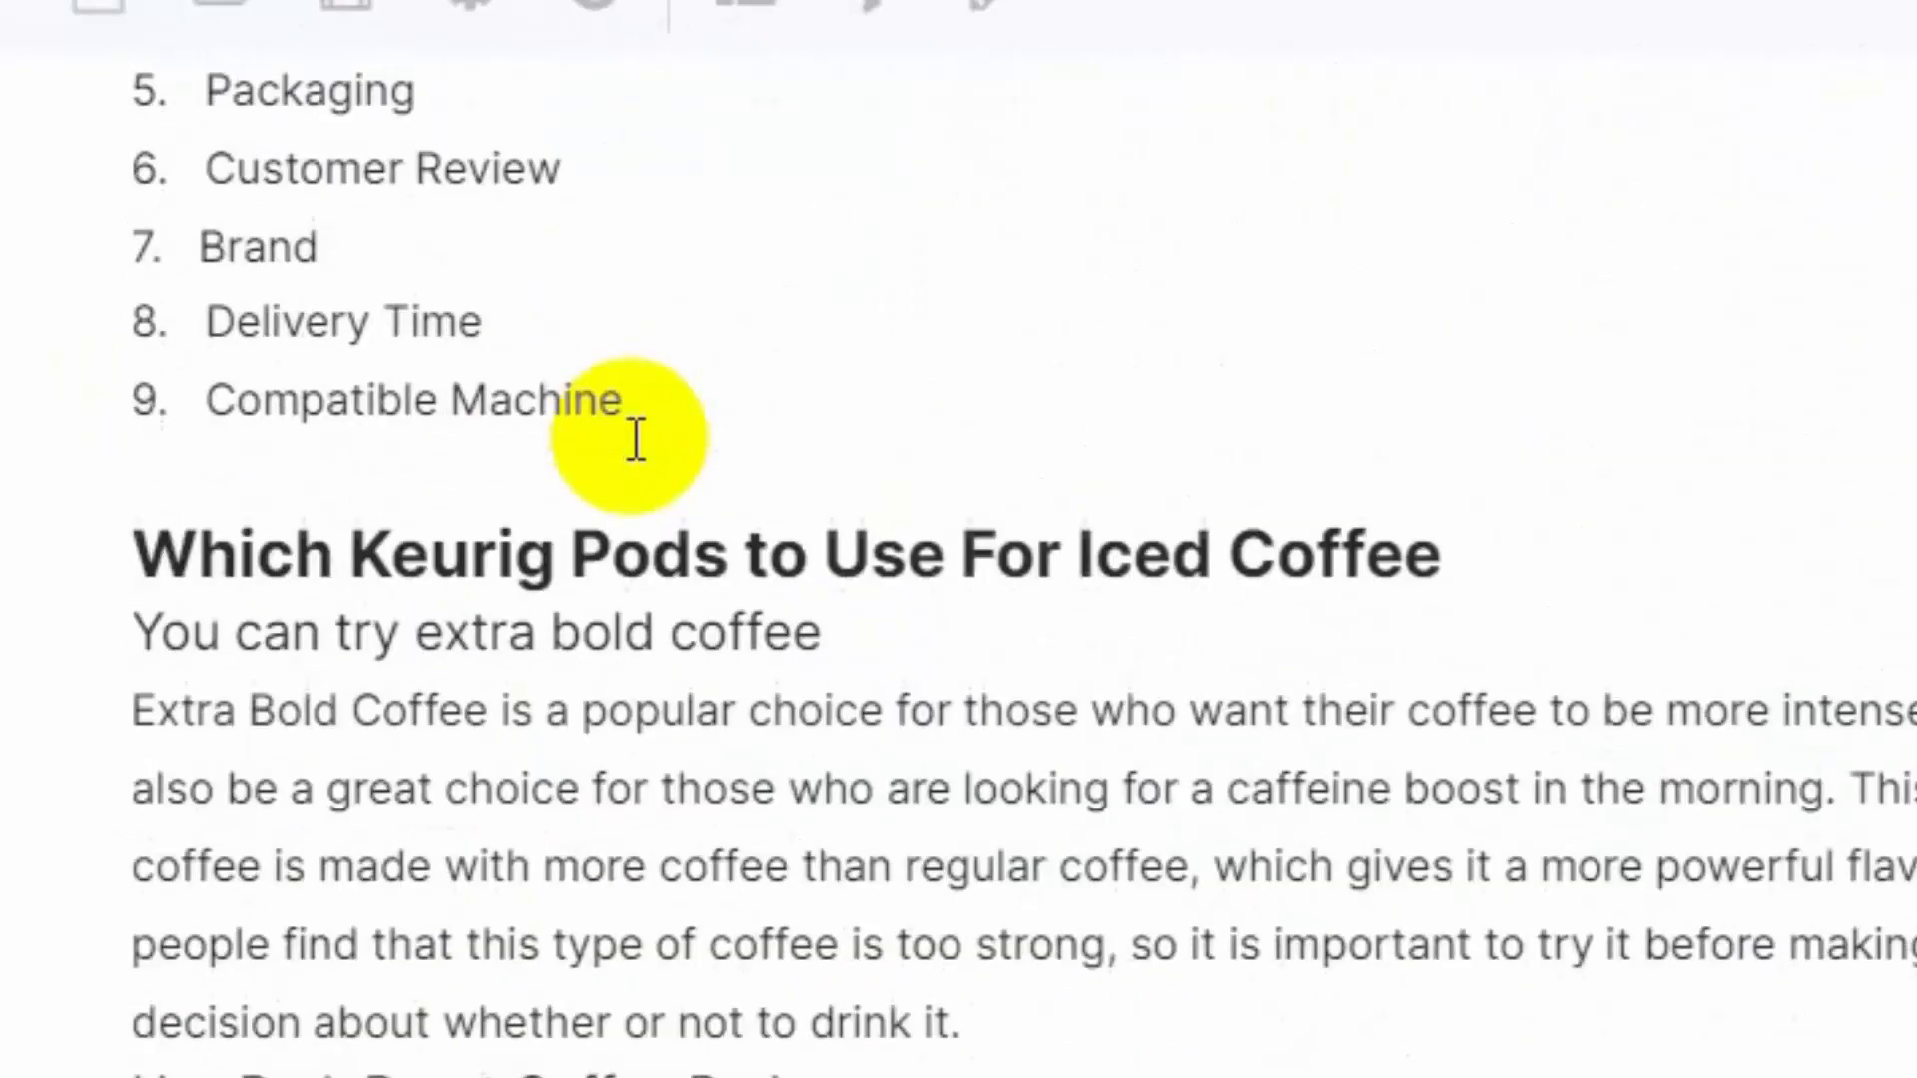
pyautogui.scroll(-5, 420, 489)
pyautogui.scroll(3, 411, 415)
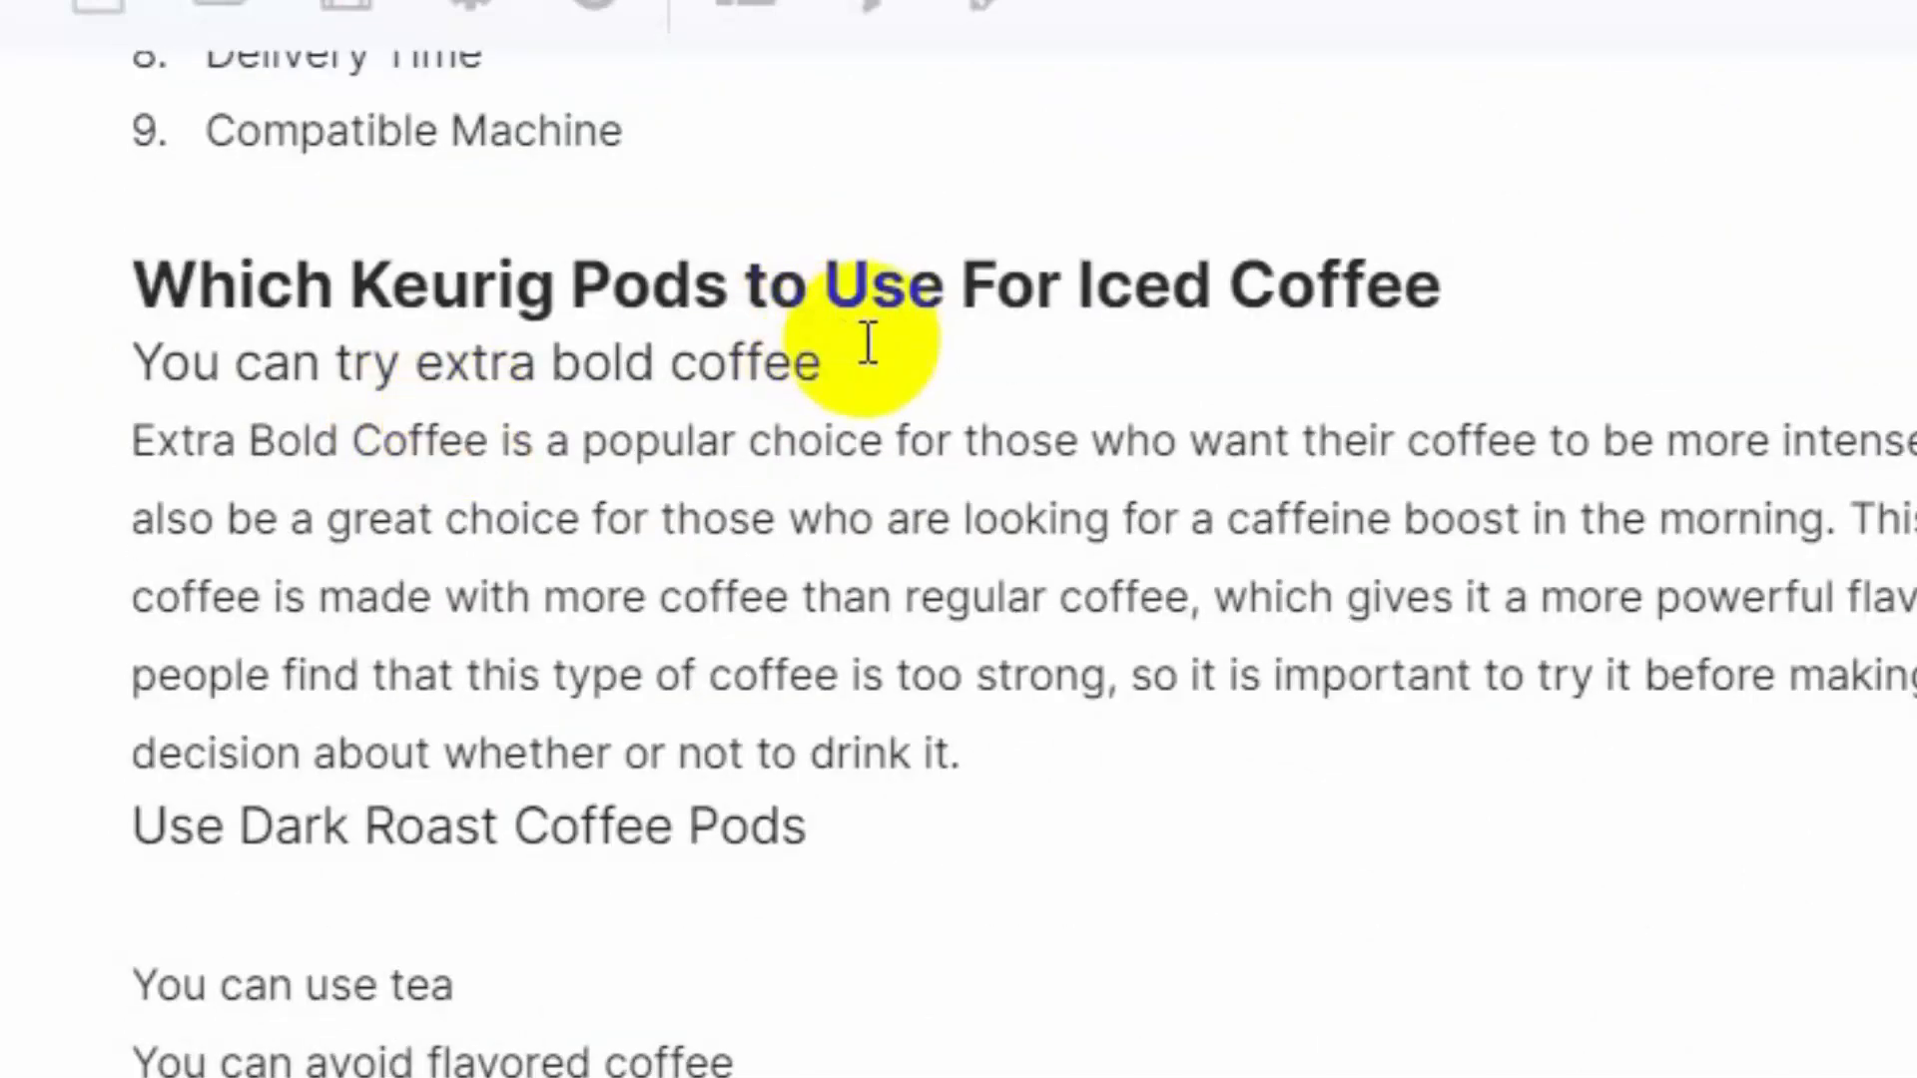
# Examine the "You can try extra bold coffee" subheading and the introductory paragraph of the K Cup iced coffee recipes.
pyautogui.tripleClick(278, 363)
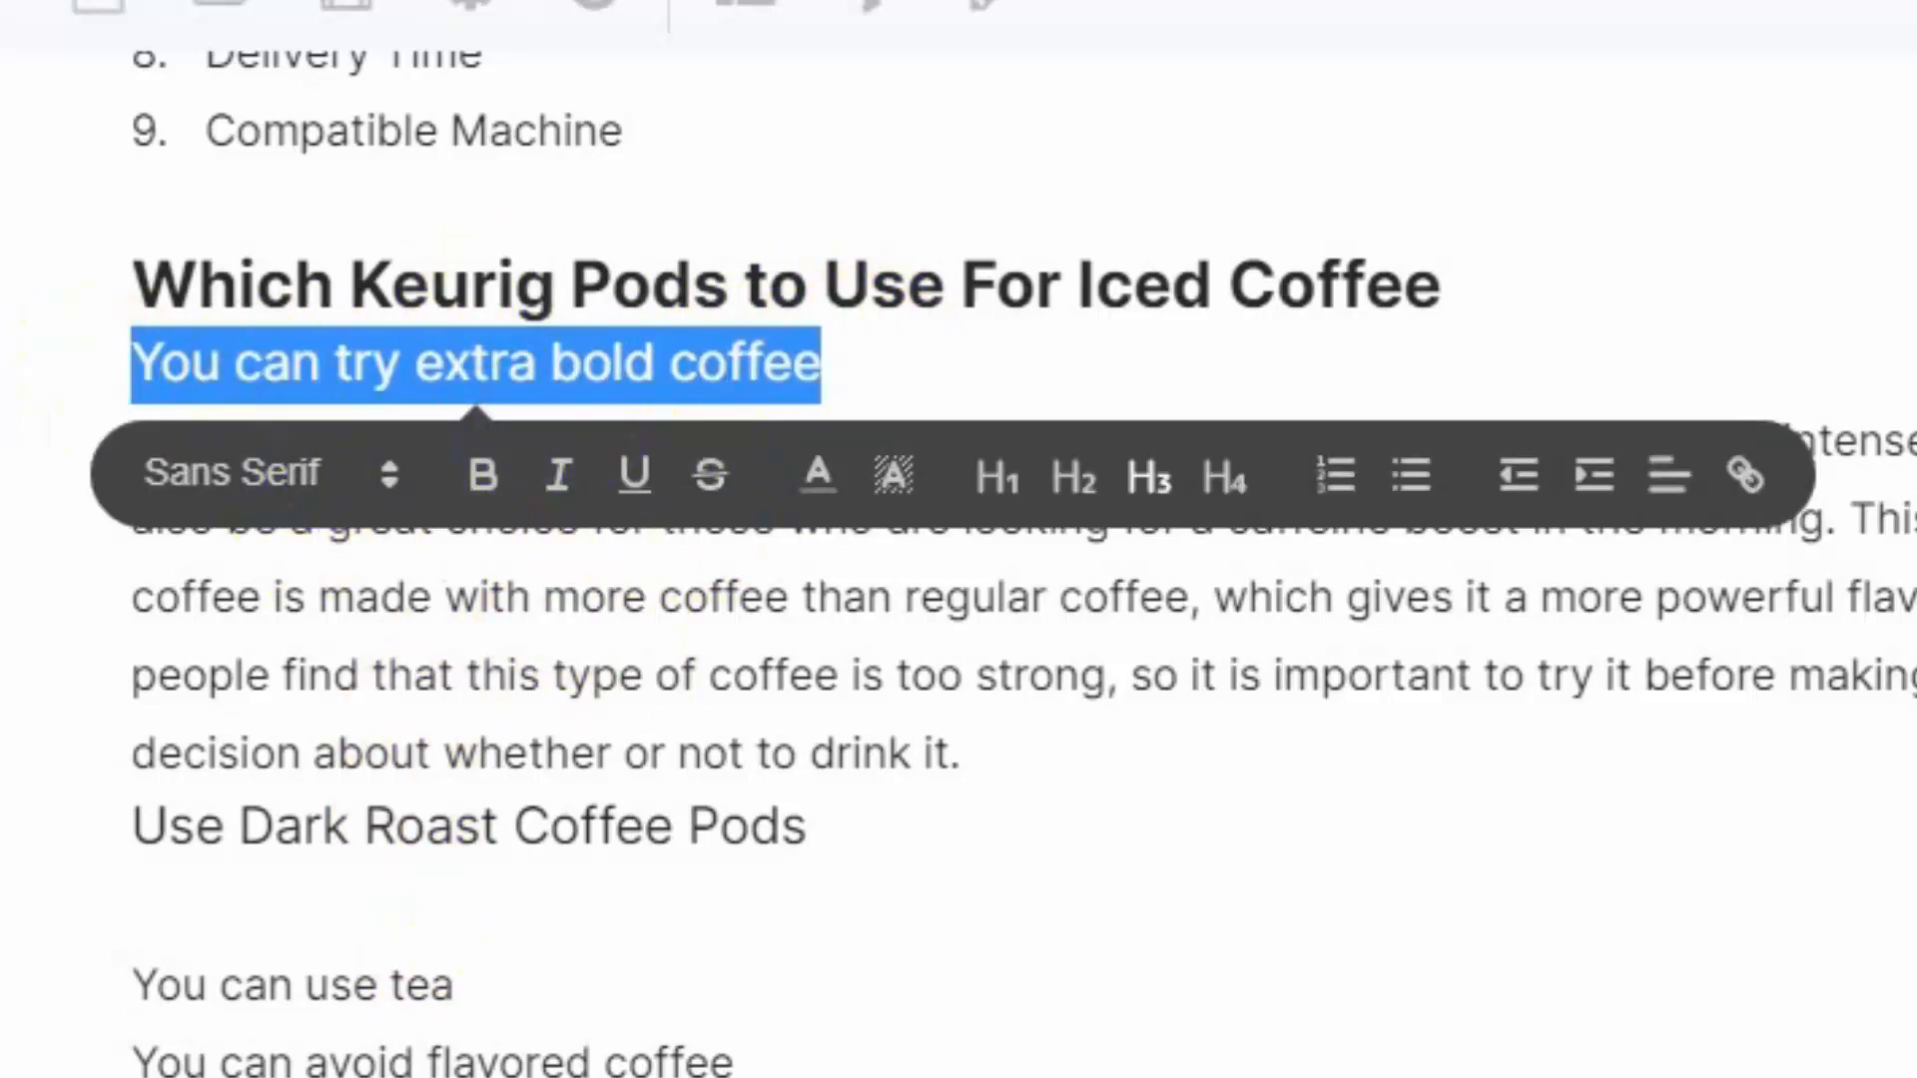
pyautogui.click(465, 362)
pyautogui.moveTo(120, 356); pyautogui.dragTo(986, 345)
pyautogui.scroll(-3, 1104, 586)
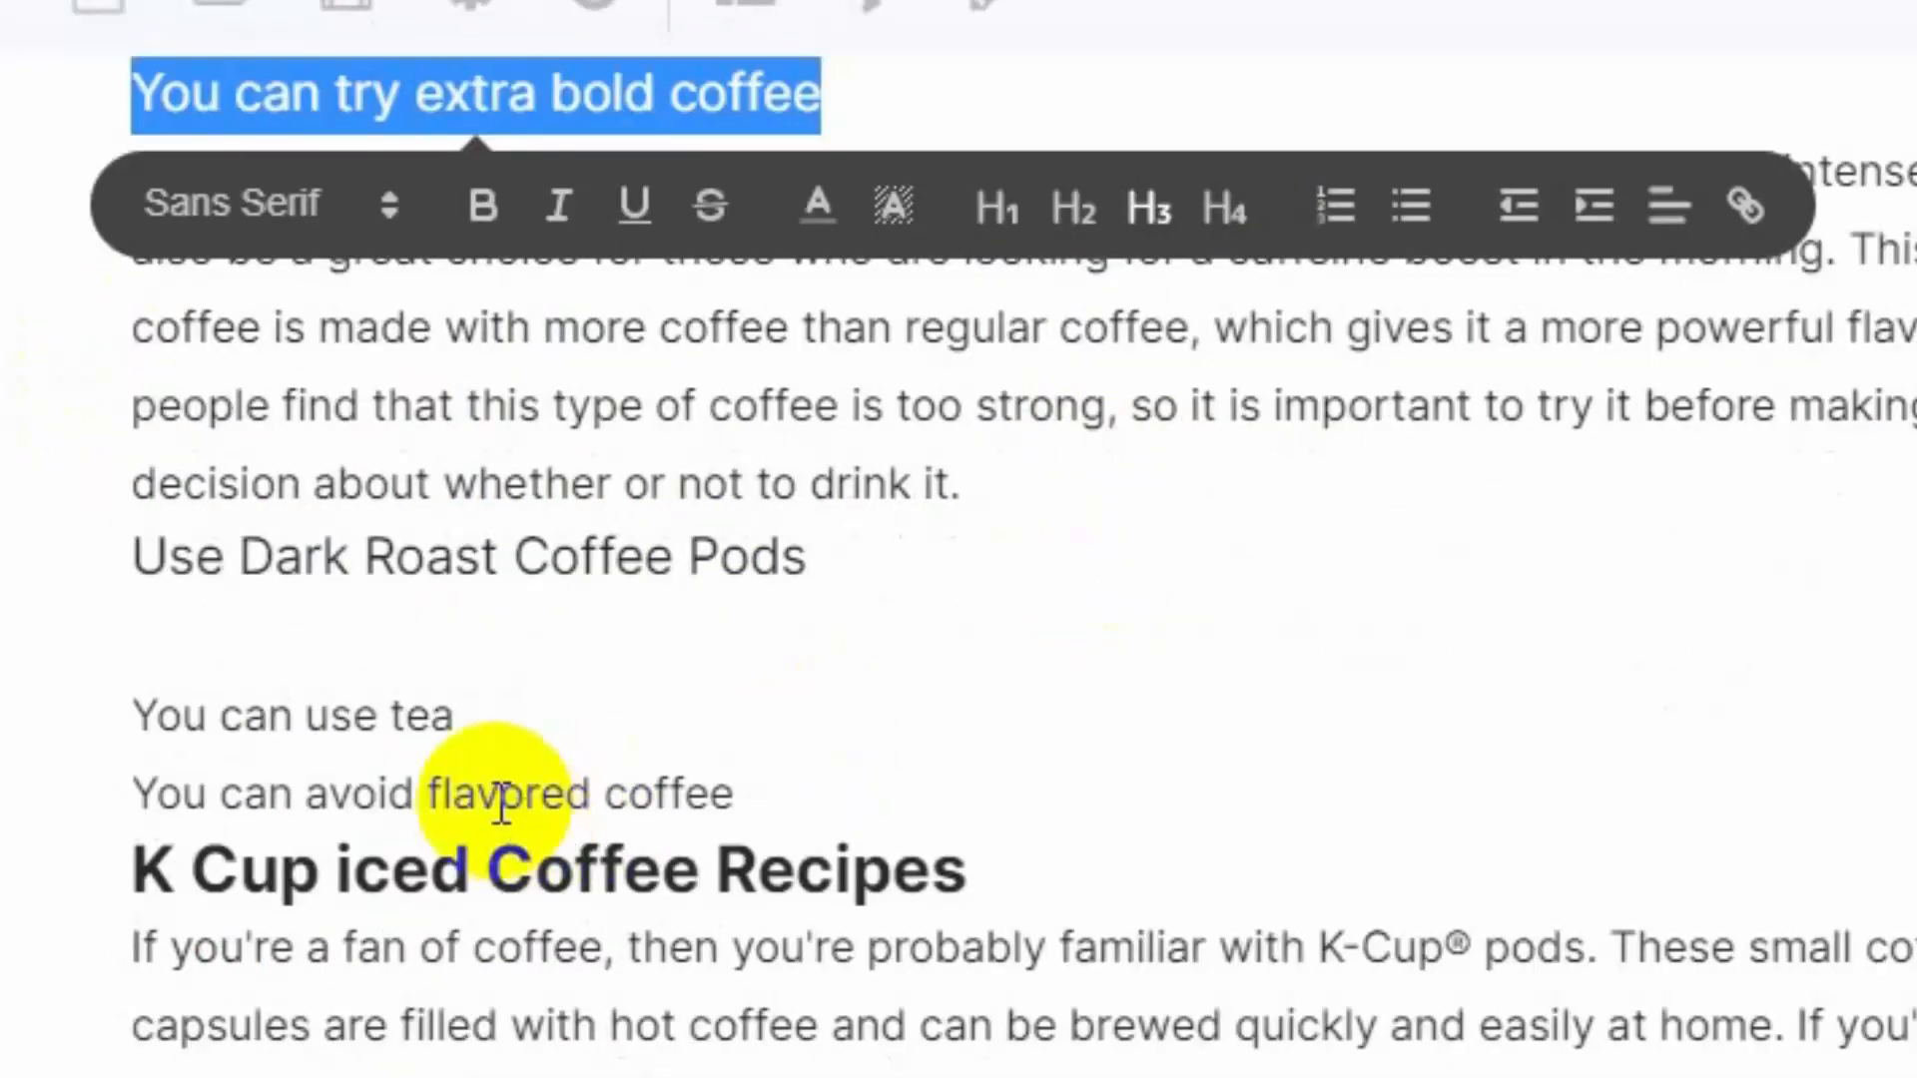
pyautogui.scroll(-9, 877, 819)
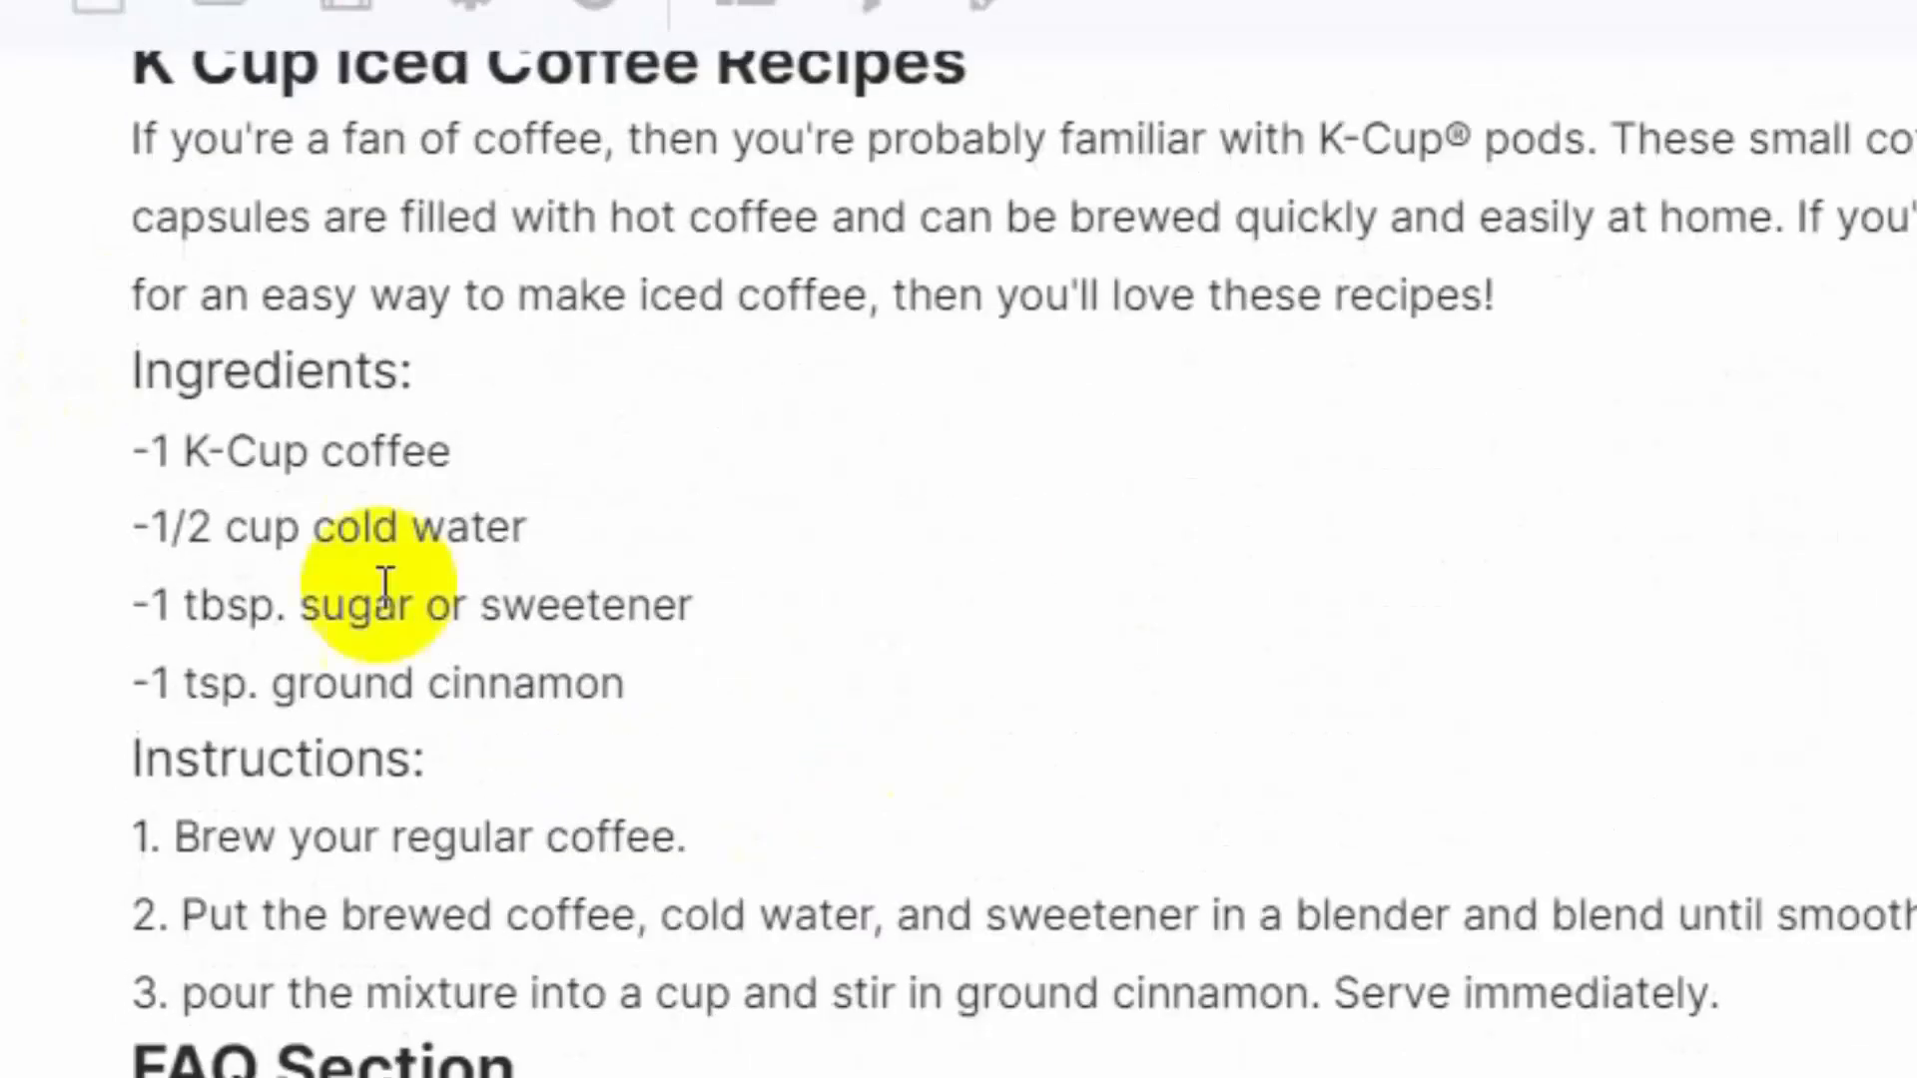
pyautogui.scroll(3, 834, 662)
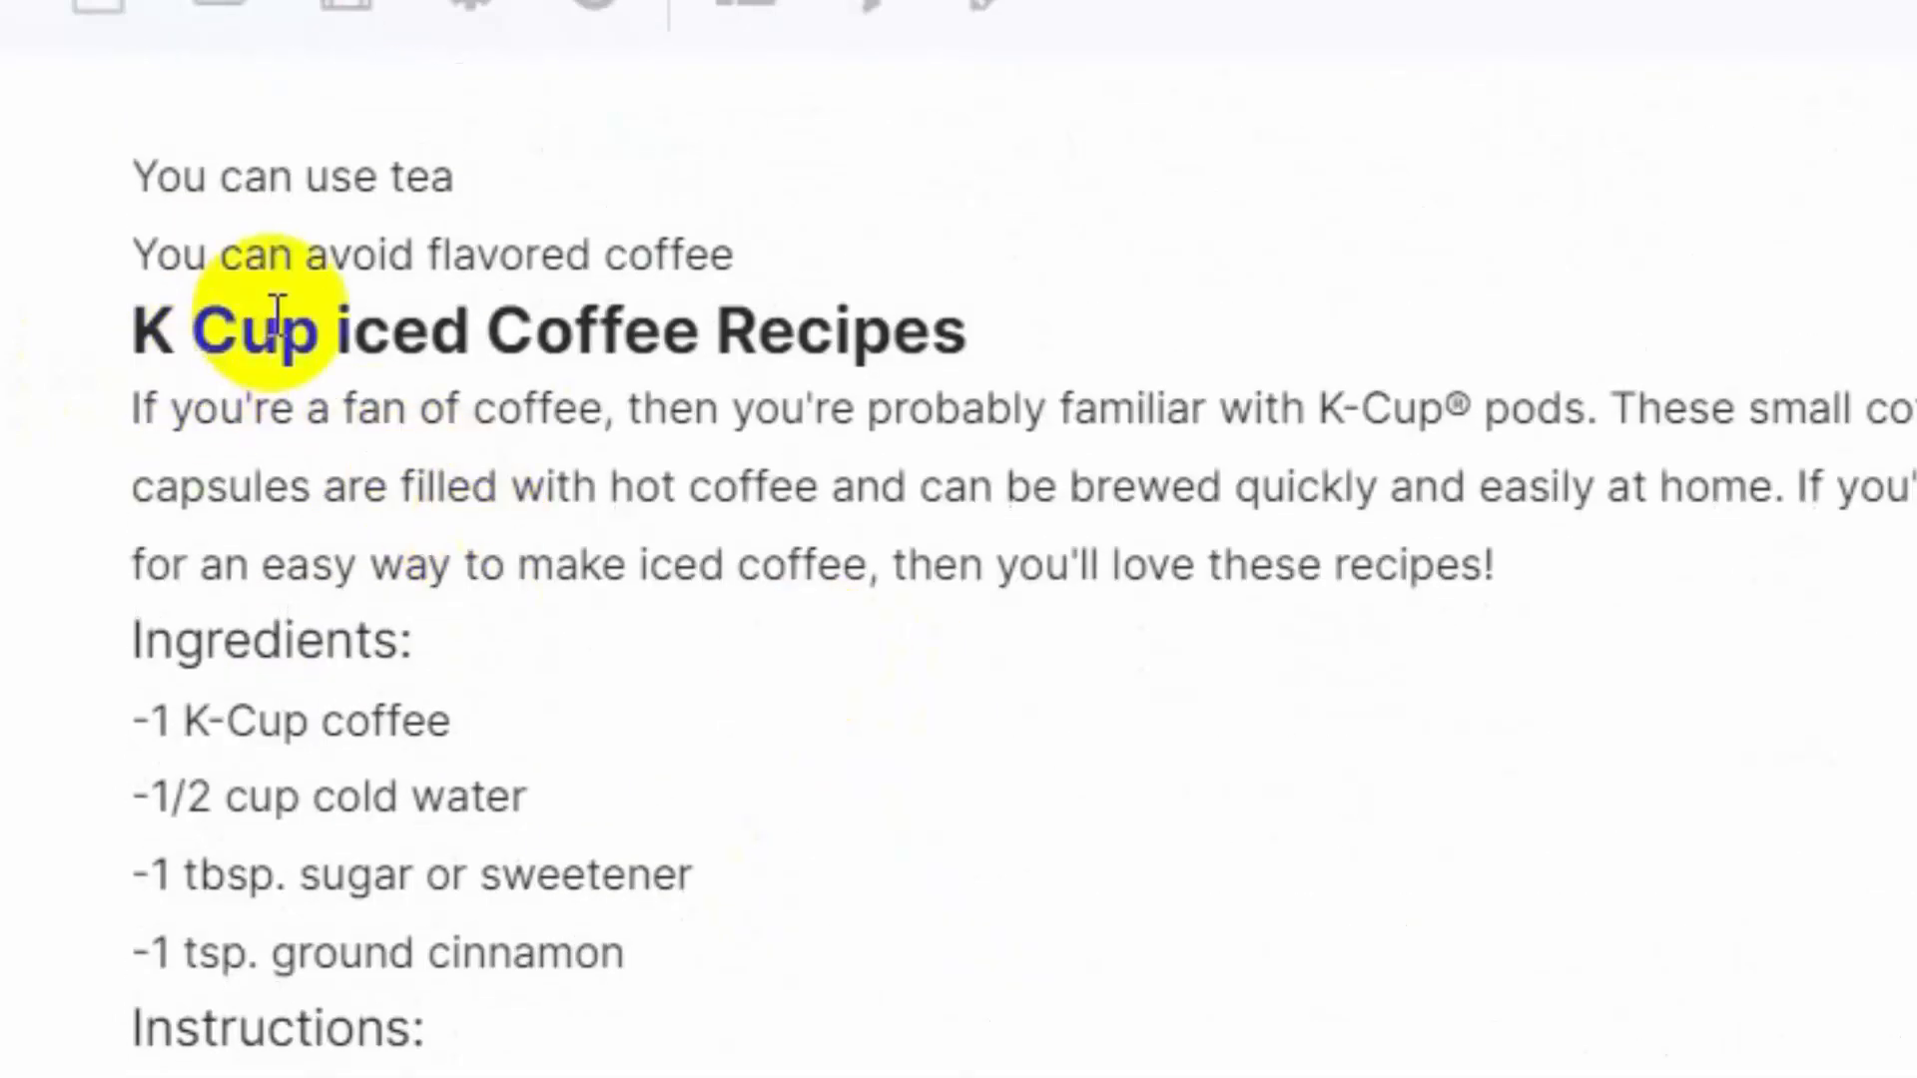
pyautogui.click(112, 407)
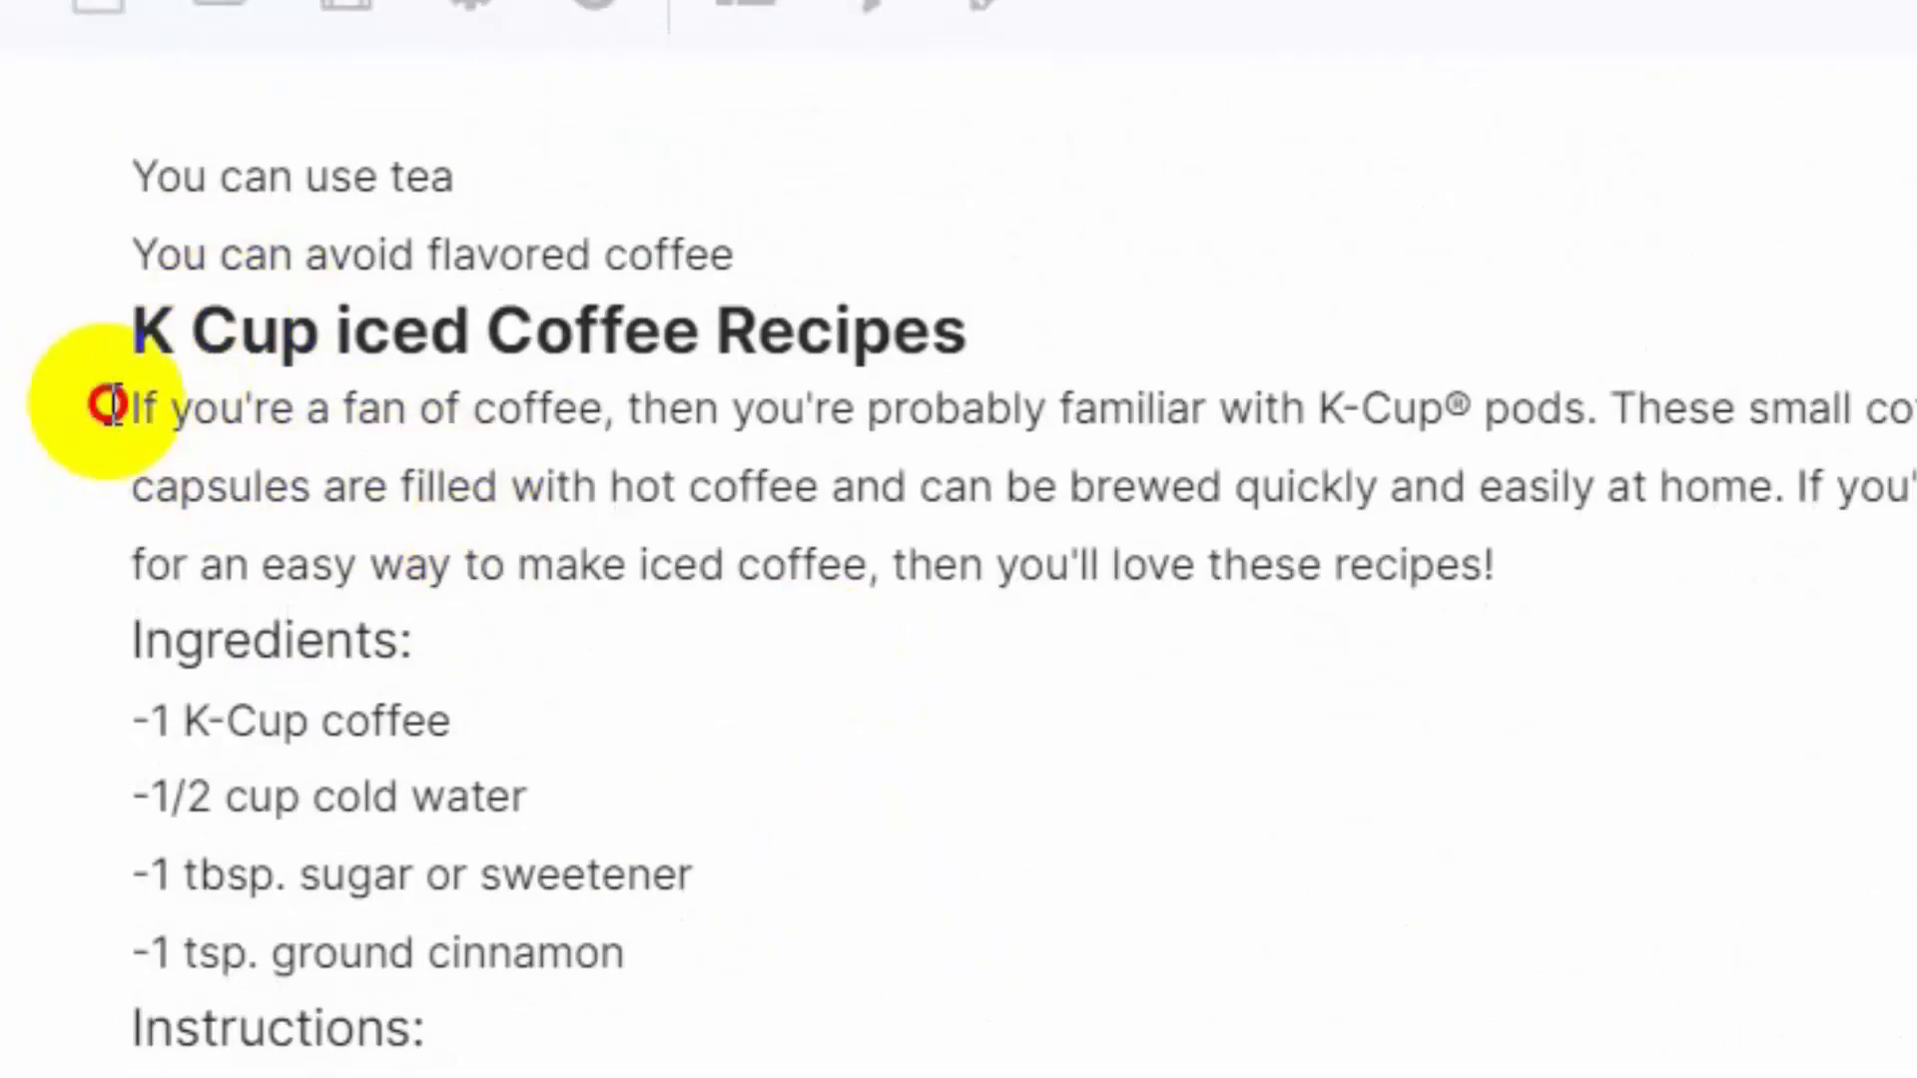
pyautogui.moveTo(112, 406); pyautogui.dragTo(1510, 586)
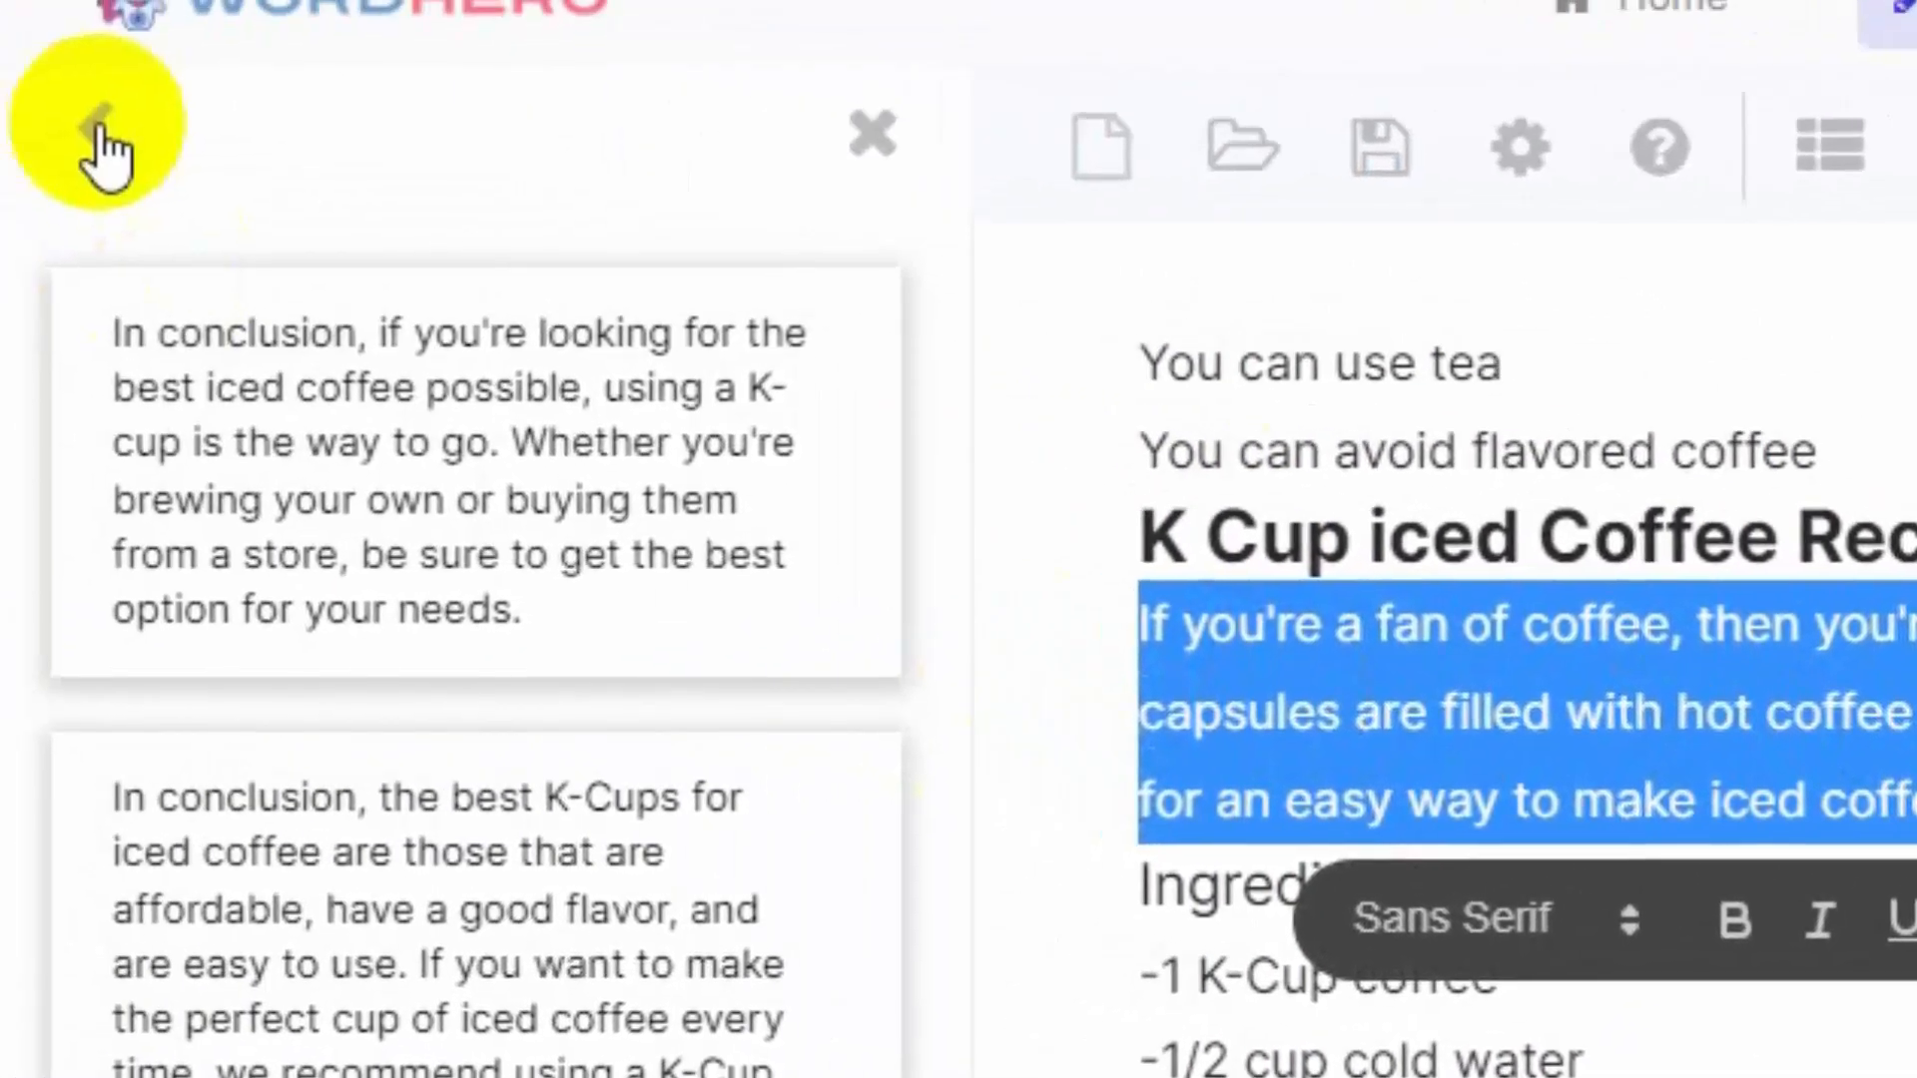
# Leave the Blog Conclusions generator, search the writing tools for "recipe" and open Food Recipes.
pyautogui.click(98, 126)
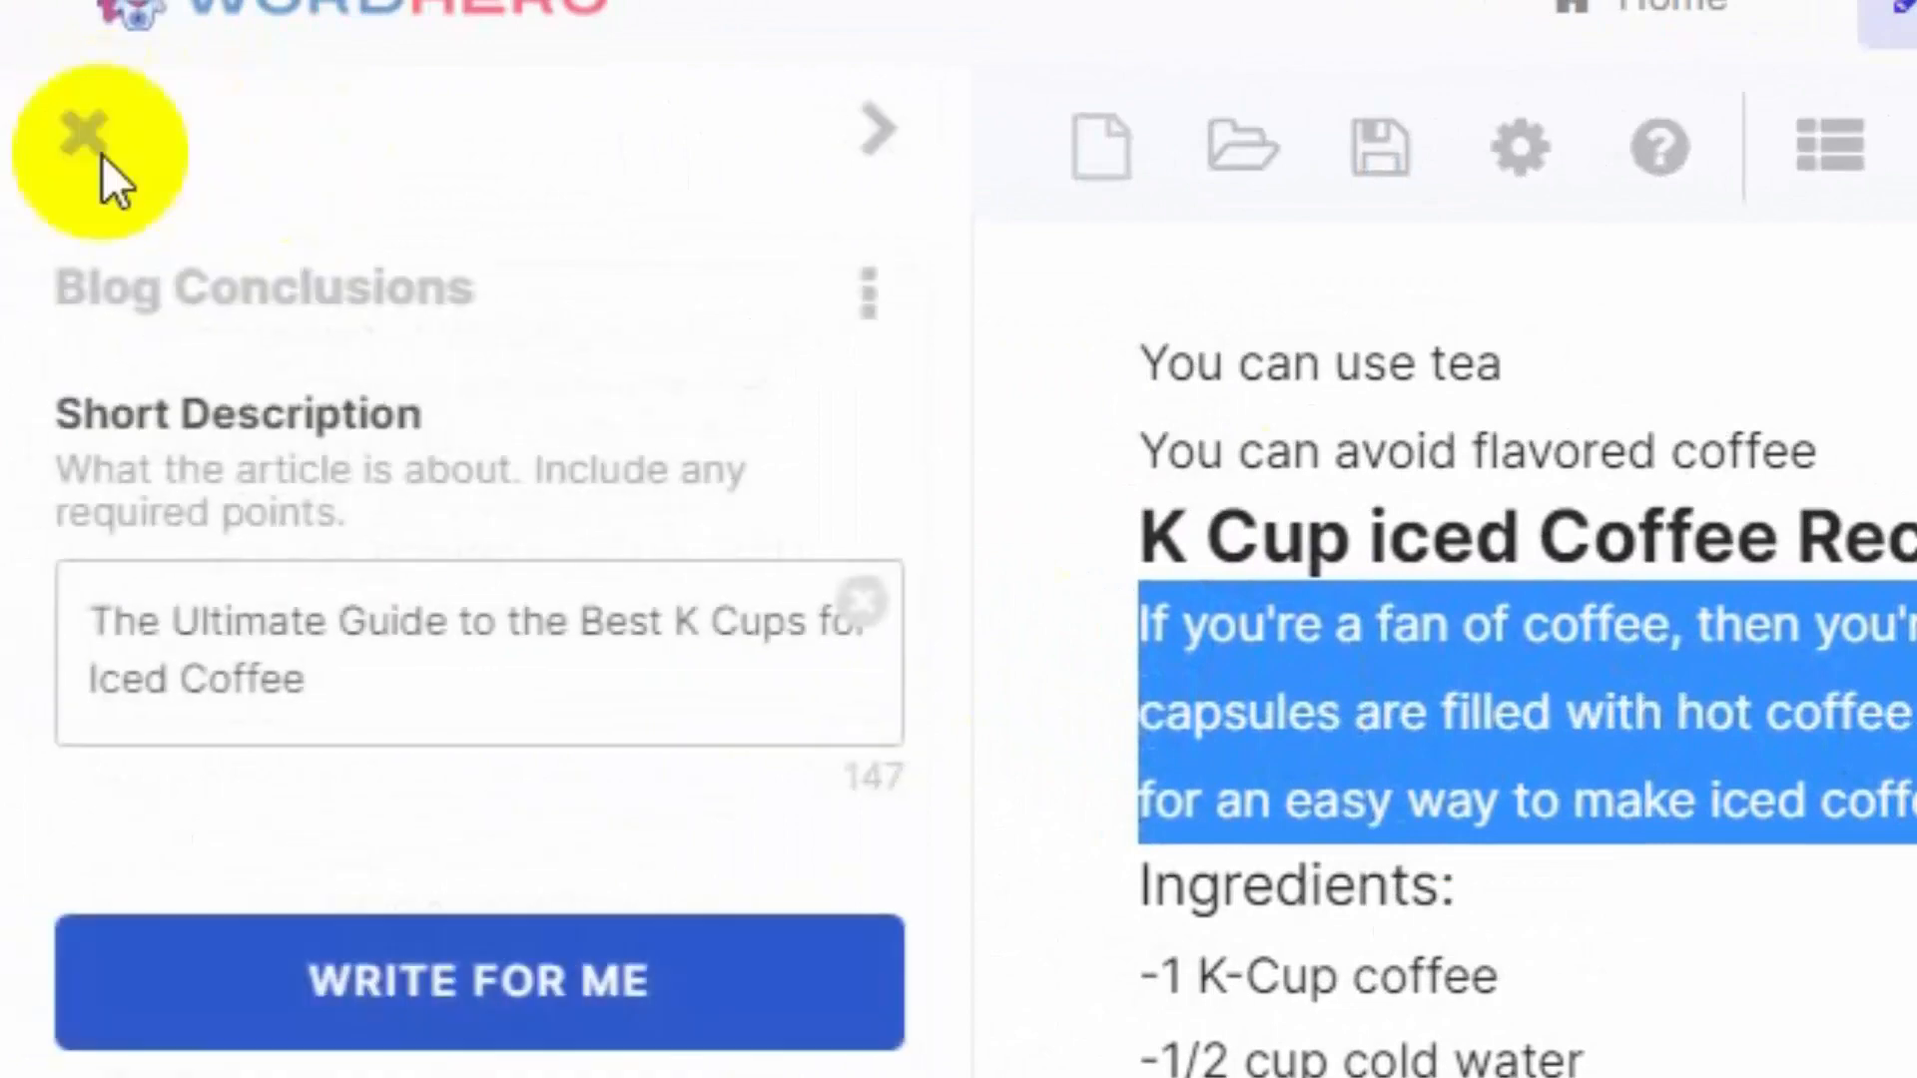
pyautogui.click(98, 140)
pyautogui.click(377, 179)
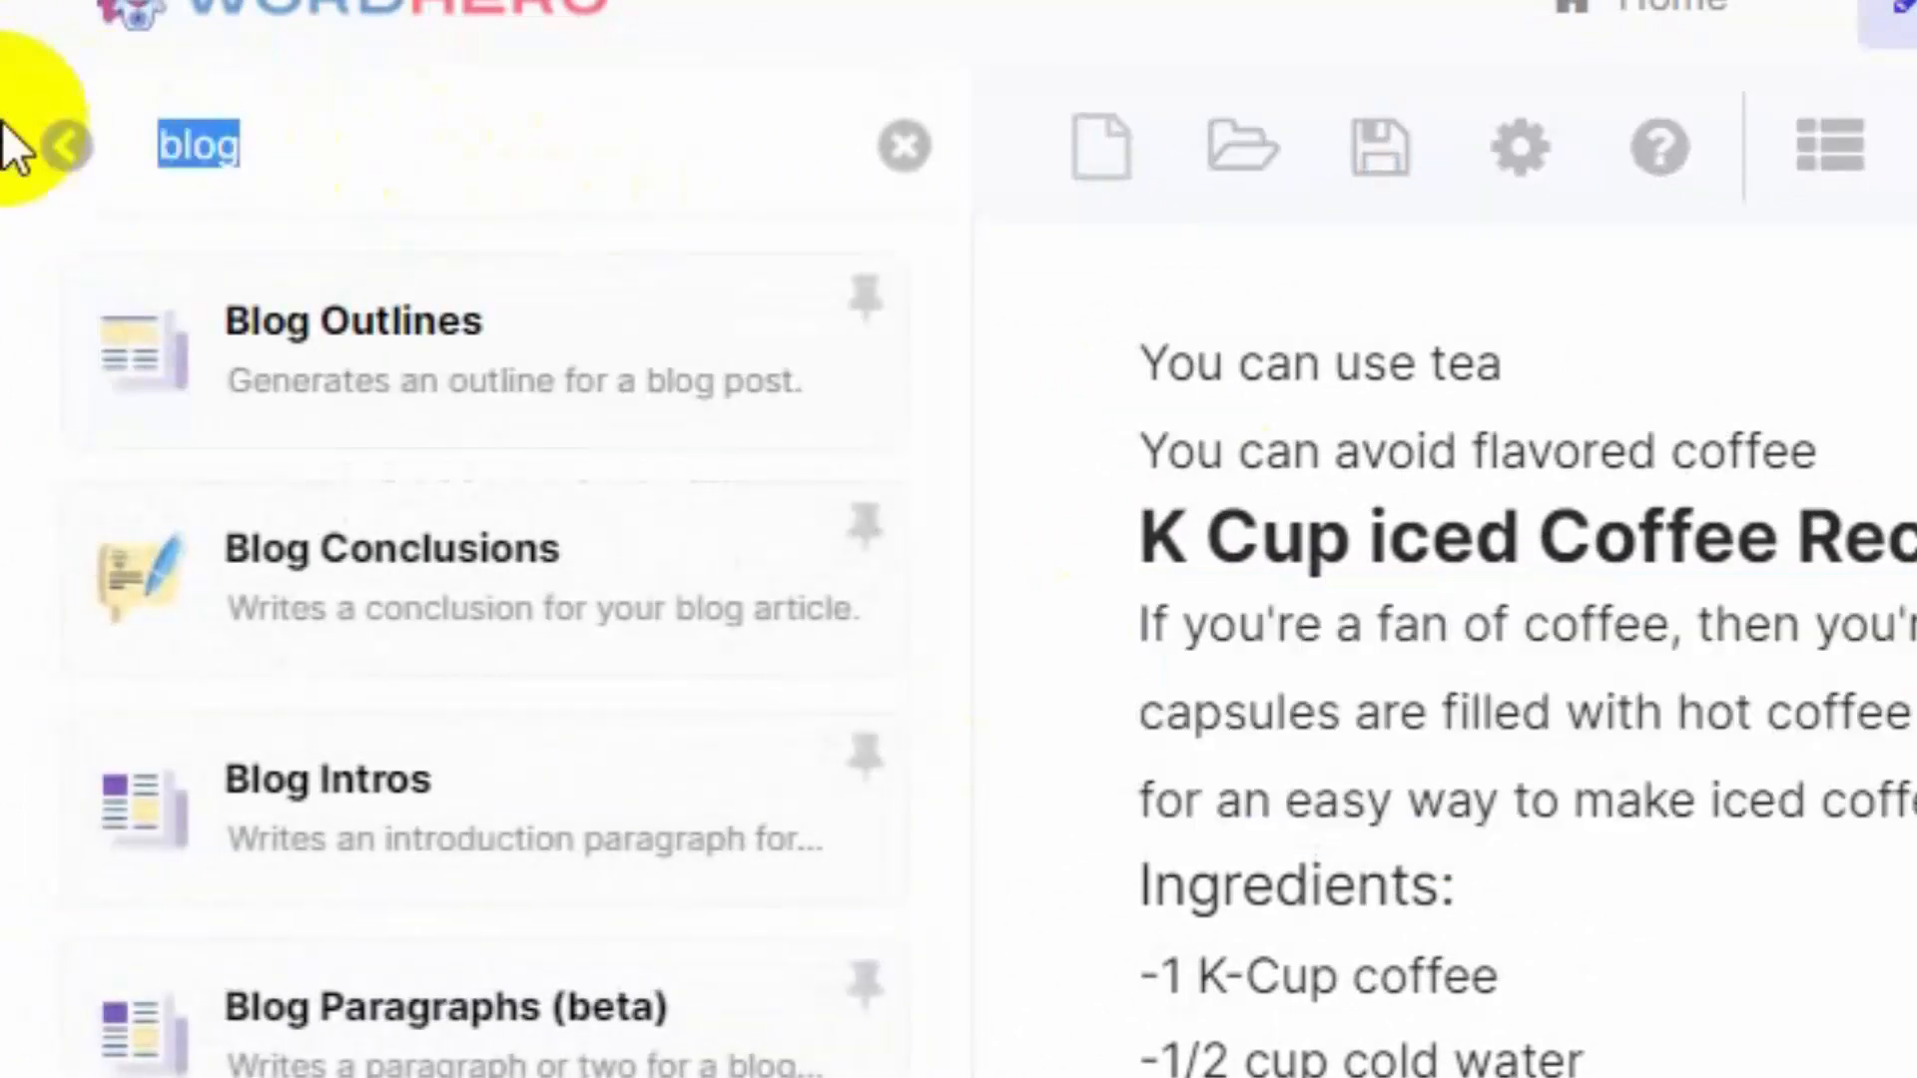
pyautogui.write('red')
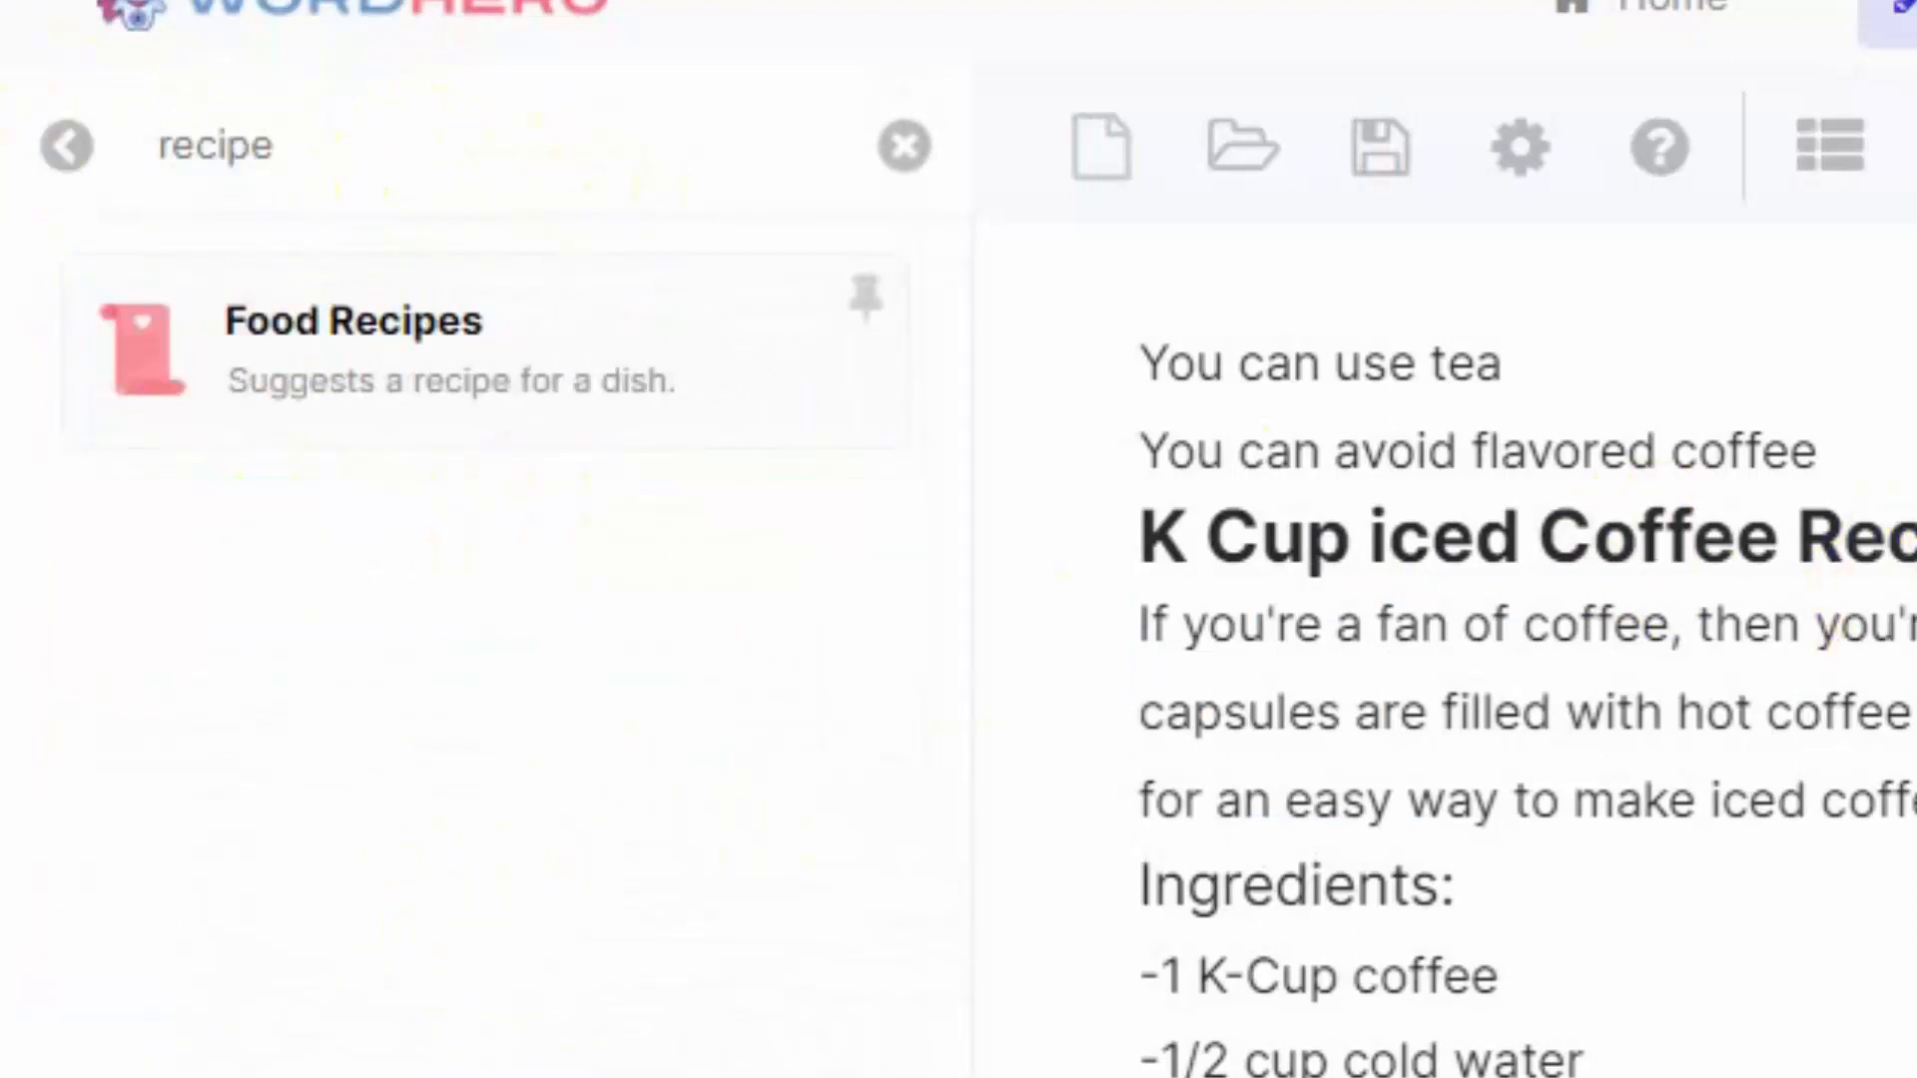
pyautogui.click(706, 364)
# Generate a food recipe using the article heading "K Cup iced Coffee Recipes" as the short description.
pyautogui.moveTo(1907, 539); pyautogui.dragTo(1062, 519)
pyautogui.hotkey('ctrl', 'c')
pyautogui.click(483, 589)
pyautogui.hotkey('ctrl', 'v')
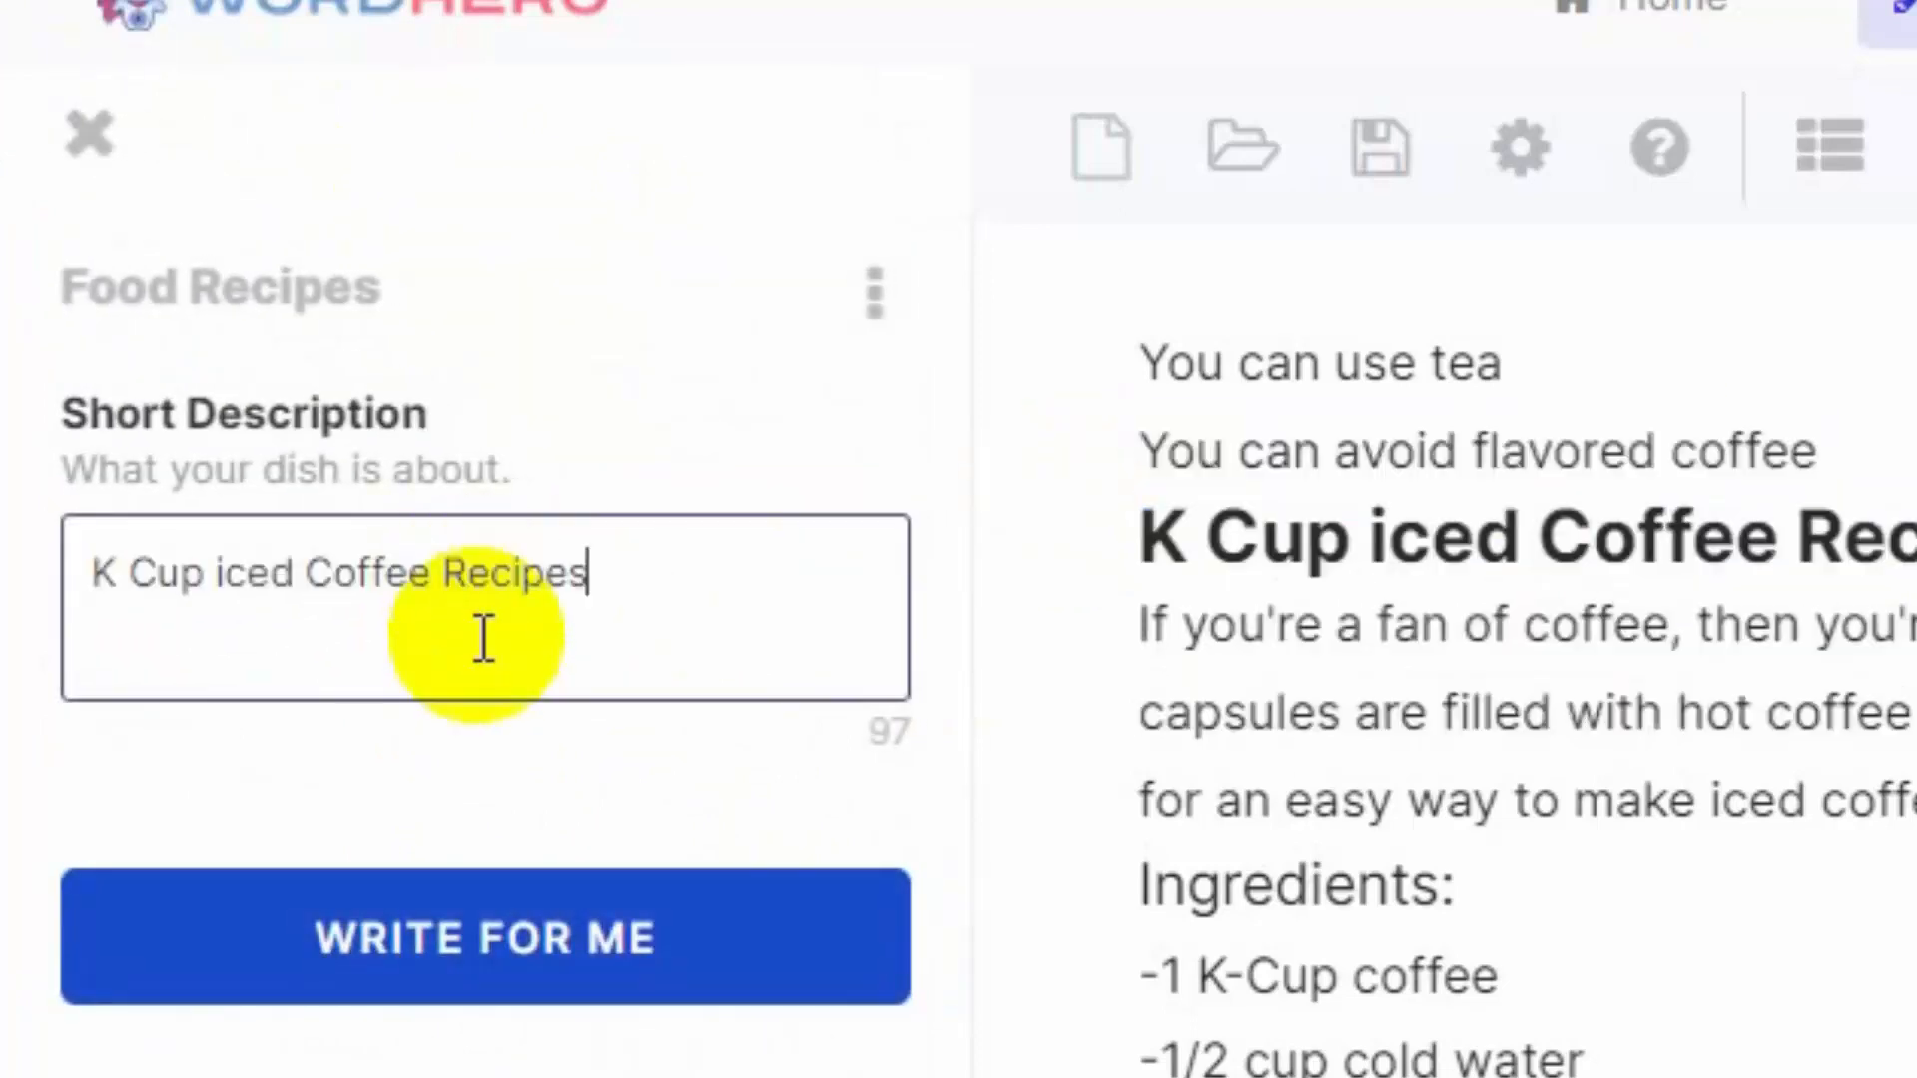
pyautogui.click(446, 974)
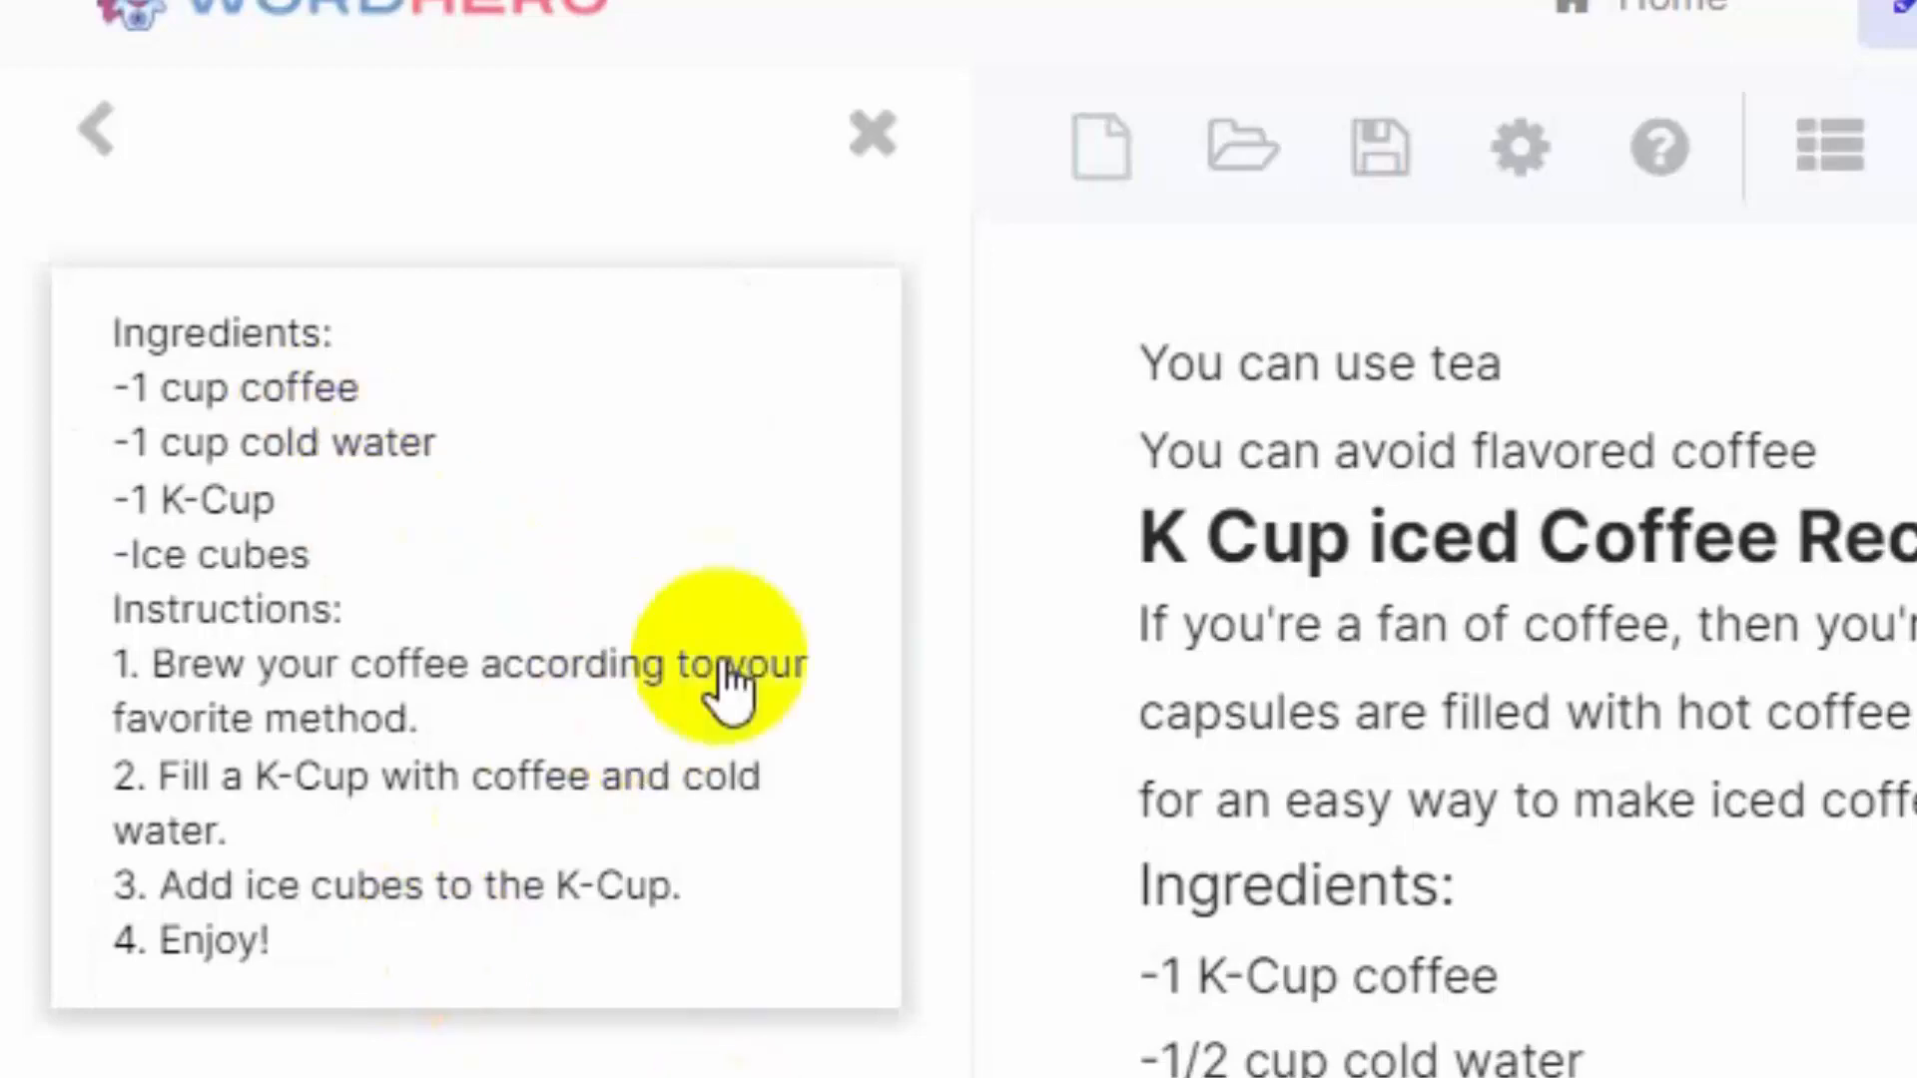
# Compare the generated recipe with the introduction, ingredients and instructions in the article's recipe section.
pyautogui.scroll(-6, 1752, 998)
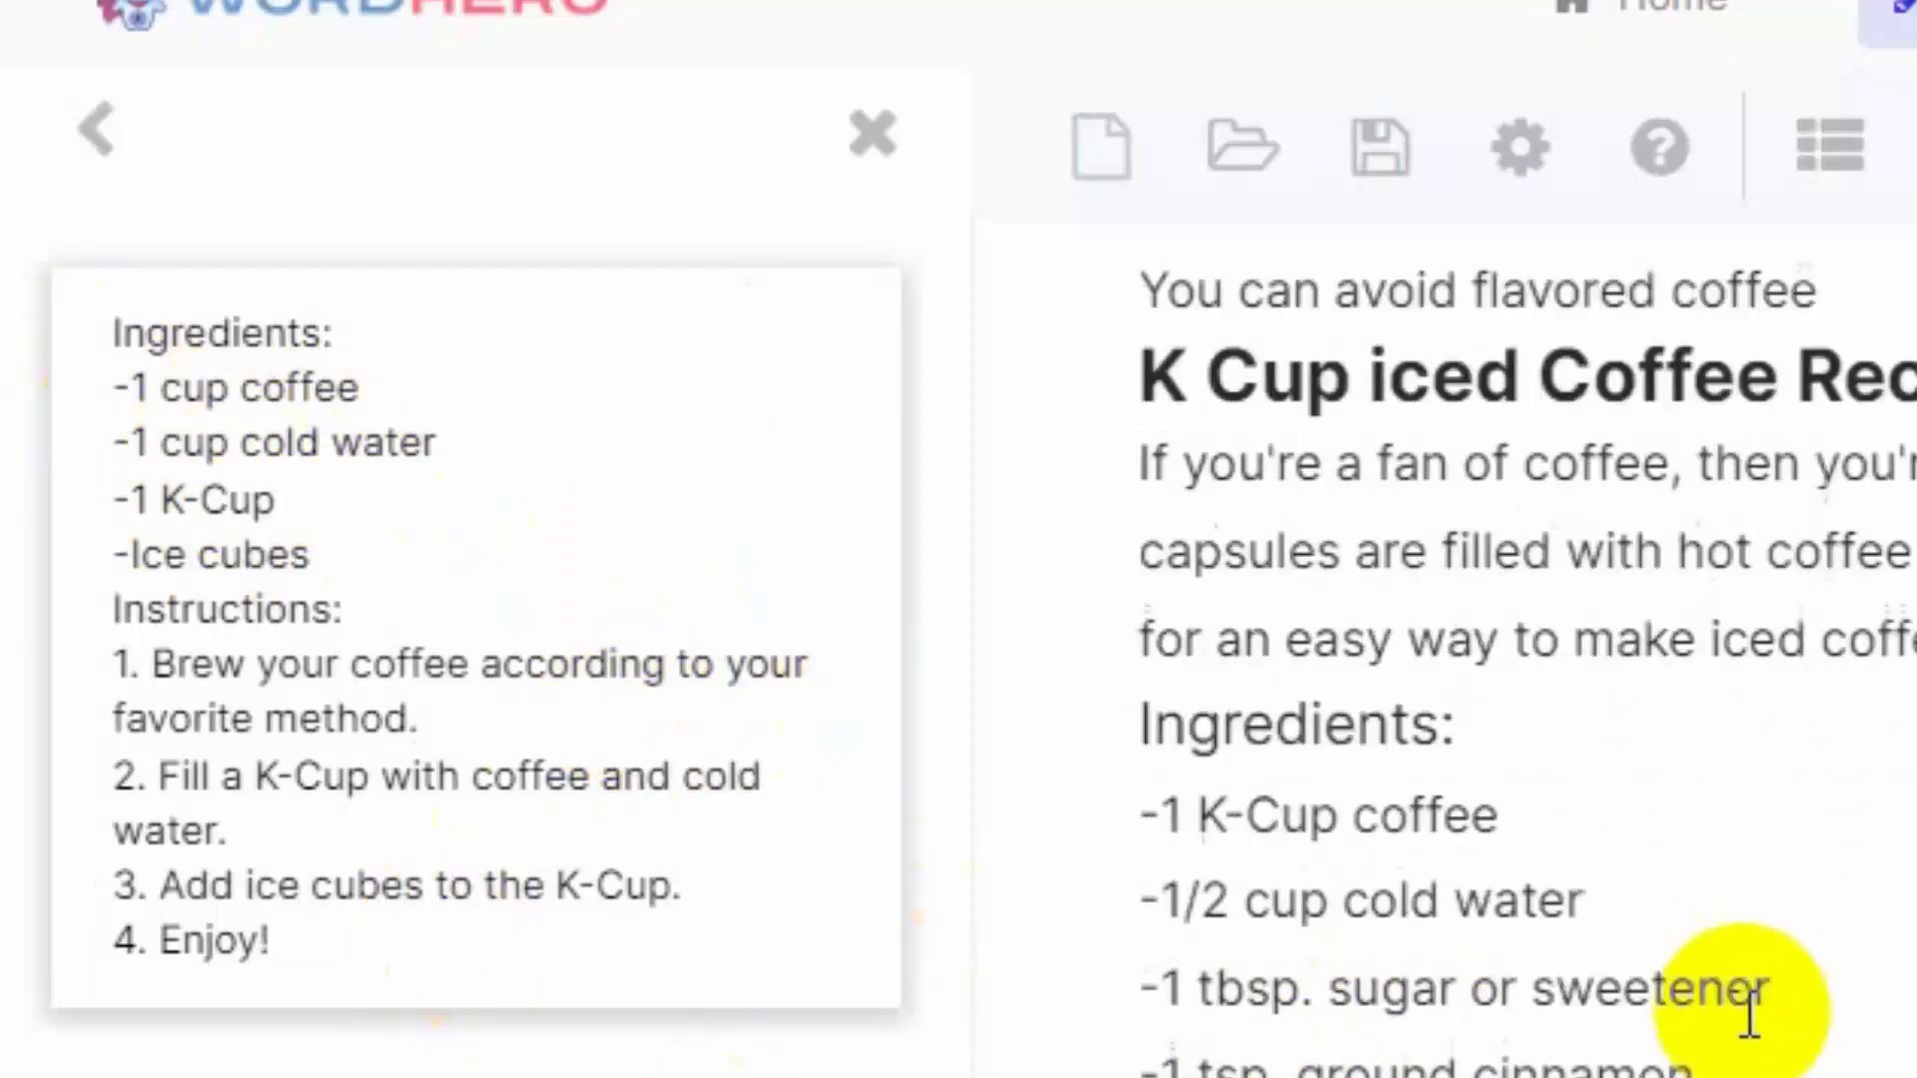
pyautogui.scroll(3, 1575, 696)
pyautogui.scroll(3, 1497, 672)
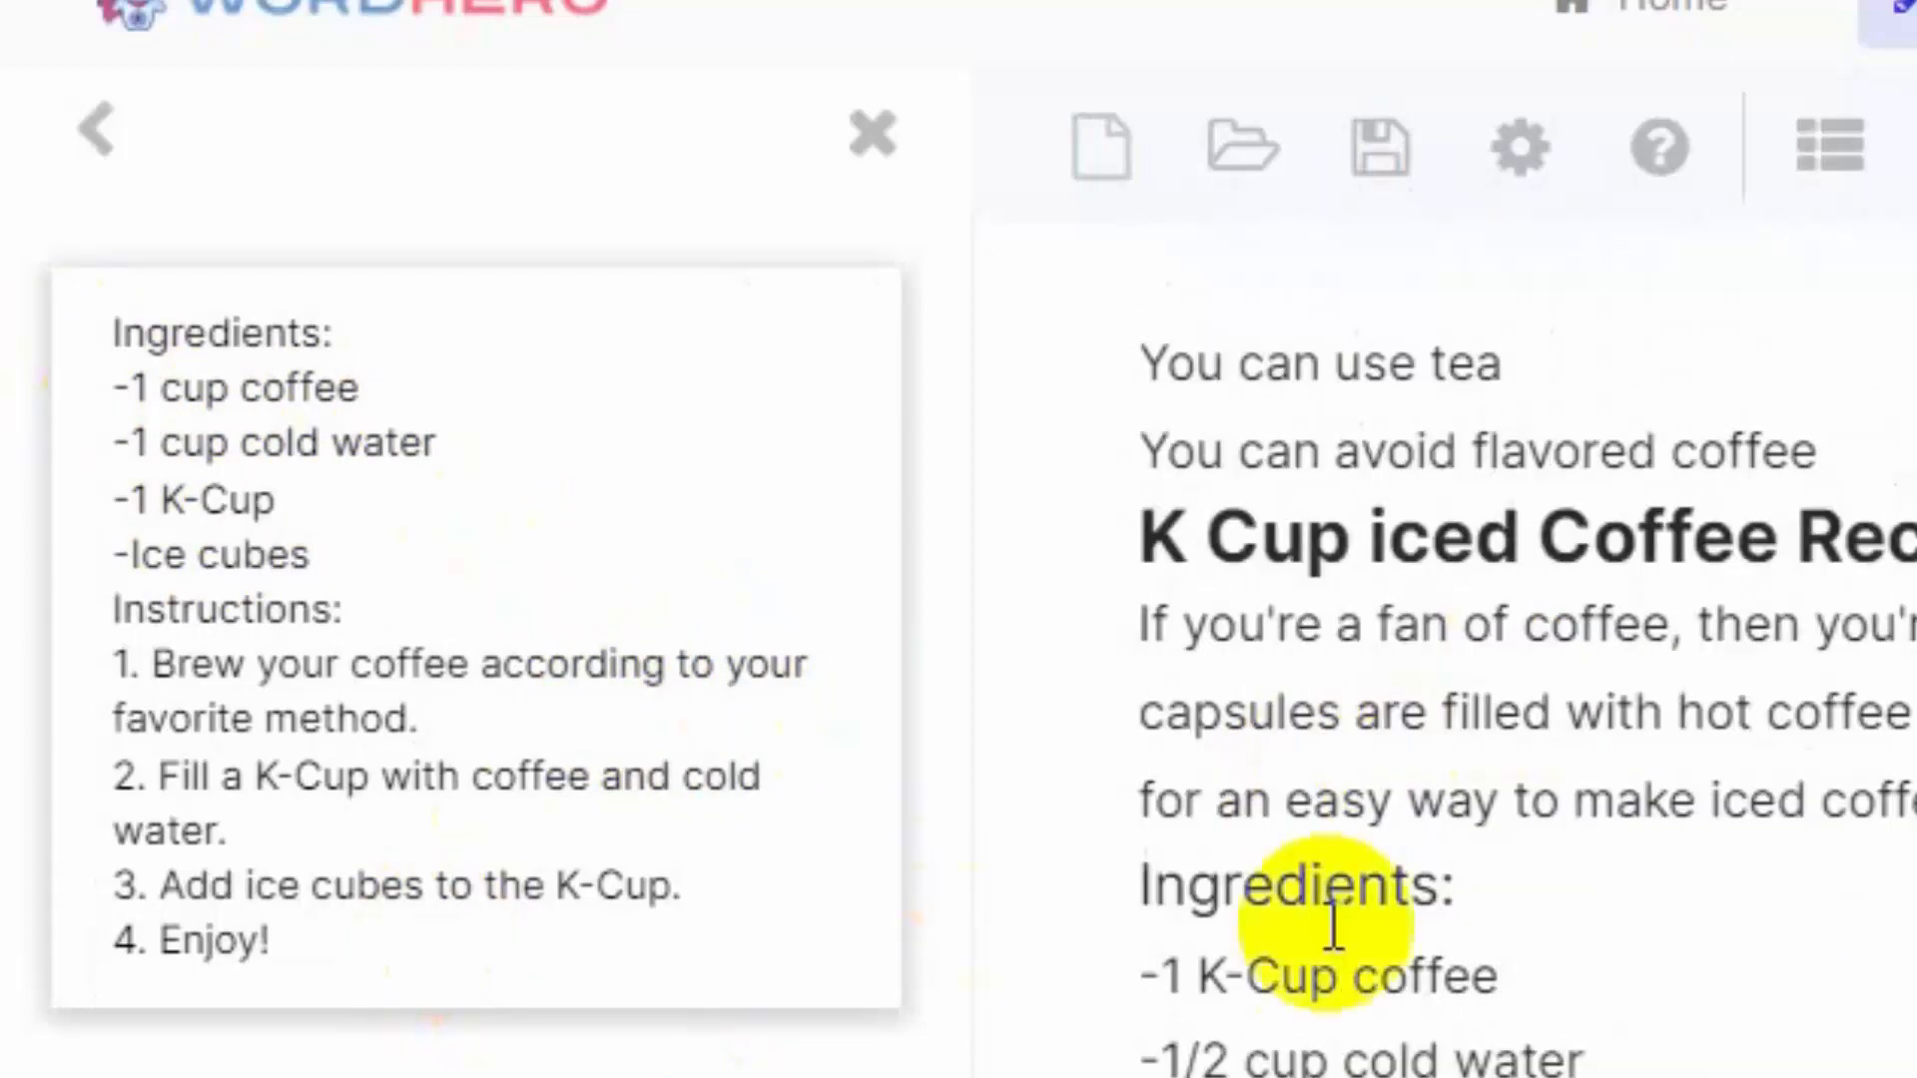
pyautogui.moveTo(1911, 799); pyautogui.dragTo(1121, 633)
pyautogui.moveTo(1136, 883); pyautogui.dragTo(1352, 849)
pyautogui.click(1488, 1077)
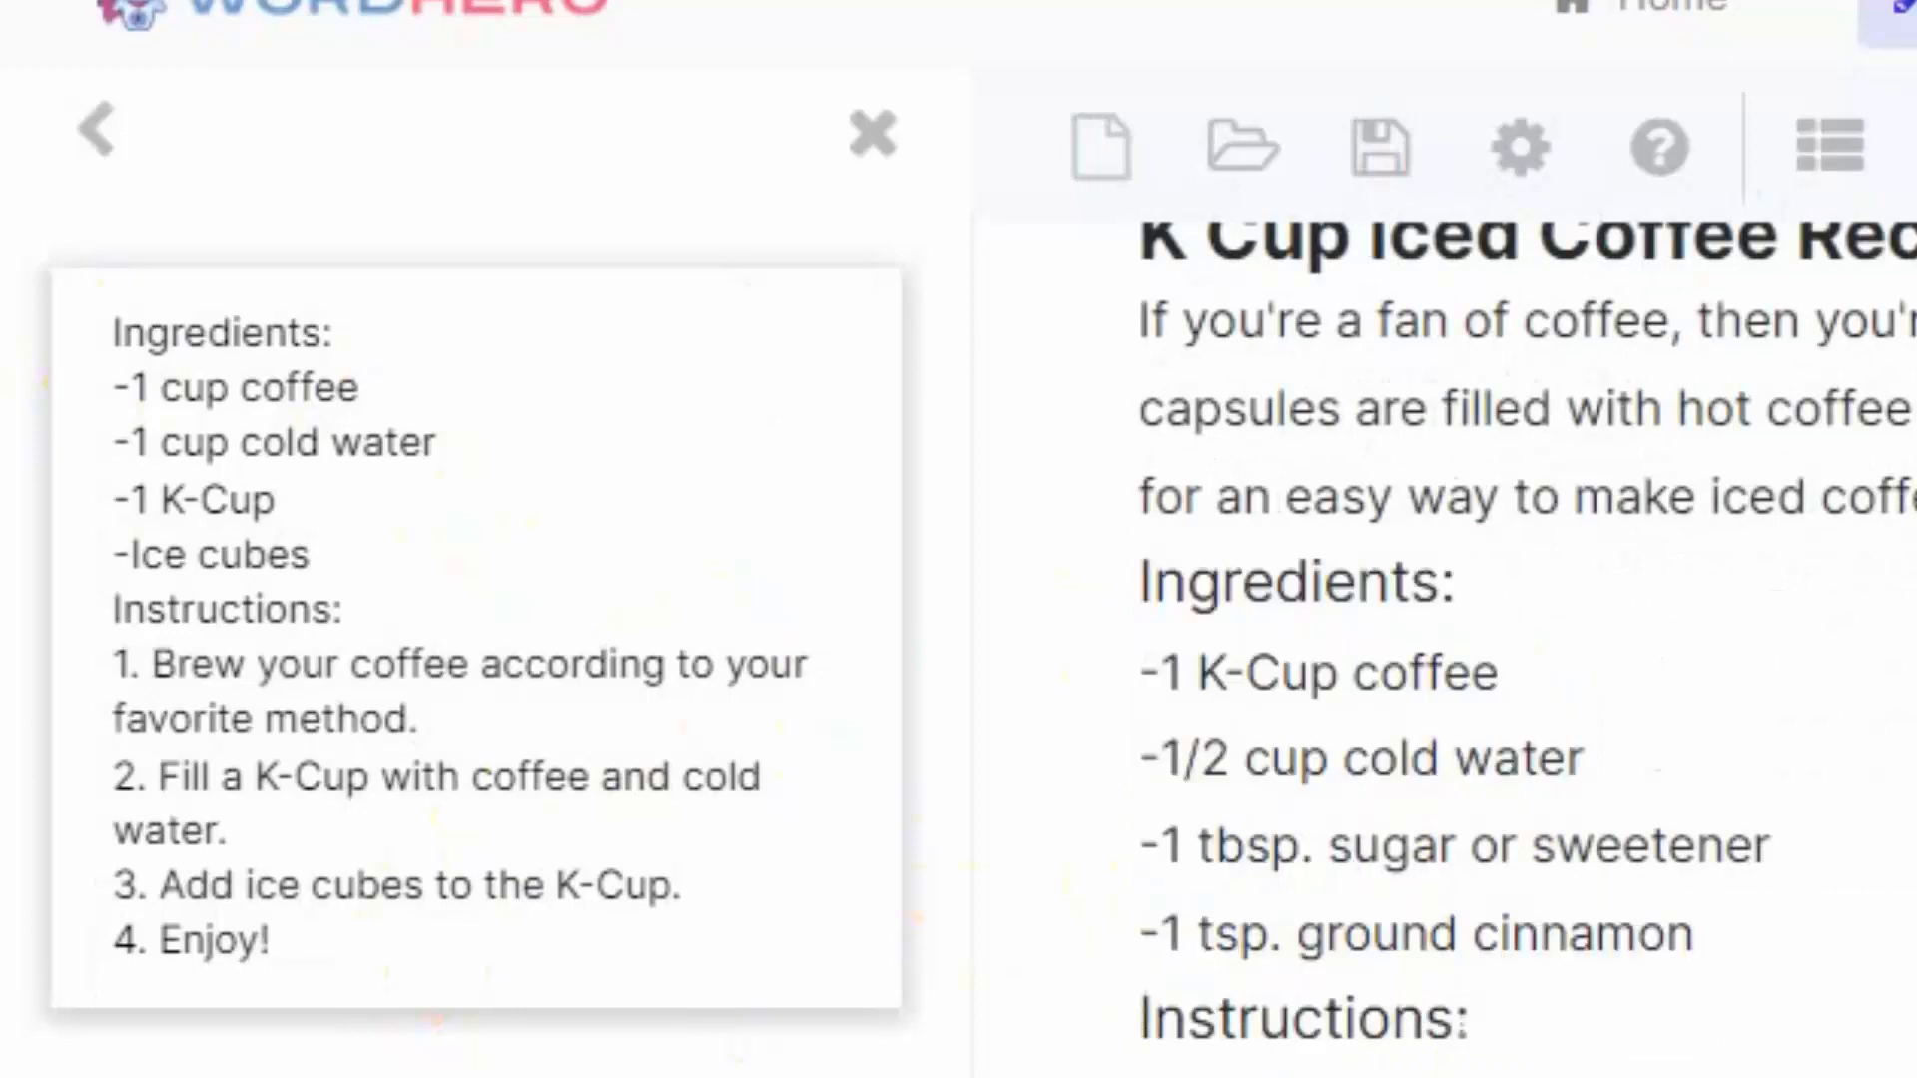
pyautogui.scroll(-3, 1488, 999)
pyautogui.moveTo(1911, 848); pyautogui.dragTo(1025, 860)
# Copy the FAQ question "Are K-Cups recyclable?" and format it as a subheading with an empty line below it.
pyautogui.scroll(-4, 1454, 889)
pyautogui.scroll(-3, 1547, 913)
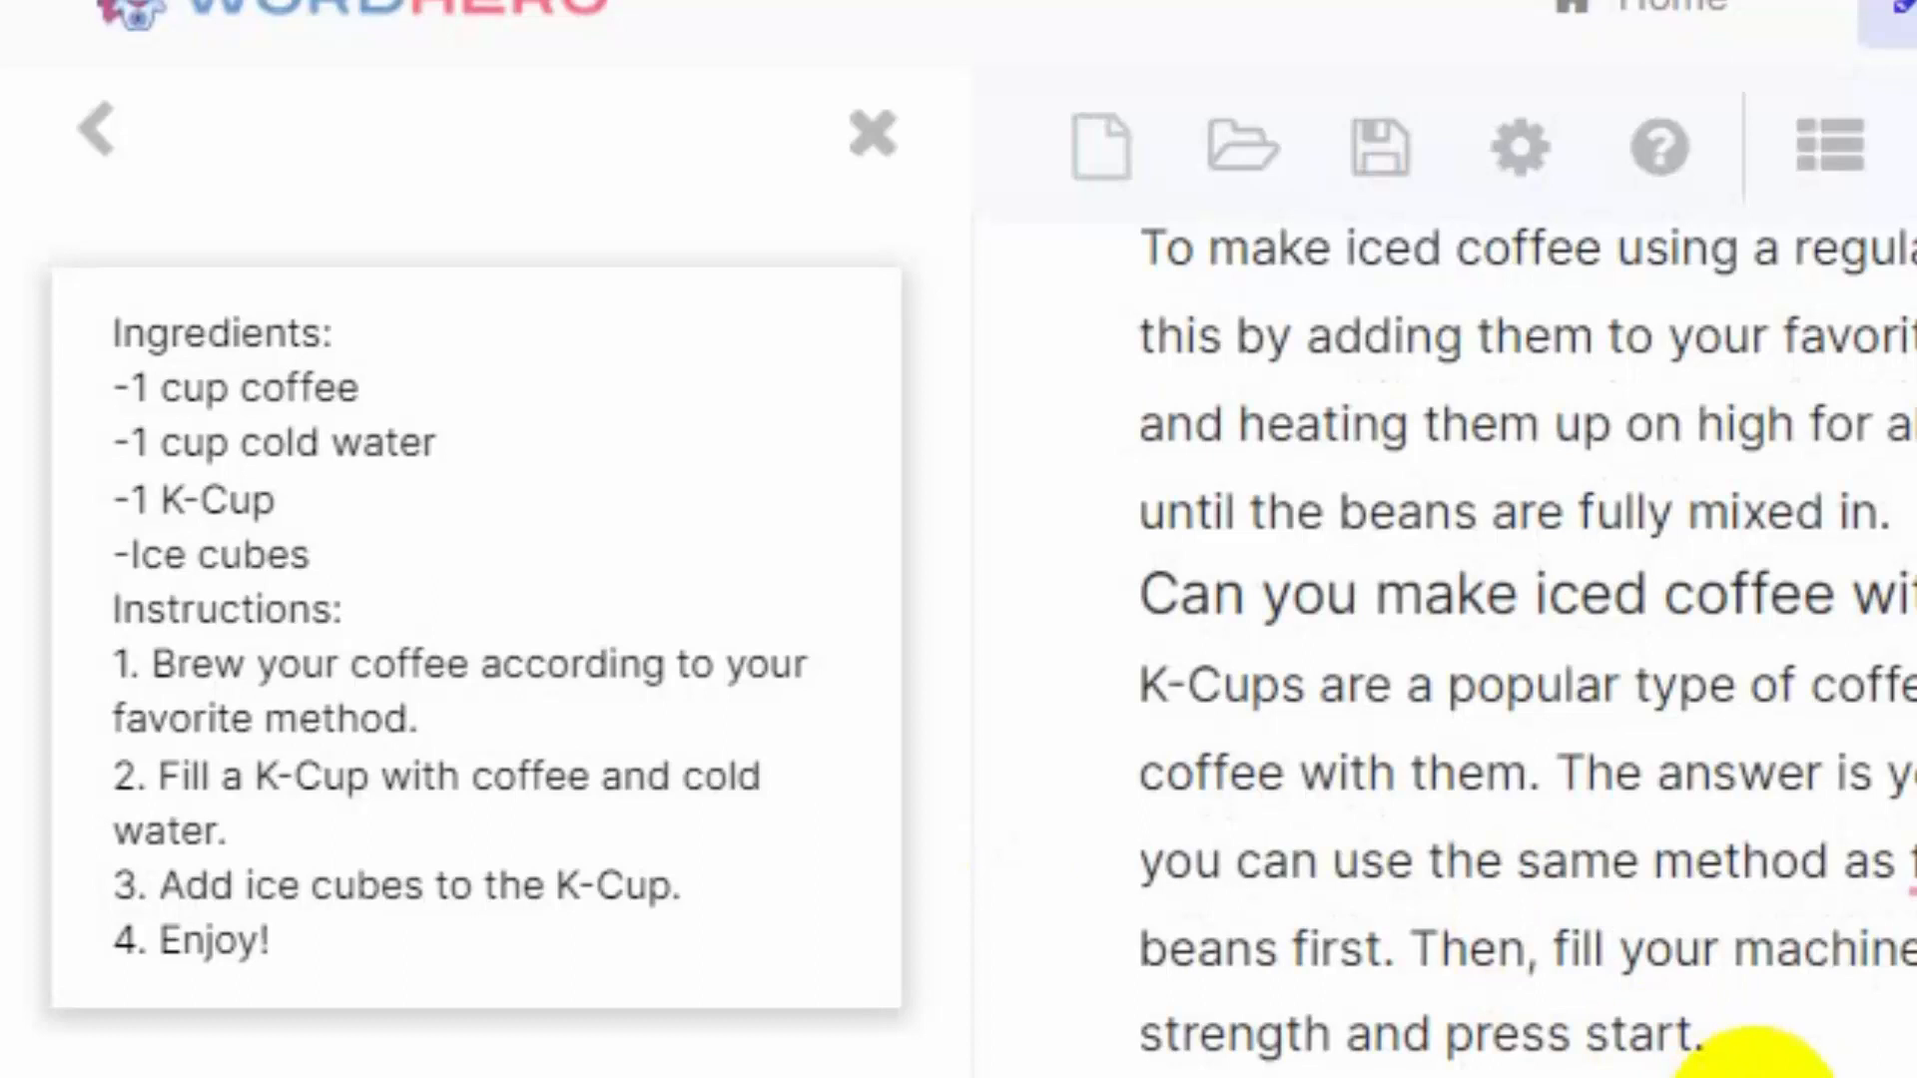
pyautogui.rightClick(1397, 1070)
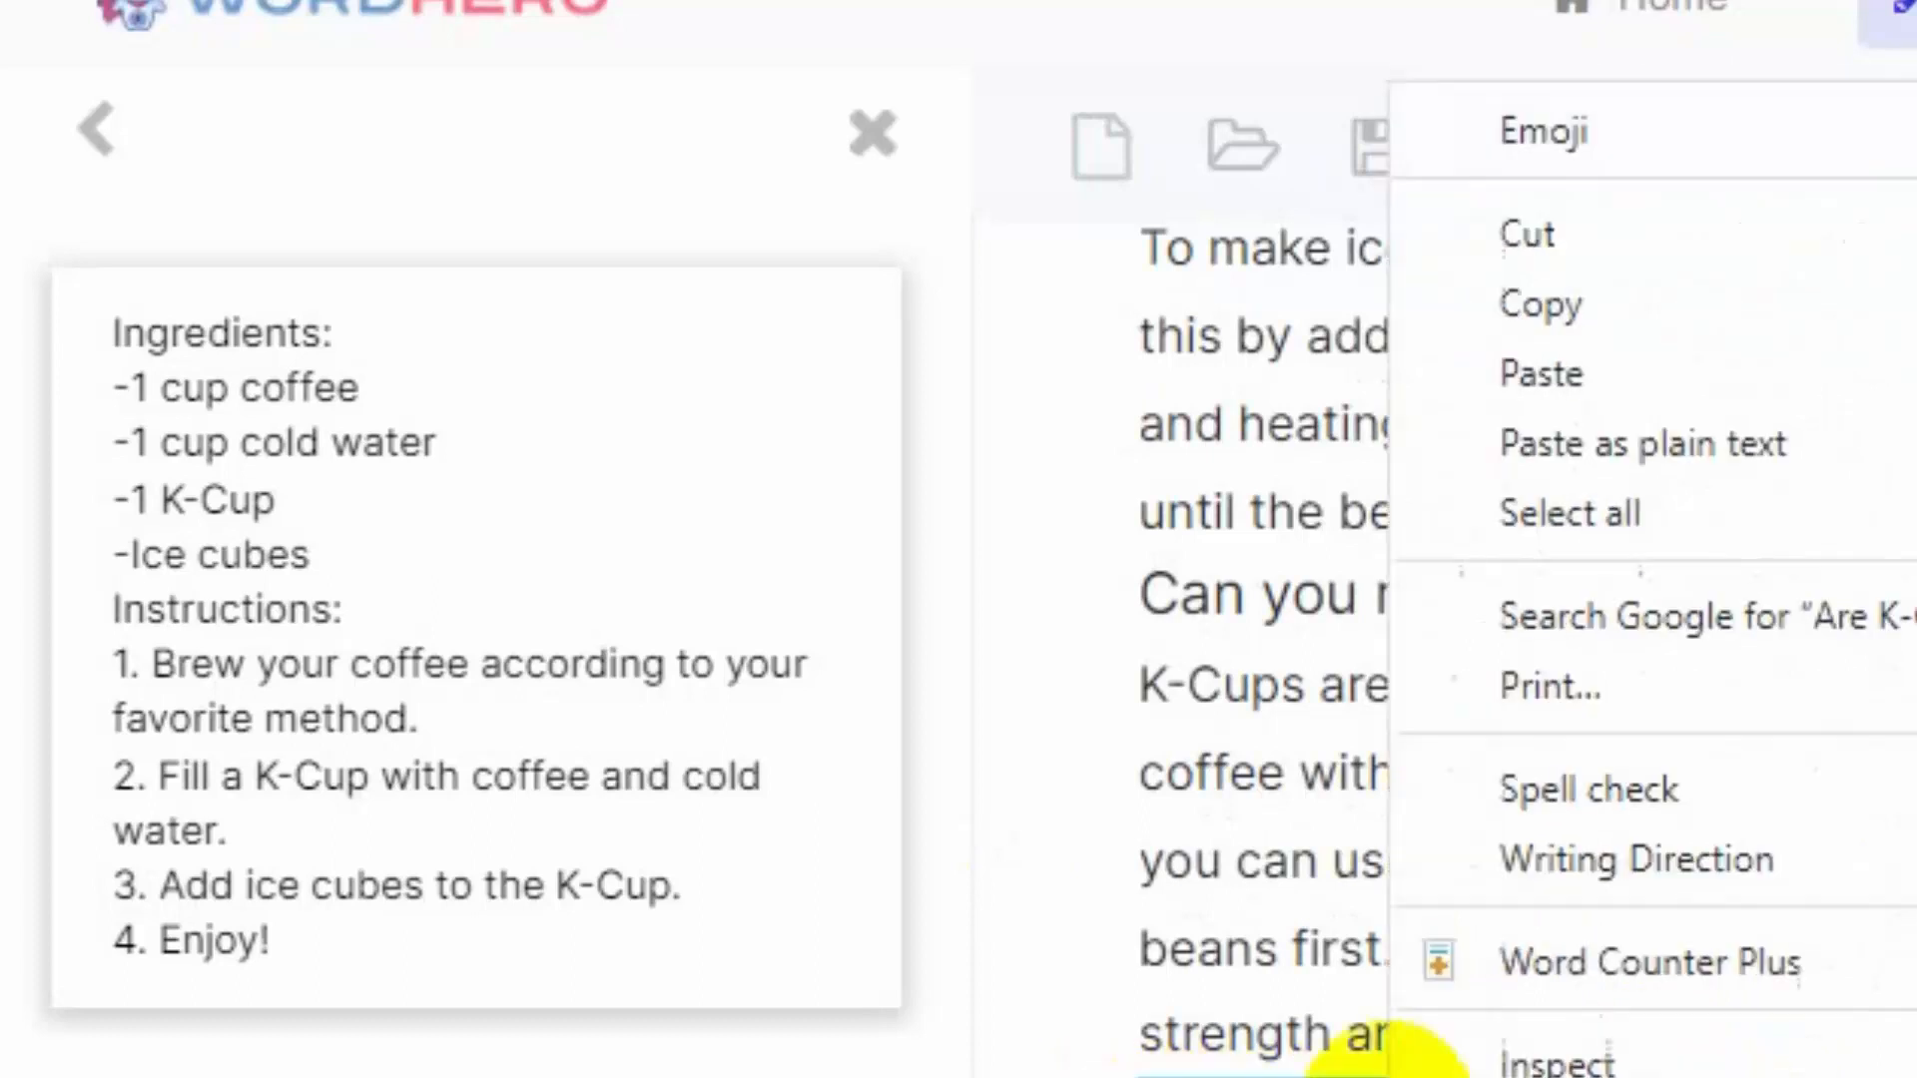
pyautogui.click(1557, 308)
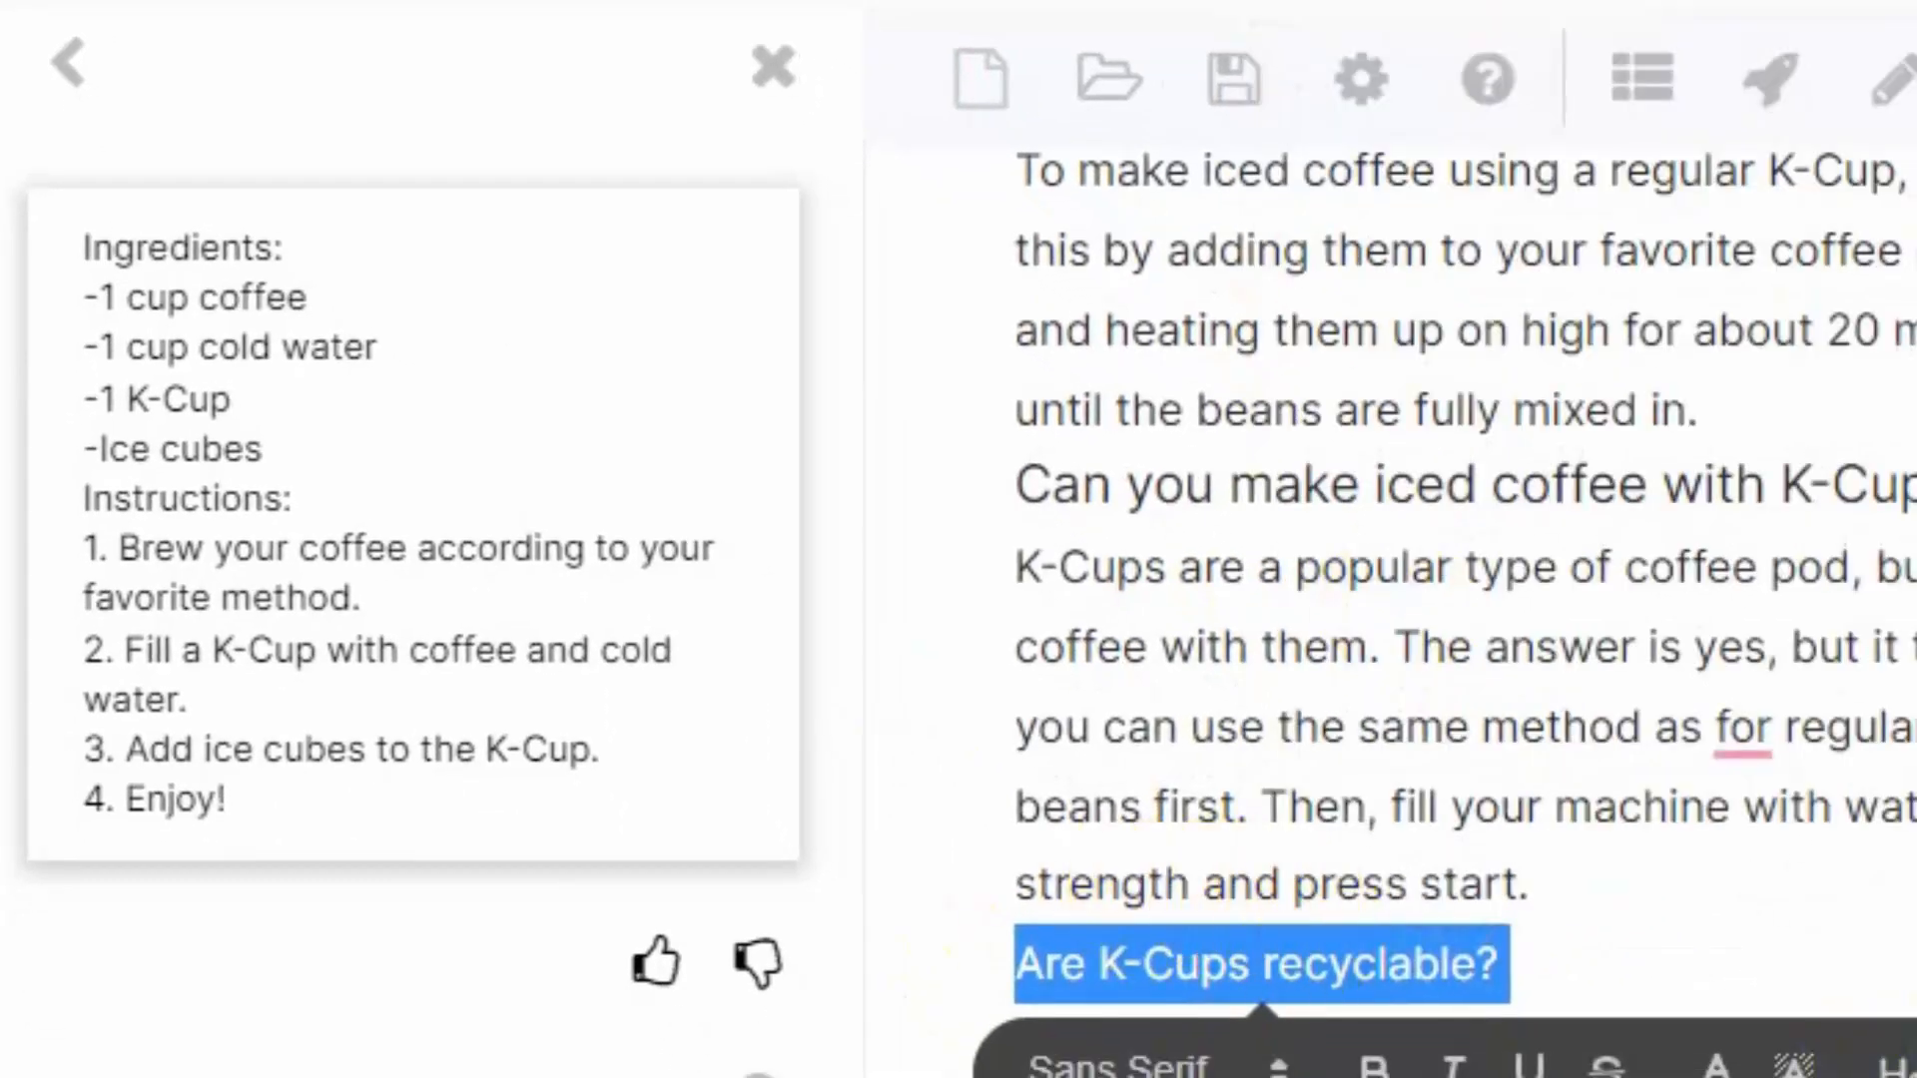
pyautogui.click(1379, 727)
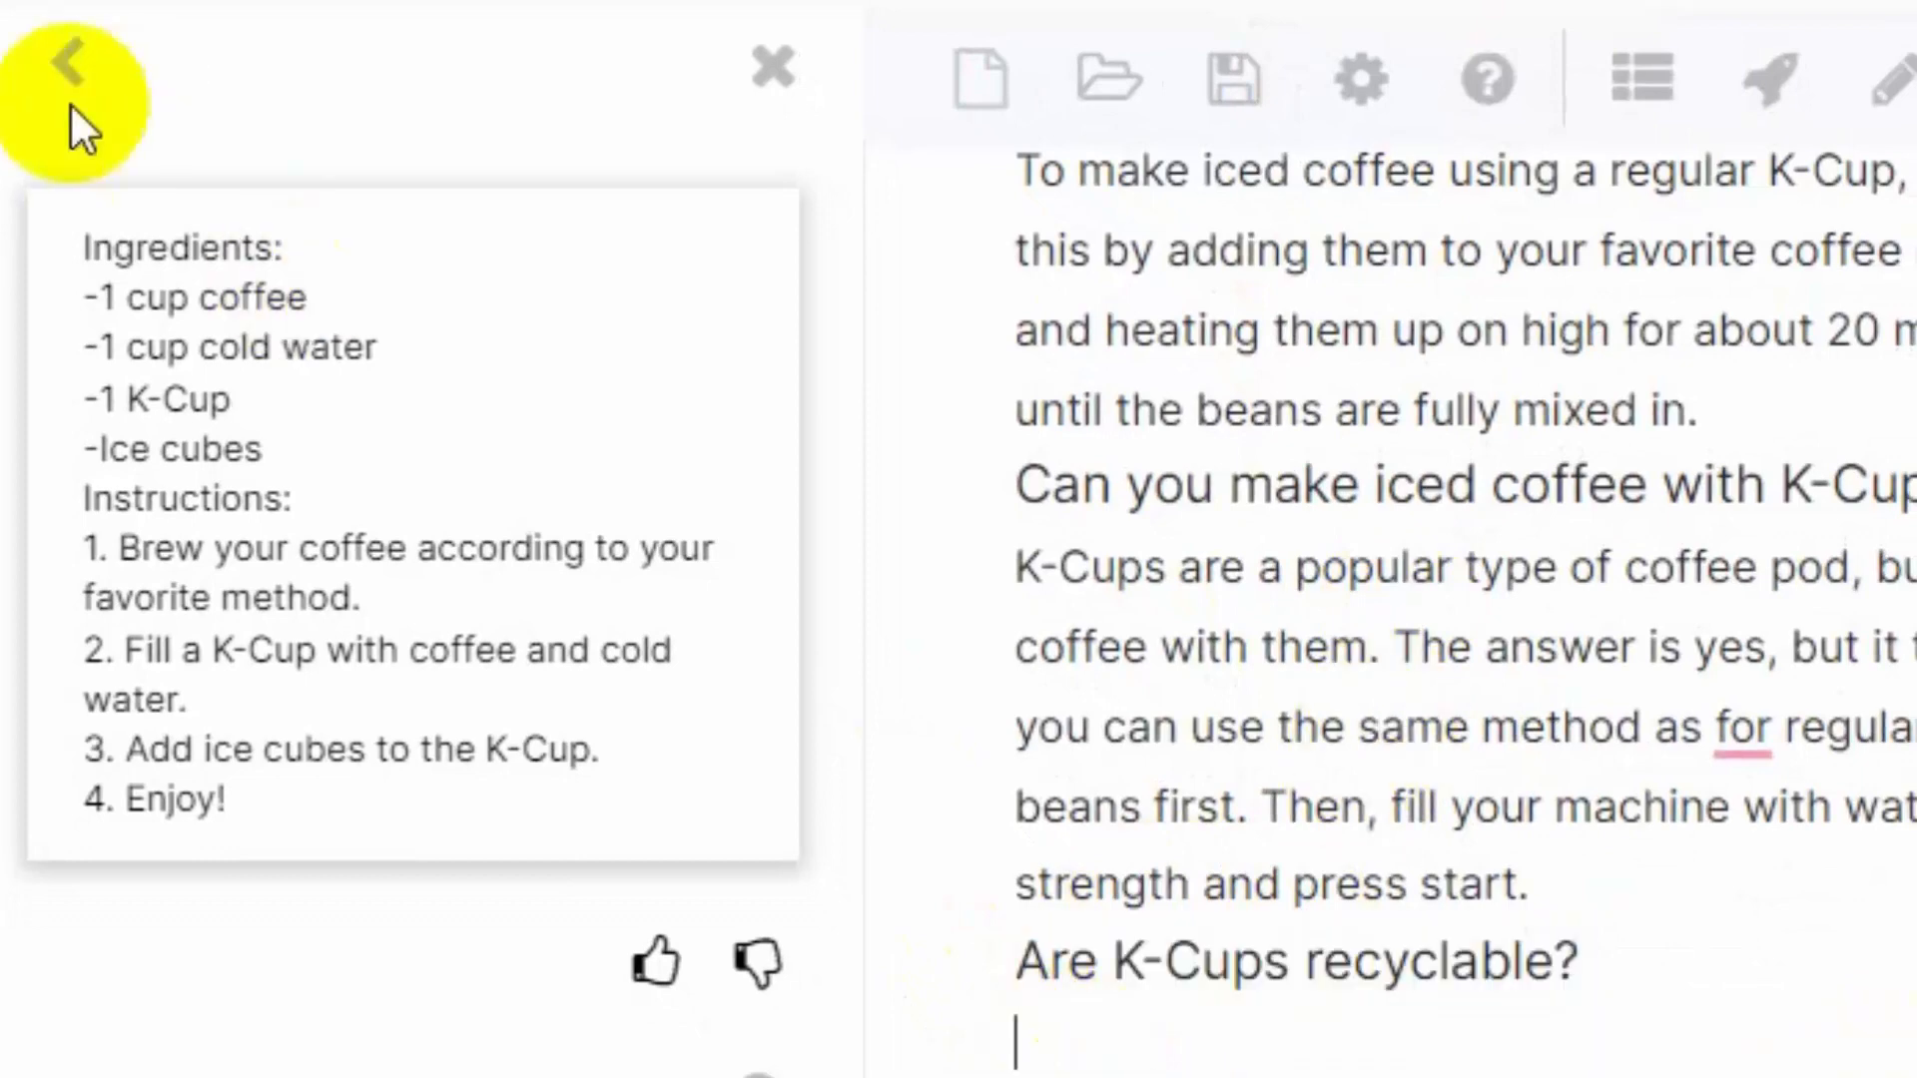
# Leave the Food Recipes generator, search the writing tools for "blog" and open Blog Intros.
pyautogui.click(68, 64)
pyautogui.click(55, 64)
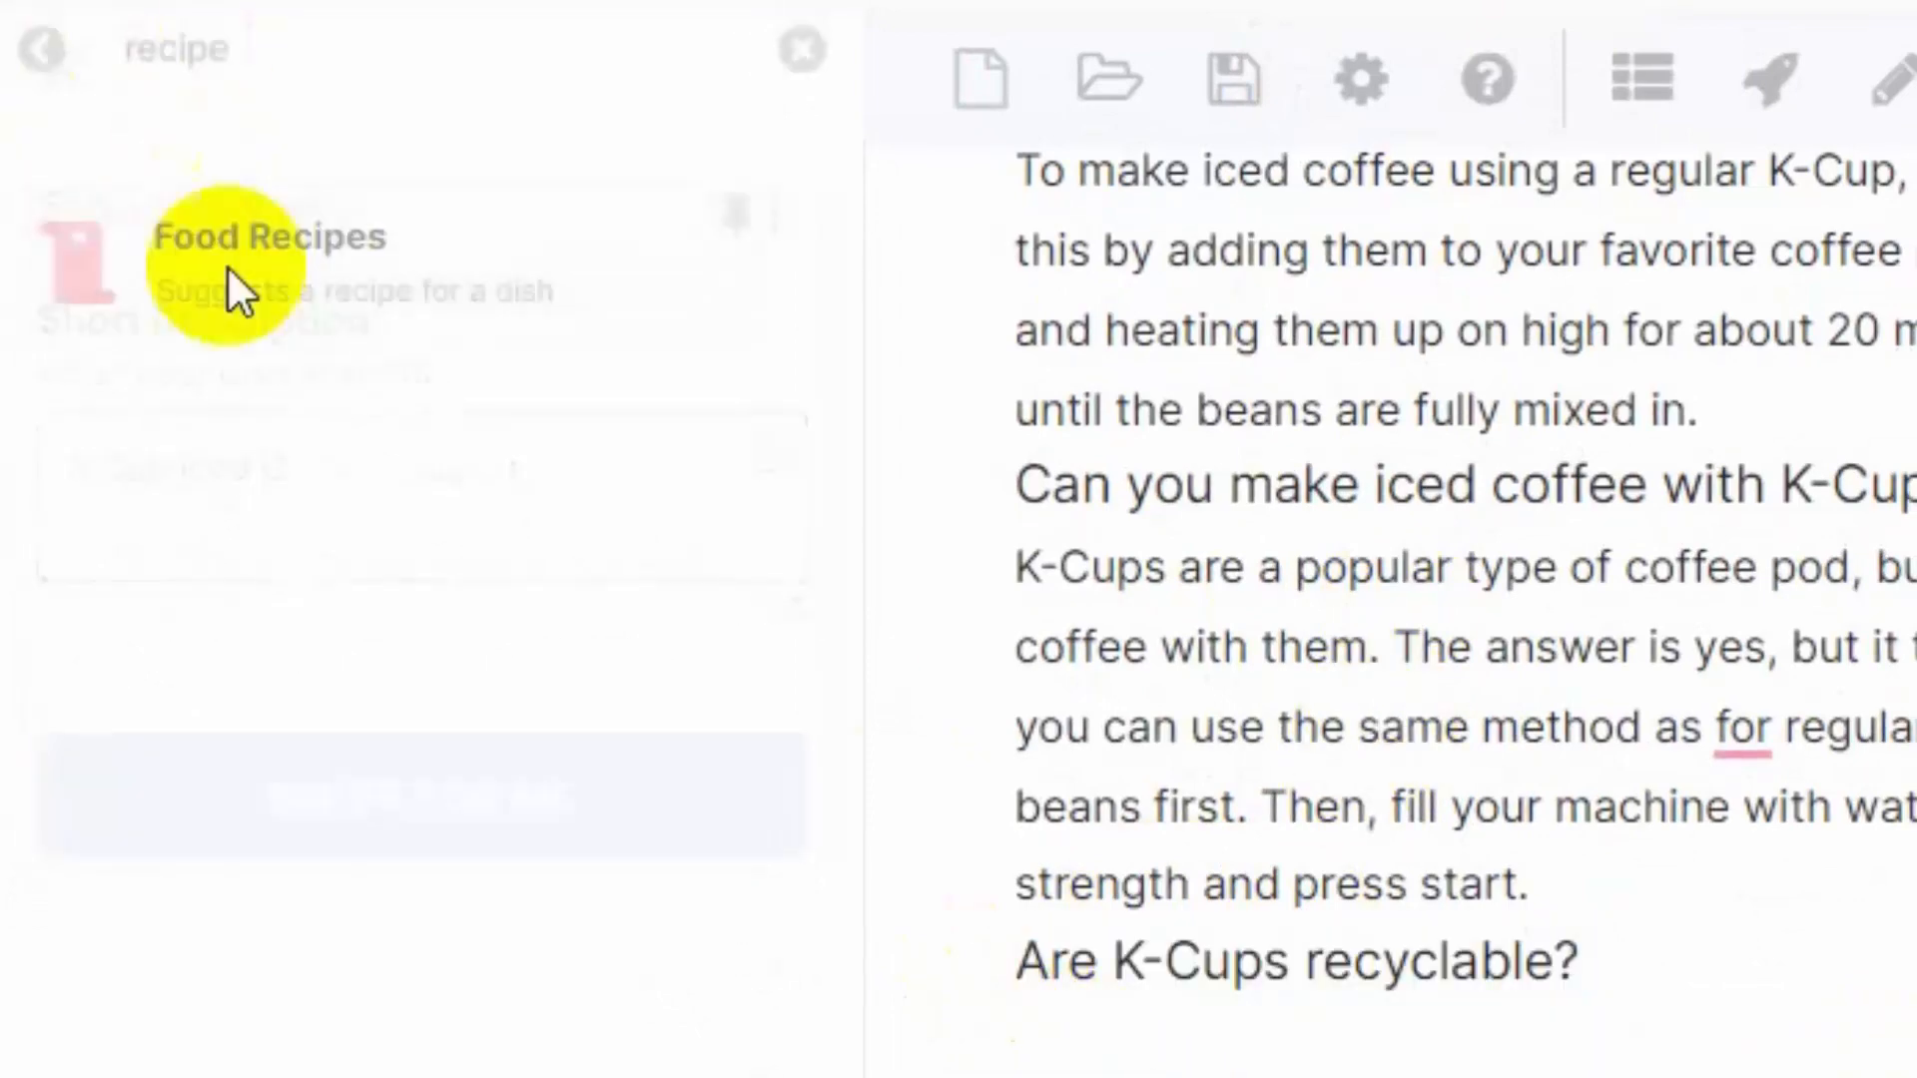
pyautogui.moveTo(334, 100); pyautogui.dragTo(5, 88)
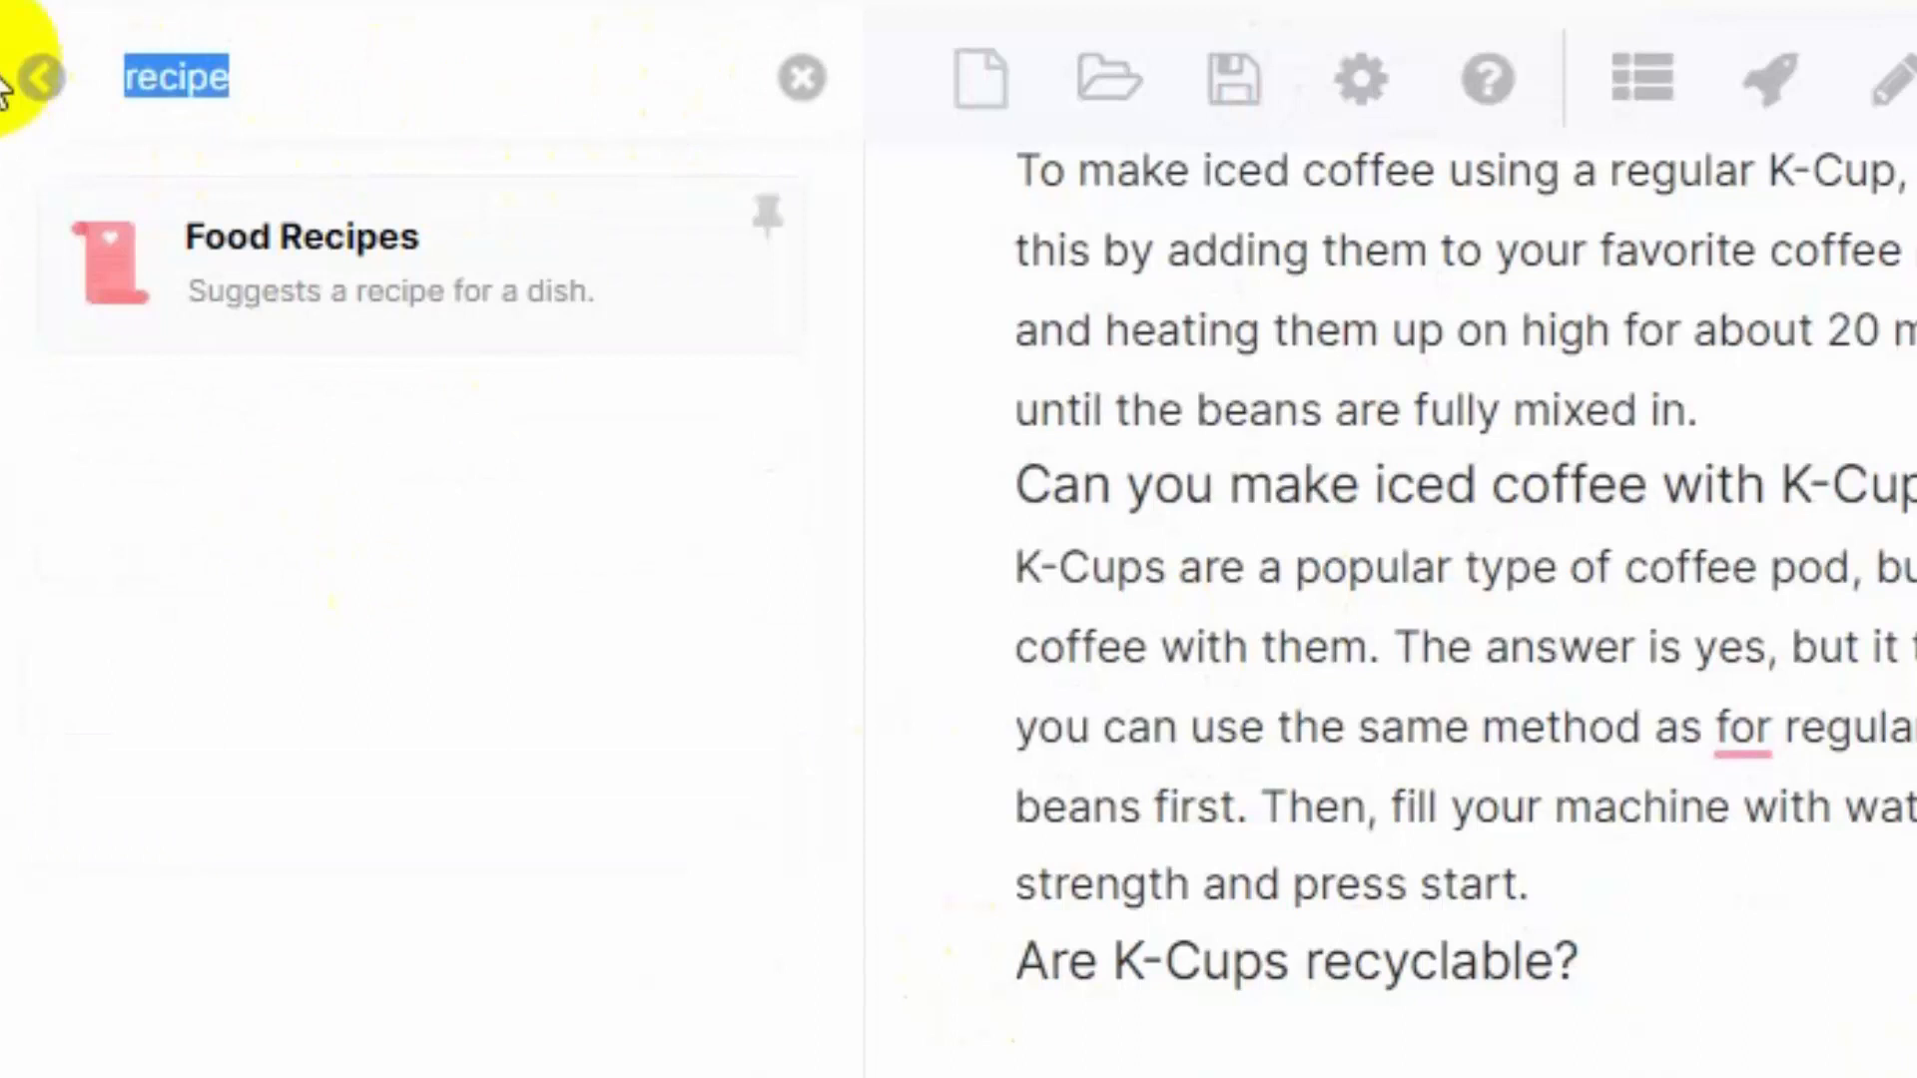
pyautogui.write('blog')
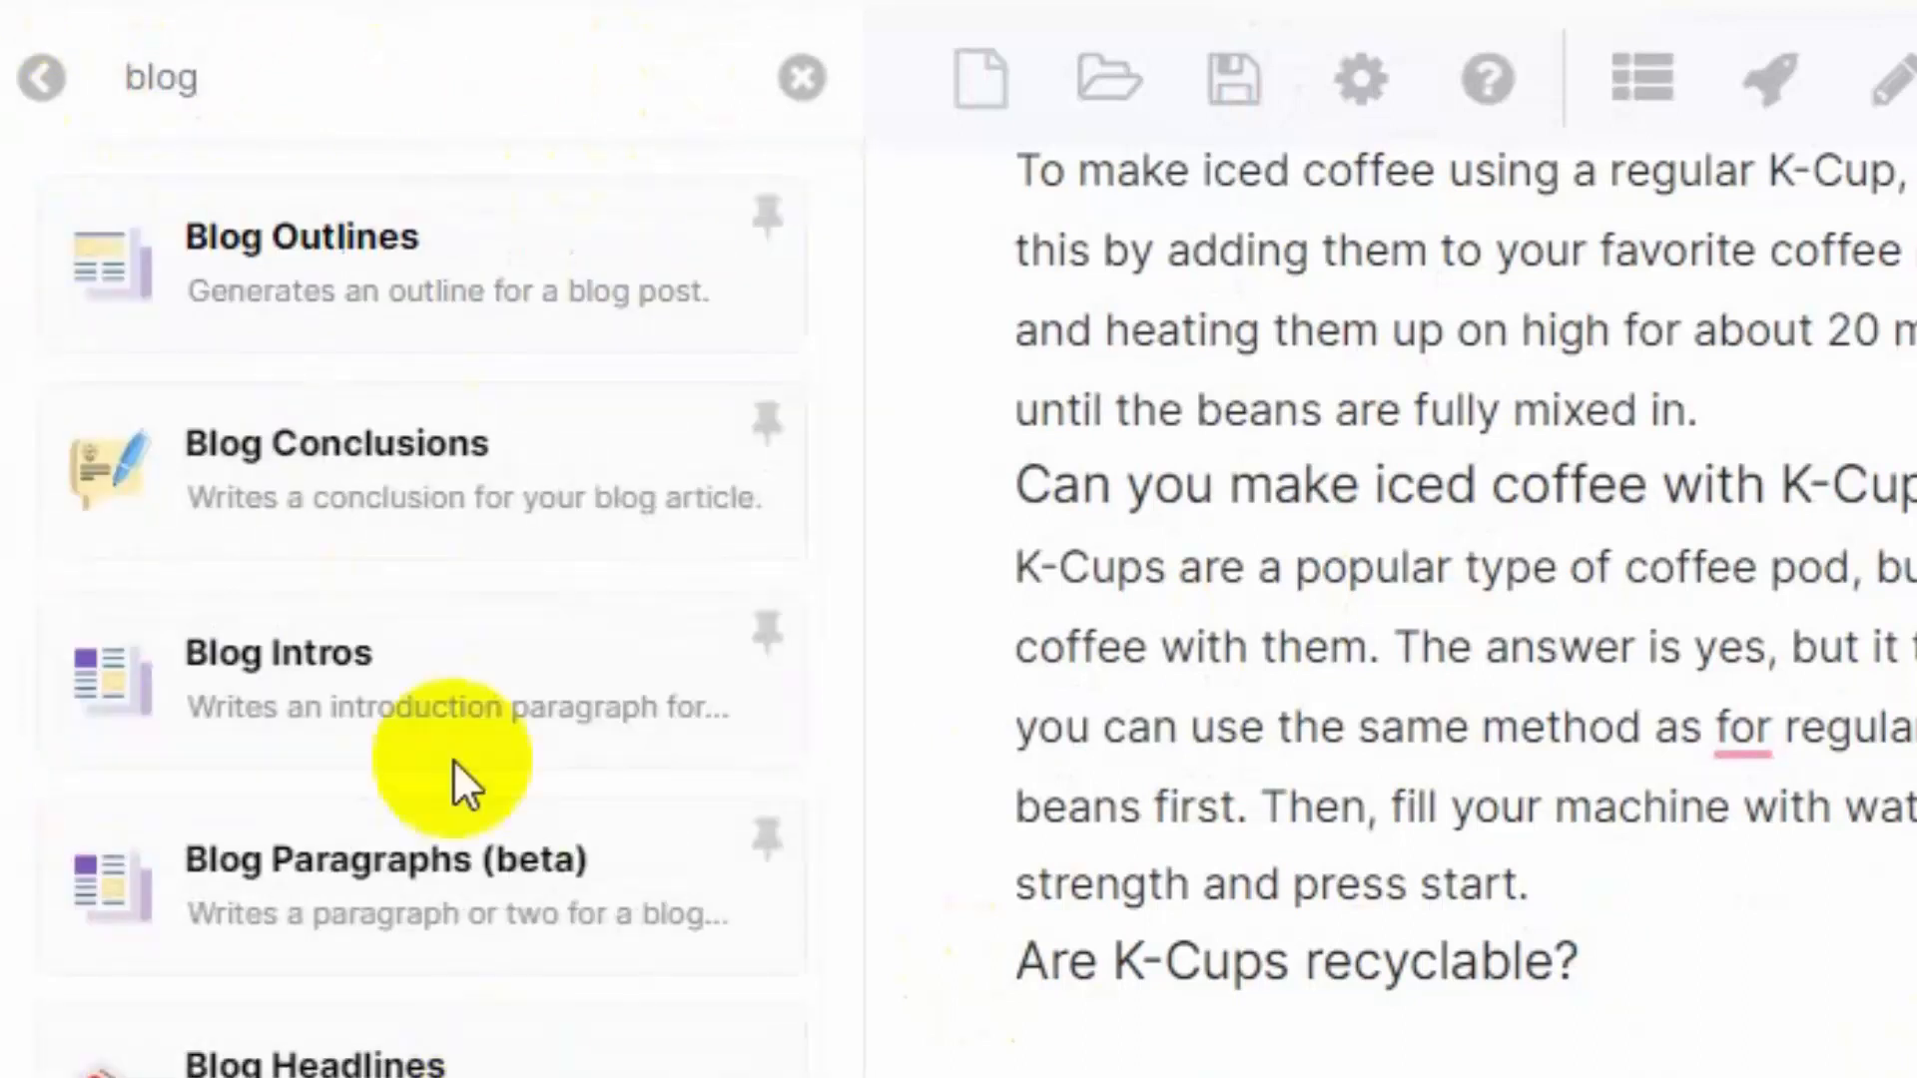
pyautogui.click(415, 685)
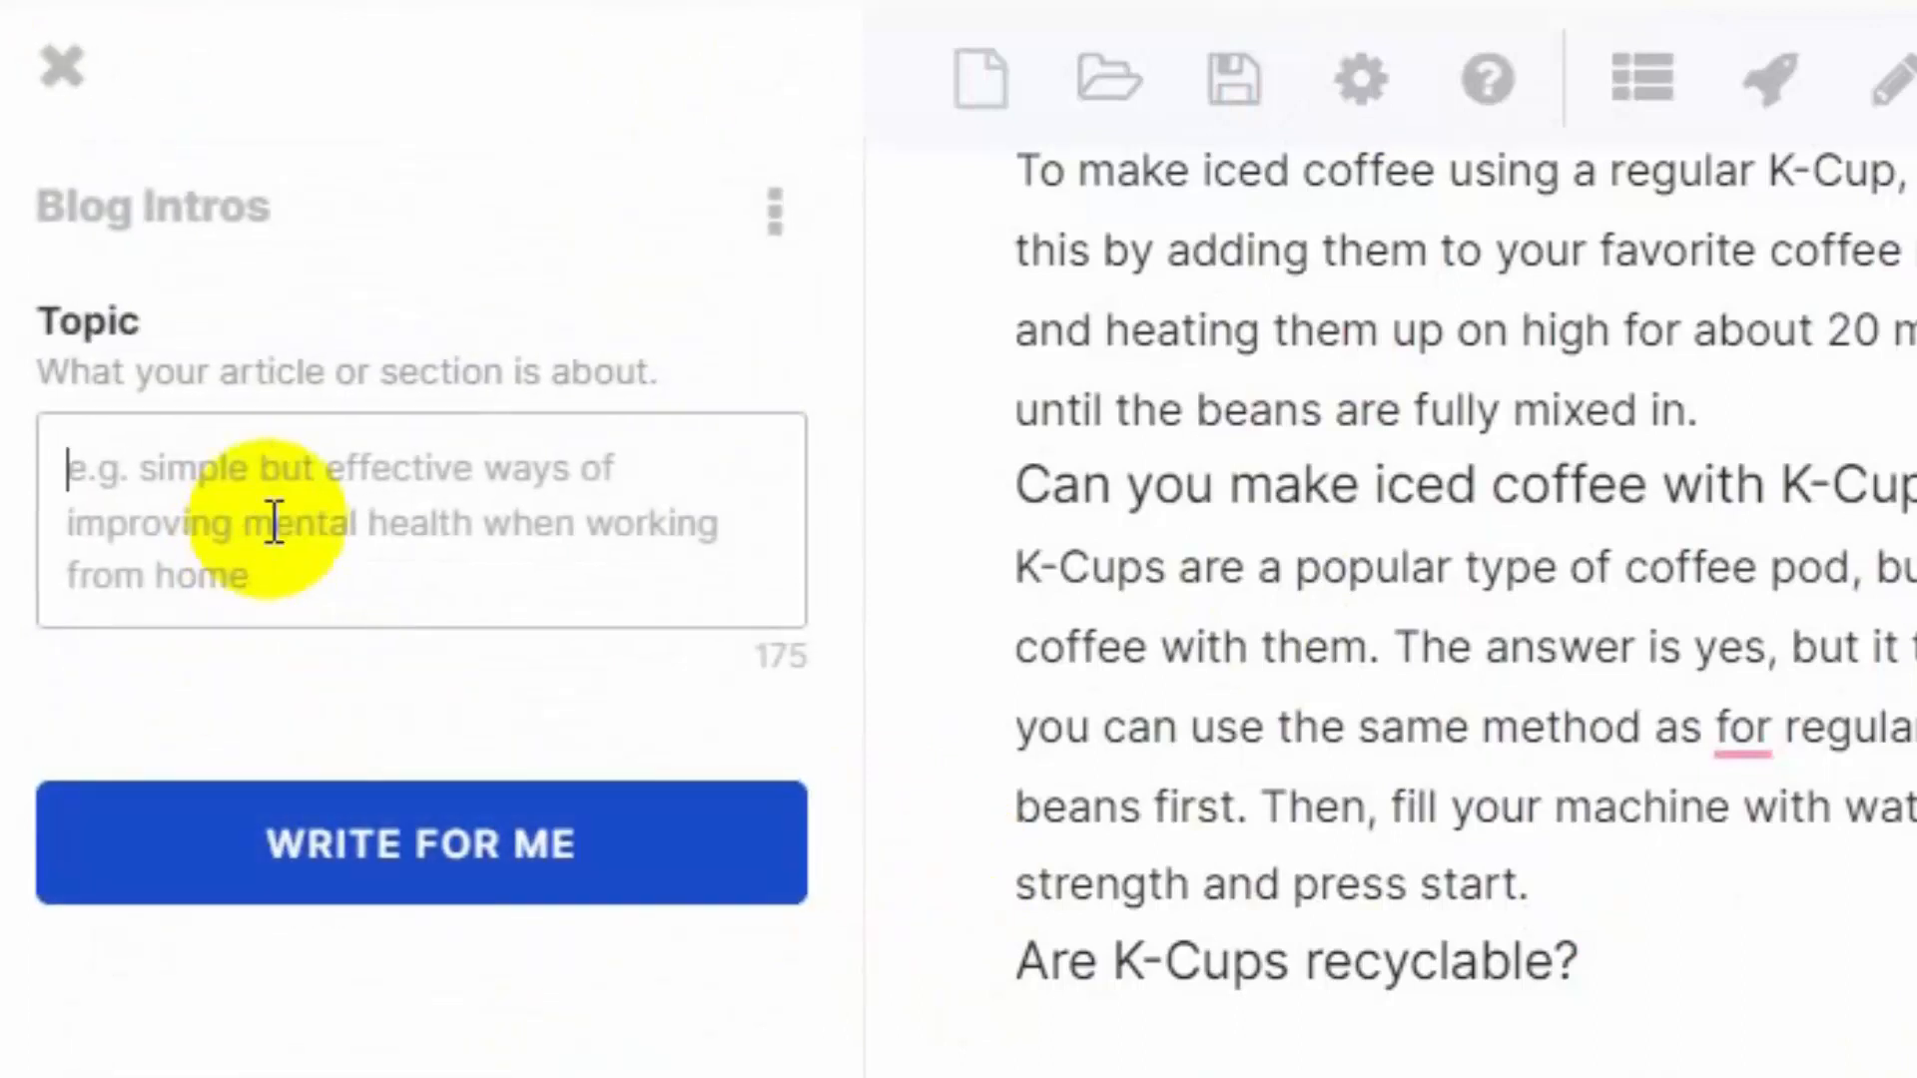
# Generate blog intros with the copied question "Are K-Cups recyclable?" as the topic and review the suggestions.
pyautogui.rightClick(273, 521)
pyautogui.click(466, 957)
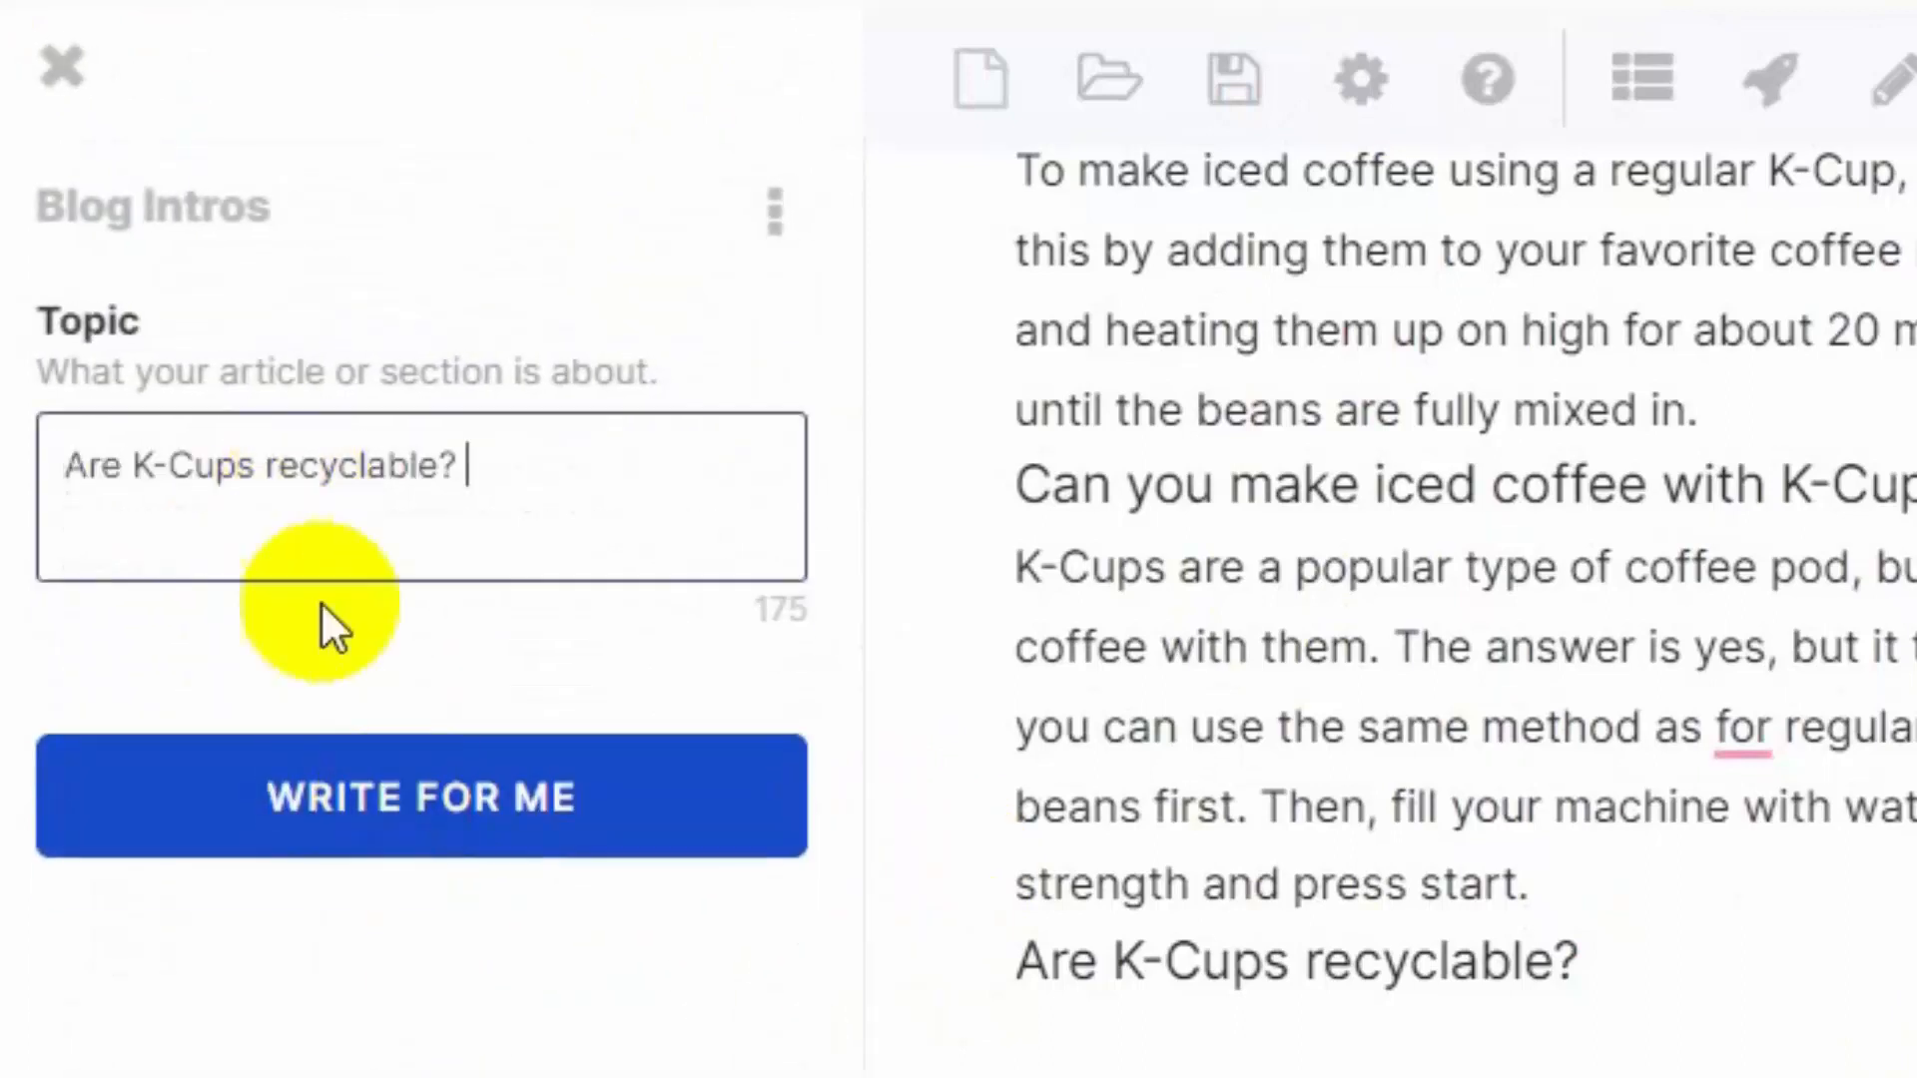
pyautogui.click(392, 784)
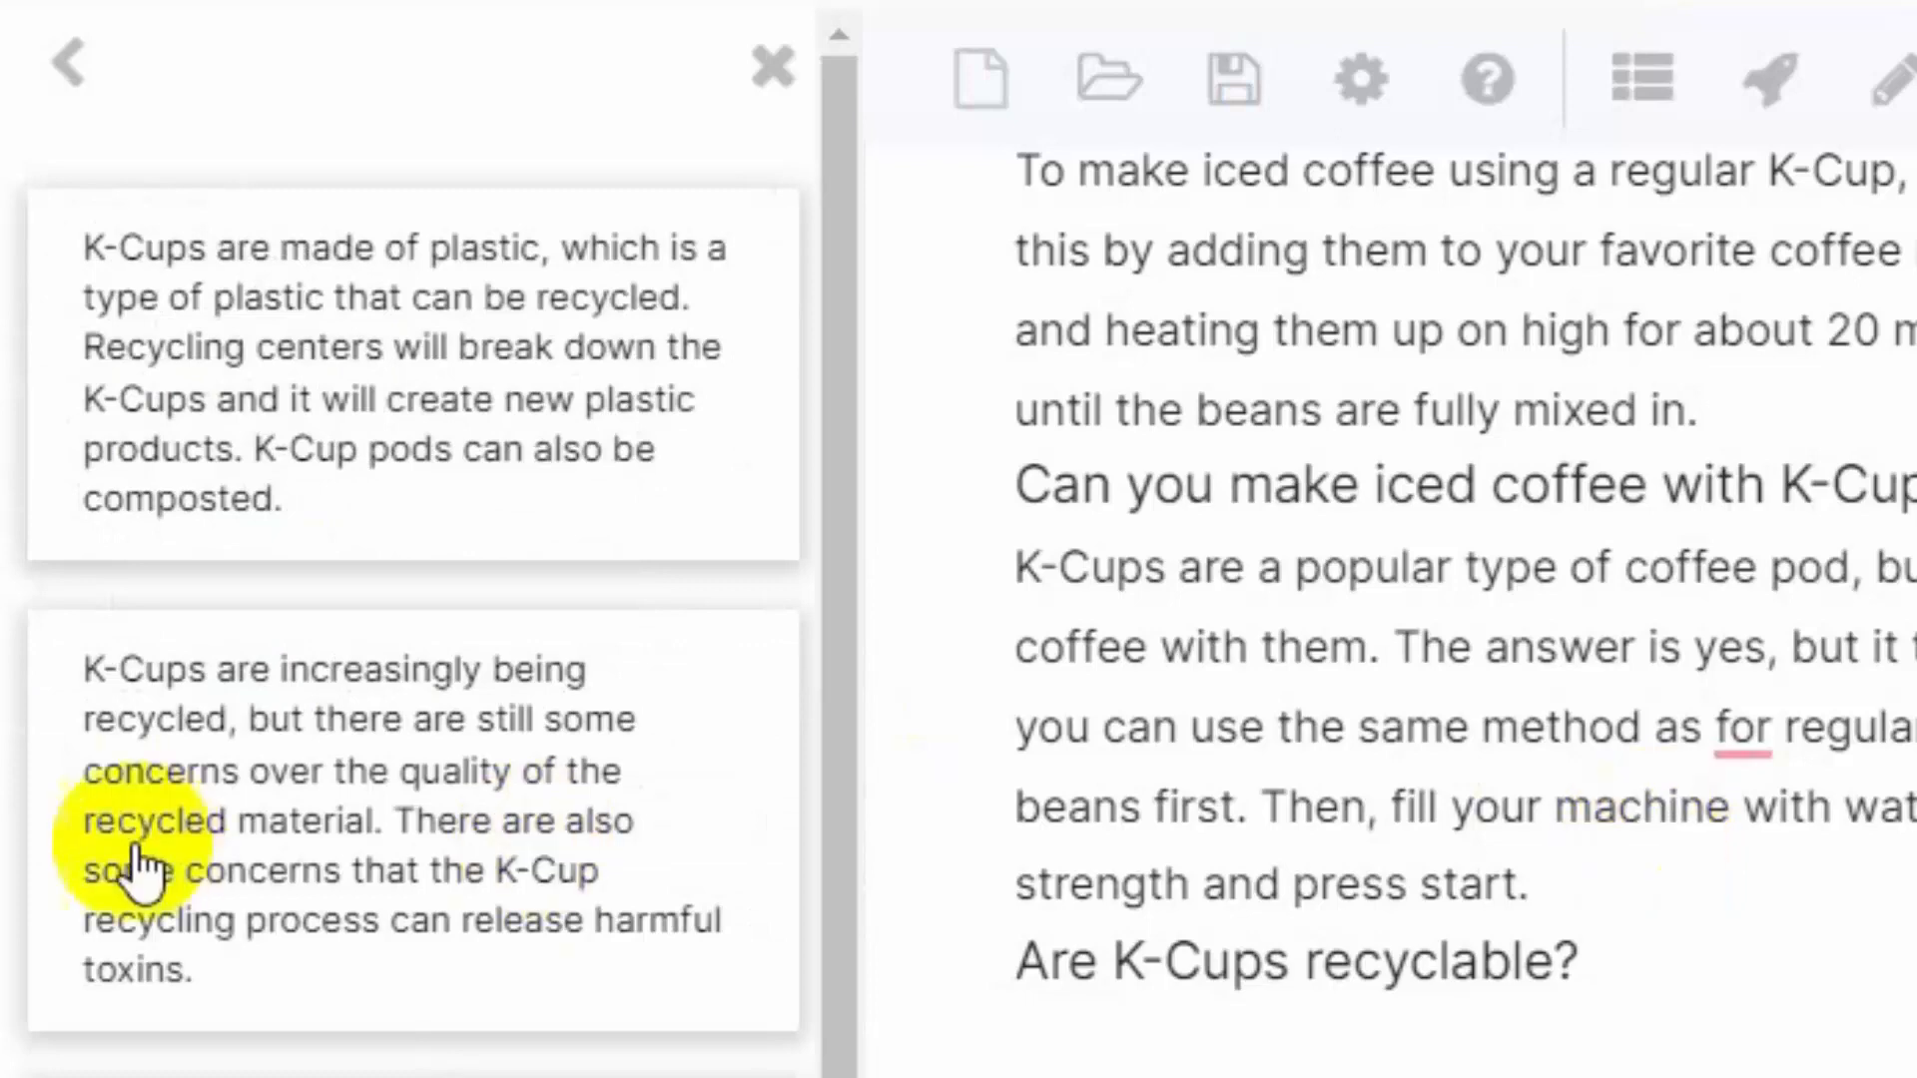
pyautogui.scroll(-6, 80, 839)
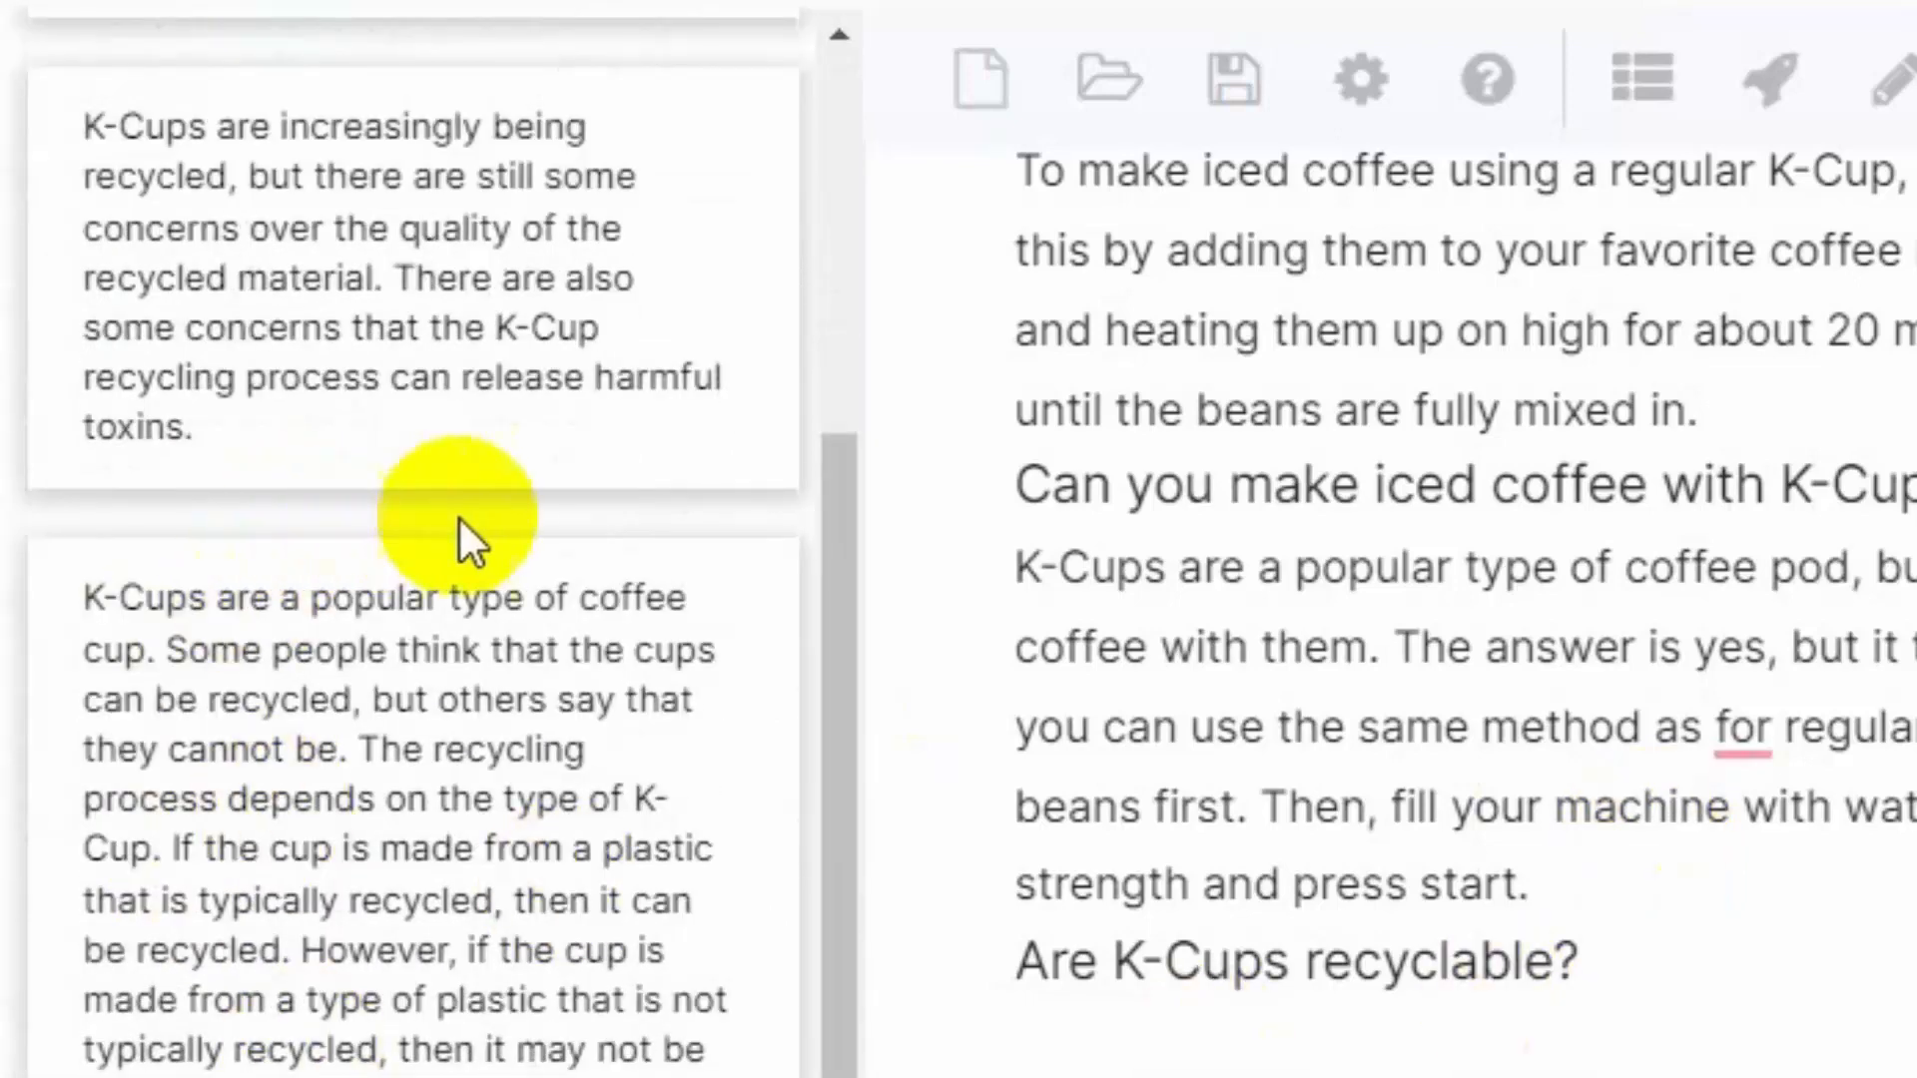
# Copy the suggestion beginning "K-Cups are a popular type of coffee cup" into the empty line under "Are K-Cups recyclable?".
pyautogui.click(406, 791)
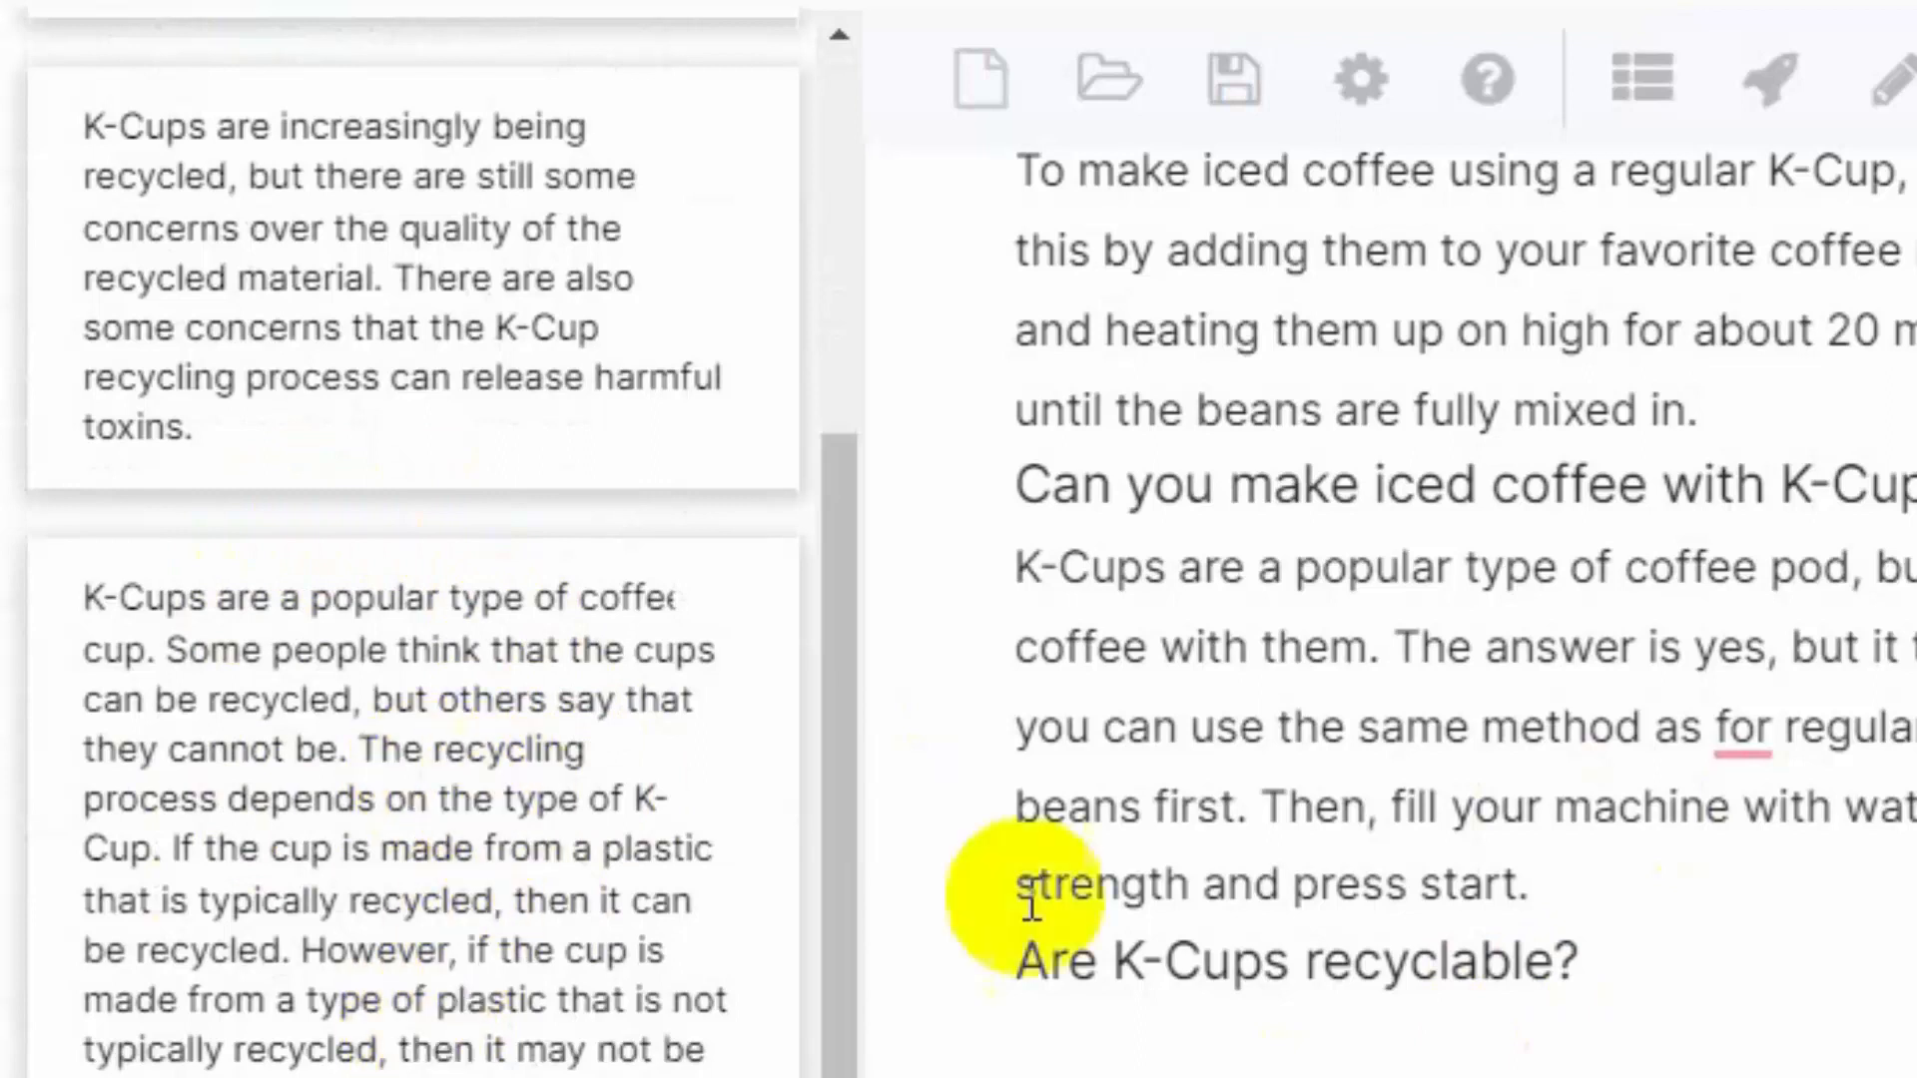
pyautogui.click(1076, 1036)
pyautogui.hotkey('ctrl', 'v')
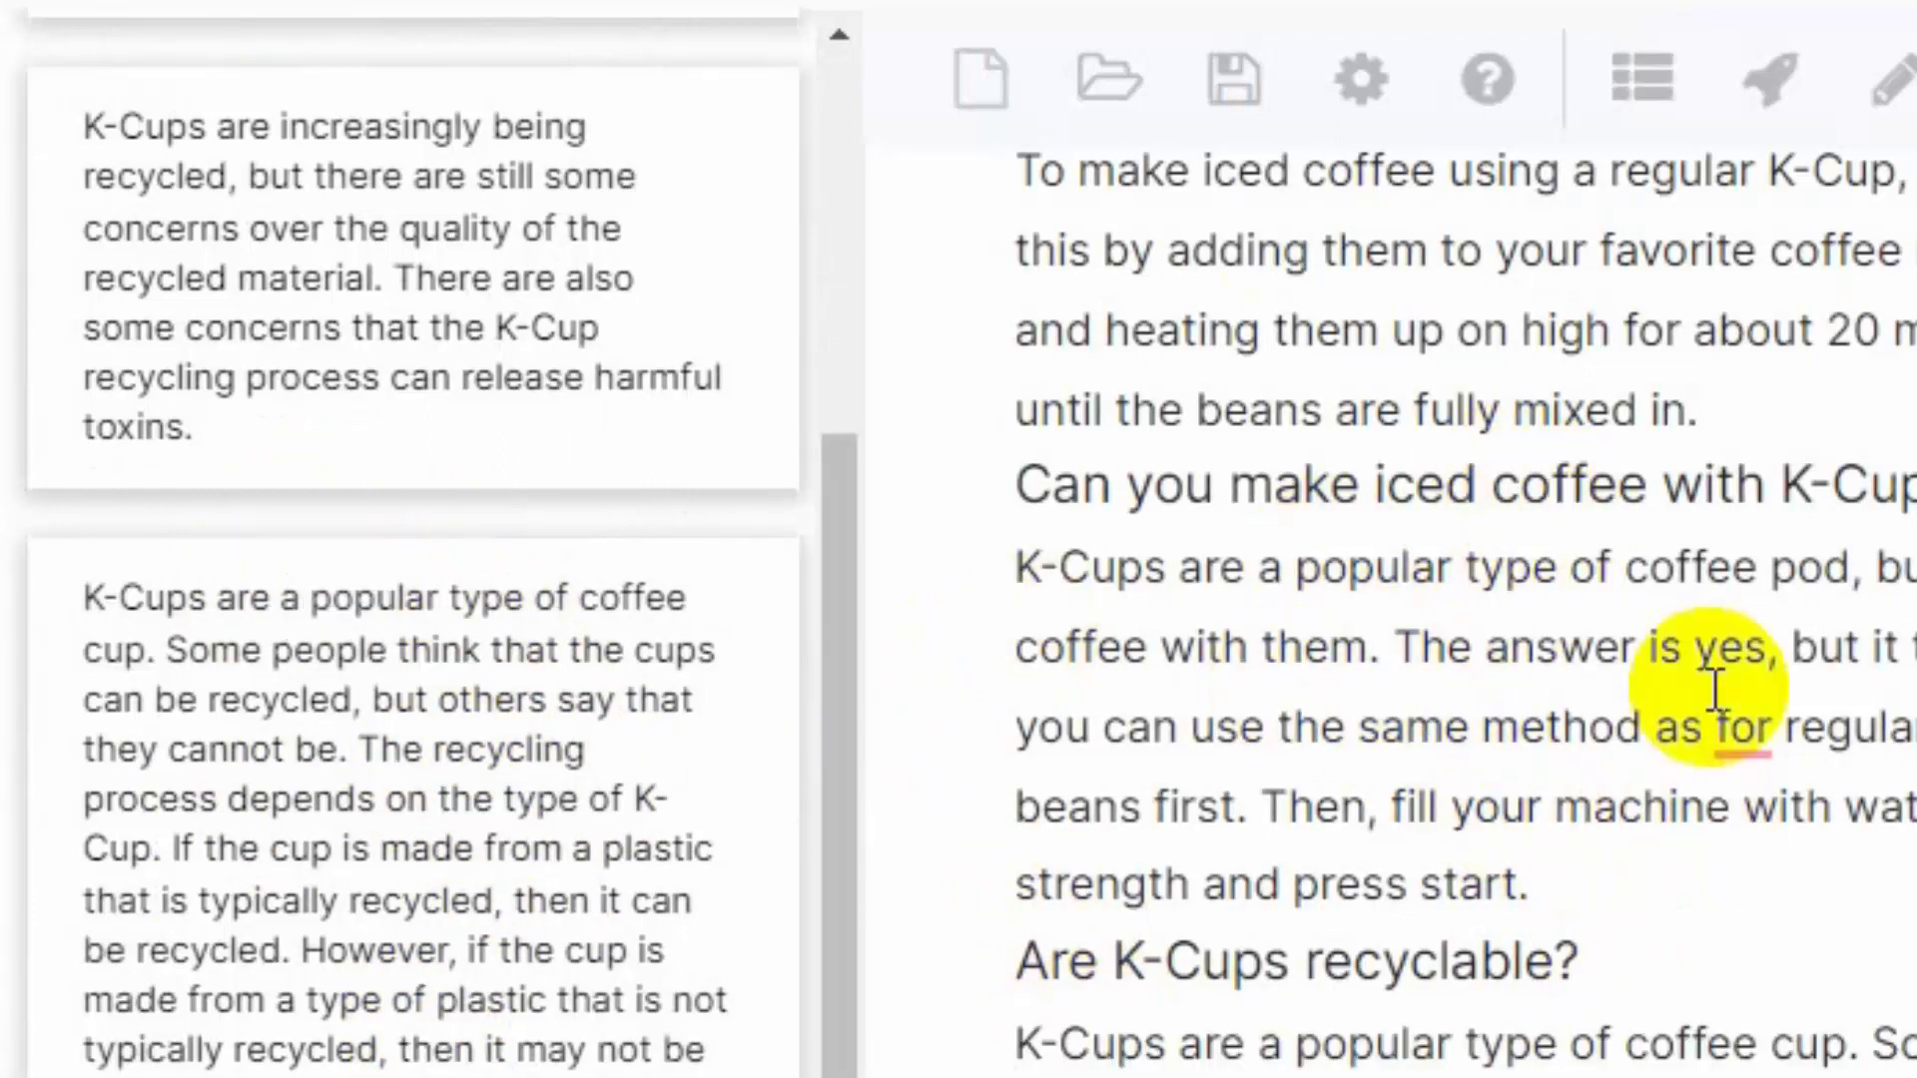
pyautogui.scroll(-3, 1720, 710)
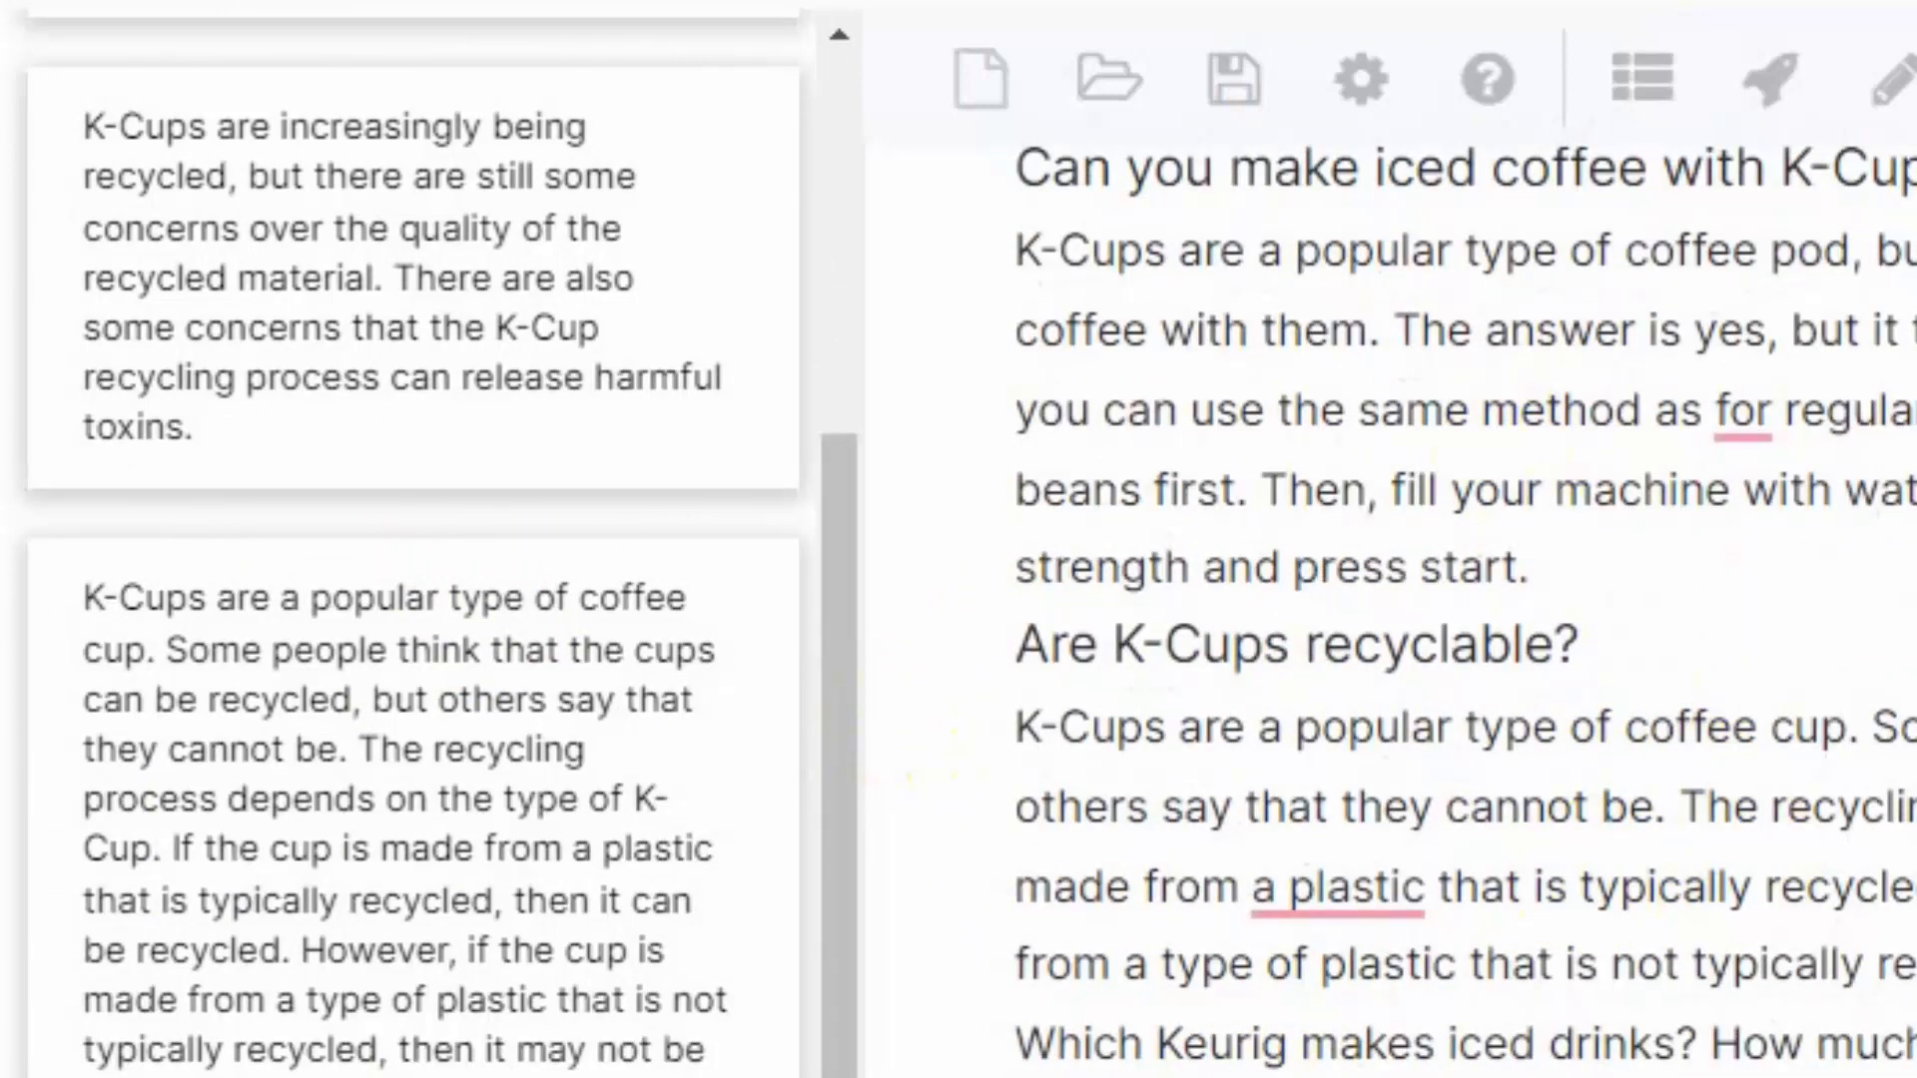
# Copy the article's main title, leave the Blog Intros generator and open Blog Conclusions.
pyautogui.scroll(10, 1446, 499)
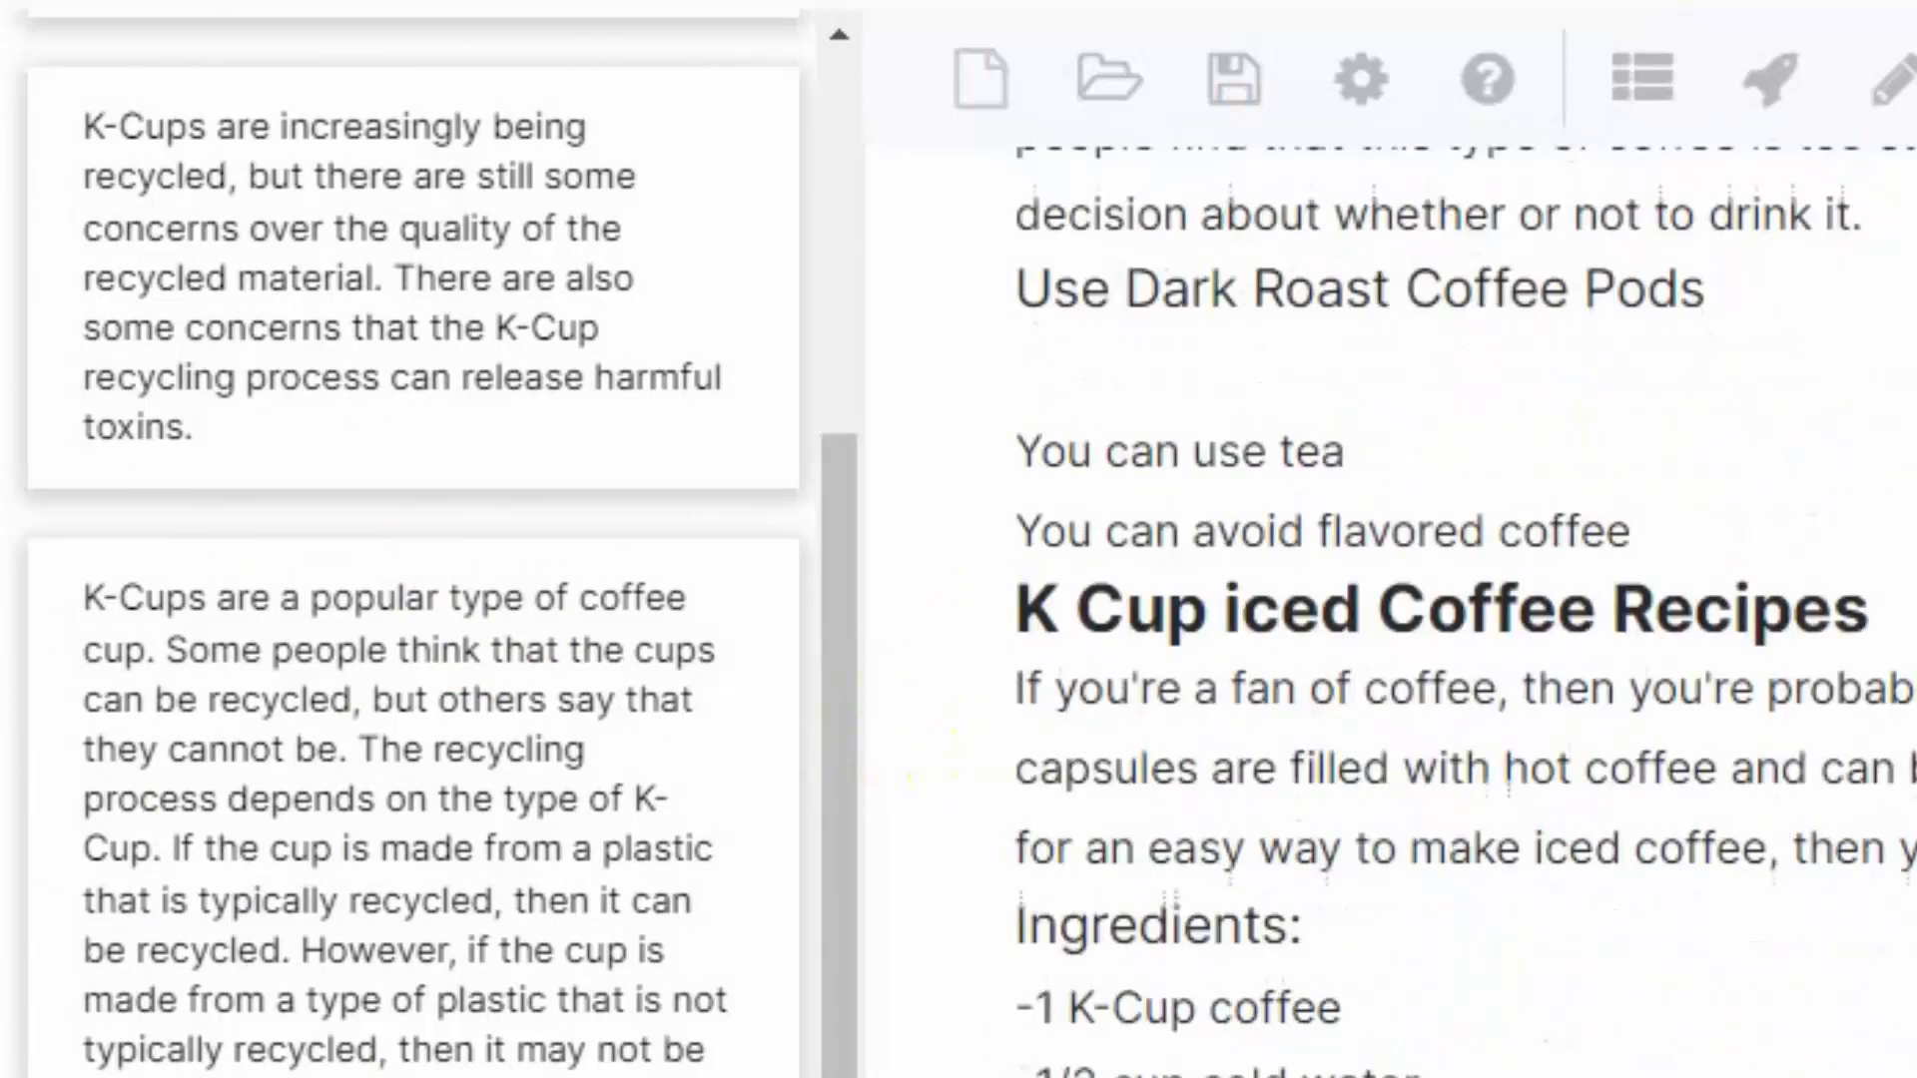
pyautogui.click(1507, 330)
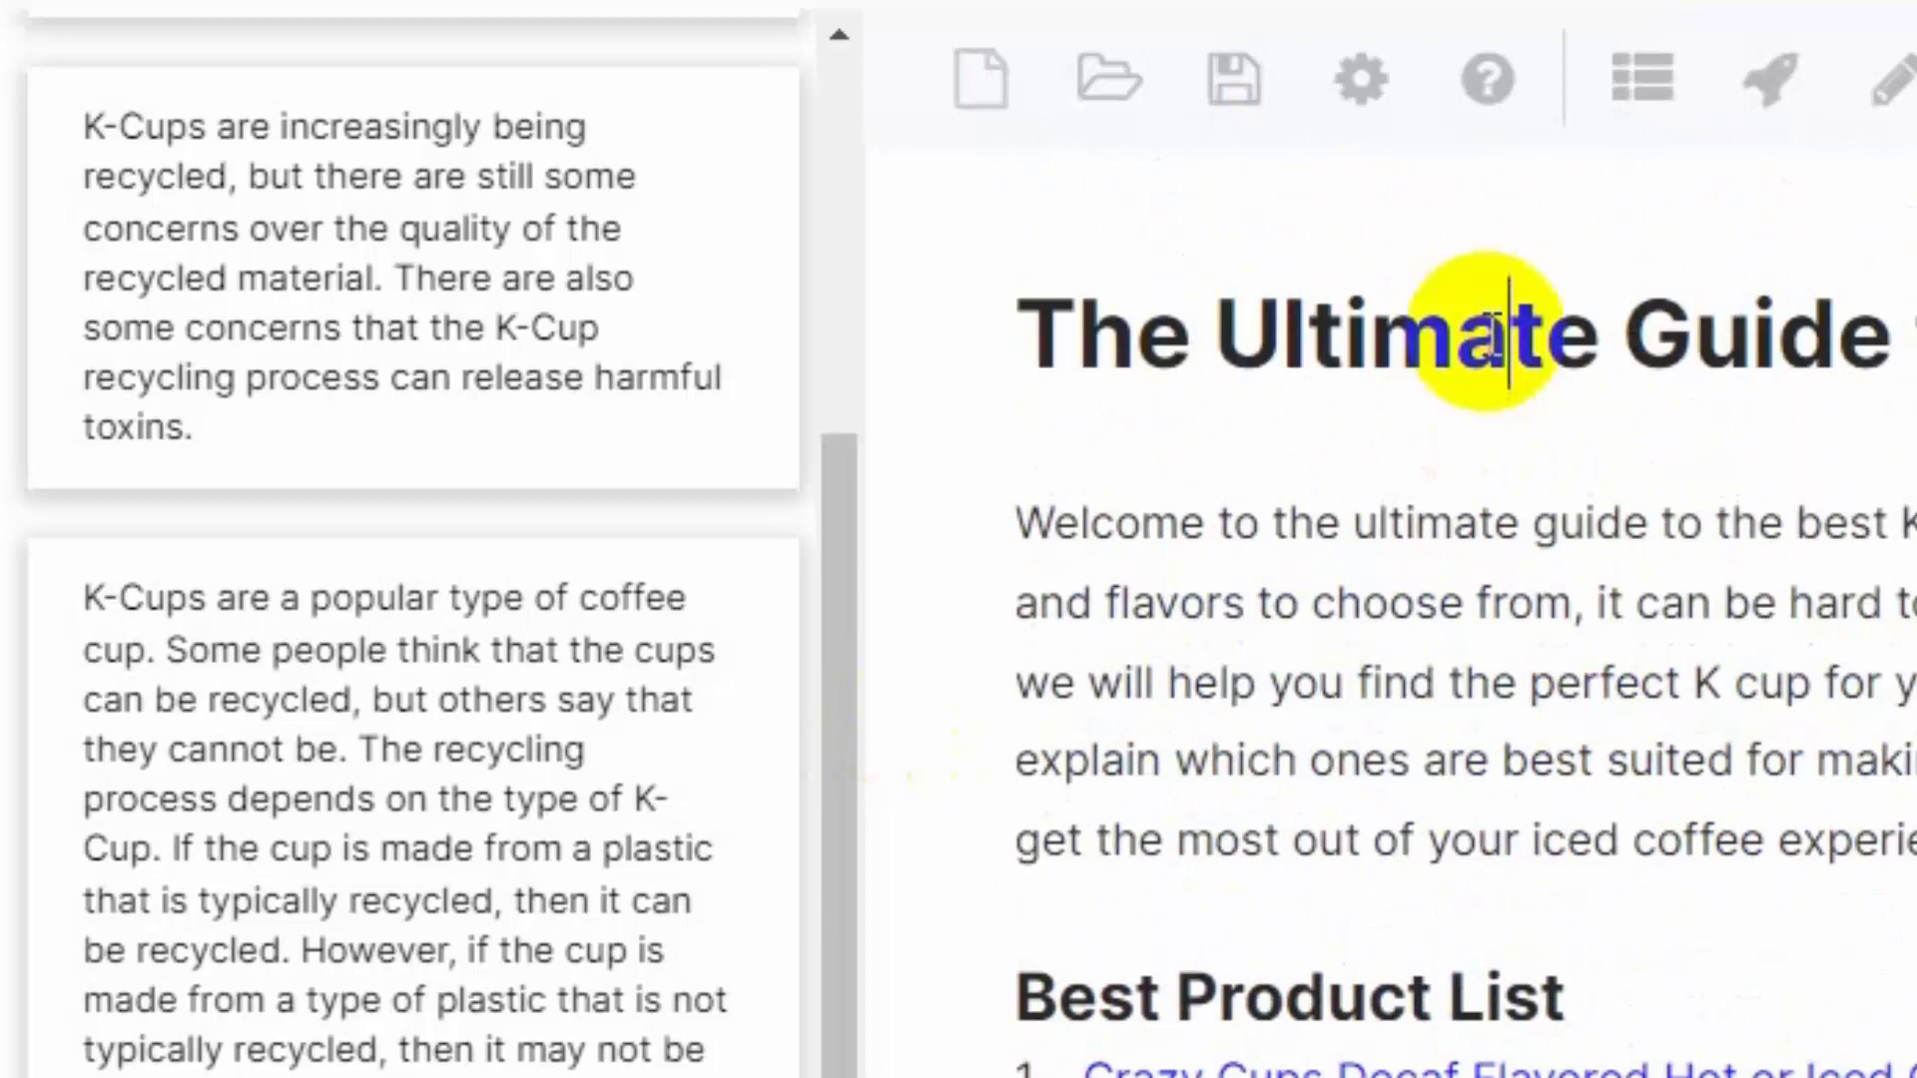
pyautogui.tripleClick(1487, 330)
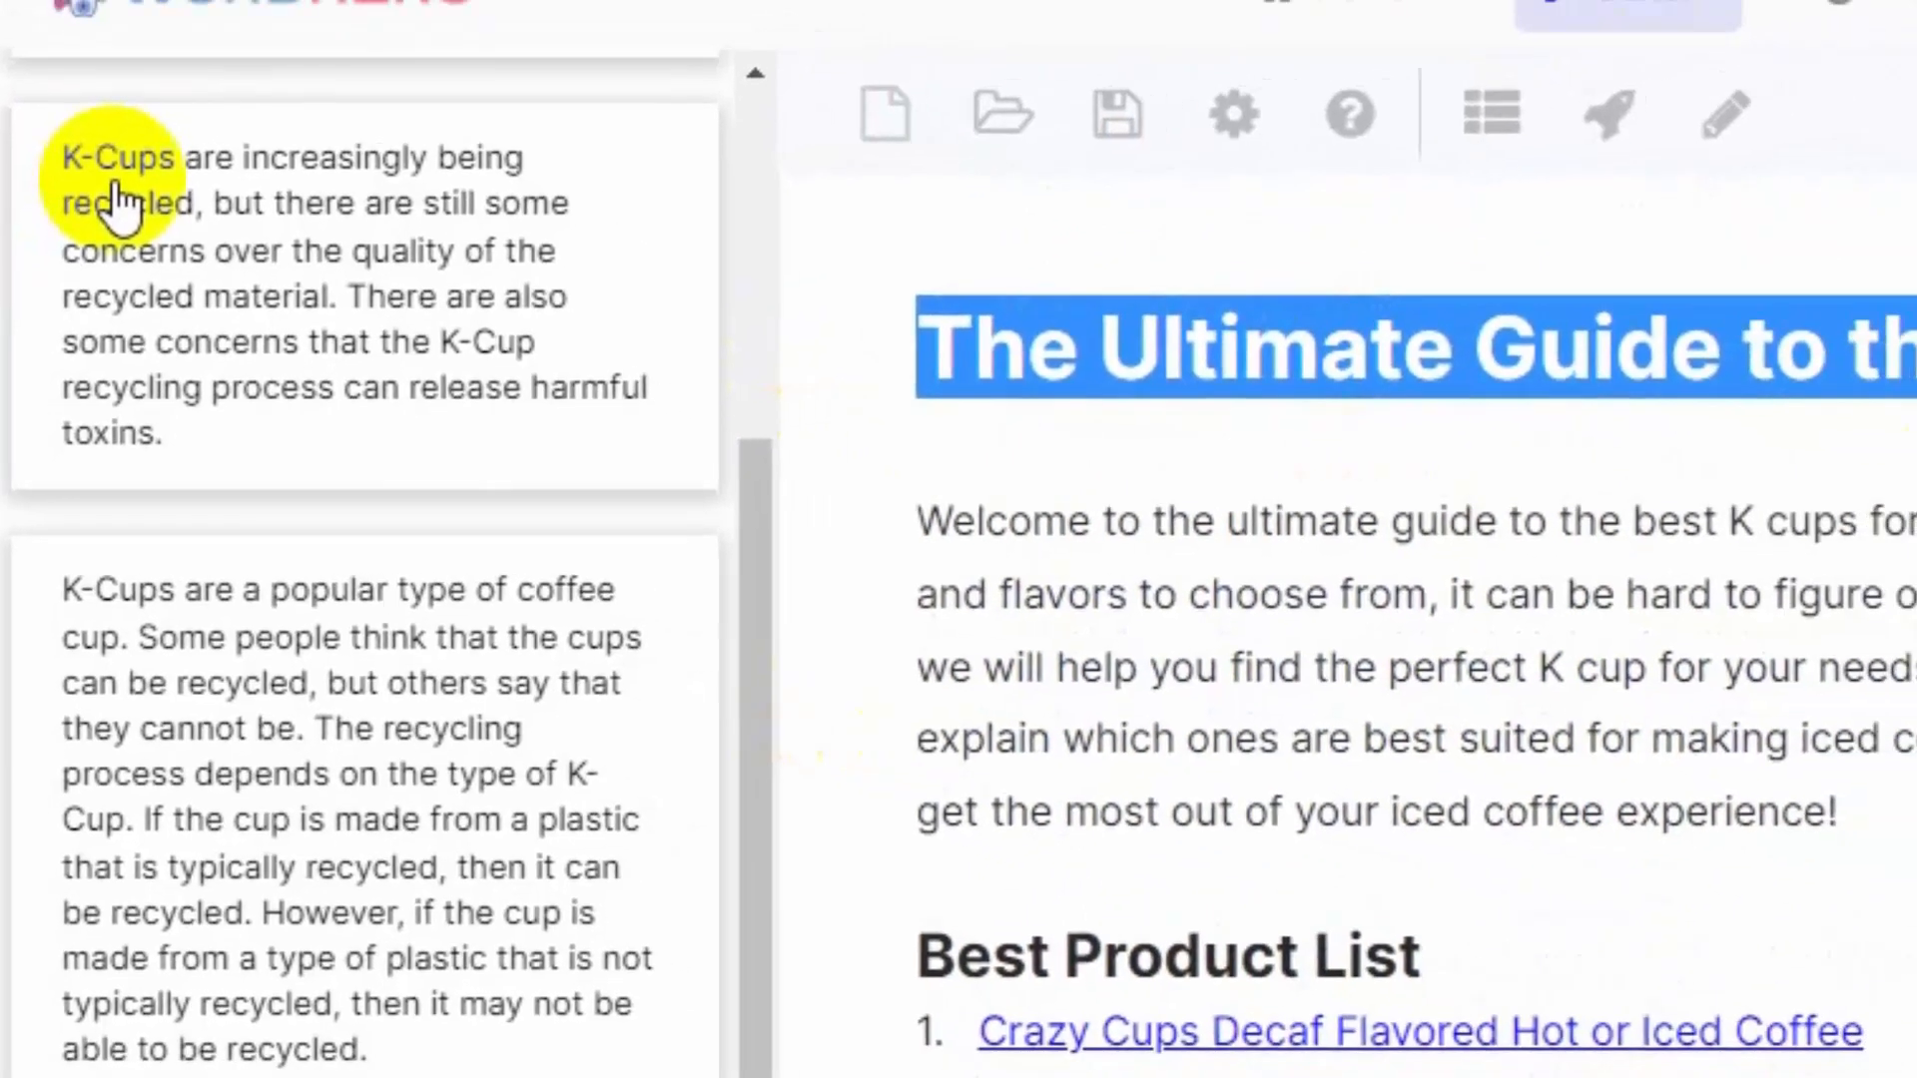
pyautogui.scroll(3, 269, 349)
pyautogui.click(44, 104)
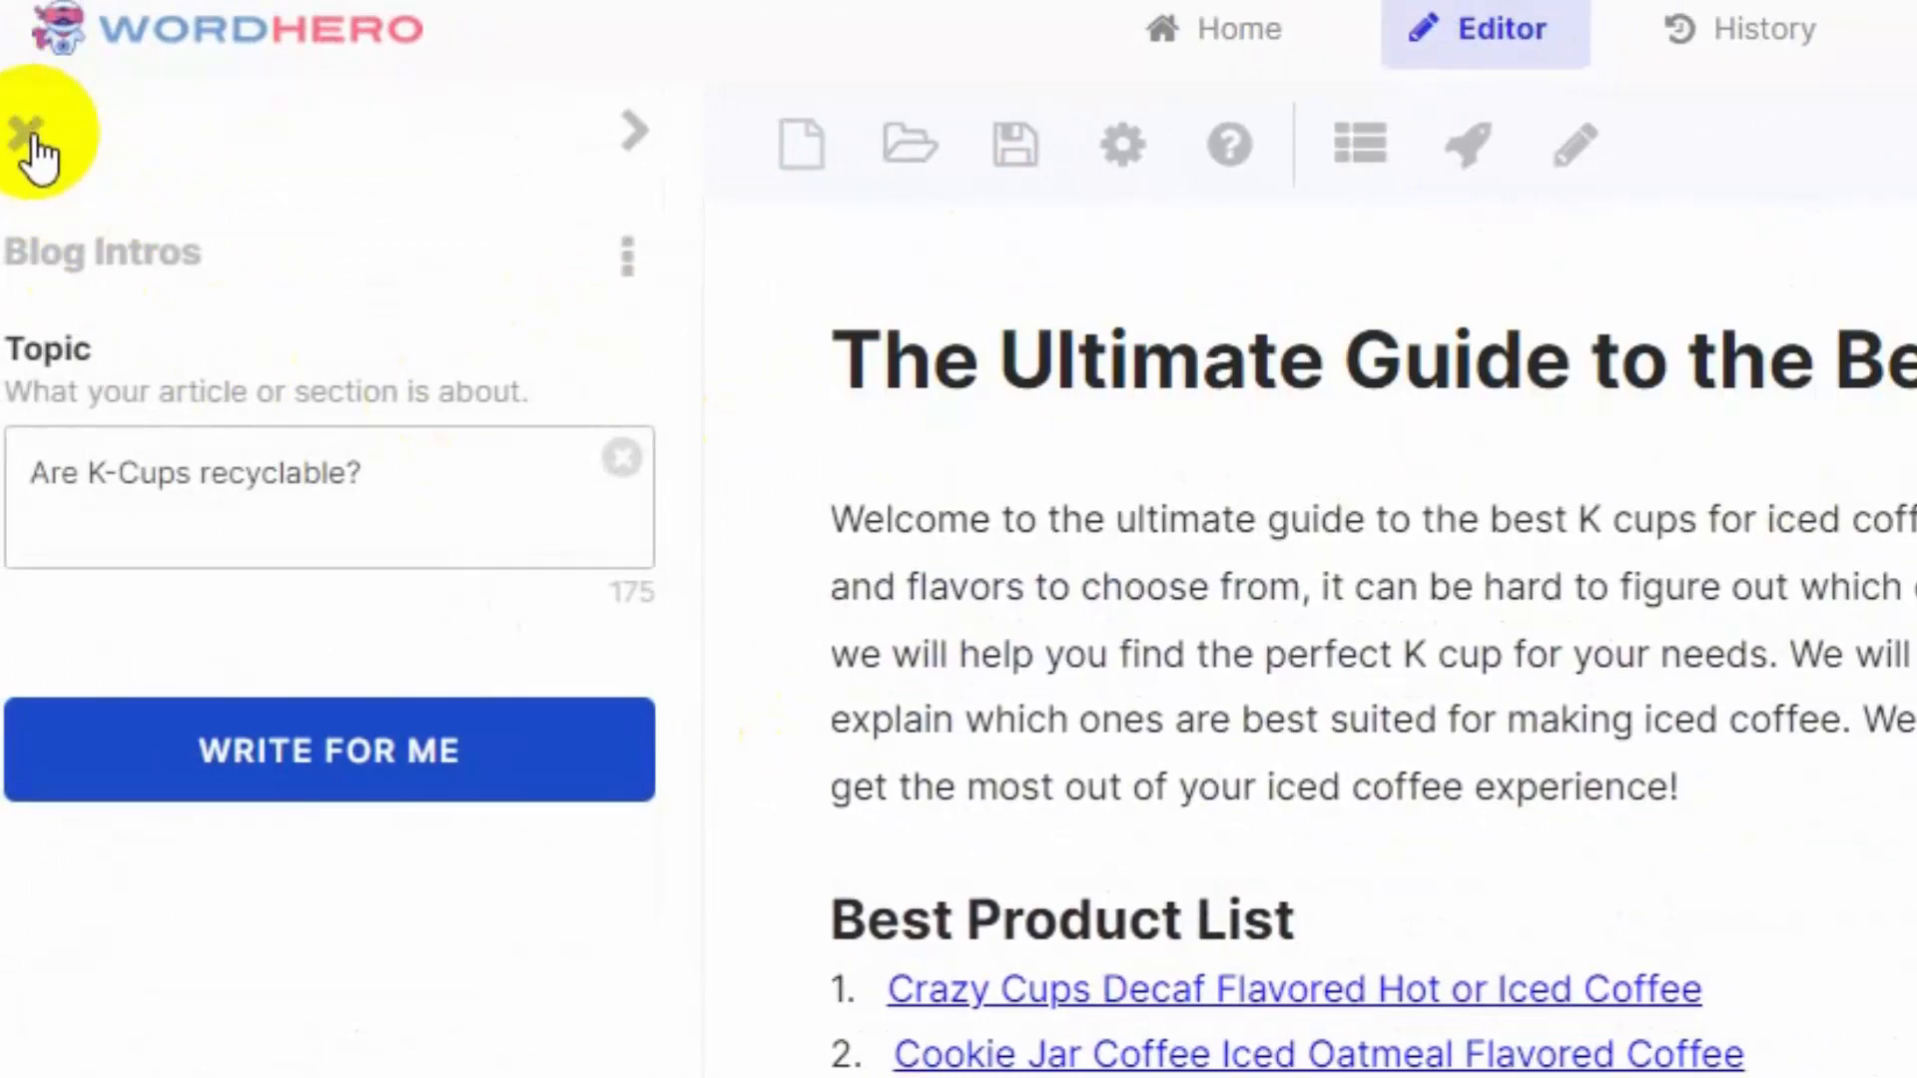
pyautogui.click(38, 155)
pyautogui.click(343, 467)
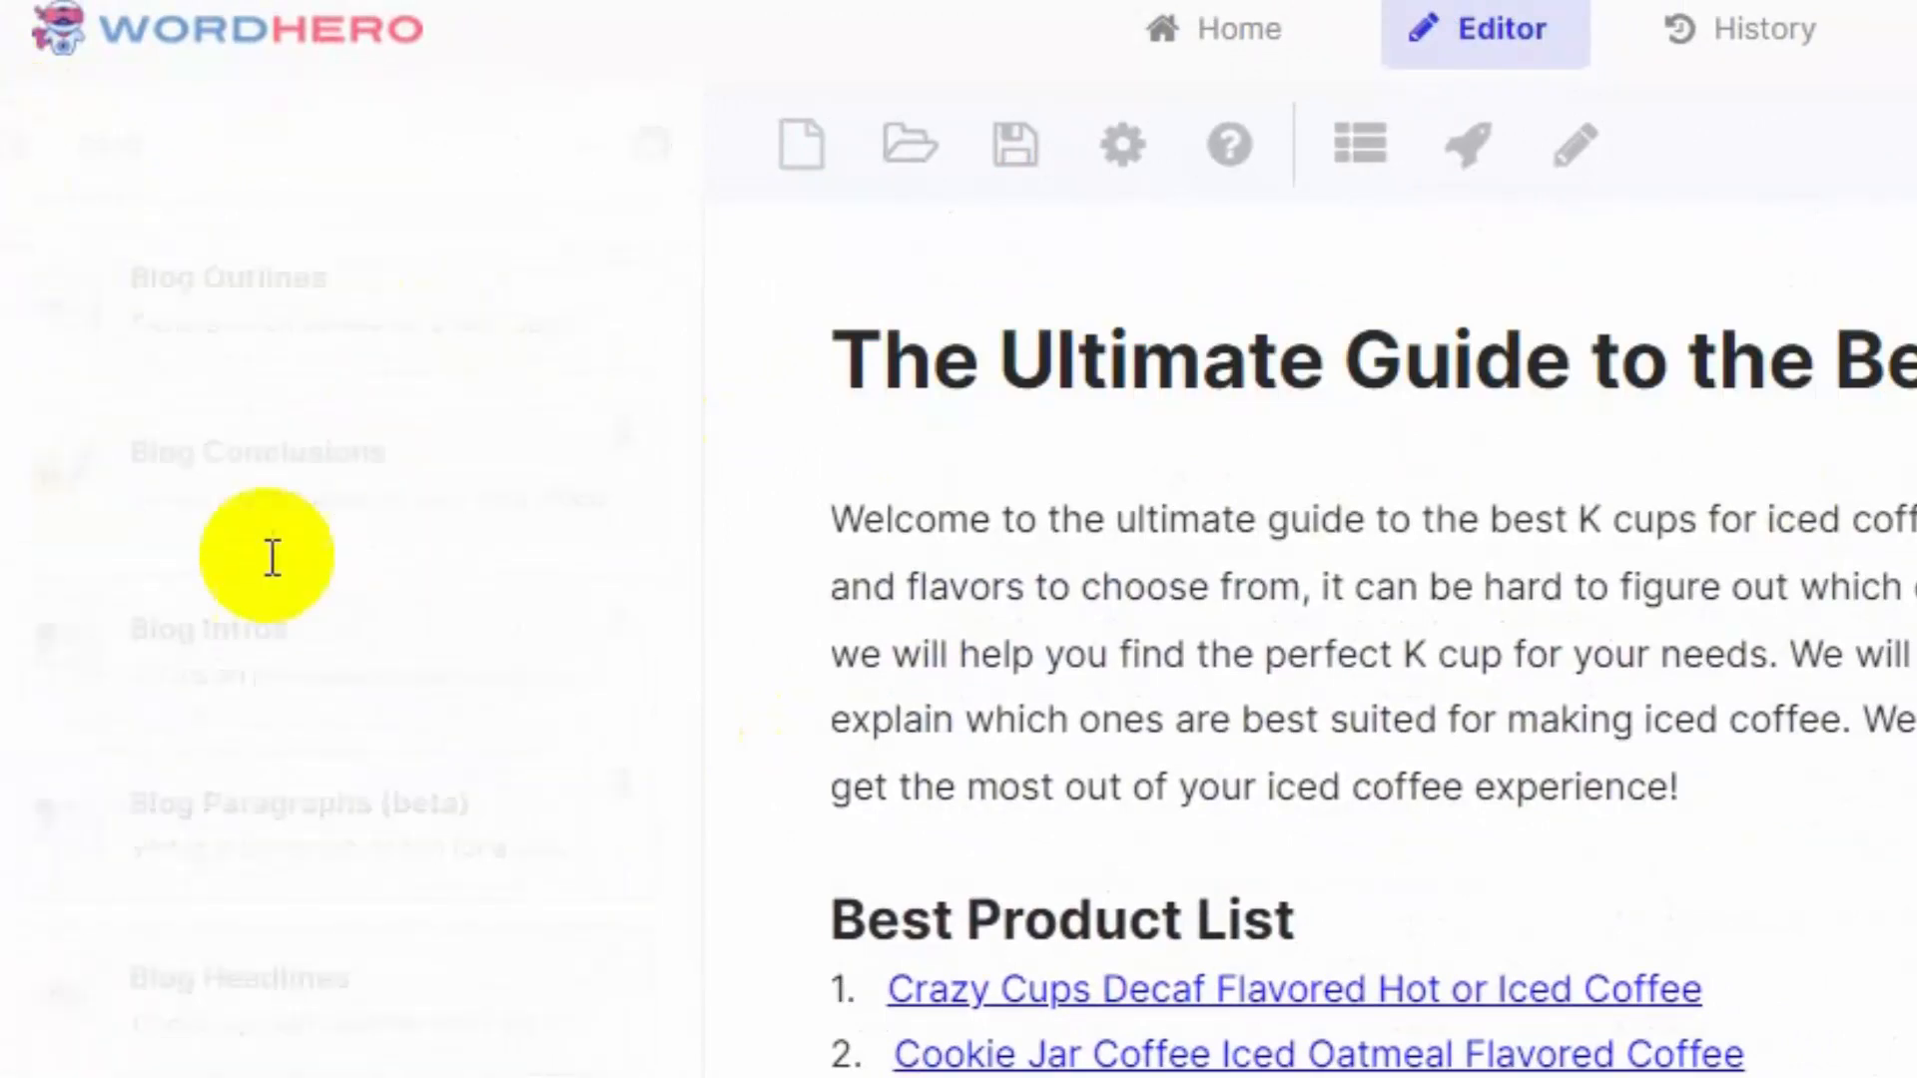
# Generate blog conclusions with the copied article title as the topic and copy the first suggestion.
pyautogui.click(225, 499)
pyautogui.hotkey('ctrl', 'v')
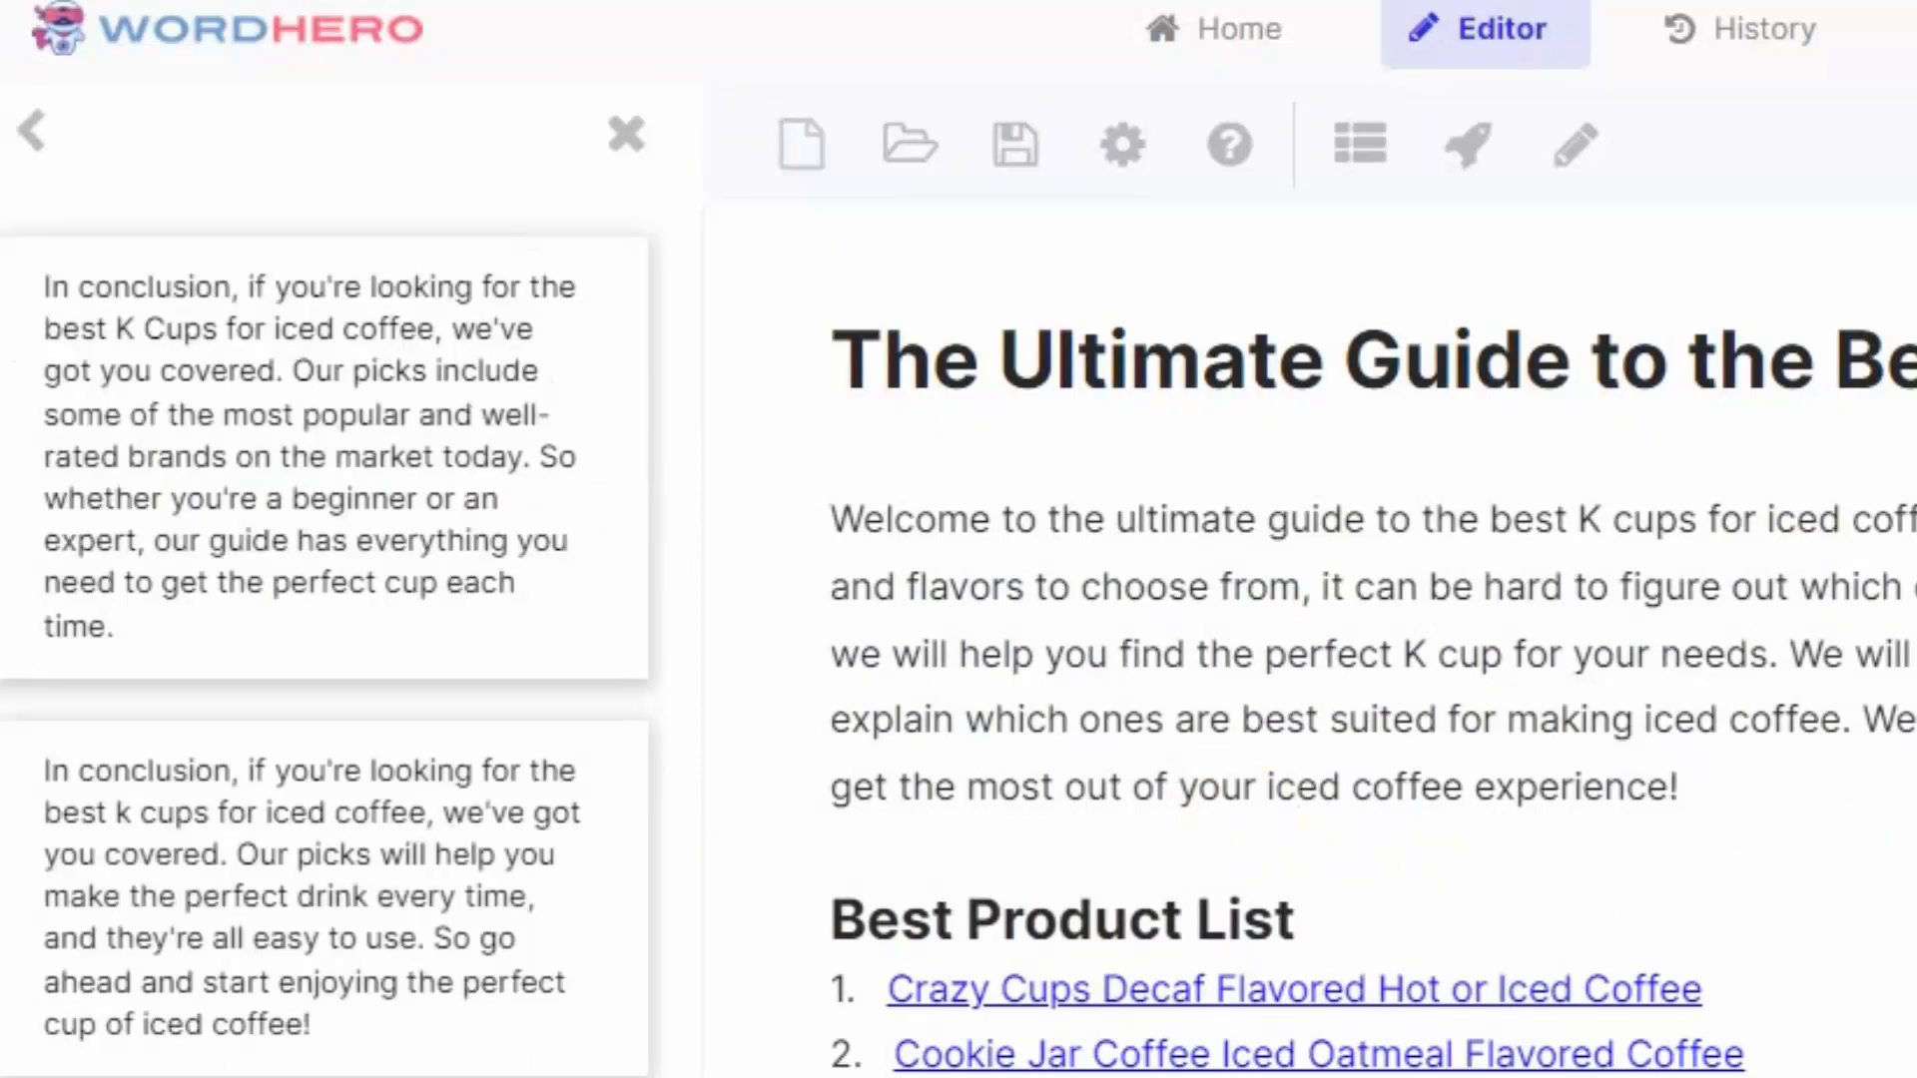
pyautogui.scroll(-15, 1368, 639)
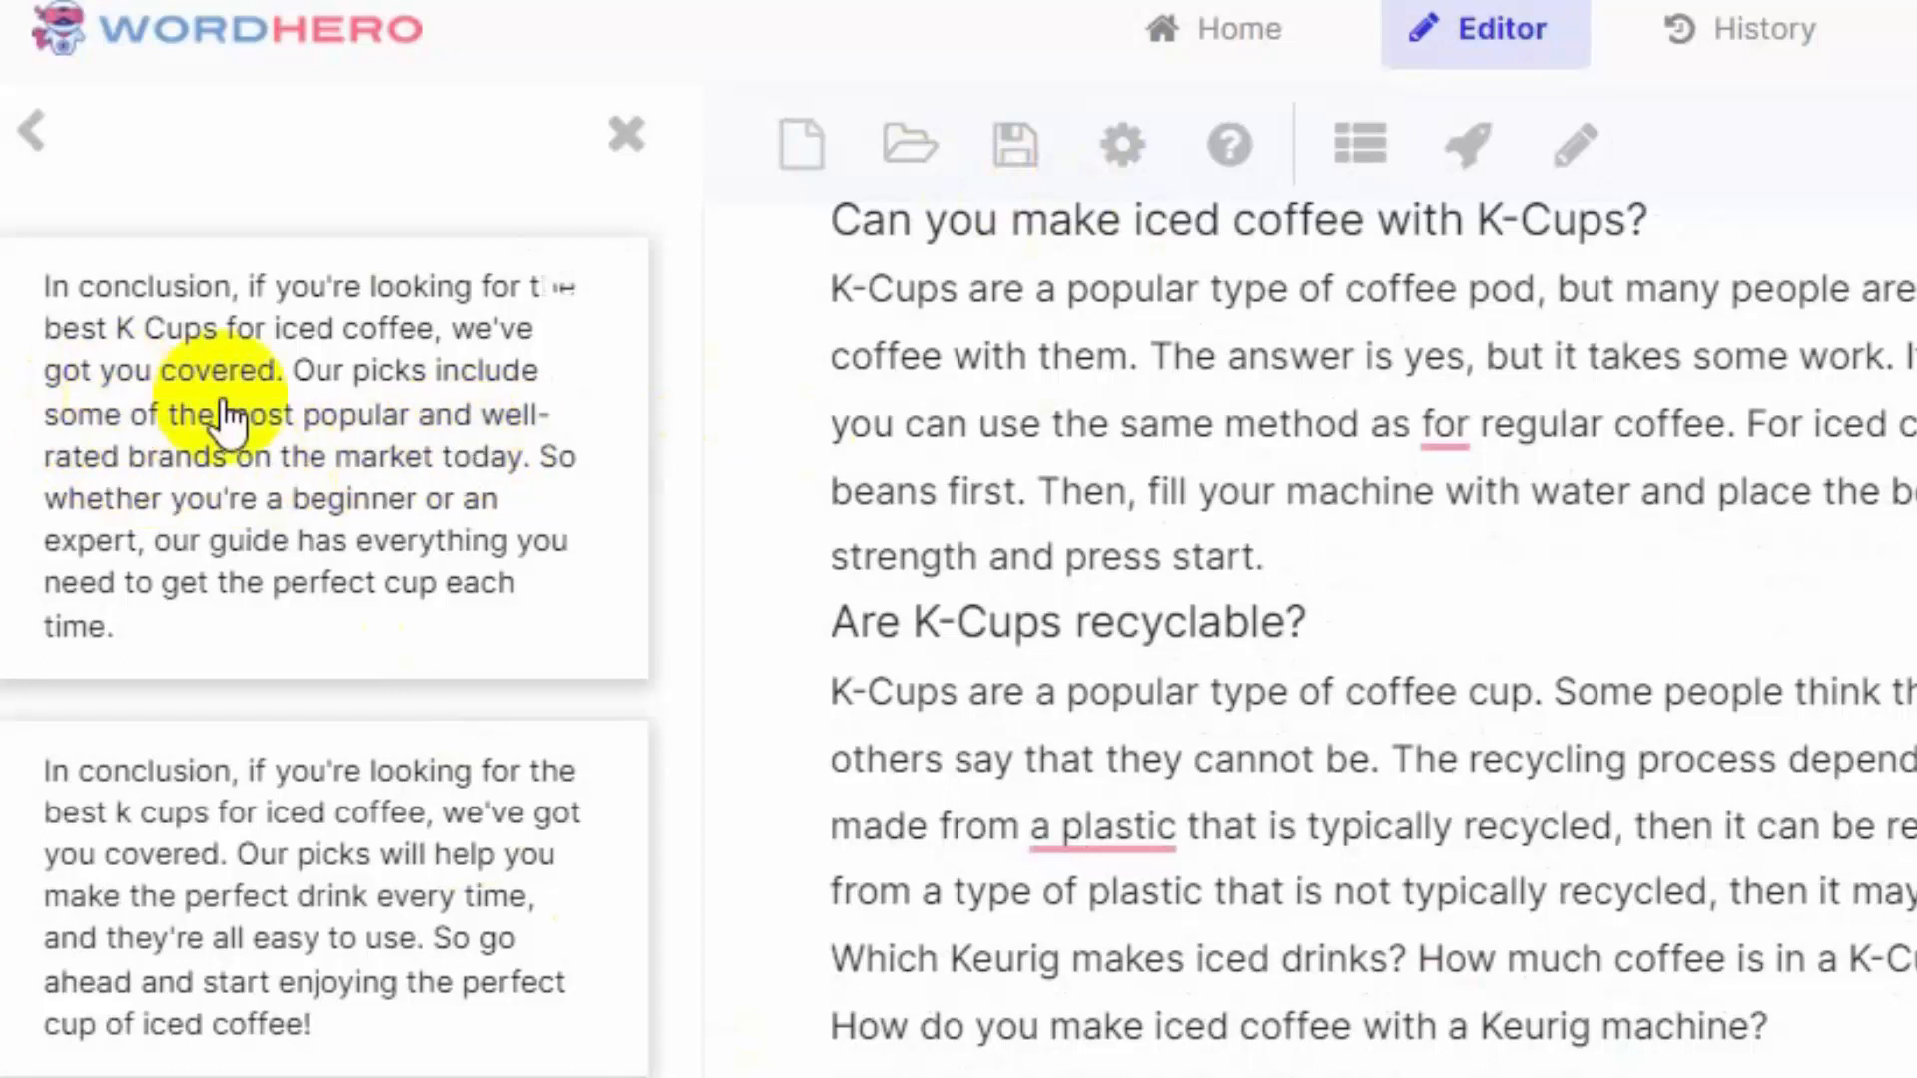
pyautogui.click(390, 582)
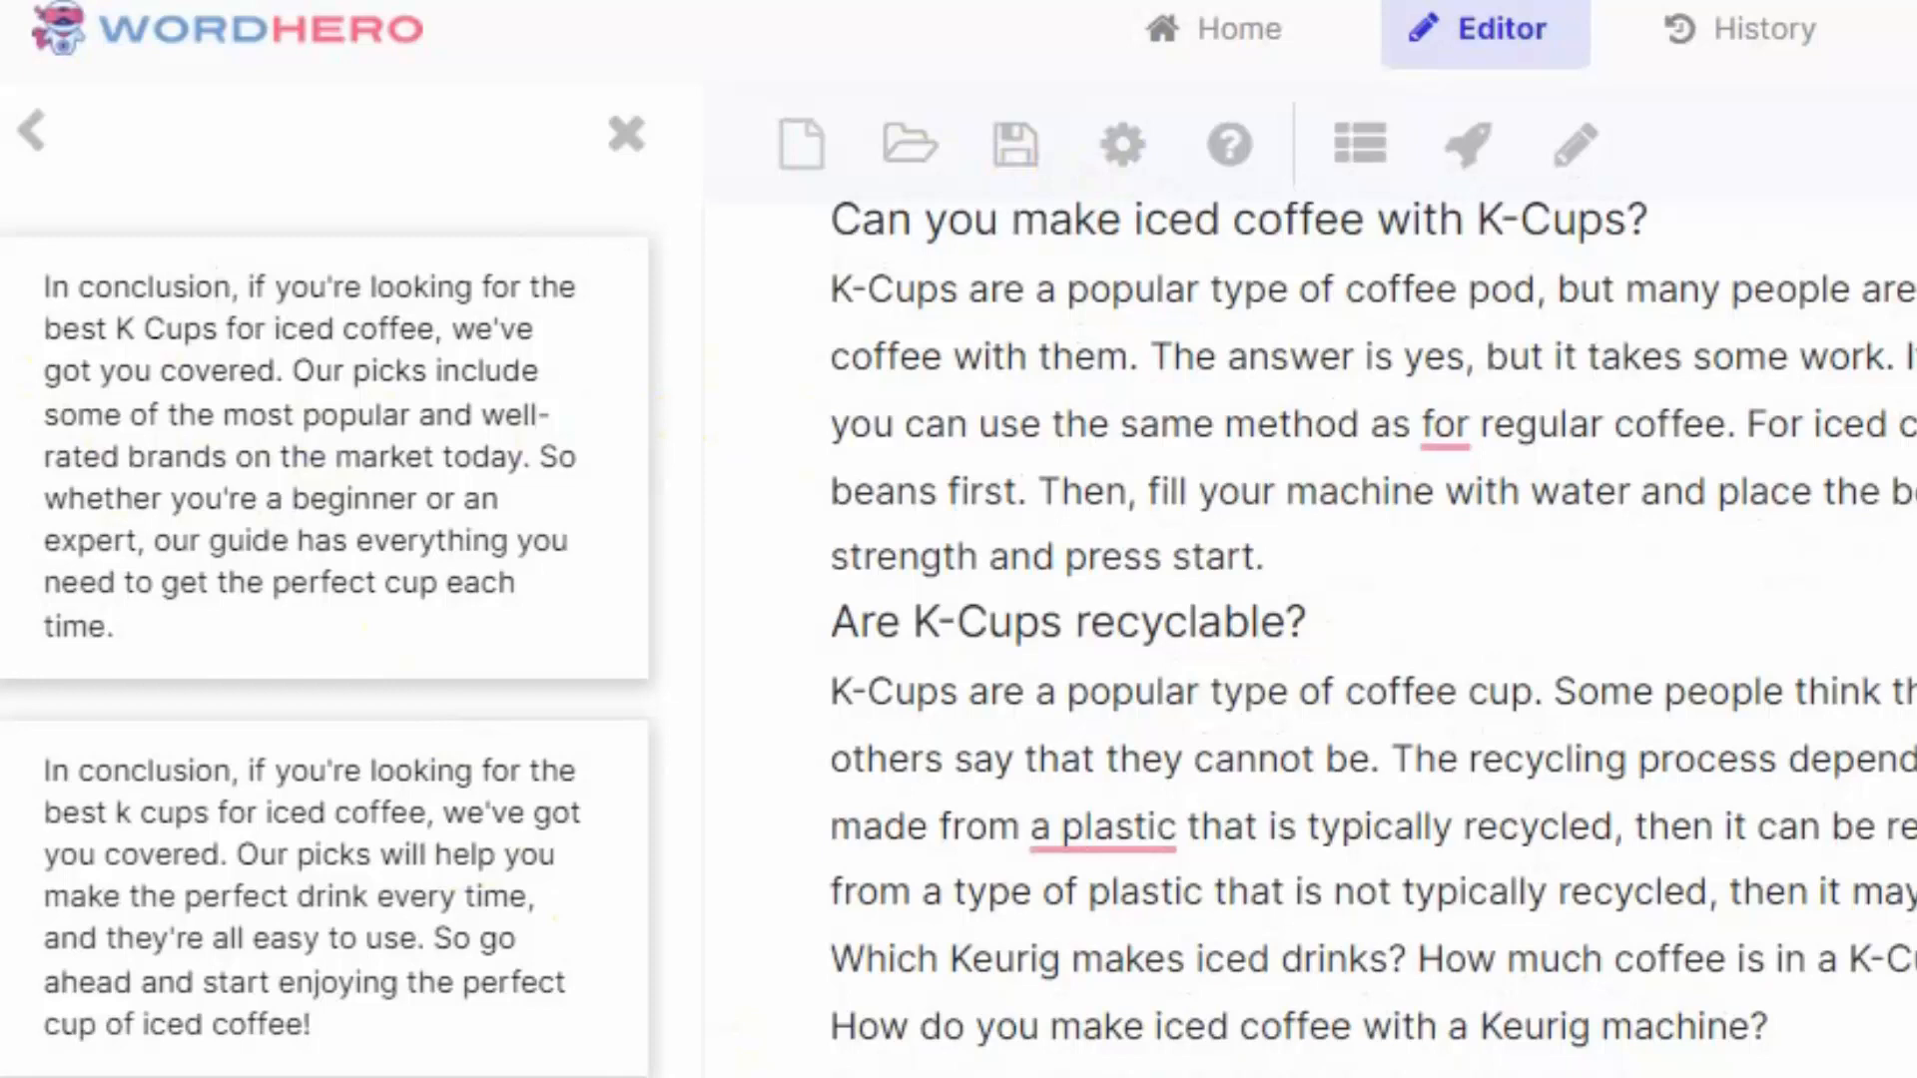
# Review the article's sections, from the Best Product List to the feature, benefit and comparison placeholders under "Product 1 Selection and Review".
pyautogui.scroll(10, 1367, 638)
pyautogui.scroll(5, 1751, 899)
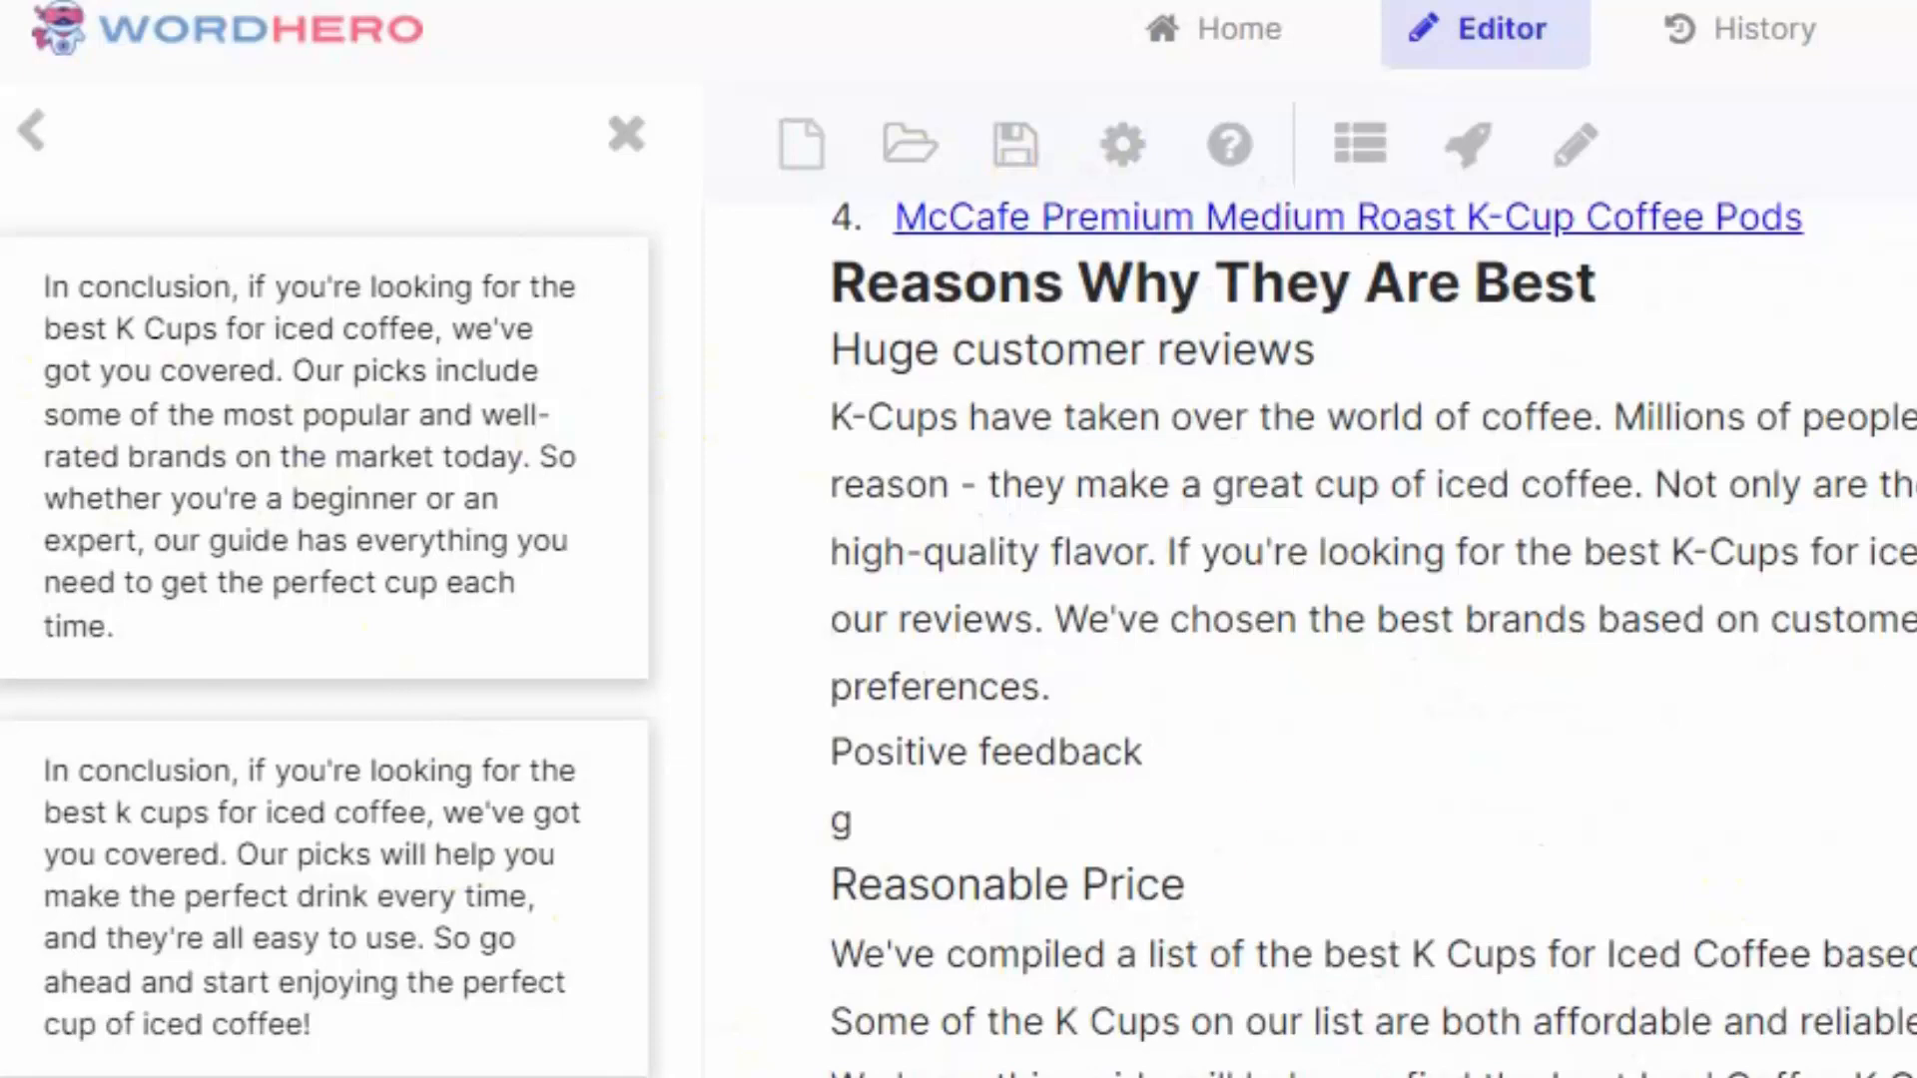
pyautogui.scroll(8, 1170, 822)
pyautogui.scroll(-8, 1733, 719)
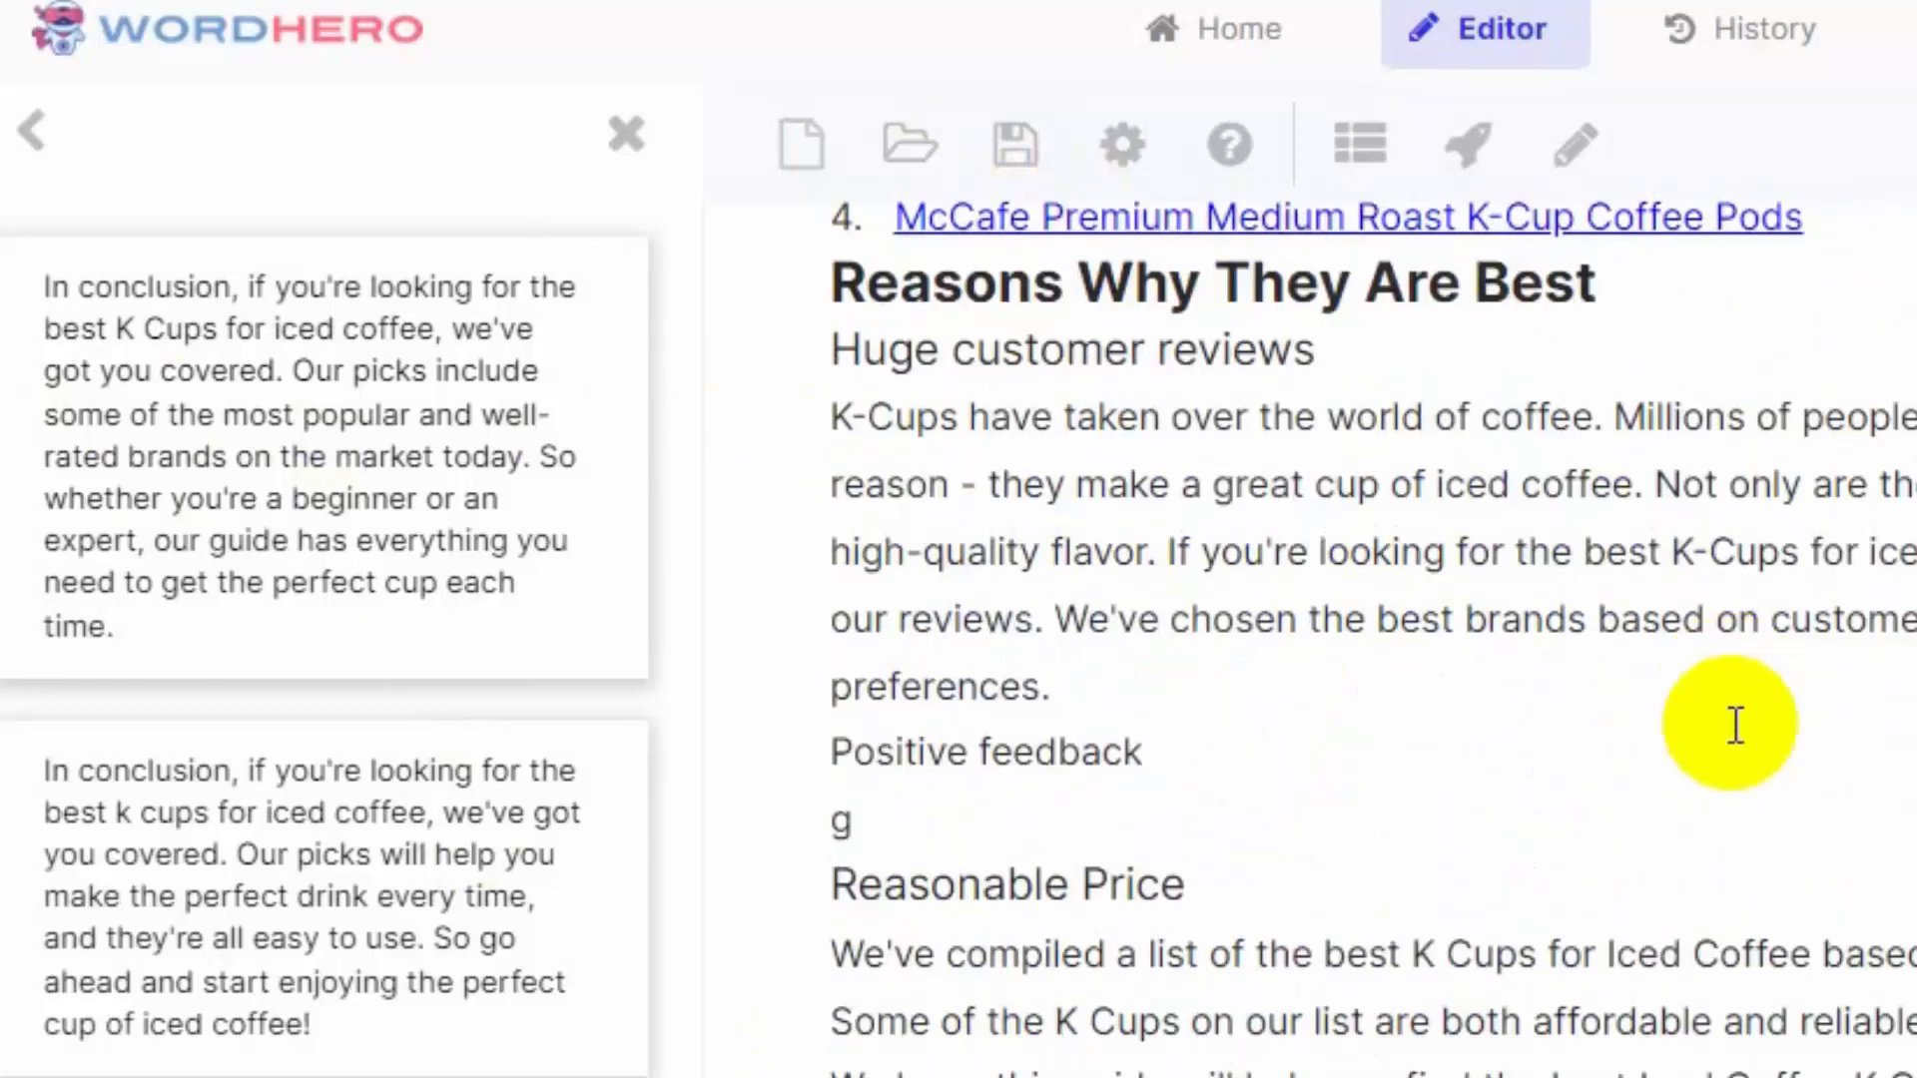
pyautogui.scroll(-15, 1378, 819)
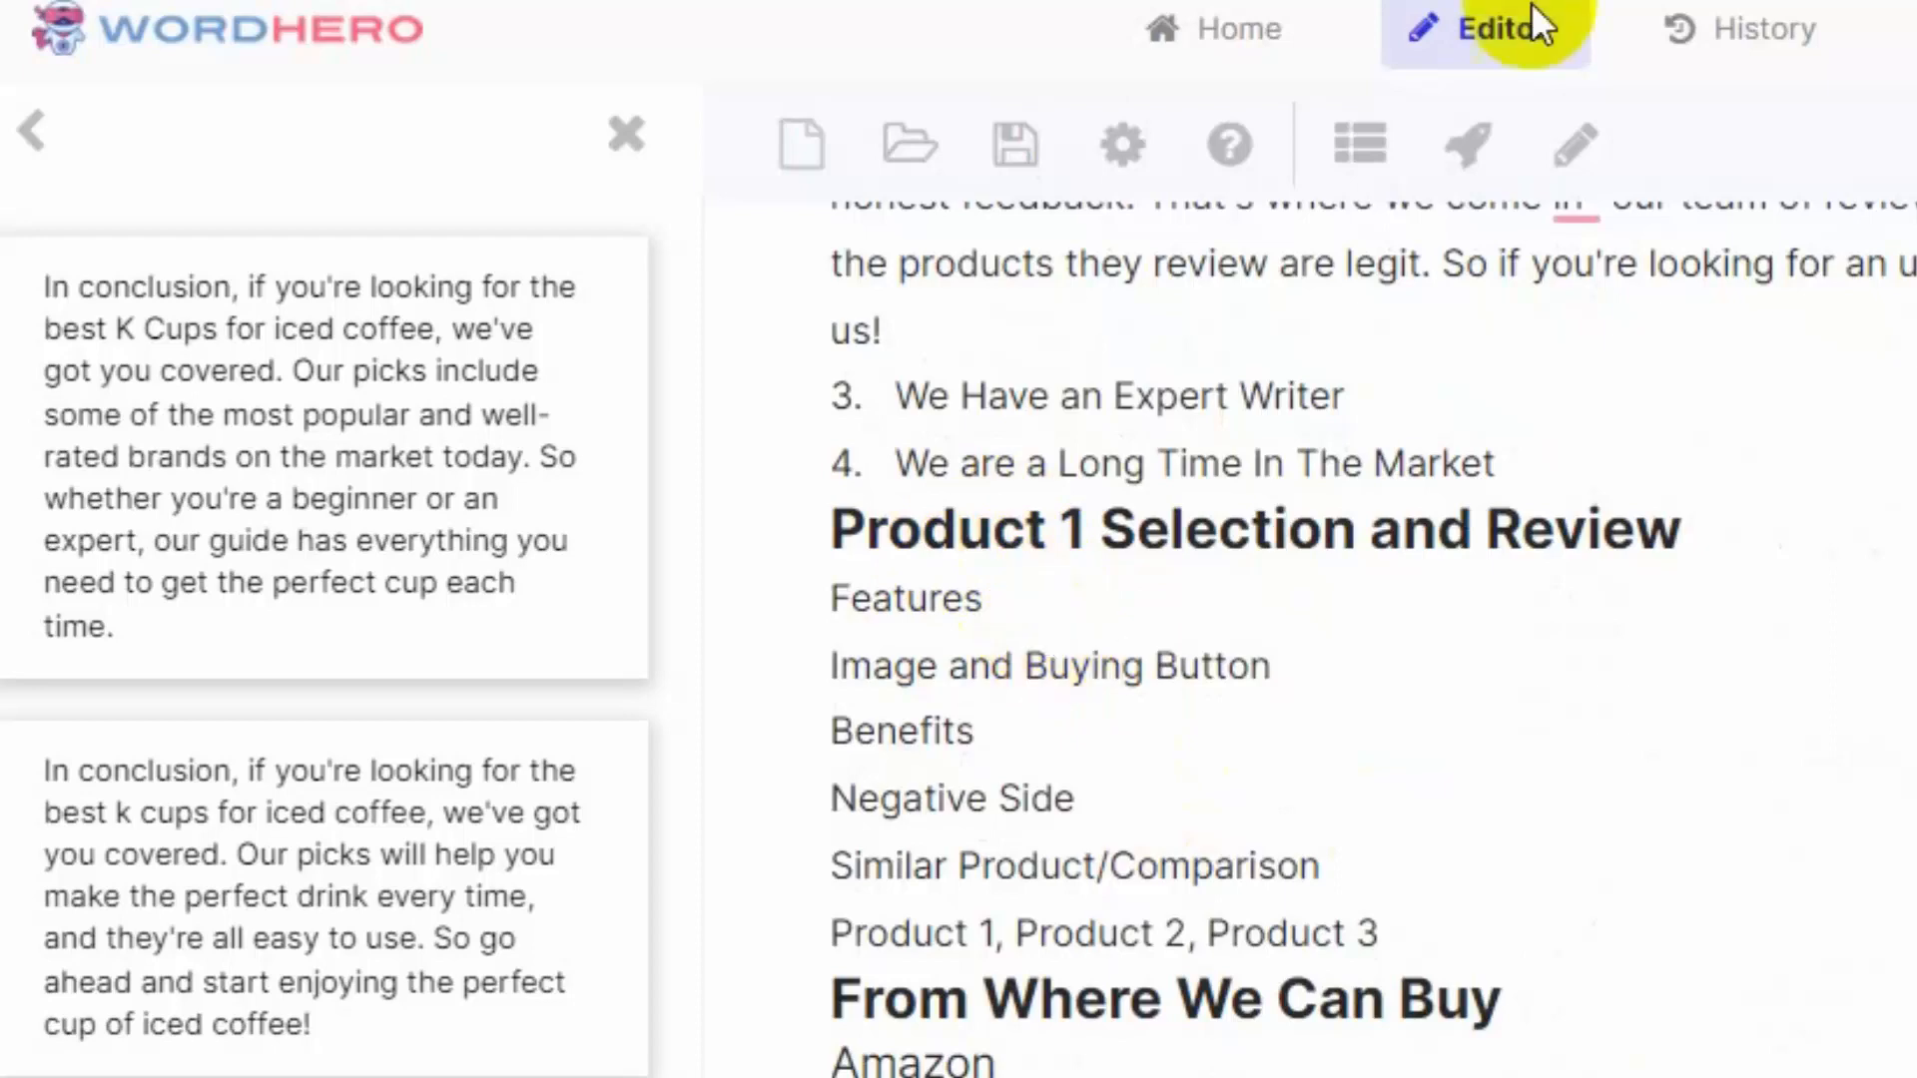
pyautogui.moveTo(982, 599); pyautogui.dragTo(838, 595)
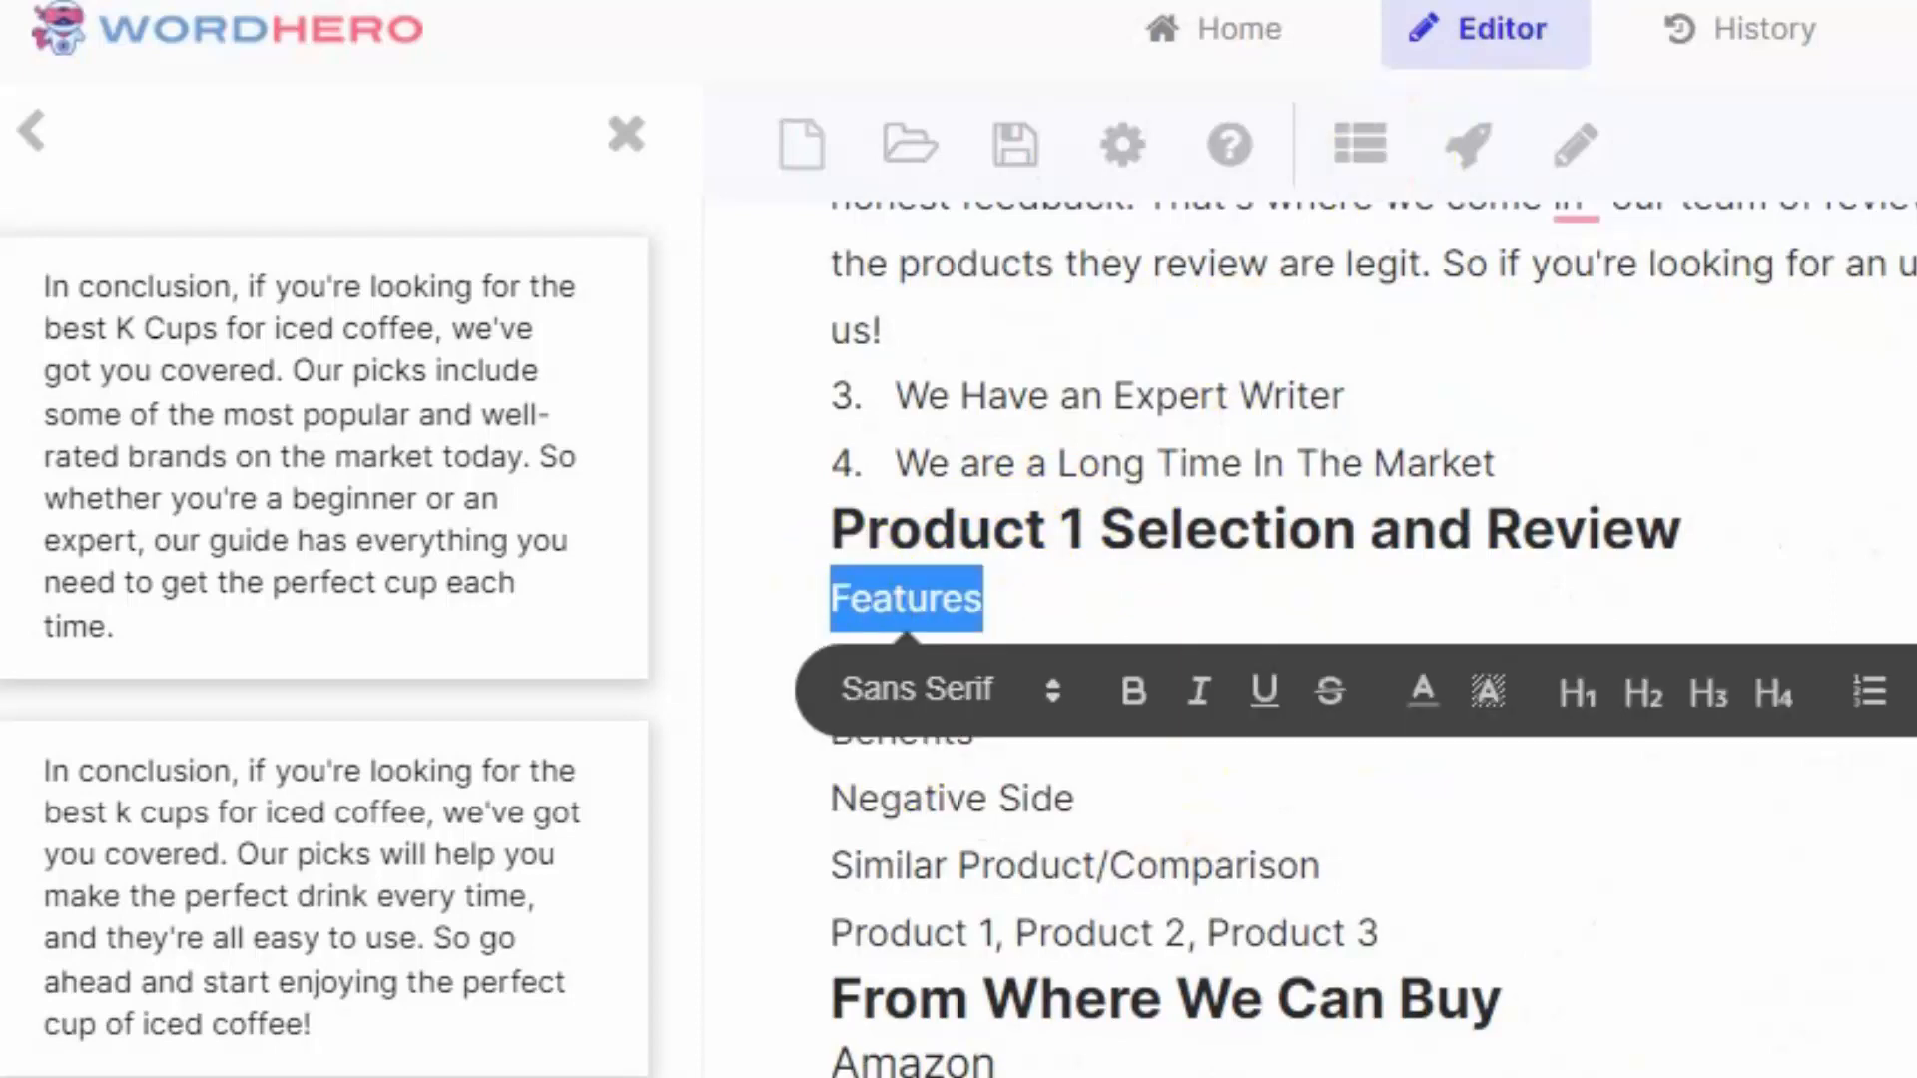
pyautogui.scroll(12, 1188, 439)
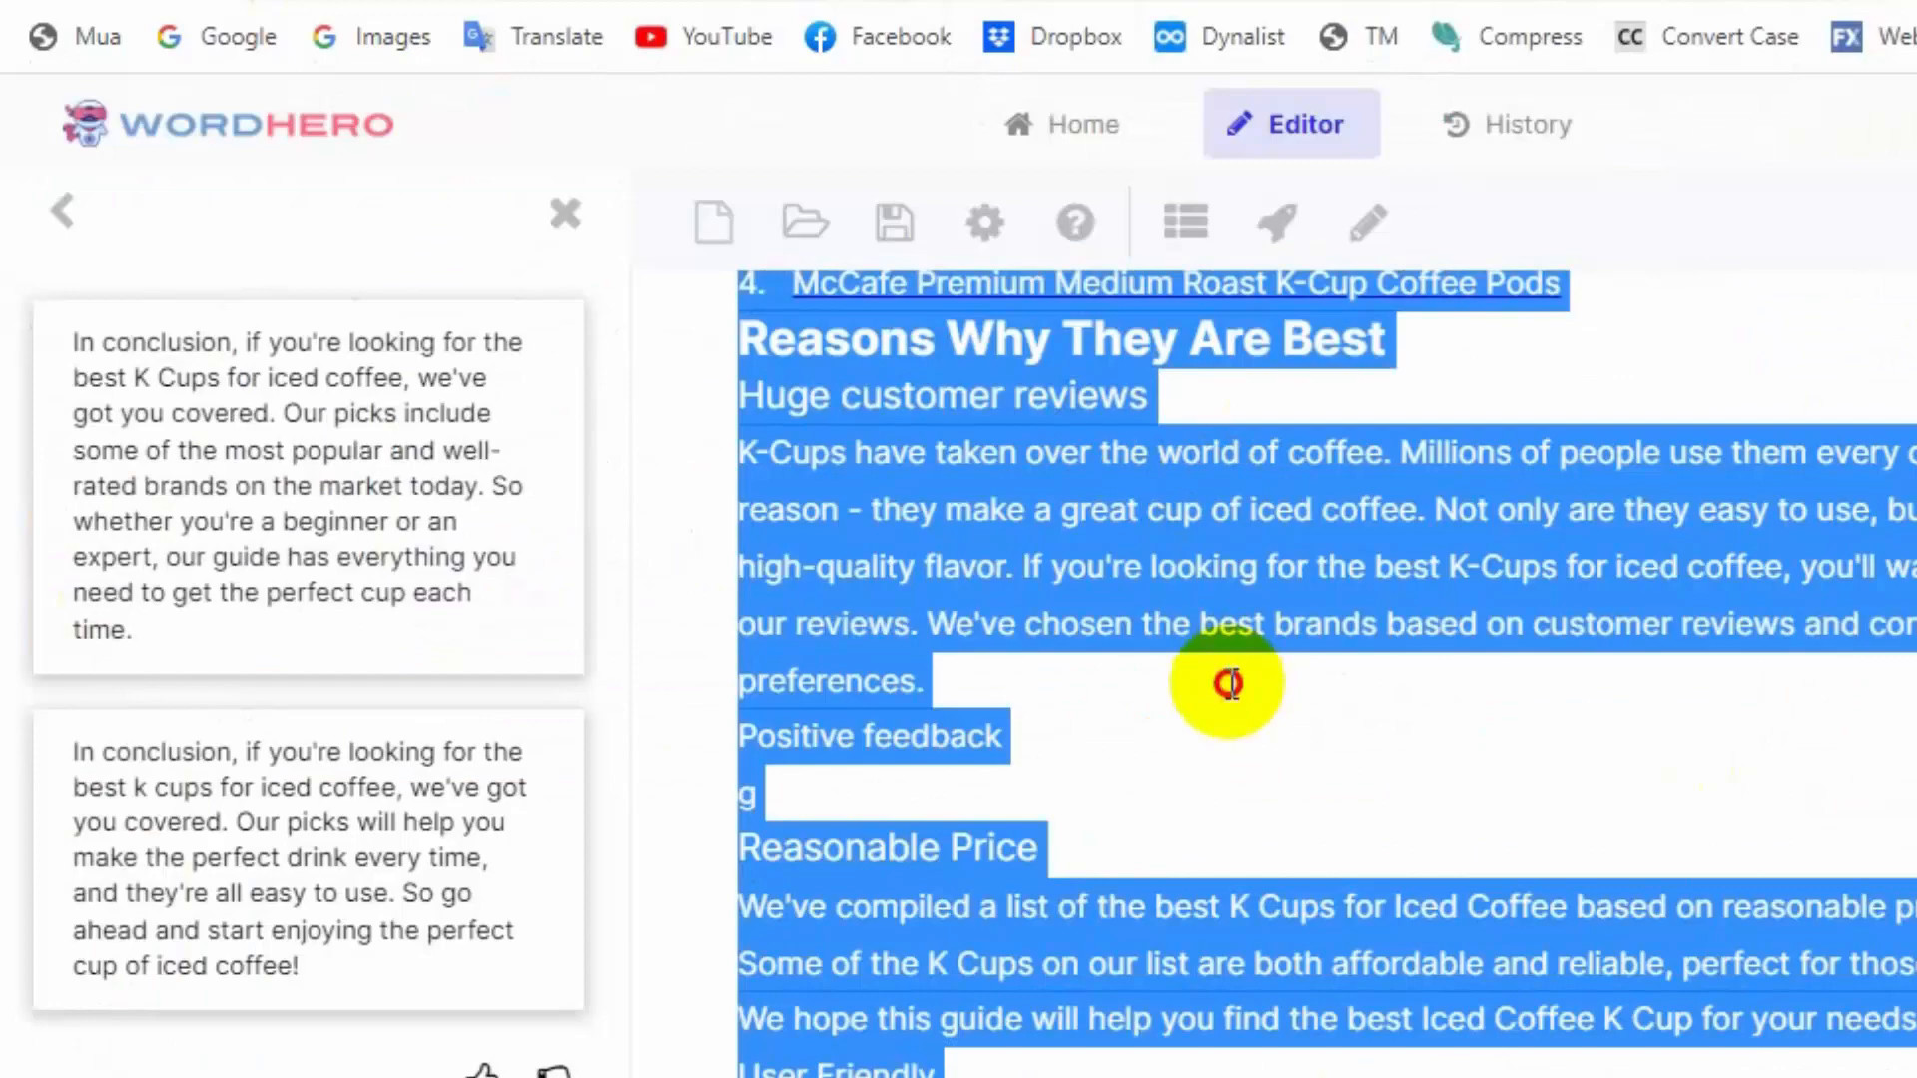
pyautogui.click(1224, 685)
pyautogui.scroll(8, 1224, 685)
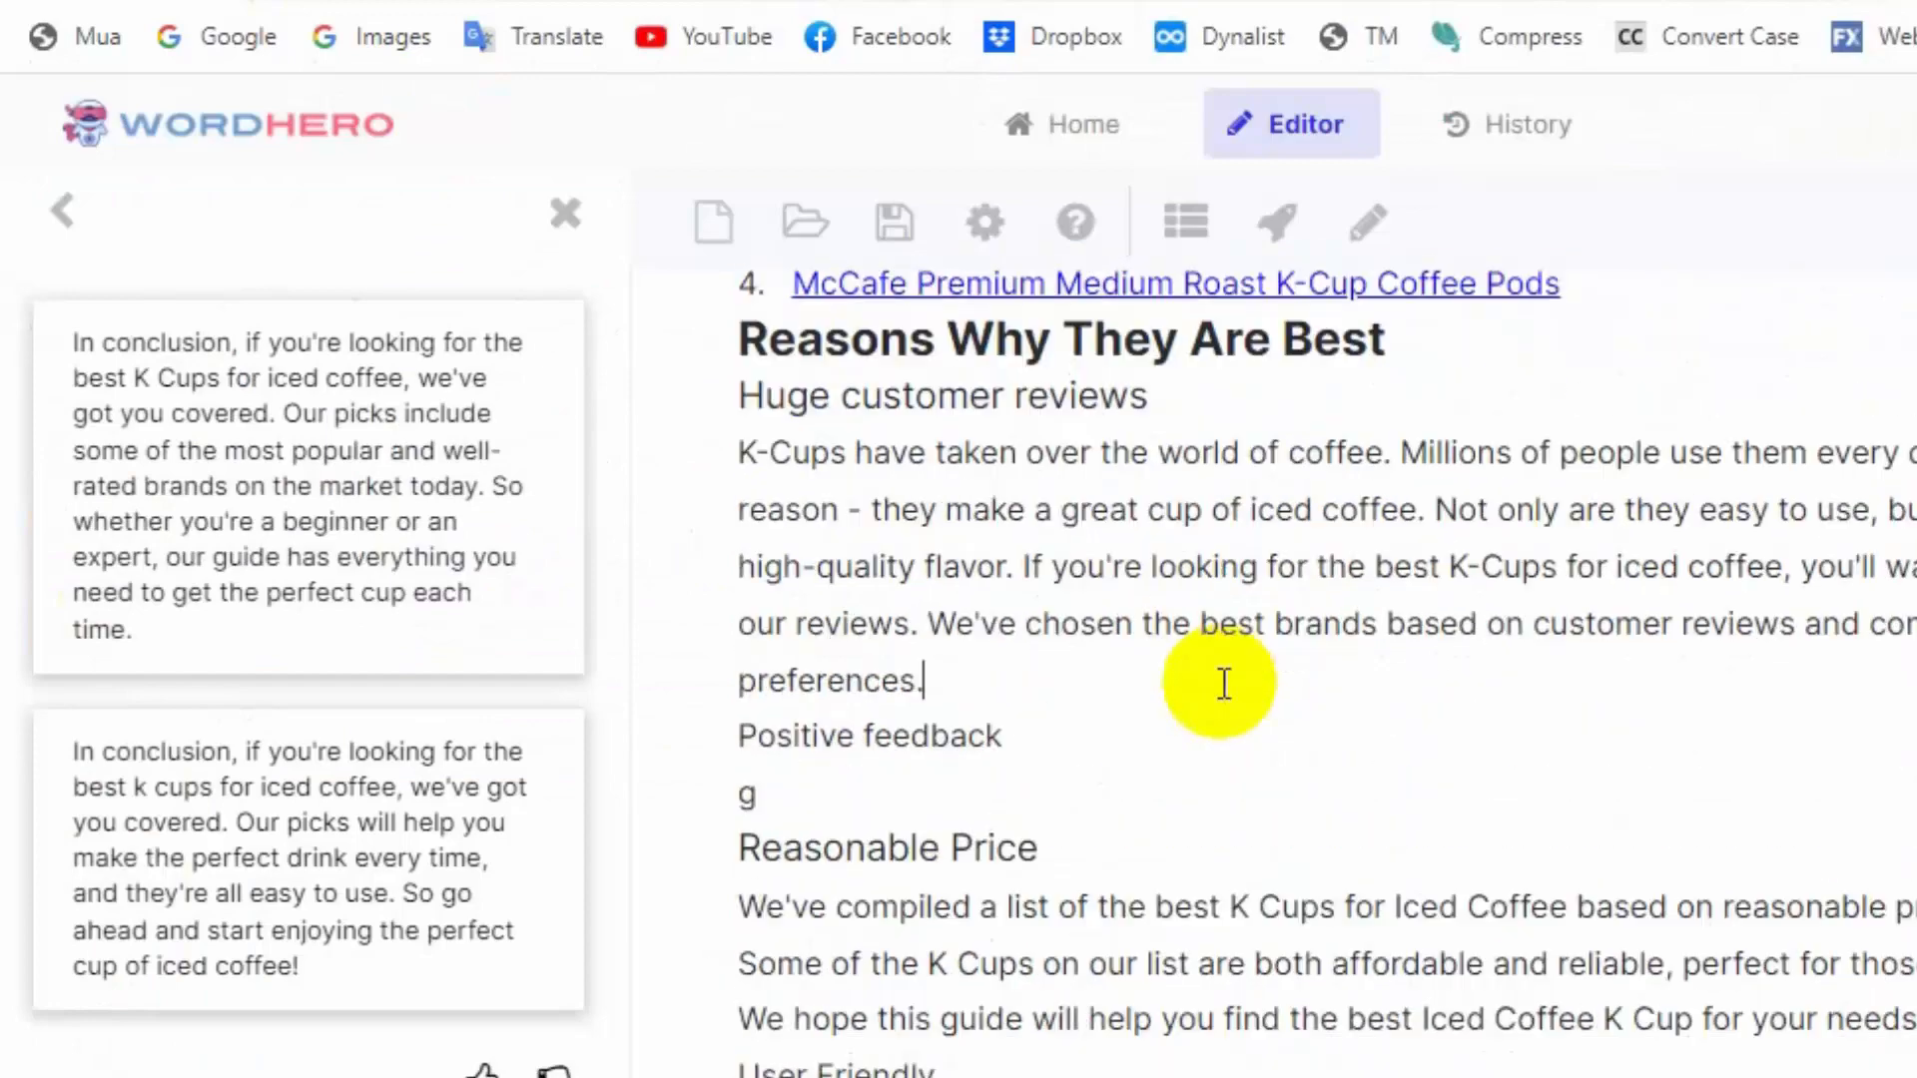
pyautogui.scroll(-7, 1224, 685)
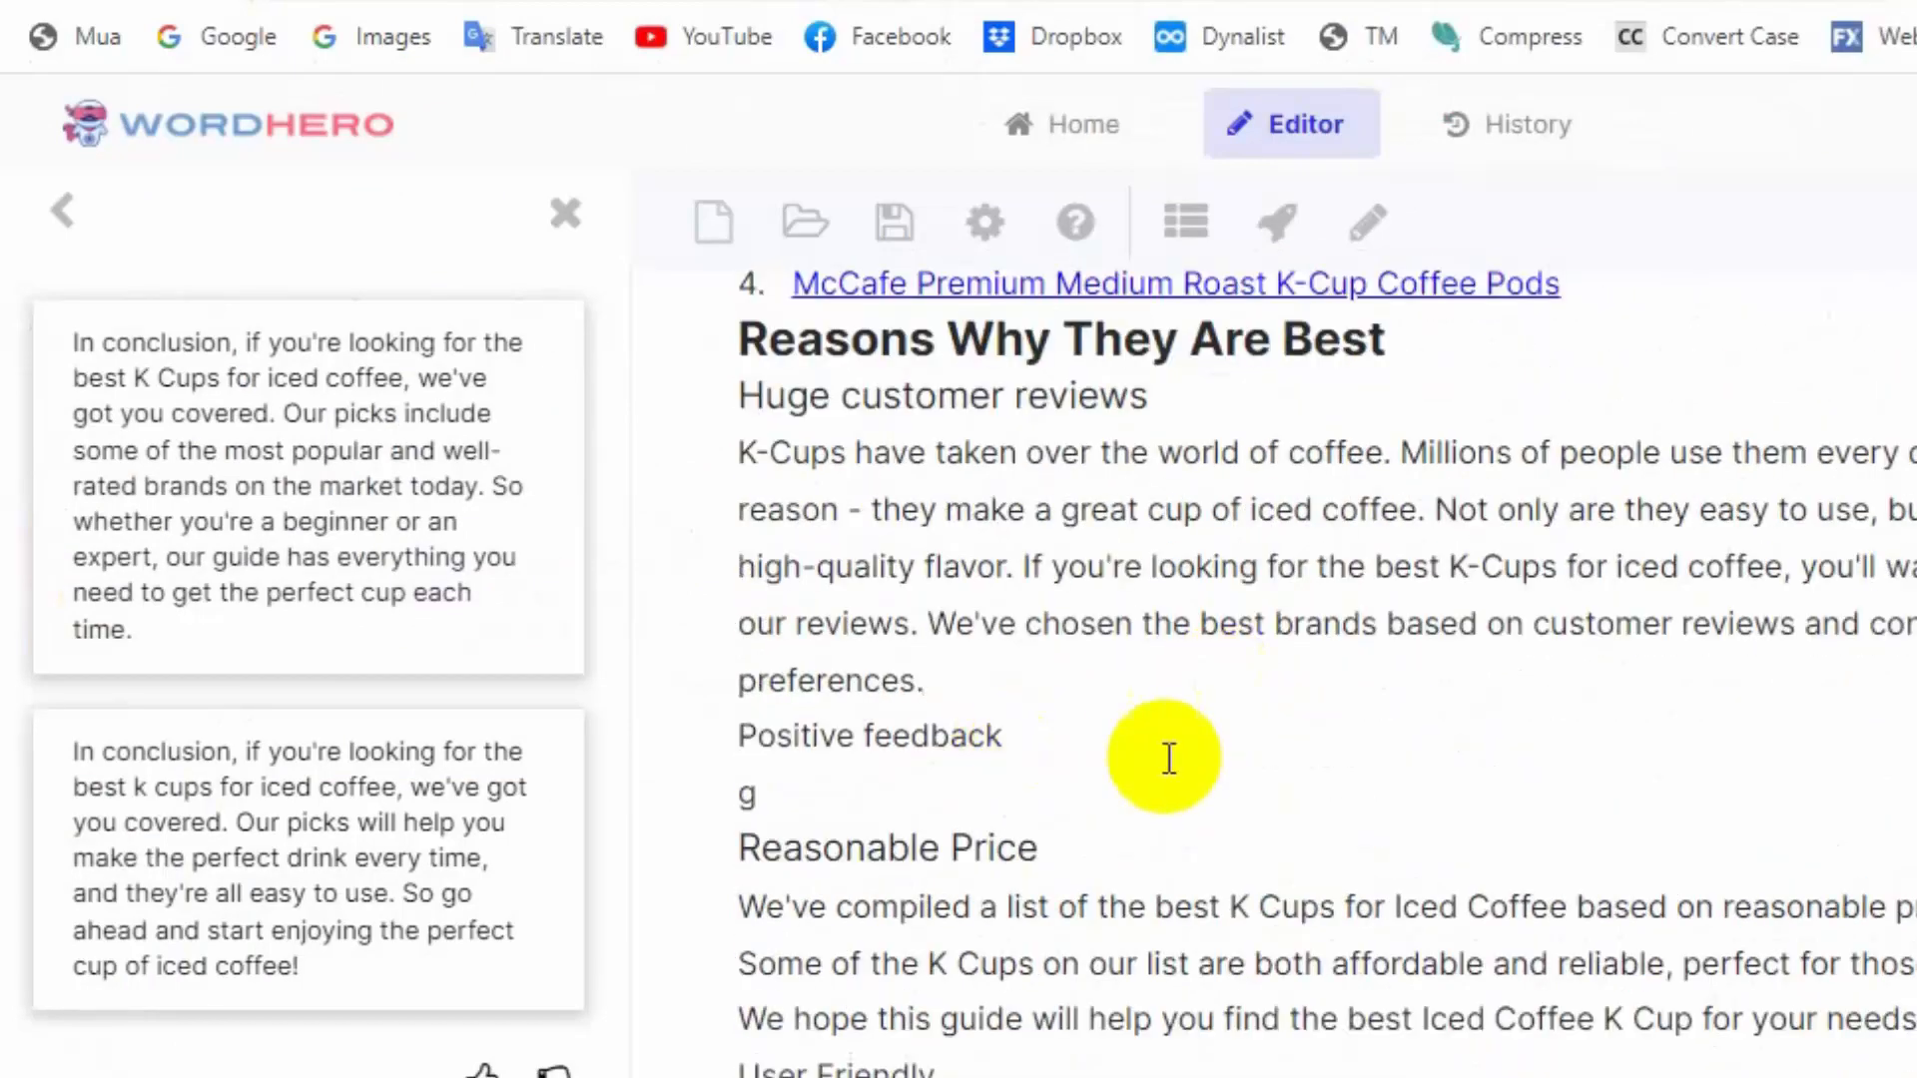
pyautogui.scroll(6, 1013, 707)
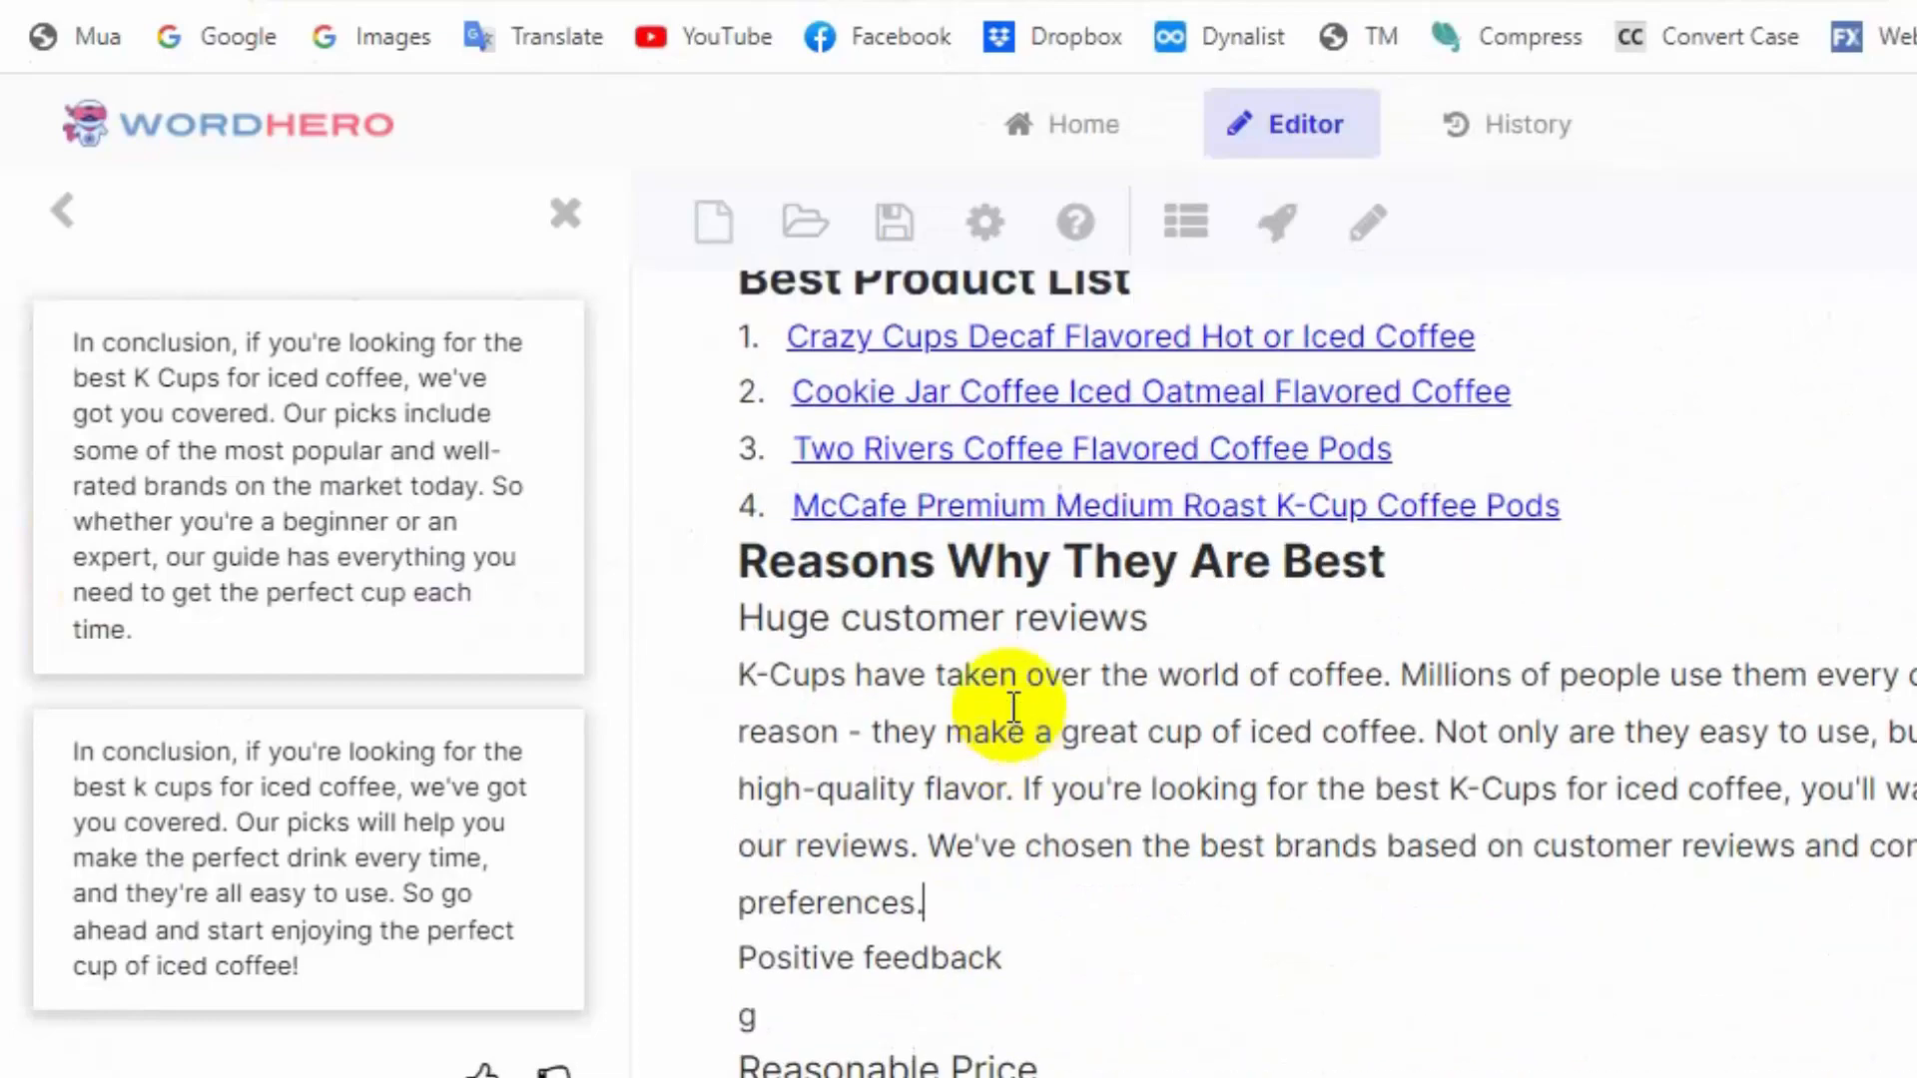
pyautogui.scroll(-10, 1013, 707)
pyautogui.scroll(-10, 1013, 707)
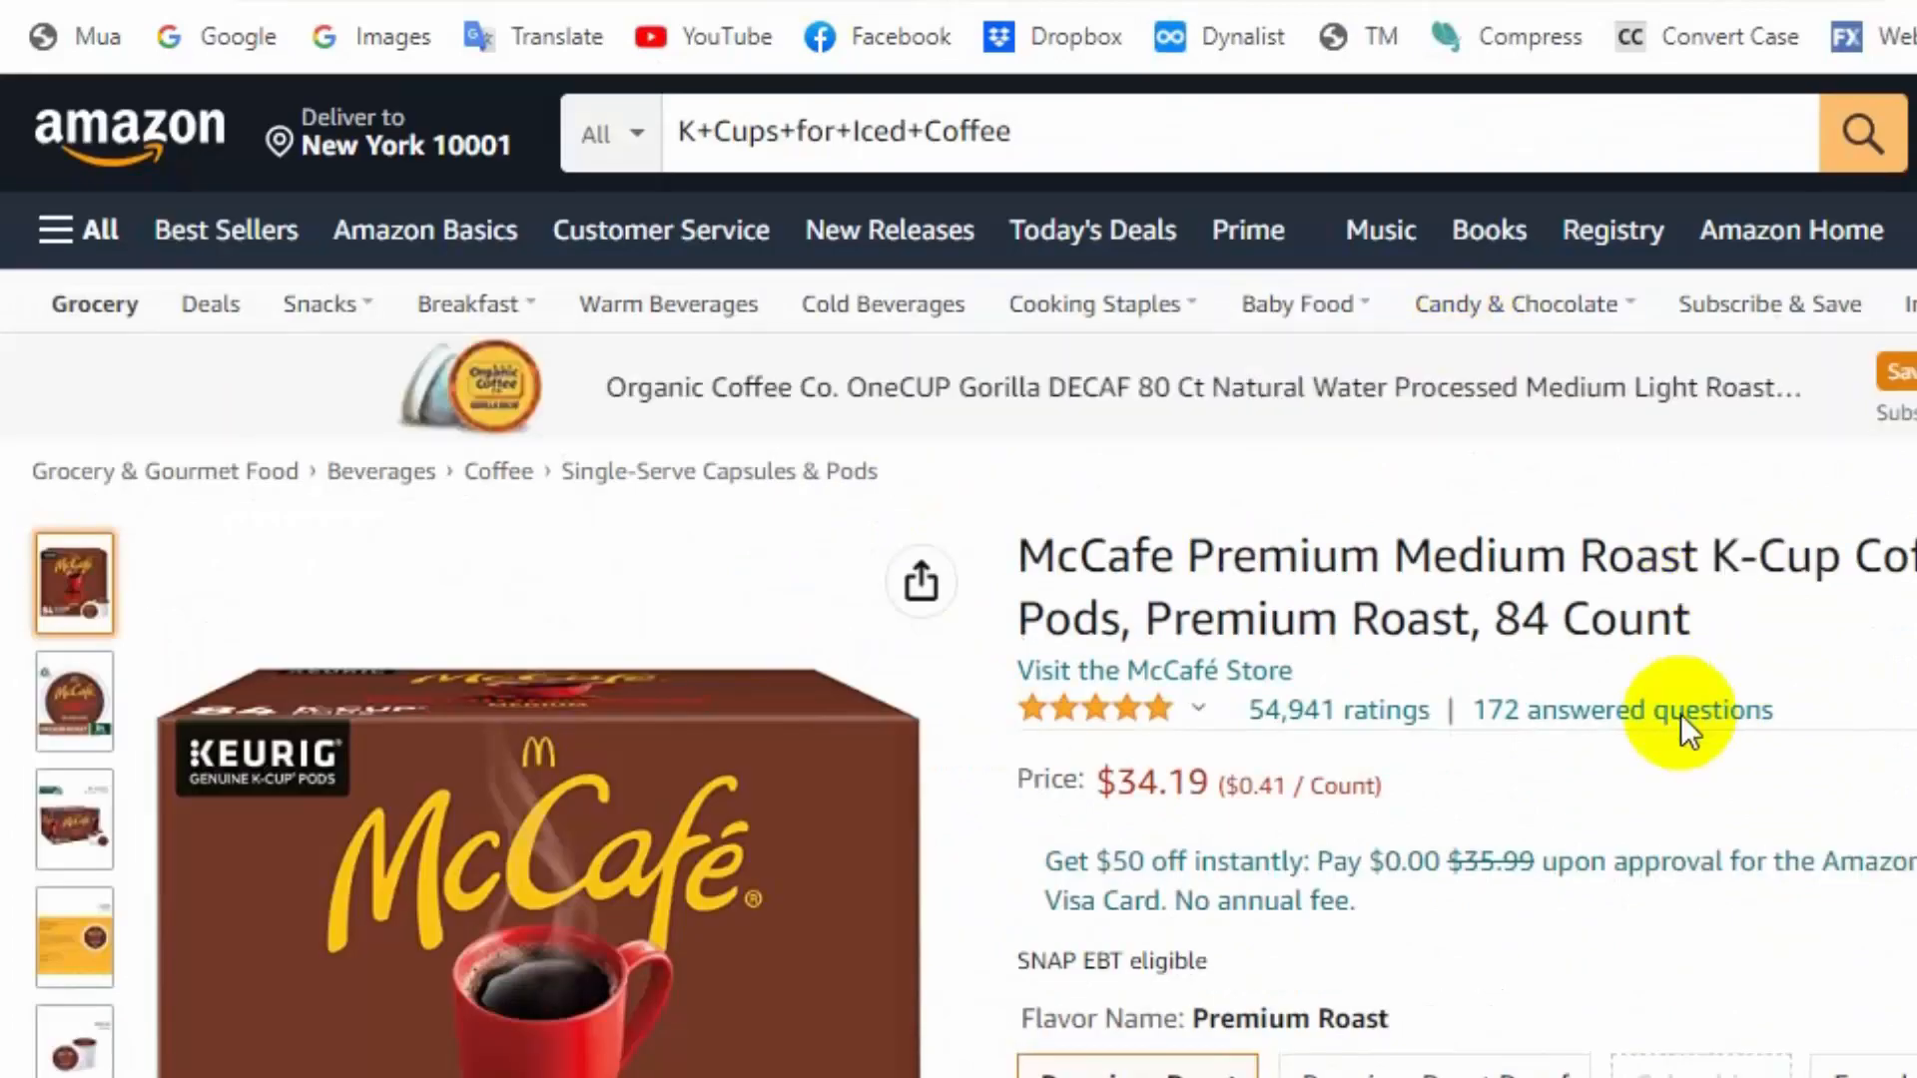
# Bring up the McCafe product details on the Amazon page and open an empty Notepad window beside them.
pyautogui.scroll(-8, 1638, 719)
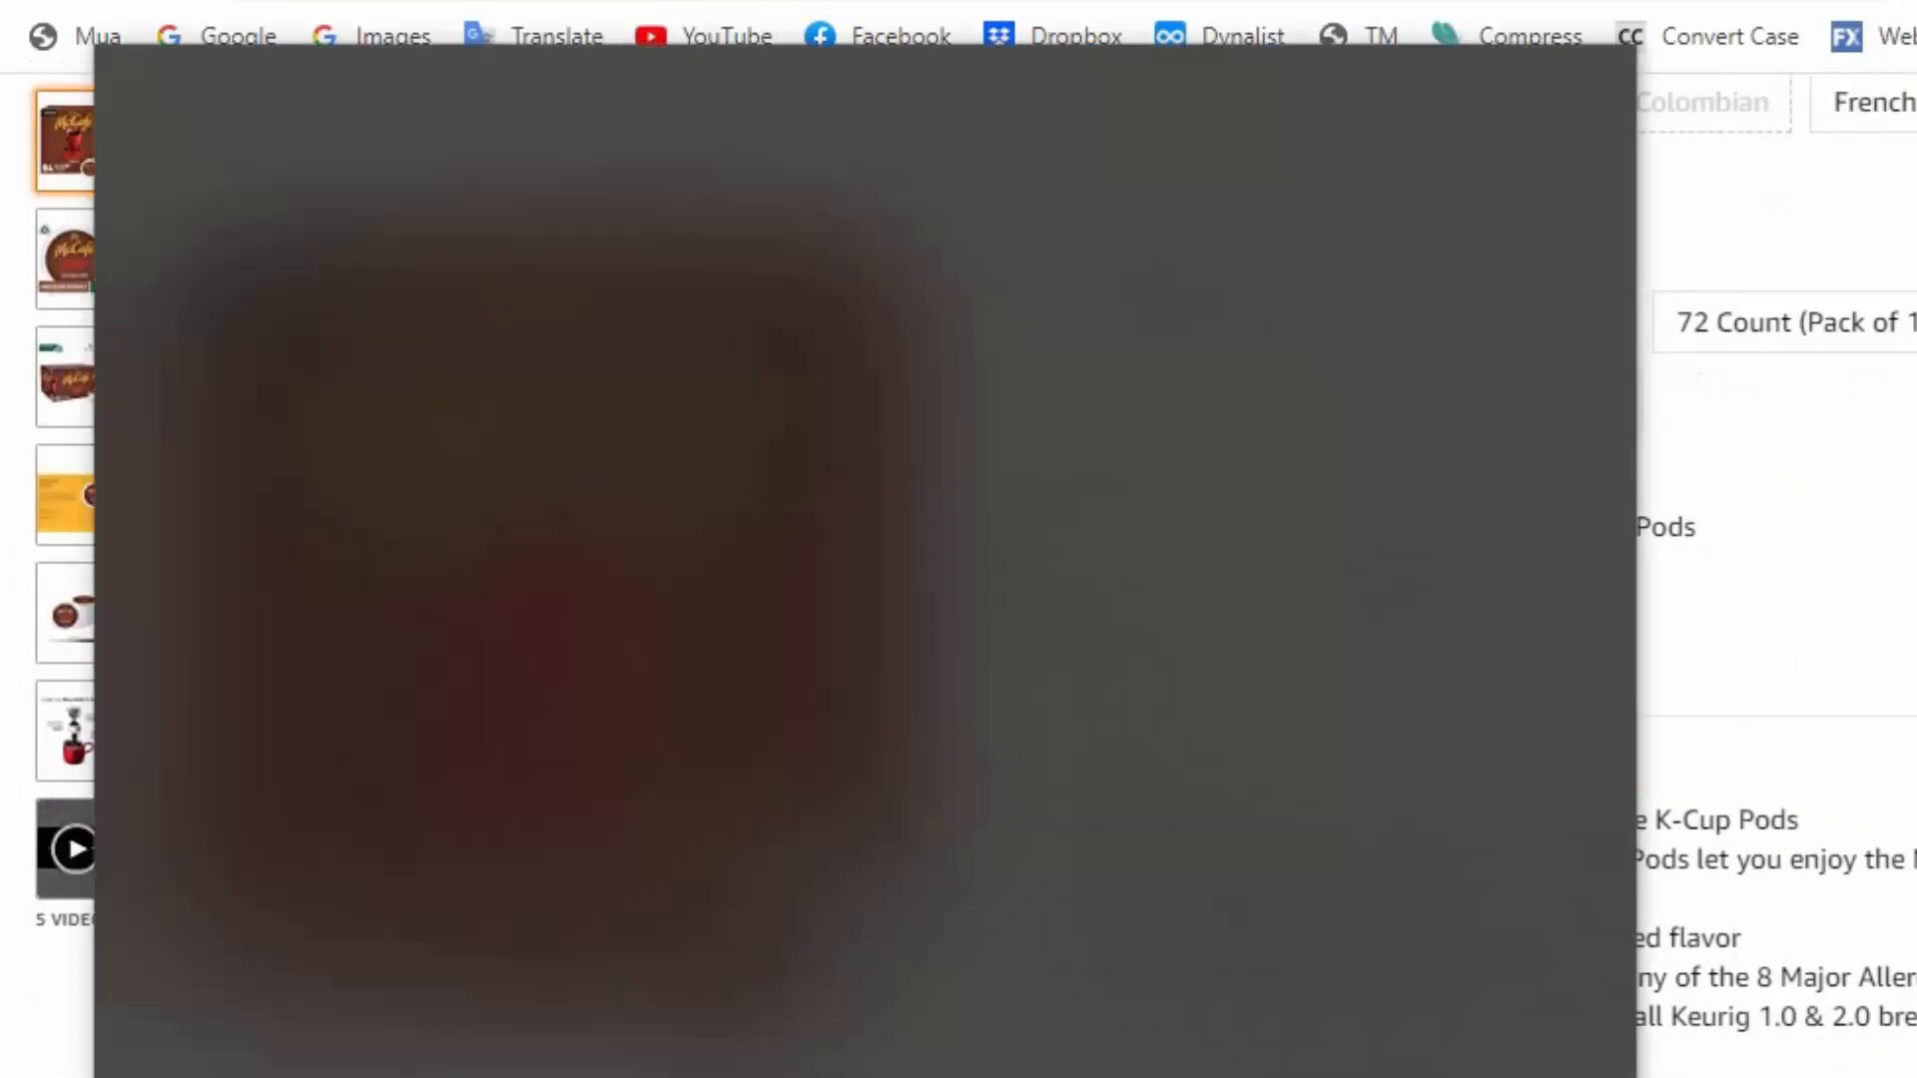
pyautogui.write('no')
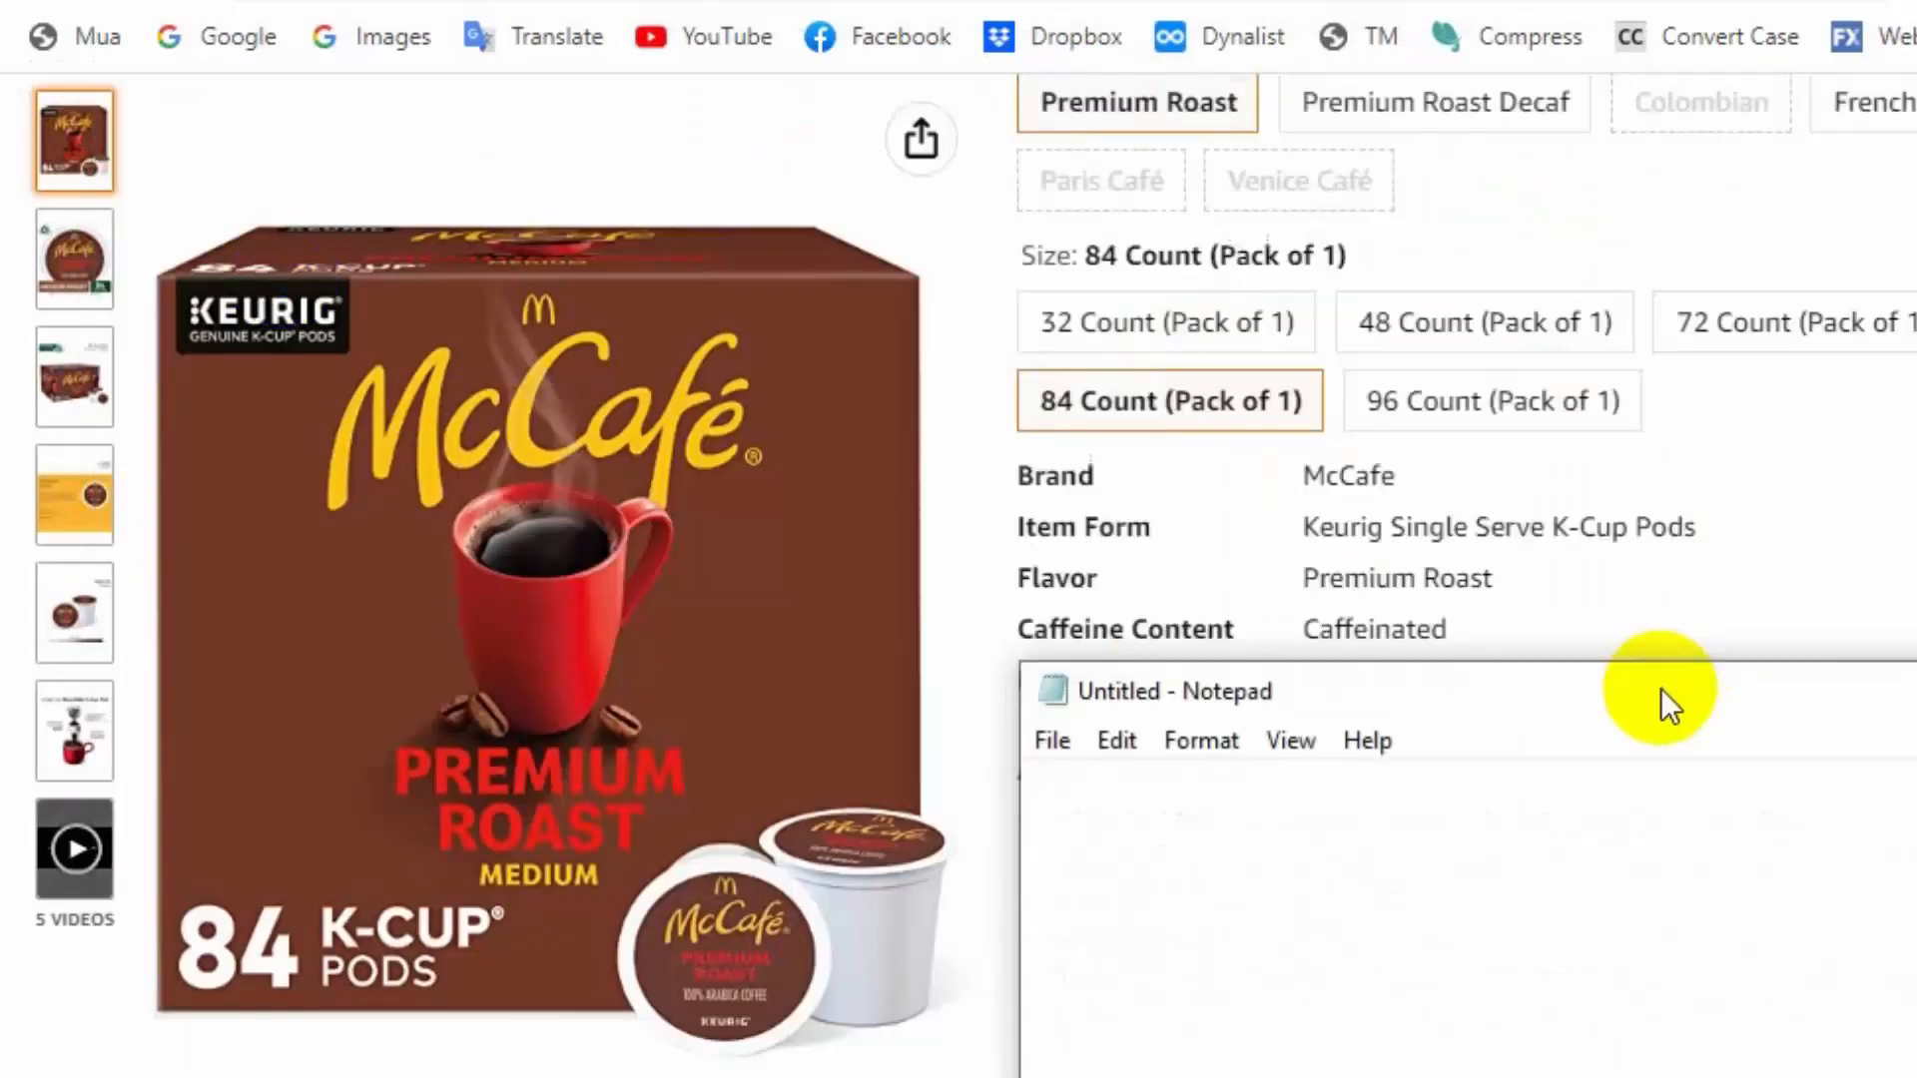
pyautogui.moveTo(1664, 691); pyautogui.dragTo(1915, 671)
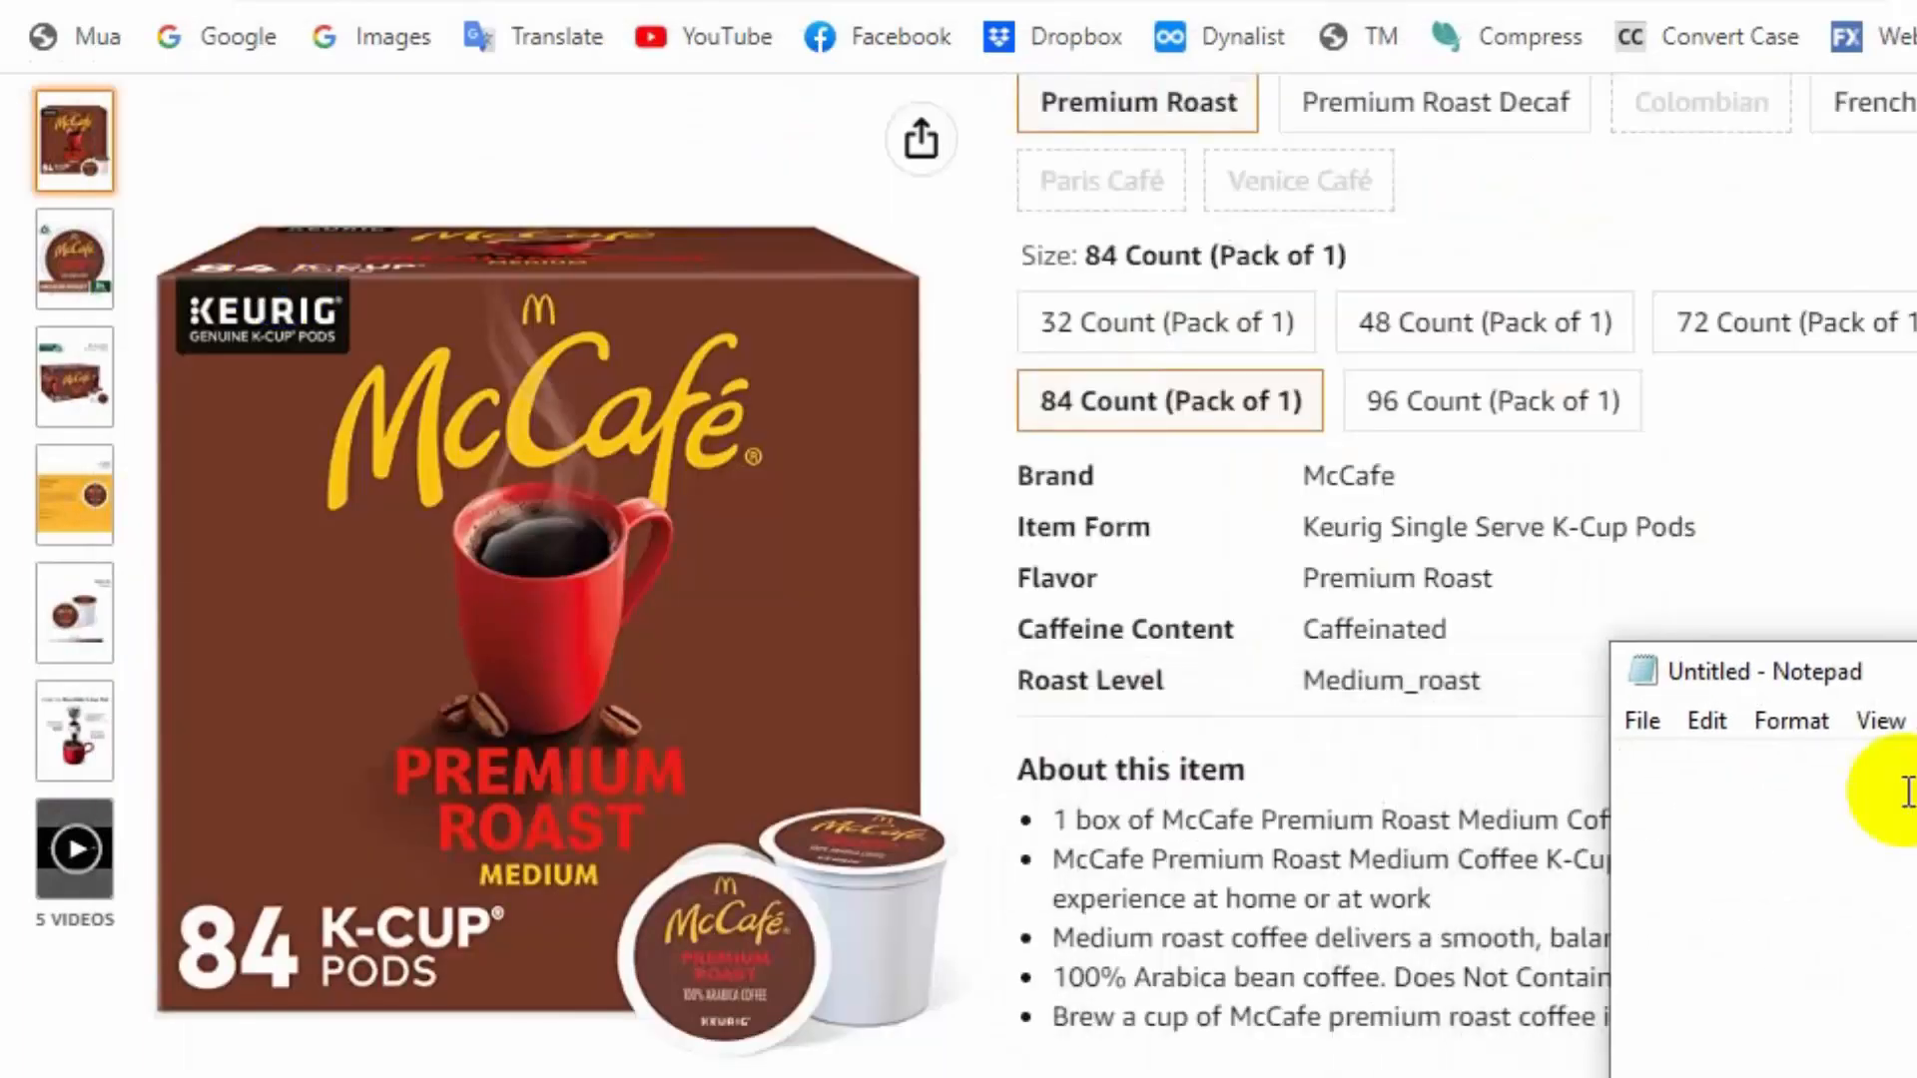
# Write "Brand Name: McCafe, Flavor: Premium Roast" in the Notepad note.
pyautogui.write('Brand Nam')
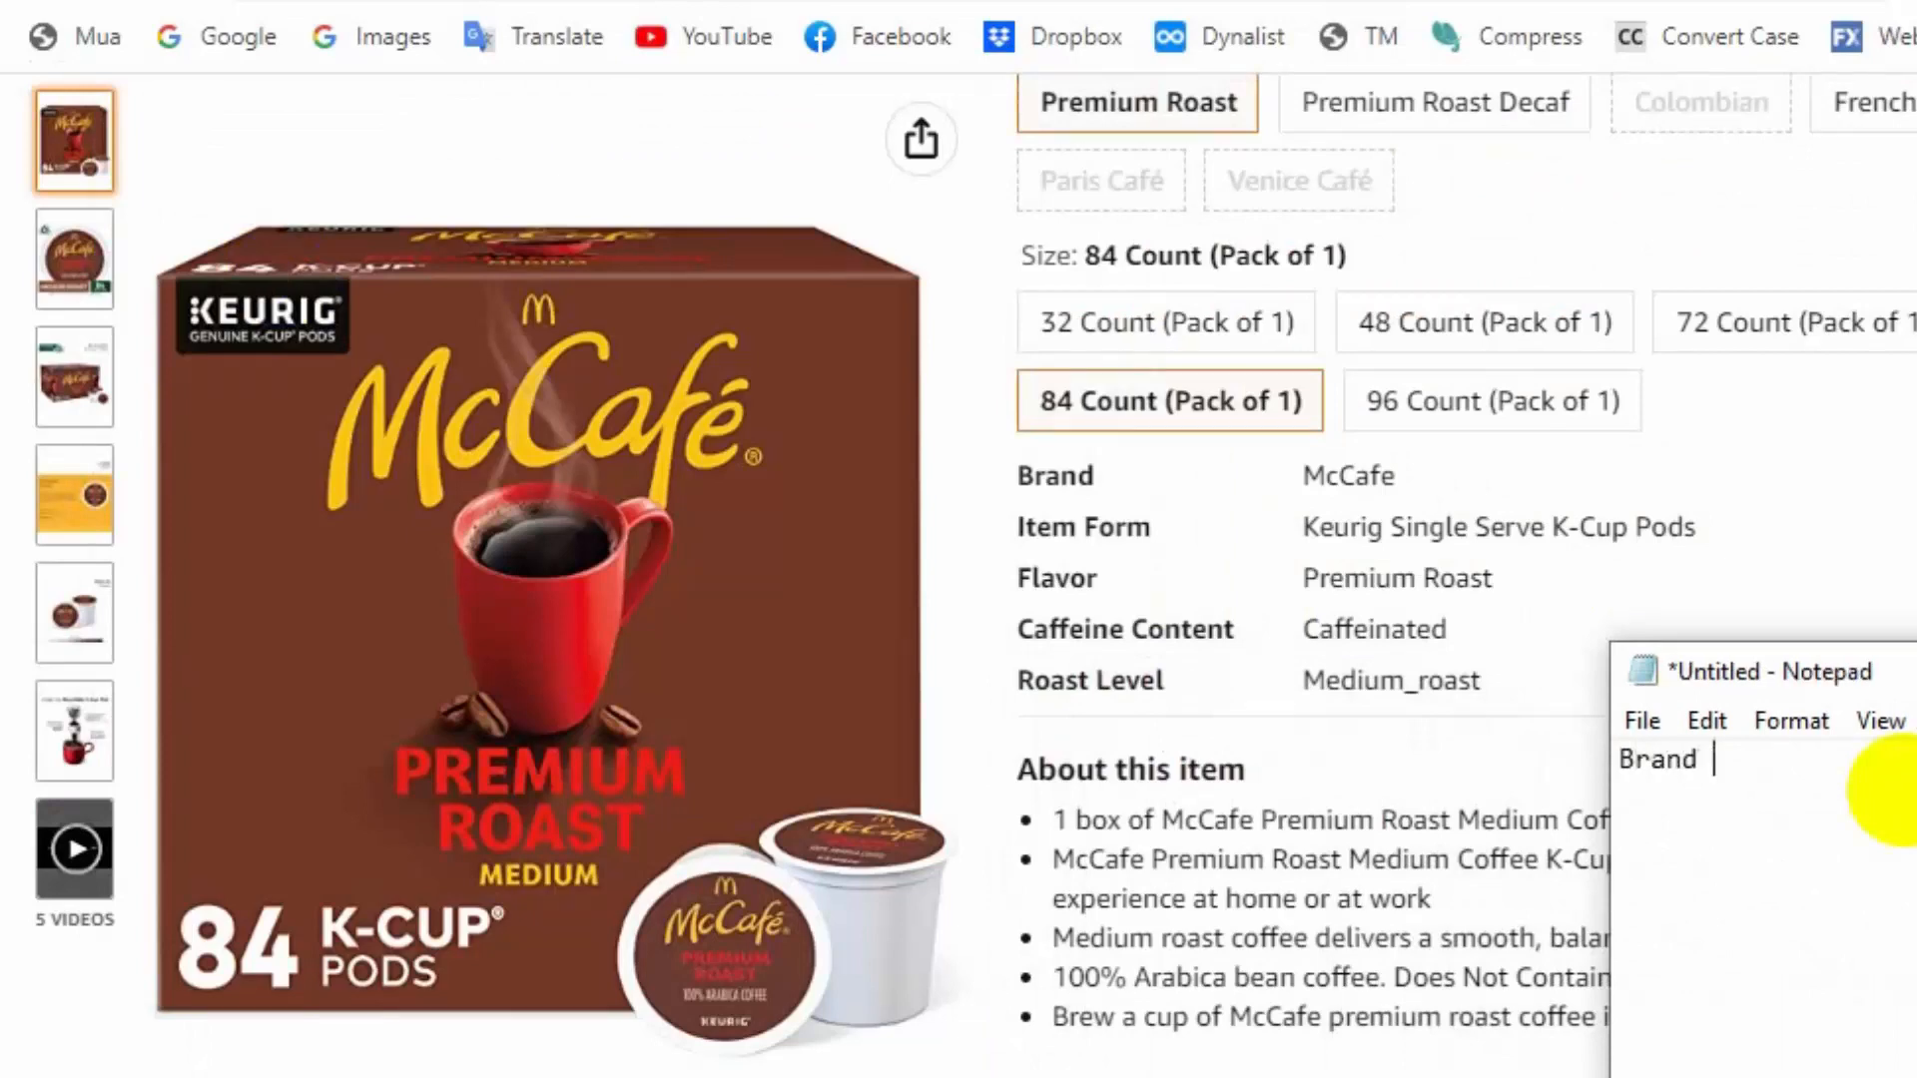
pyautogui.write('e McCafe')
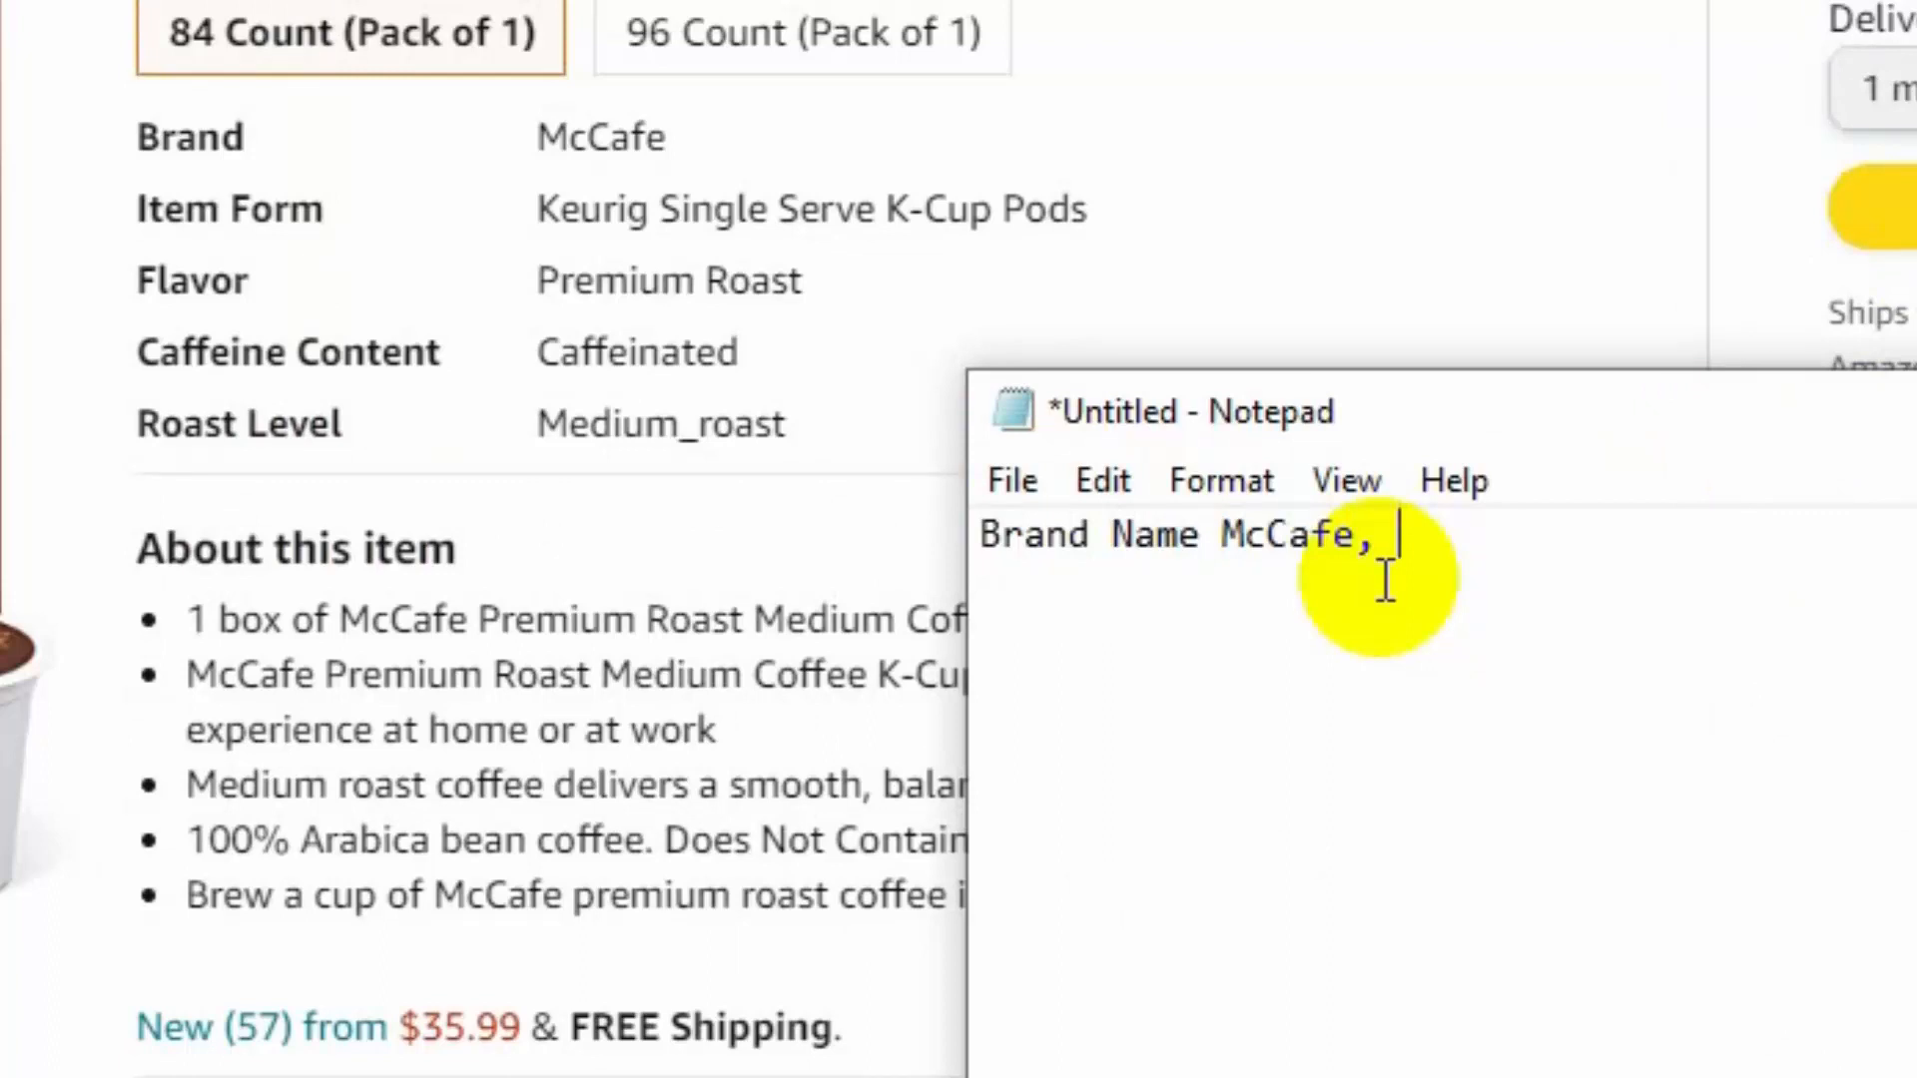
pyautogui.write(', Flavor')
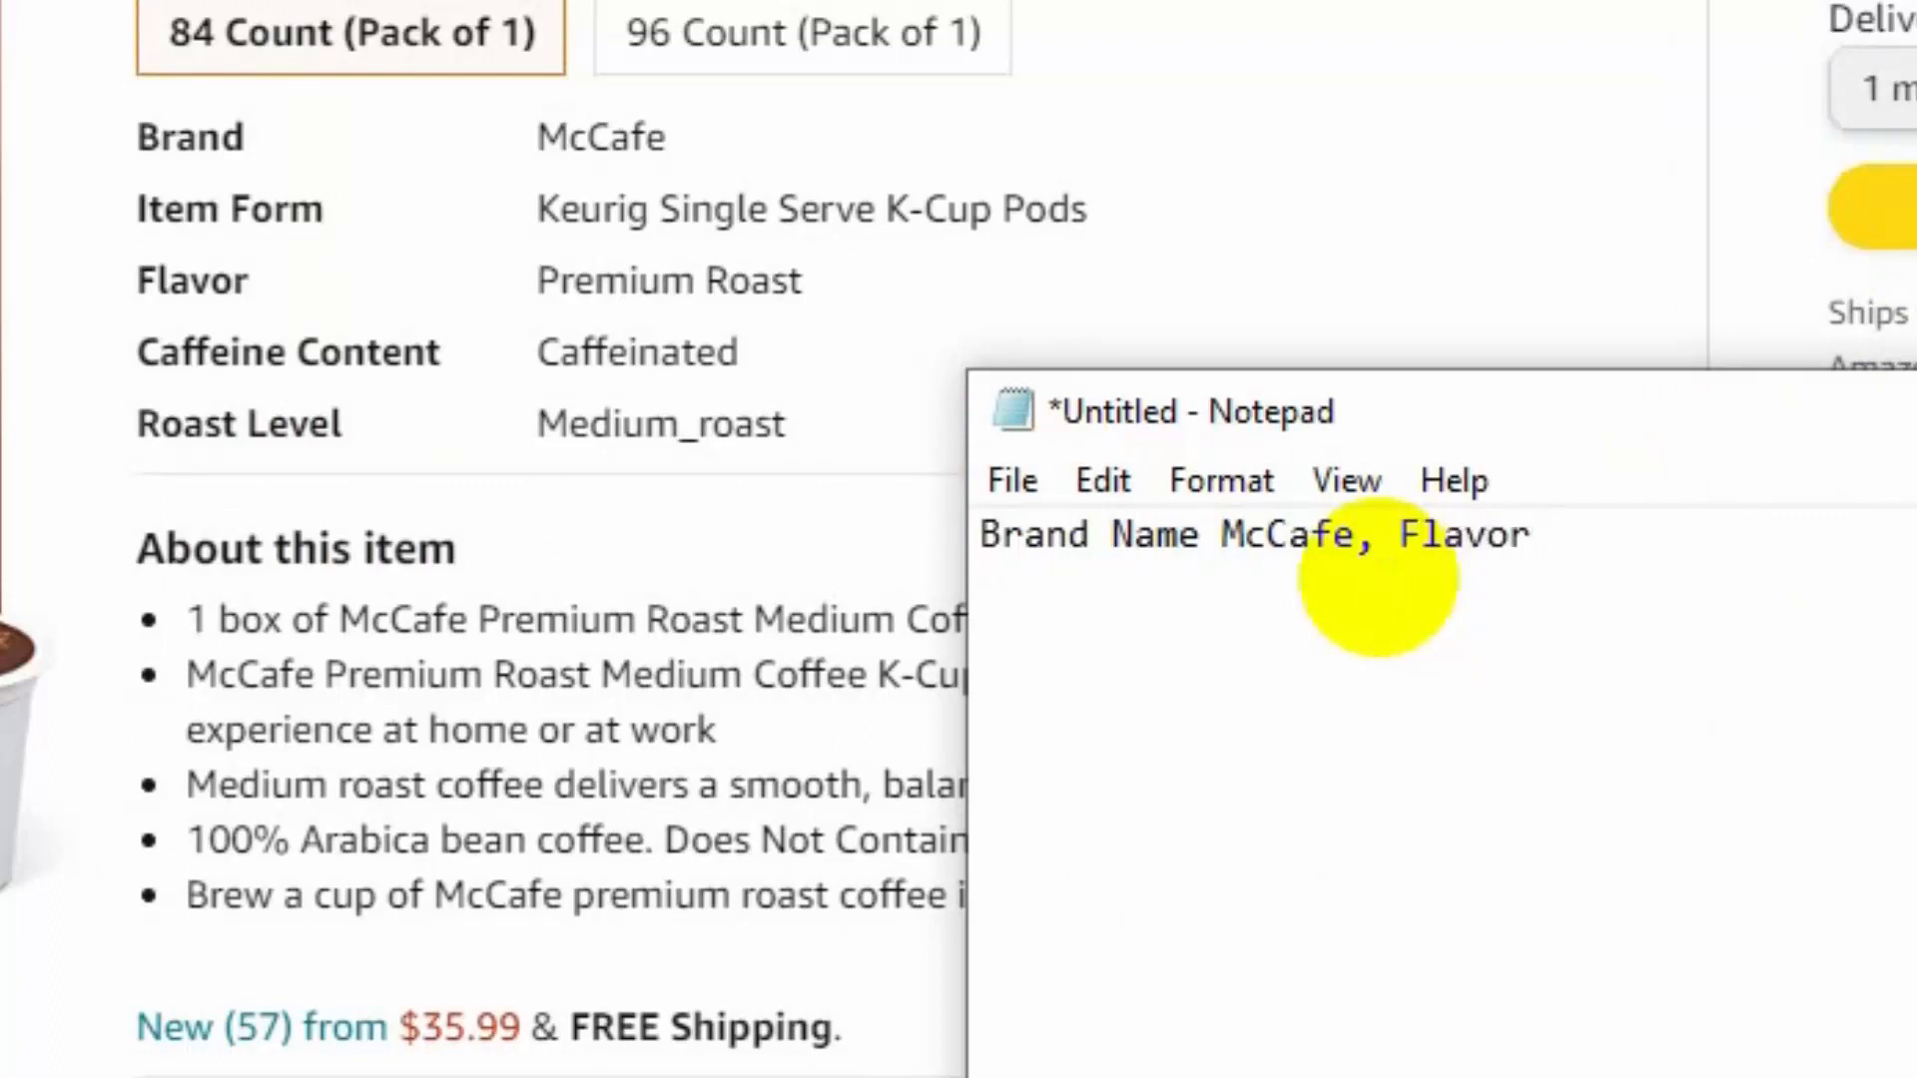
pyautogui.press('BackSpace')
pyautogui.write(': Premi')
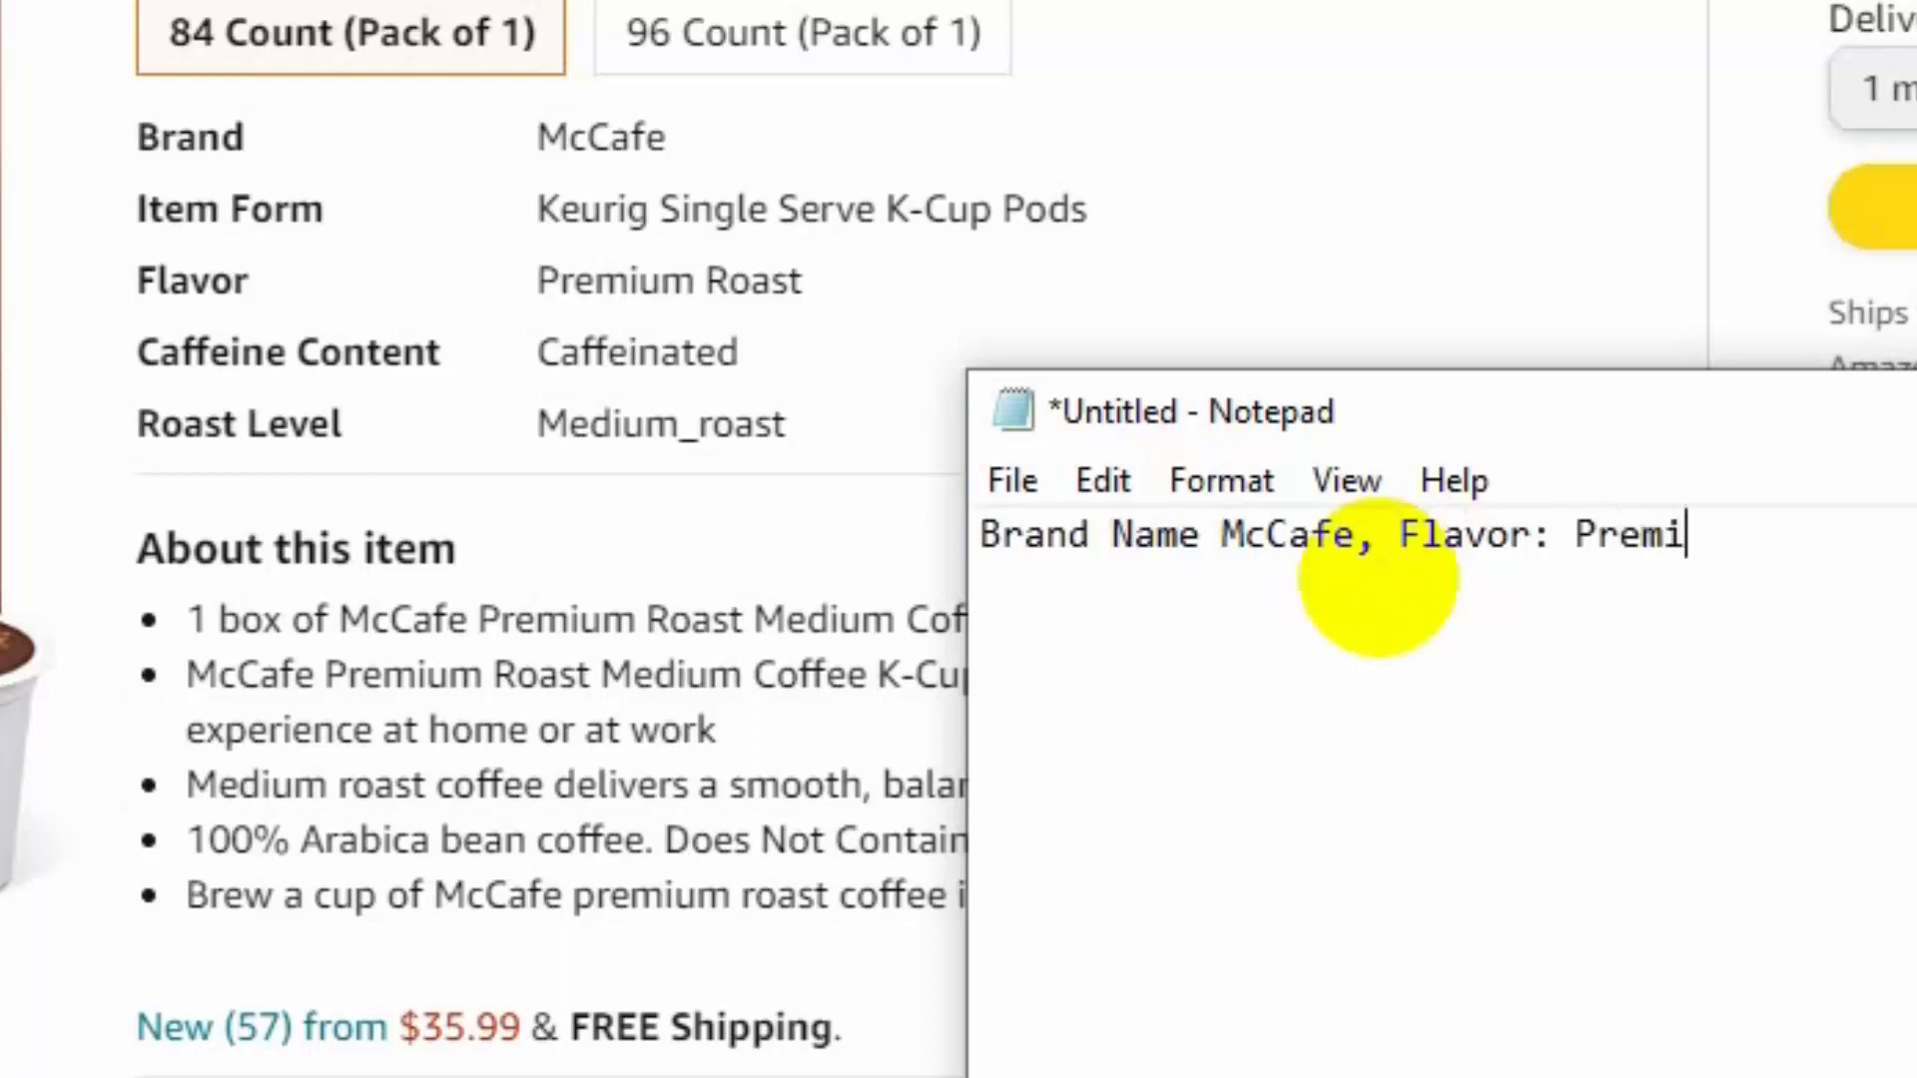
pyautogui.write('um Roast')
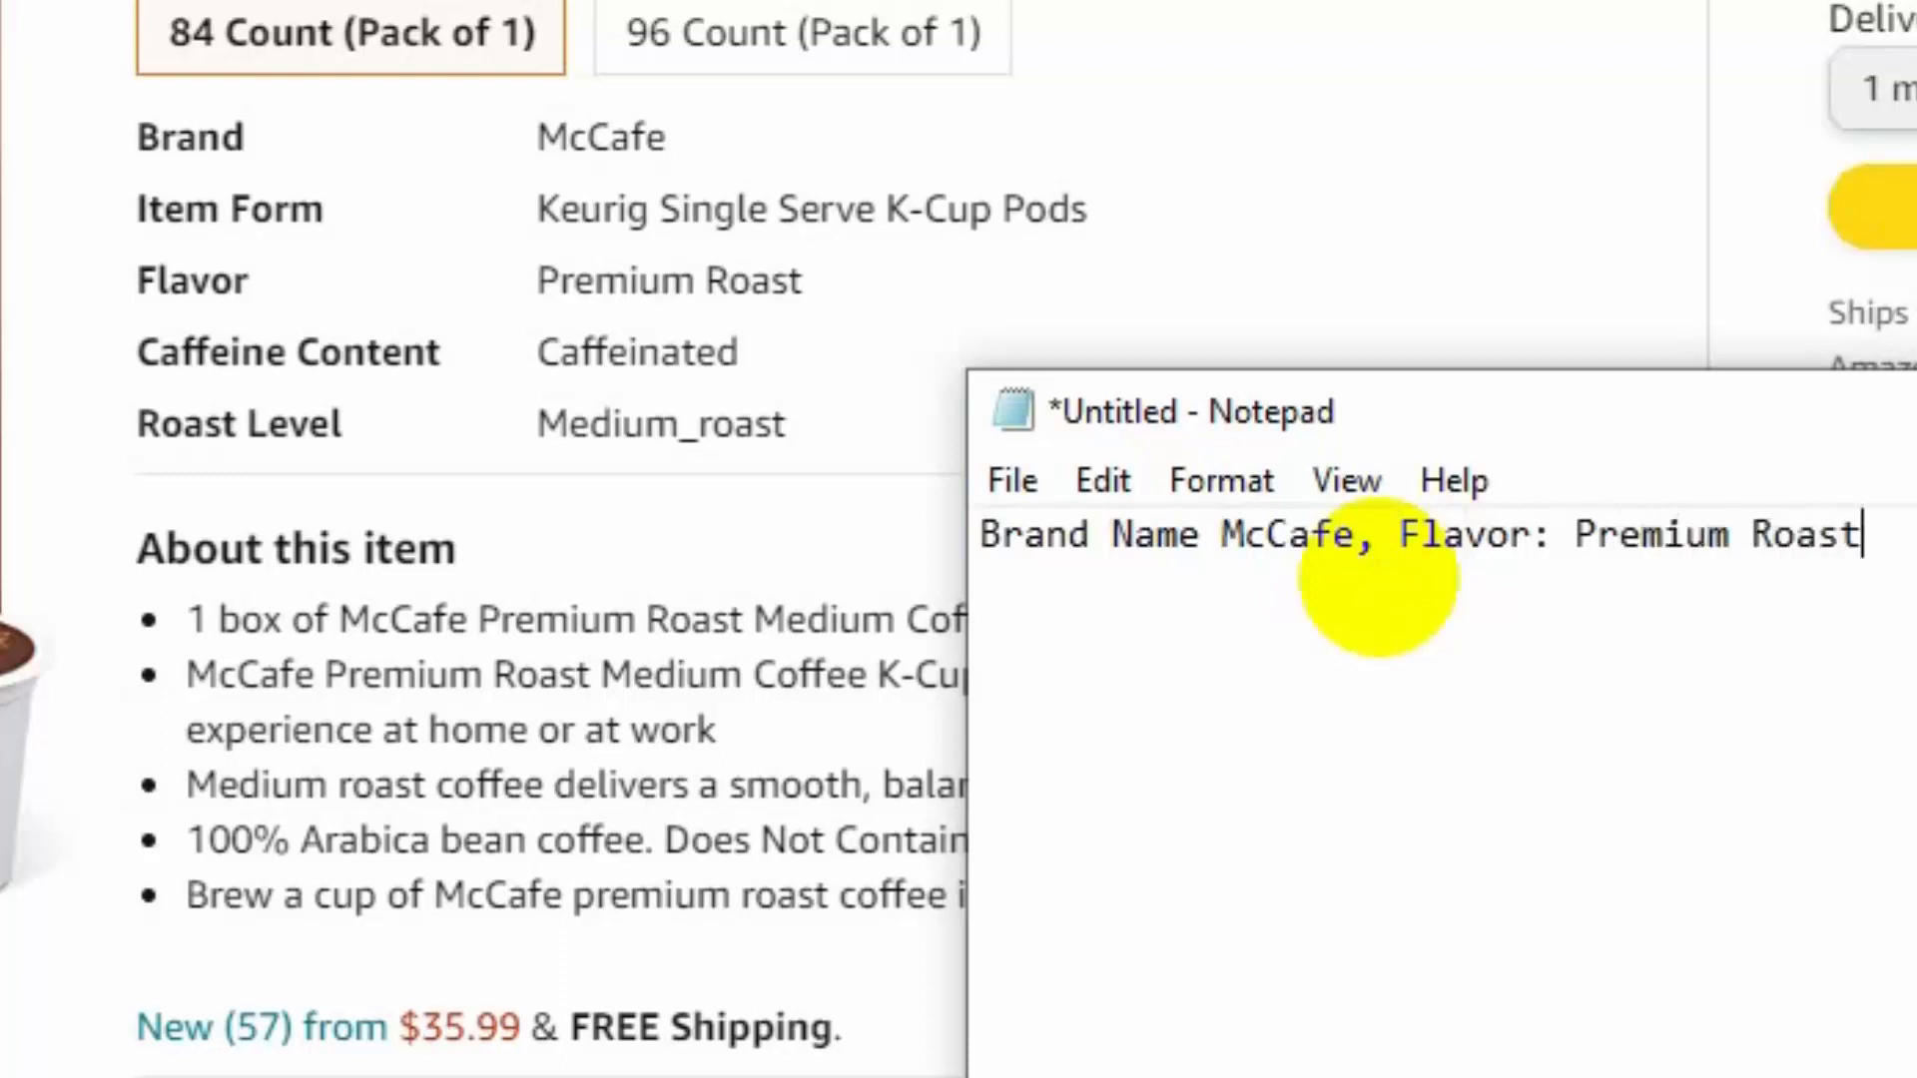
pyautogui.click(1205, 537)
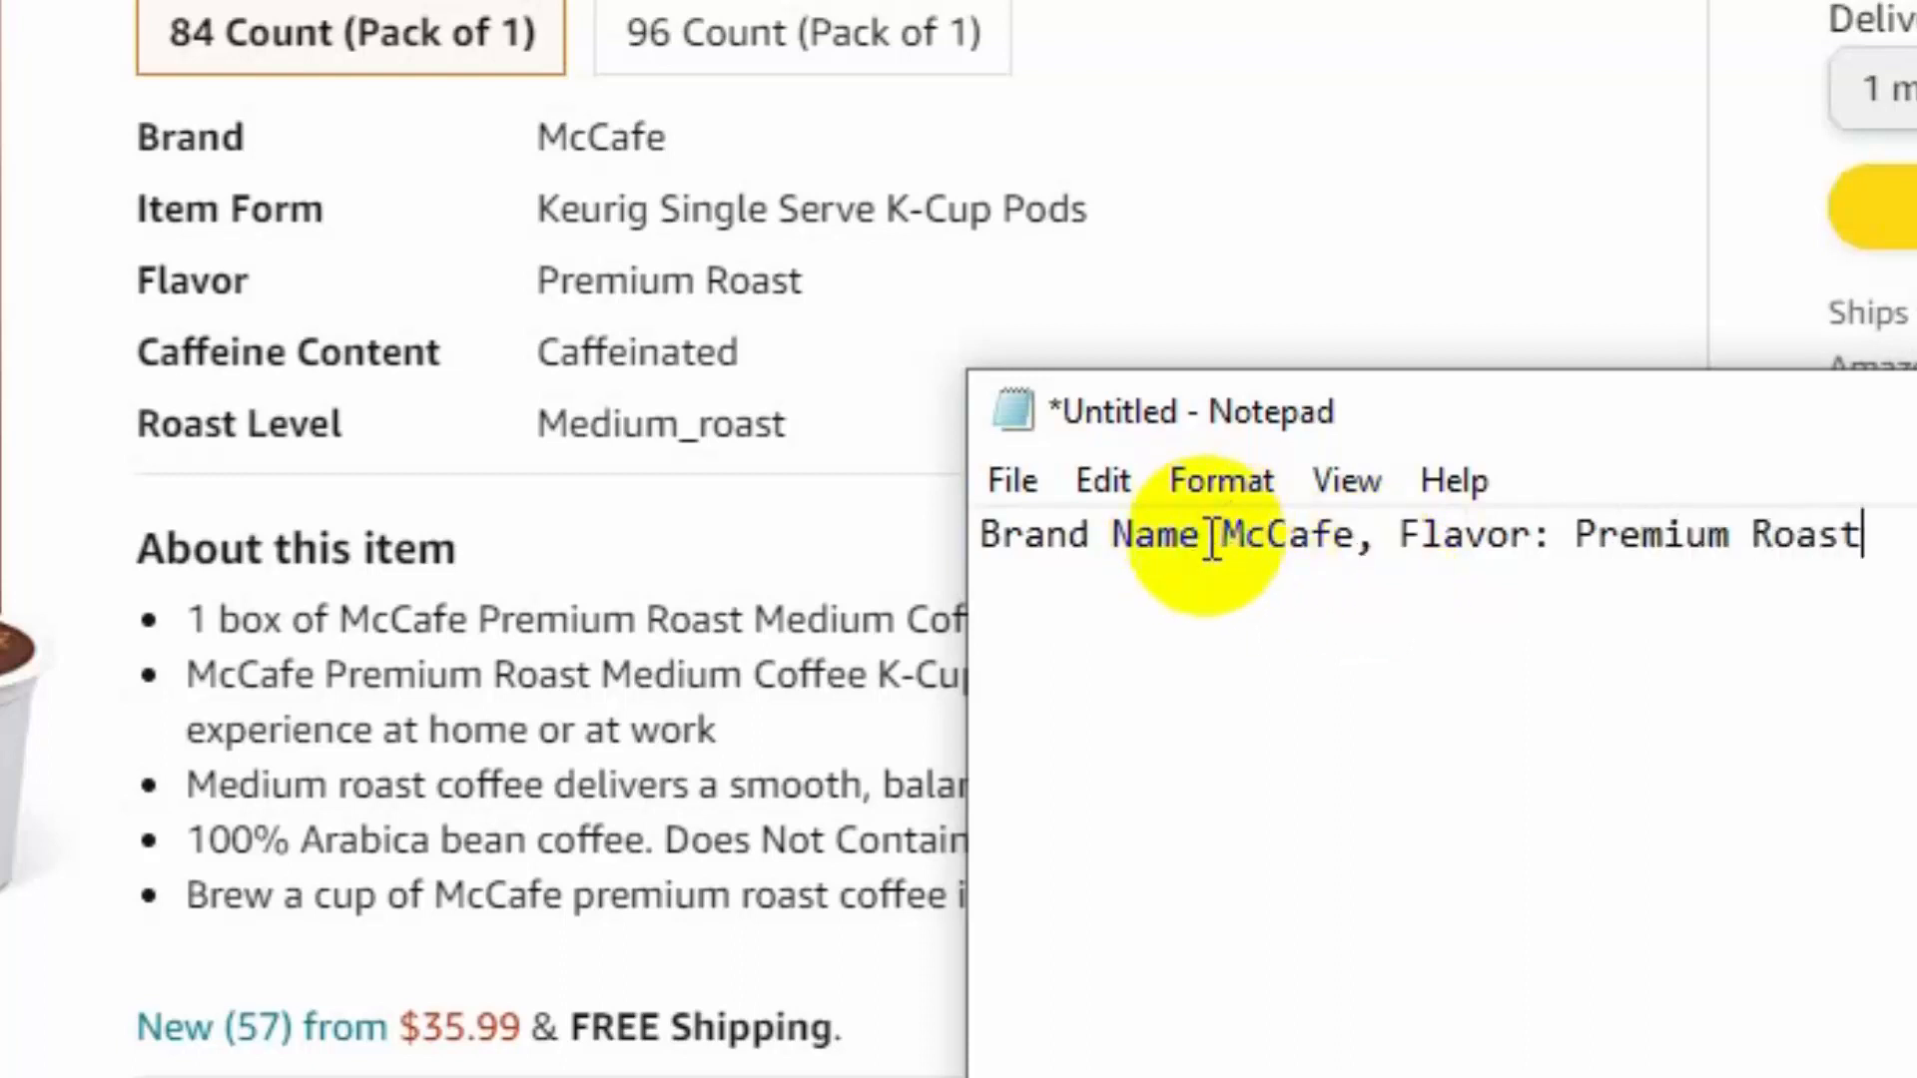
pyautogui.write(':')
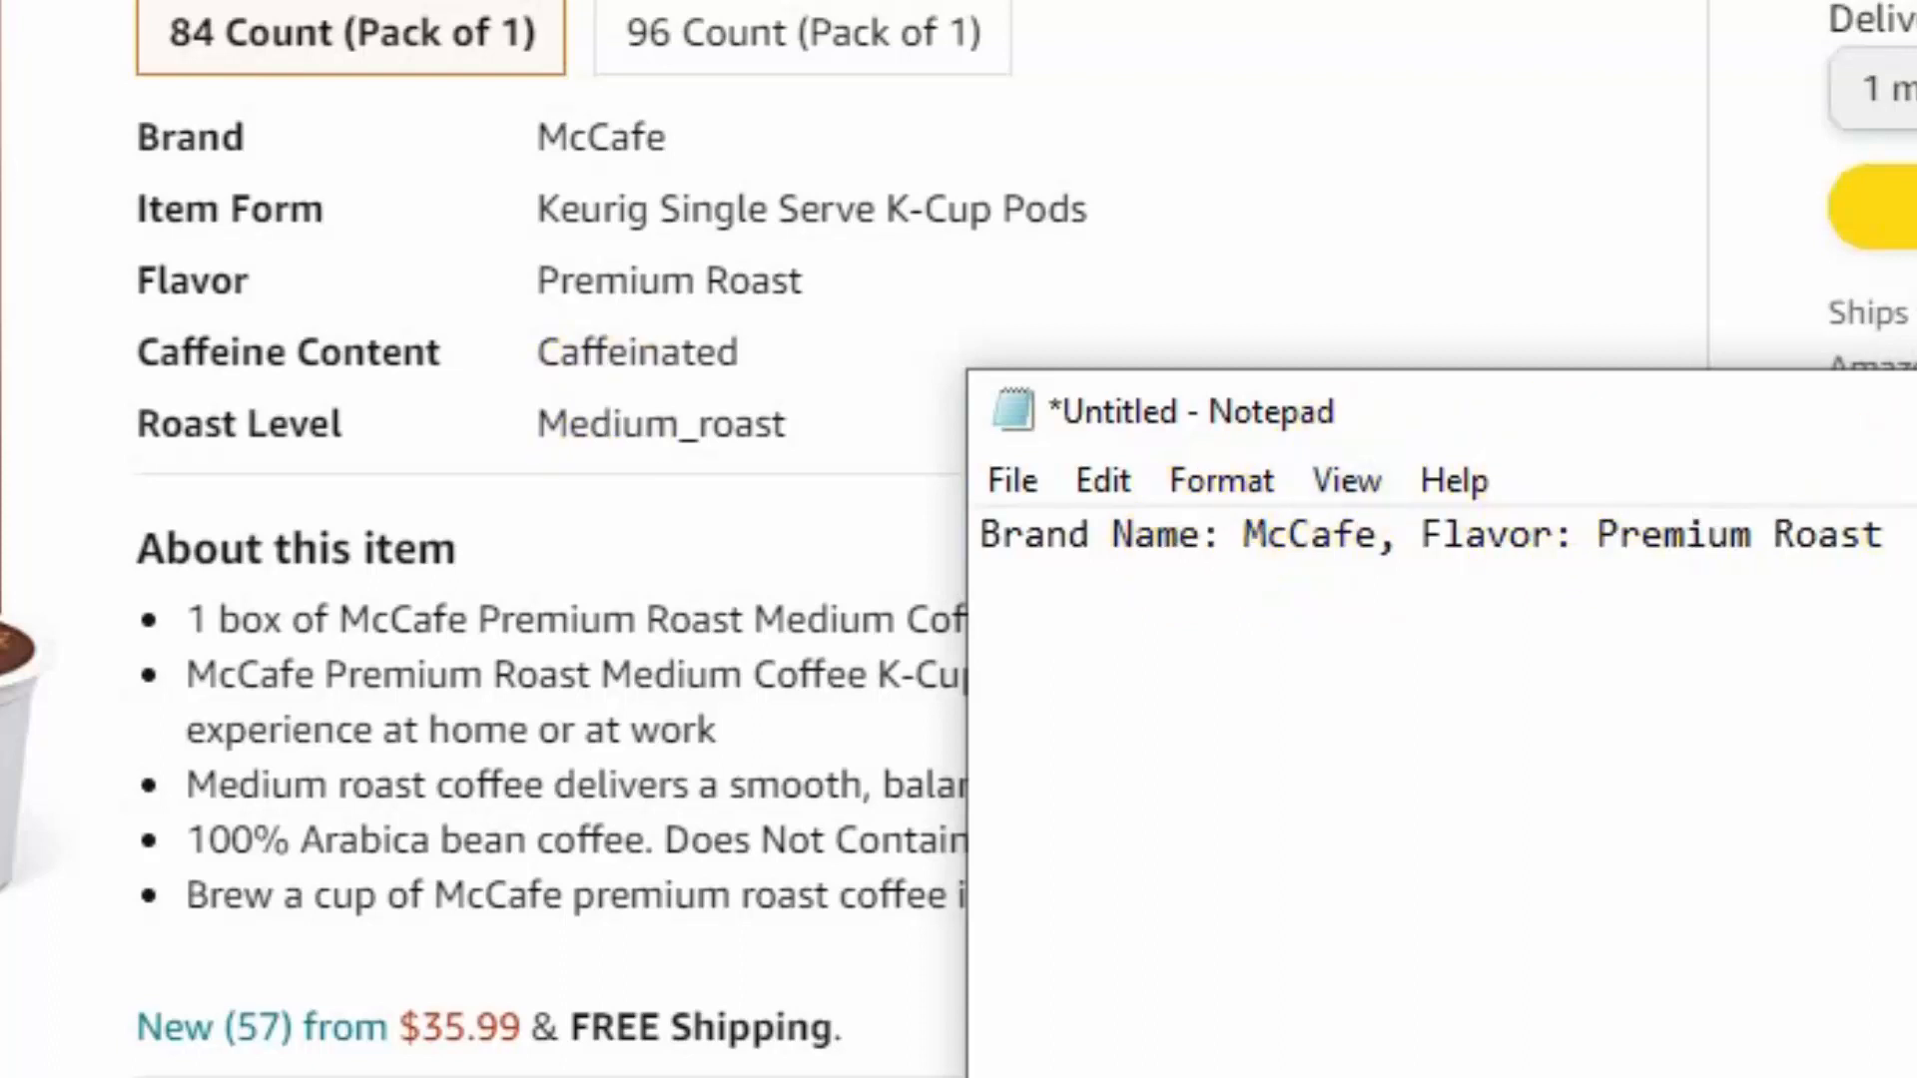
# Append ": Roast Level: Medium," to the product note and copy the line without its final comma.
pyautogui.click(1912, 544)
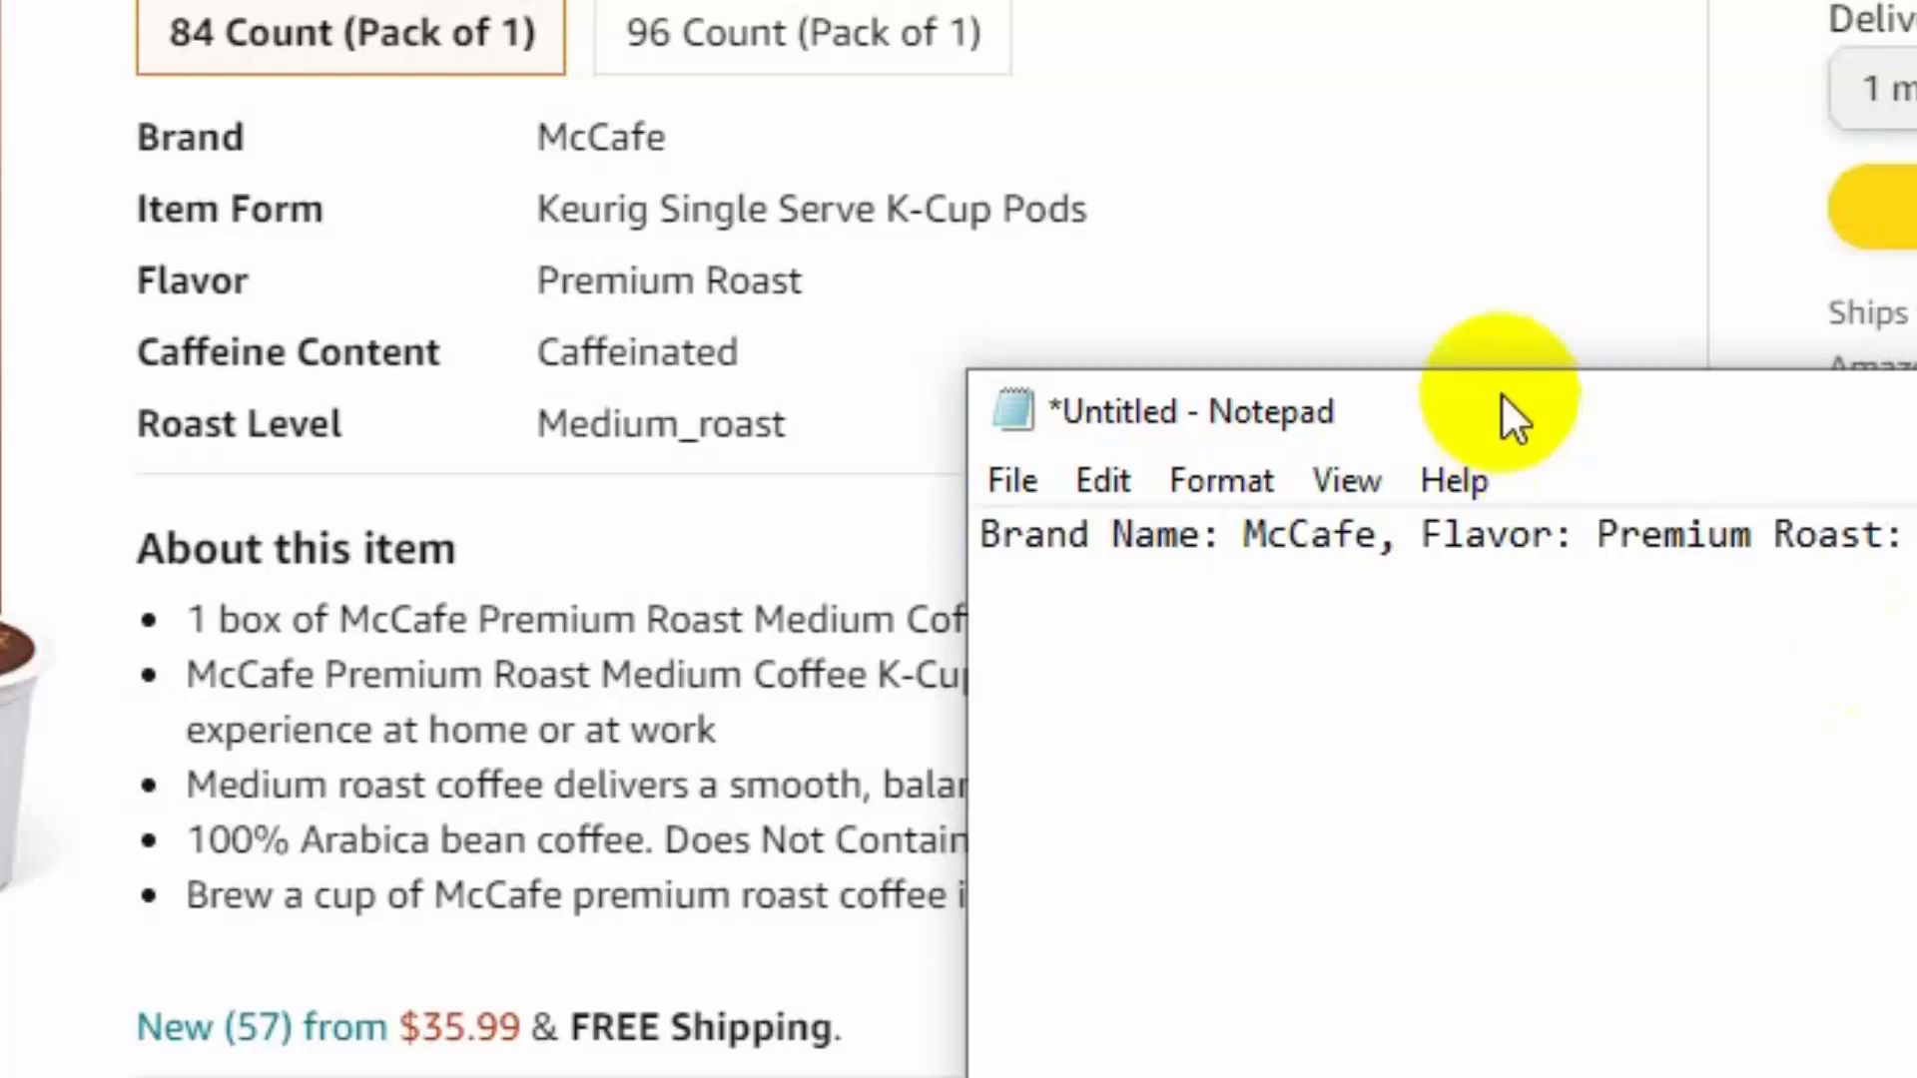
pyautogui.moveTo(1562, 428); pyautogui.dragTo(988, 431)
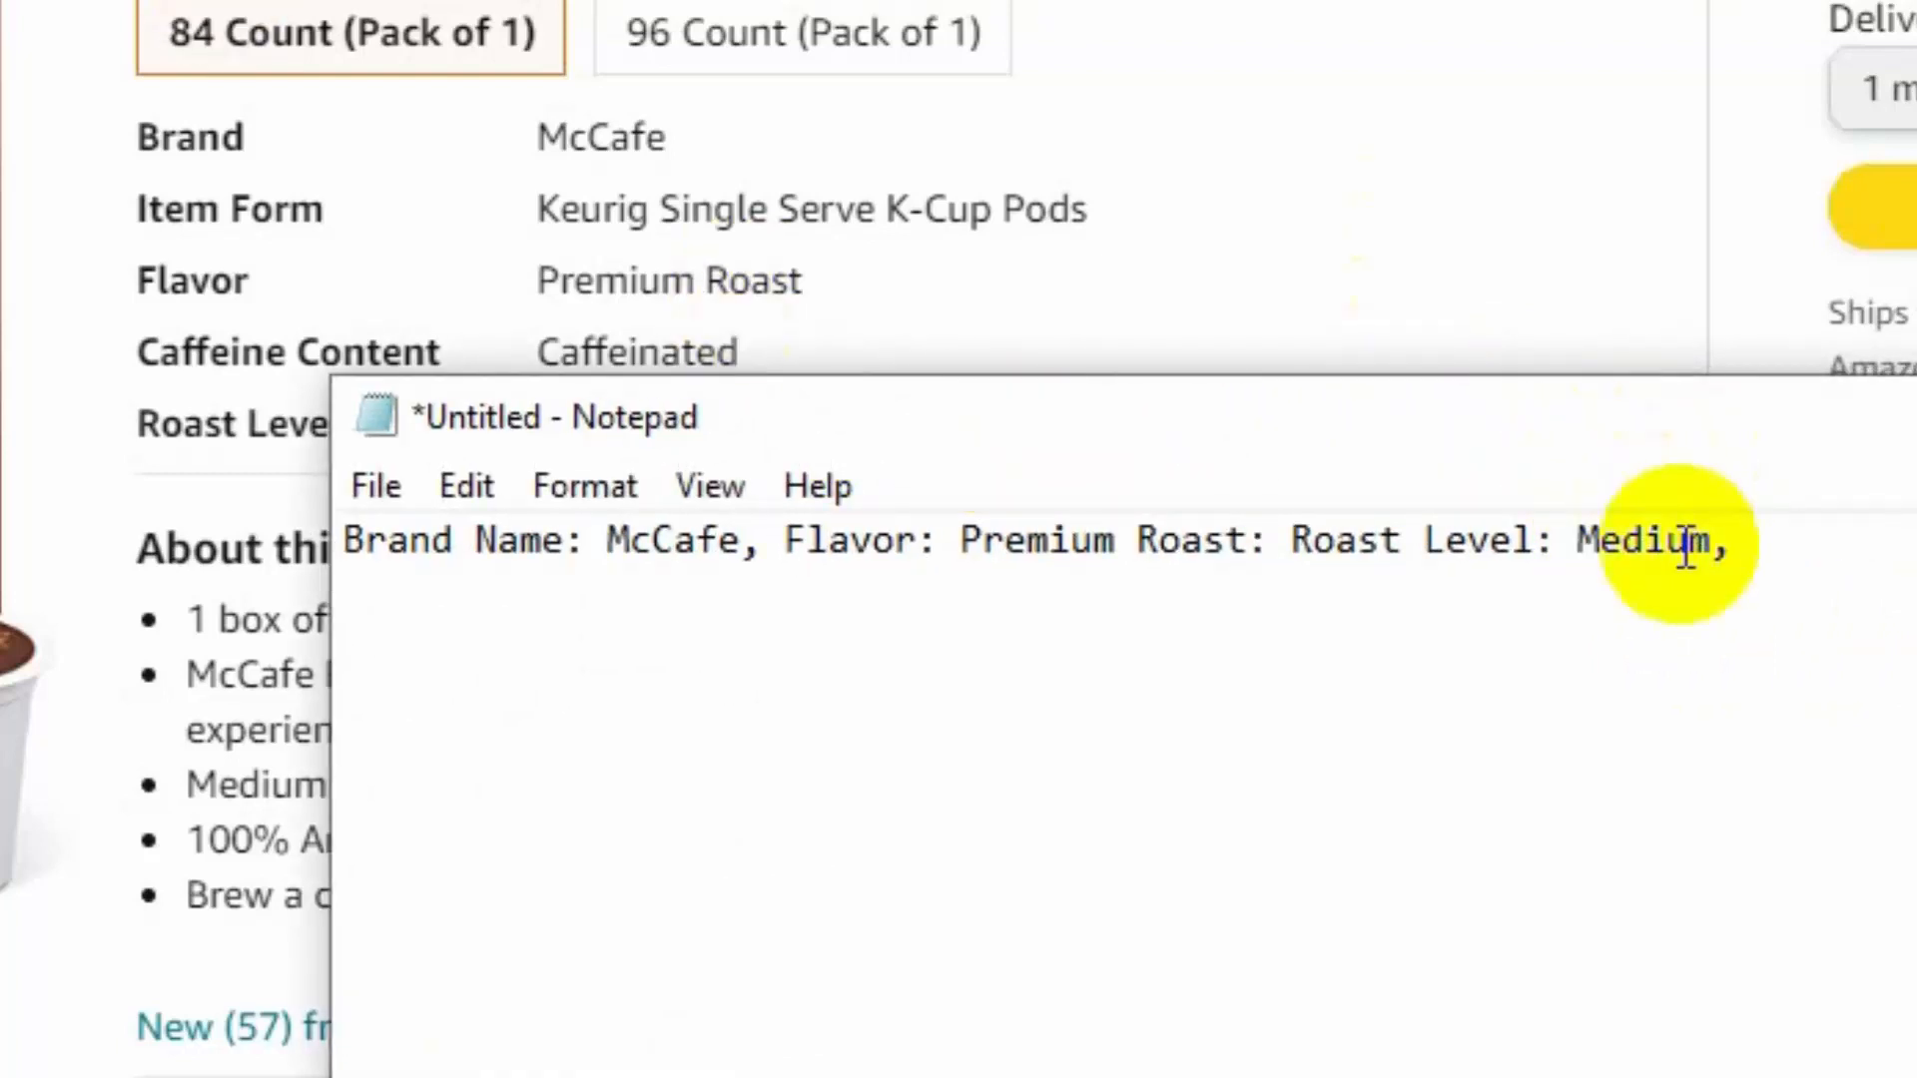
pyautogui.moveTo(1721, 544); pyautogui.dragTo(291, 548)
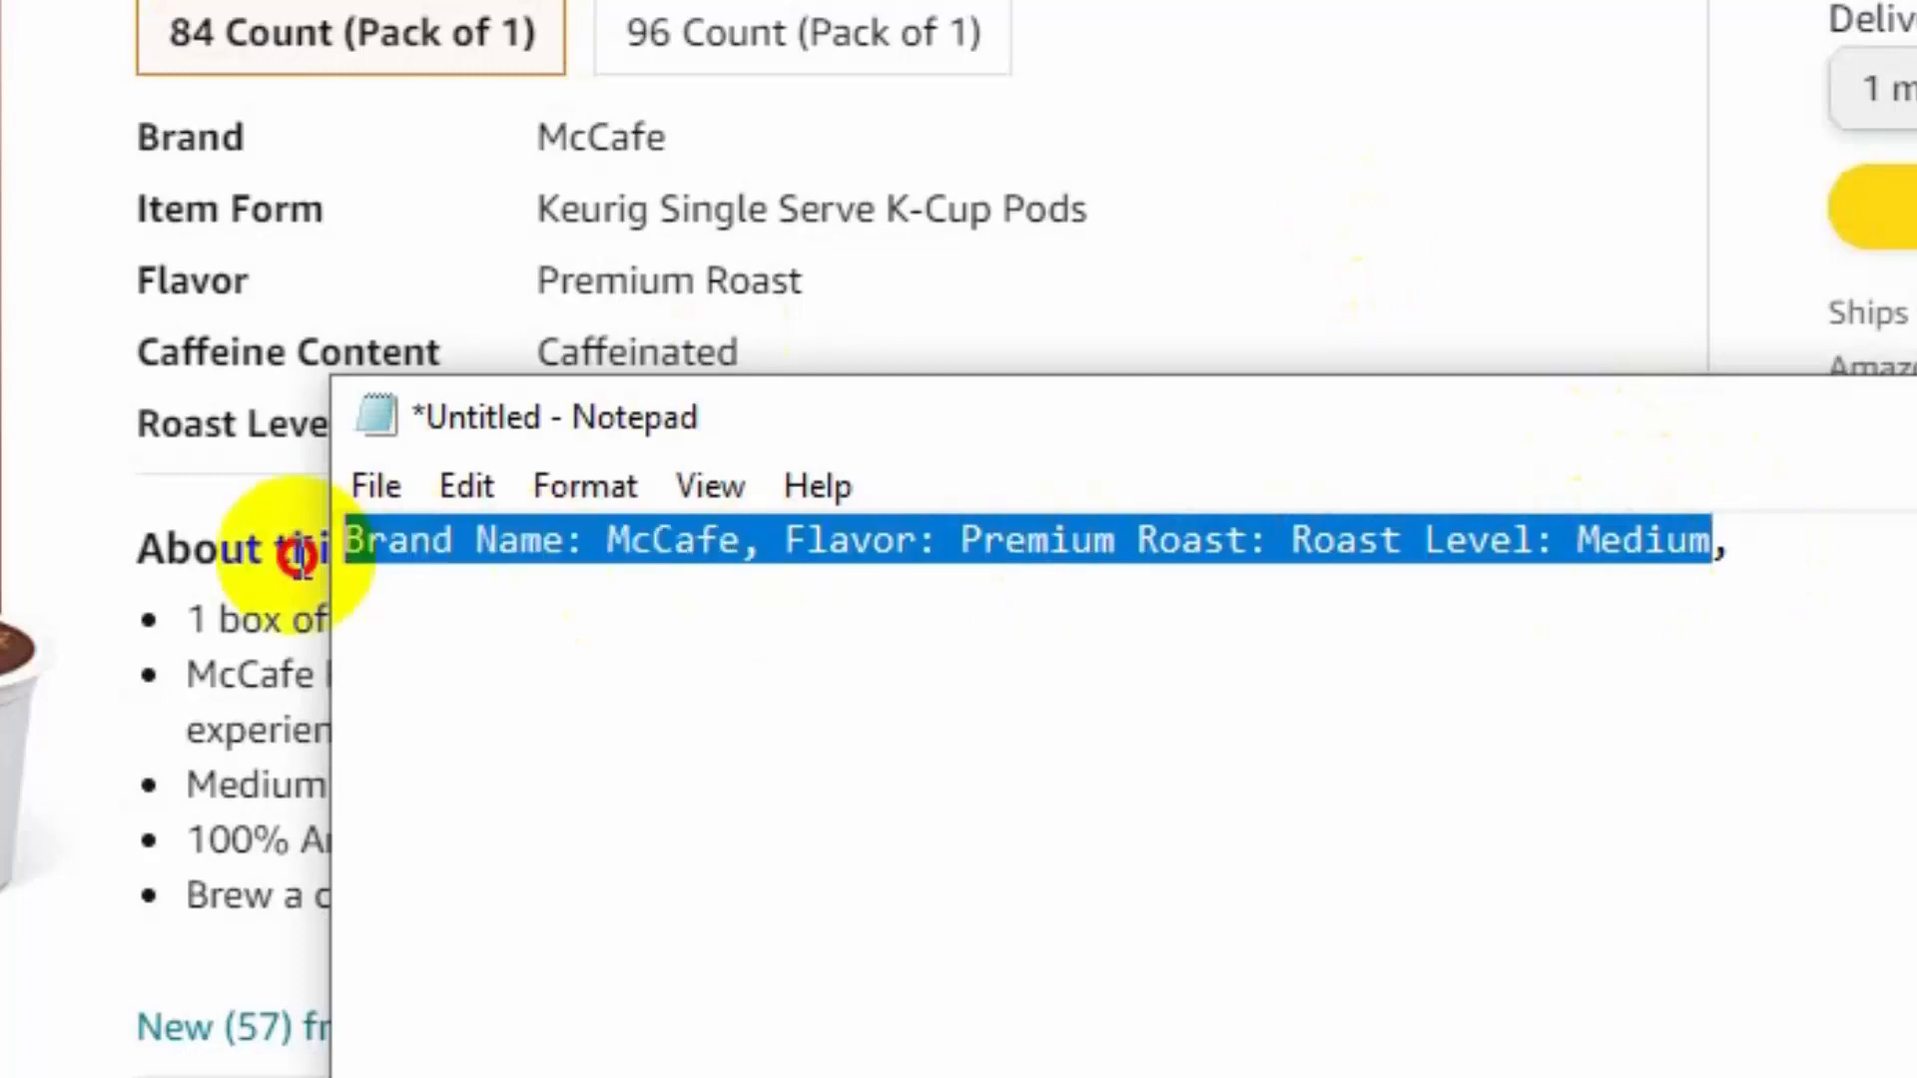
pyautogui.rightClick(451, 549)
# Switch to the WordHero article and delete the "Features" placeholder under "Product 1 Selection and Review".
pyautogui.click(589, 0)
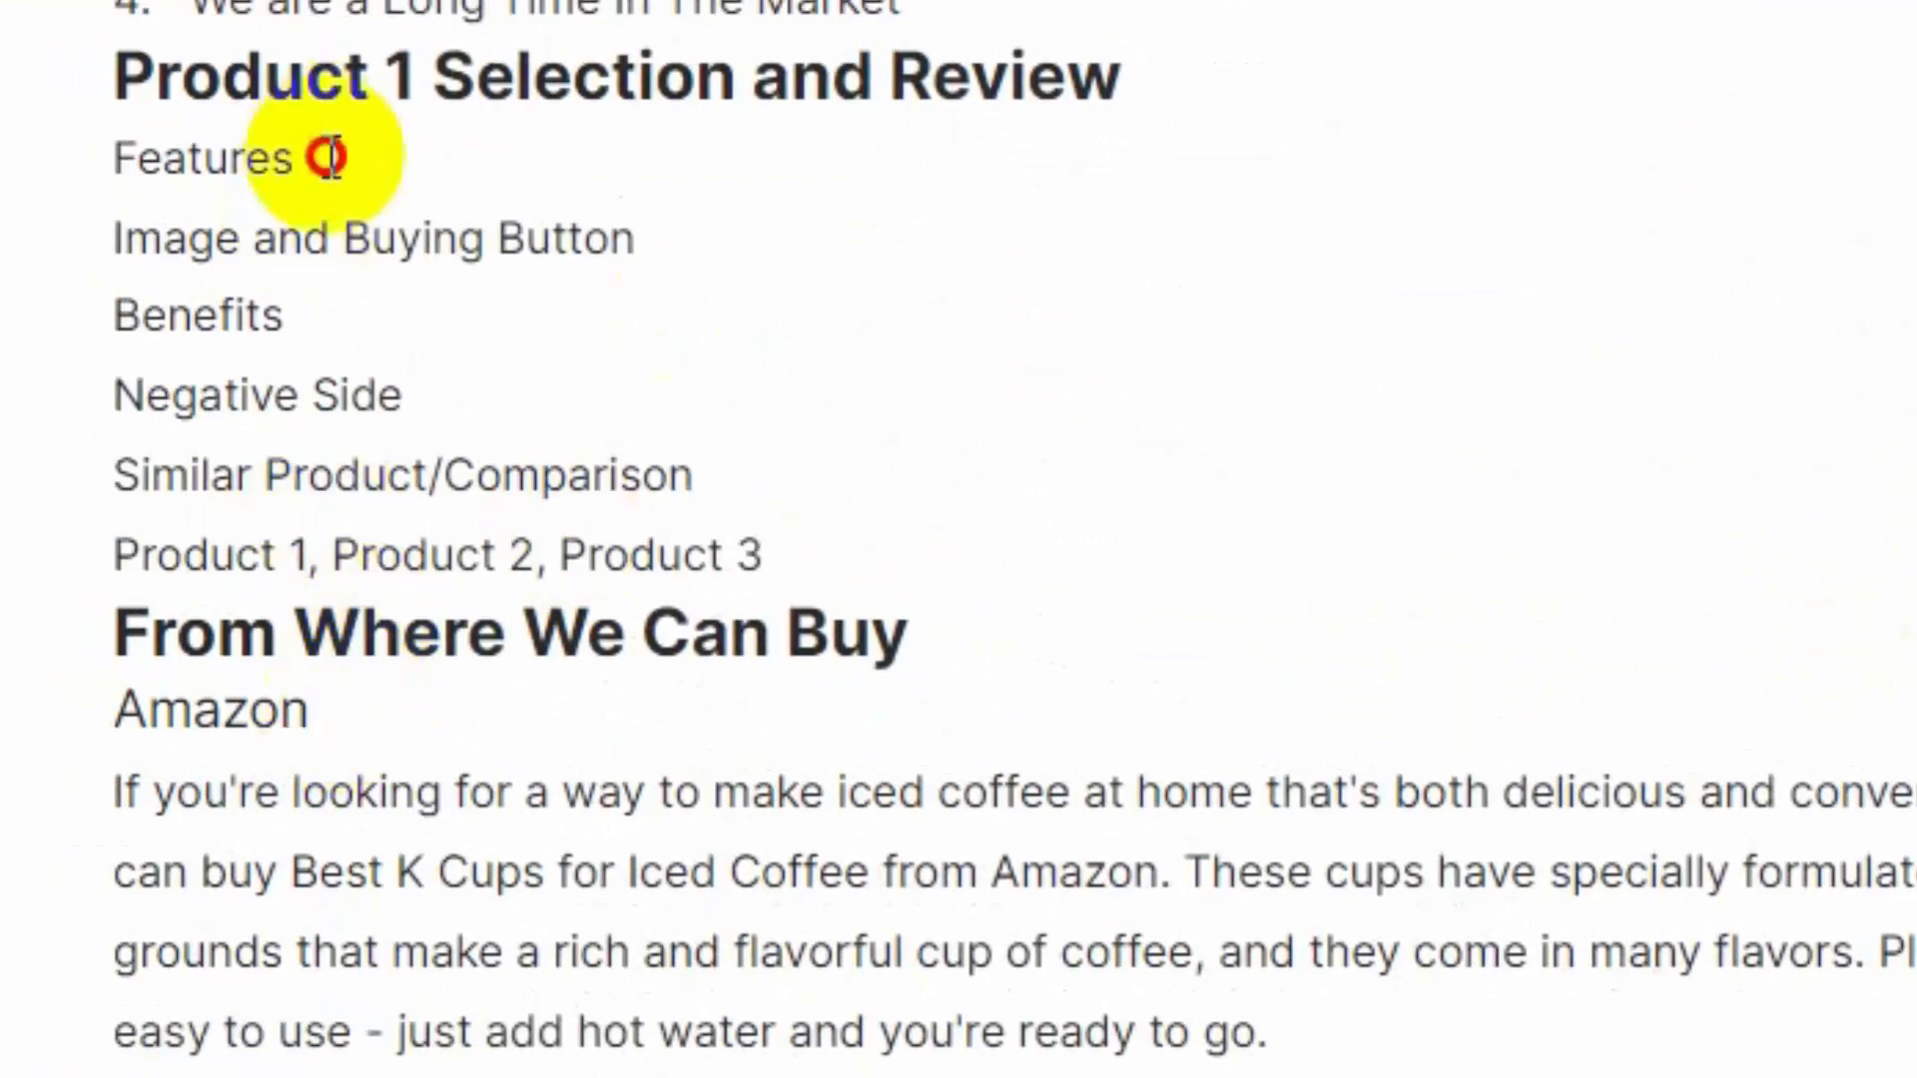
pyautogui.moveTo(325, 158); pyautogui.dragTo(30, 179)
pyautogui.press('BackSpace')
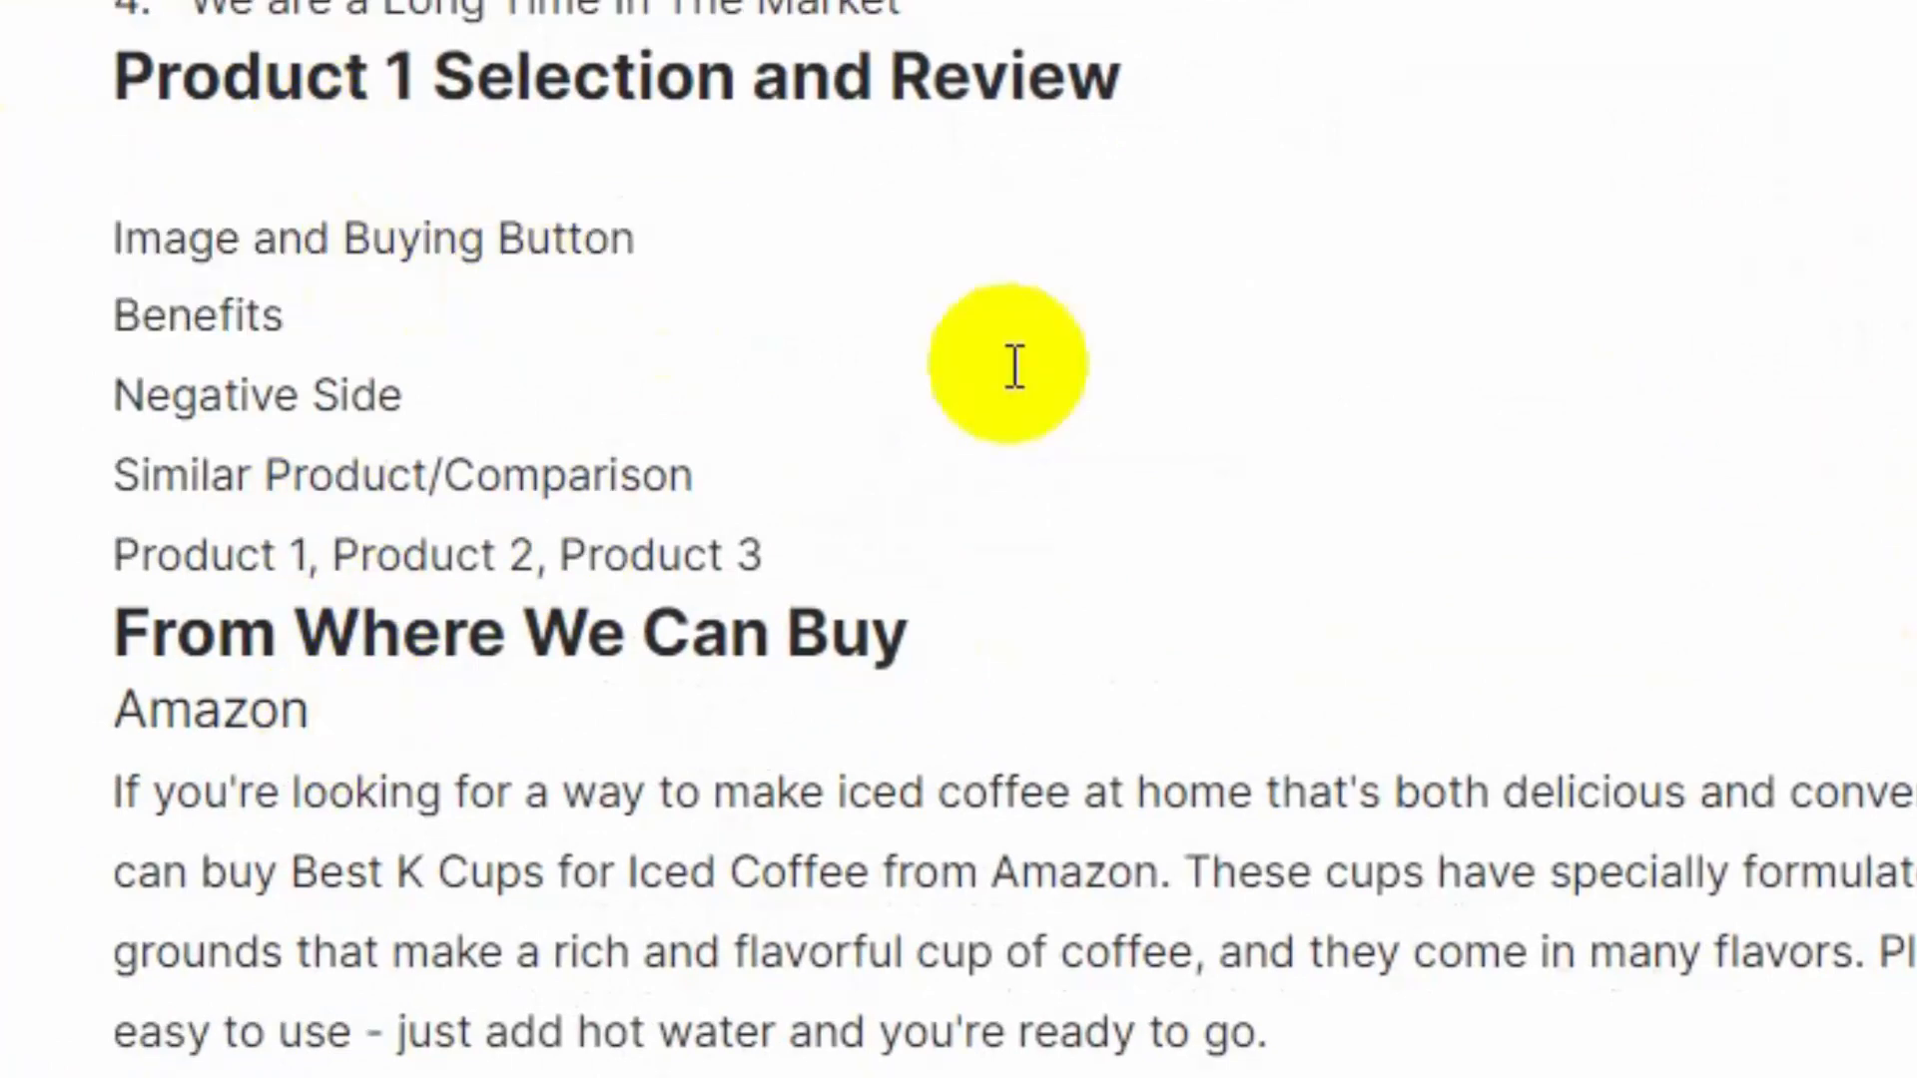
# Paste the copied brand, flavor and roast level line under the "Product 1 Selection and Review" heading.
pyautogui.hotkey('ctrl', 'v')
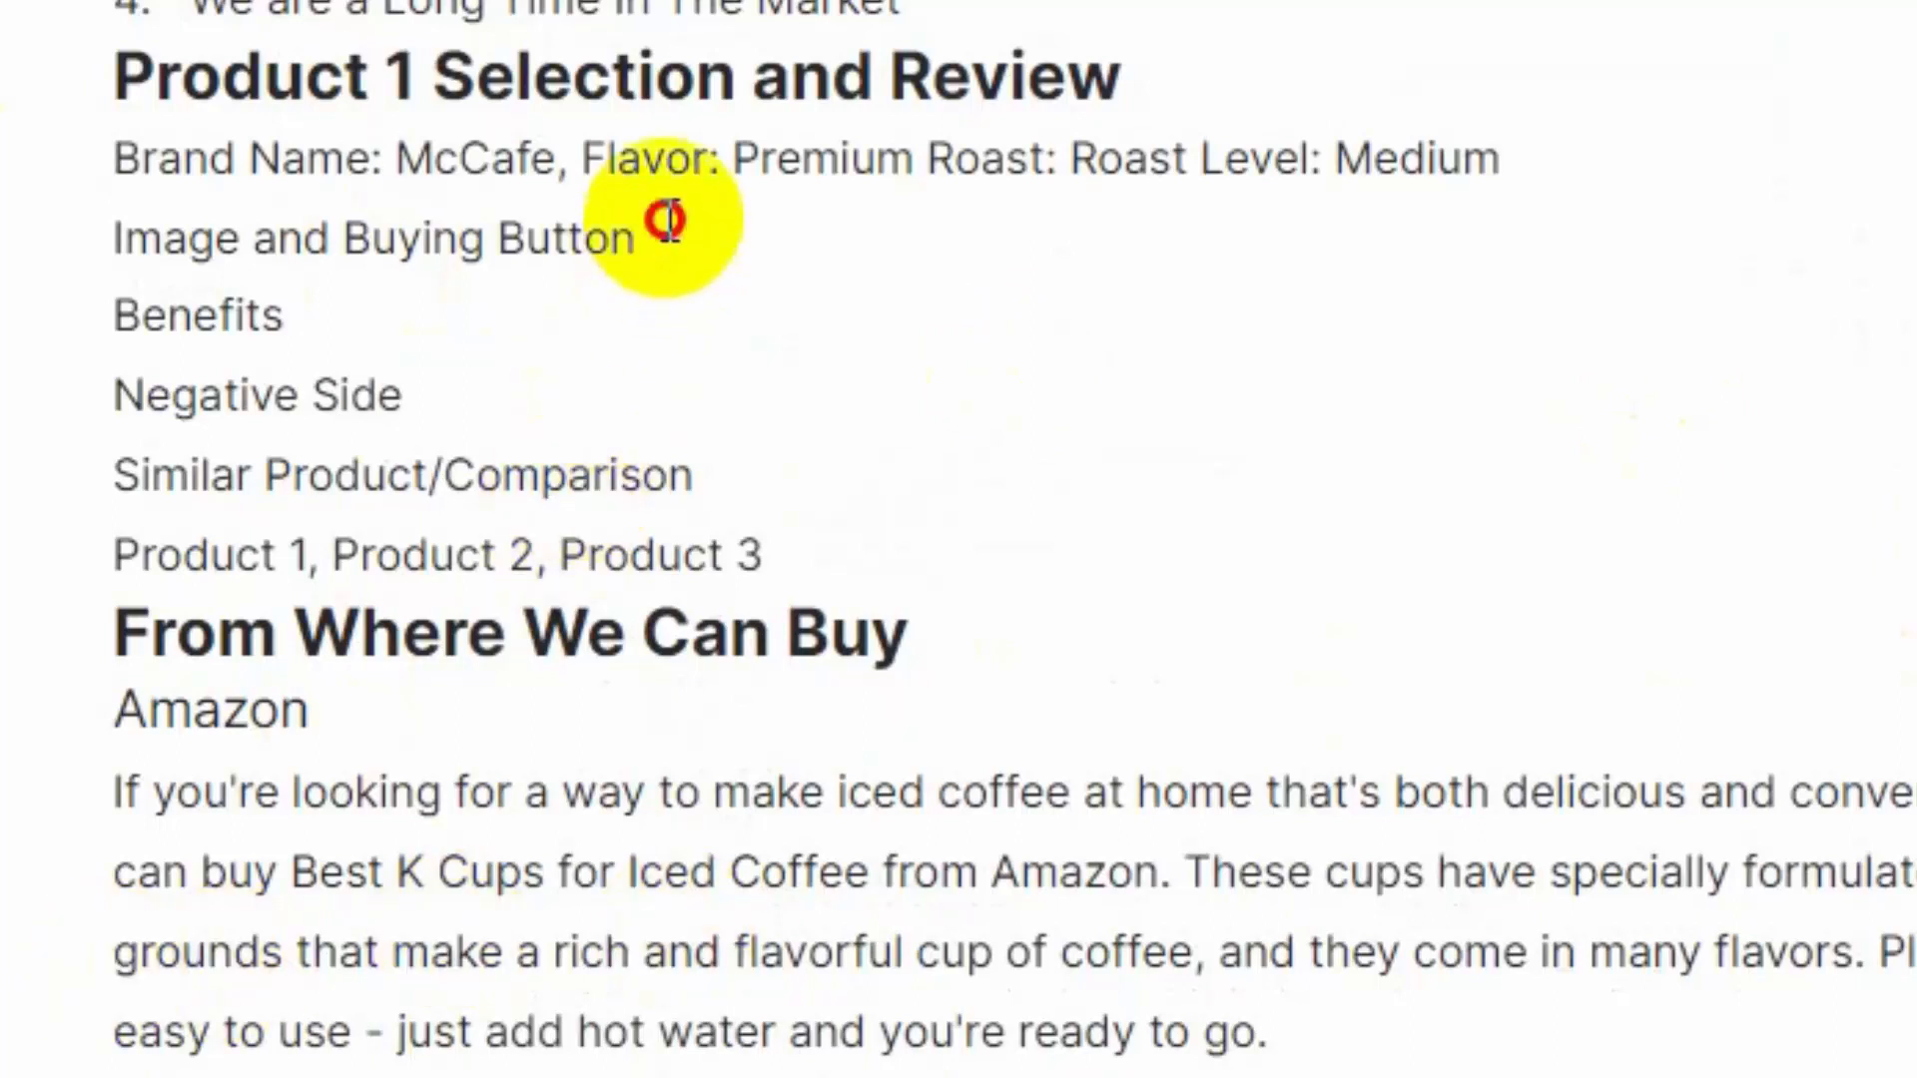
pyautogui.moveTo(663, 223); pyautogui.dragTo(87, 219)
pyautogui.click(451, 128)
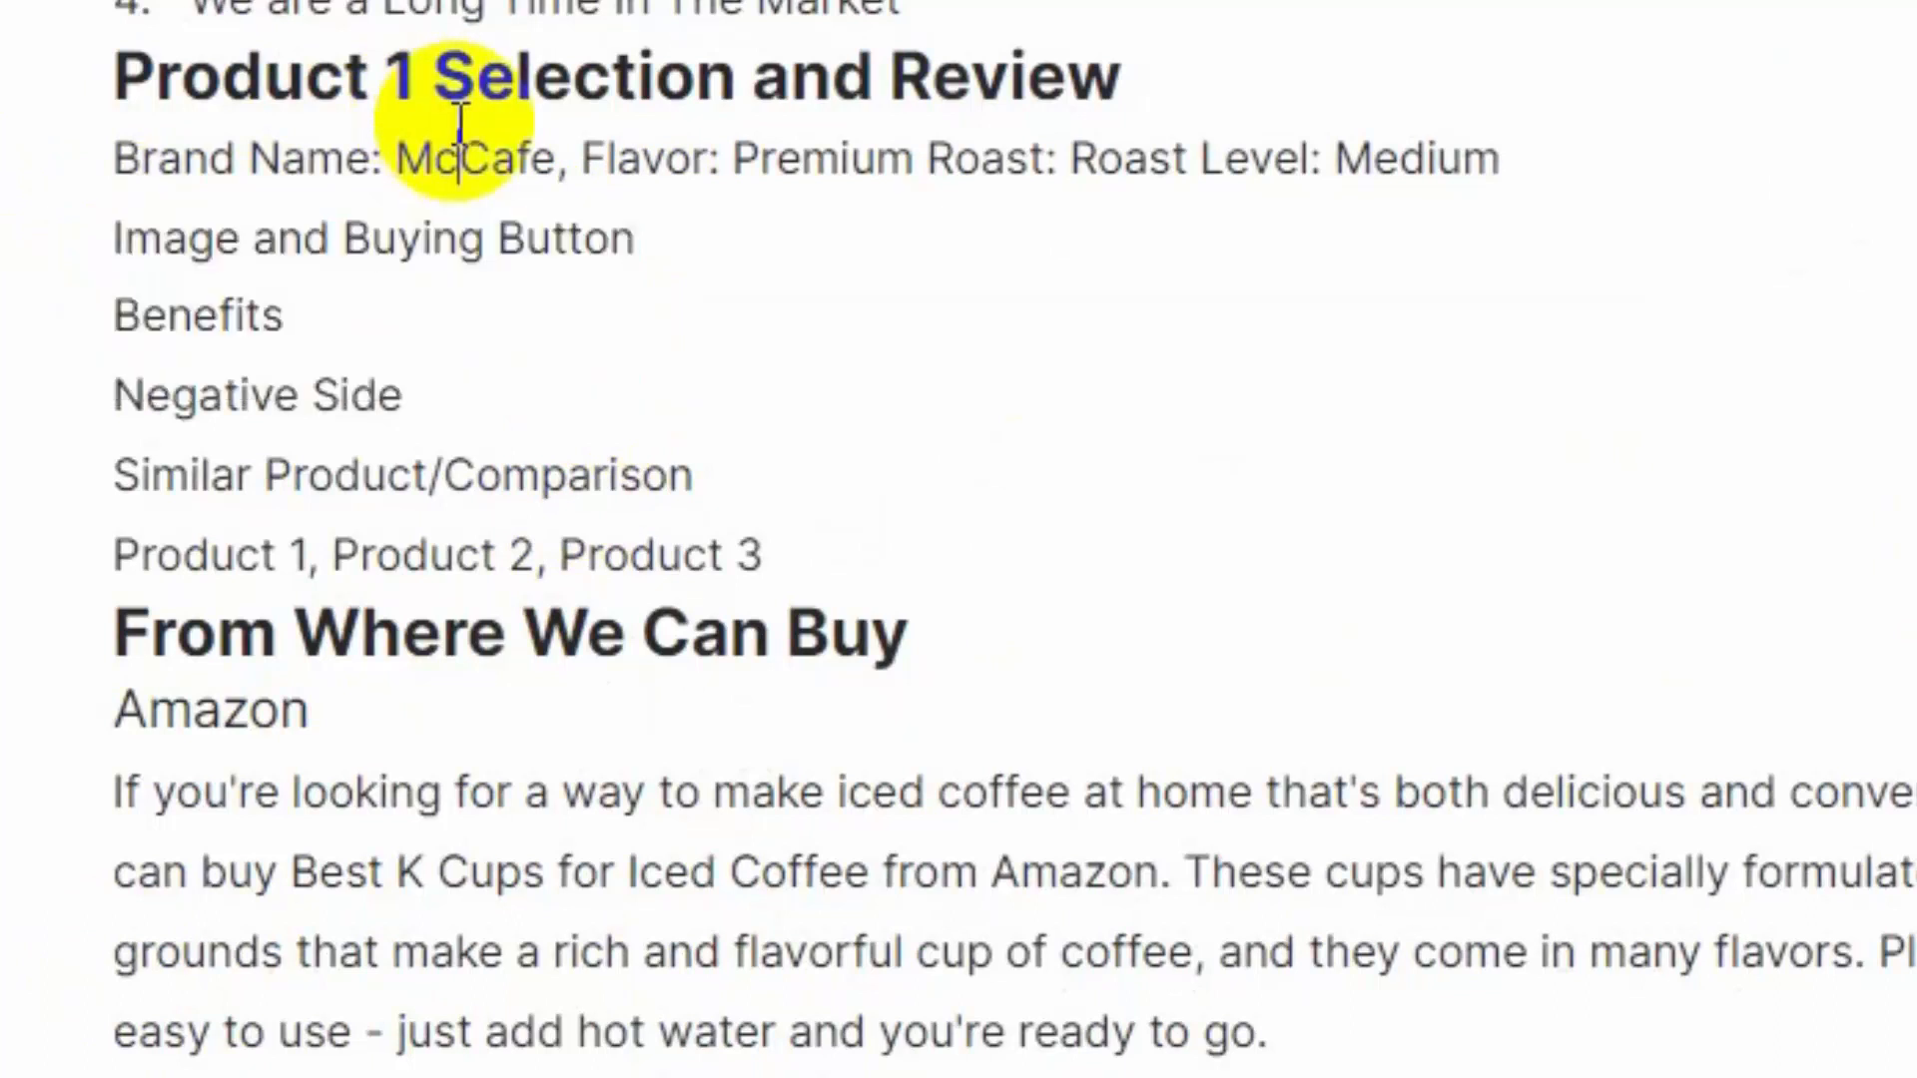
pyautogui.moveTo(689, 235); pyautogui.dragTo(21, 238)
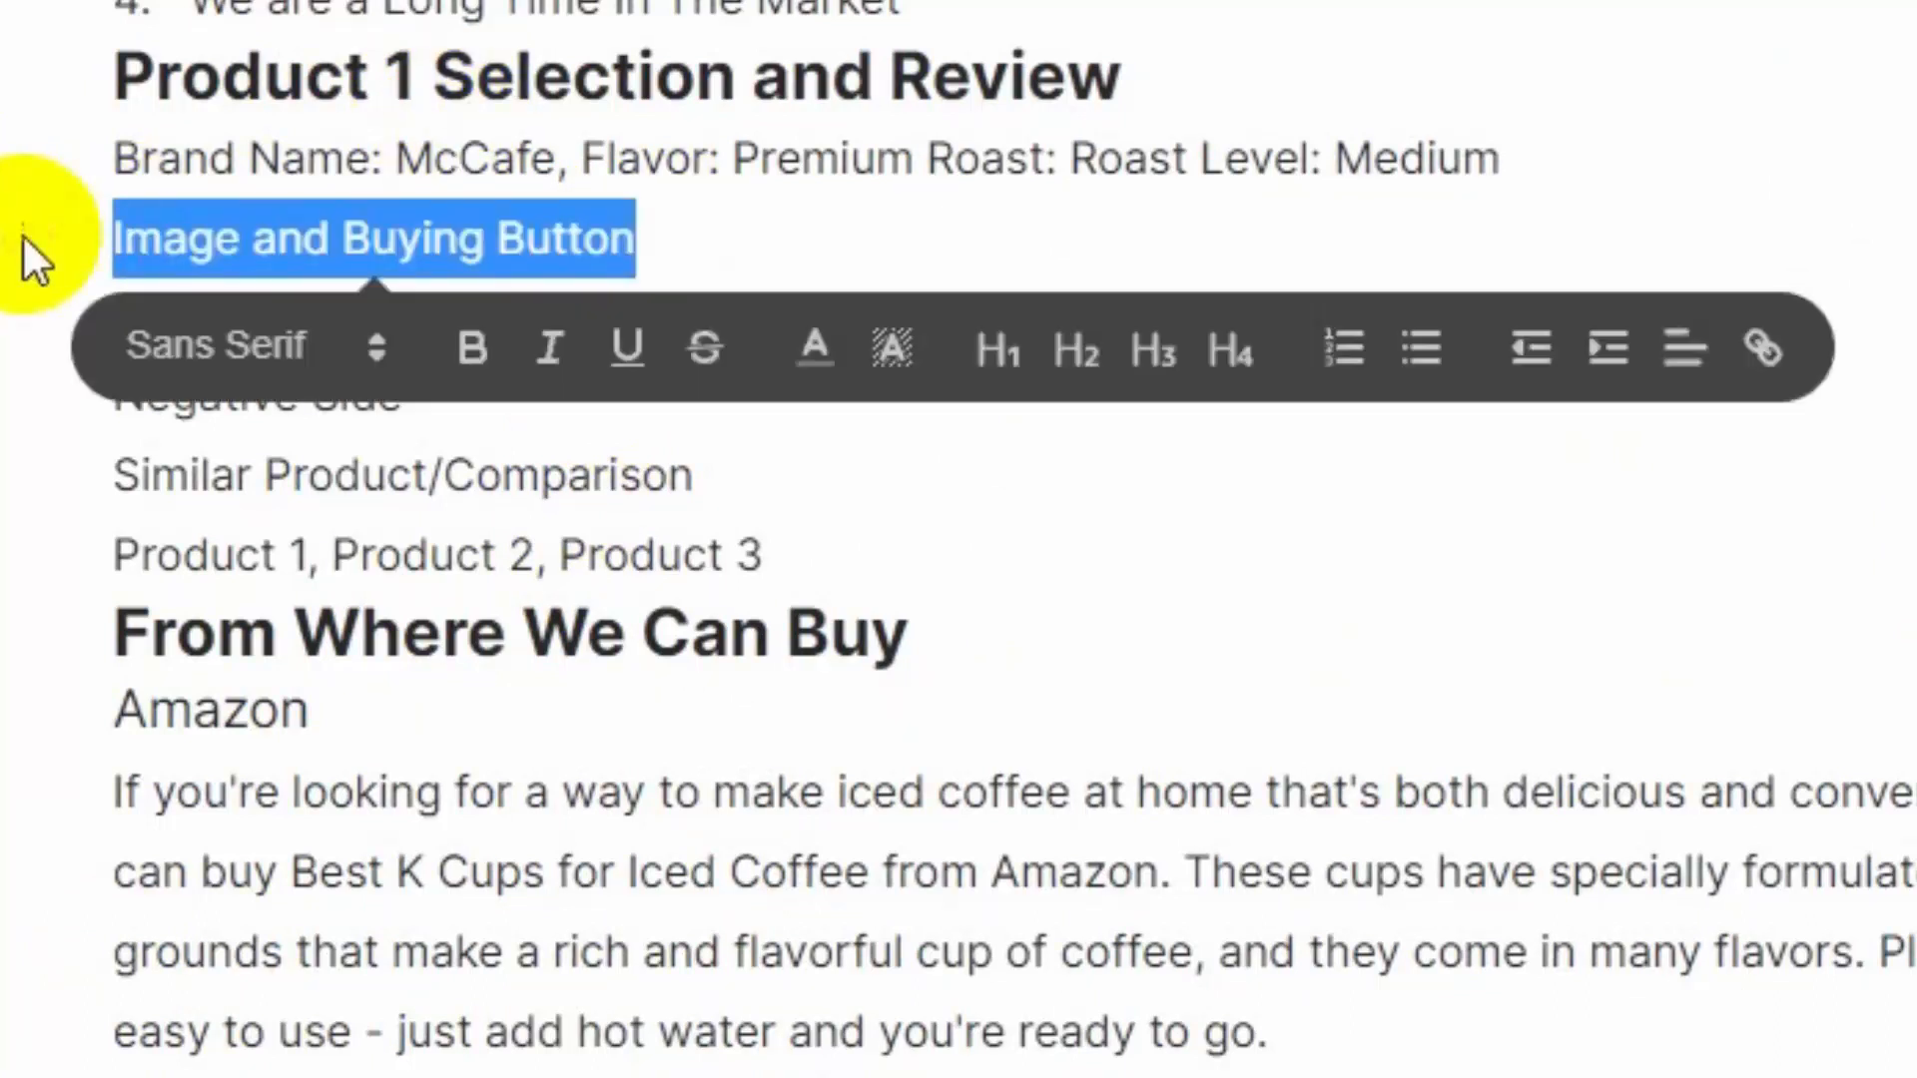
pyautogui.click(442, 162)
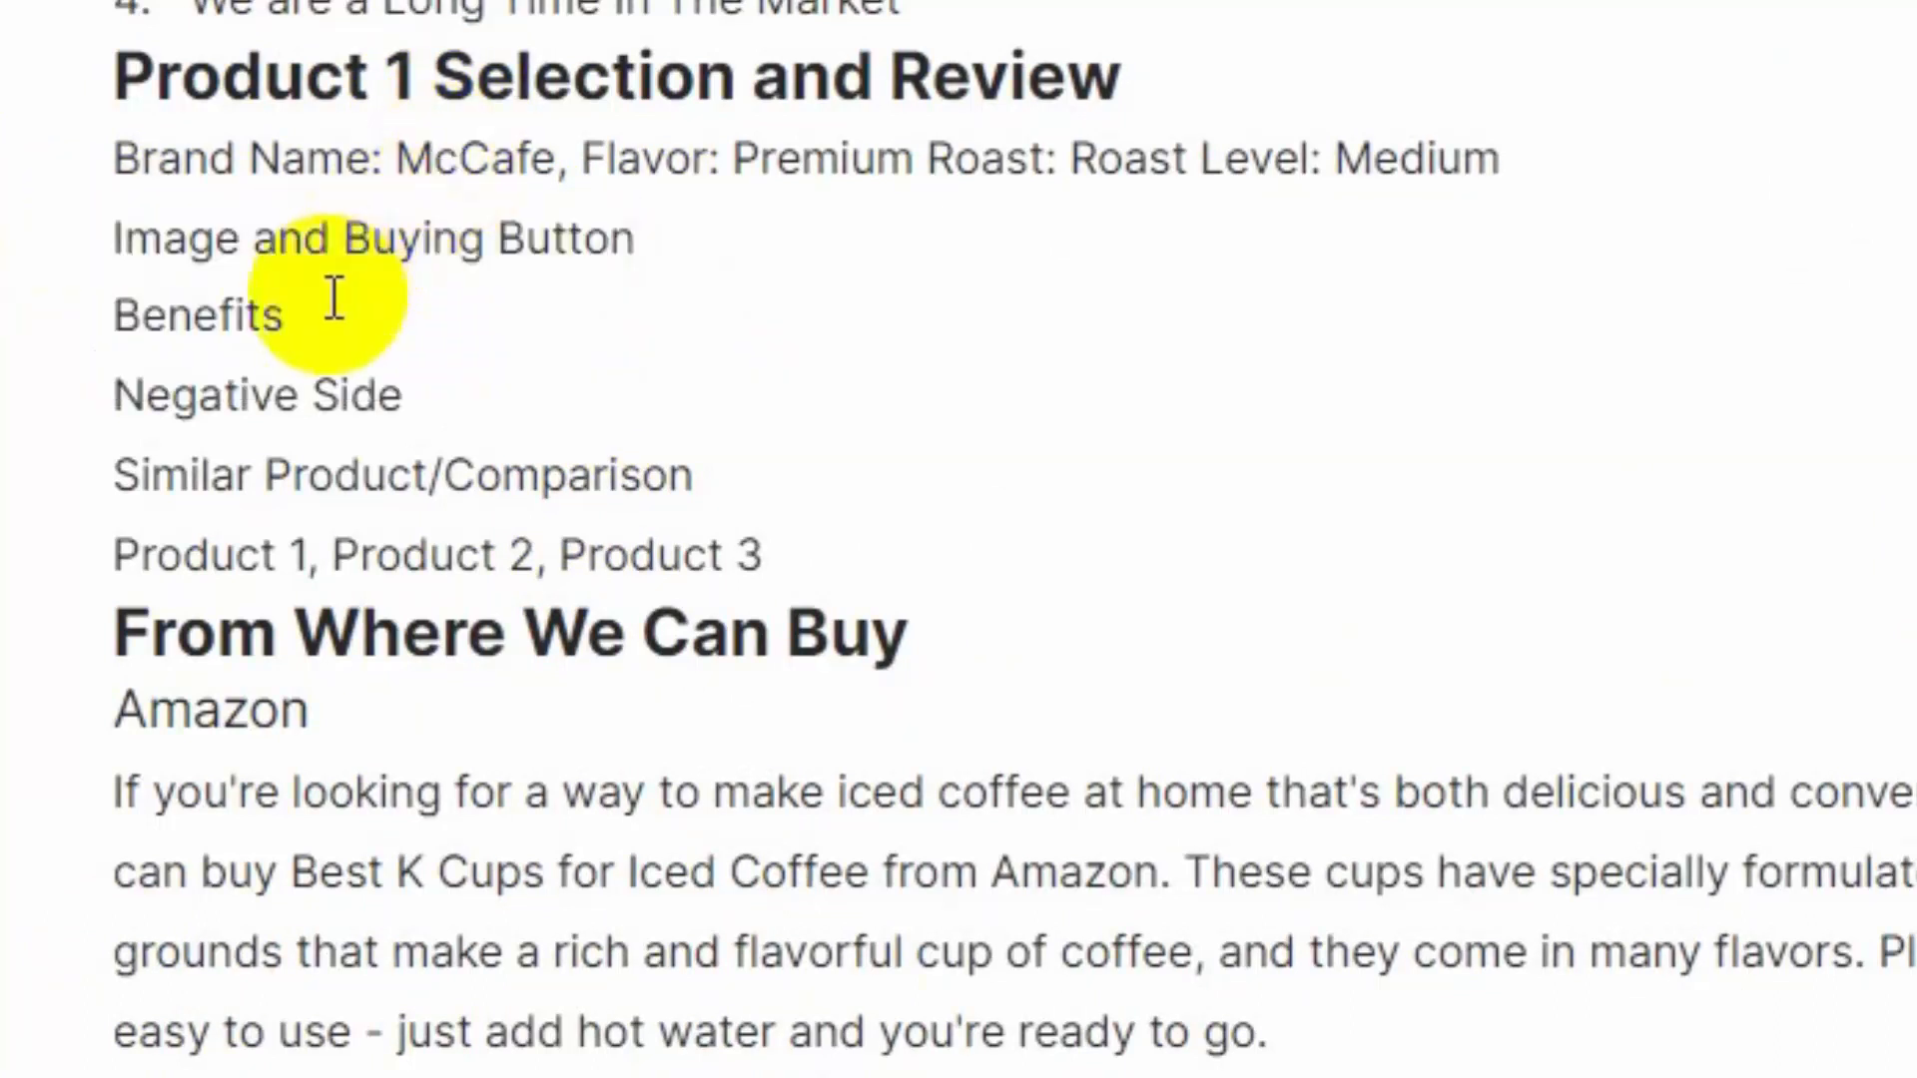
pyautogui.click(335, 299)
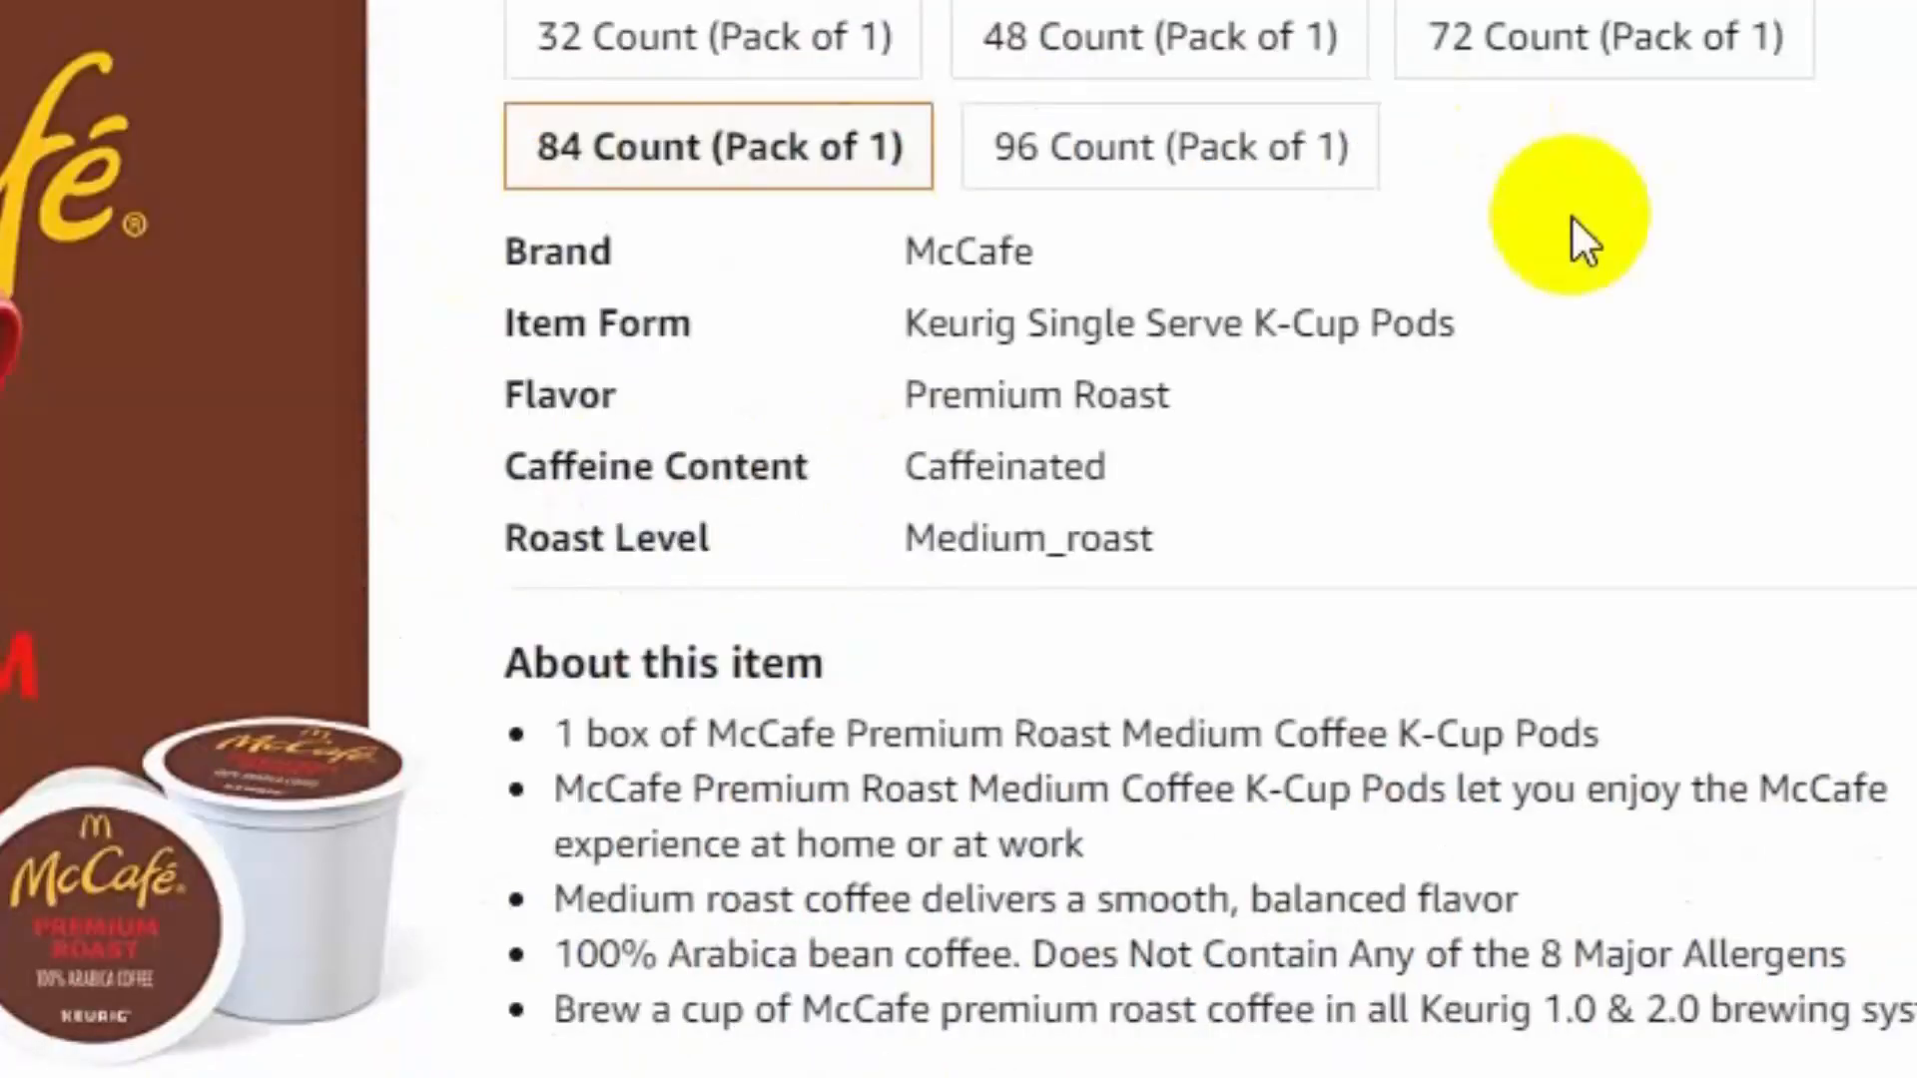
# Switch to the Amazon McCafe product page, open its customer reviews and filter them to "5 star only".
pyautogui.scroll(-4, 1798, 240)
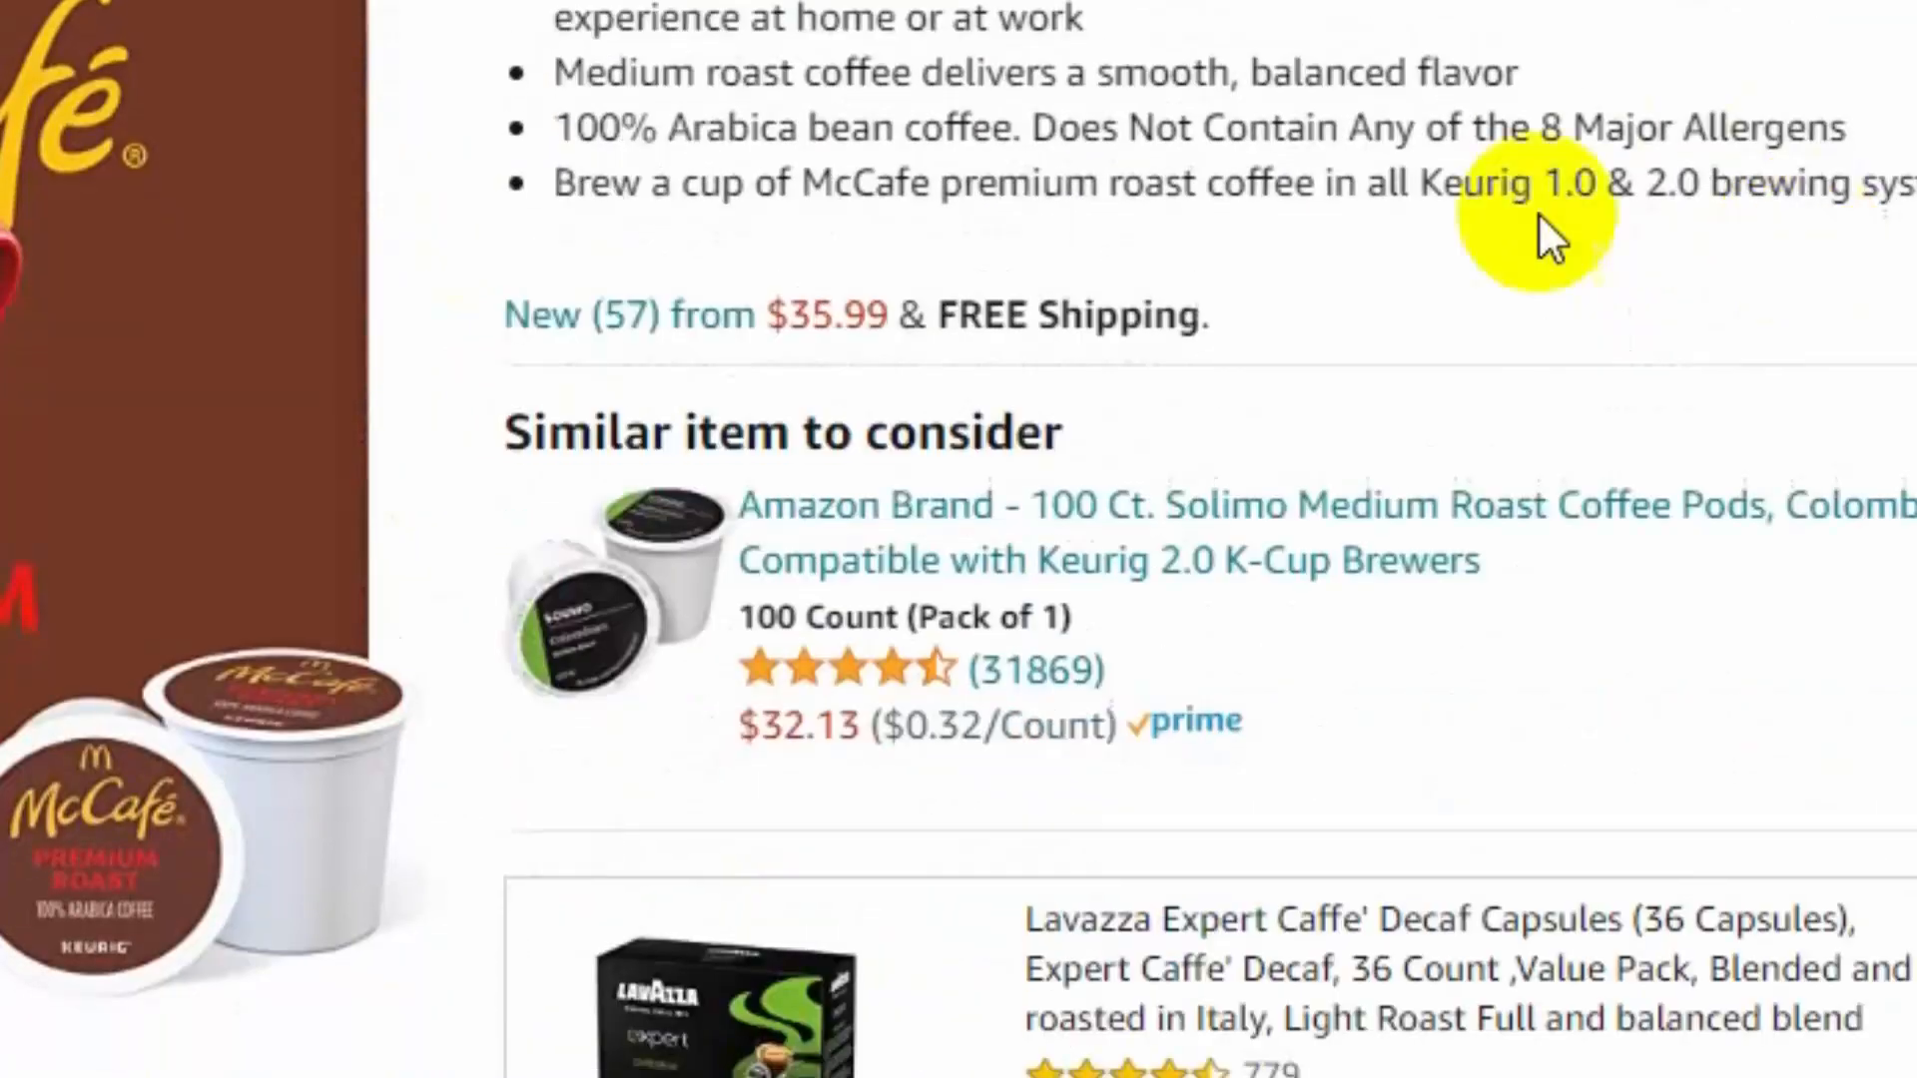
pyautogui.scroll(3, 1883, 321)
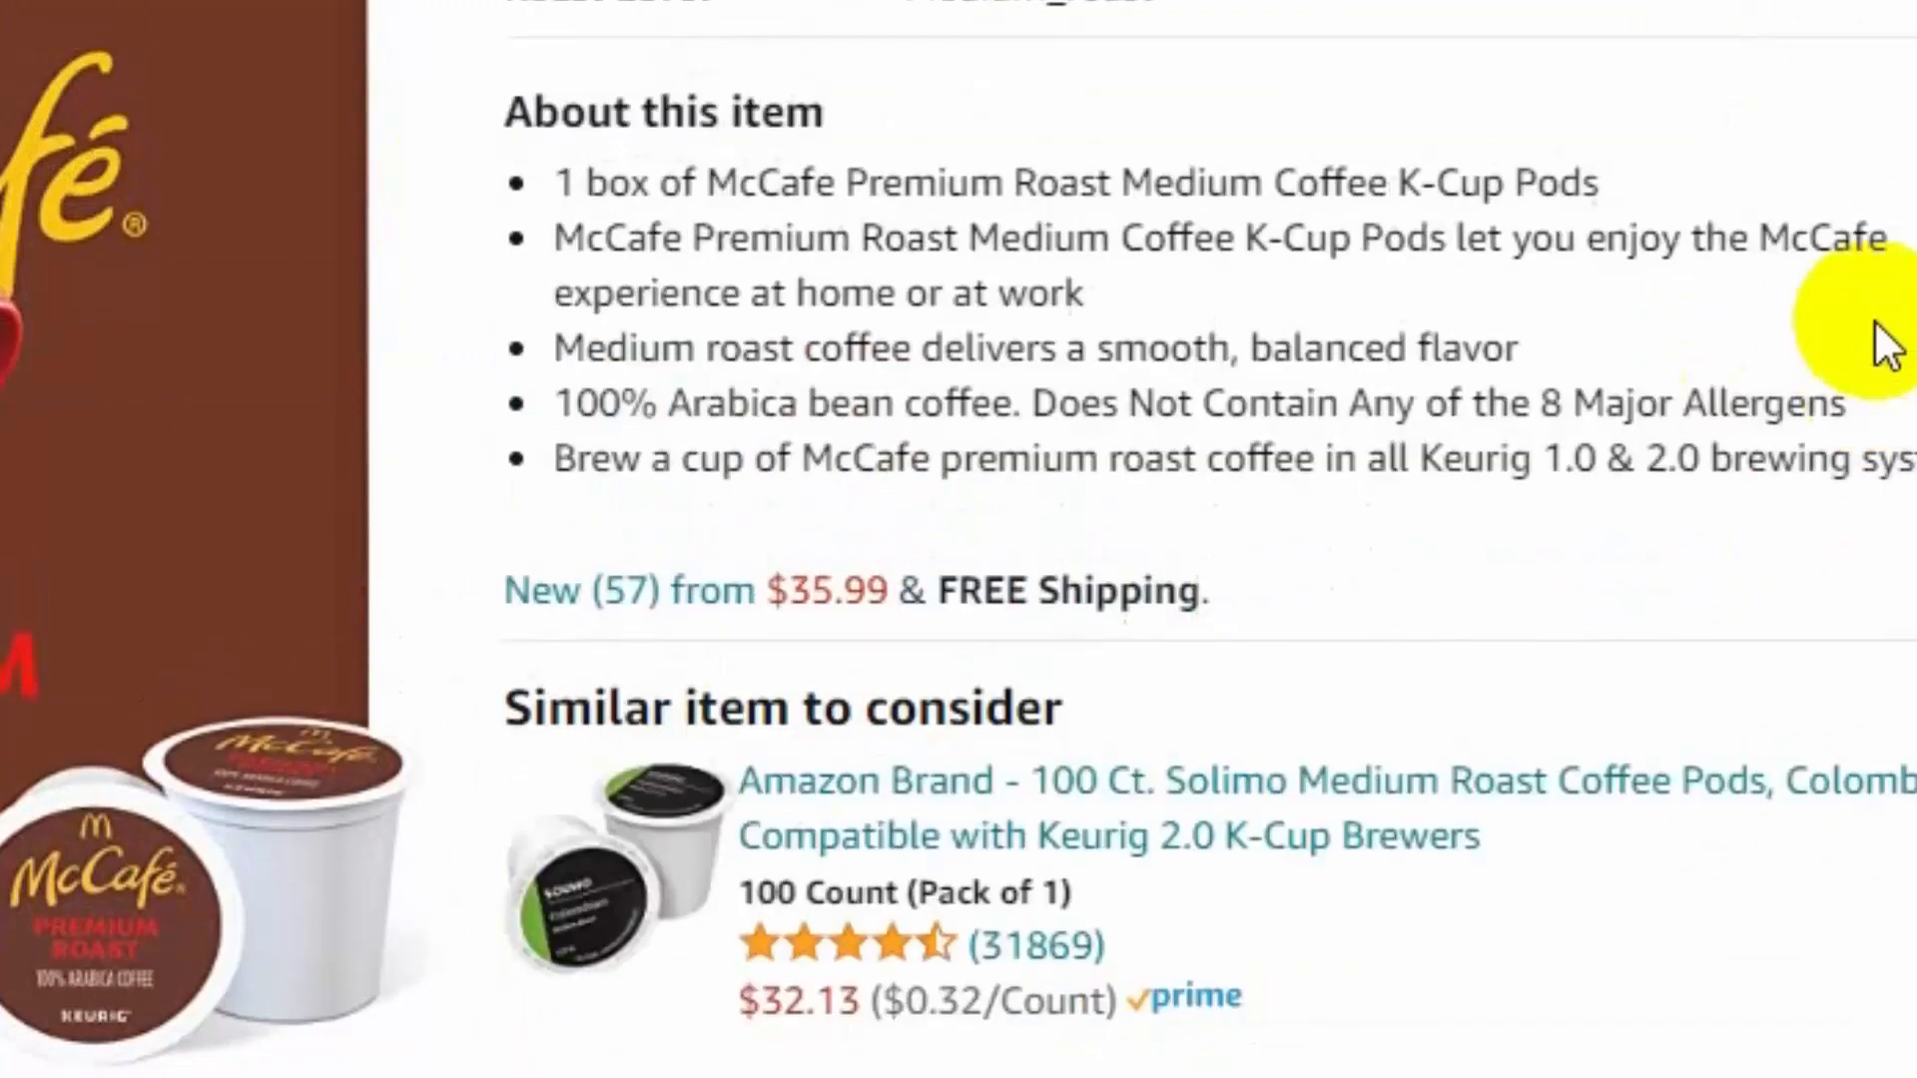
pyautogui.scroll(-20, 958, 539)
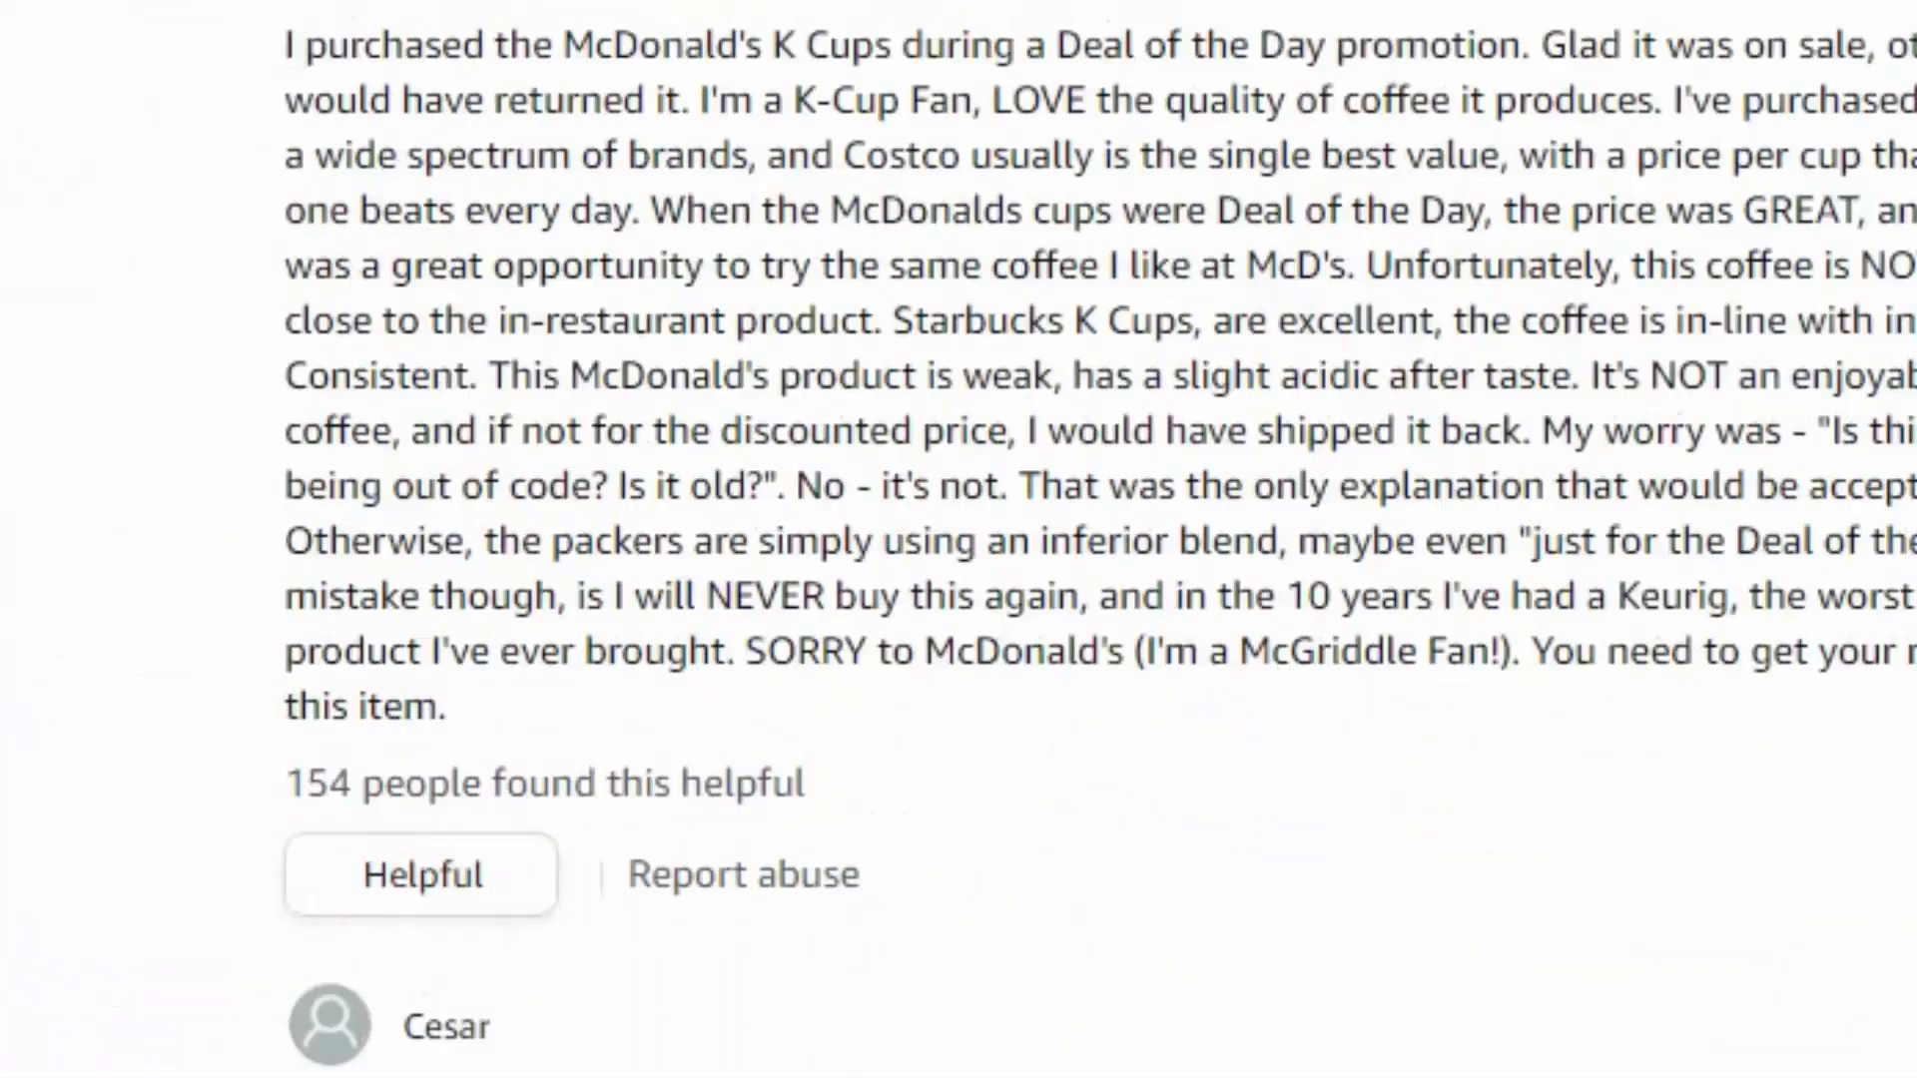
pyautogui.scroll(-3, 942, 384)
pyautogui.scroll(20, 943, 385)
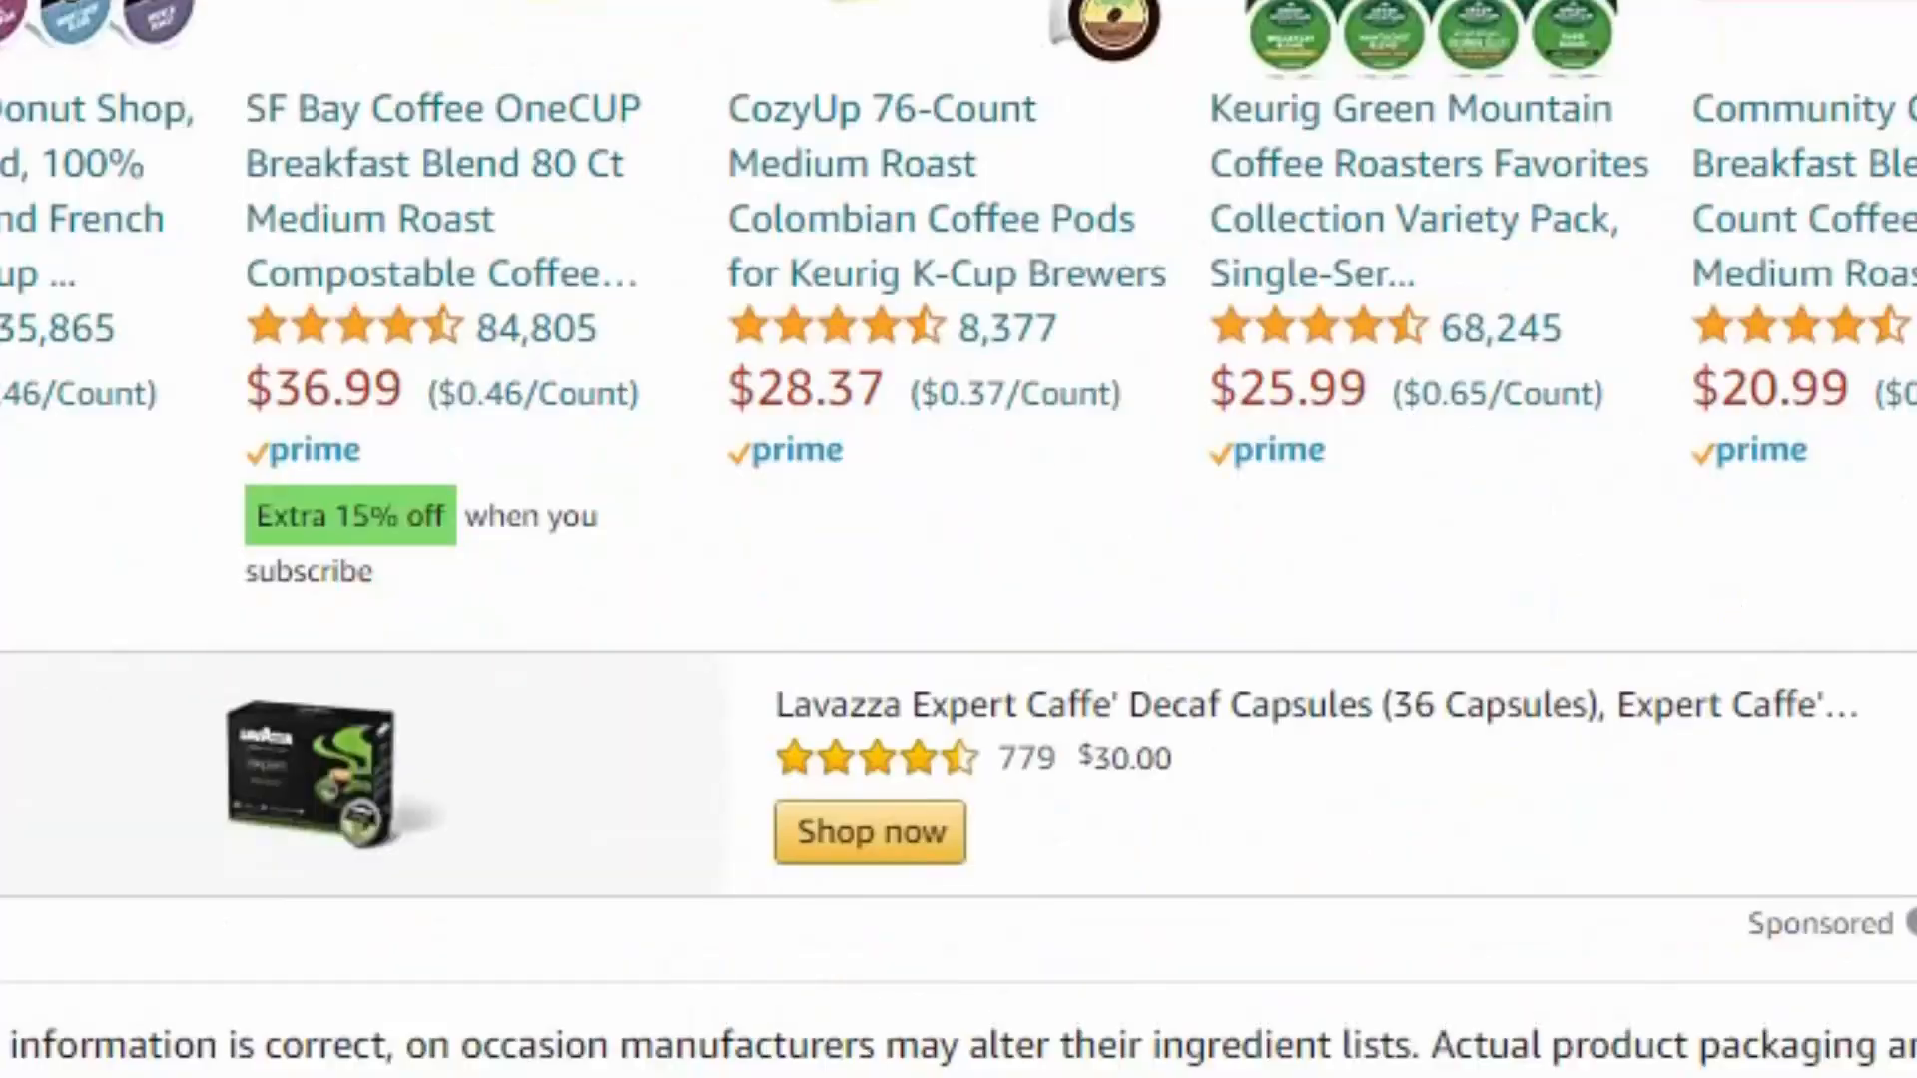
pyautogui.scroll(15, 942, 399)
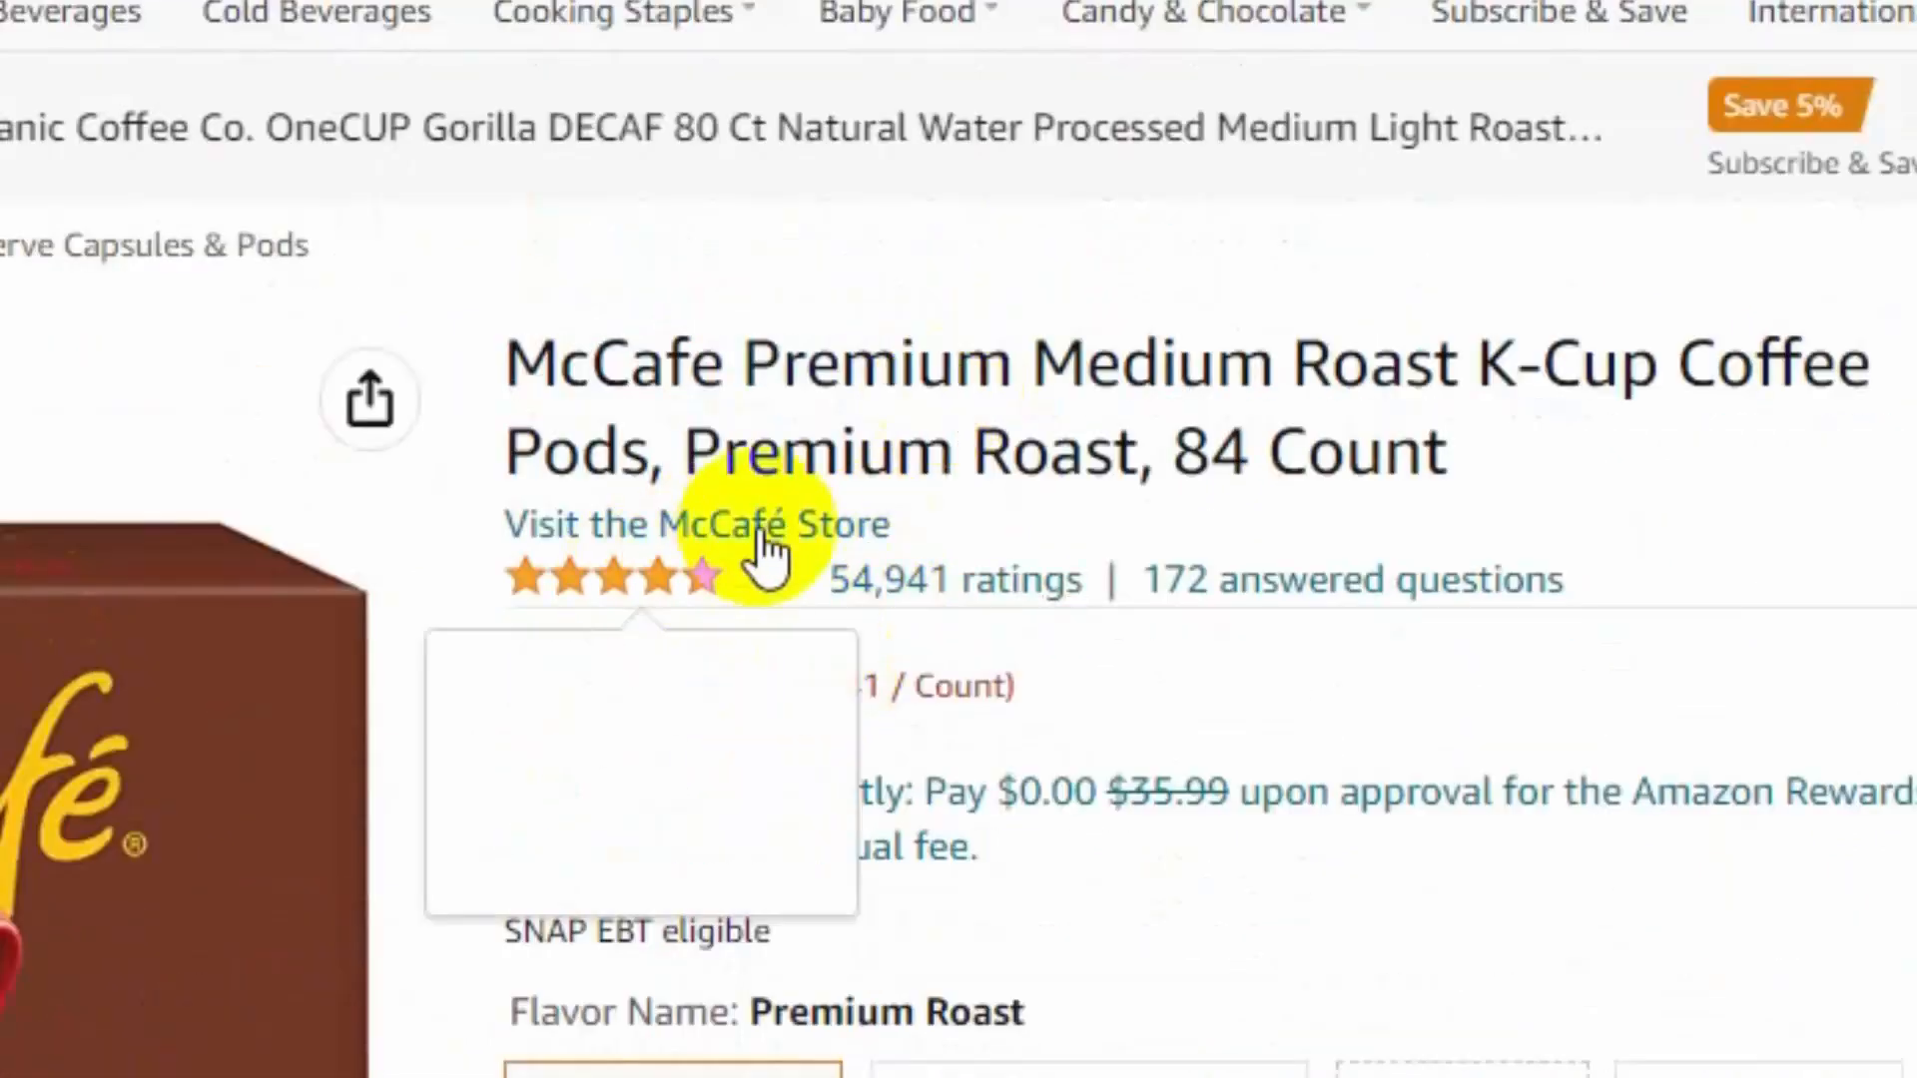
pyautogui.click(968, 599)
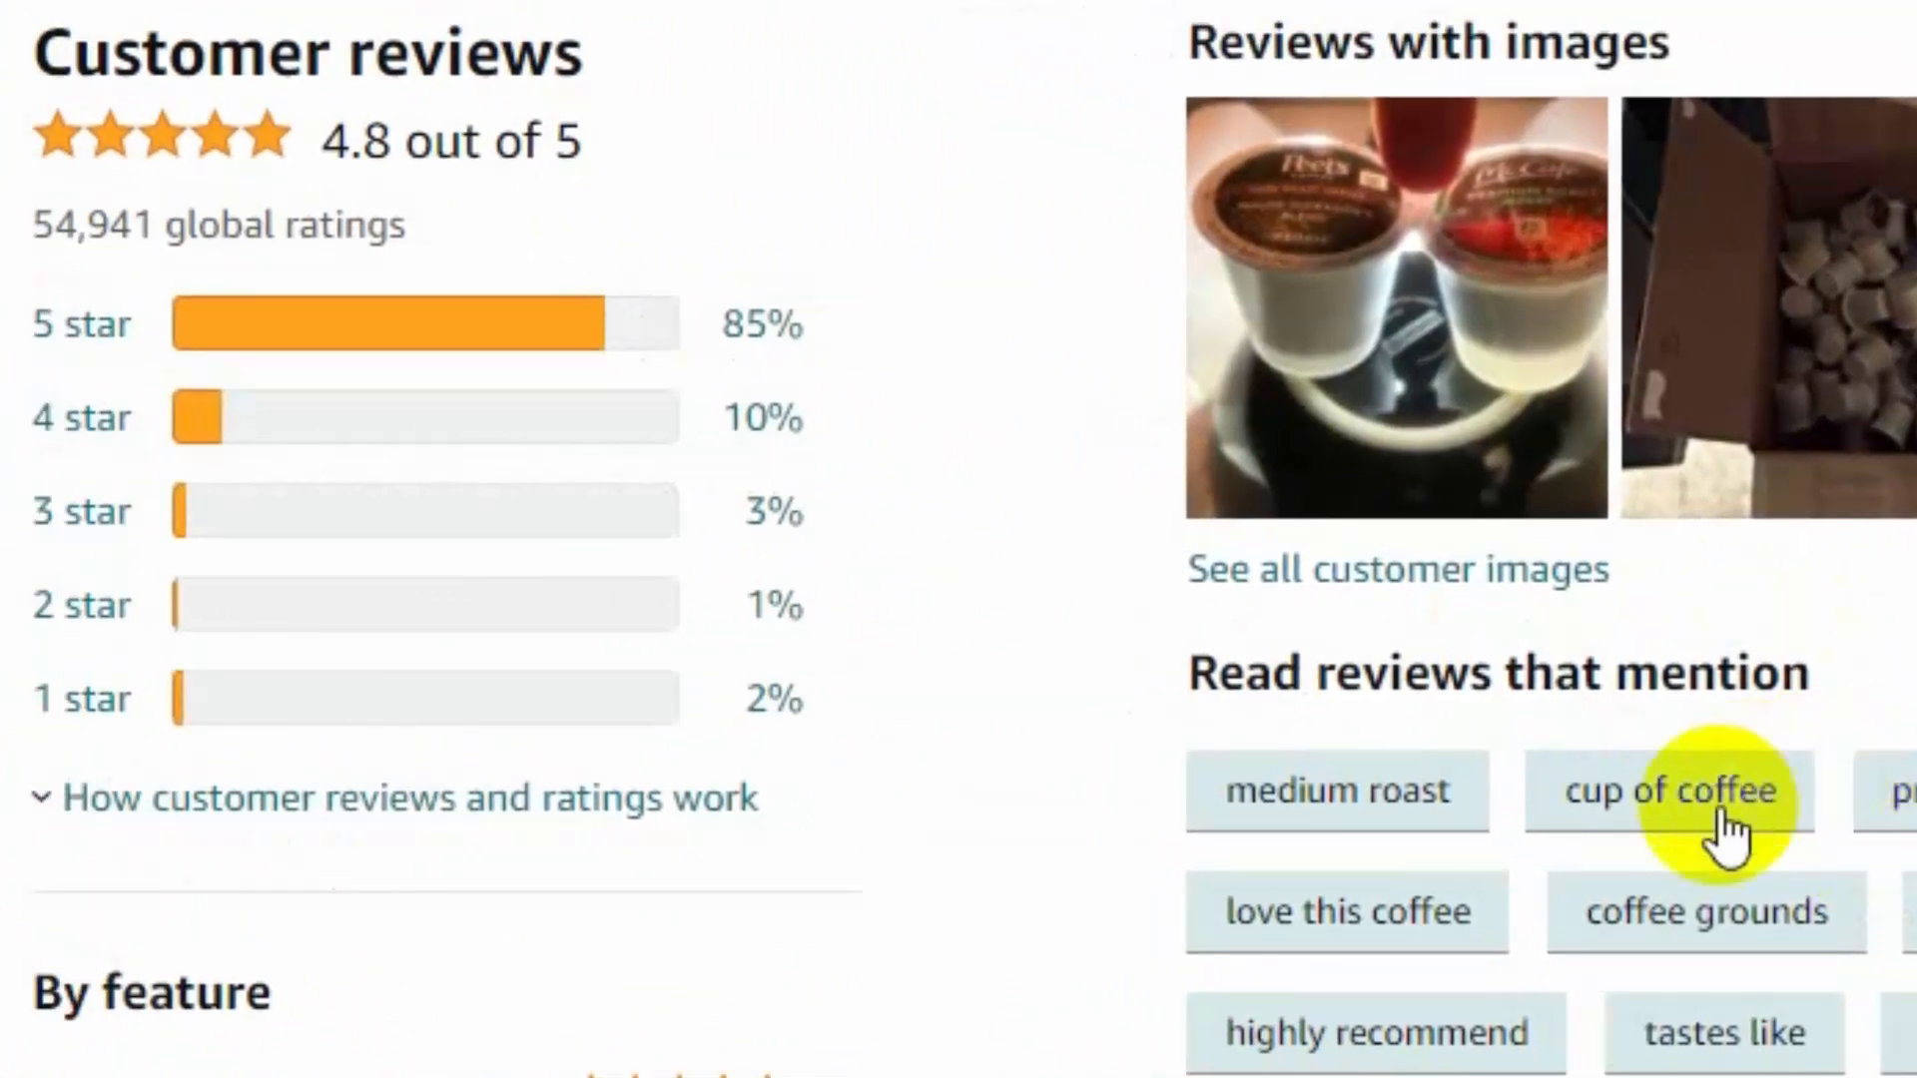
pyautogui.scroll(-5, 1697, 879)
pyautogui.scroll(5, 998, 948)
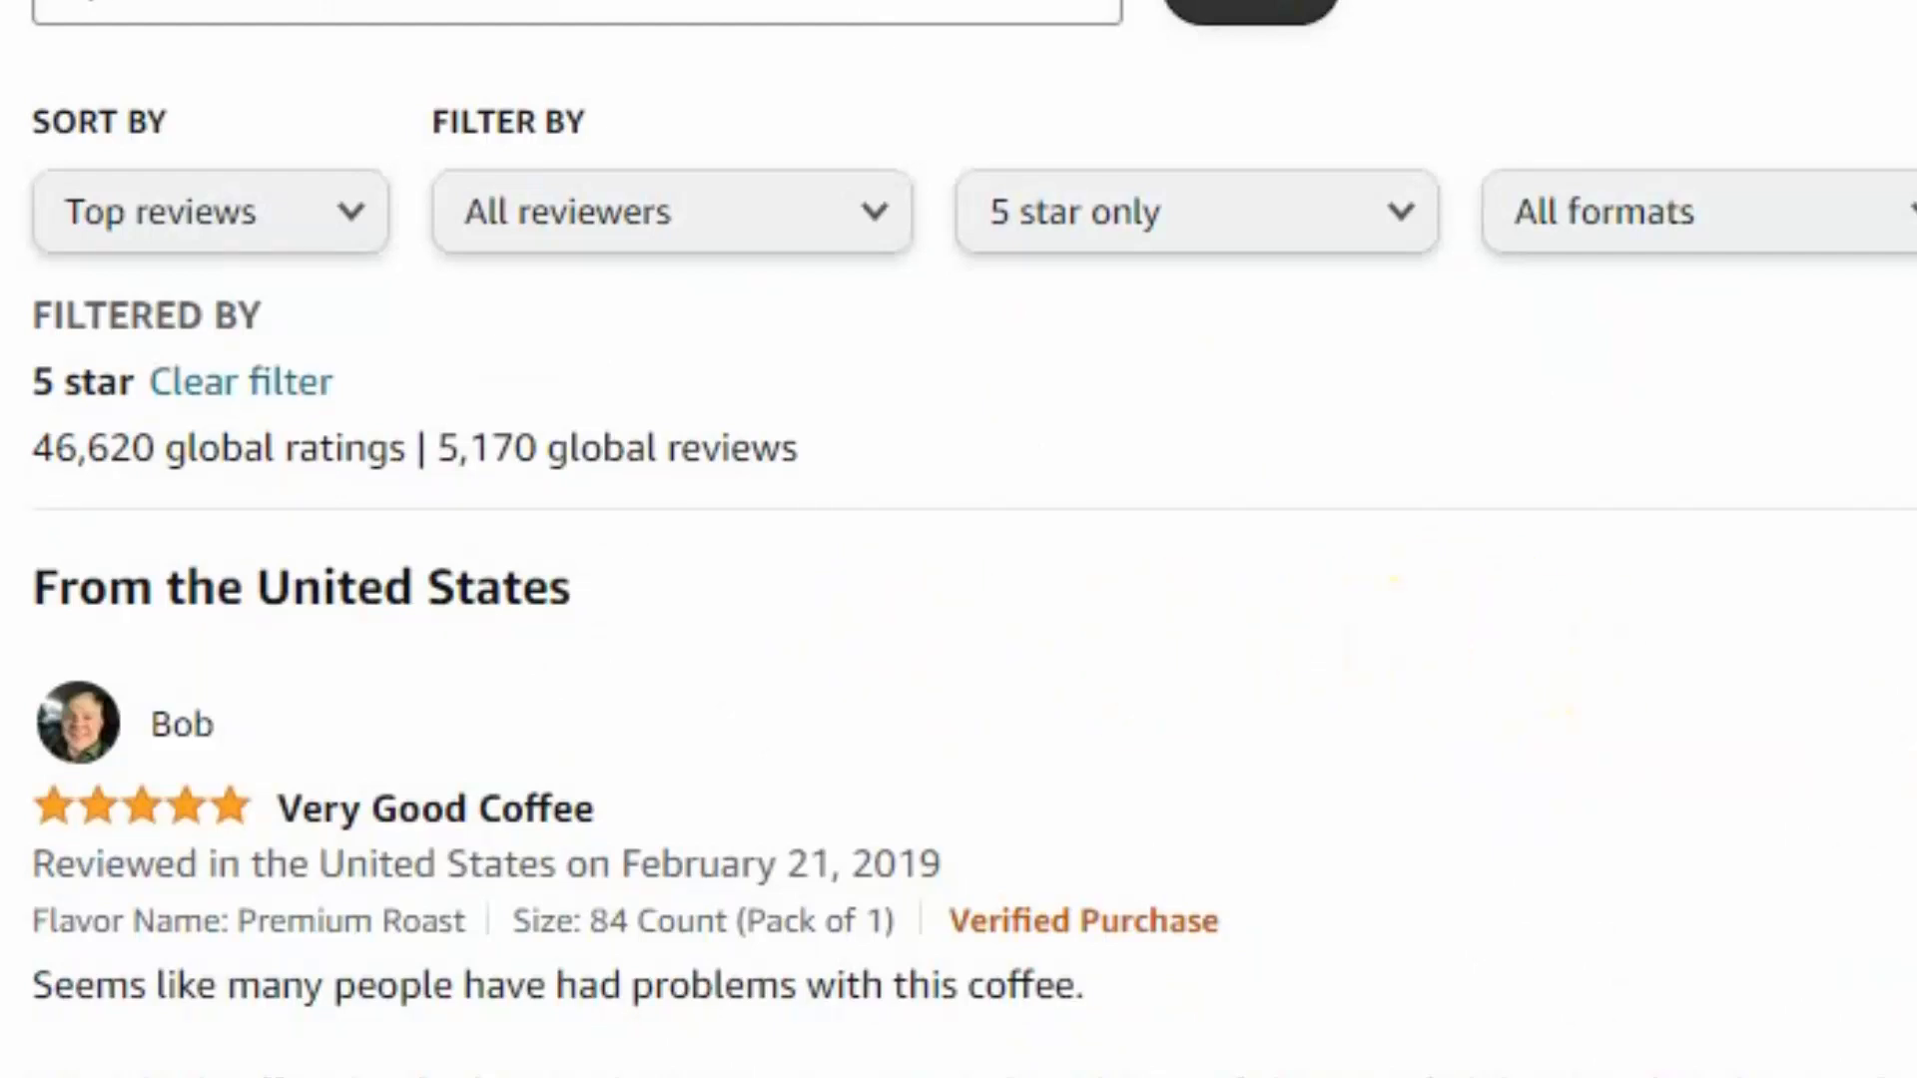
# Copy the five-star review title "Surprisingly good coffee" into the Notepad note, replacing the old product line.
pyautogui.scroll(-1, 1339, 768)
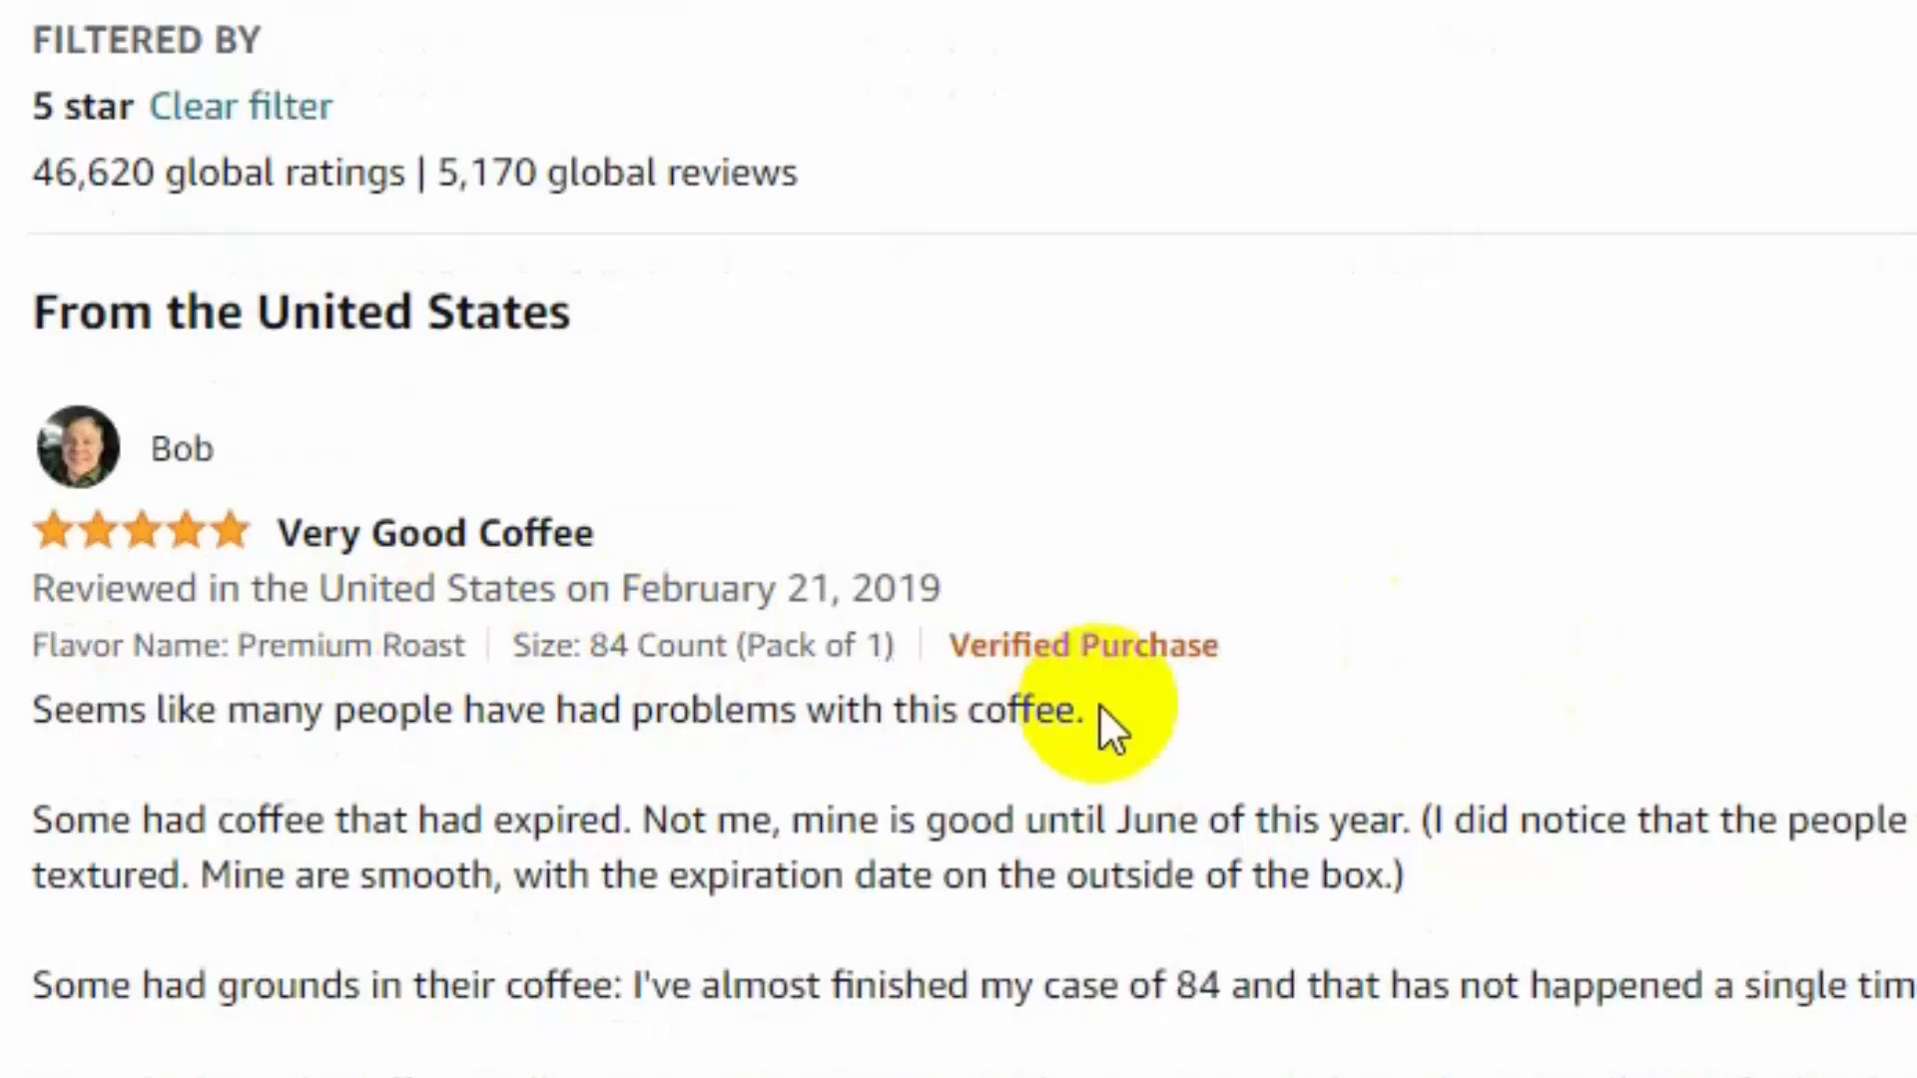
pyautogui.moveTo(655, 535); pyautogui.dragTo(294, 547)
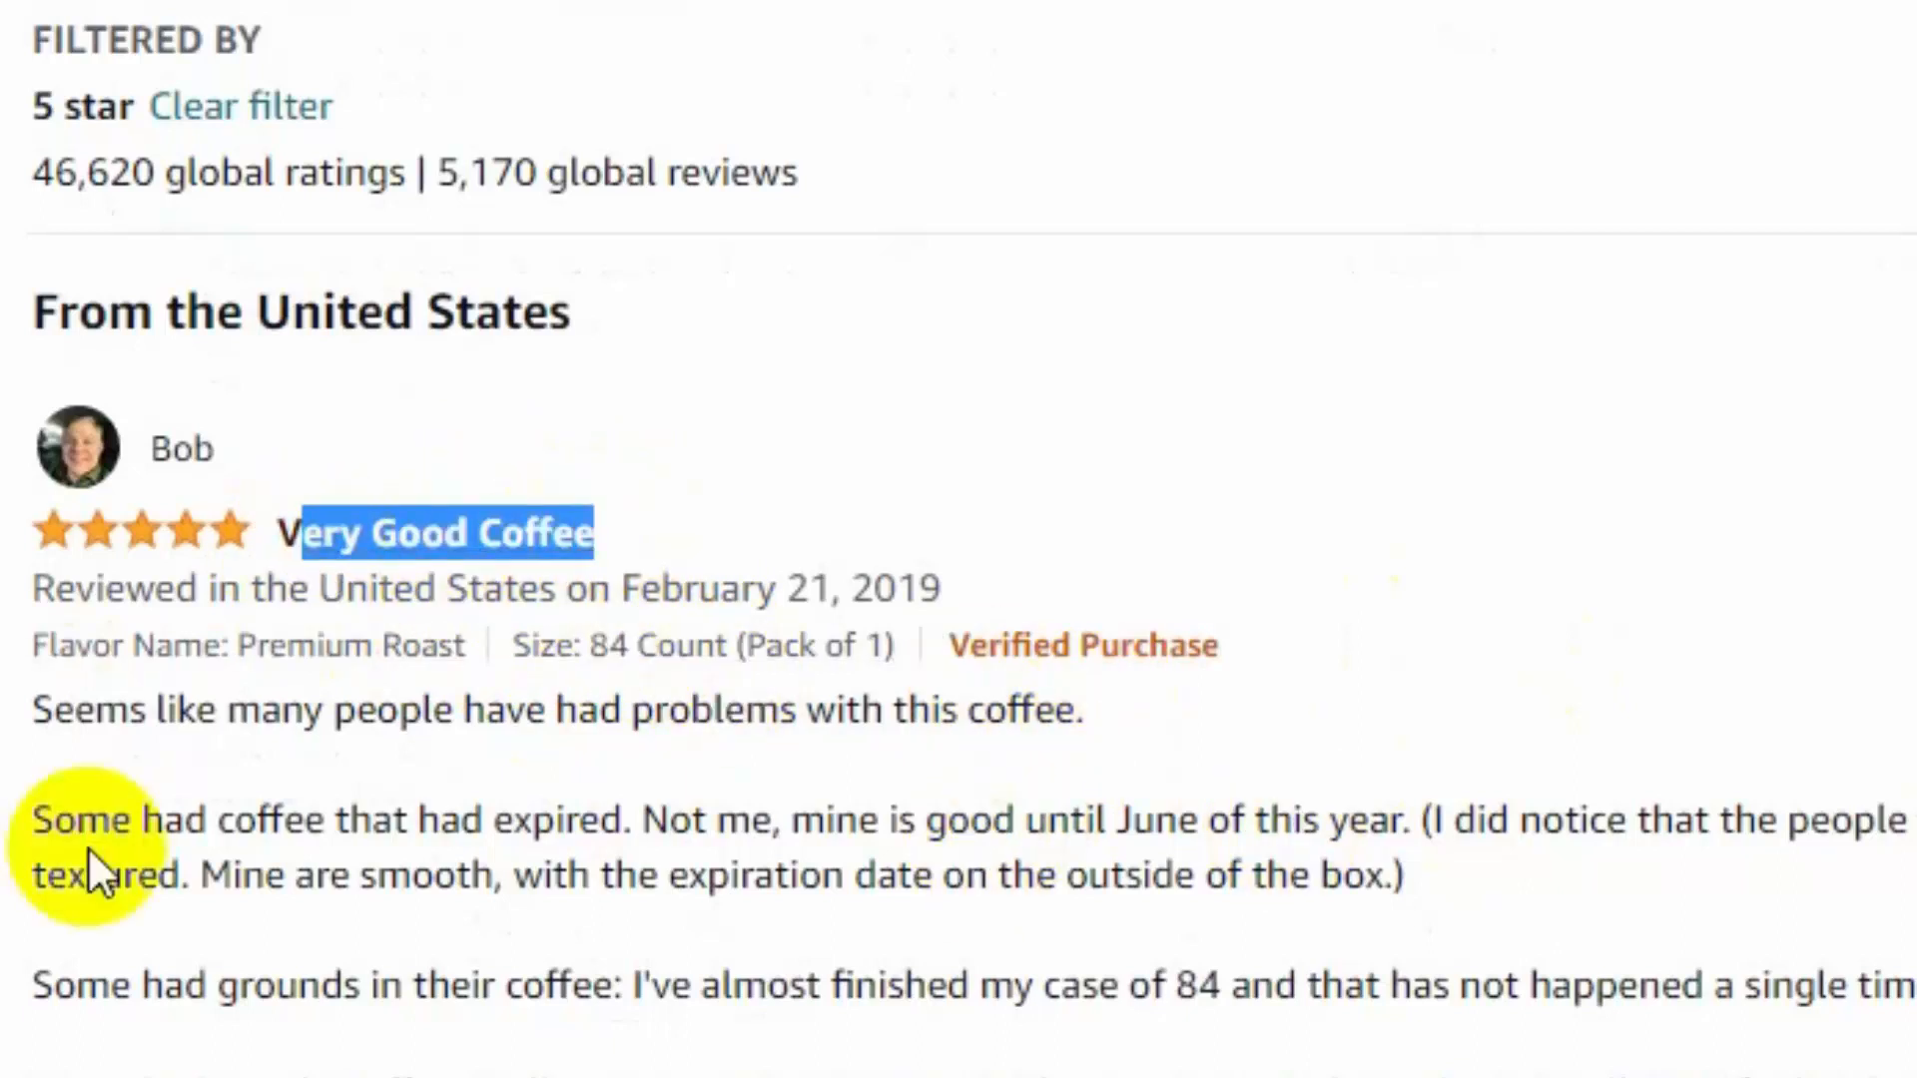
pyautogui.scroll(-5, 950, 868)
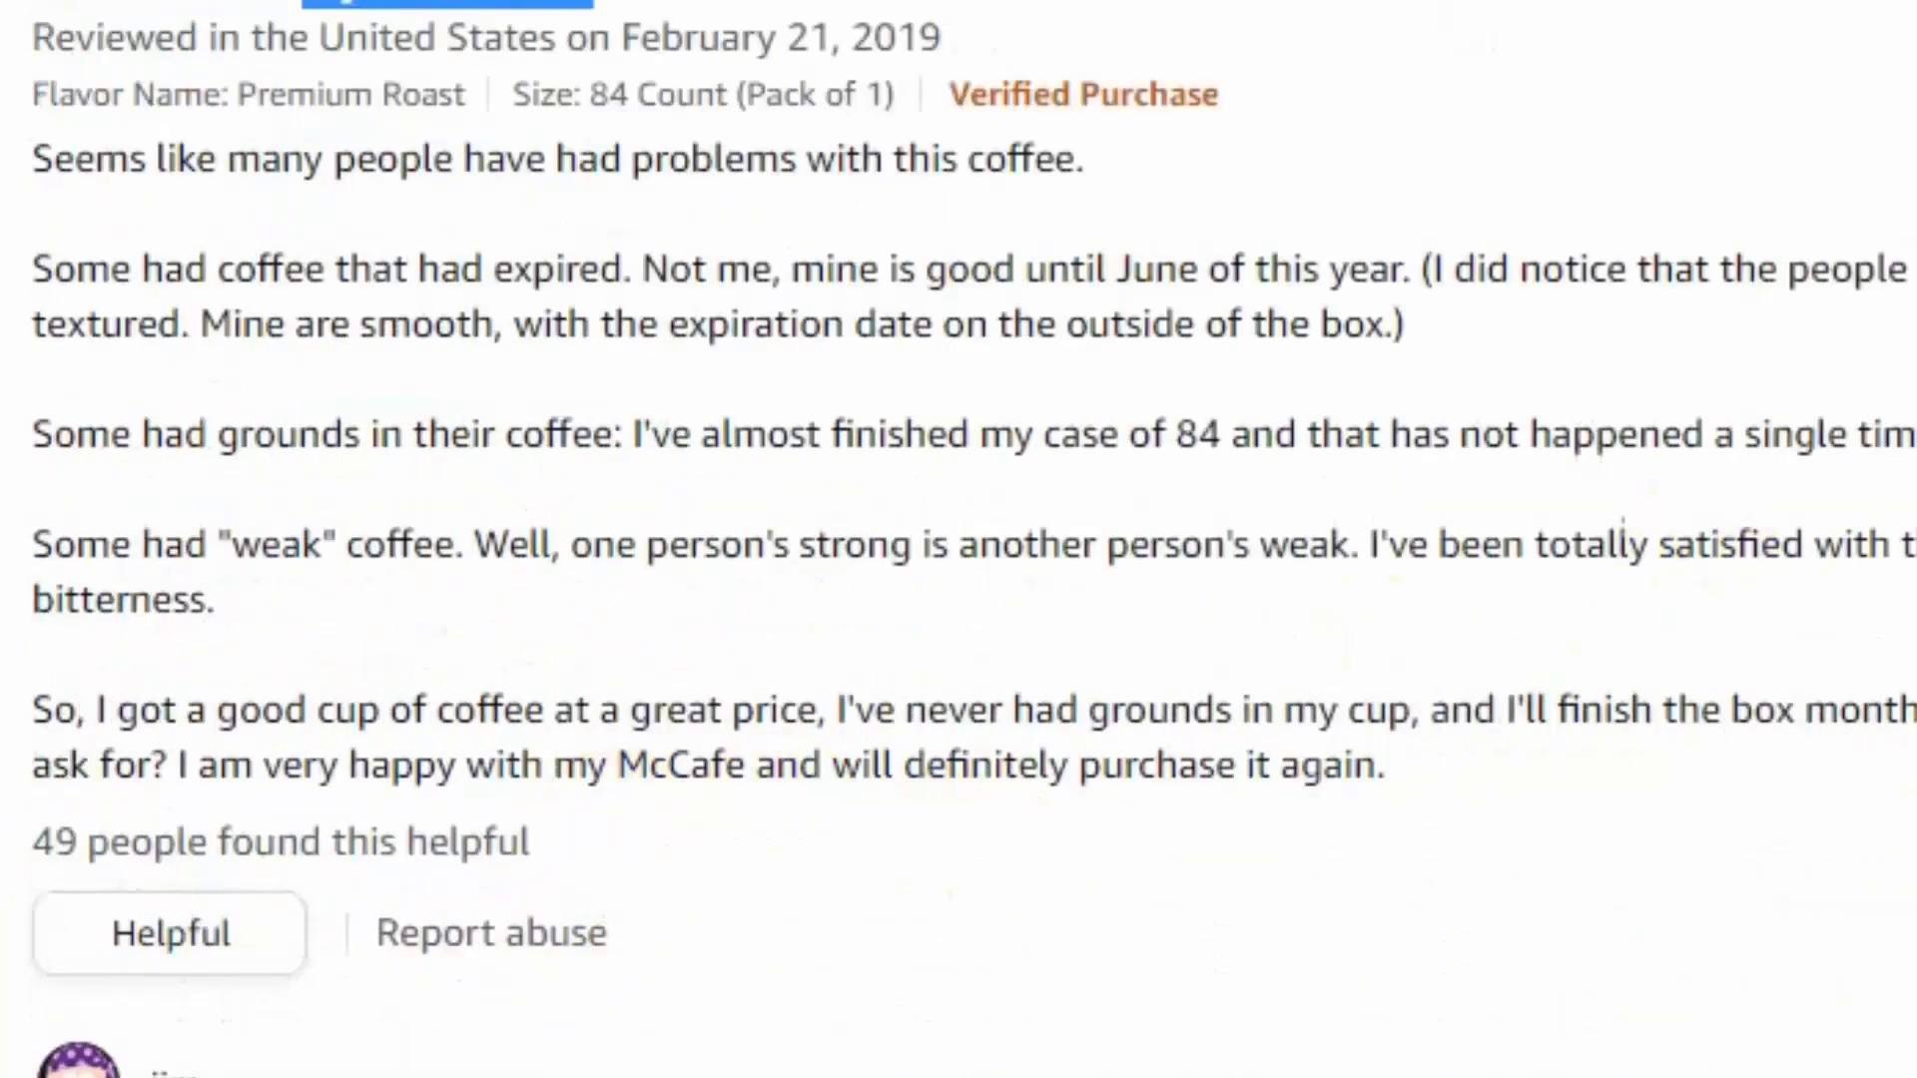
pyautogui.scroll(-7, 684, 548)
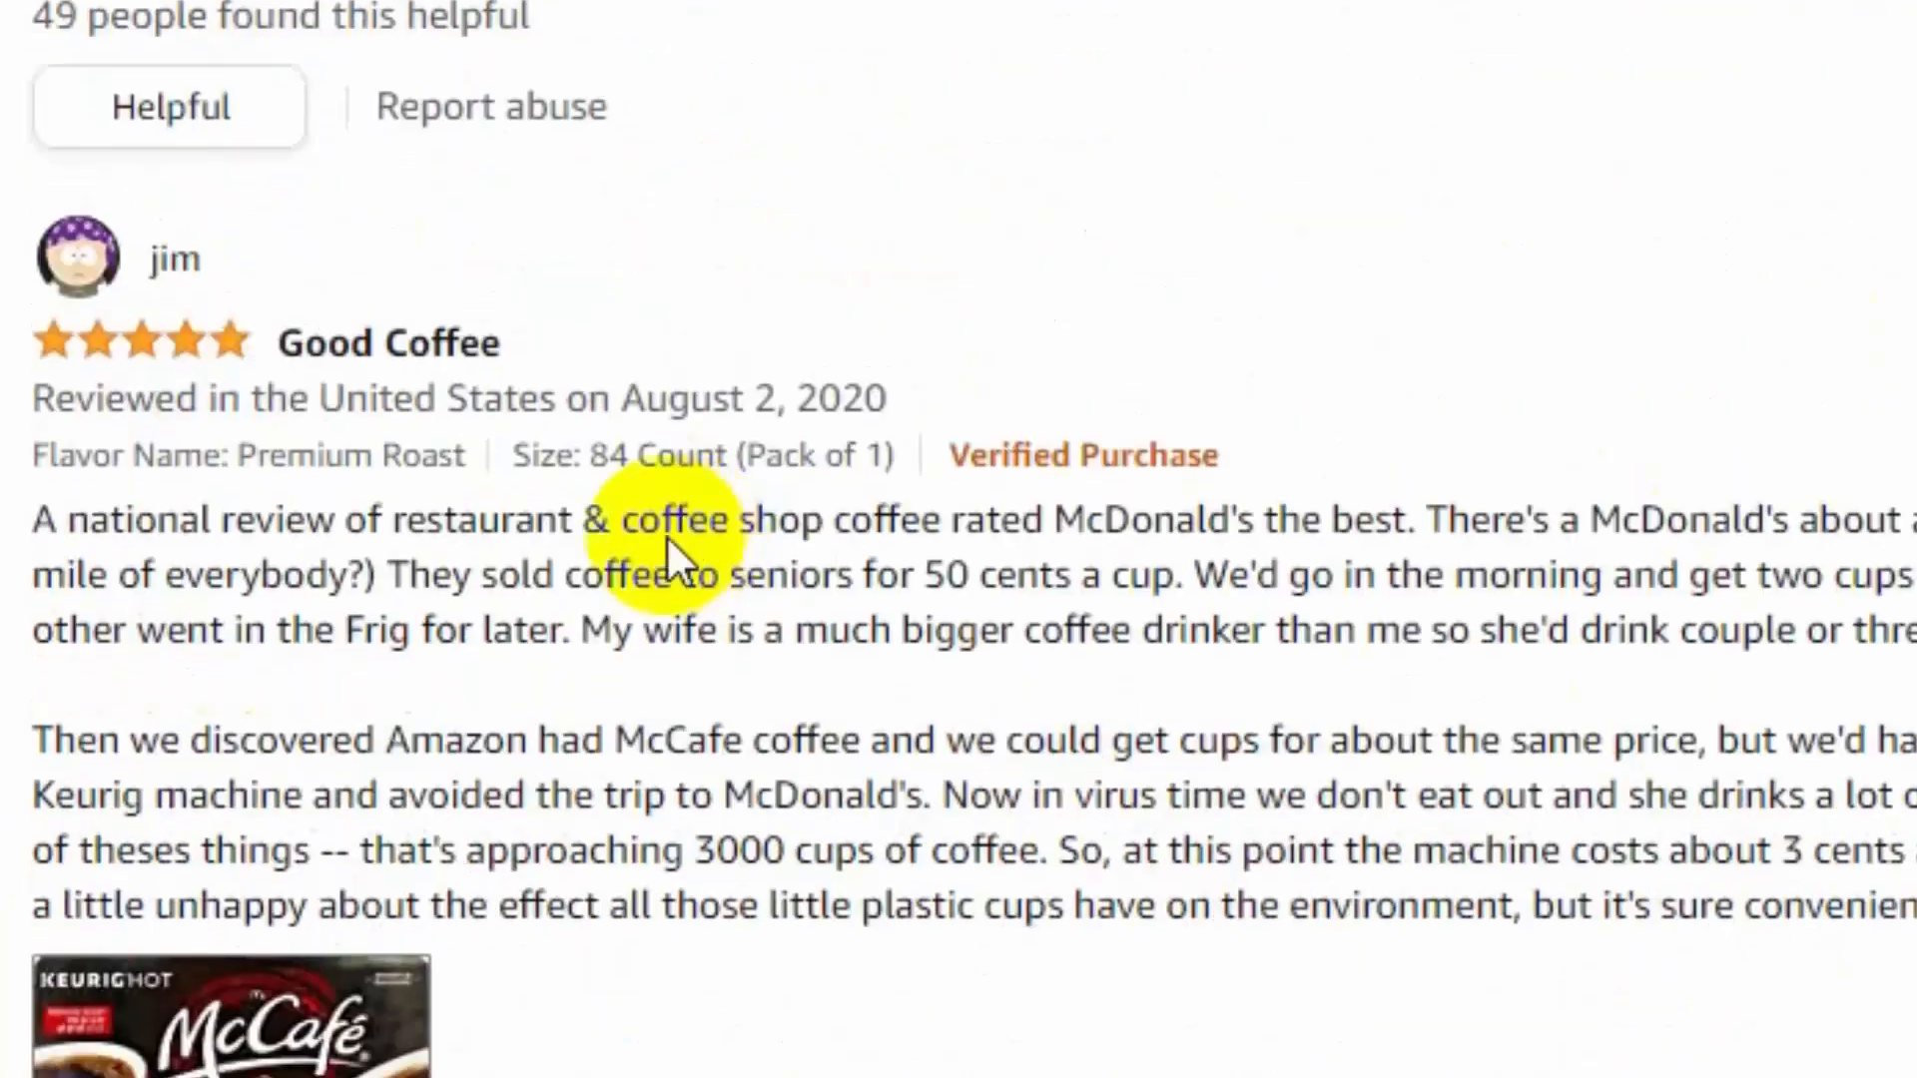
pyautogui.scroll(-7, 521, 371)
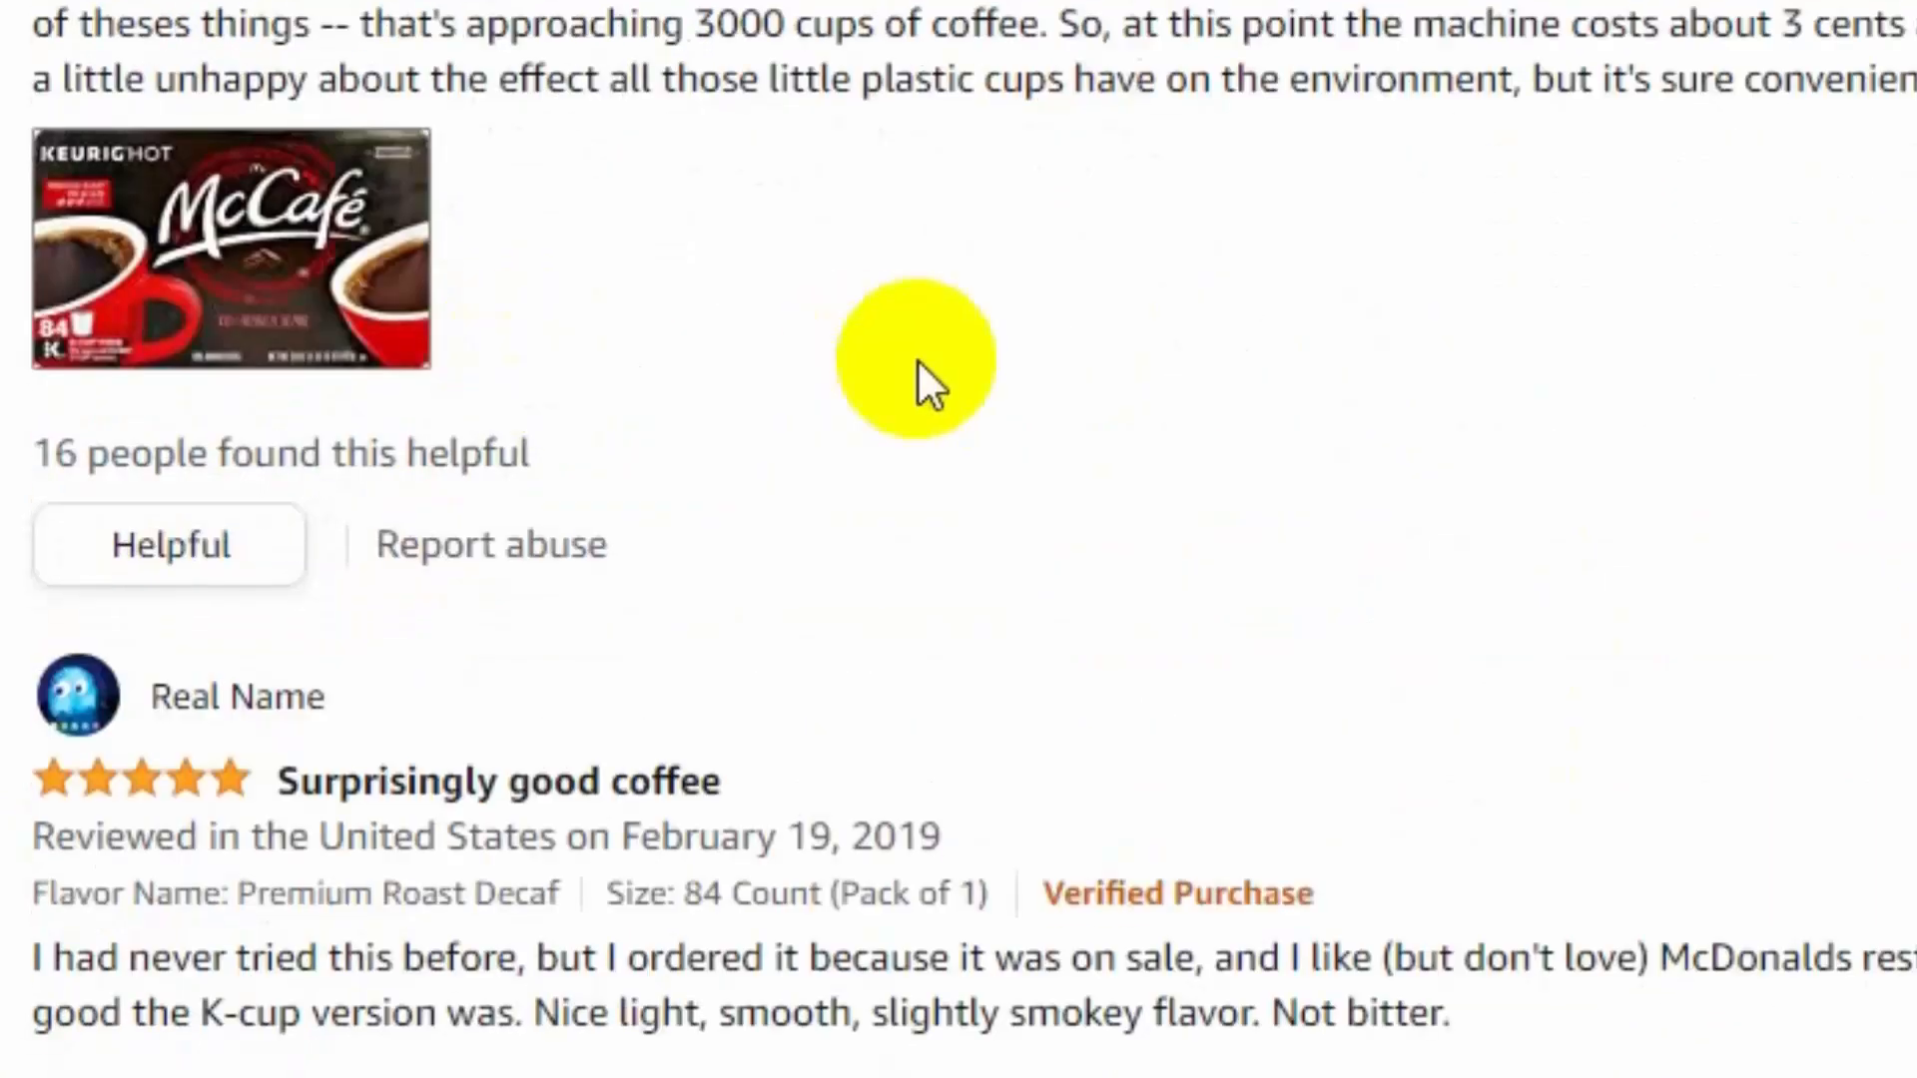
pyautogui.scroll(-9, 919, 364)
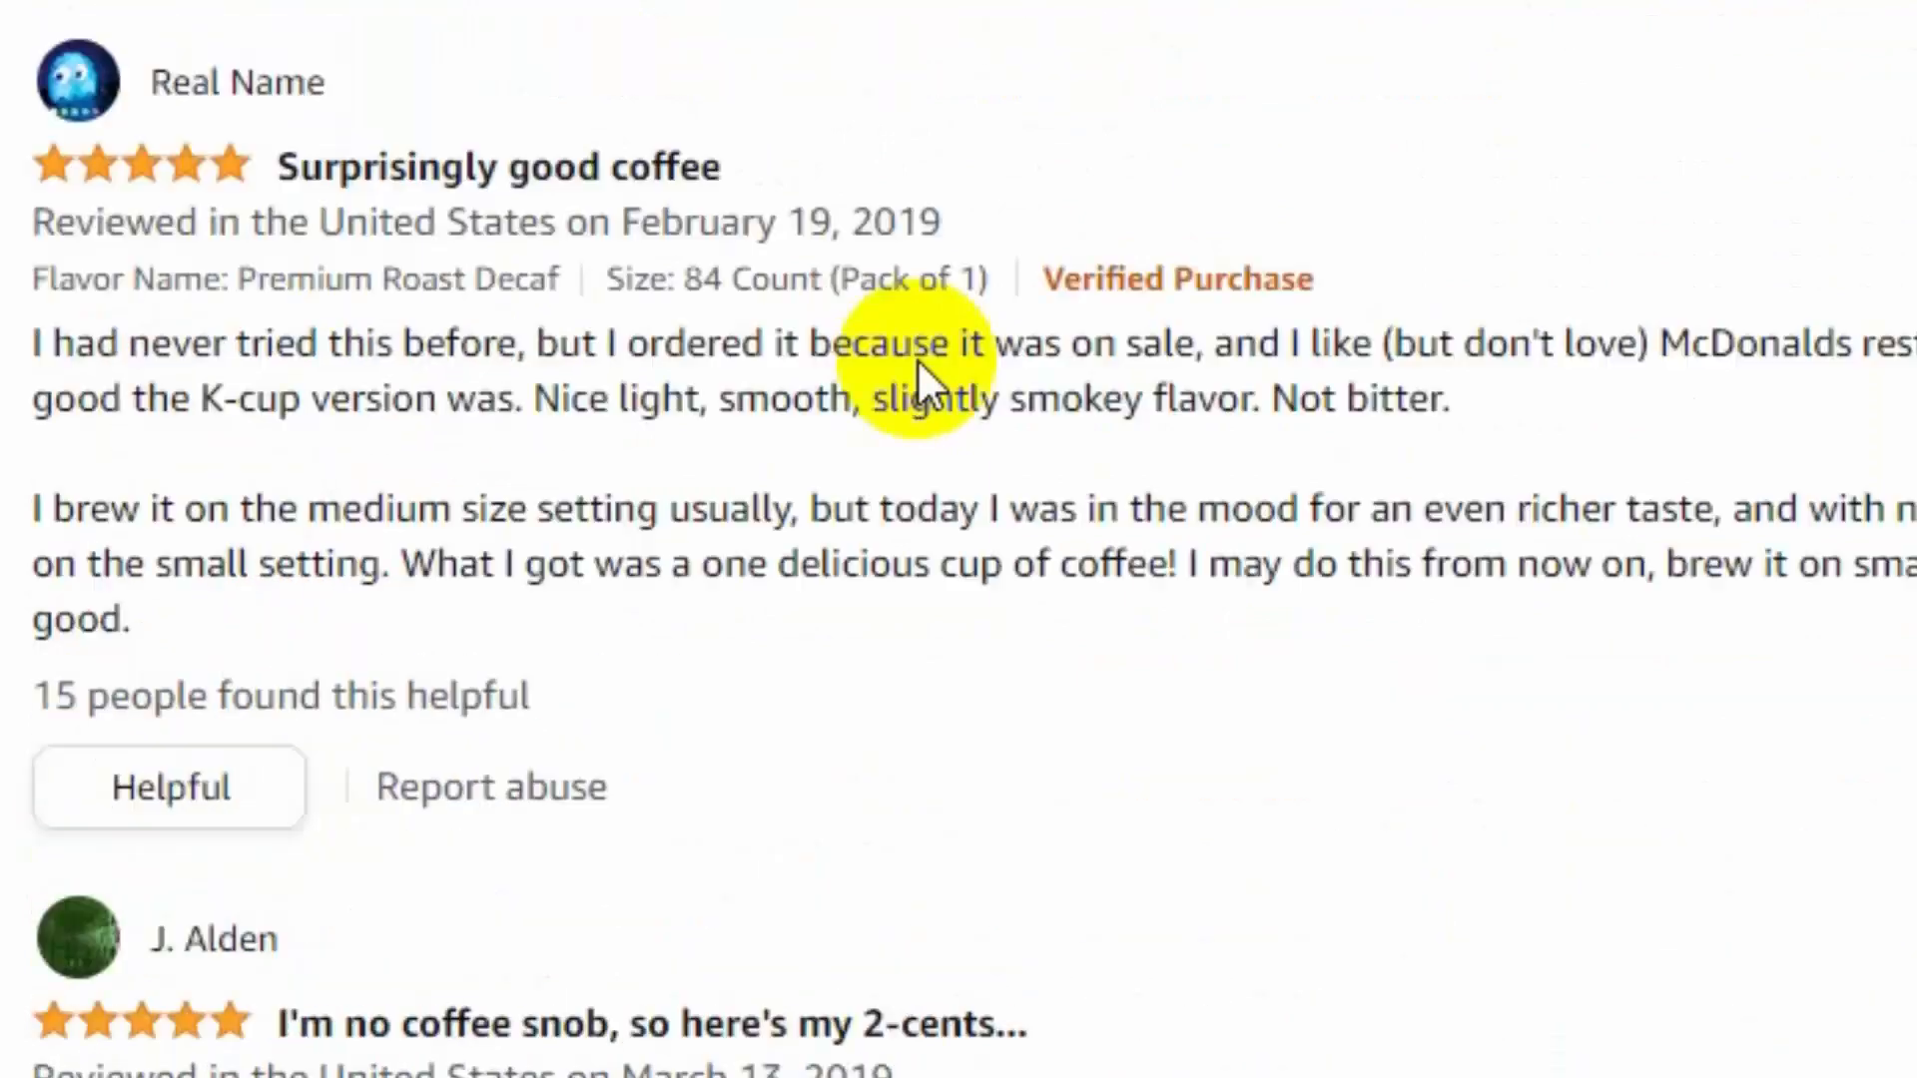
pyautogui.scroll(5, 916, 358)
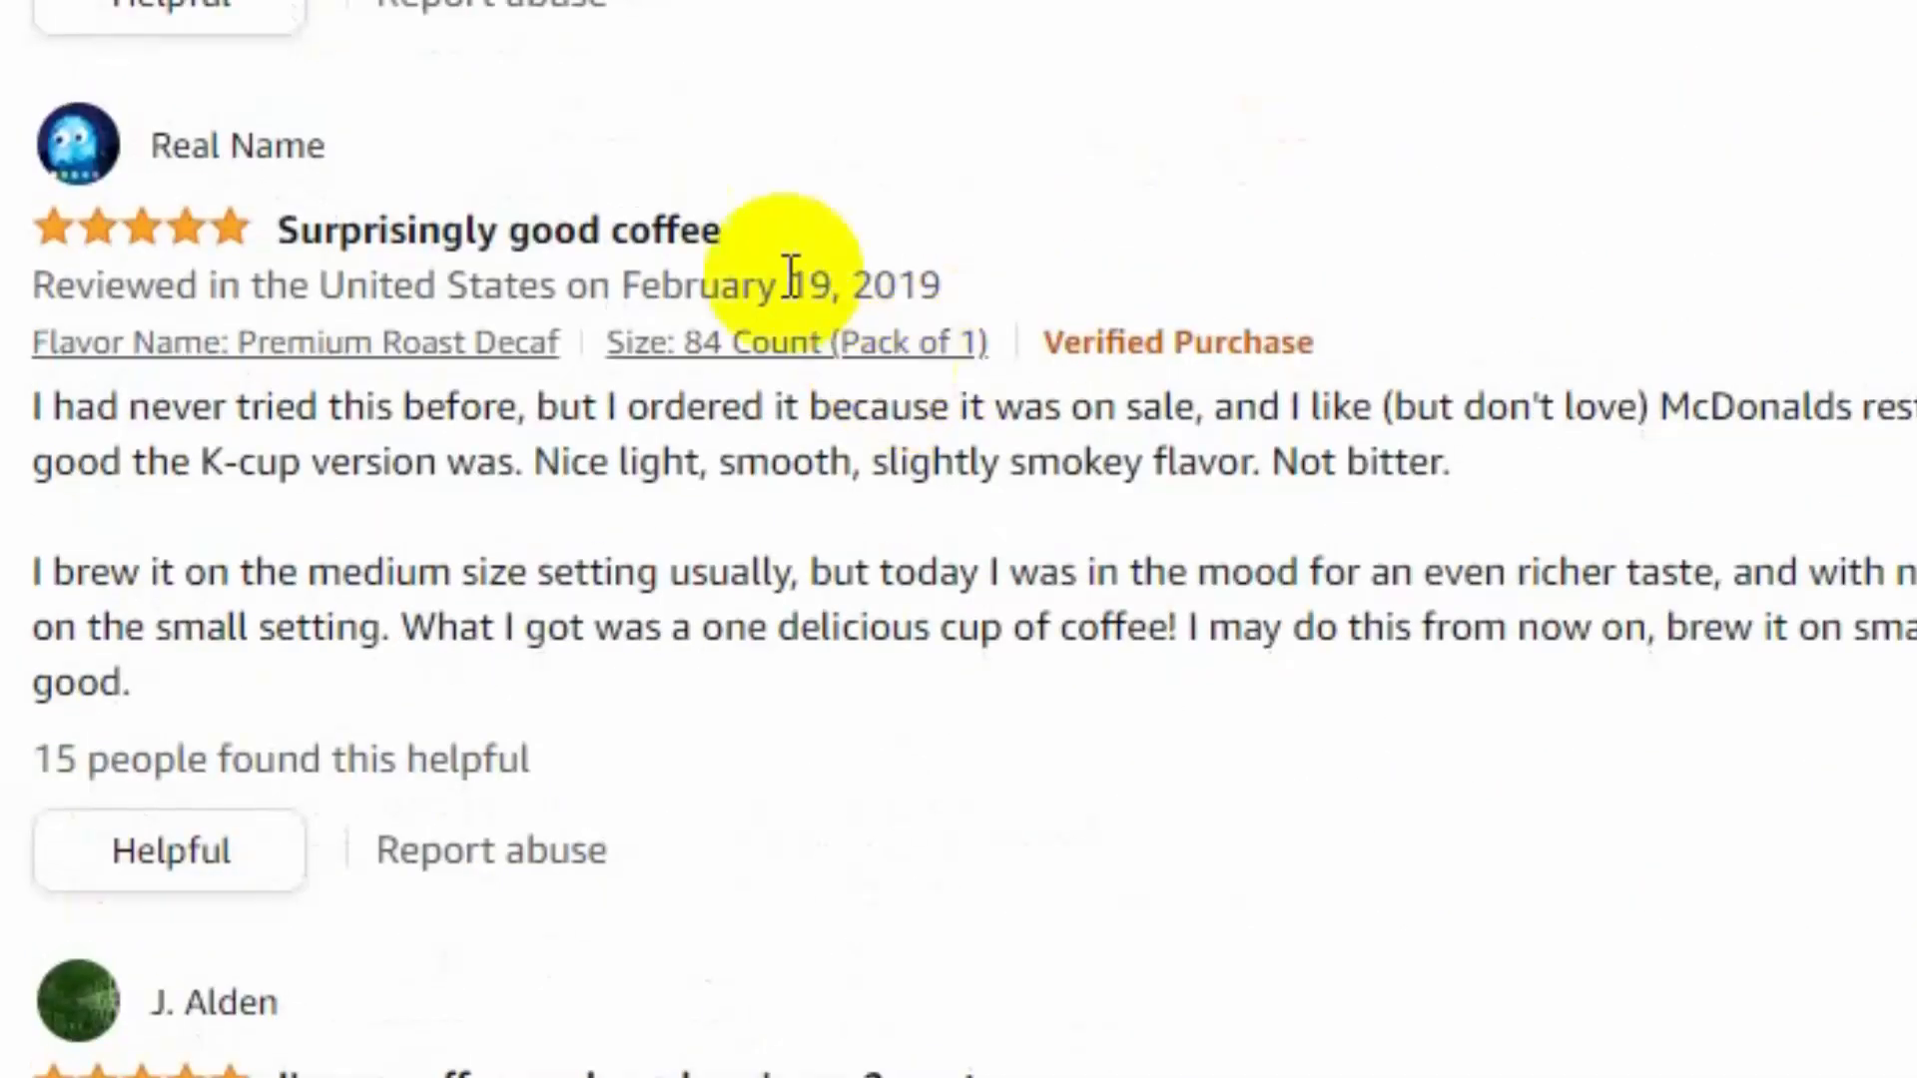
pyautogui.moveTo(723, 231); pyautogui.dragTo(276, 232)
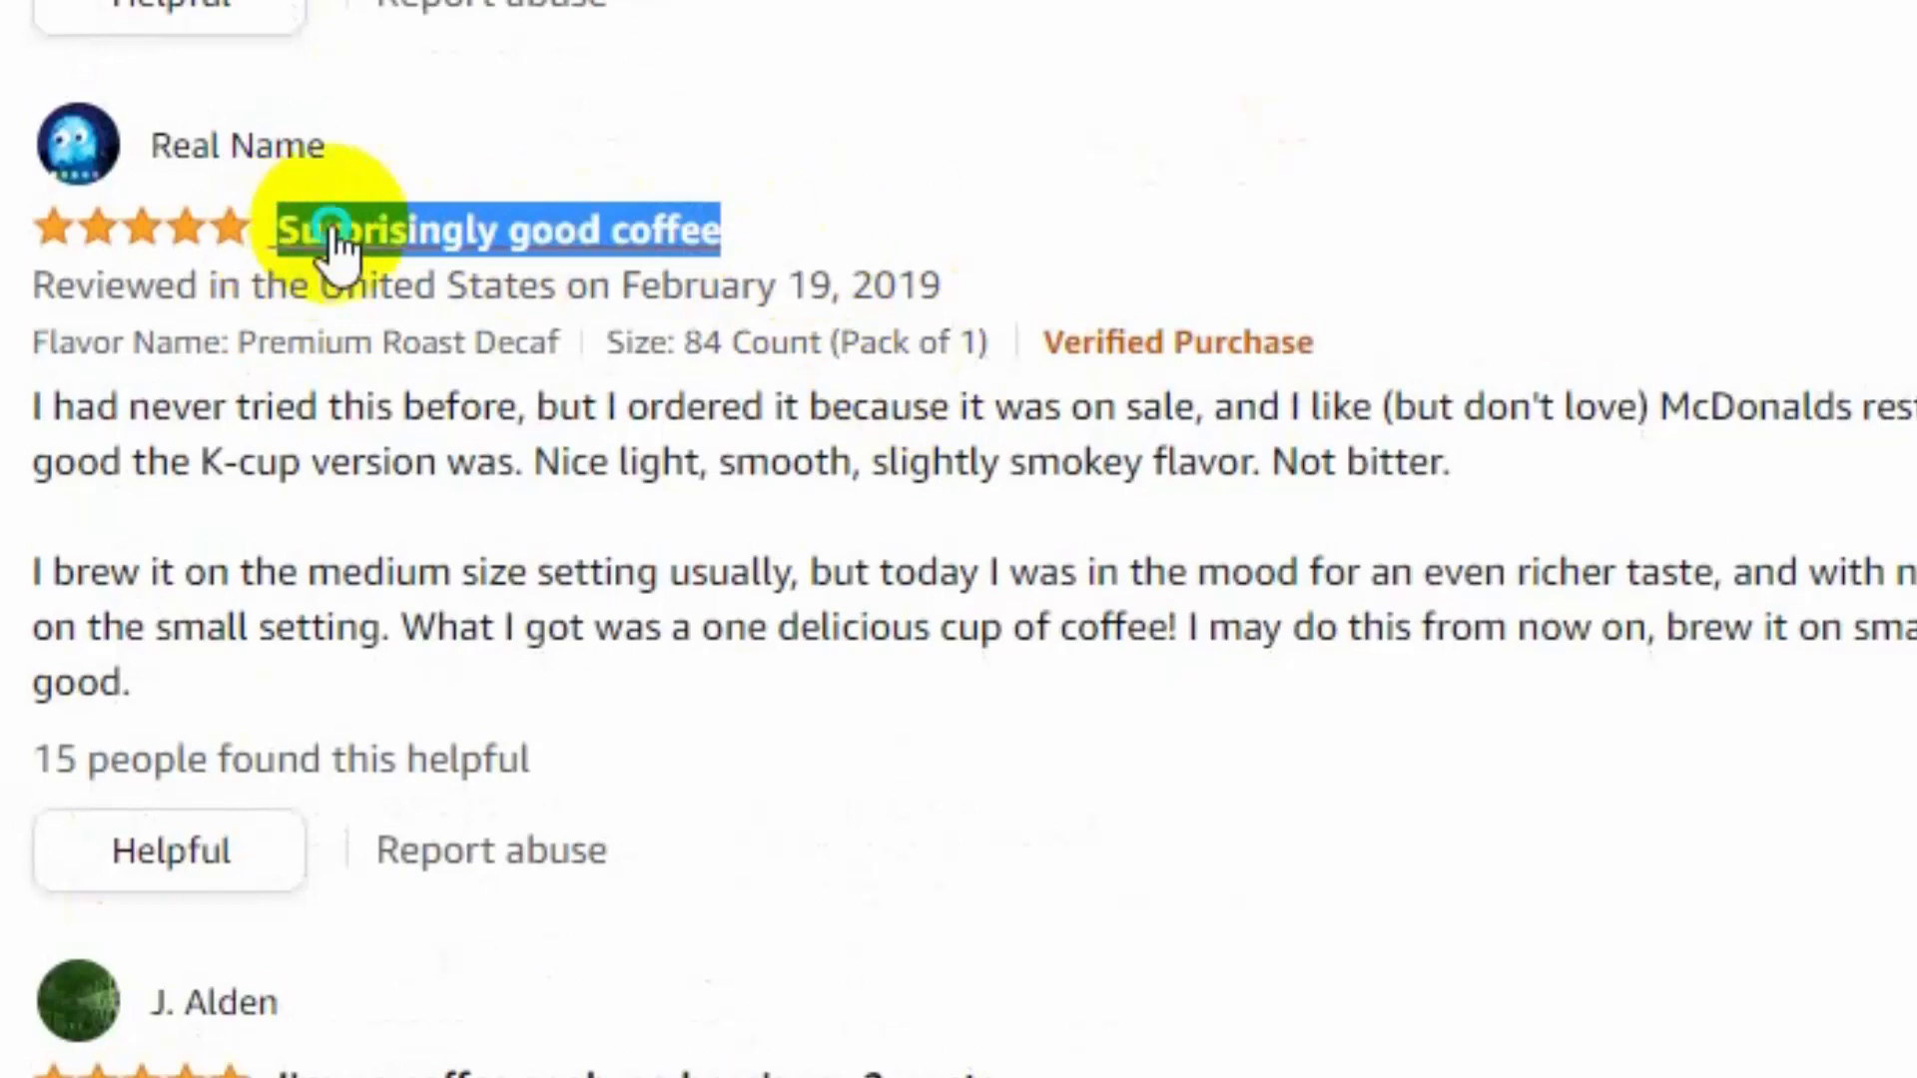
pyautogui.rightClick(333, 234)
pyautogui.click(519, 623)
pyautogui.hotkey('alt', 'Tab')
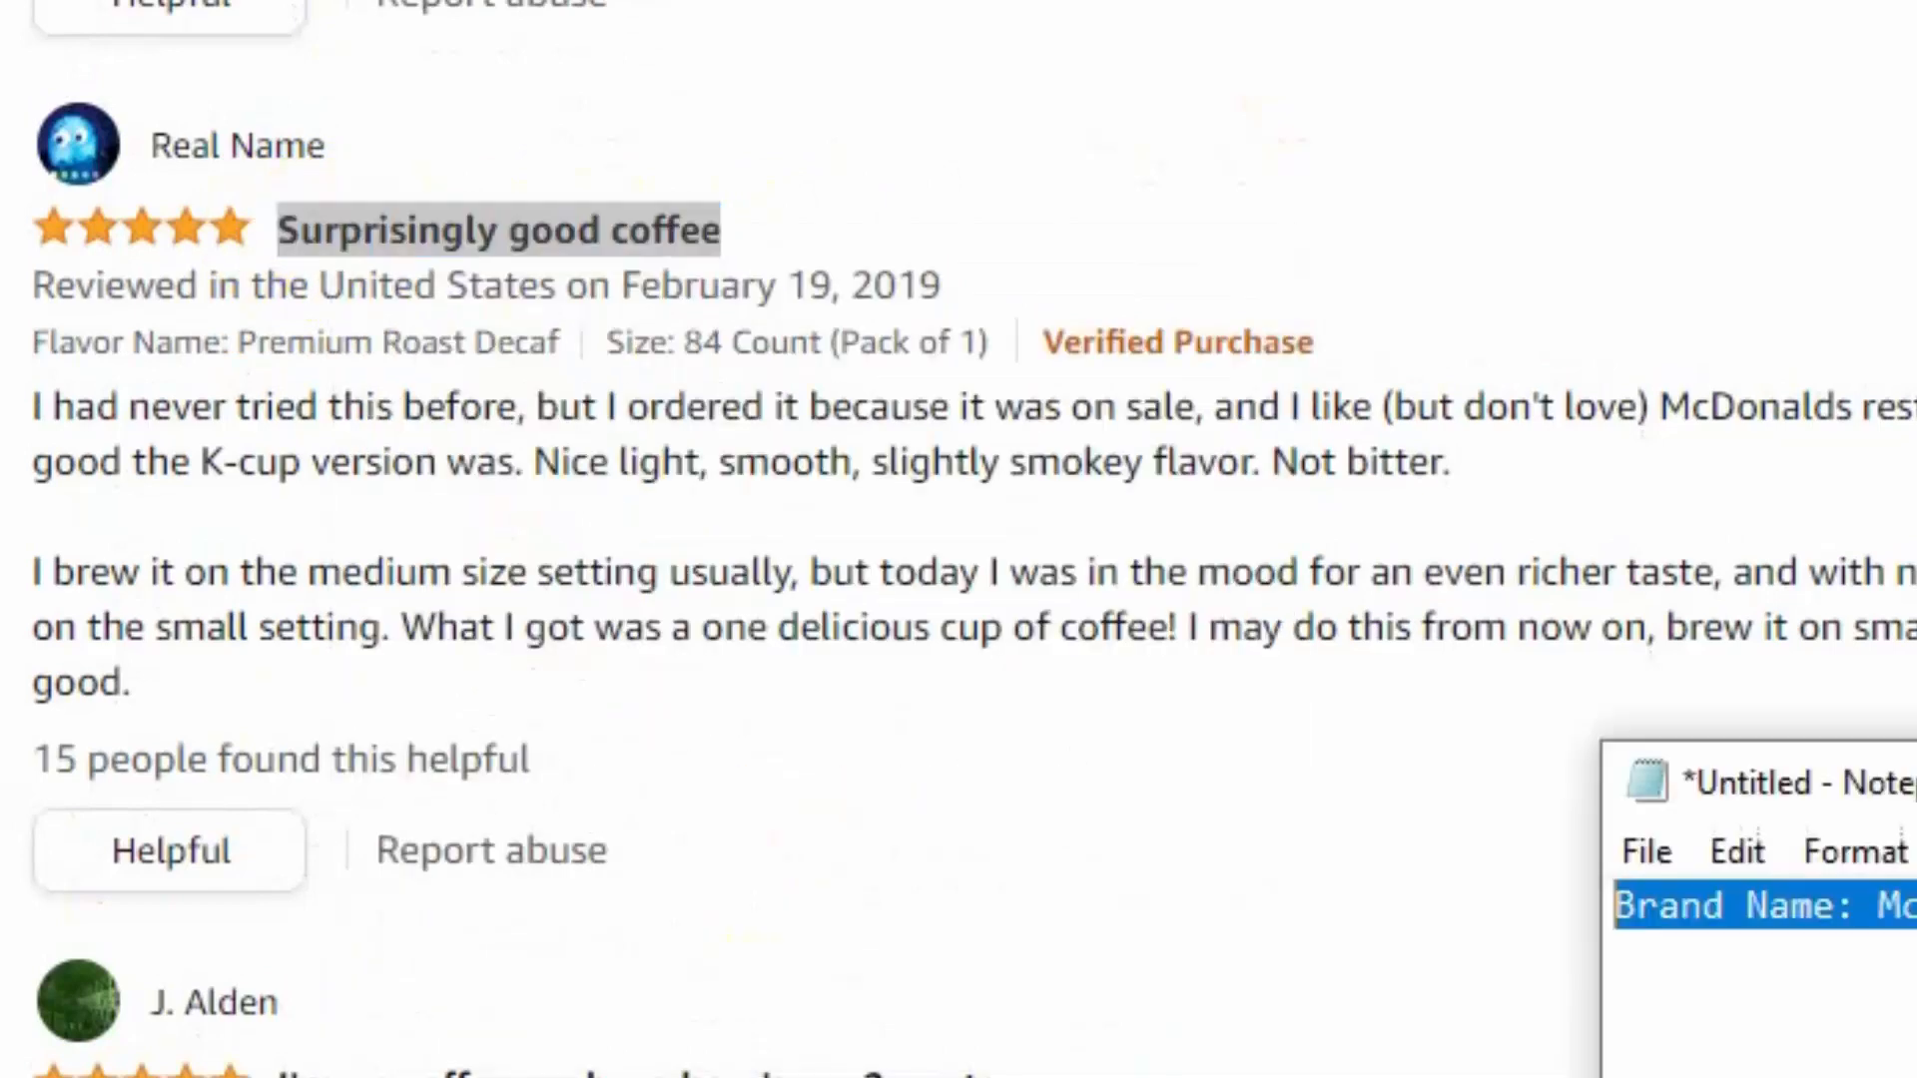
pyautogui.hotkey('ctrl', 'v')
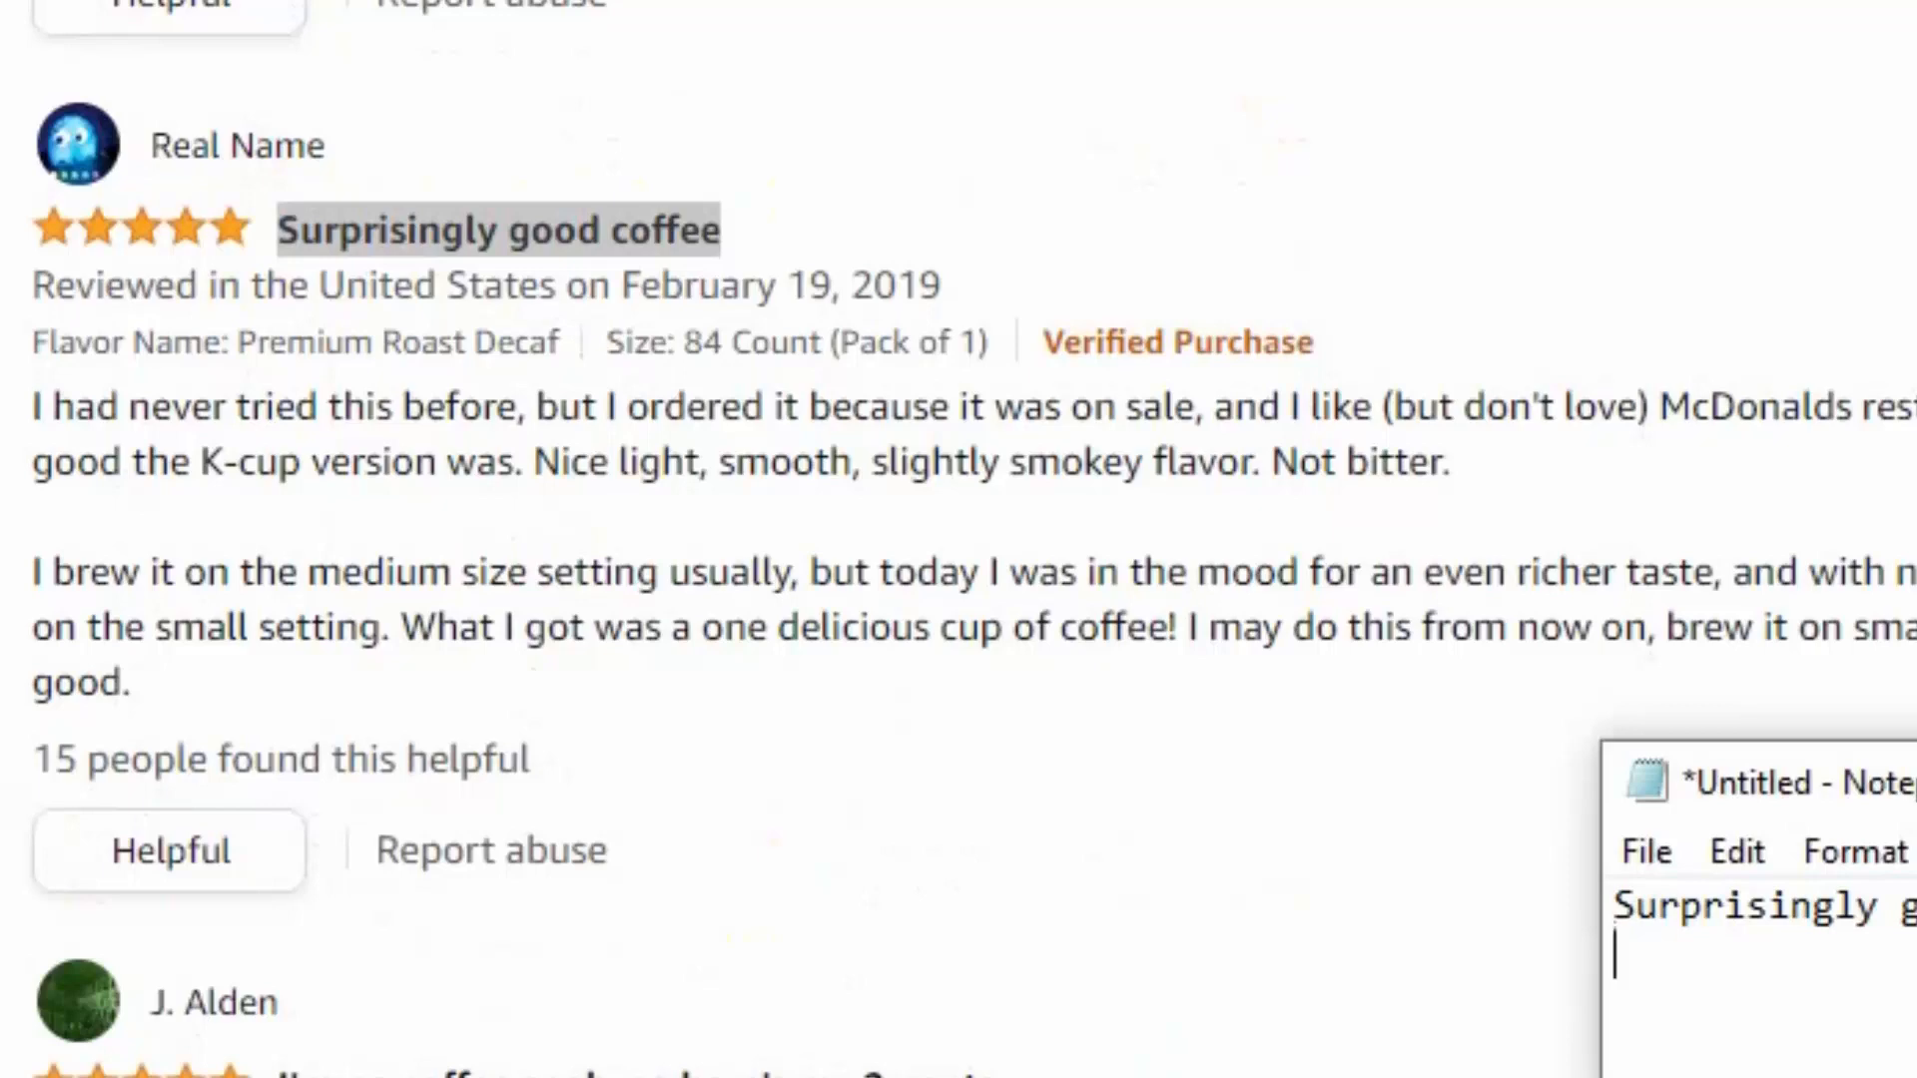
# Copy the review title "Flavorful" from the five-star reviews onto the second line of the Notepad note.
pyautogui.hotkey('alt', 'Tab')
pyautogui.scroll(-5, 1263, 734)
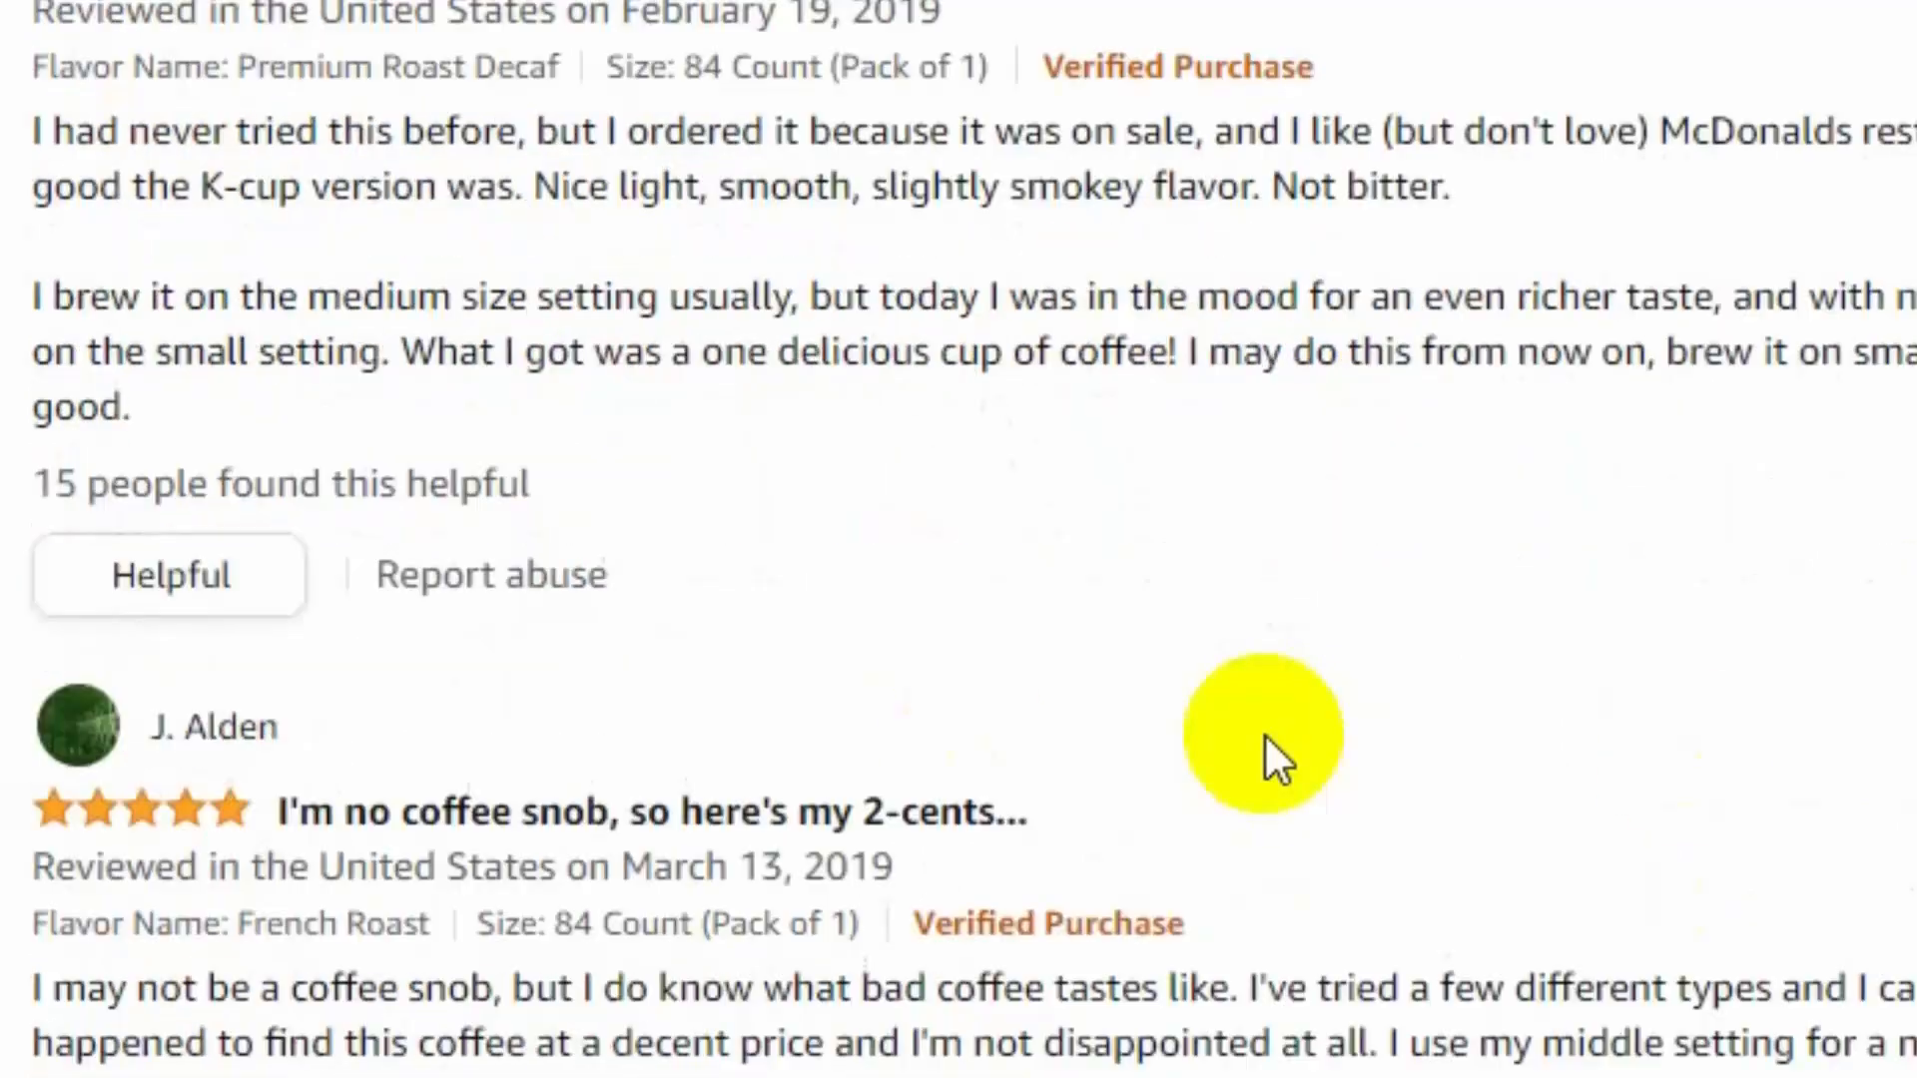
pyautogui.scroll(-2, 769, 736)
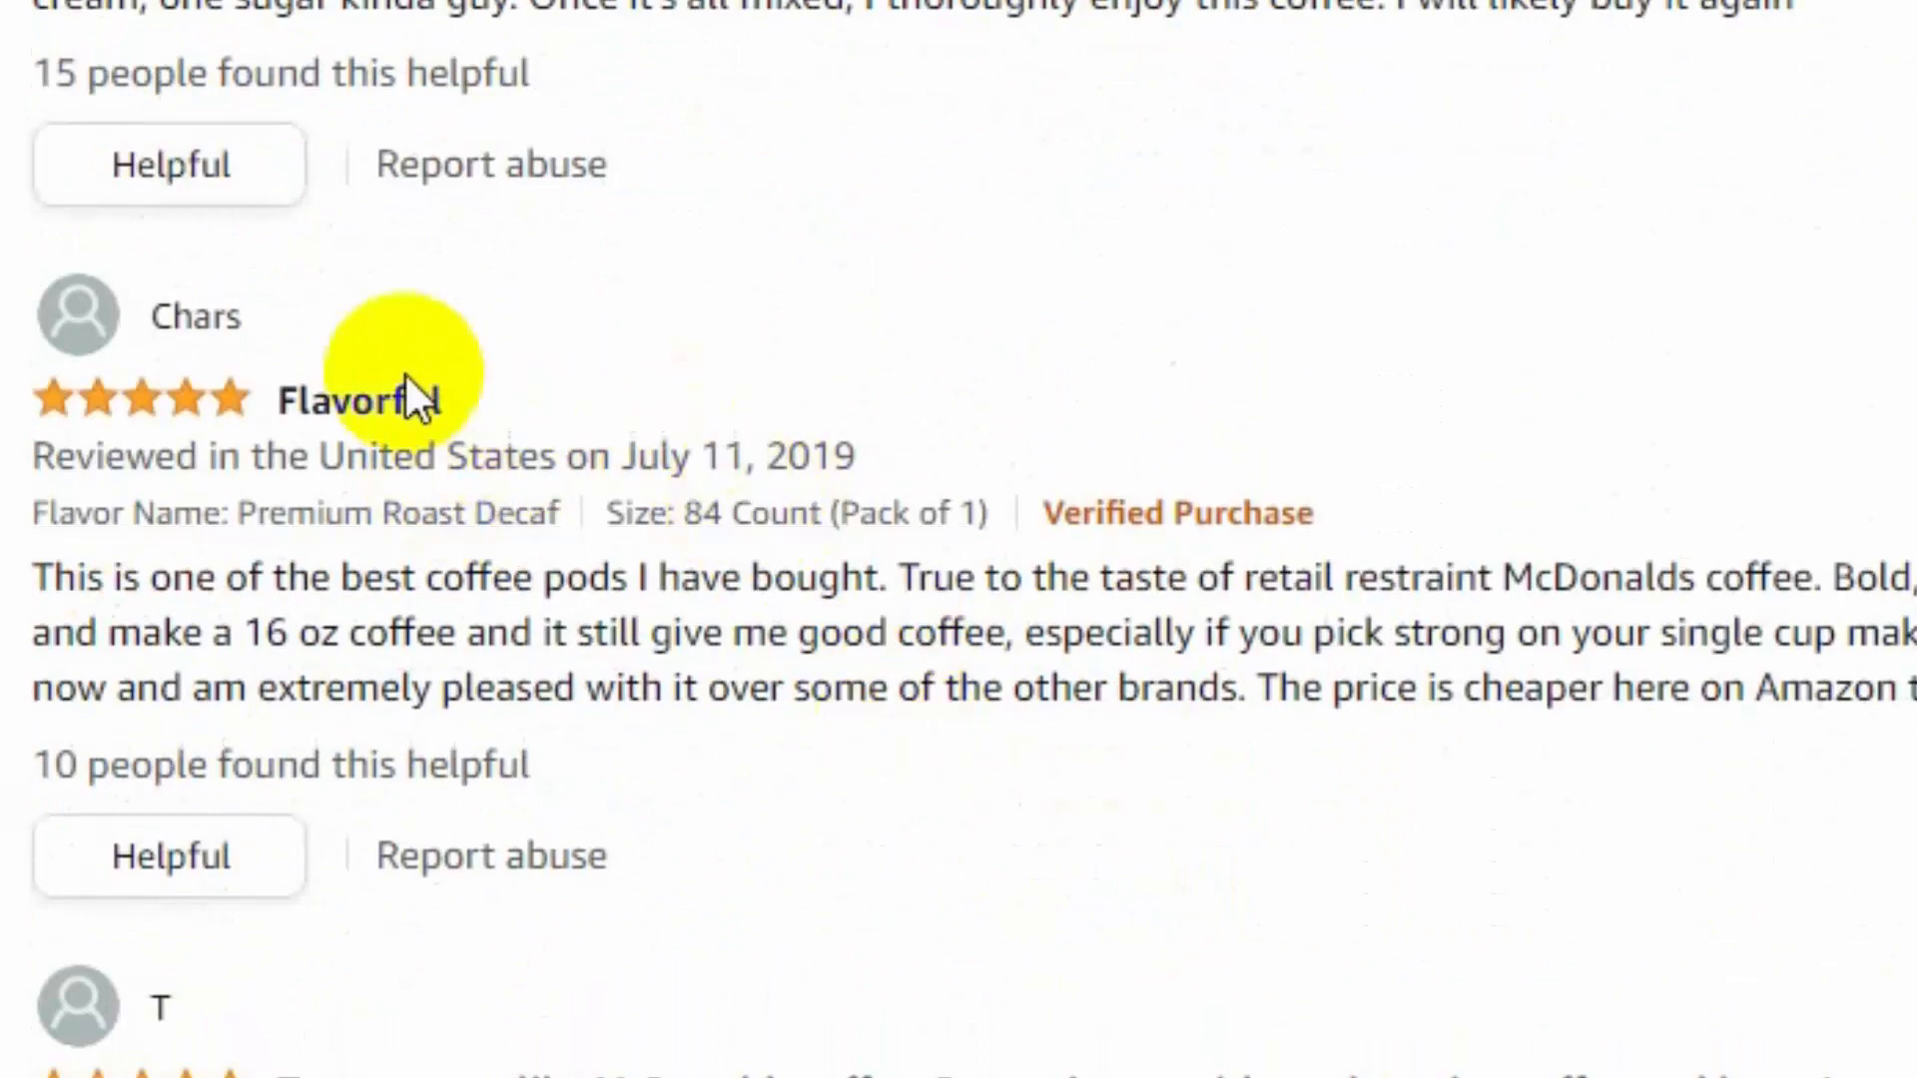
pyautogui.moveTo(519, 402); pyautogui.dragTo(279, 399)
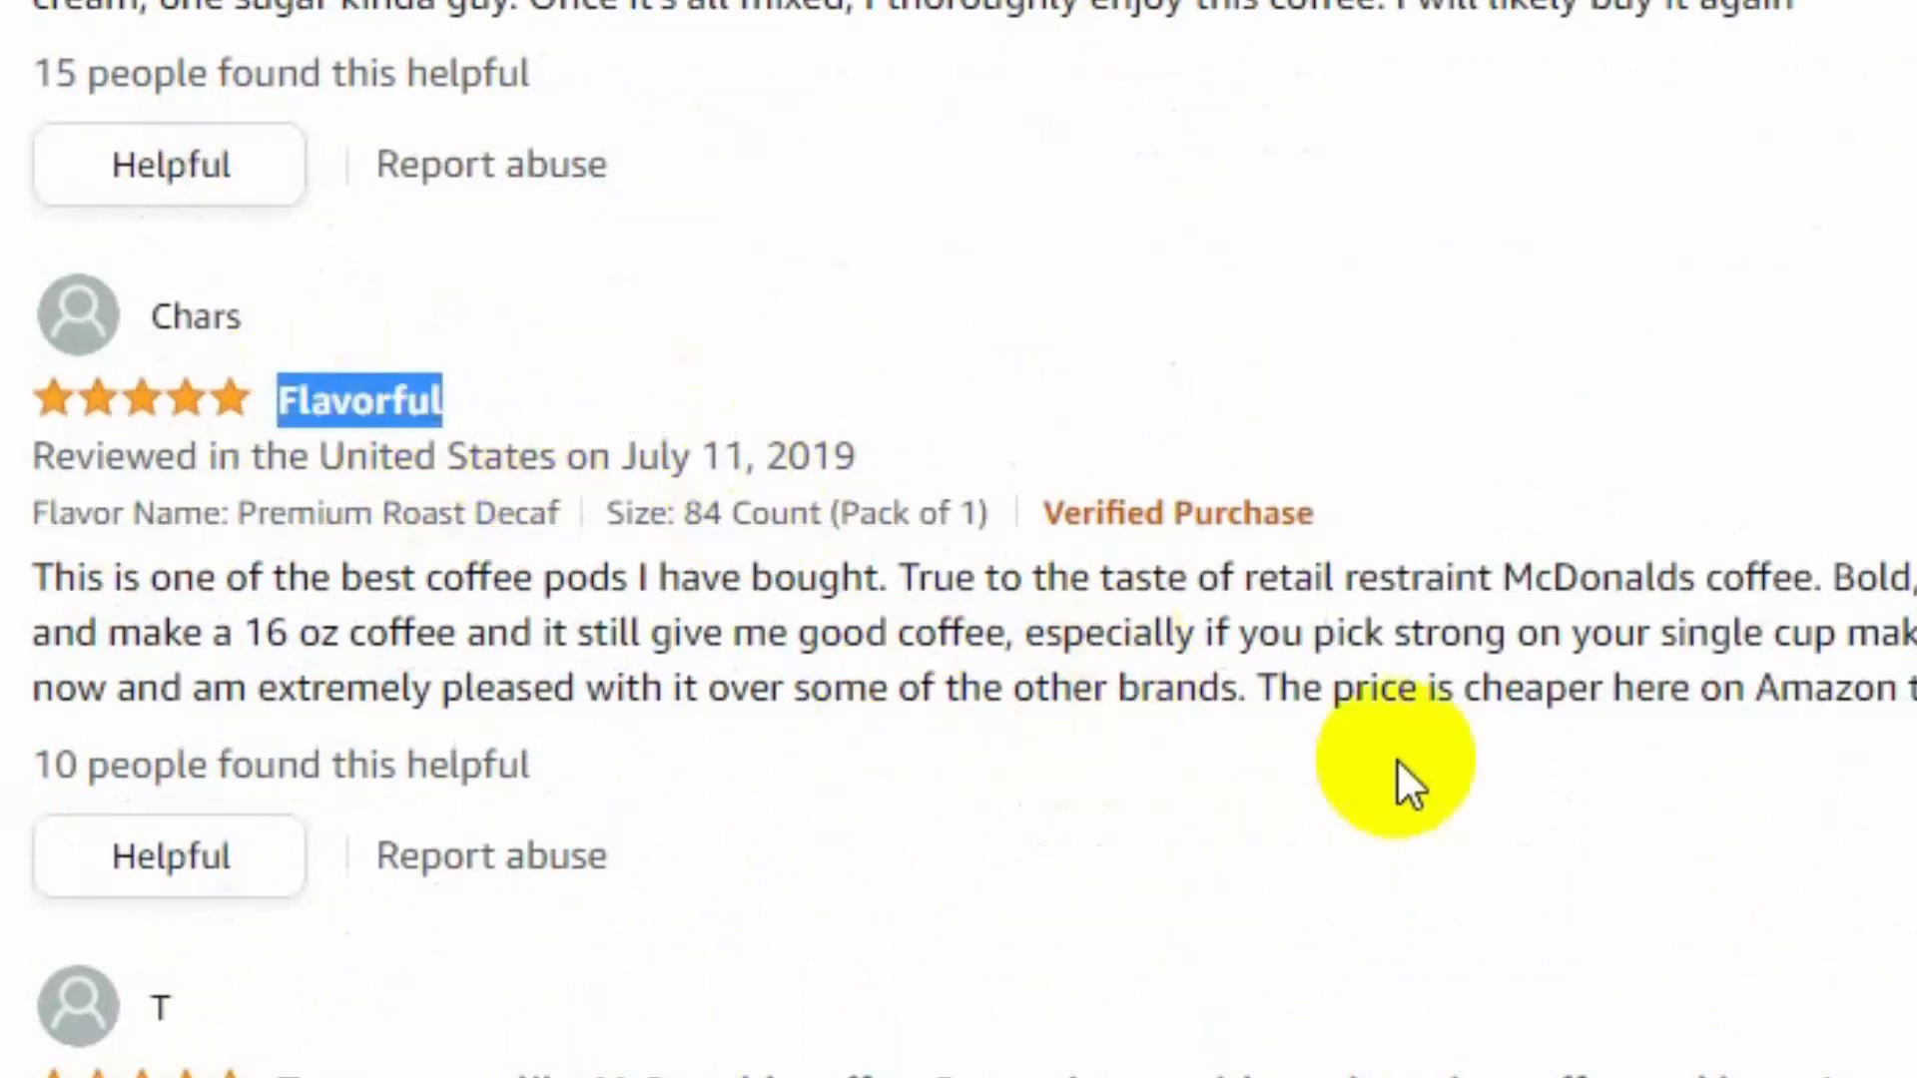
pyautogui.hotkey('alt', 'Tab')
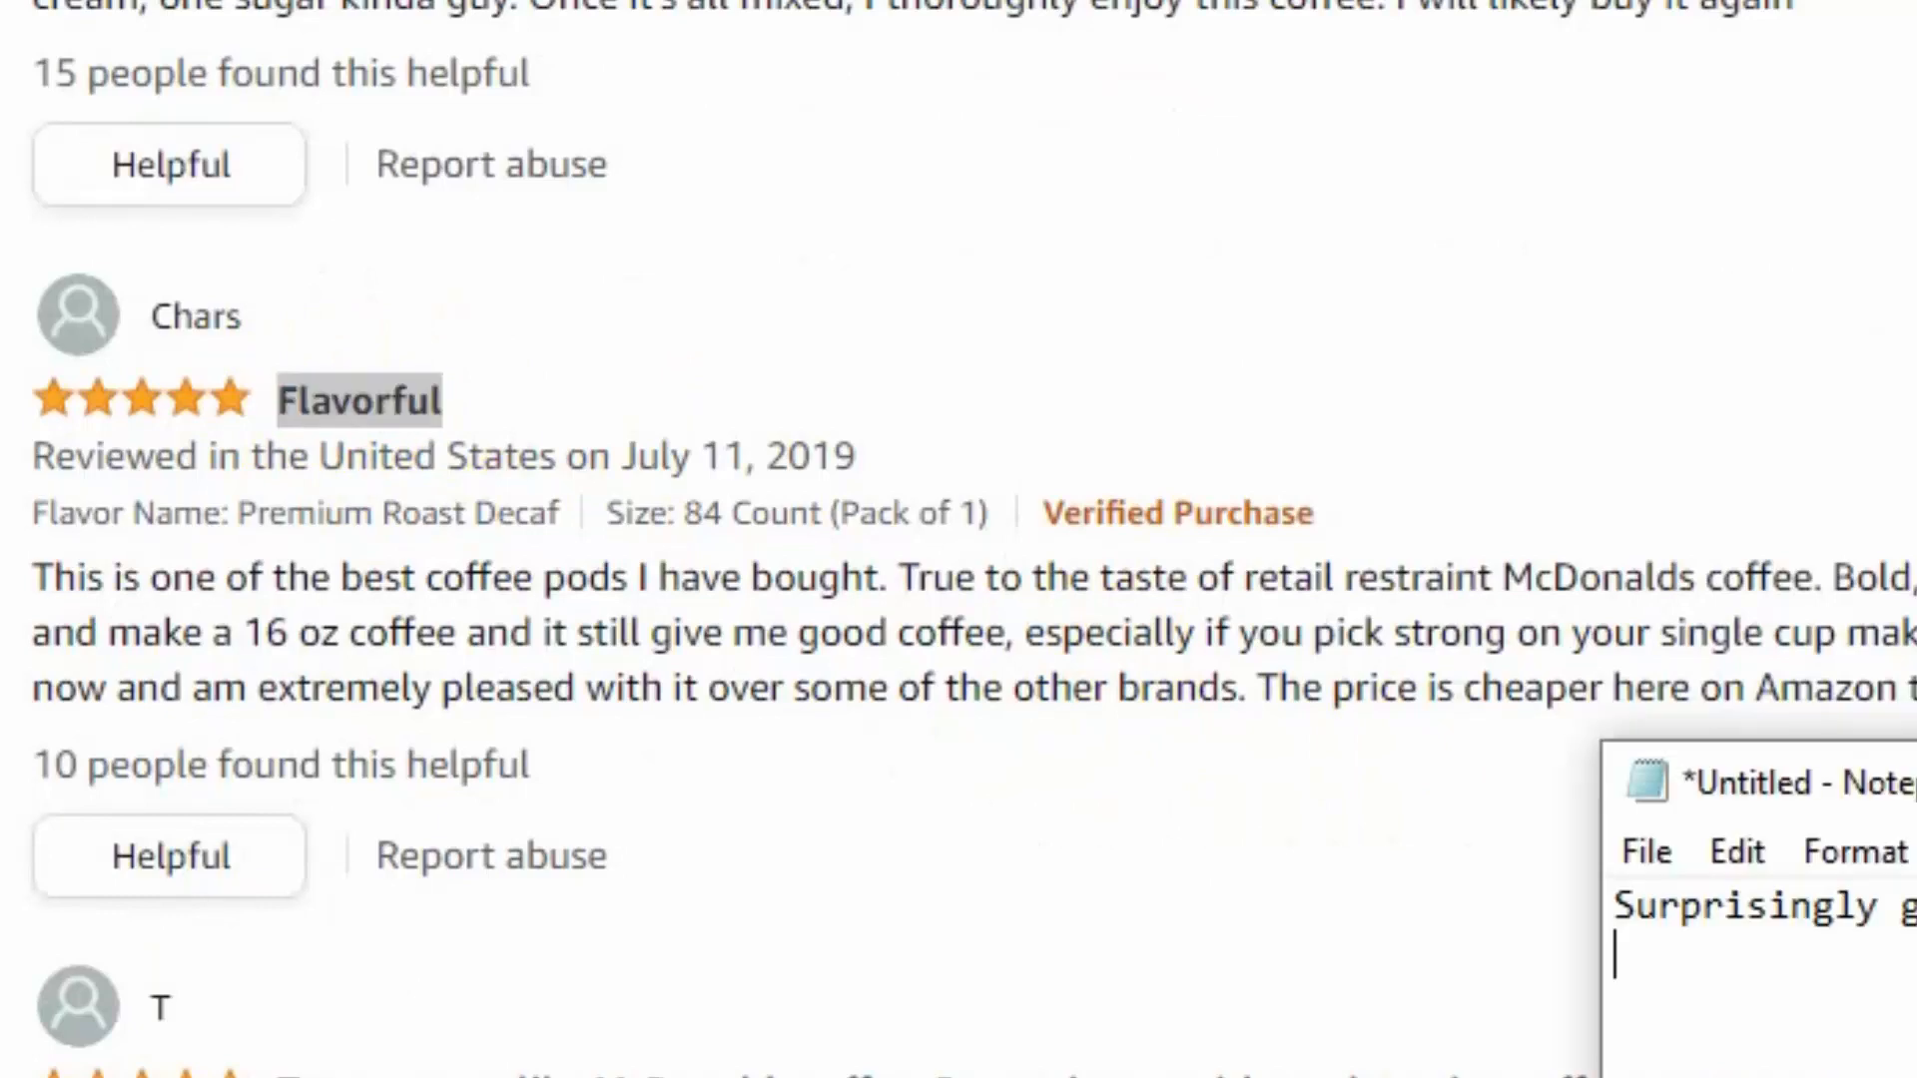
pyautogui.hotkey('ctrl', 'v')
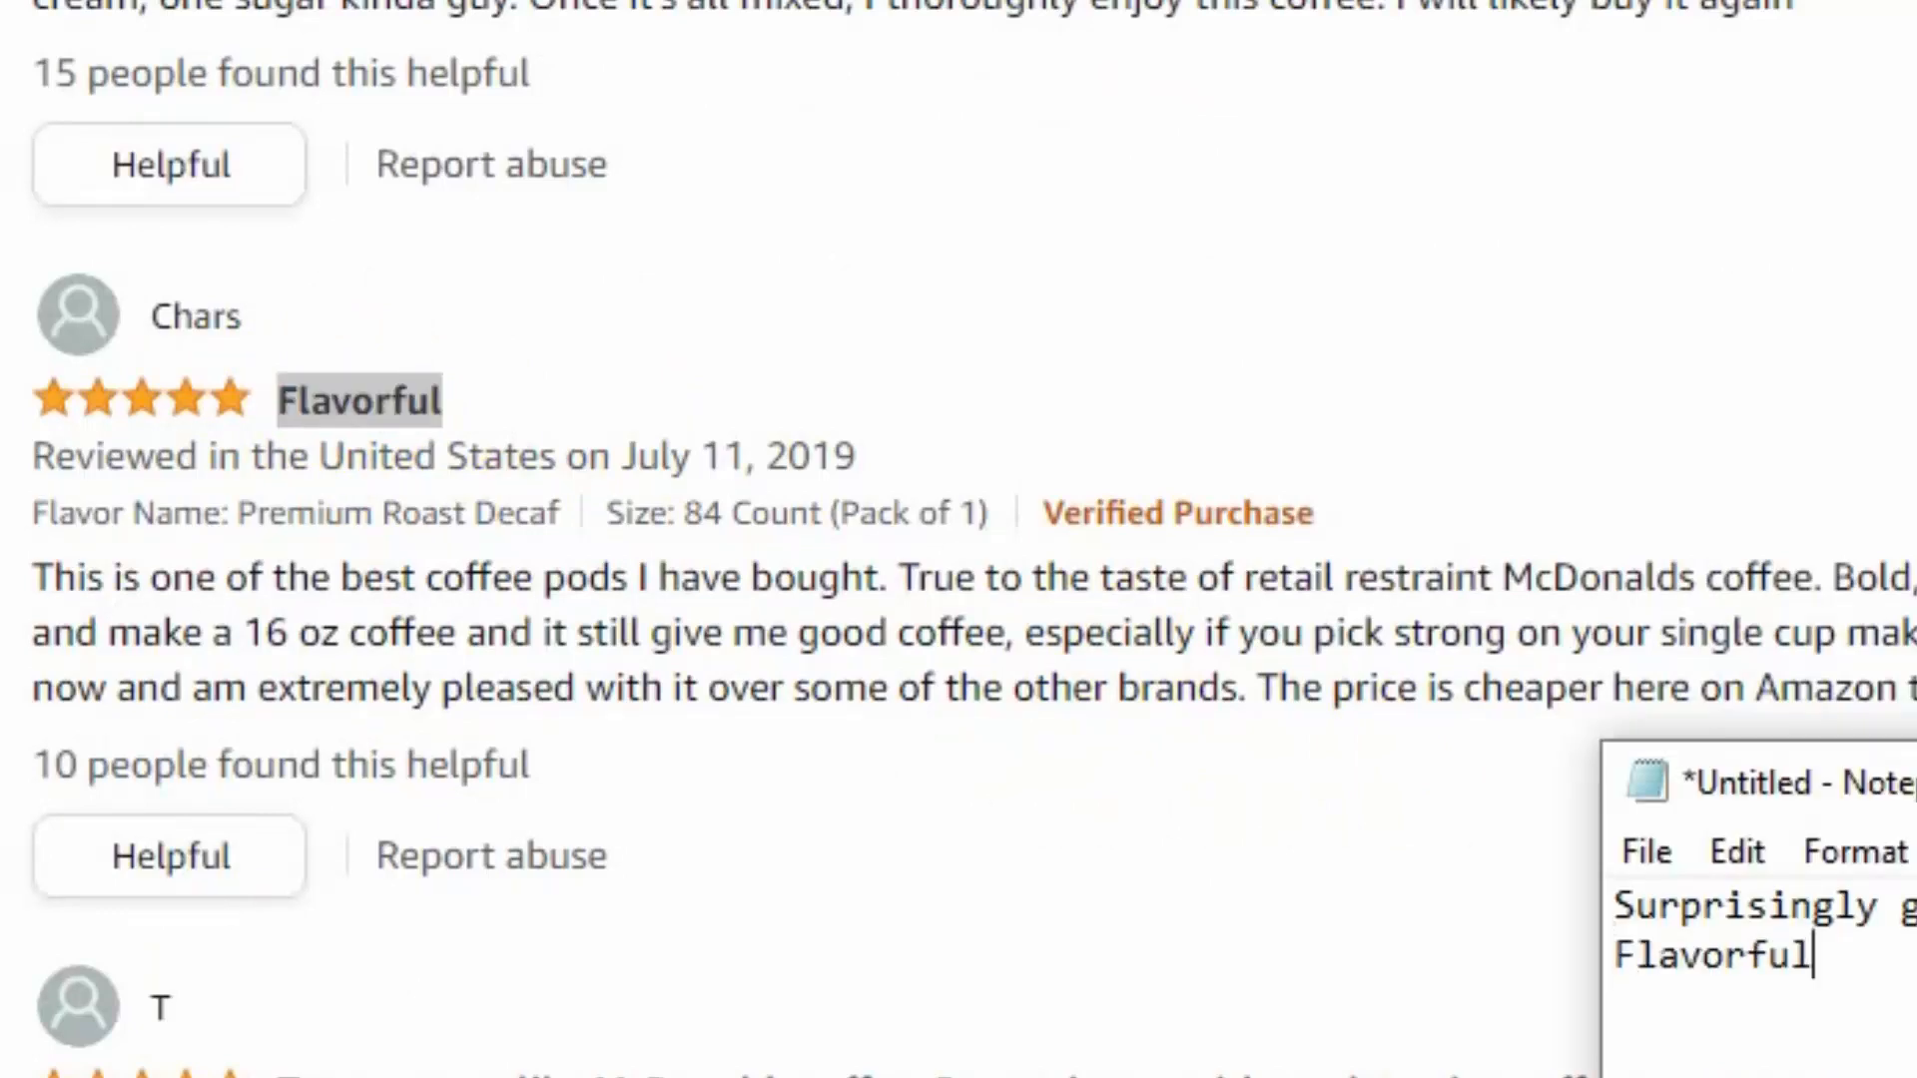
# Copy the words "it's cheap" from a five-star review title onto the third line of the Notepad note.
pyautogui.hotkey('alt', 'Tab')
pyautogui.scroll(-6, 1903, 708)
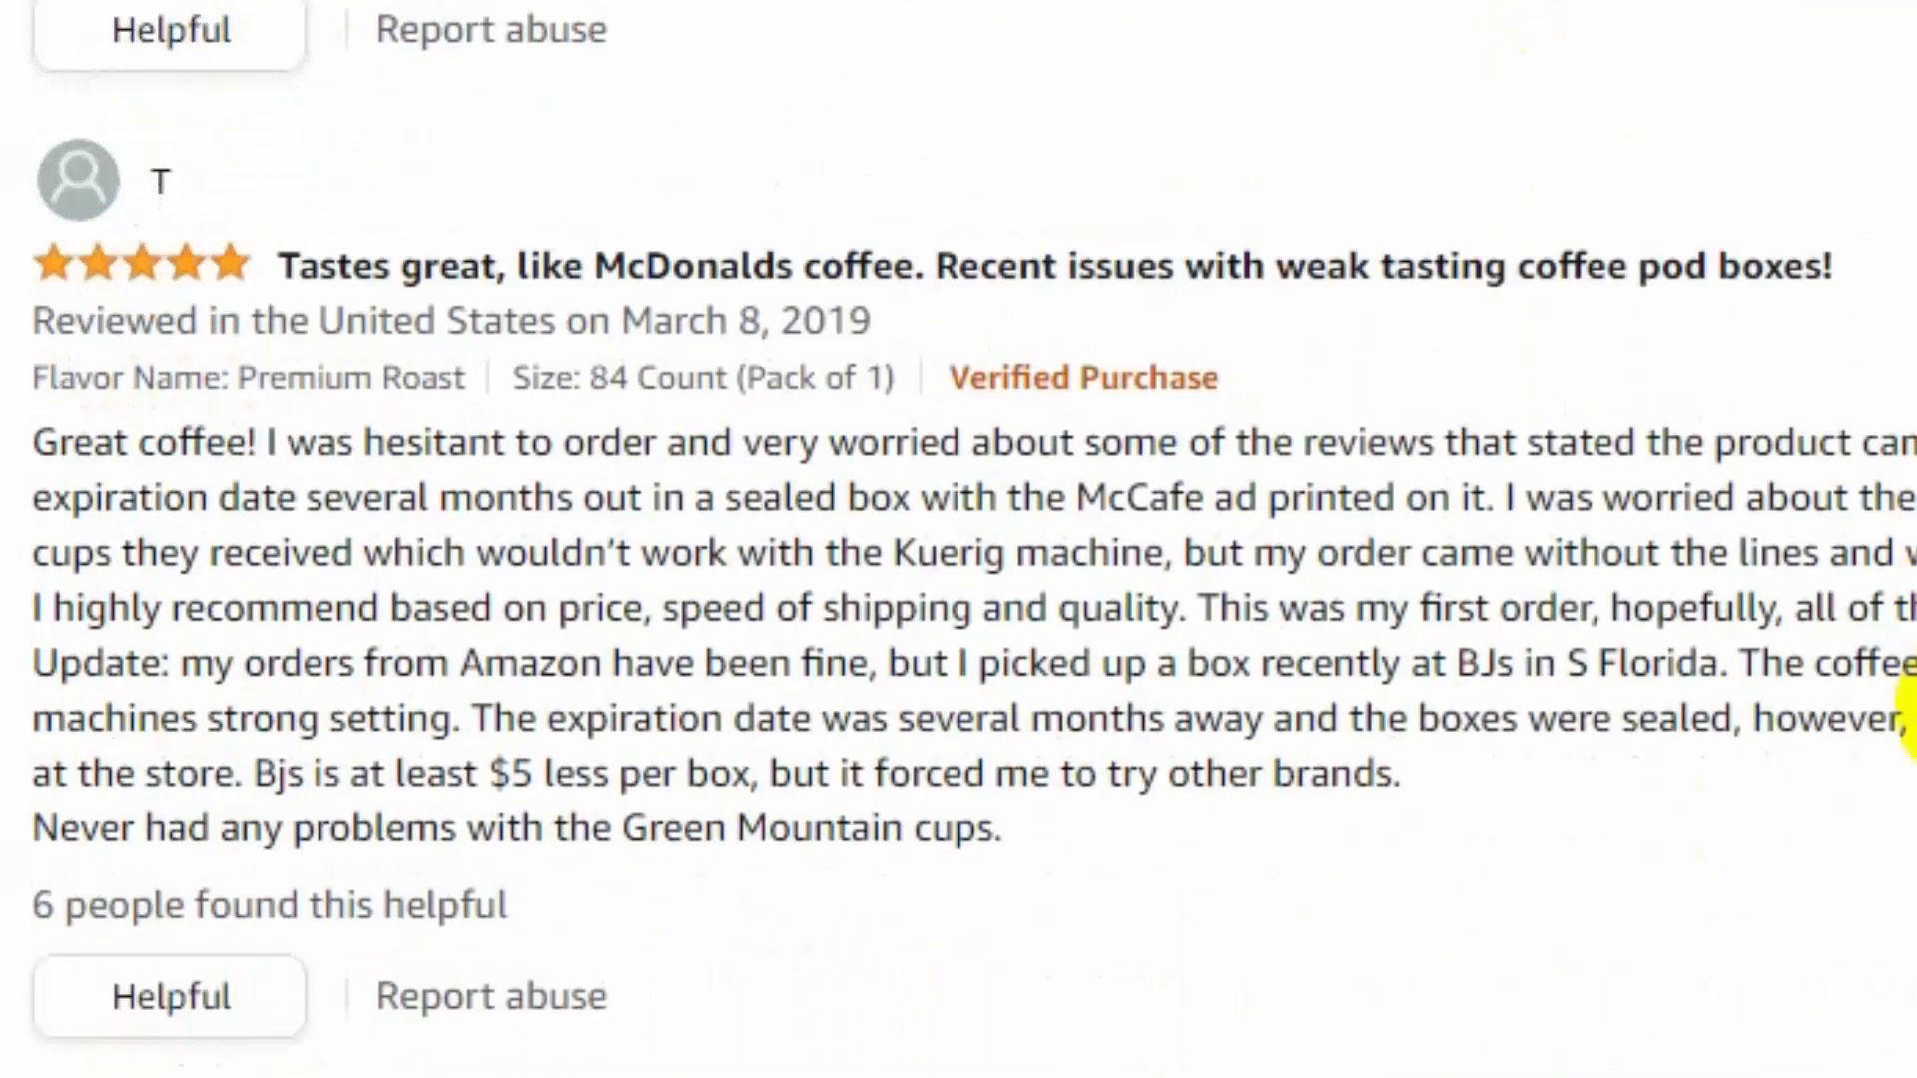
pyautogui.scroll(-3, 1903, 709)
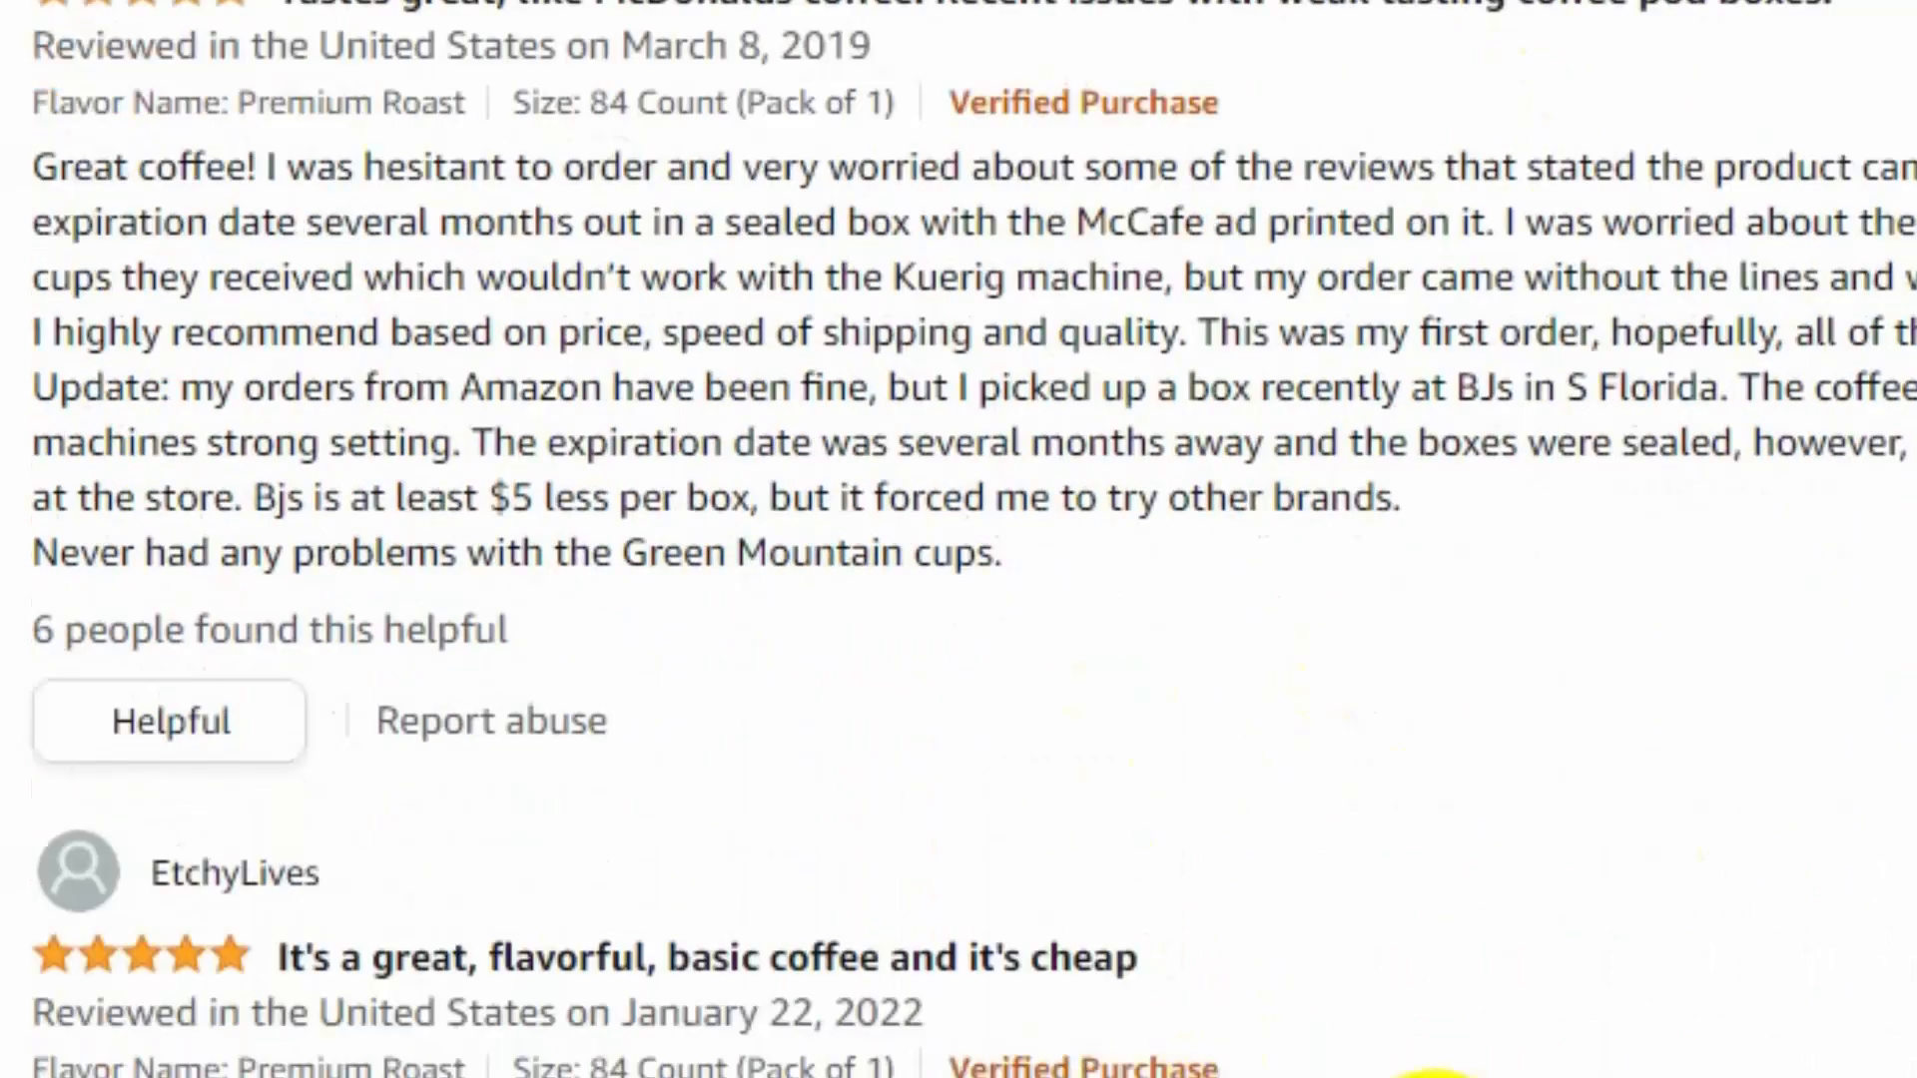
pyautogui.scroll(-6, 1449, 1074)
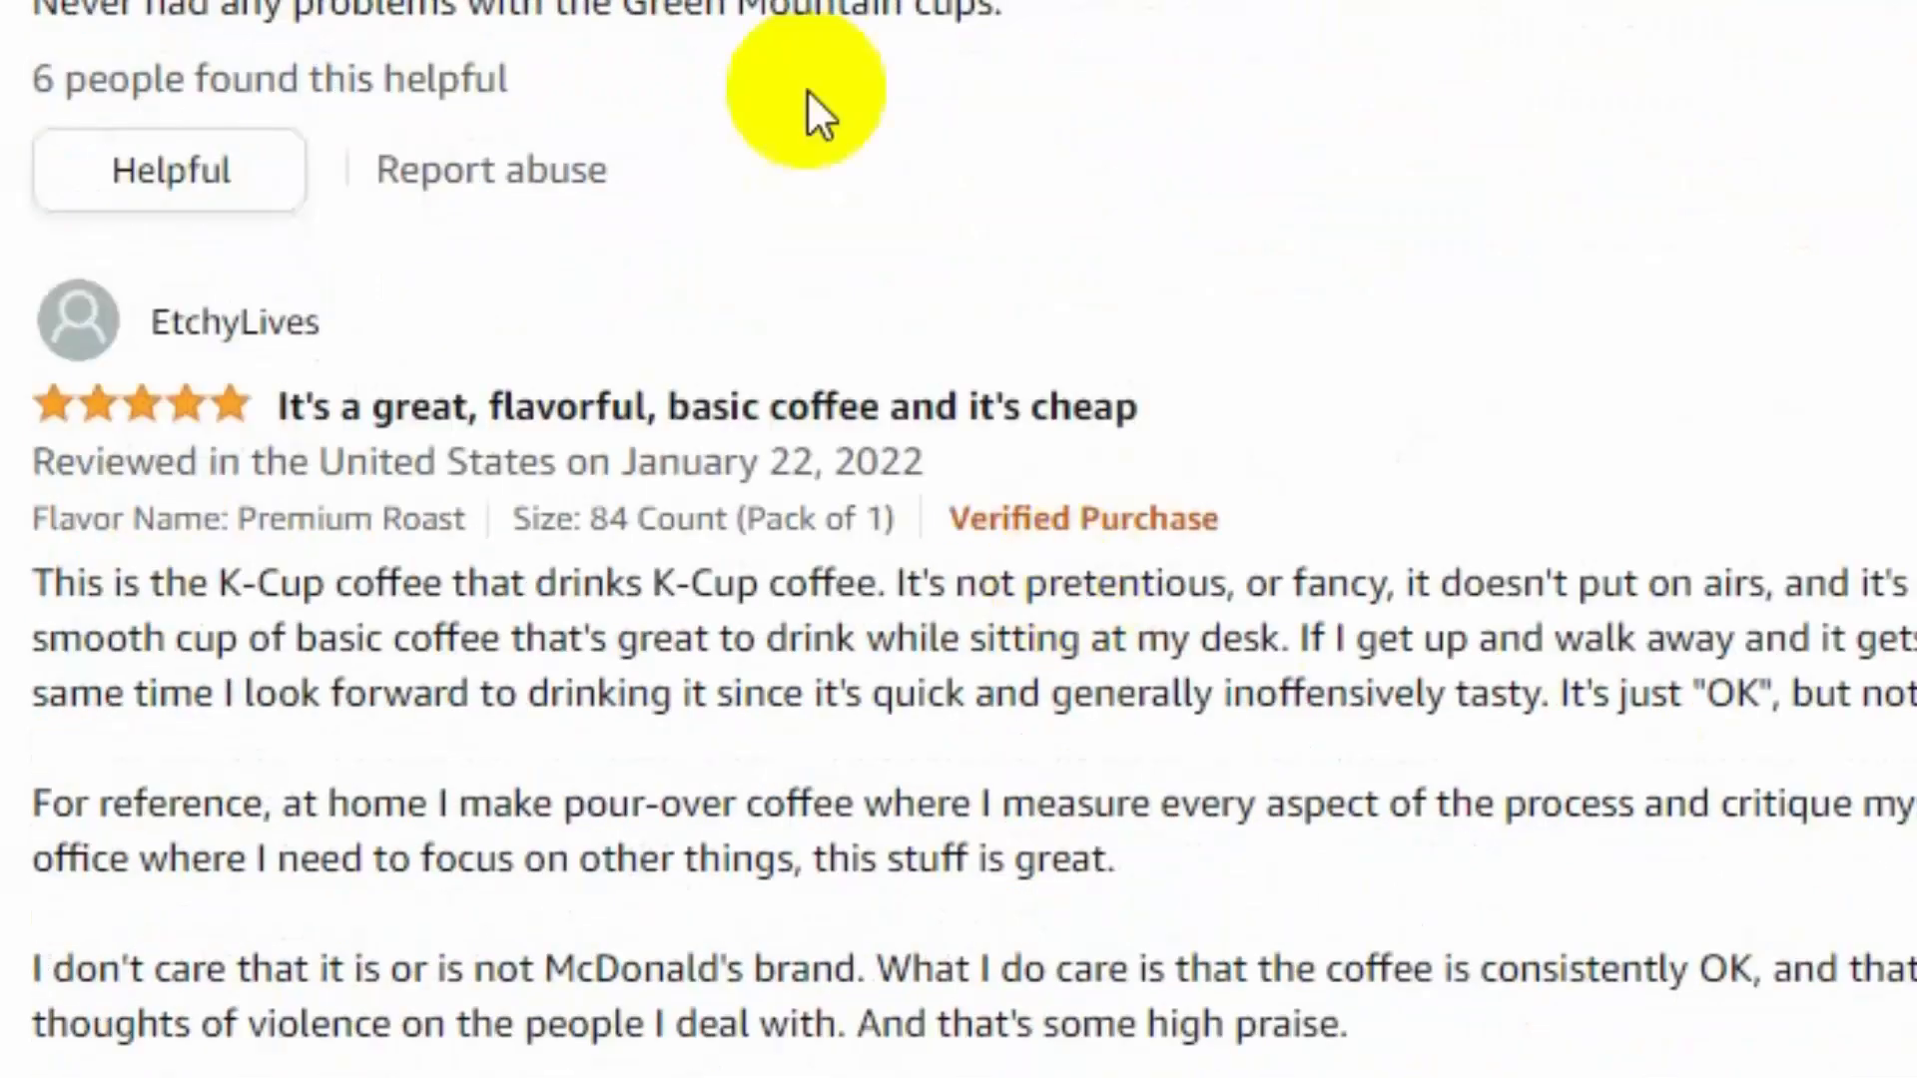
pyautogui.moveTo(1138, 409); pyautogui.dragTo(980, 408)
pyautogui.hotkey('alt', 'Tab')
pyautogui.hotkey('ctrl', 'v')
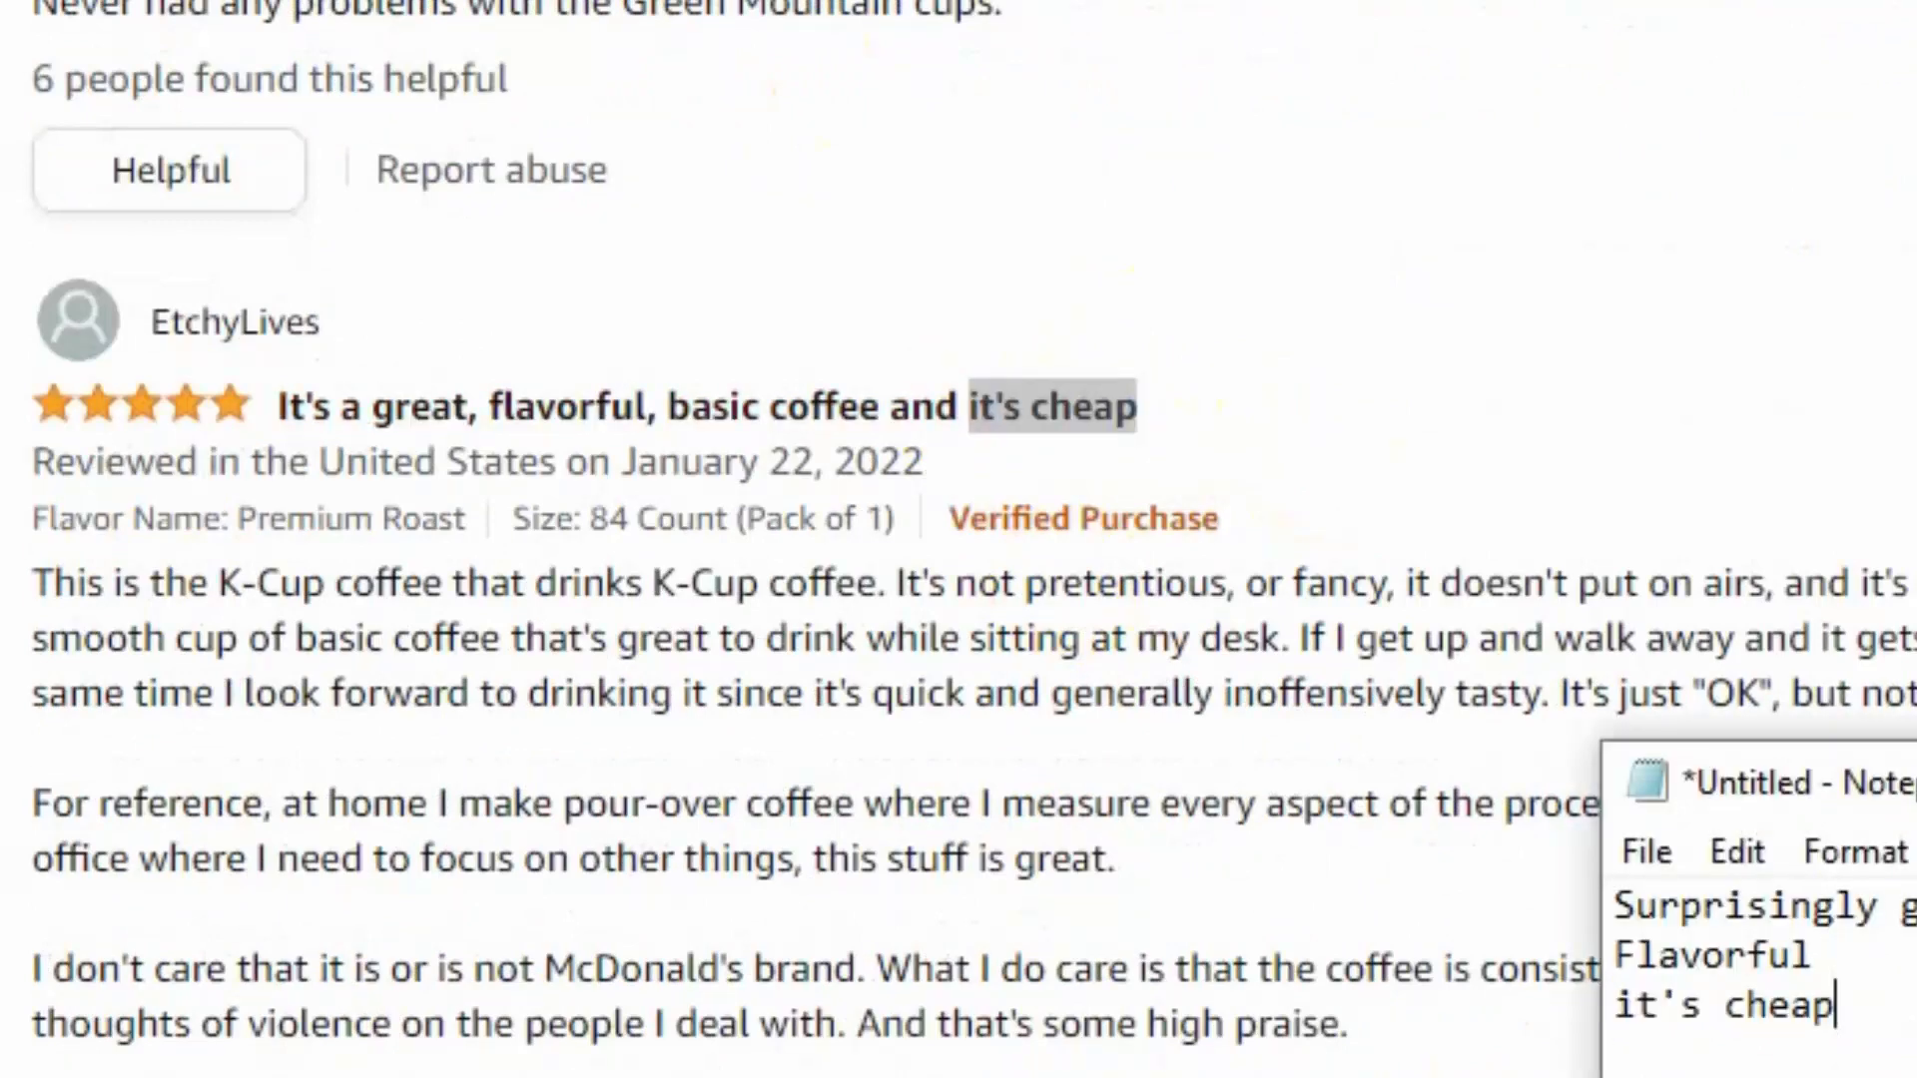
# Look through the remaining five-star reviews on the Amazon page for further product benefits.
pyautogui.hotkey('alt', 'Tab')
pyautogui.scroll(-7, 1595, 805)
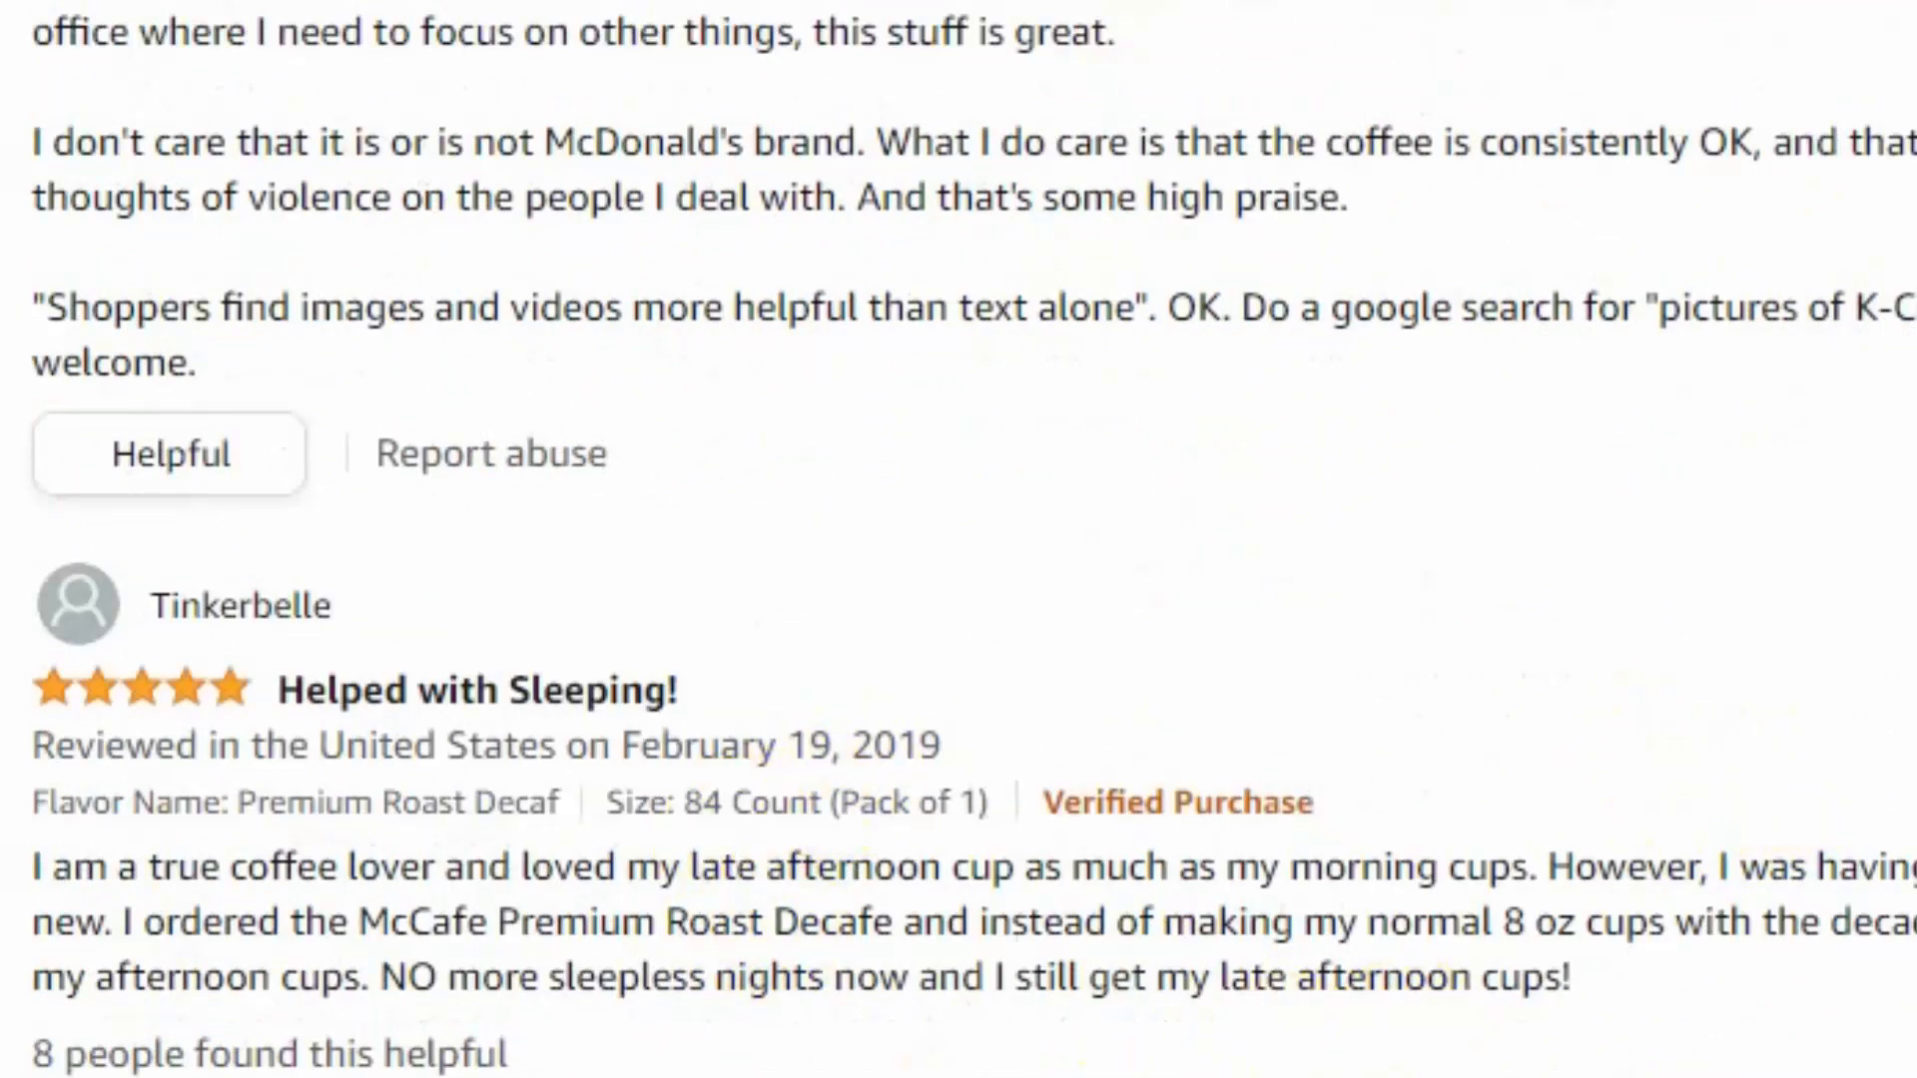
pyautogui.scroll(-8, 958, 539)
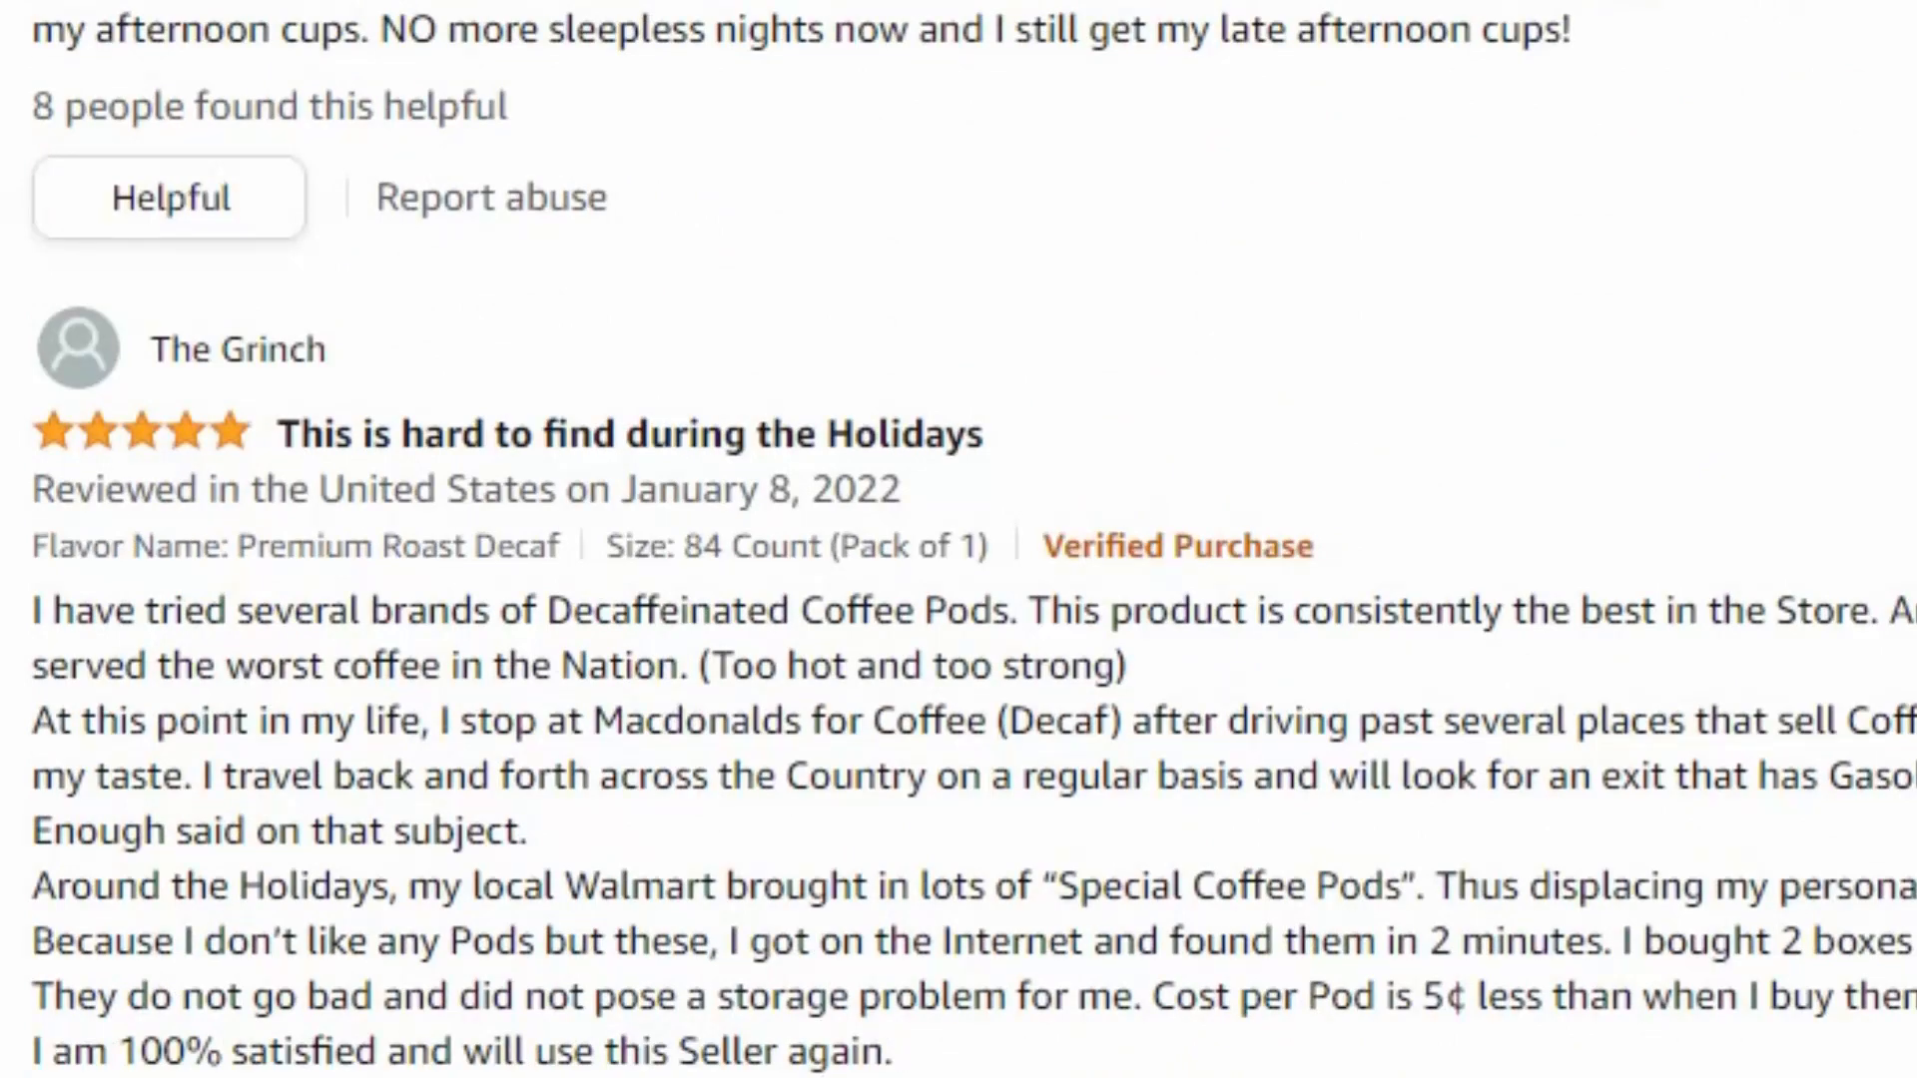
pyautogui.scroll(-15, 958, 539)
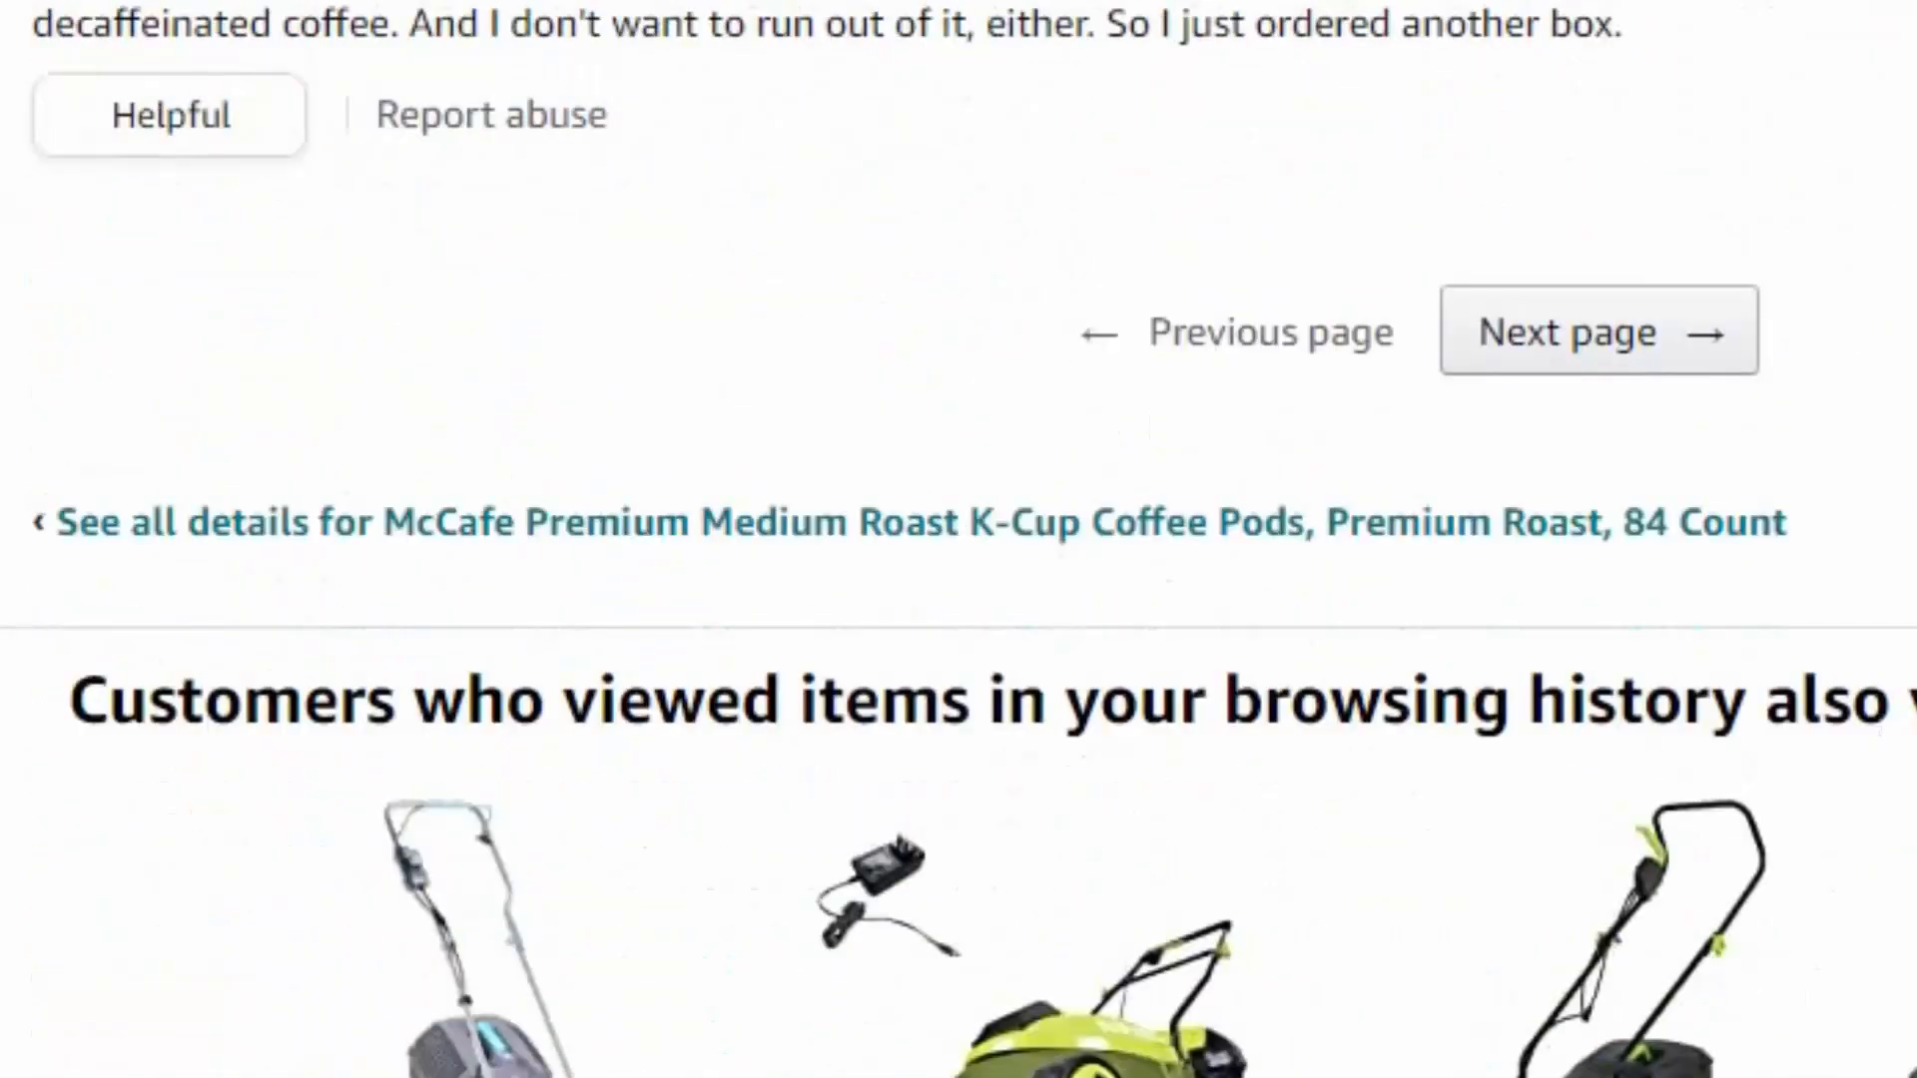
pyautogui.scroll(20, 959, 539)
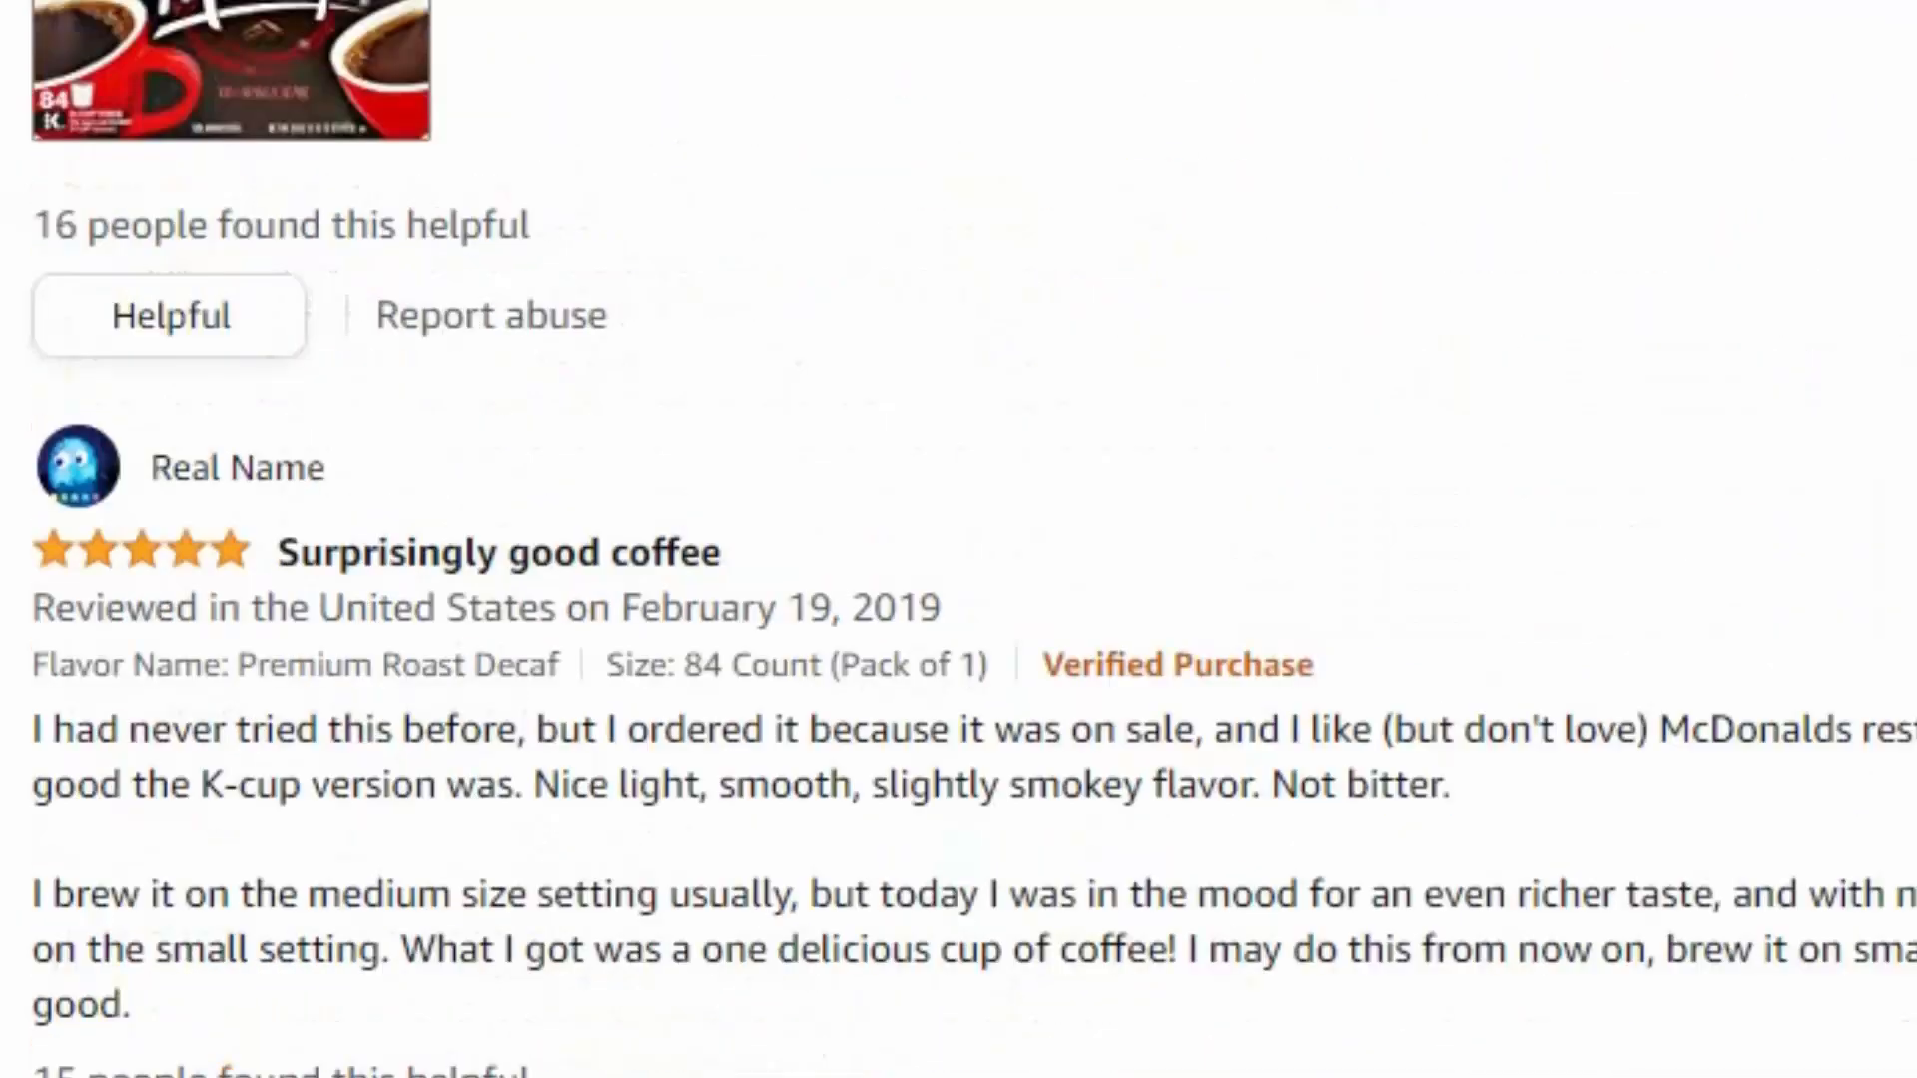
# Switch to WordHero, leave the Blog Conclusions tool, search the writing tools for "ben" and open Product Benefits.
pyautogui.scroll(-5, 958, 539)
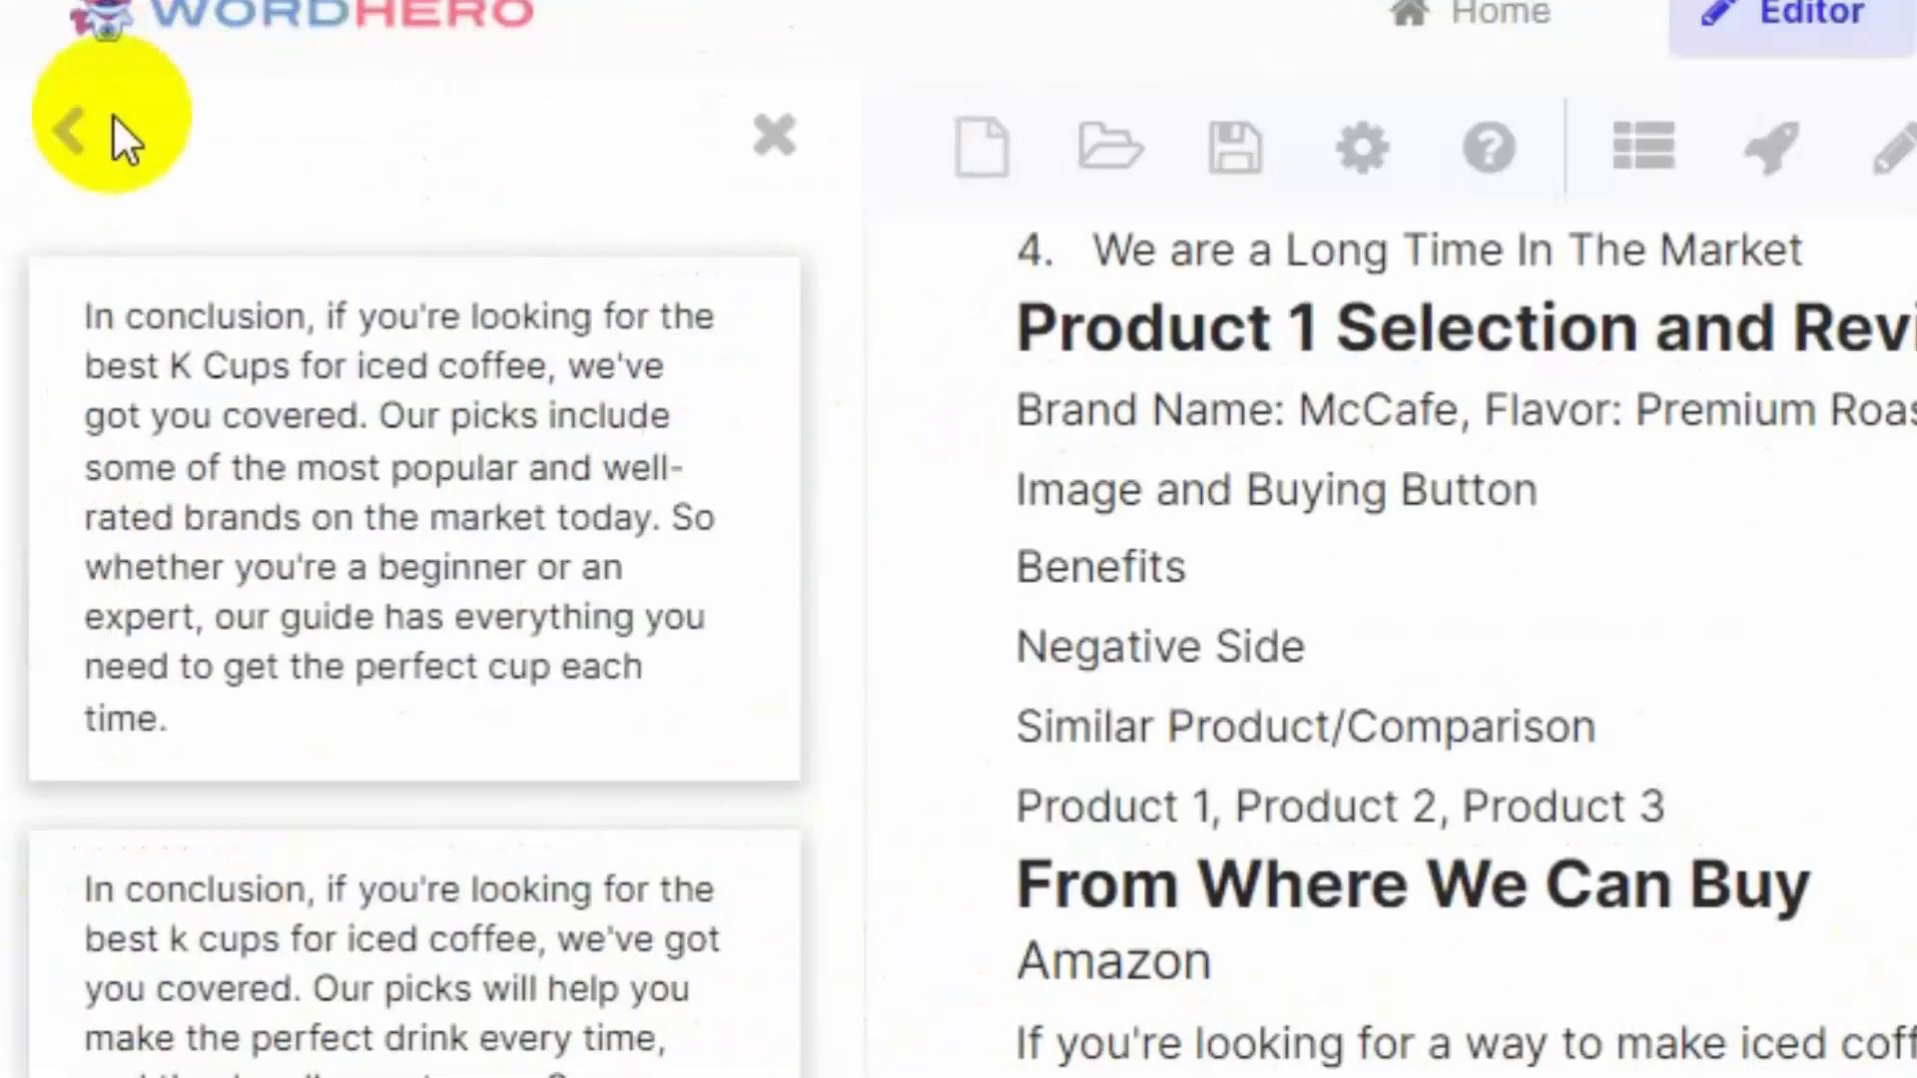
pyautogui.click(72, 134)
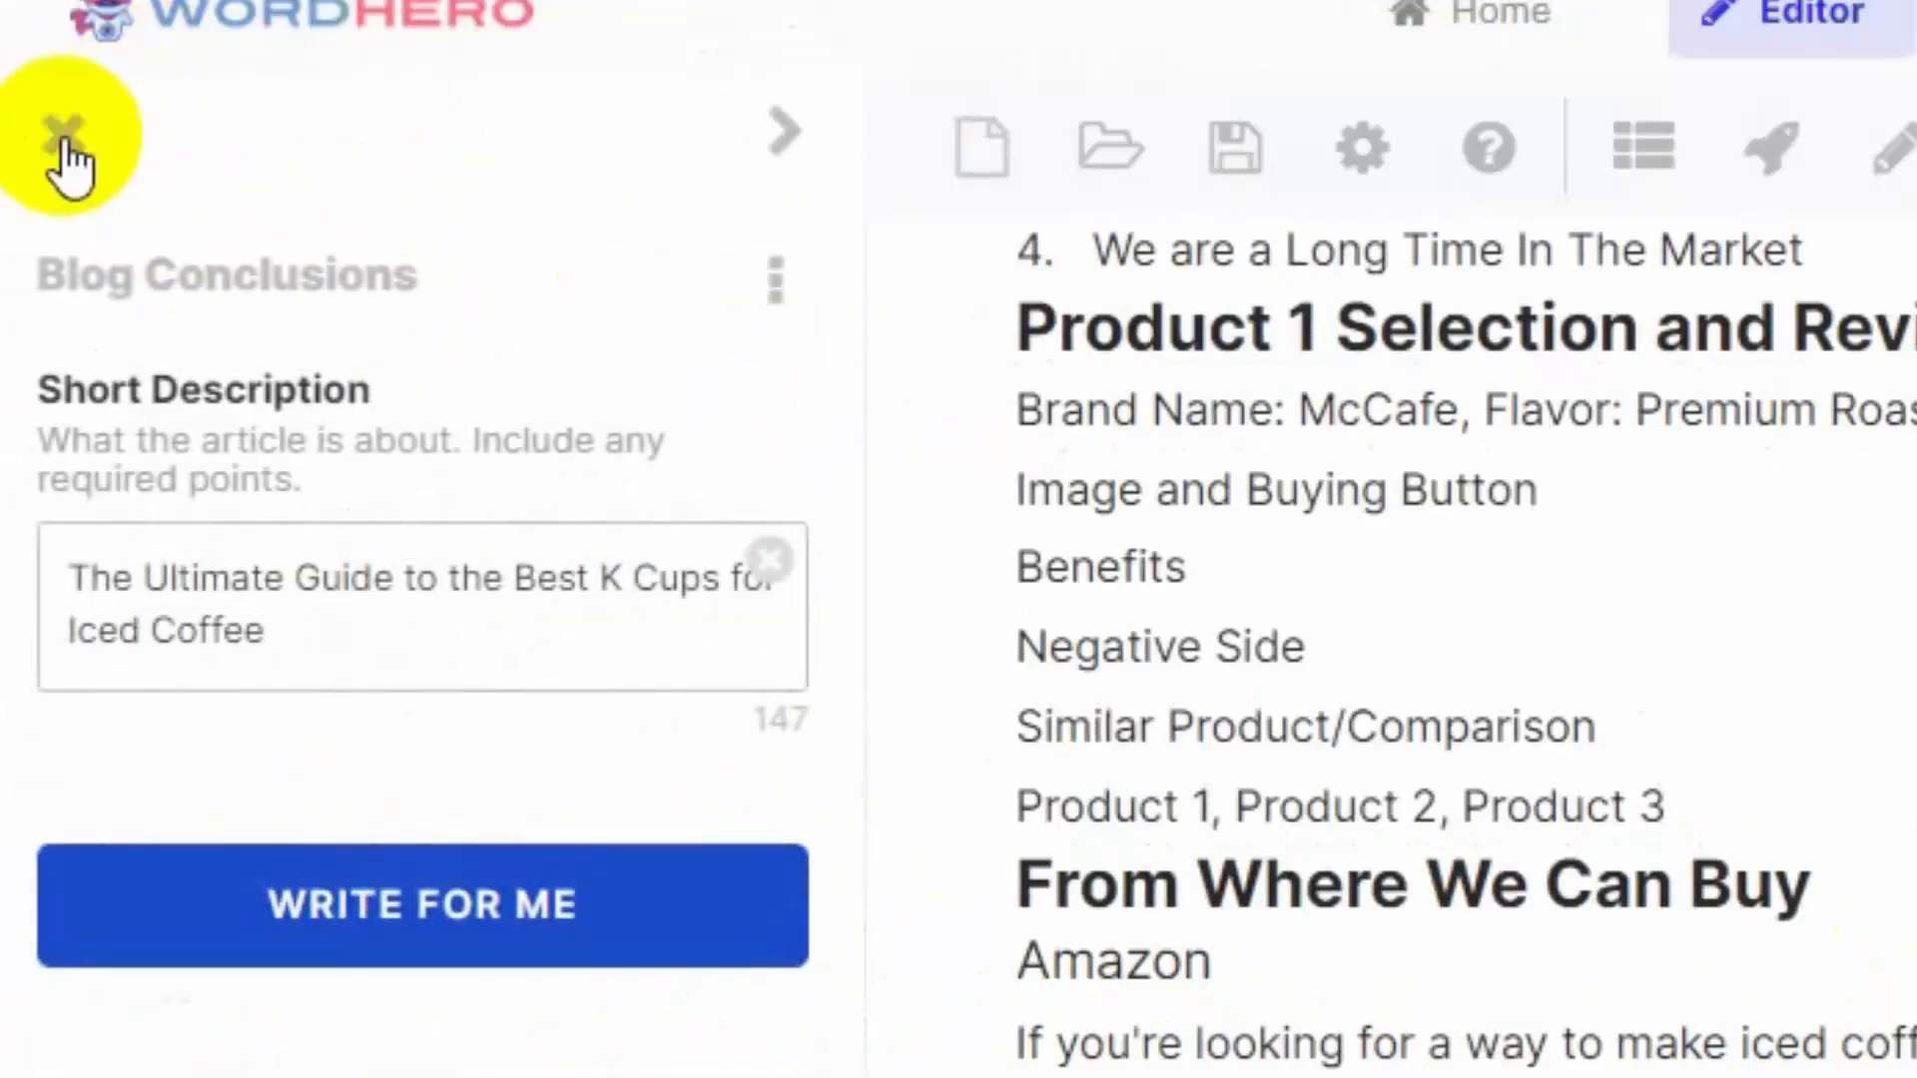
pyautogui.click(58, 138)
pyautogui.moveTo(347, 169); pyautogui.dragTo(5, 179)
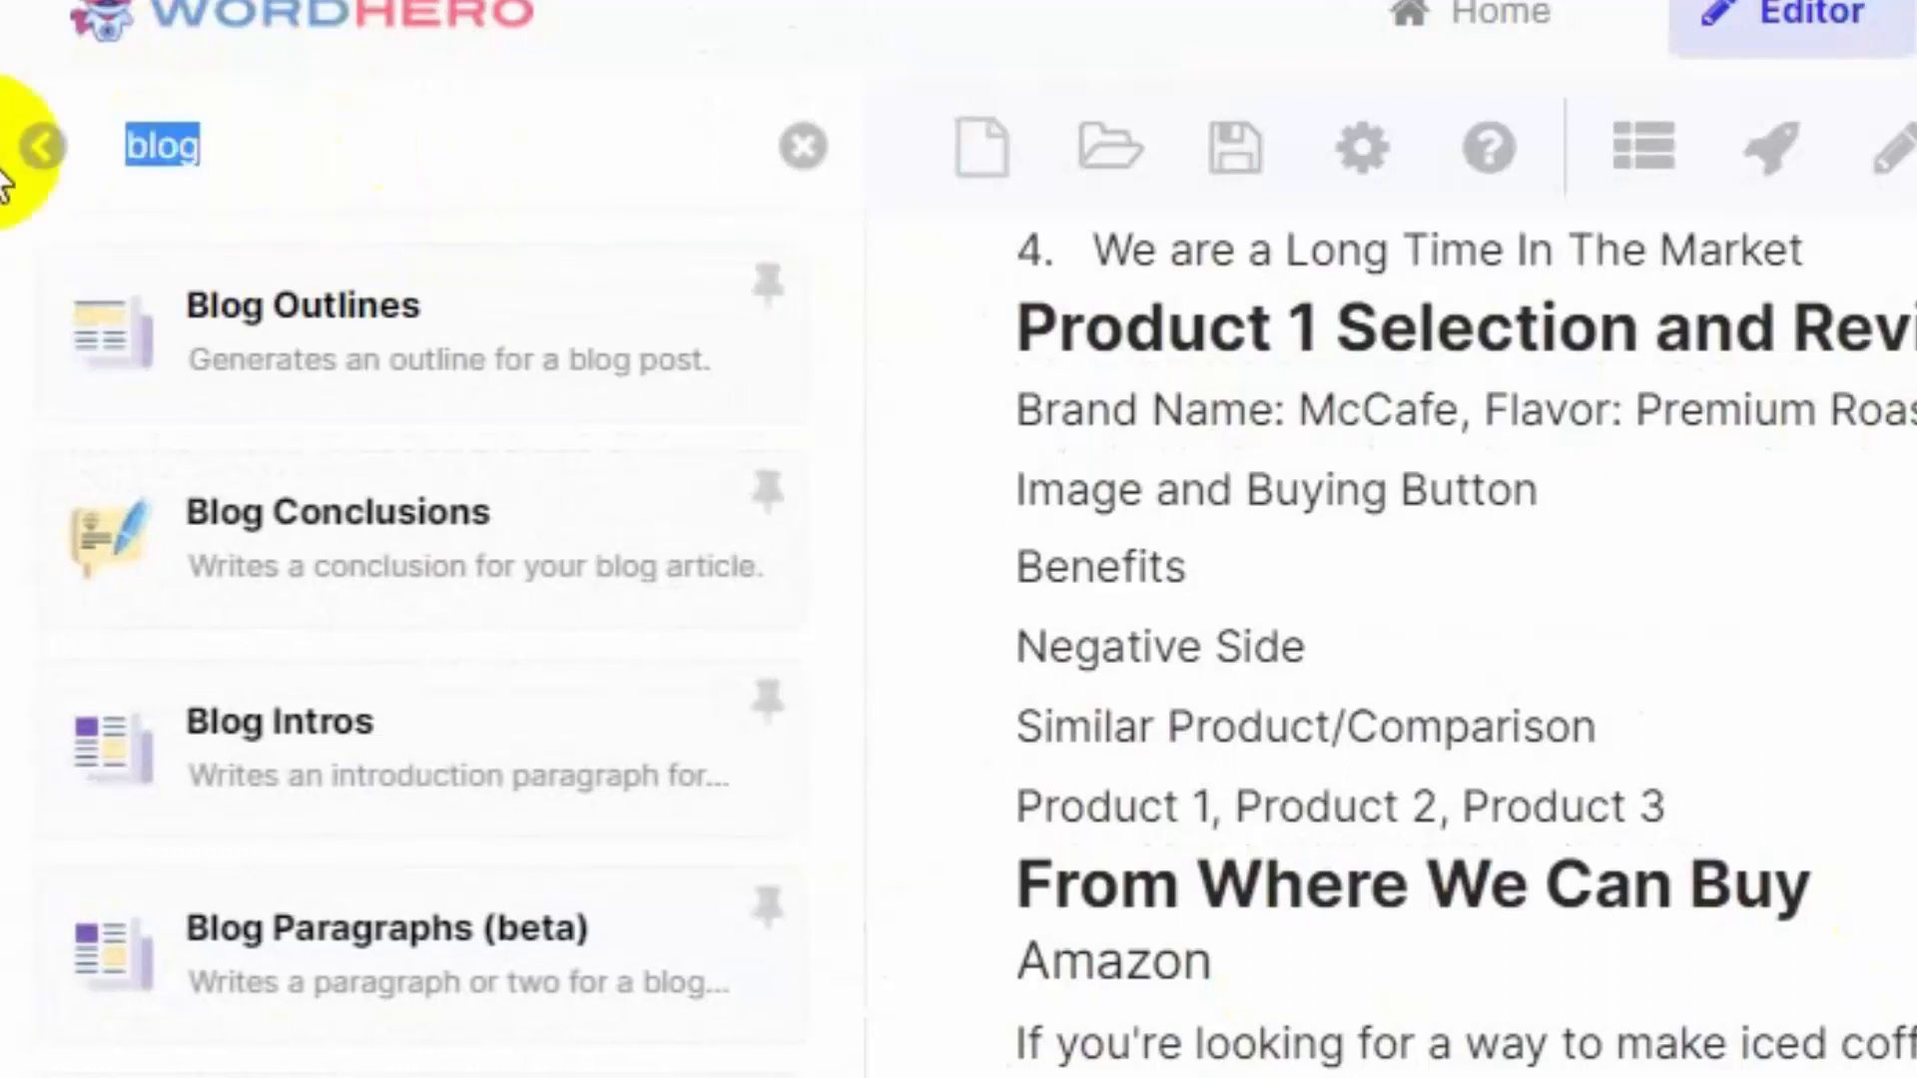
pyautogui.write('ben')
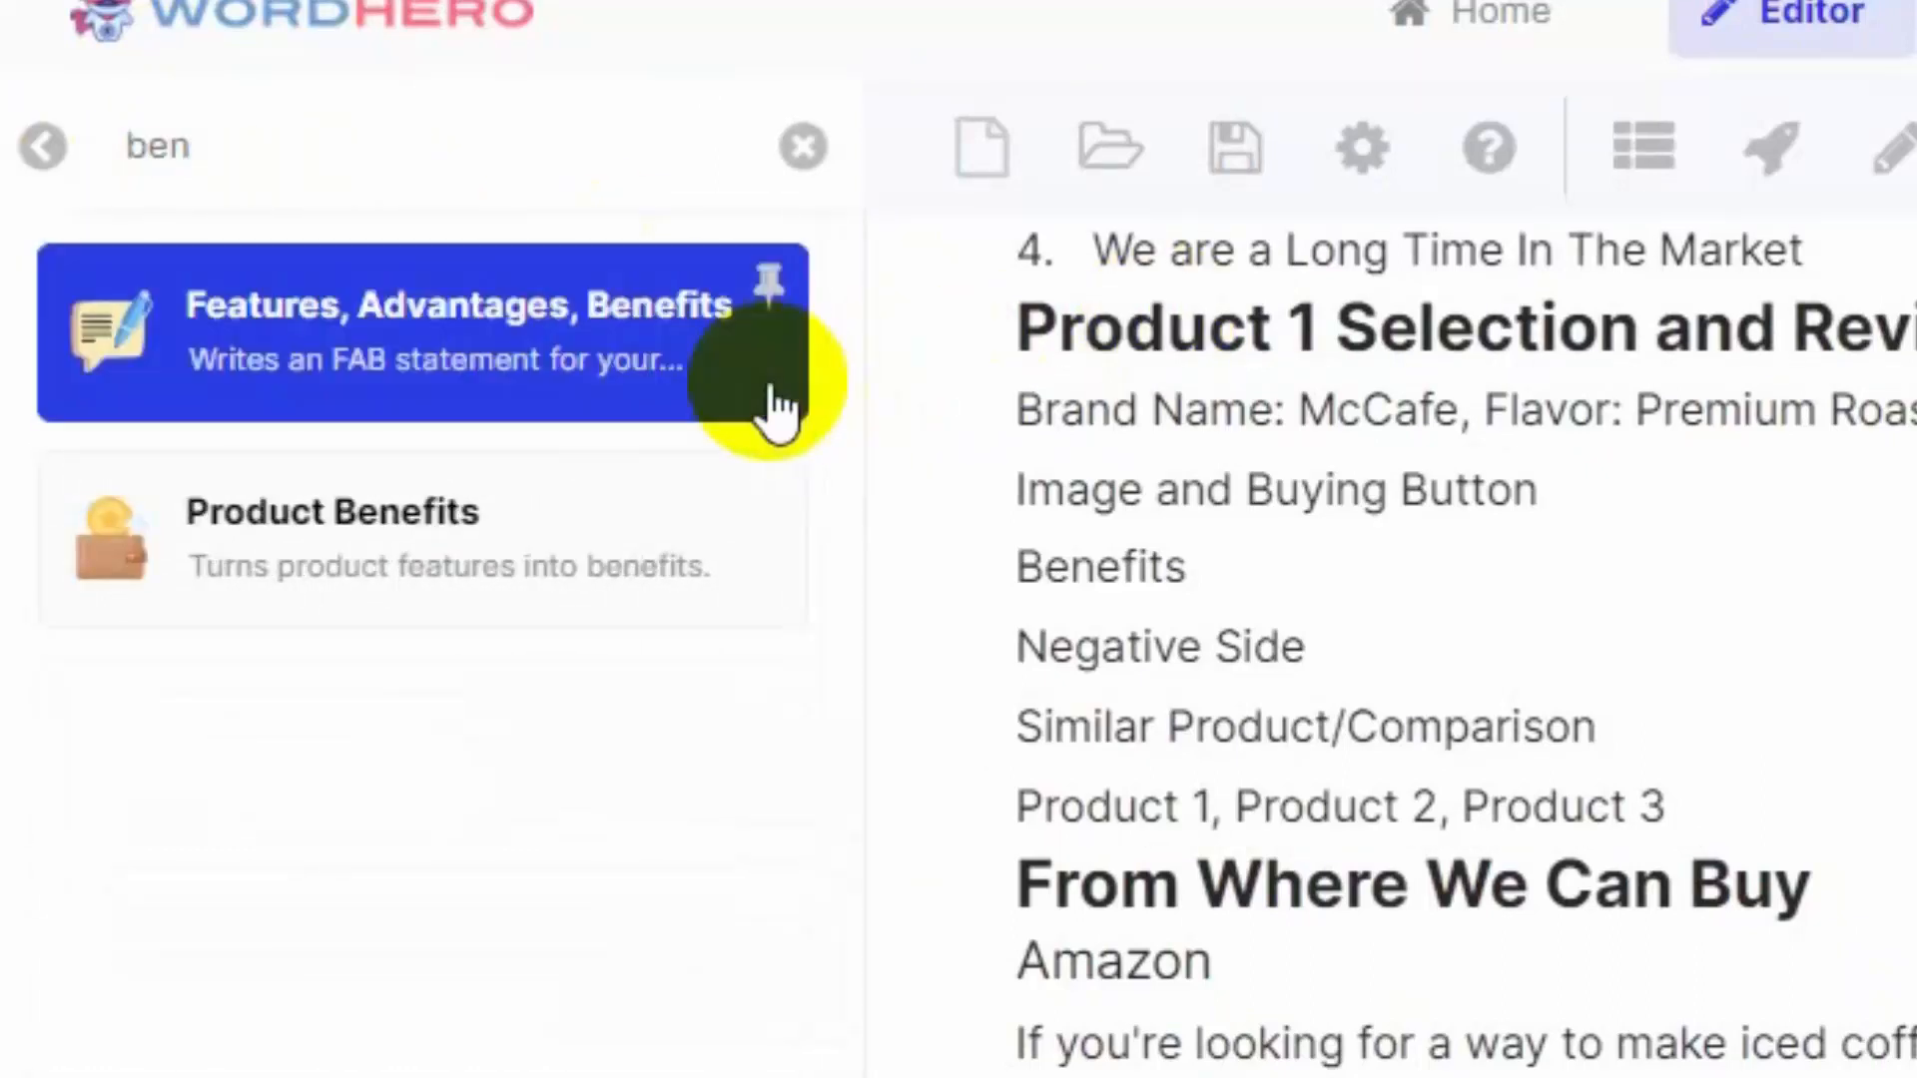
pyautogui.click(394, 554)
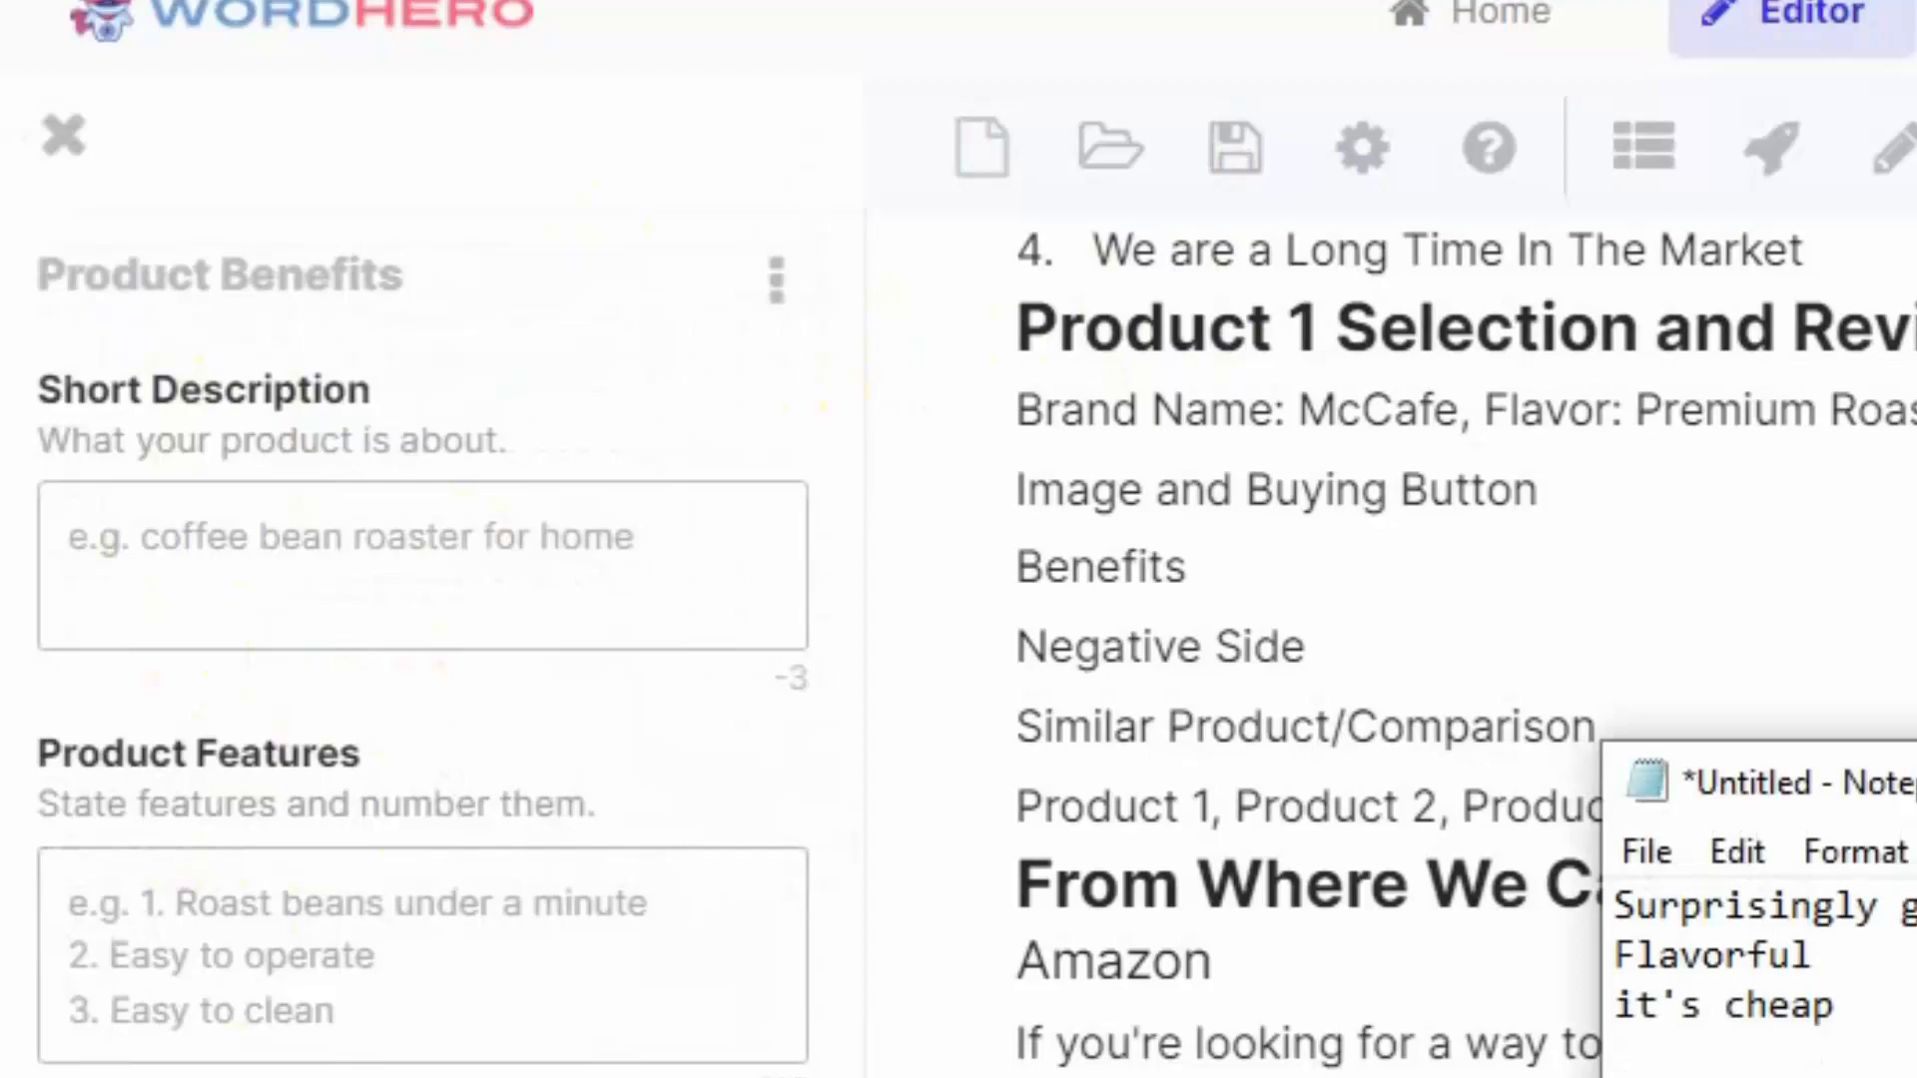
# Copy the product title "McCafe Premium Medium Roast K-Cup Coffee Pods" from the Amazon review page into the Product Benefits short description.
pyautogui.hotkey('alt', 'Tab')
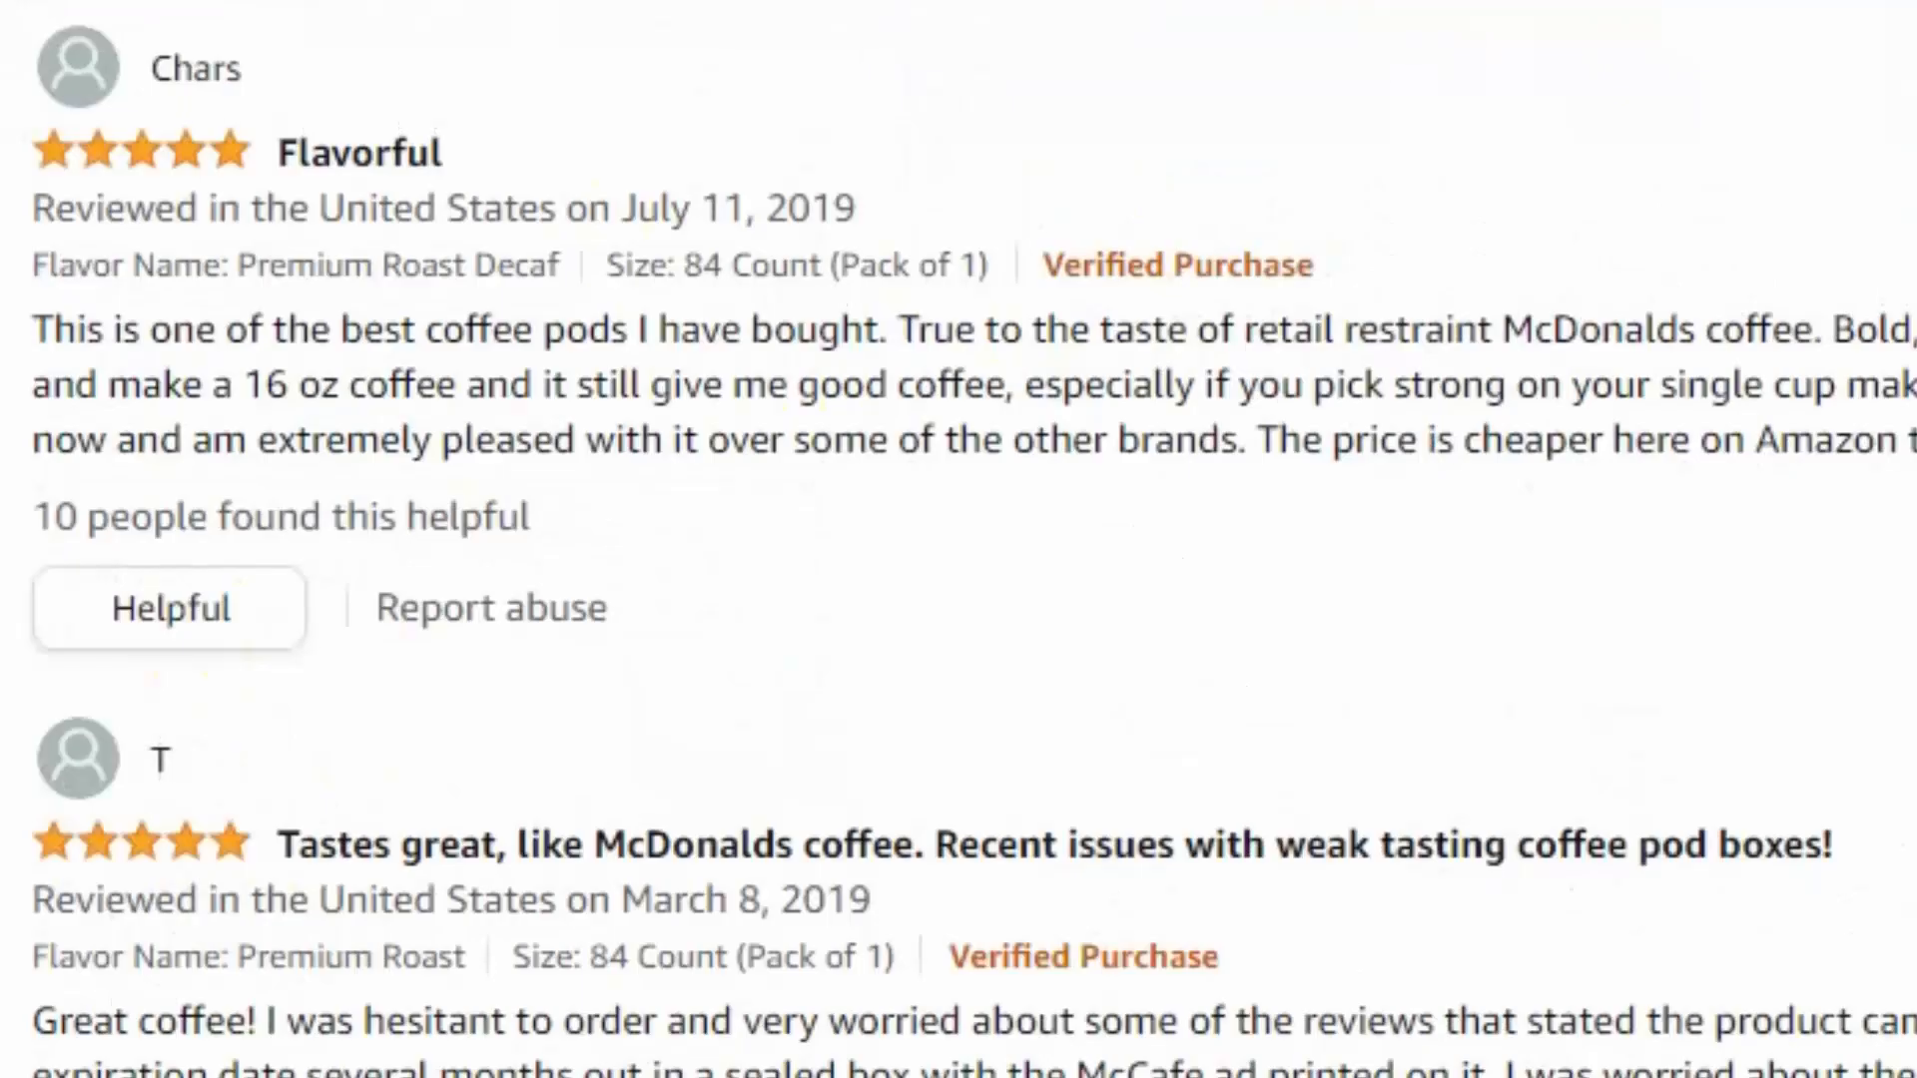
pyautogui.scroll(10, 959, 539)
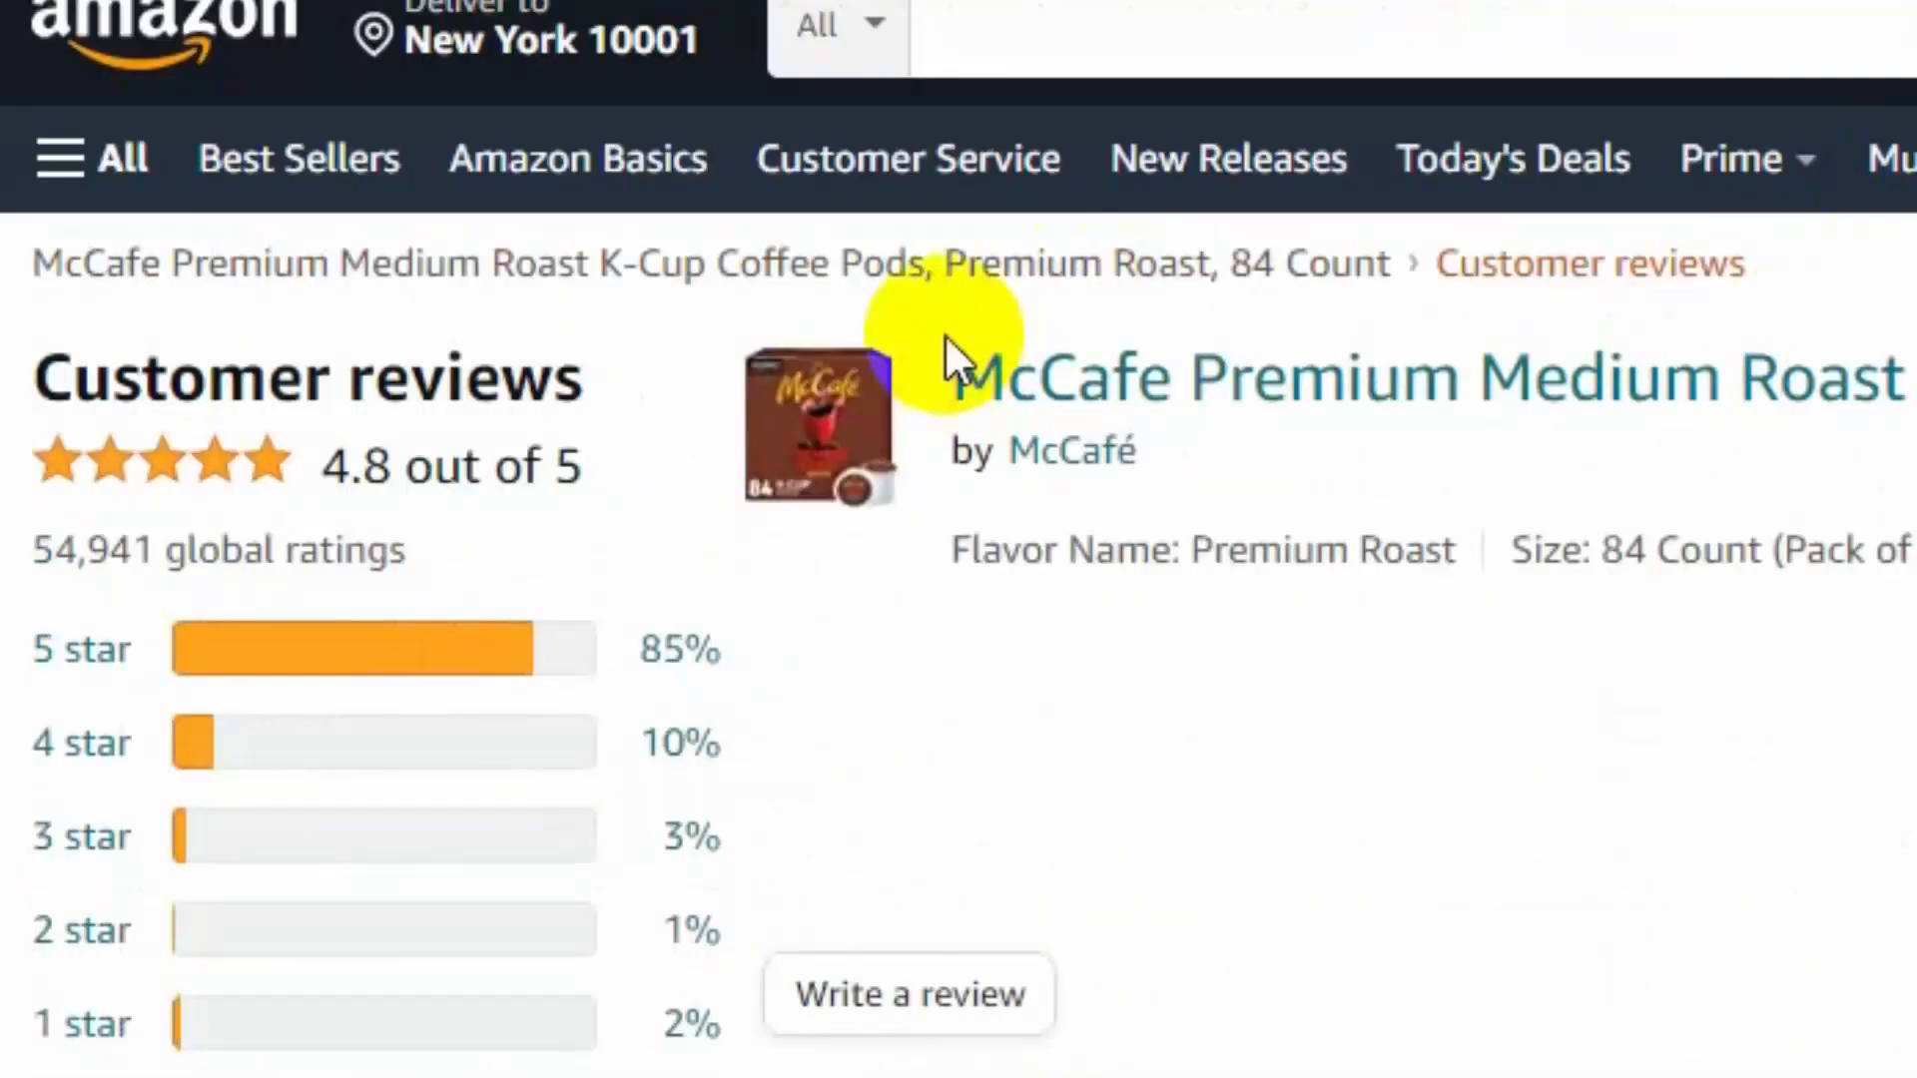
pyautogui.moveTo(944, 334); pyautogui.dragTo(1911, 379)
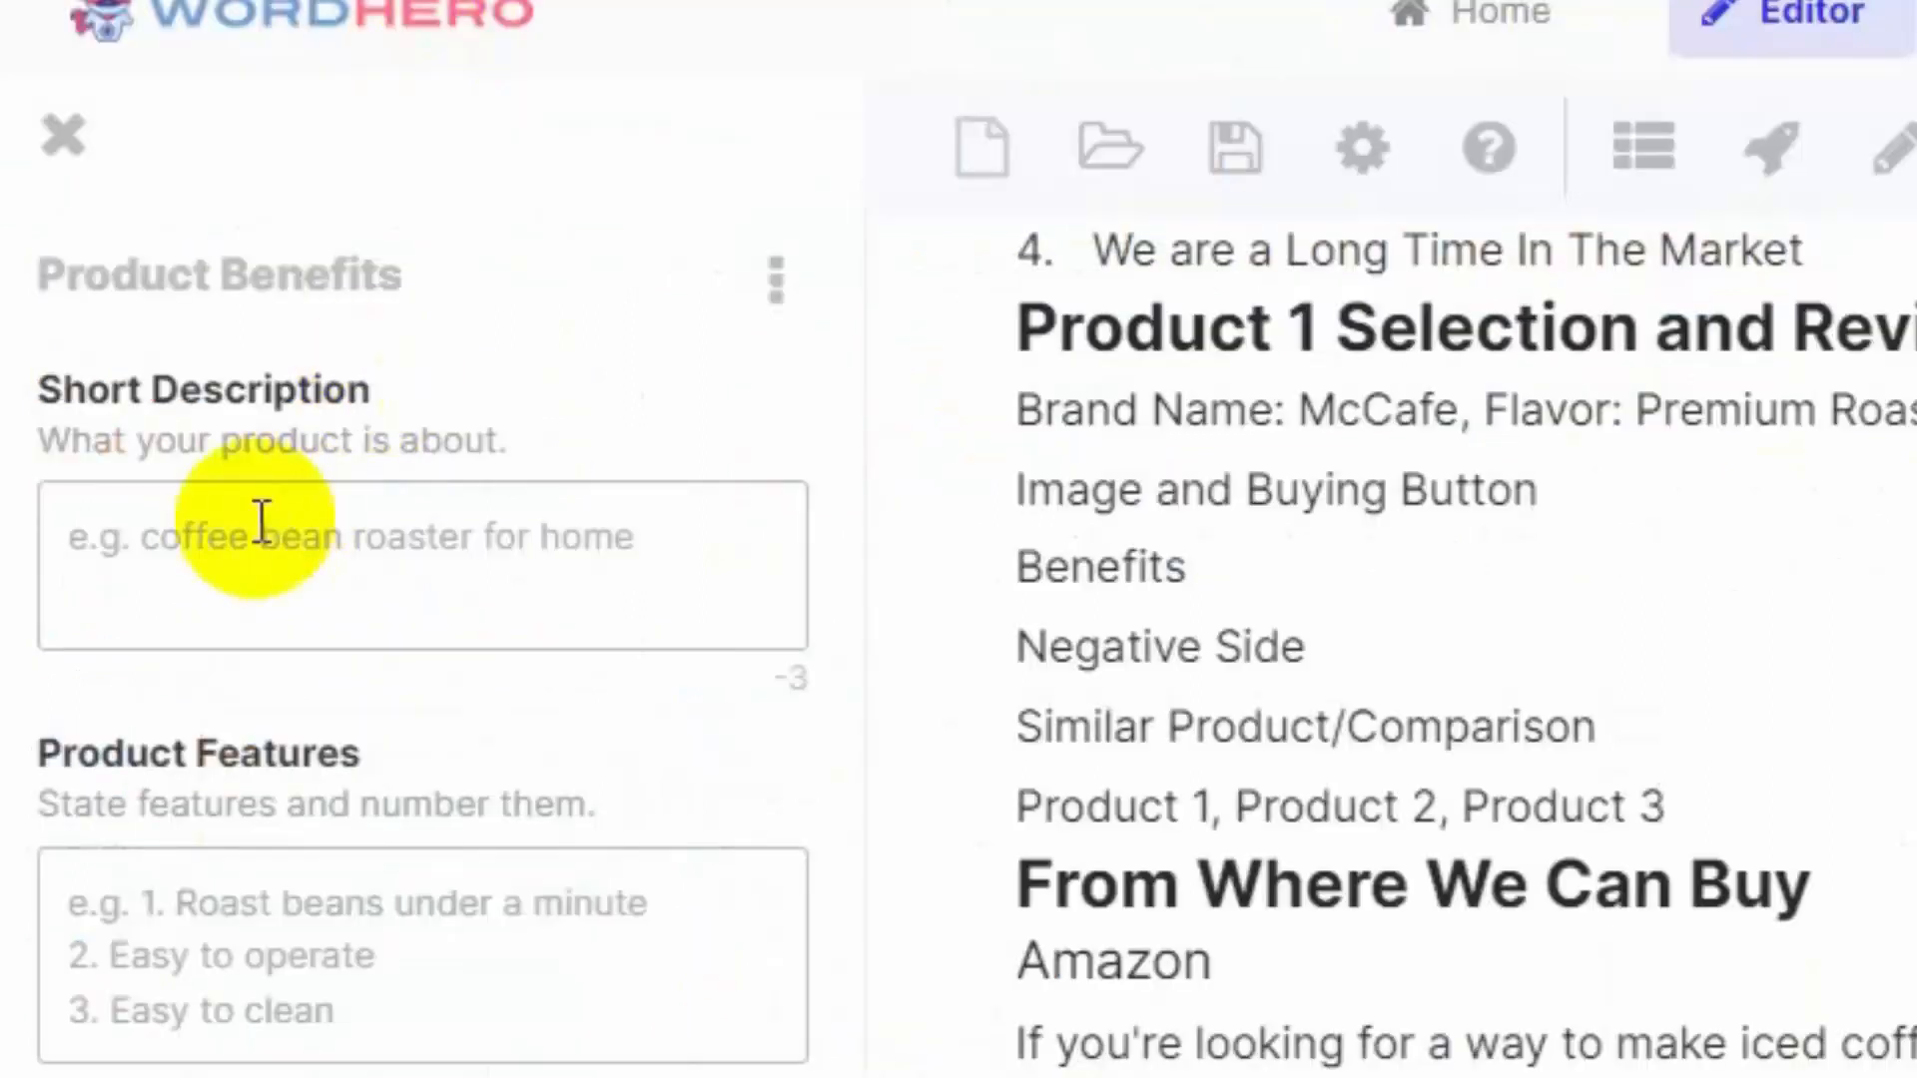
pyautogui.click(230, 542)
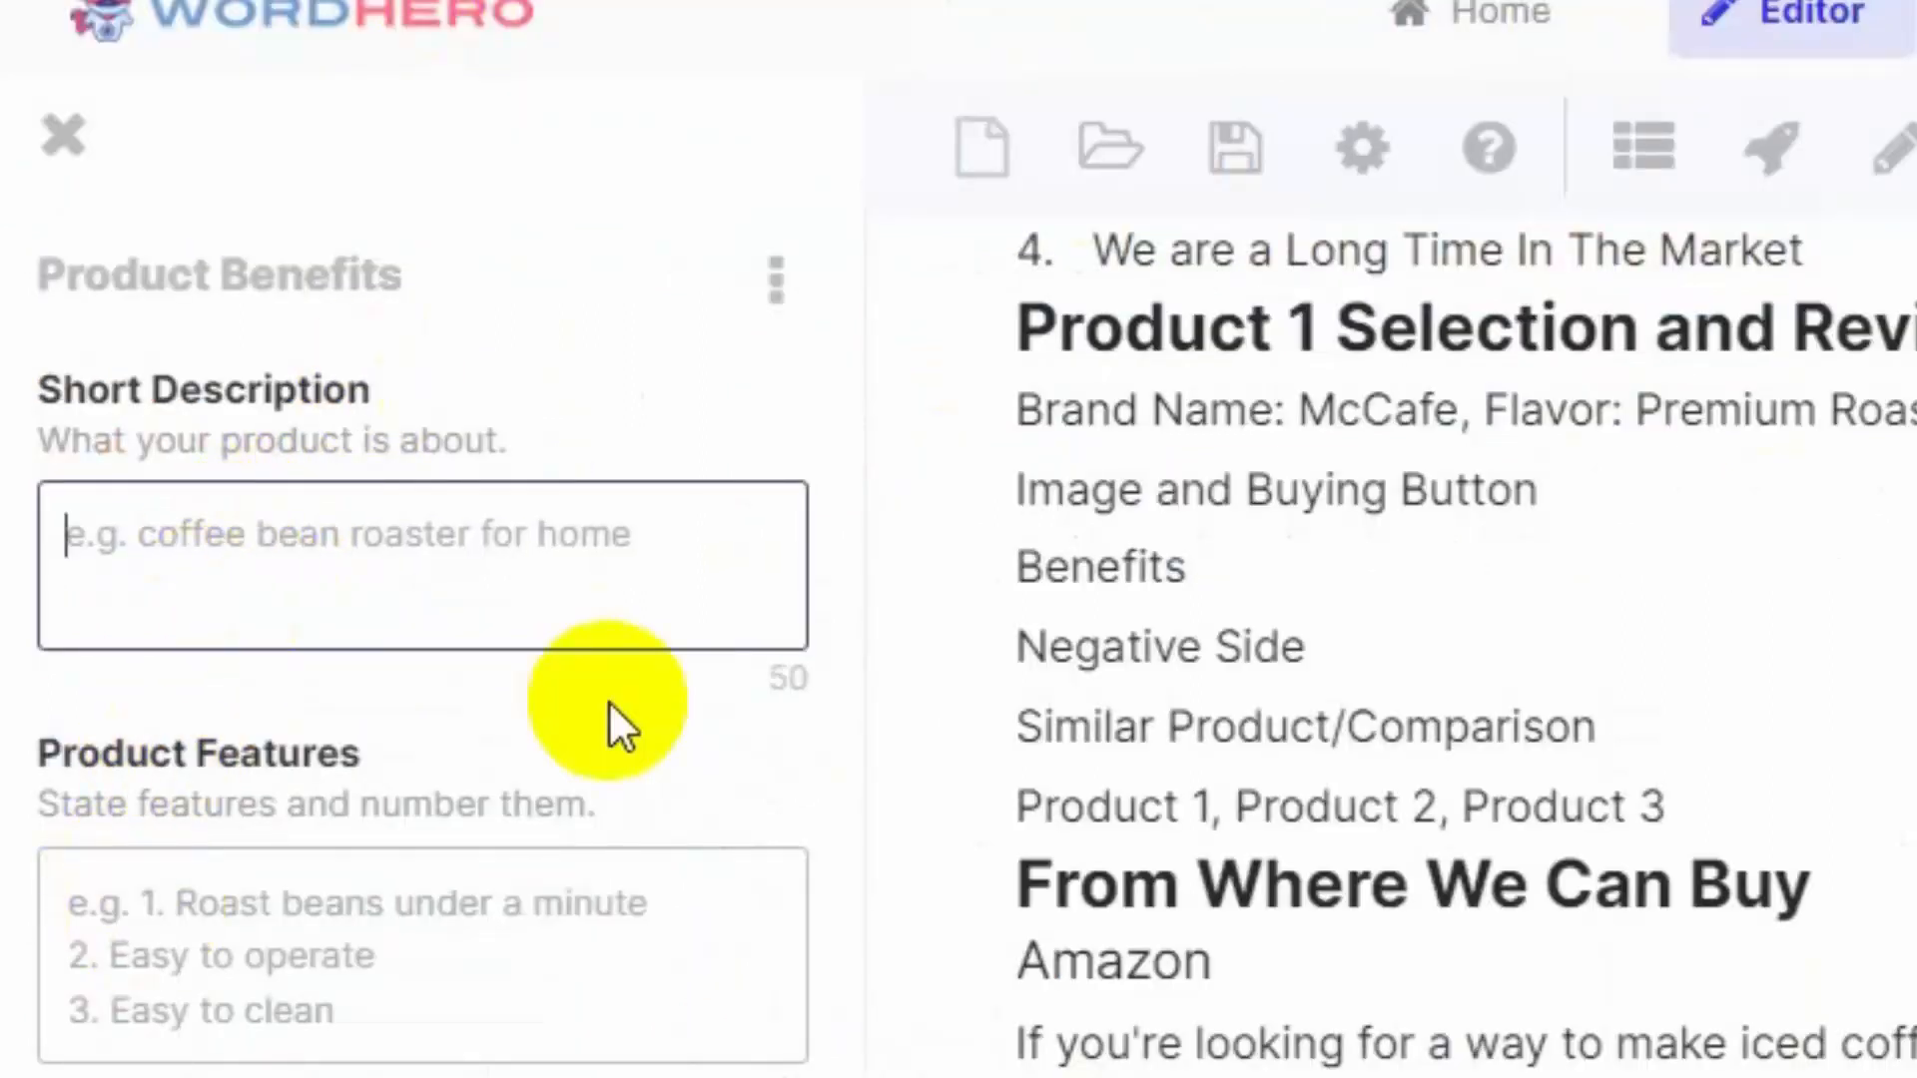
pyautogui.write('McCafe Premium Medium Roast K-Cup Coffee Pods')
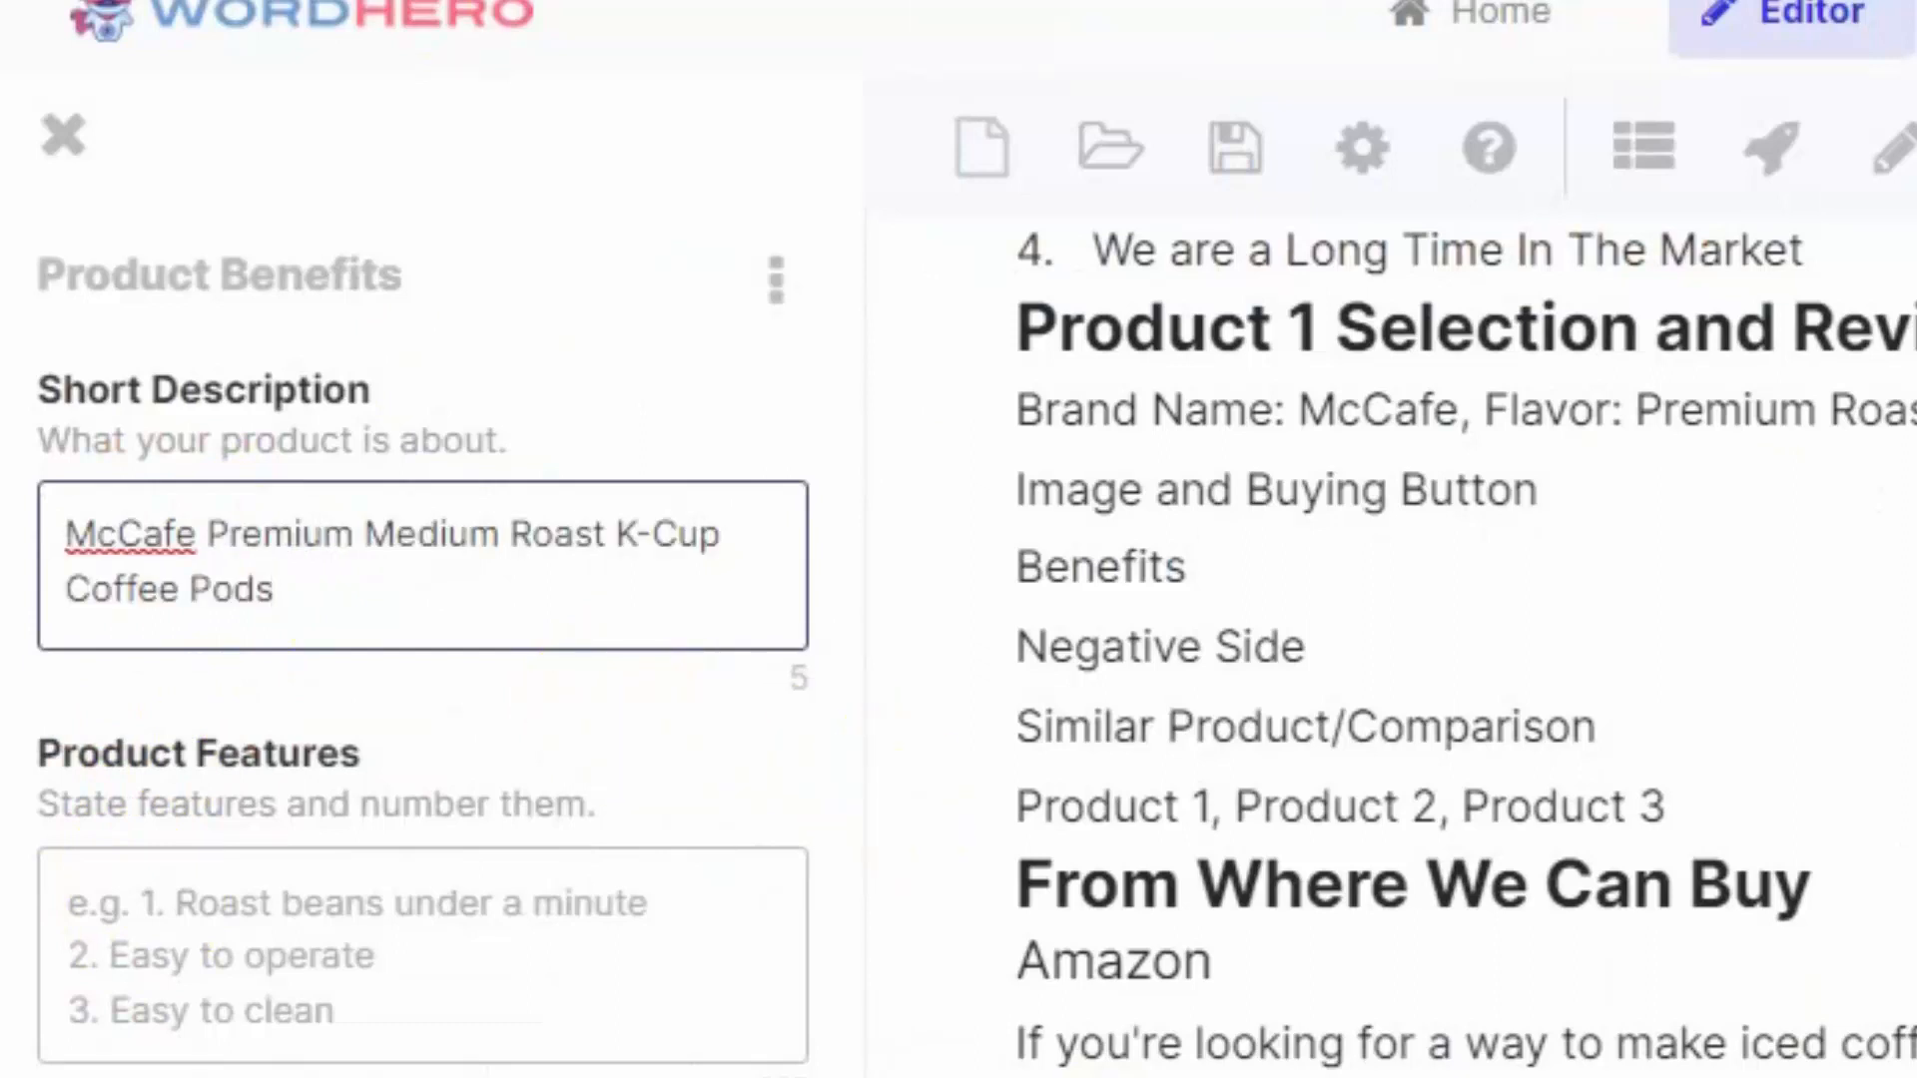
# Copy the Notepad lines "Surprisingly good coffee", "Flavorful" and "it's cheap" into the product features.
pyautogui.hotkey('alt', 'Tab')
pyautogui.moveTo(1866, 1001); pyautogui.dragTo(1467, 890)
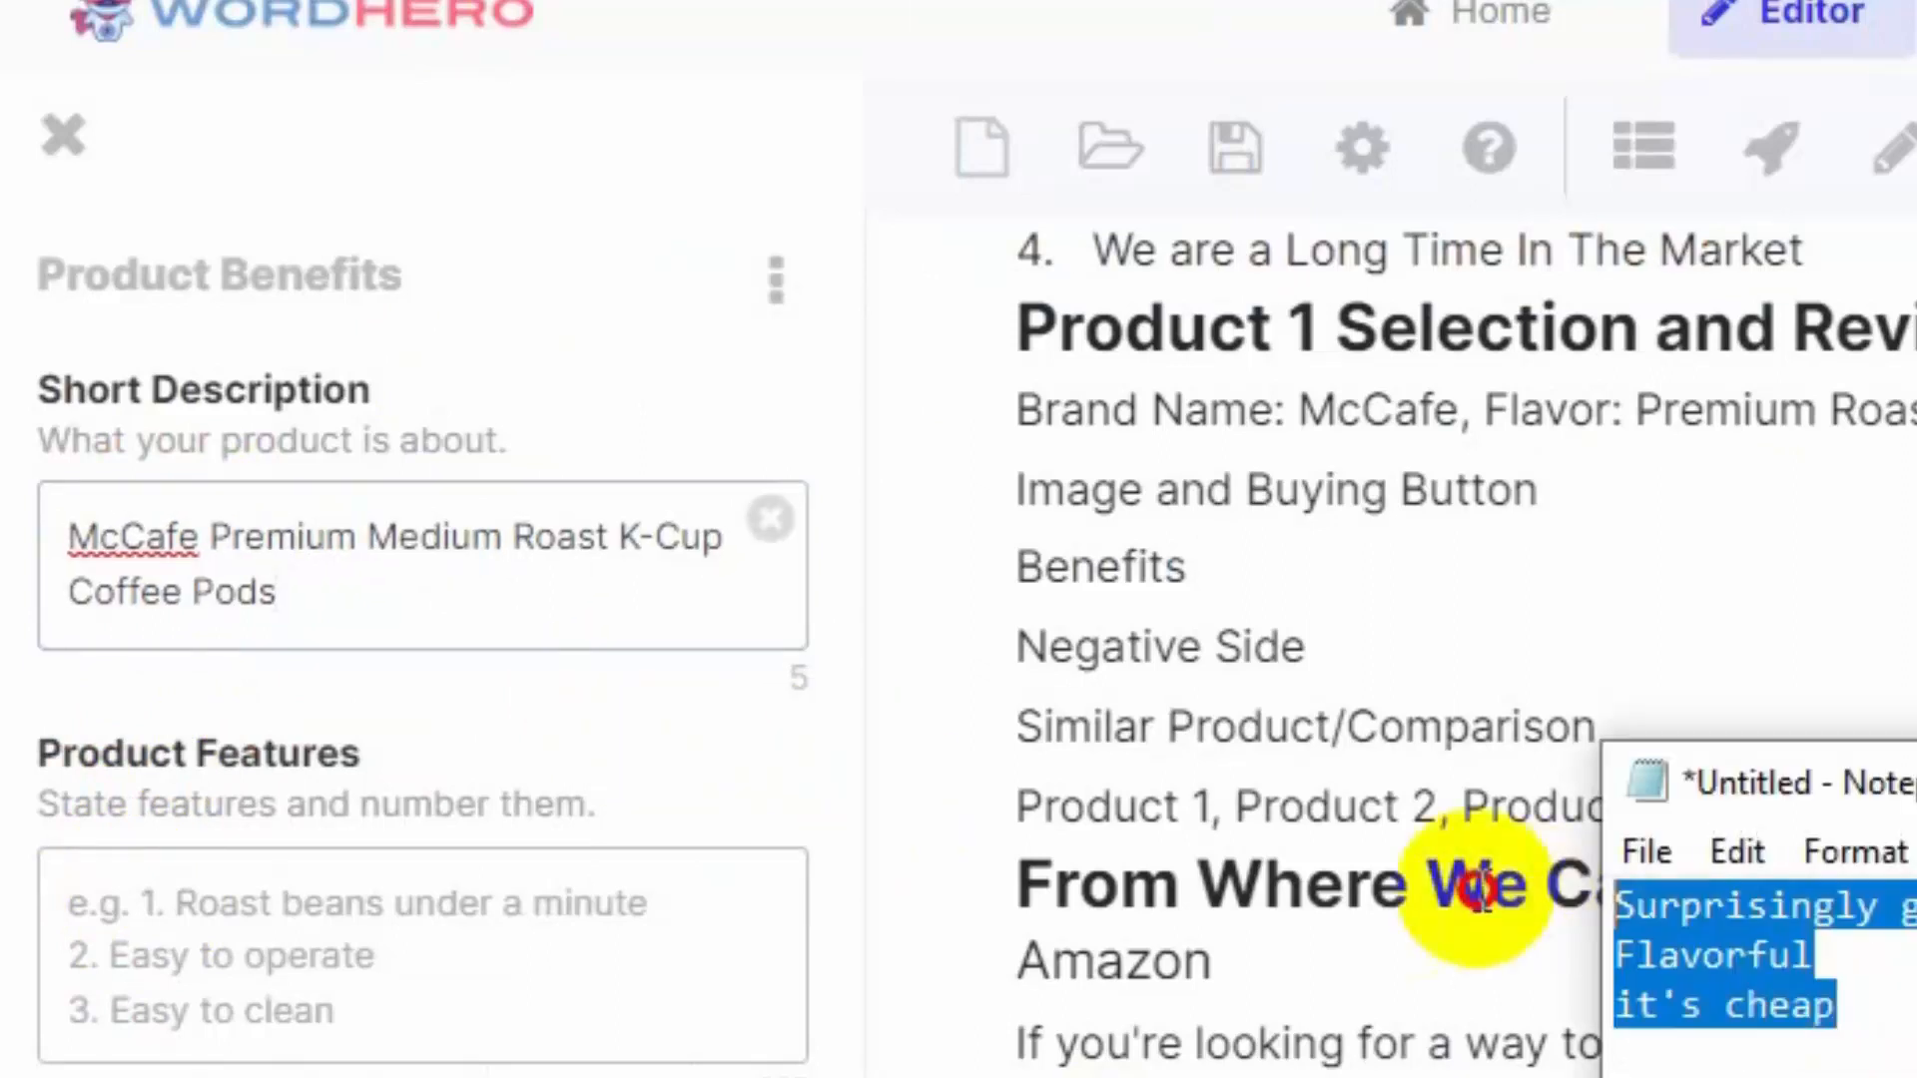
pyautogui.click(244, 1008)
pyautogui.write("Surprisingly good coffee Flavorful it's cheap")
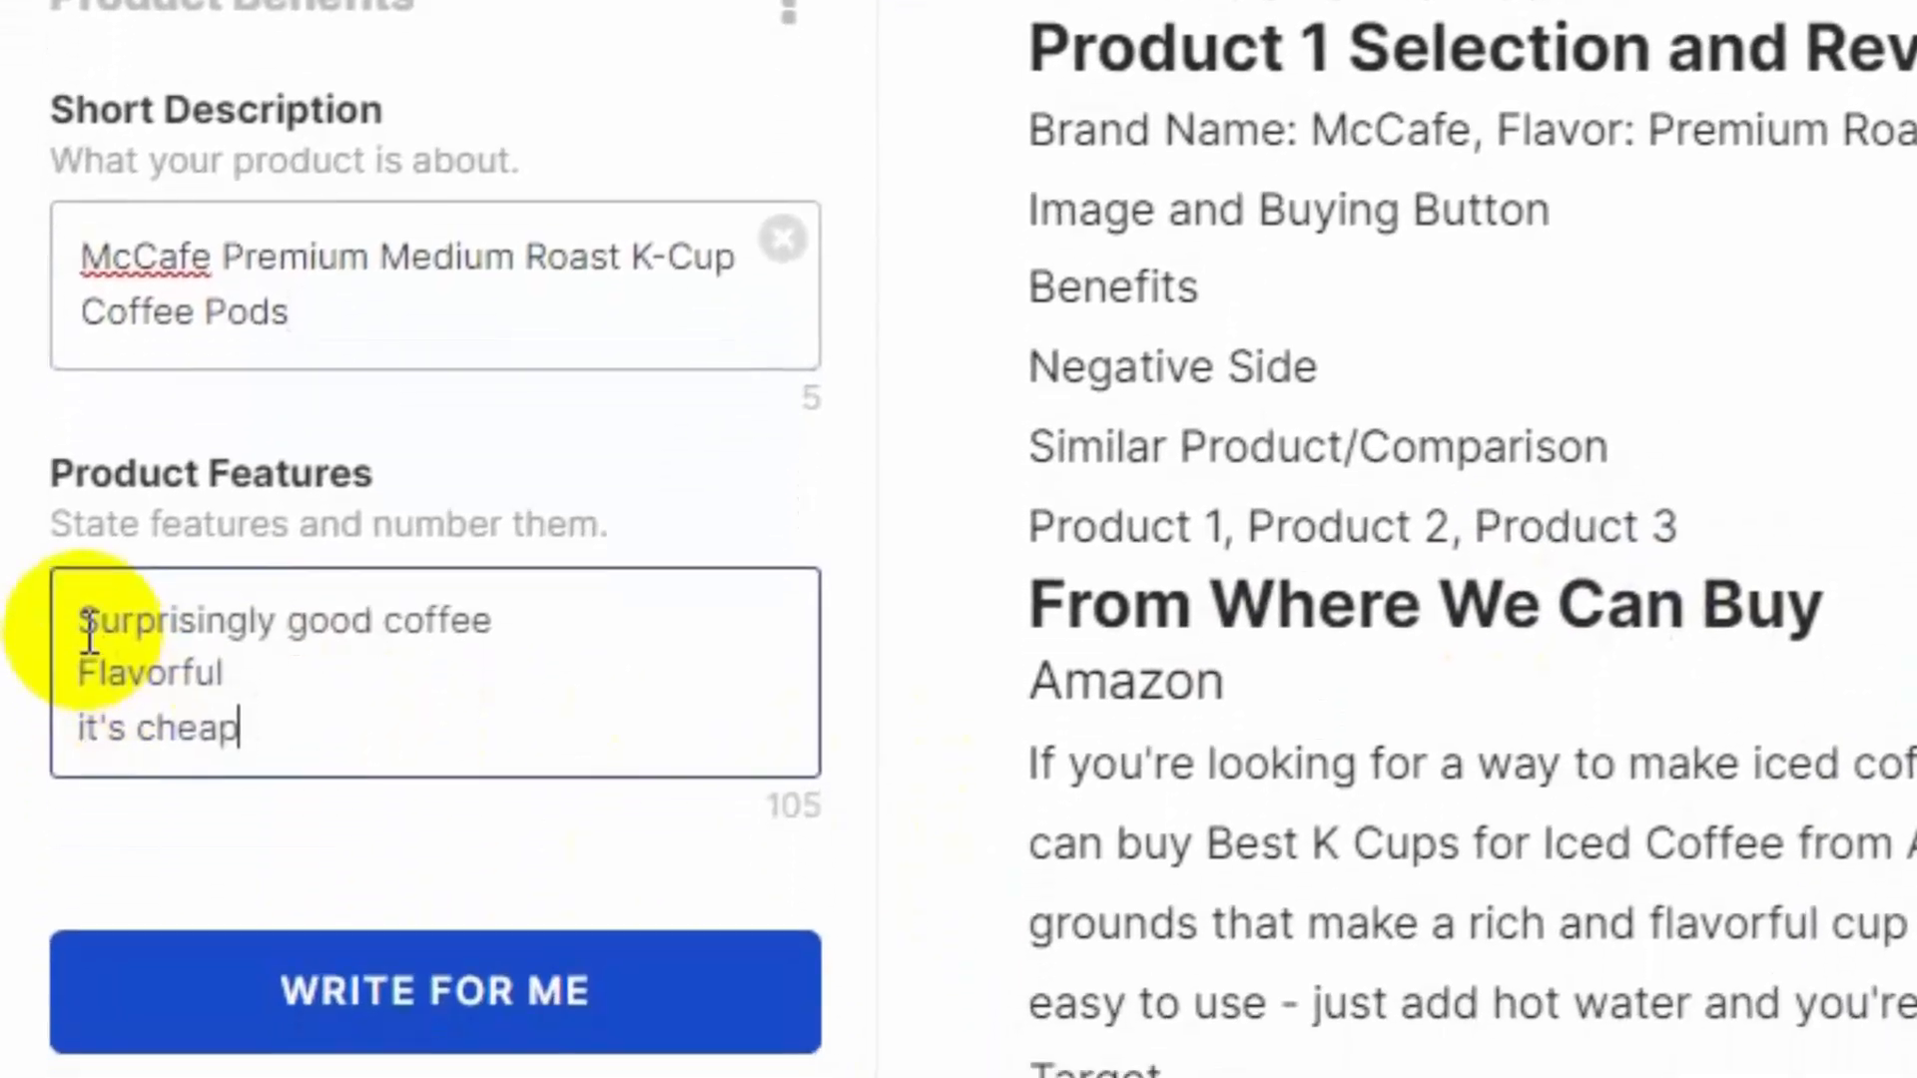
# Number the three product features 1., 2. and 3., and generate the product benefits.
pyautogui.click(74, 914)
pyautogui.write('1. ')
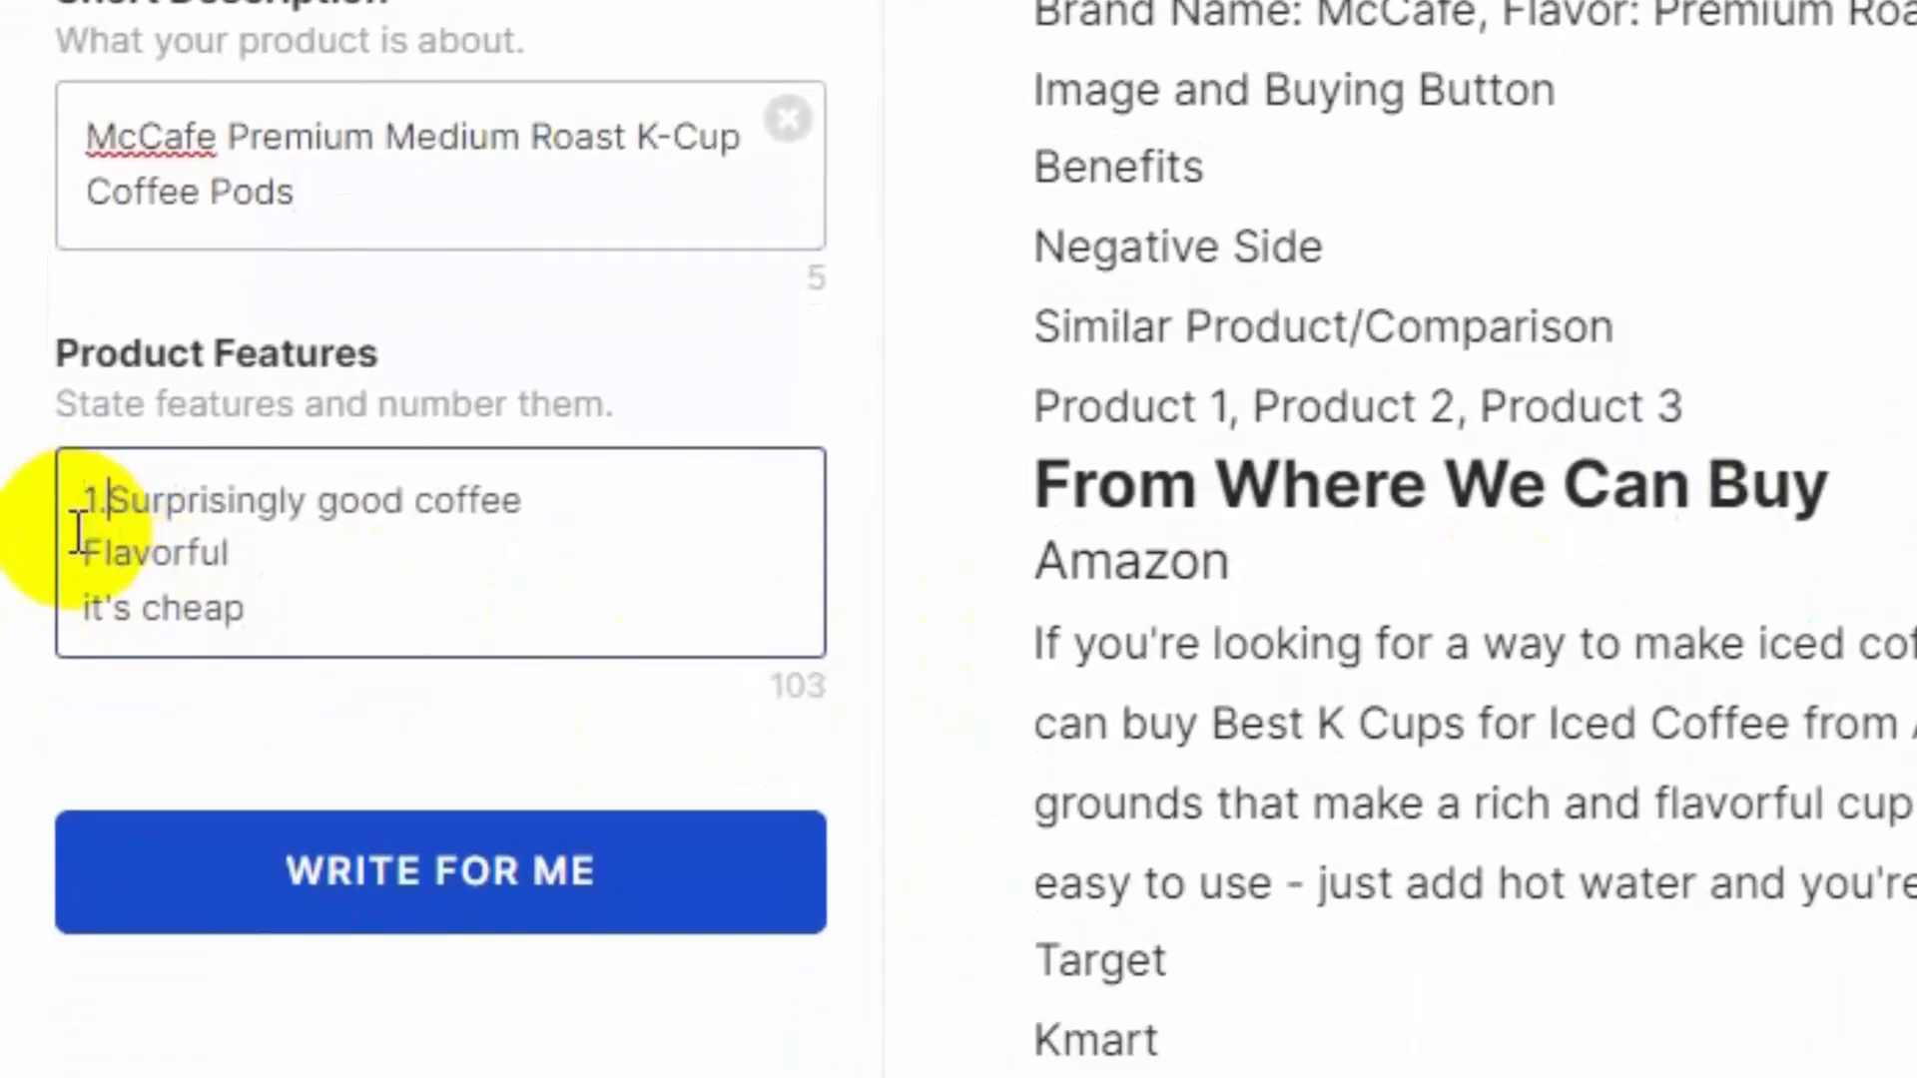
pyautogui.write('1')
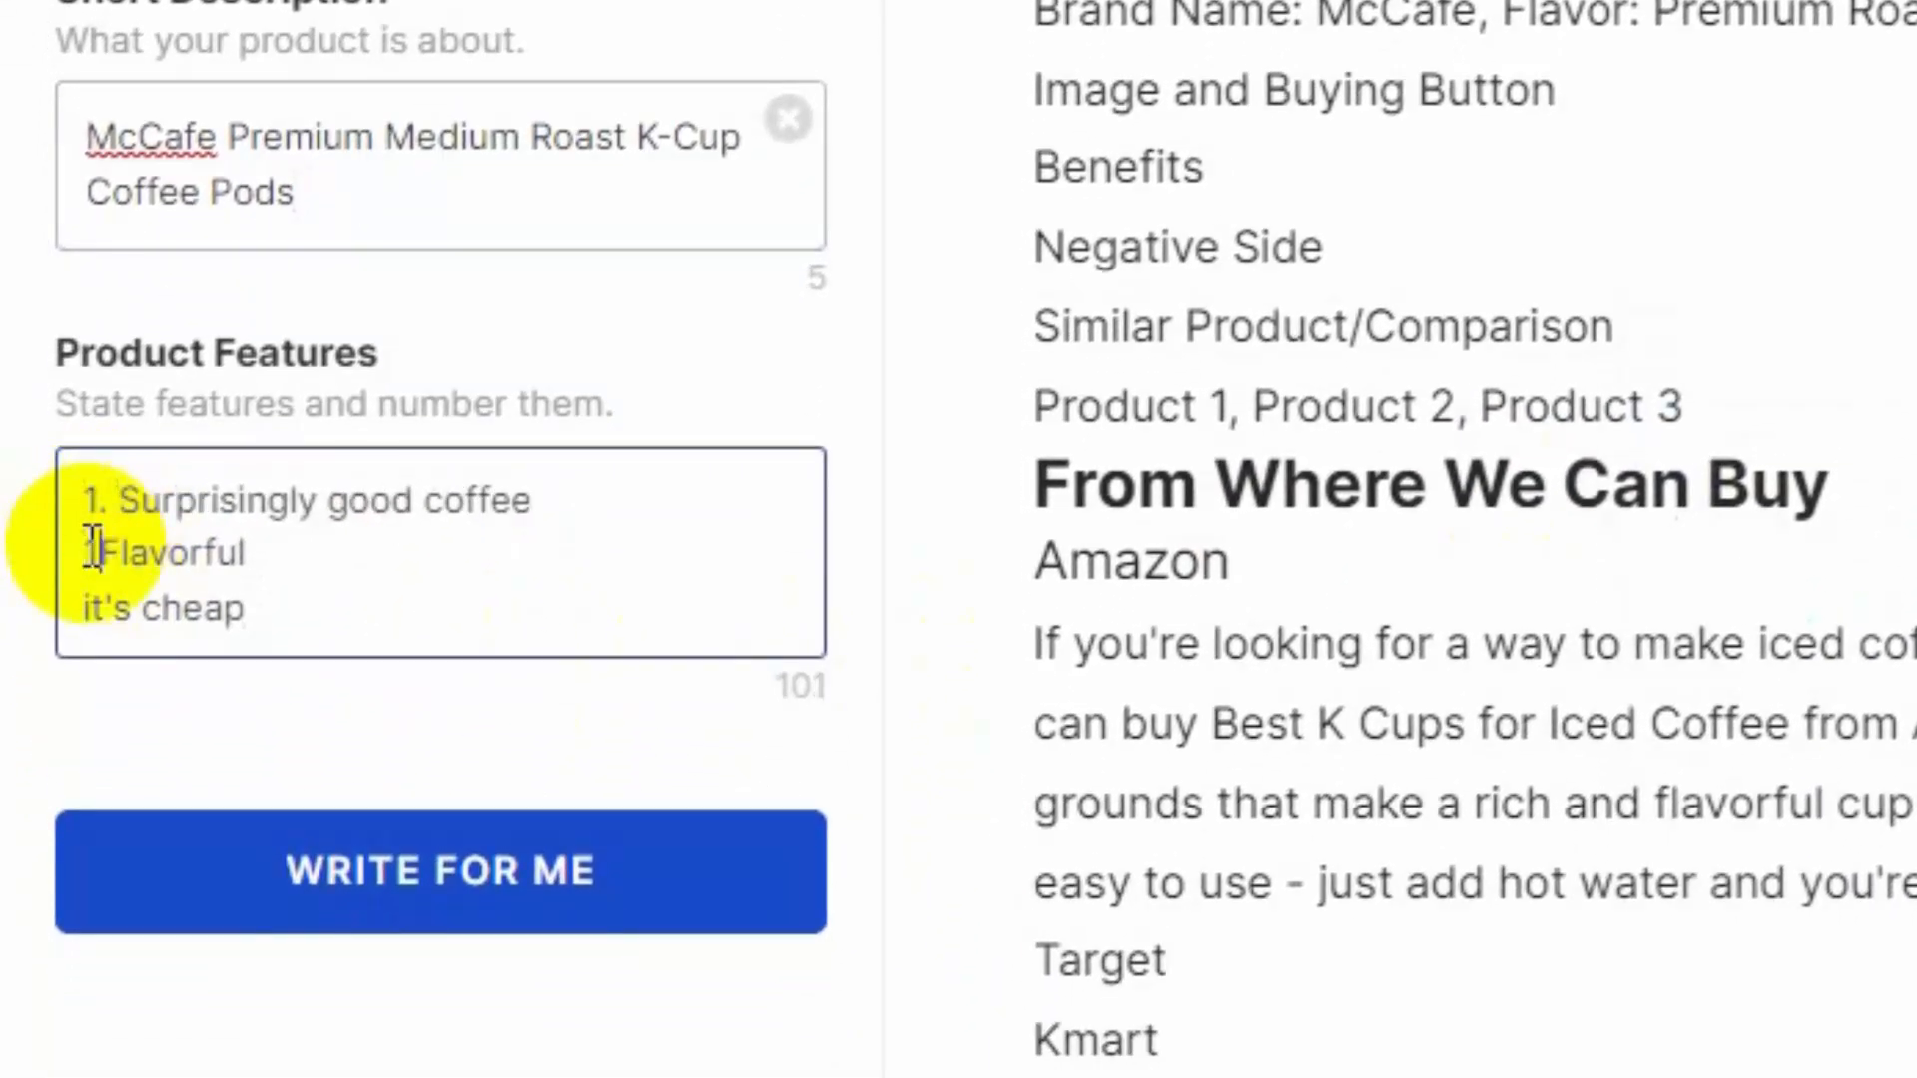
pyautogui.write('.')
pyautogui.click(80, 607)
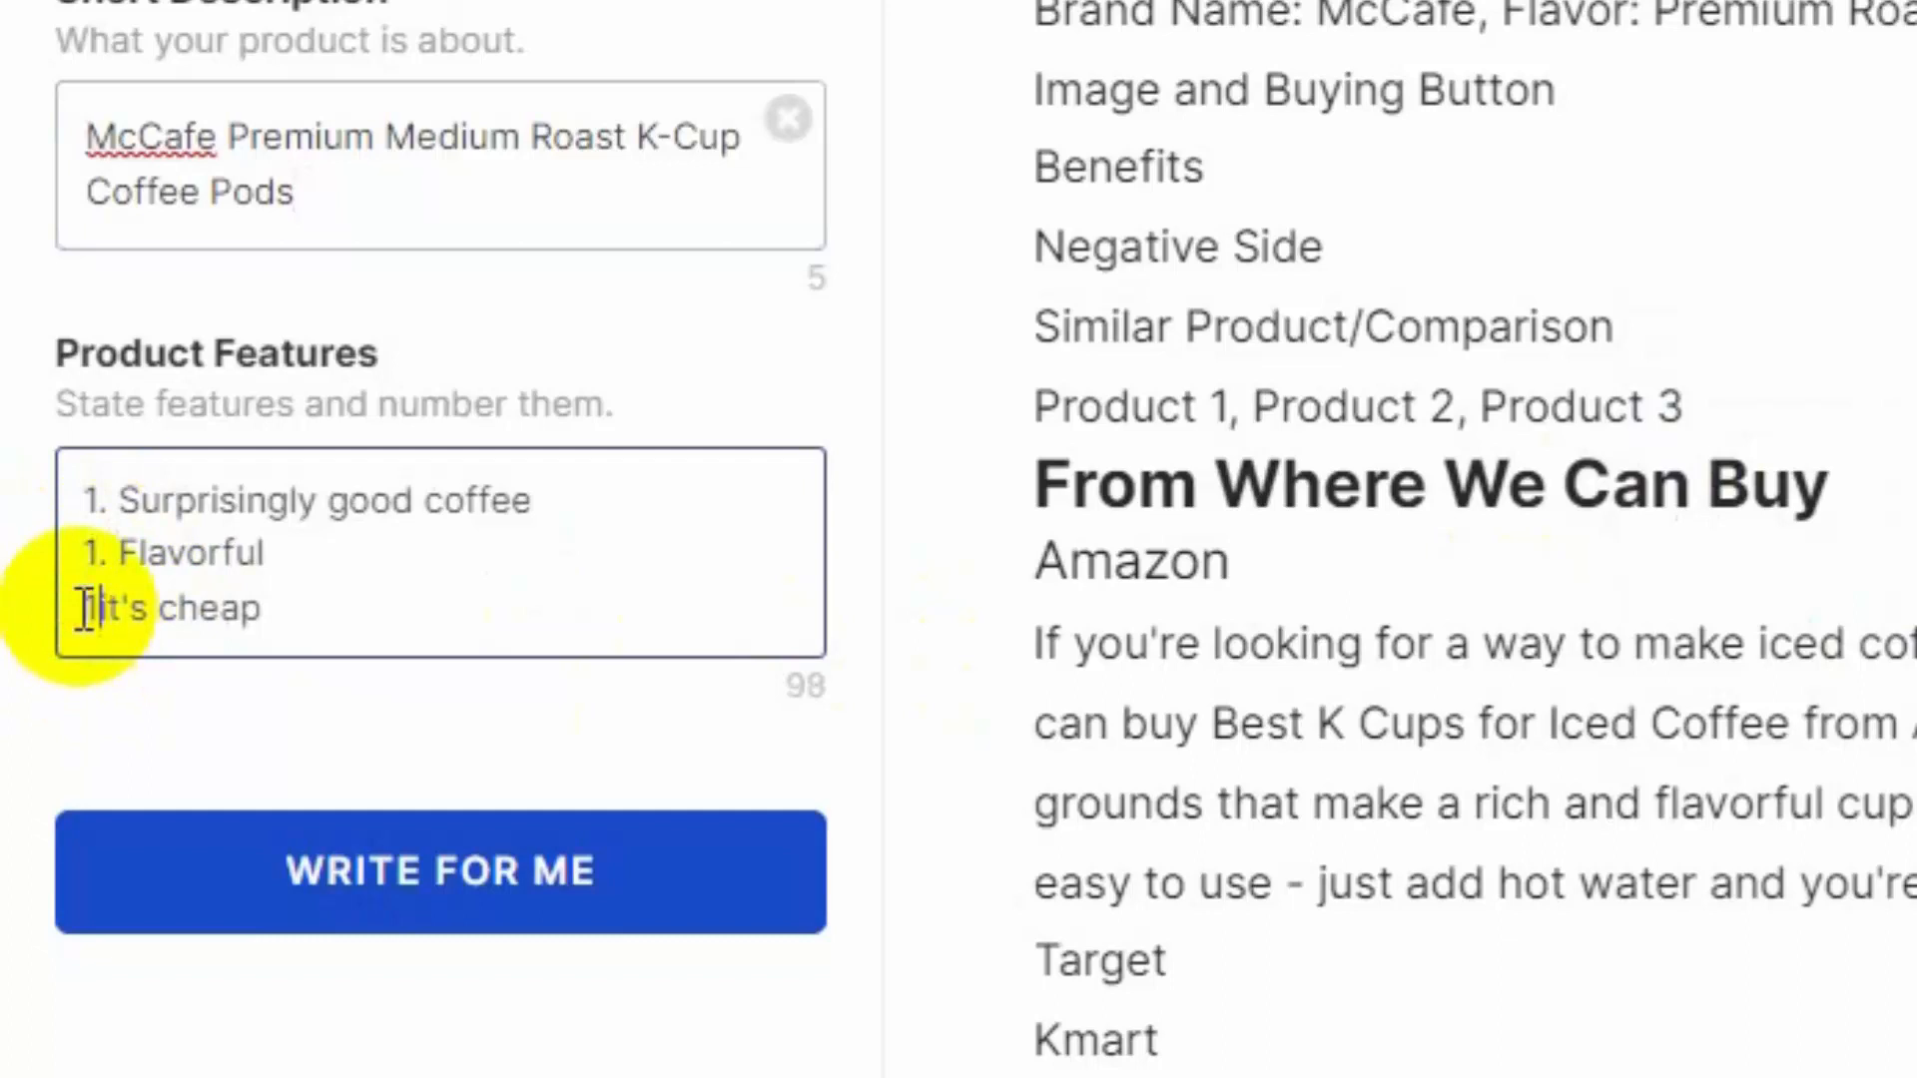
pyautogui.write('1.')
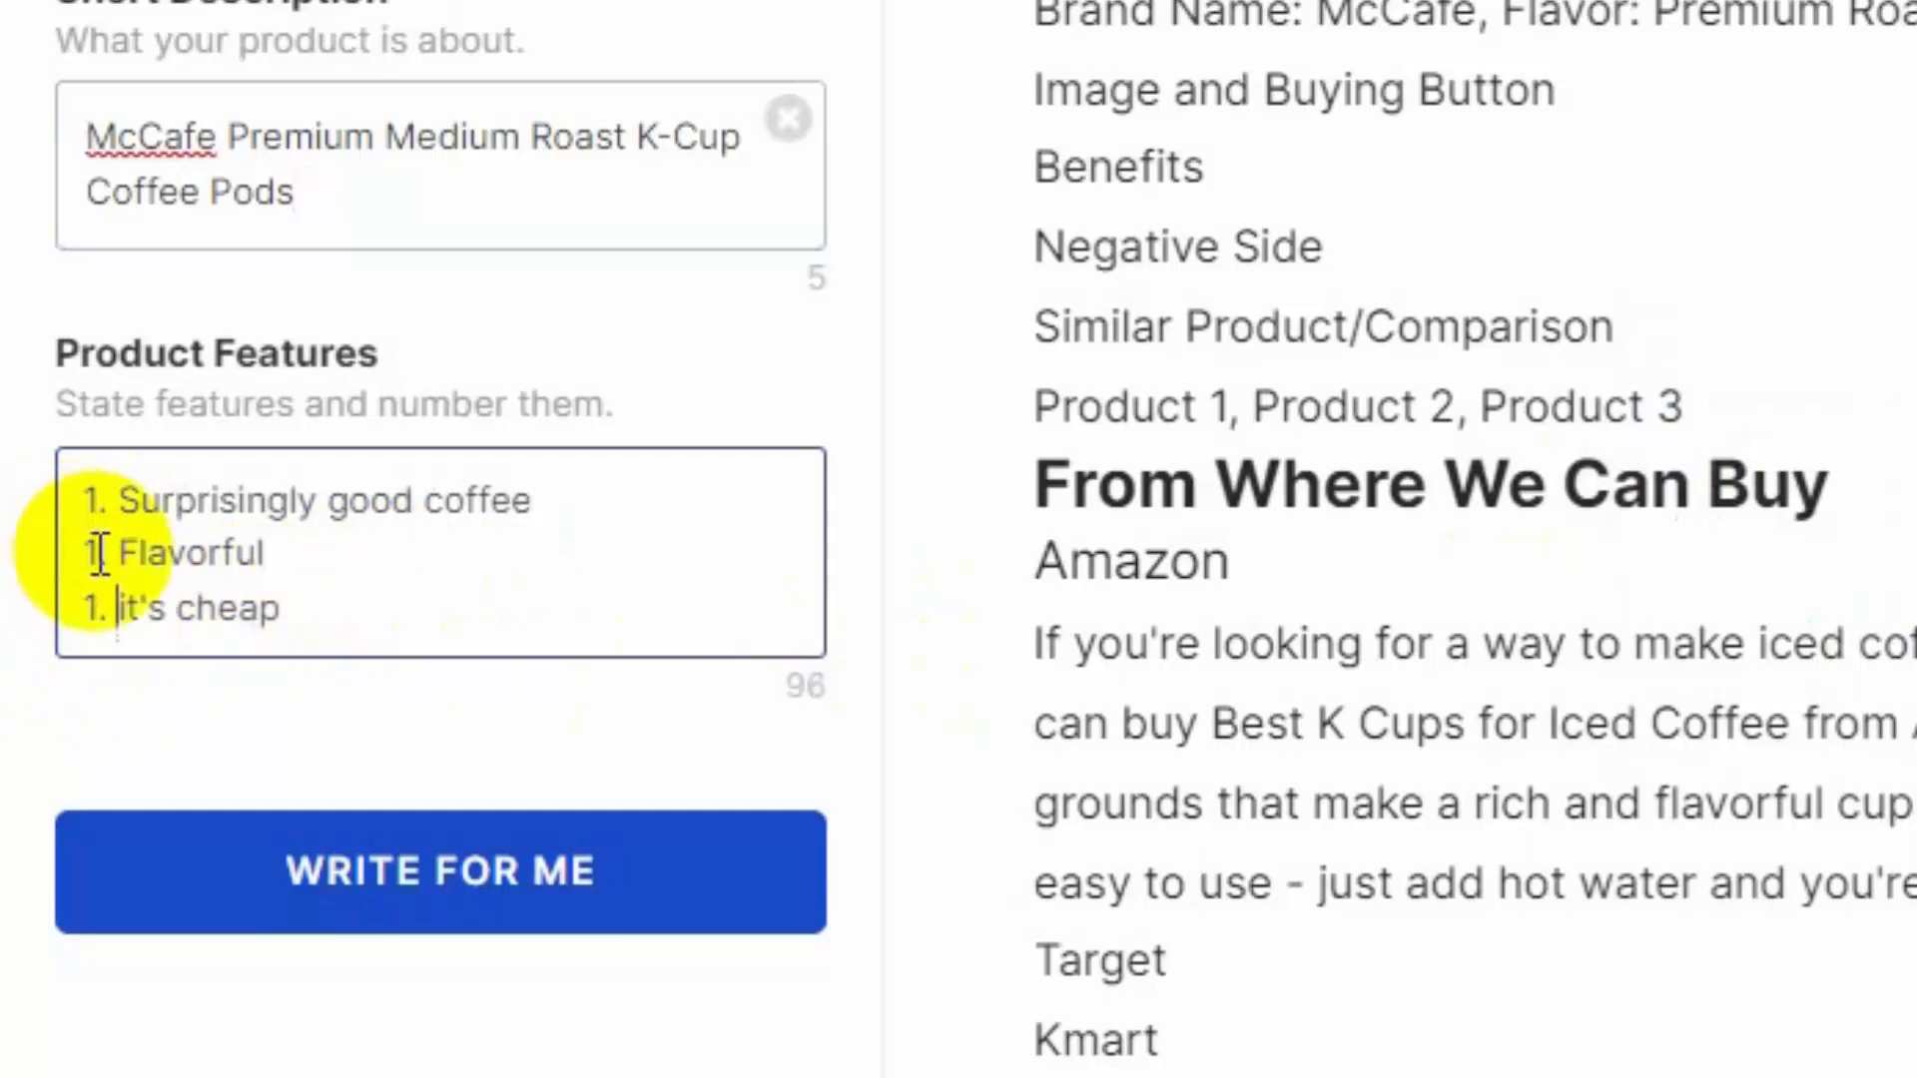
pyautogui.doubleClick(93, 552)
pyautogui.write('2')
pyautogui.doubleClick(88, 607)
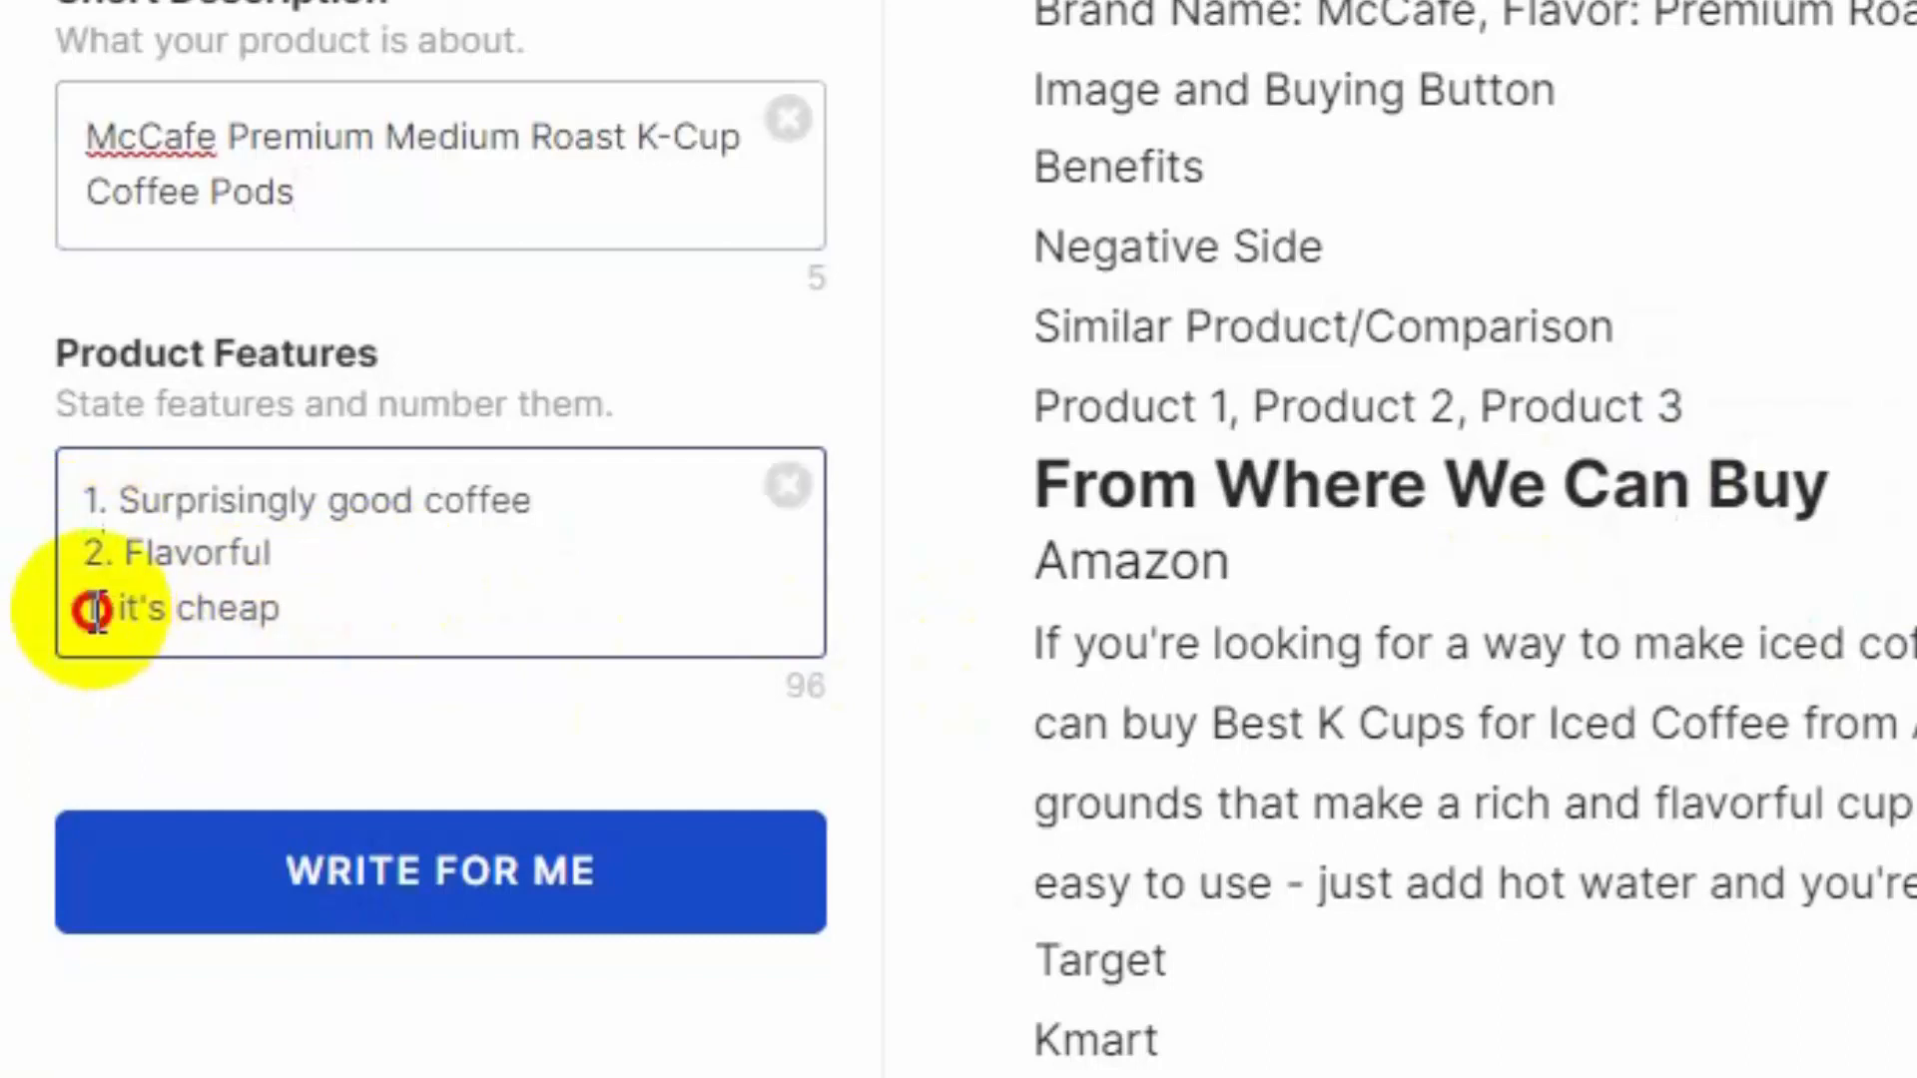
pyautogui.write('3')
pyautogui.click(429, 871)
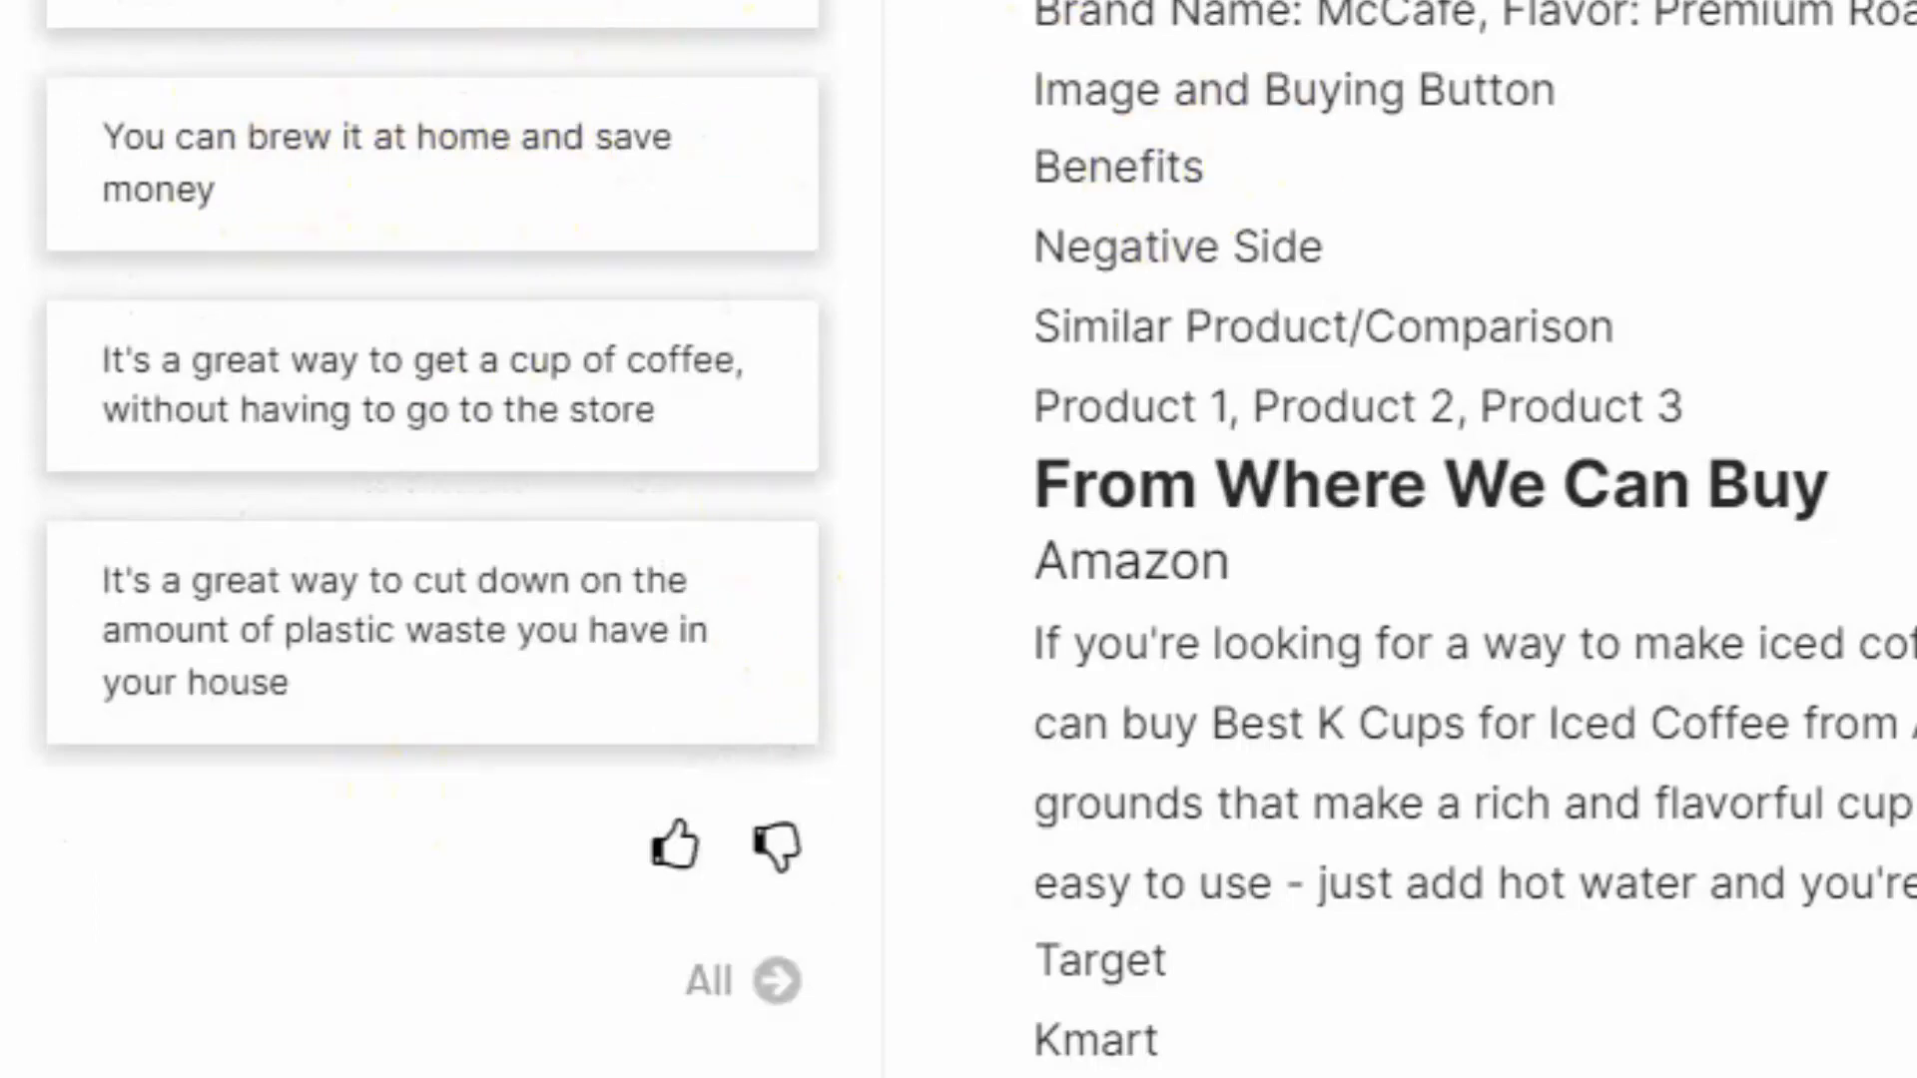
# Add the generated benefits about beating bought coffee and "You can brew it at home and save money" as separate lines under Benefits.
pyautogui.scroll(-10, 1398, 540)
pyautogui.scroll(10, 1398, 539)
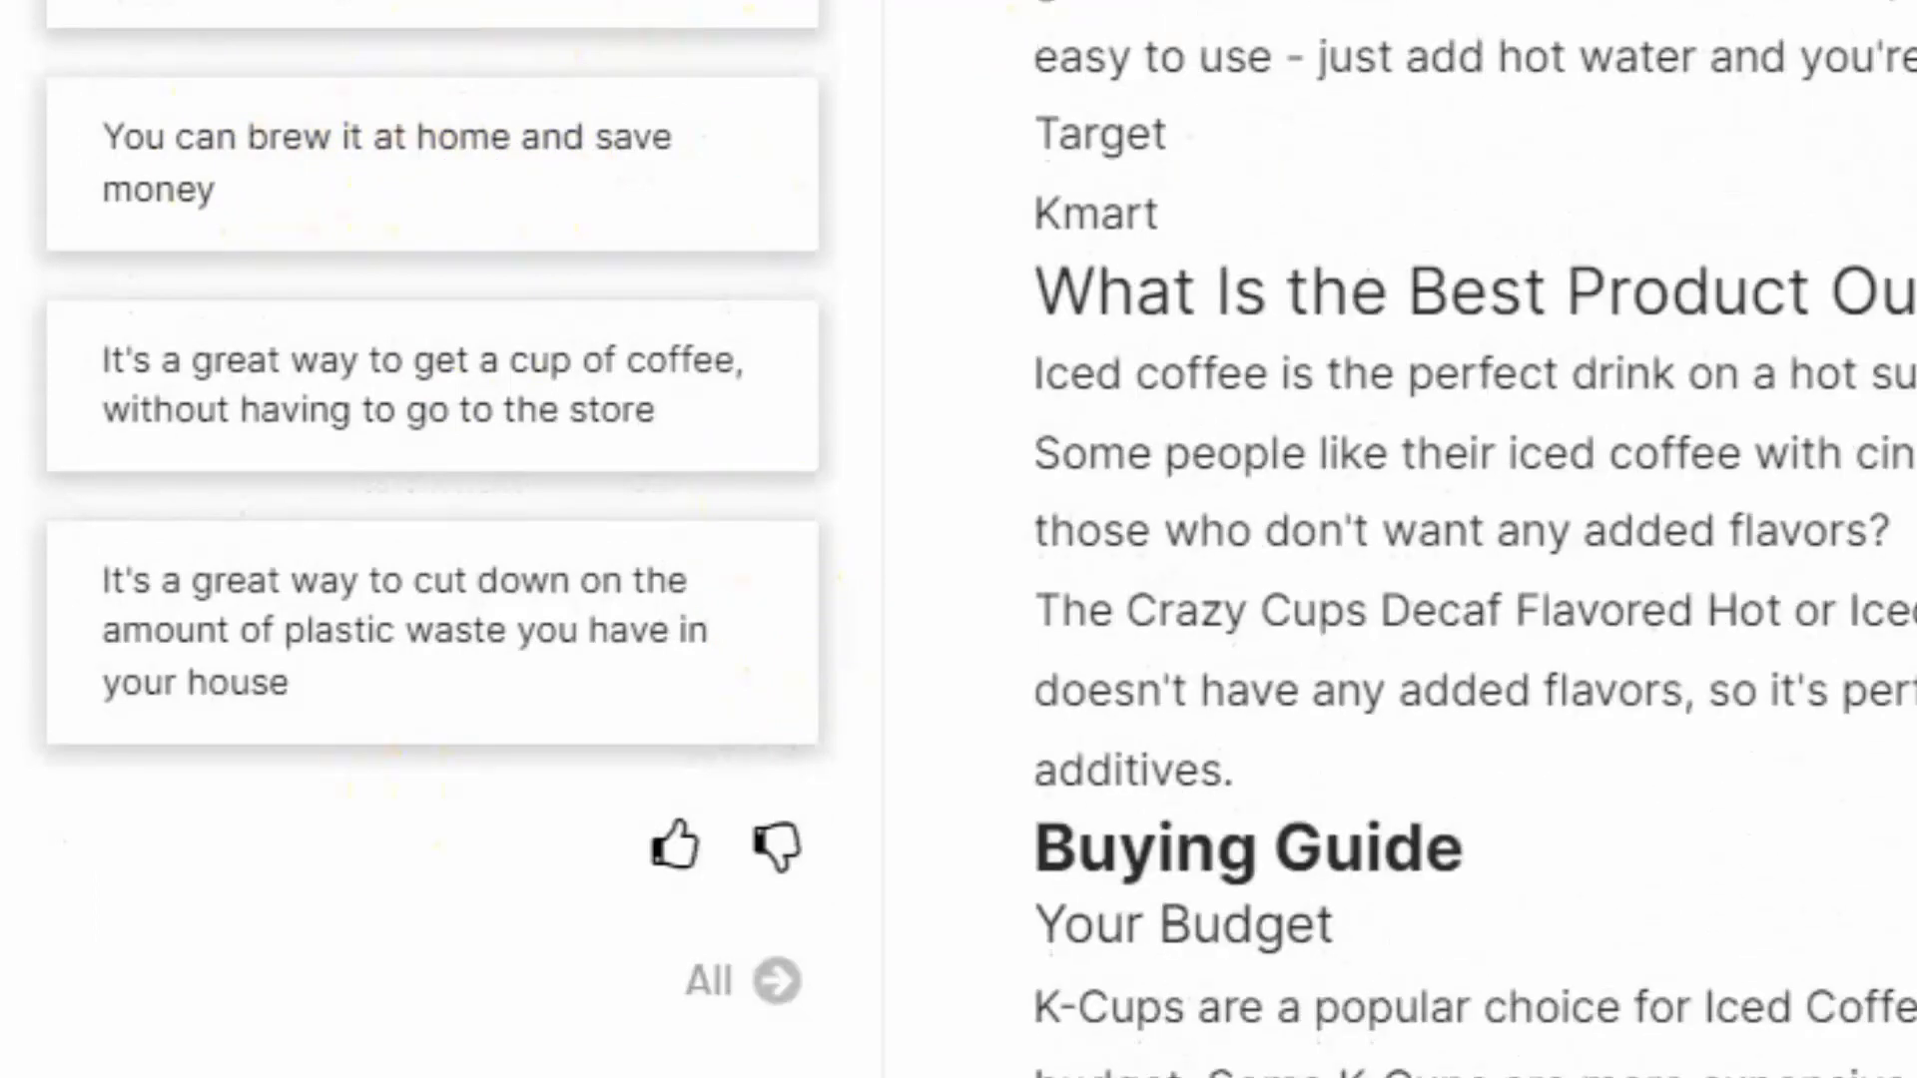
pyautogui.click(1251, 169)
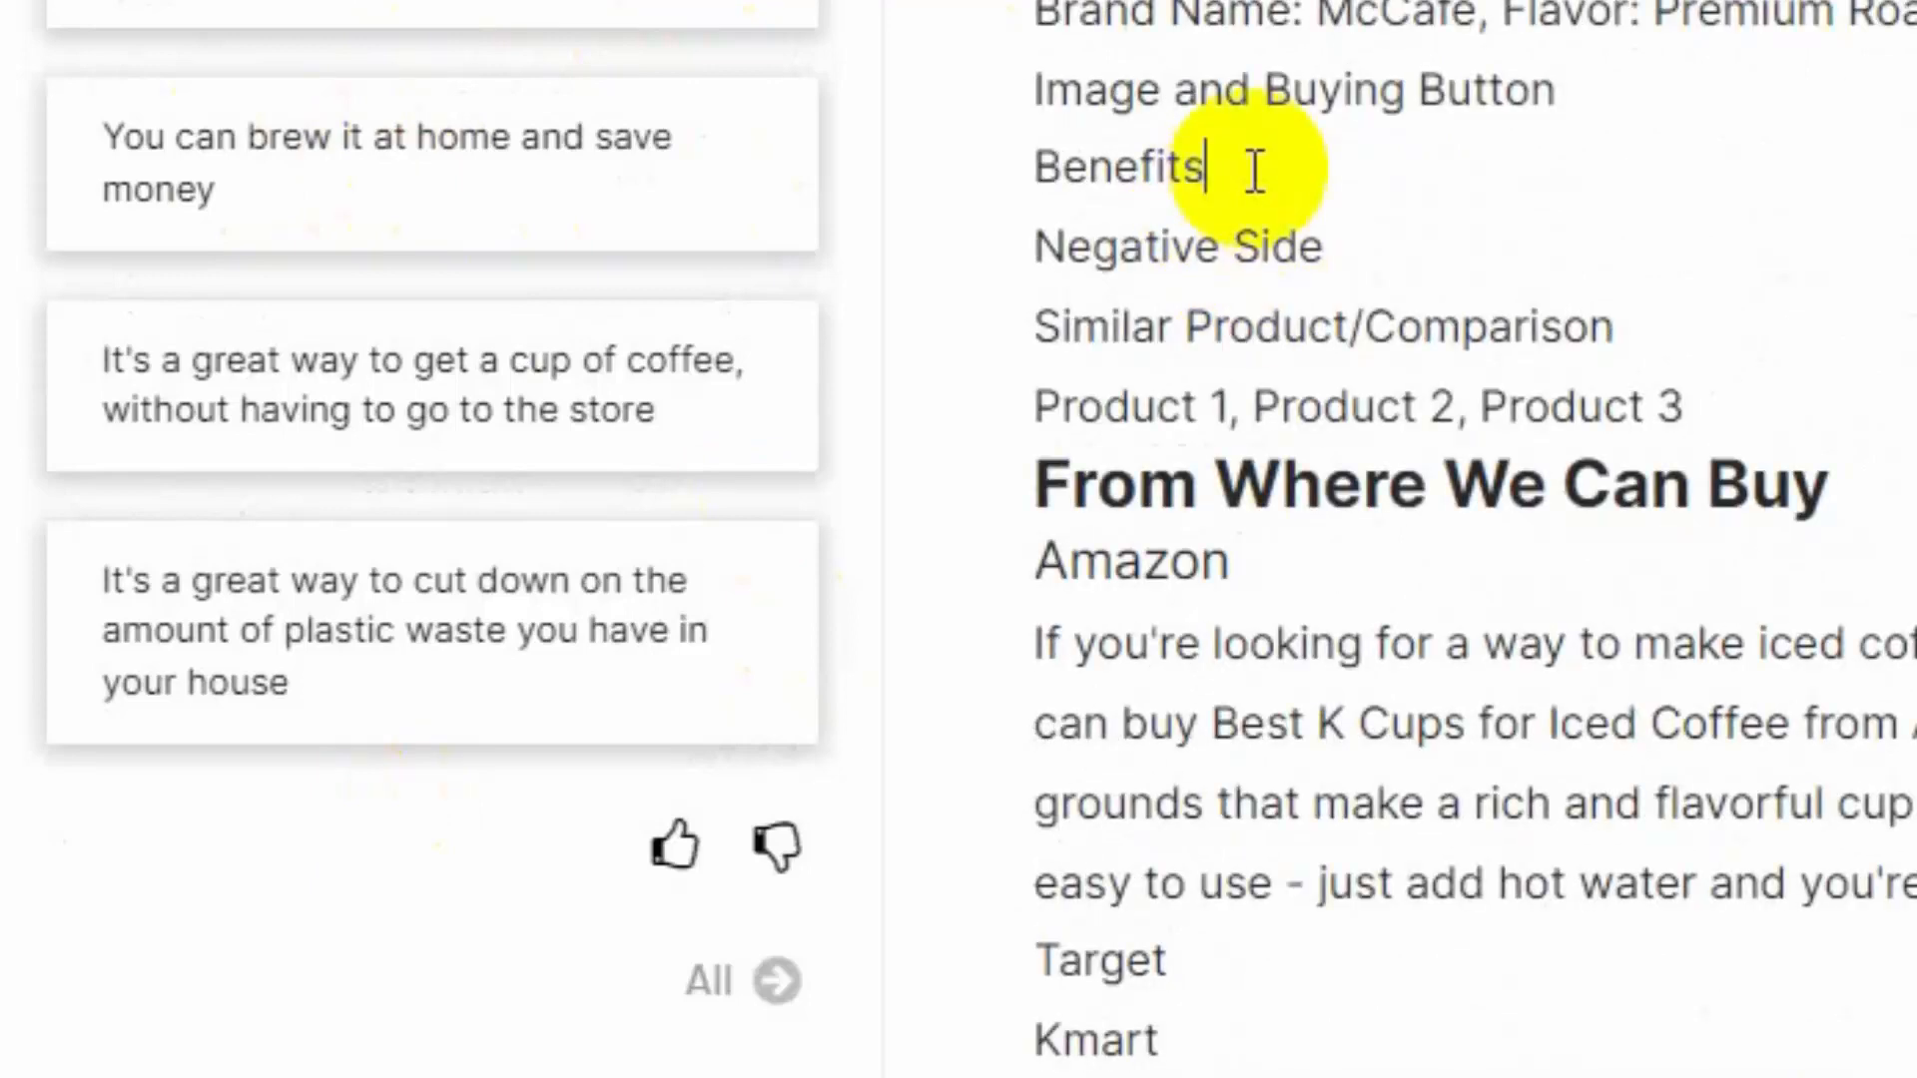
pyautogui.press('Return')
pyautogui.hotkey('ctrl', 'v')
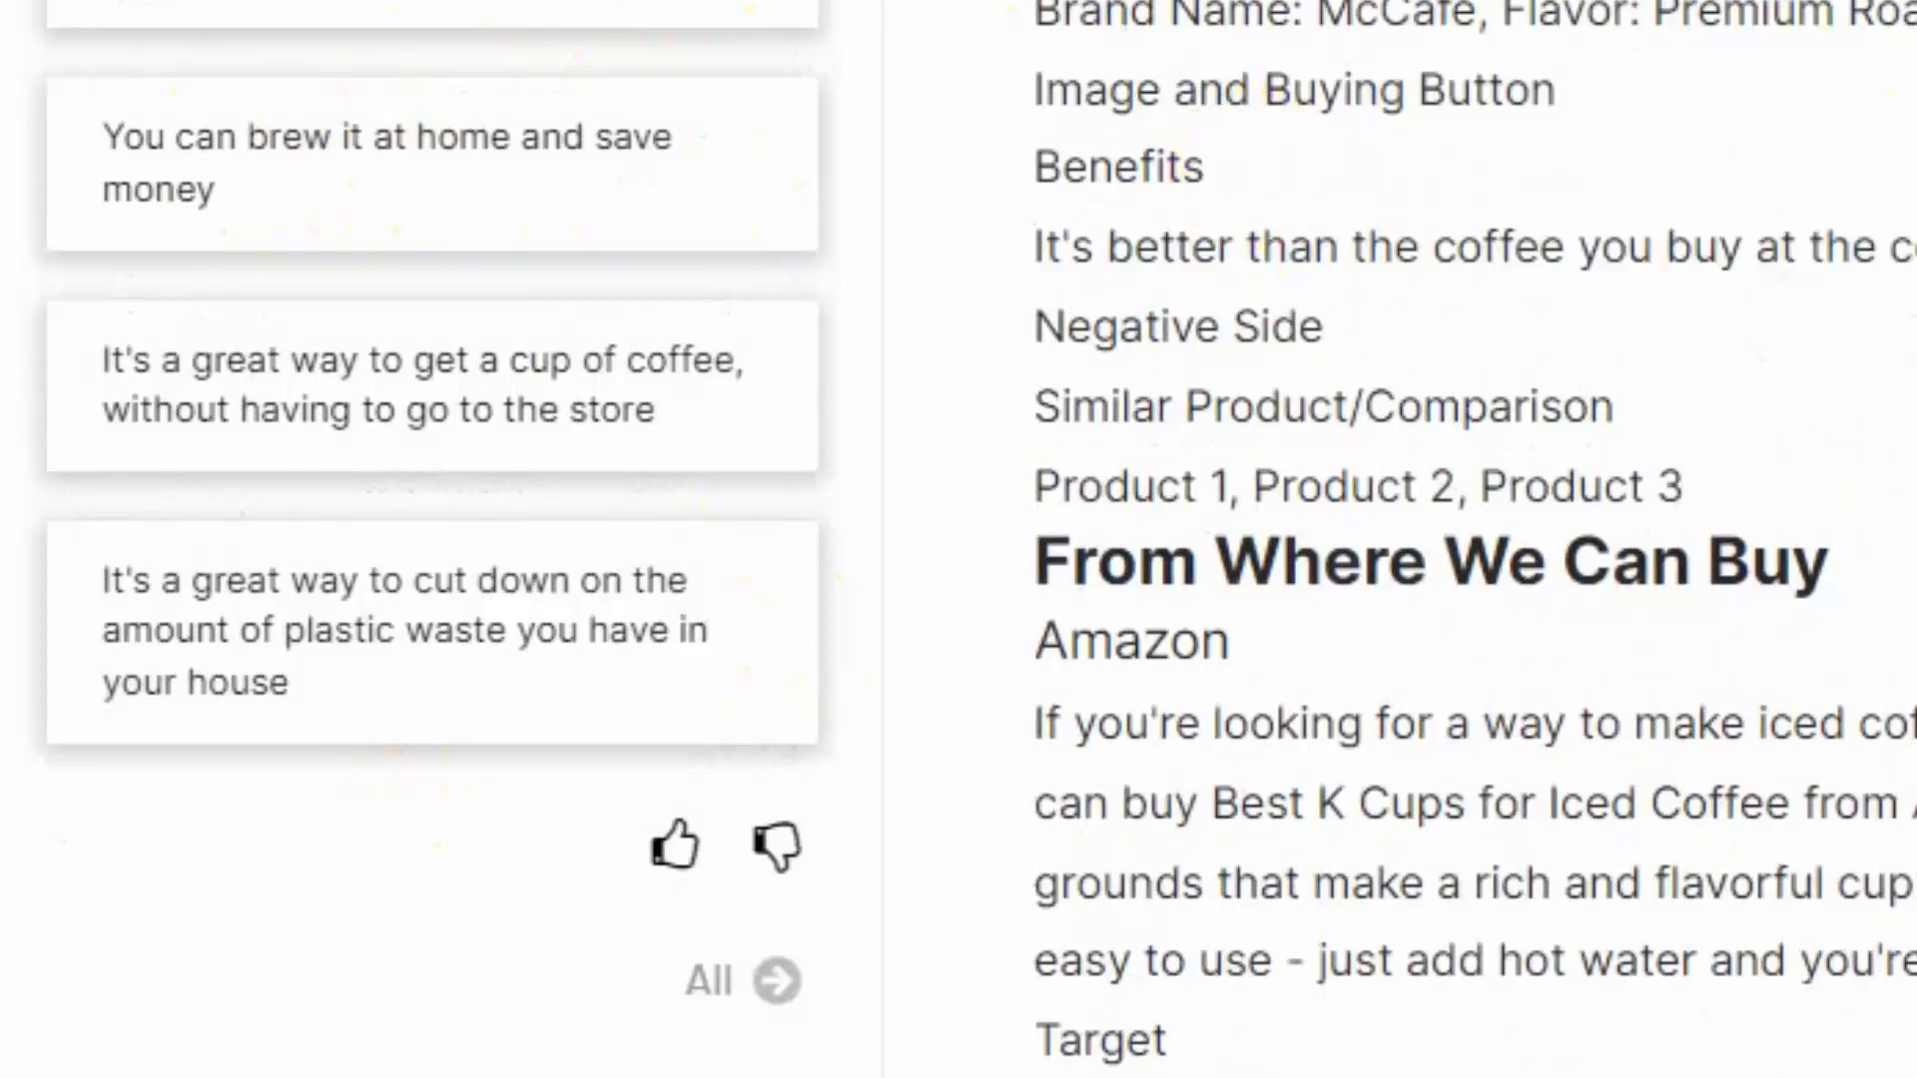
pyautogui.press('Return')
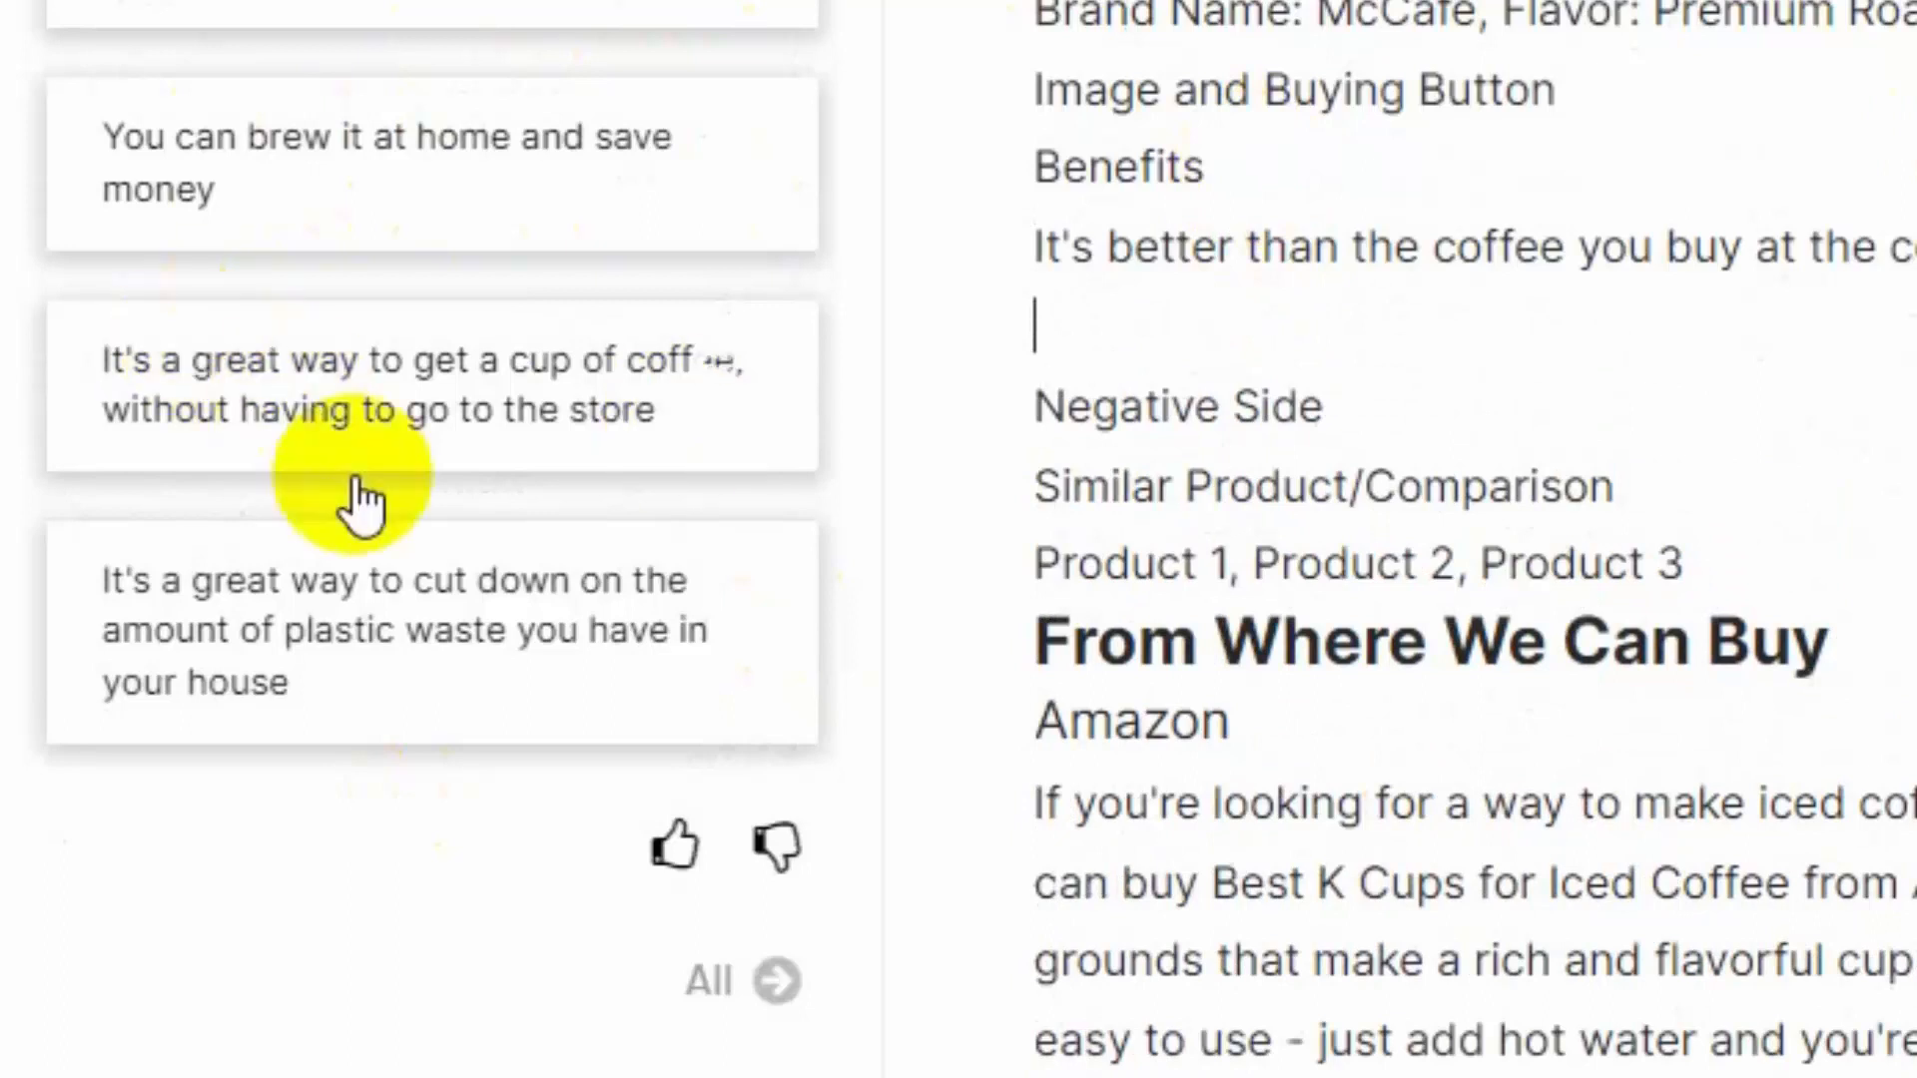
pyautogui.click(564, 220)
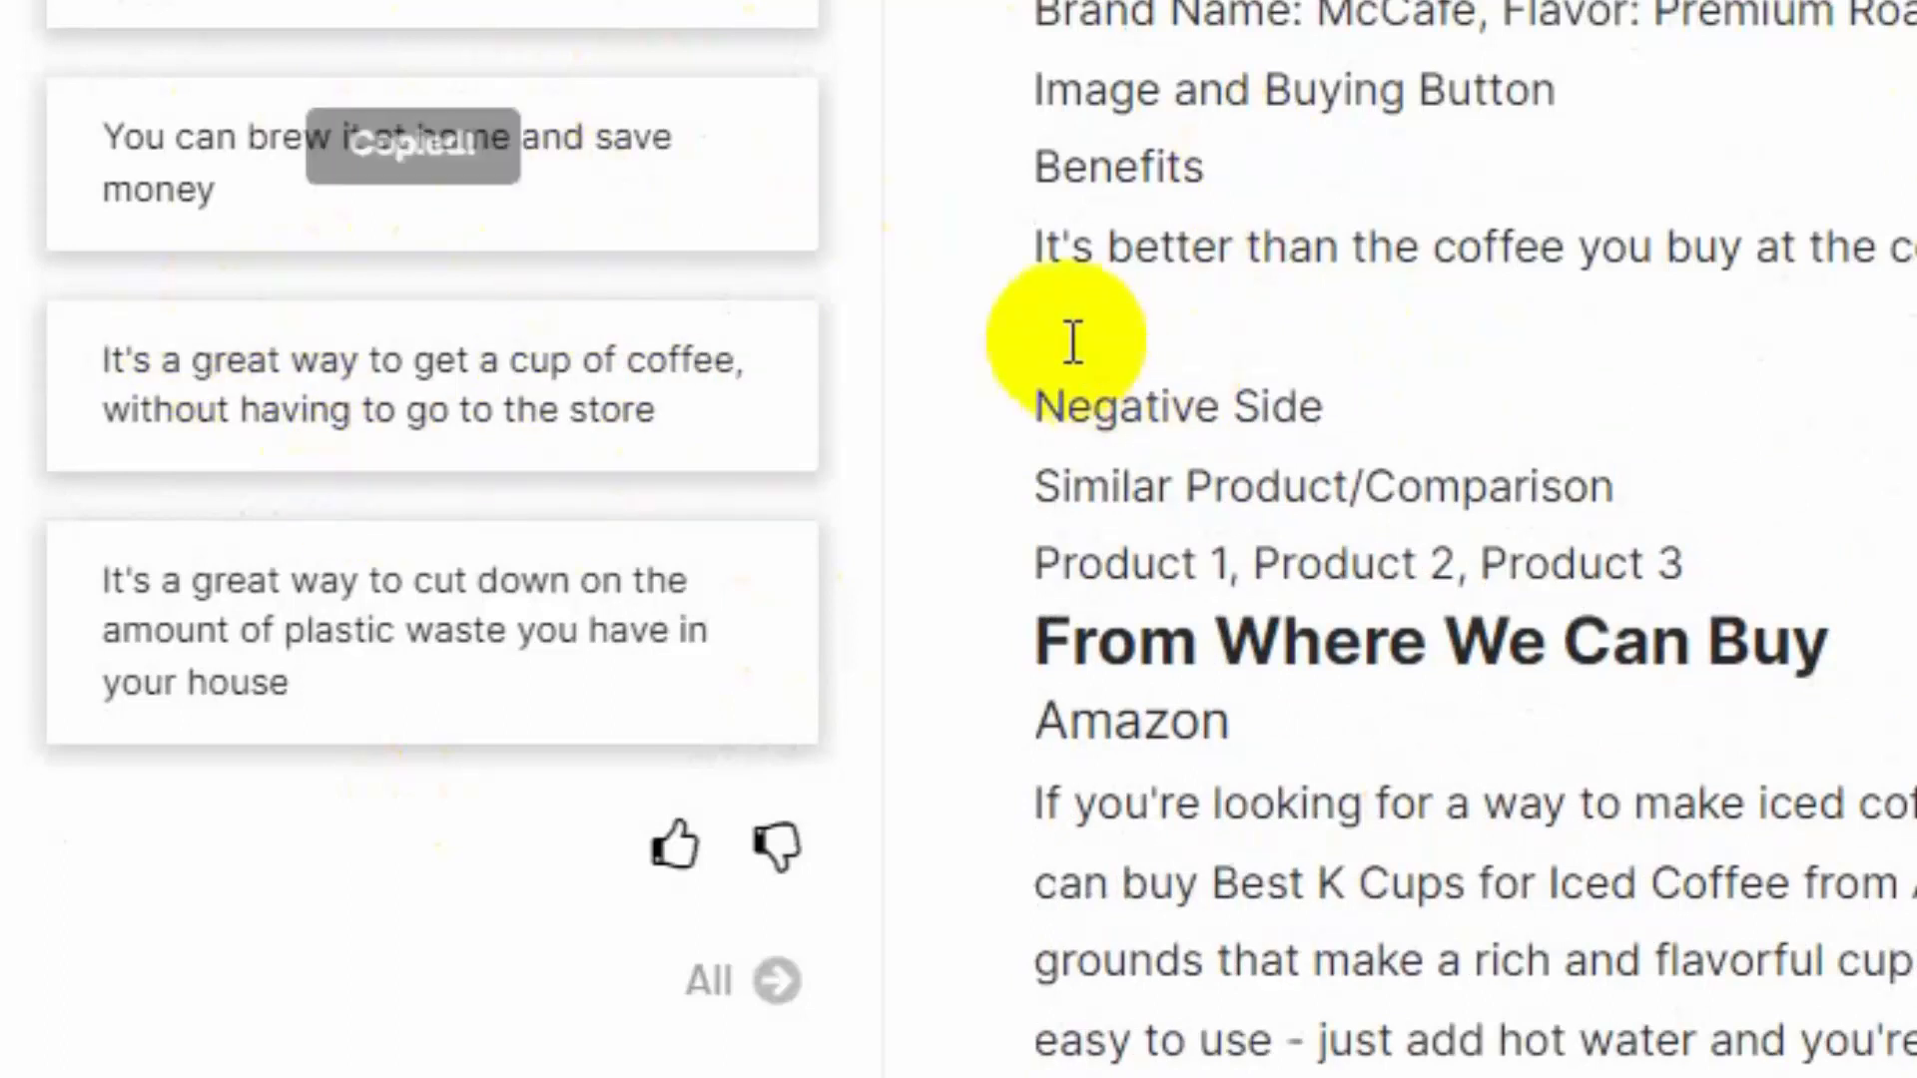
pyautogui.hotkey('ctrl', 'v')
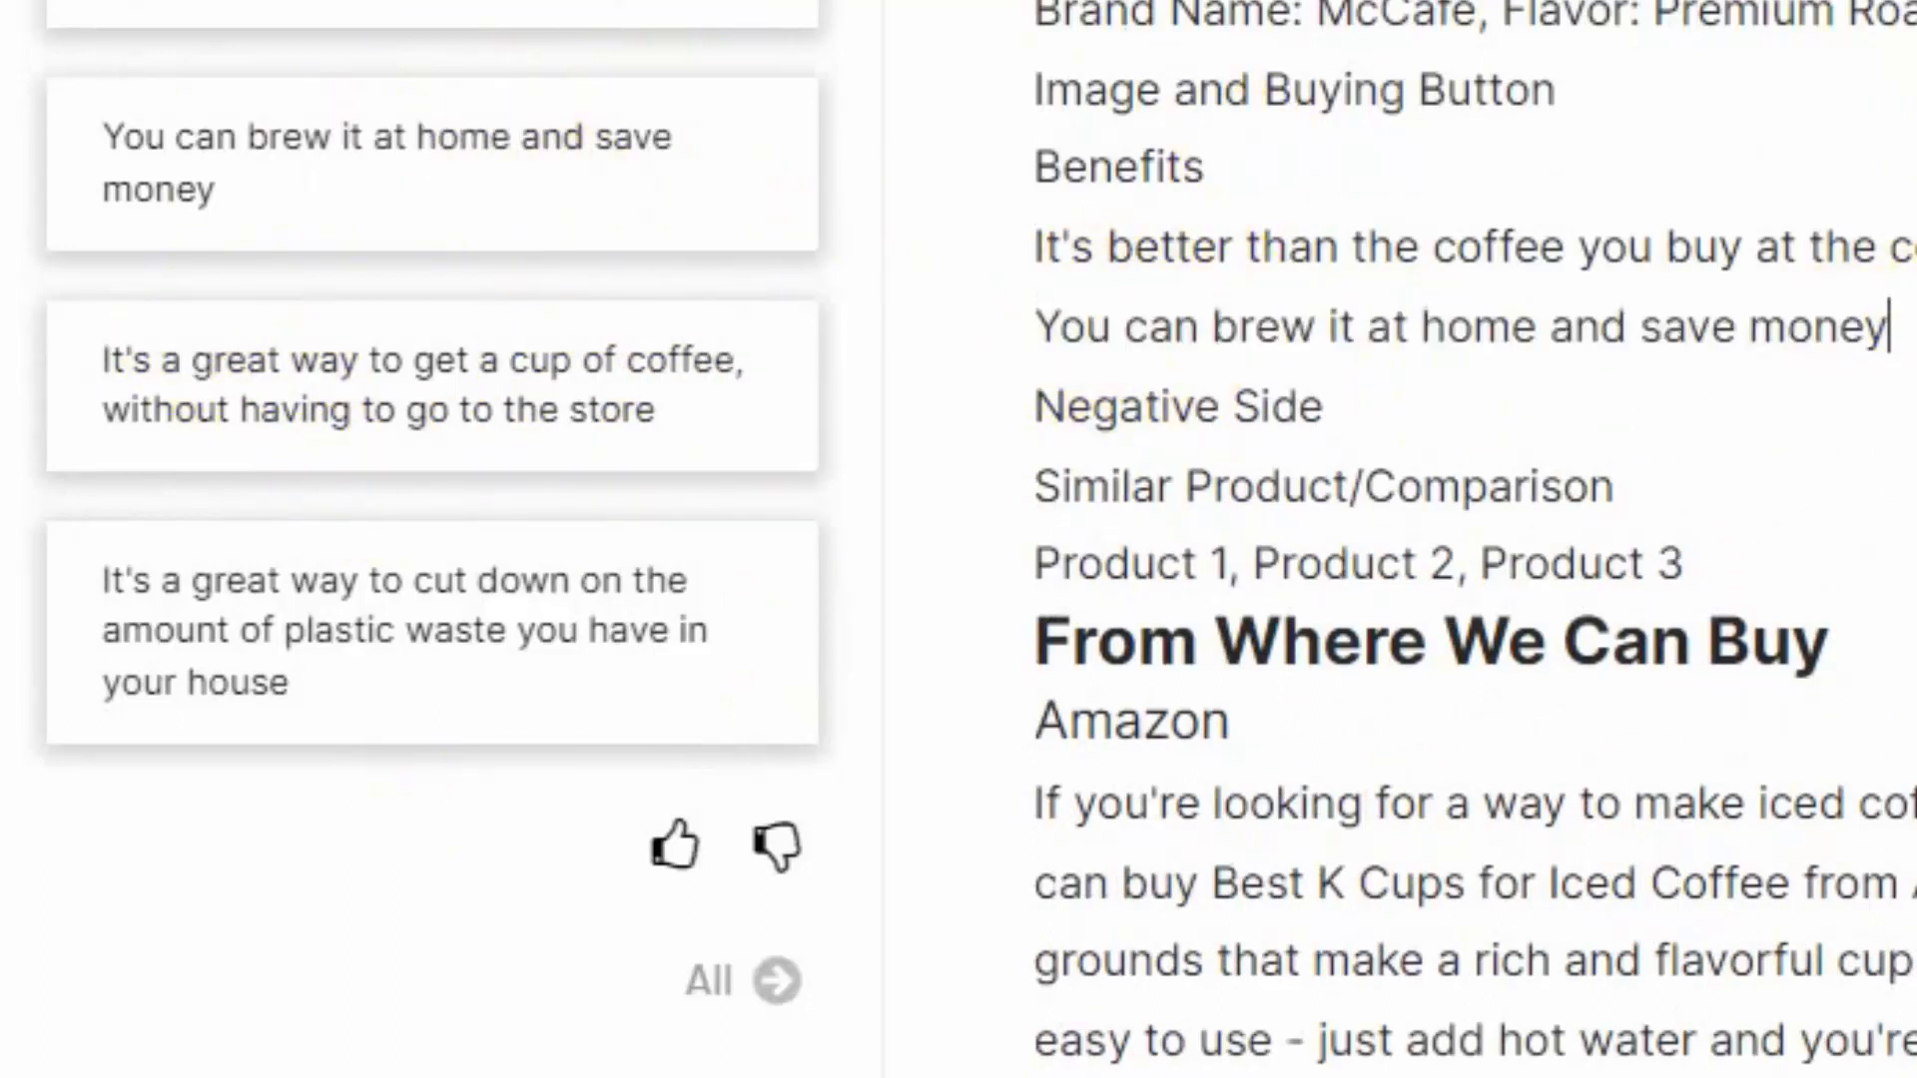
# Add the generated benefits about getting coffee without going to the store and cutting down on plastic waste as two further lines under Benefits.
pyautogui.press('Return')
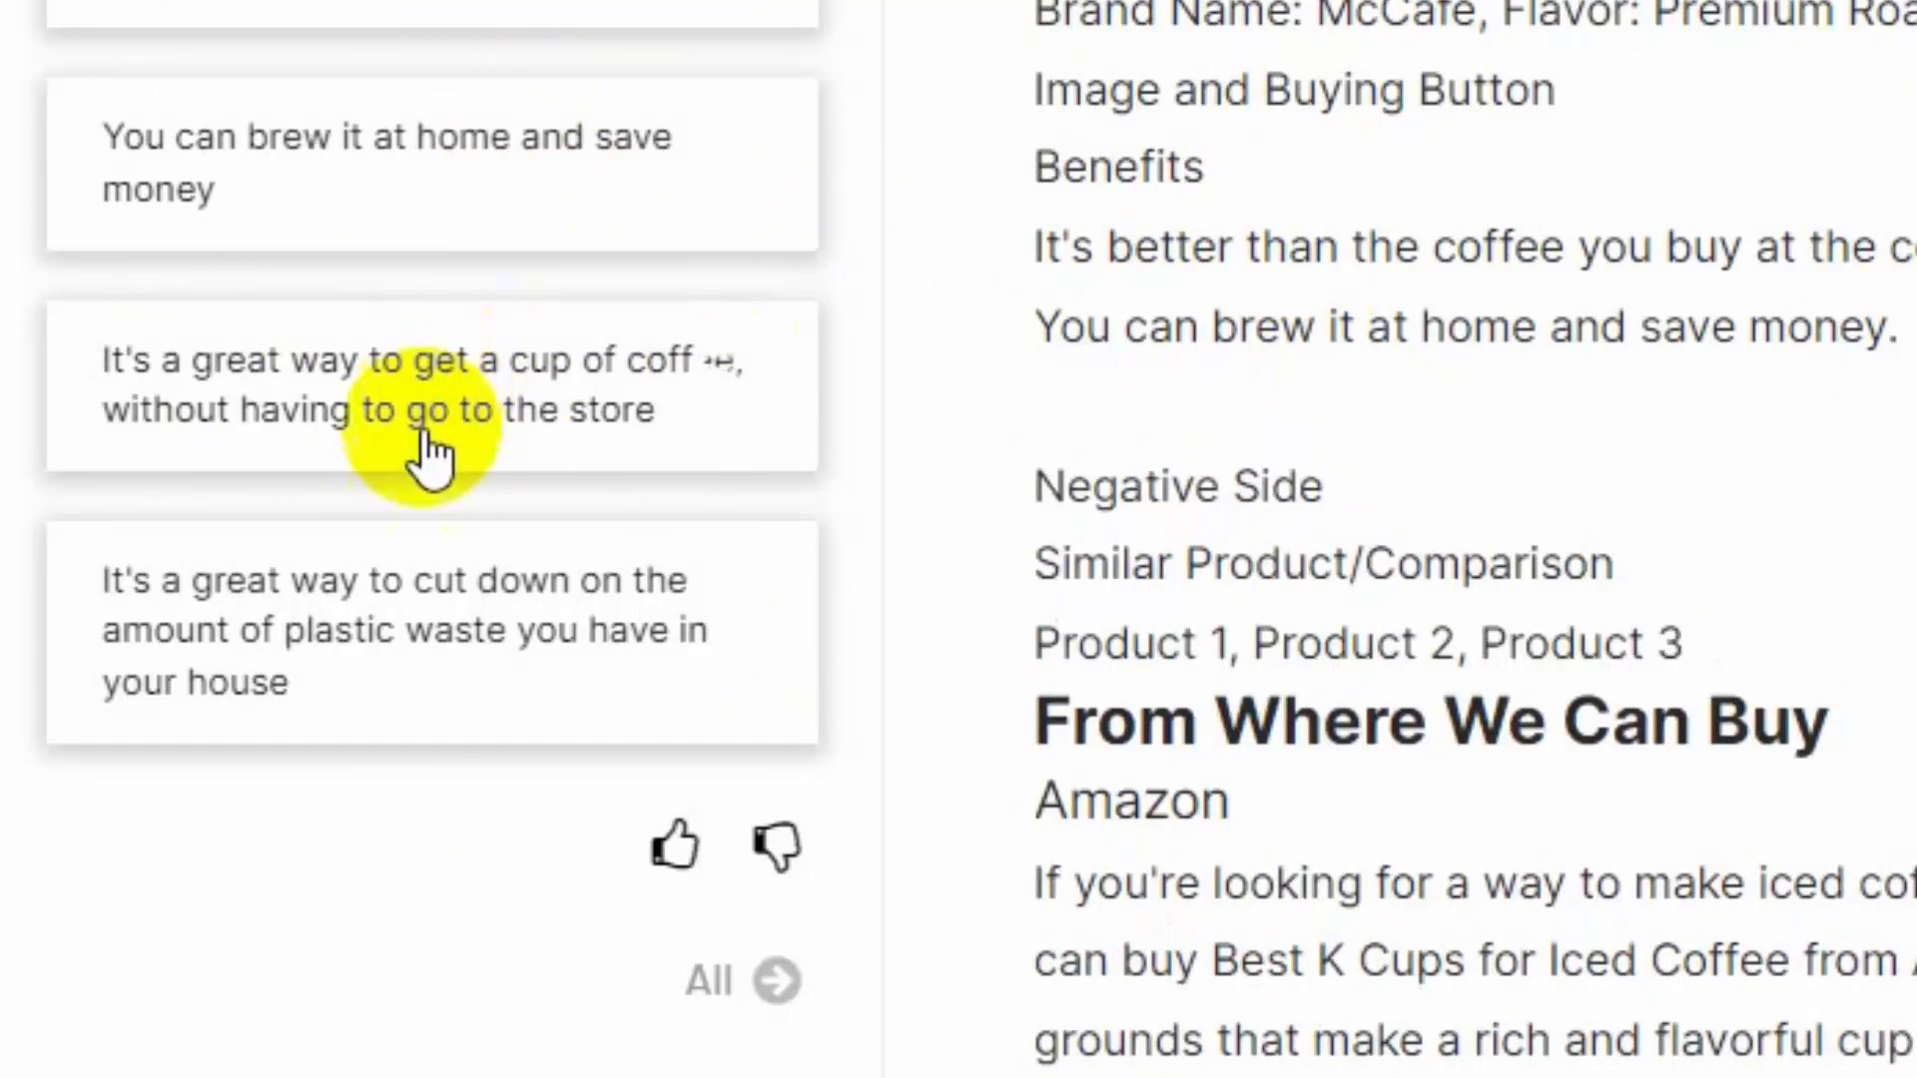
pyautogui.click(1082, 415)
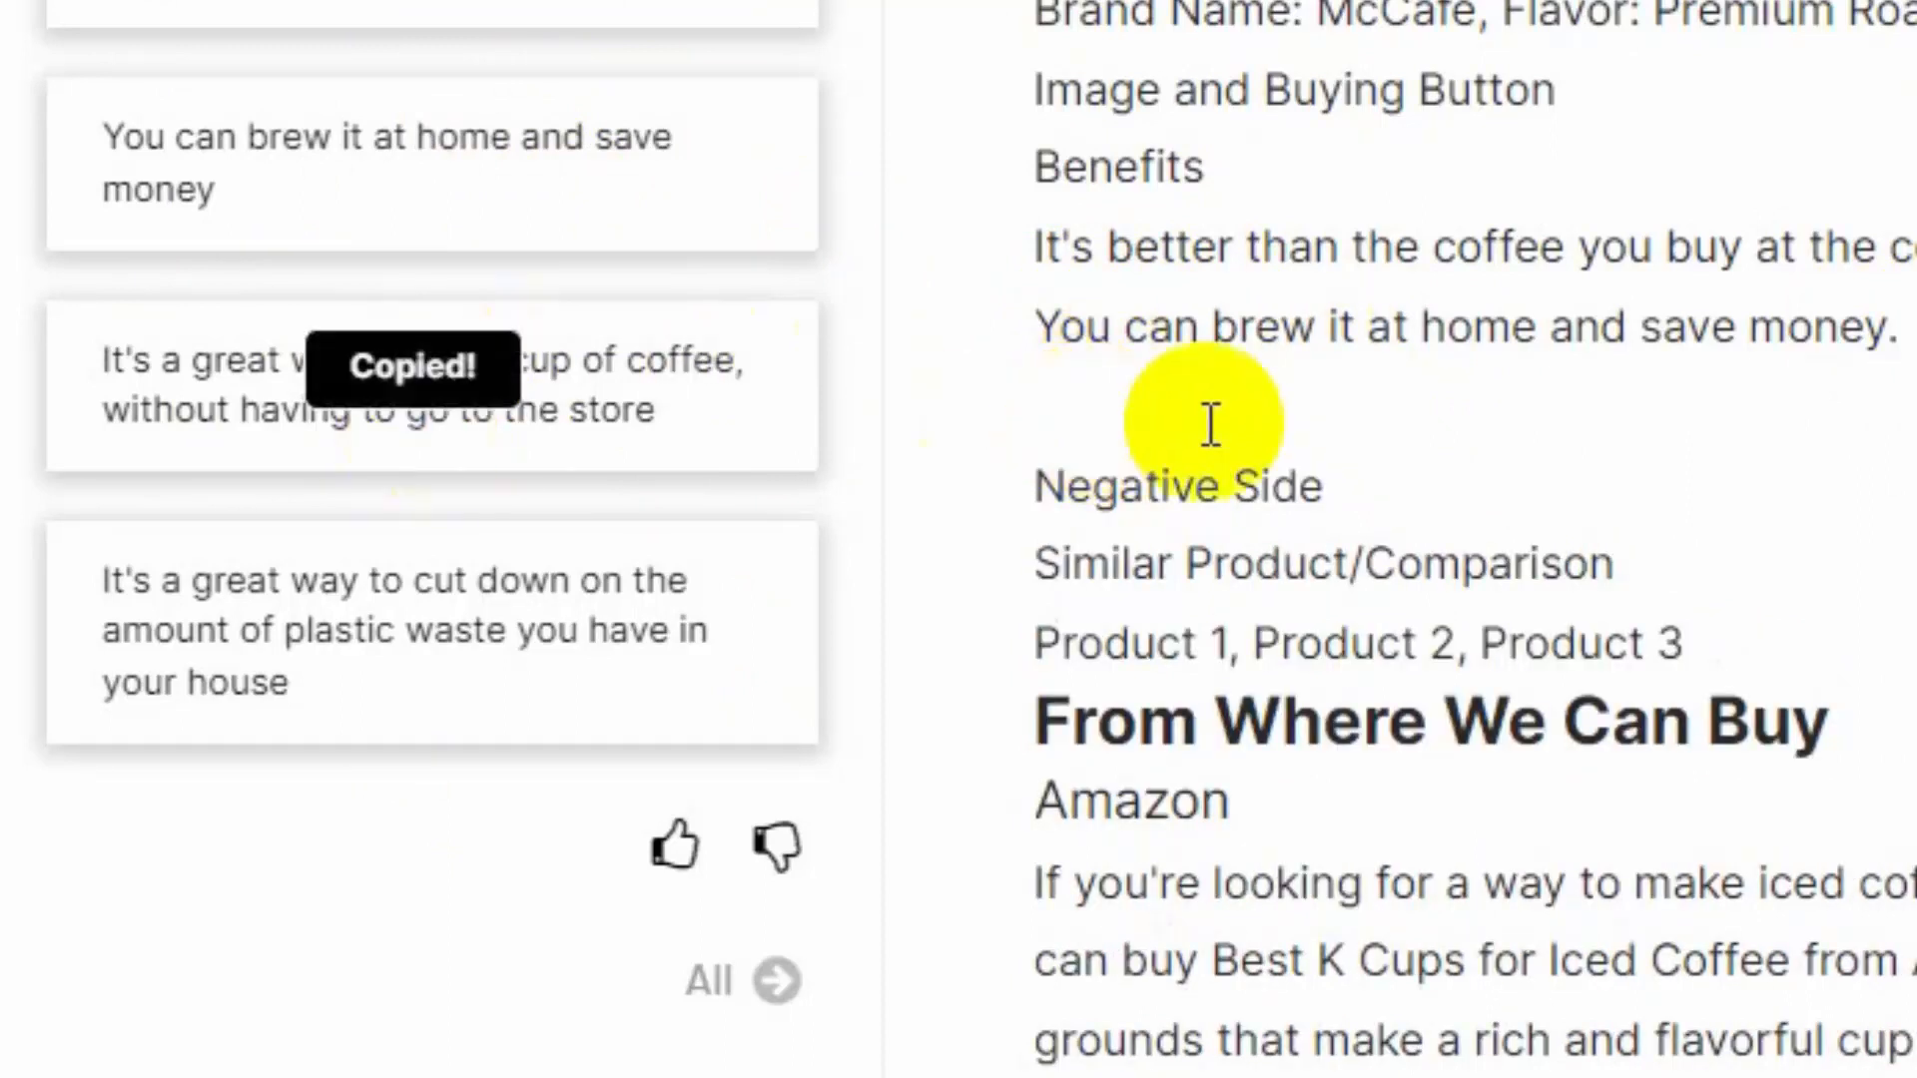
pyautogui.hotkey('ctrl', 'v')
pyautogui.press('Return')
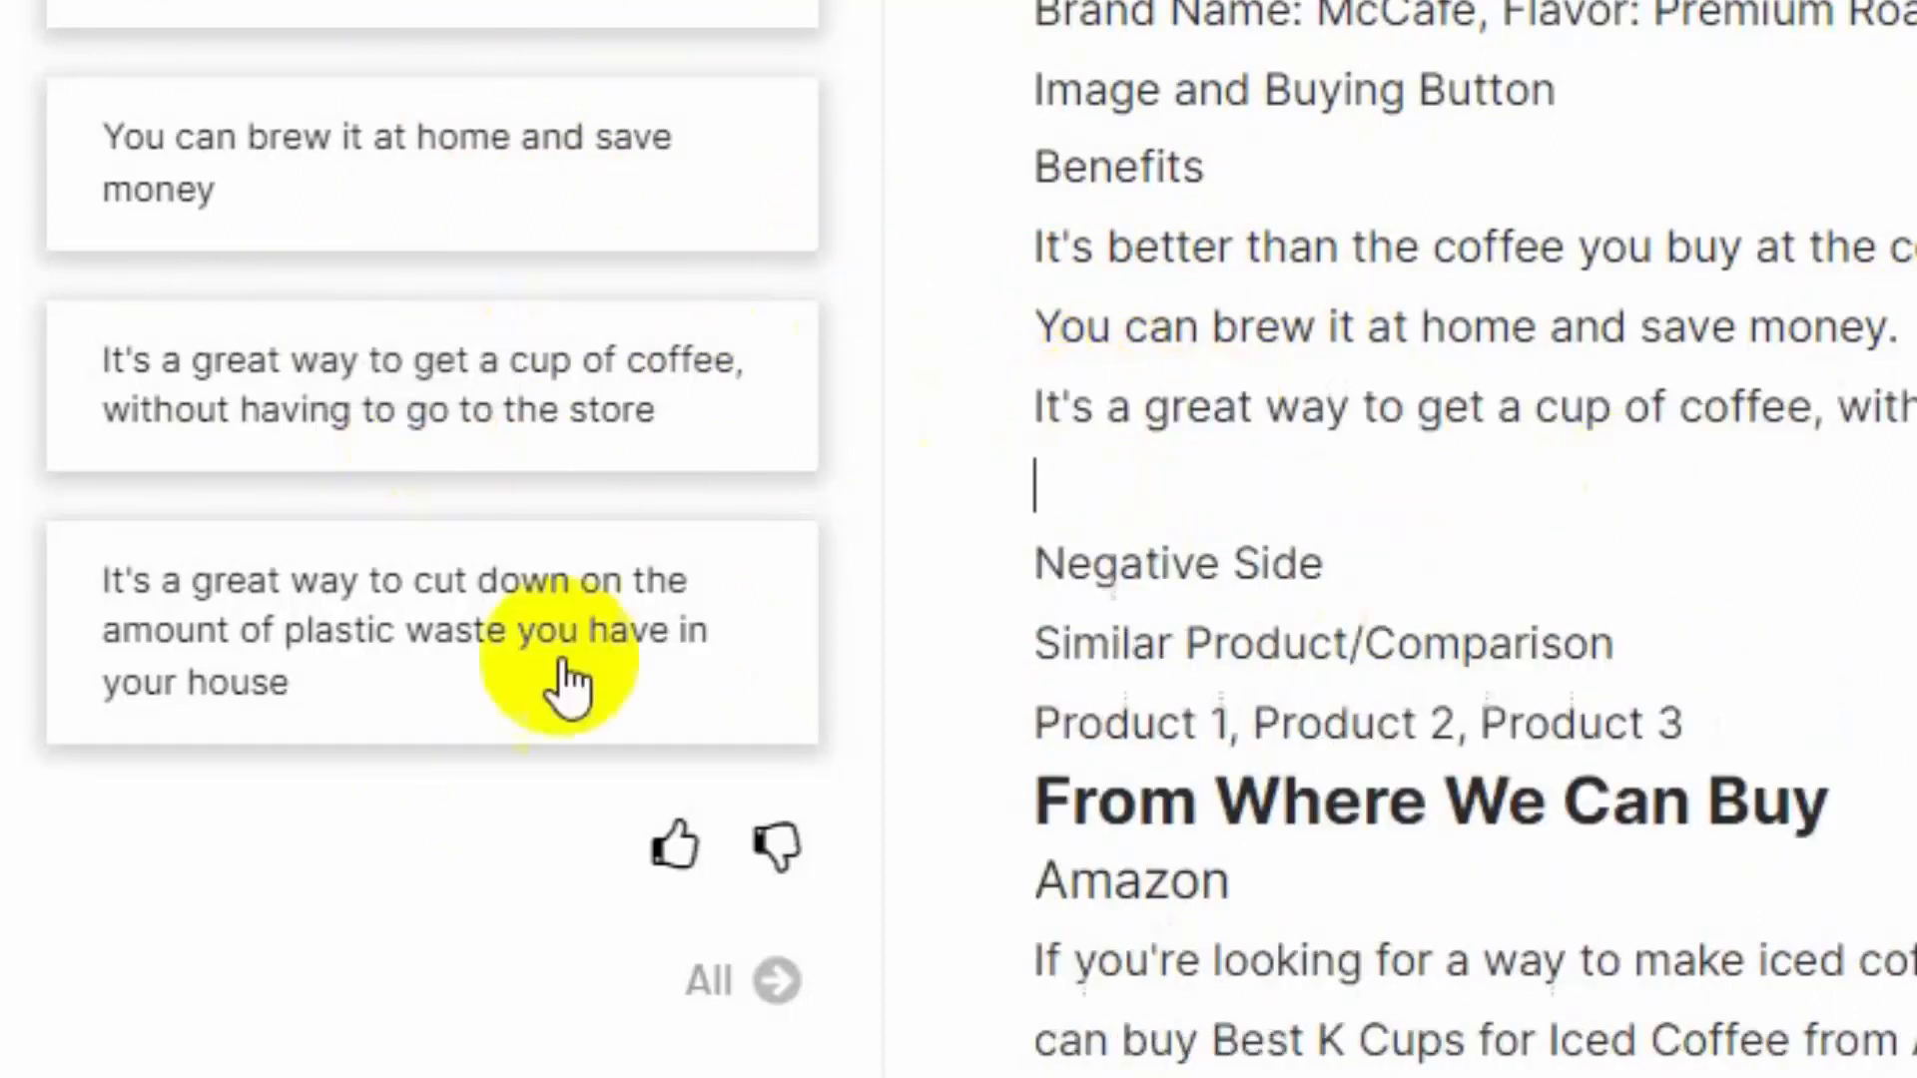
pyautogui.click(1098, 474)
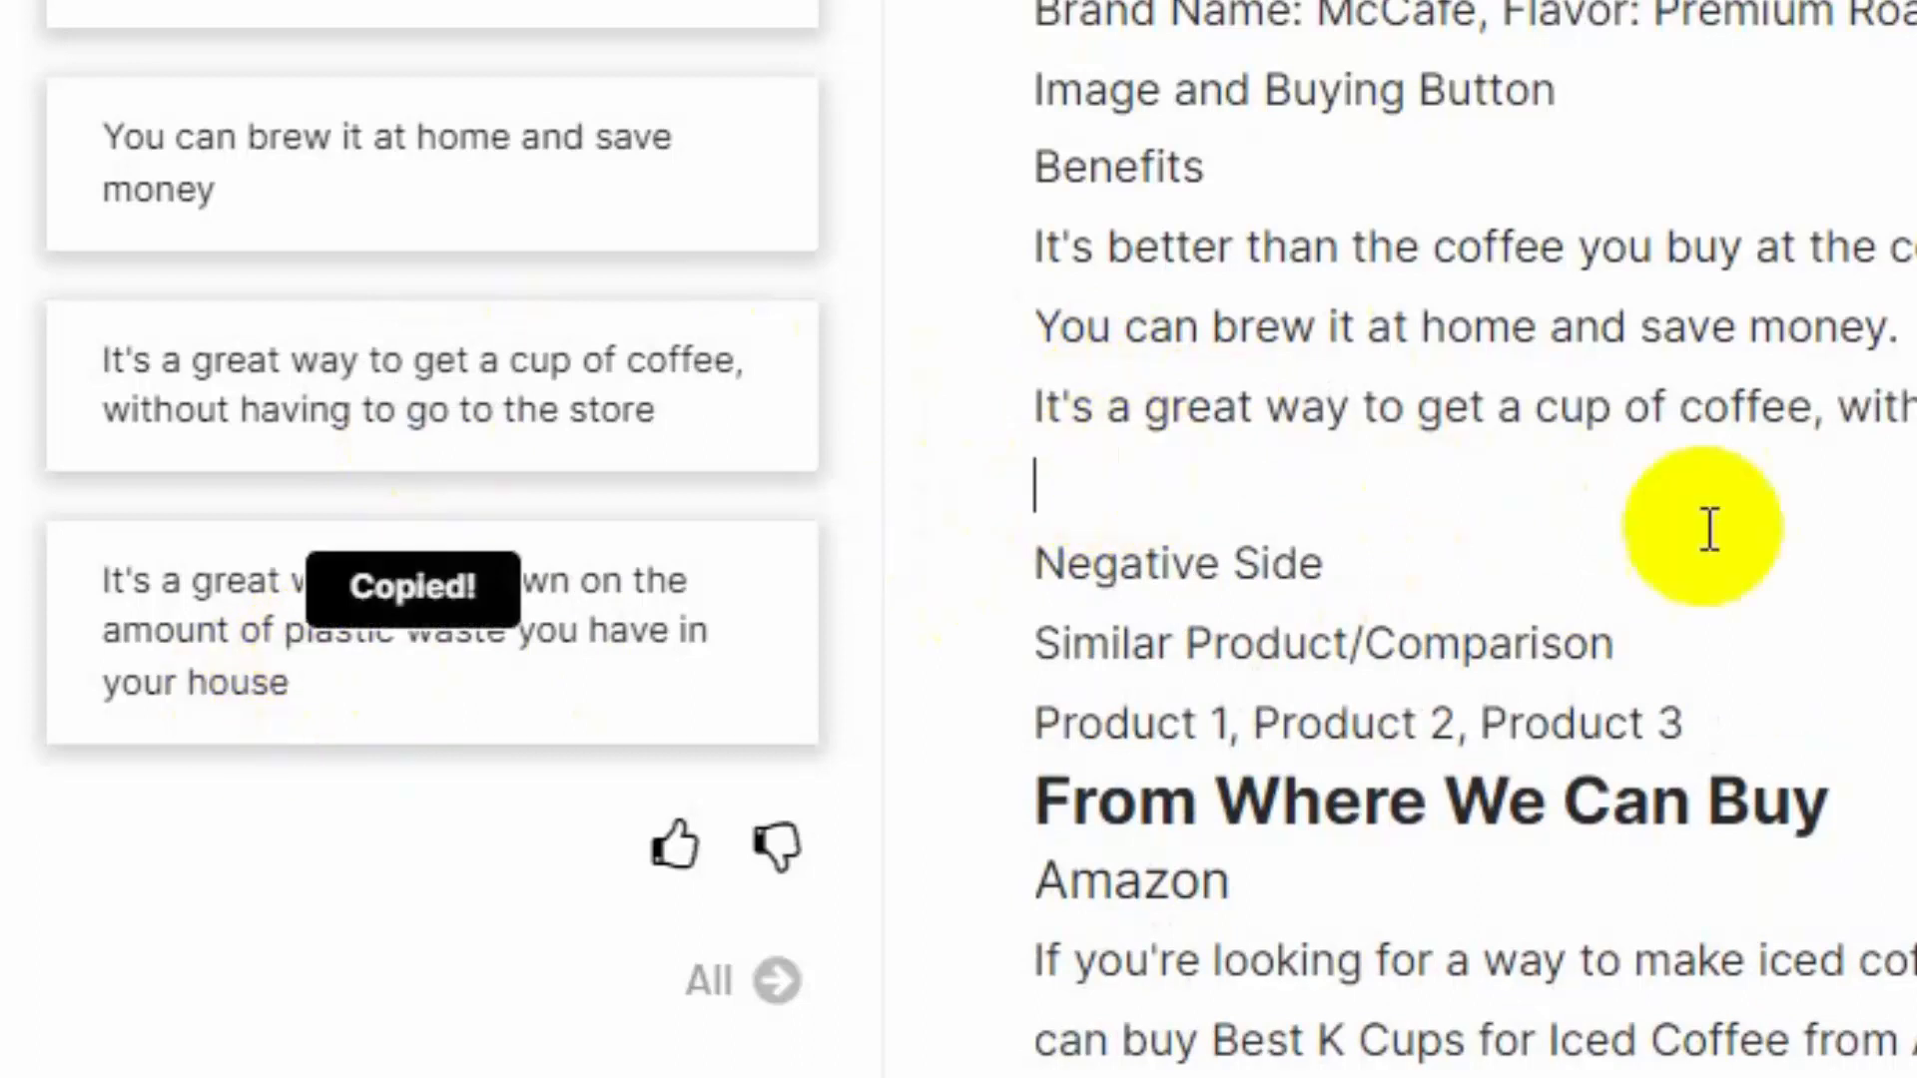
pyautogui.hotkey('ctrl', 'v')
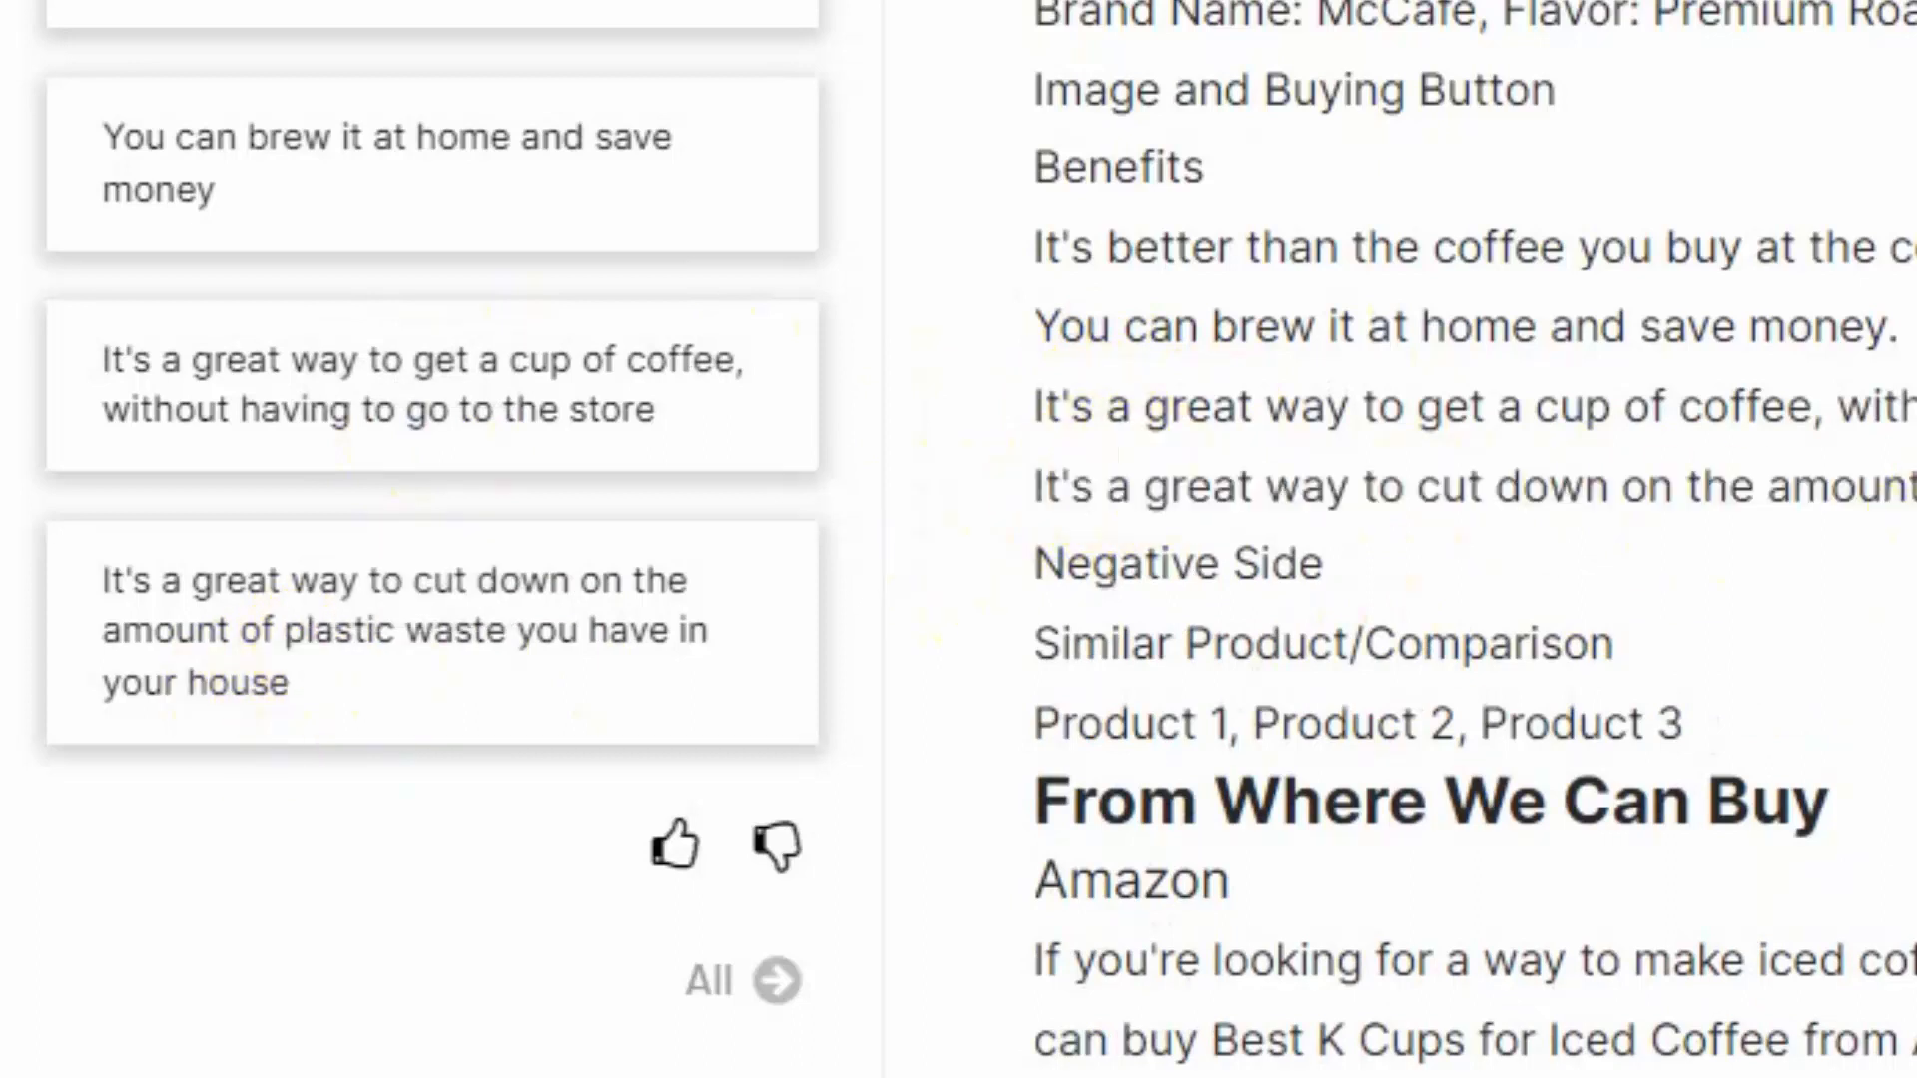
pyautogui.moveTo(1911, 486); pyautogui.dragTo(868, 259)
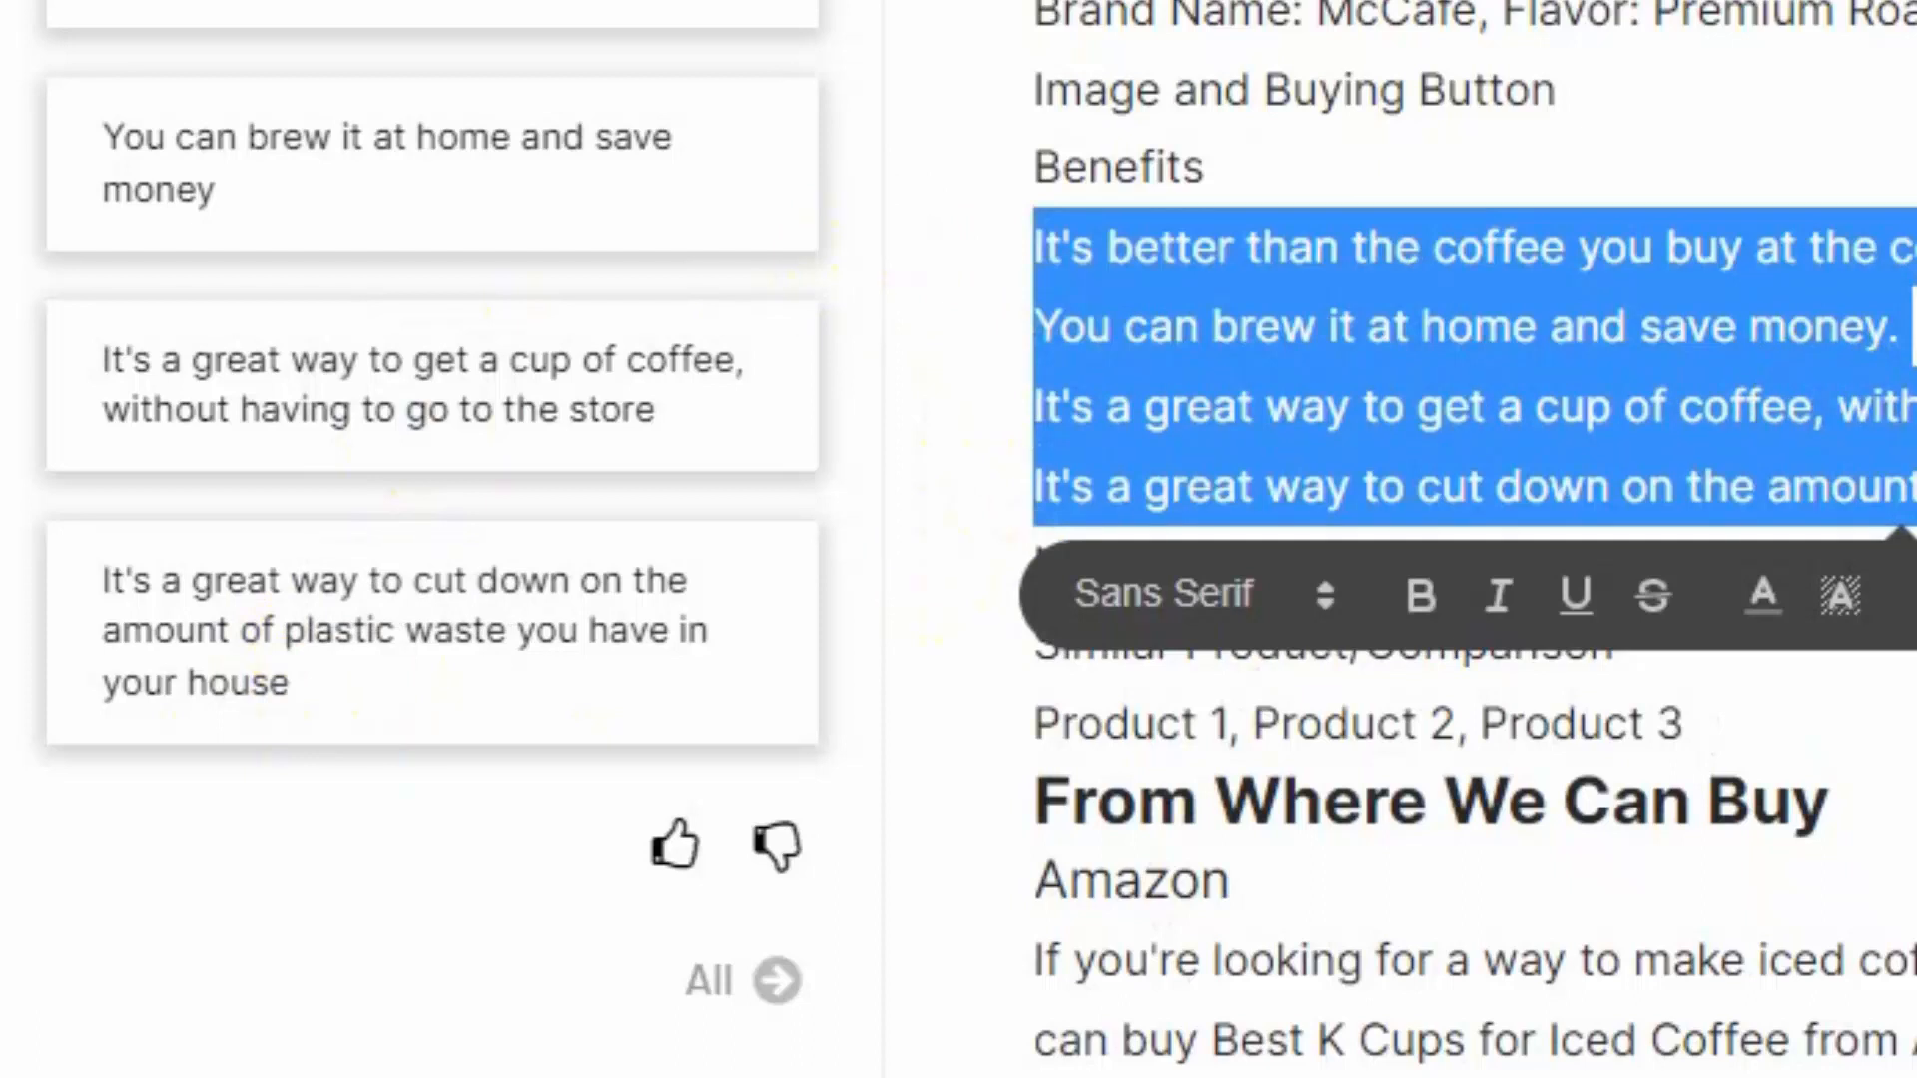
pyautogui.click(1912, 596)
pyautogui.click(1741, 272)
pyautogui.hotkey('ctrl', 'z')
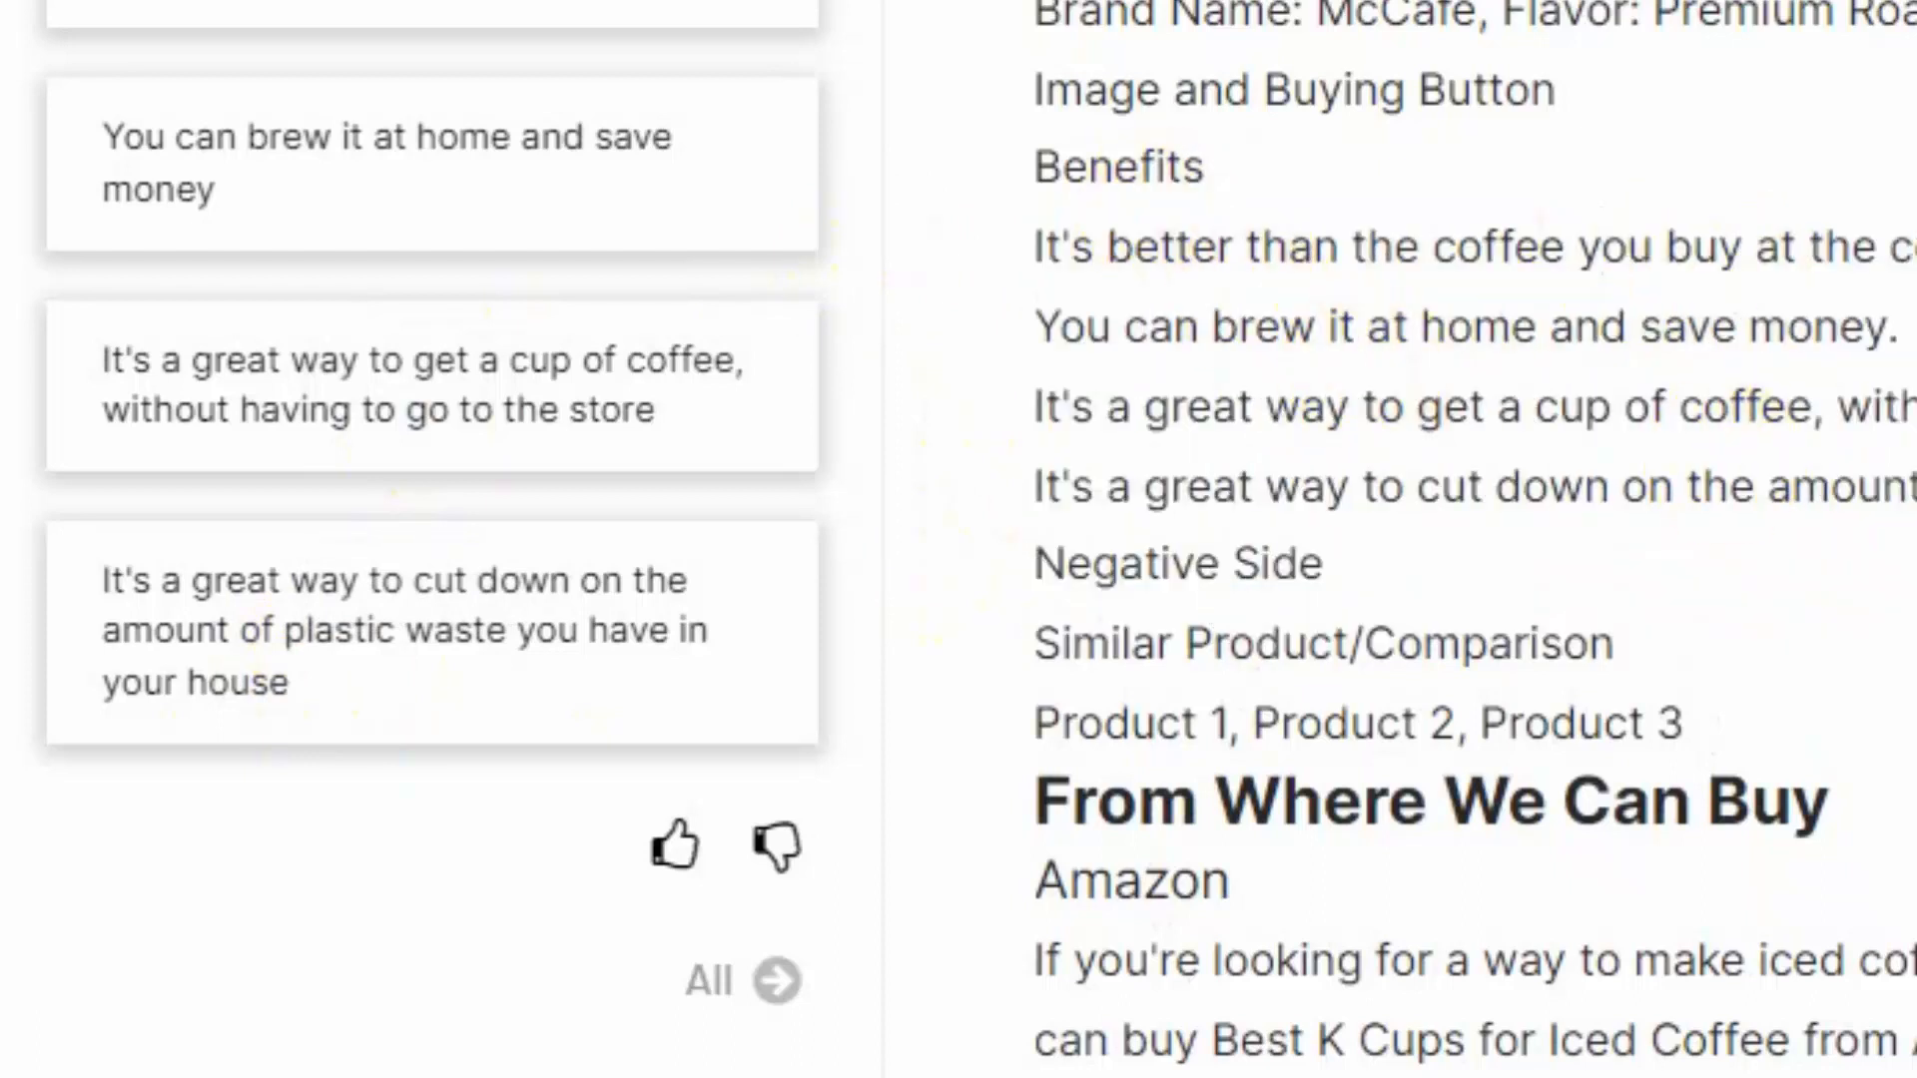
# Format the four benefit lines under Benefits as a bulleted list.
pyautogui.moveTo(1912, 486); pyautogui.dragTo(928, 261)
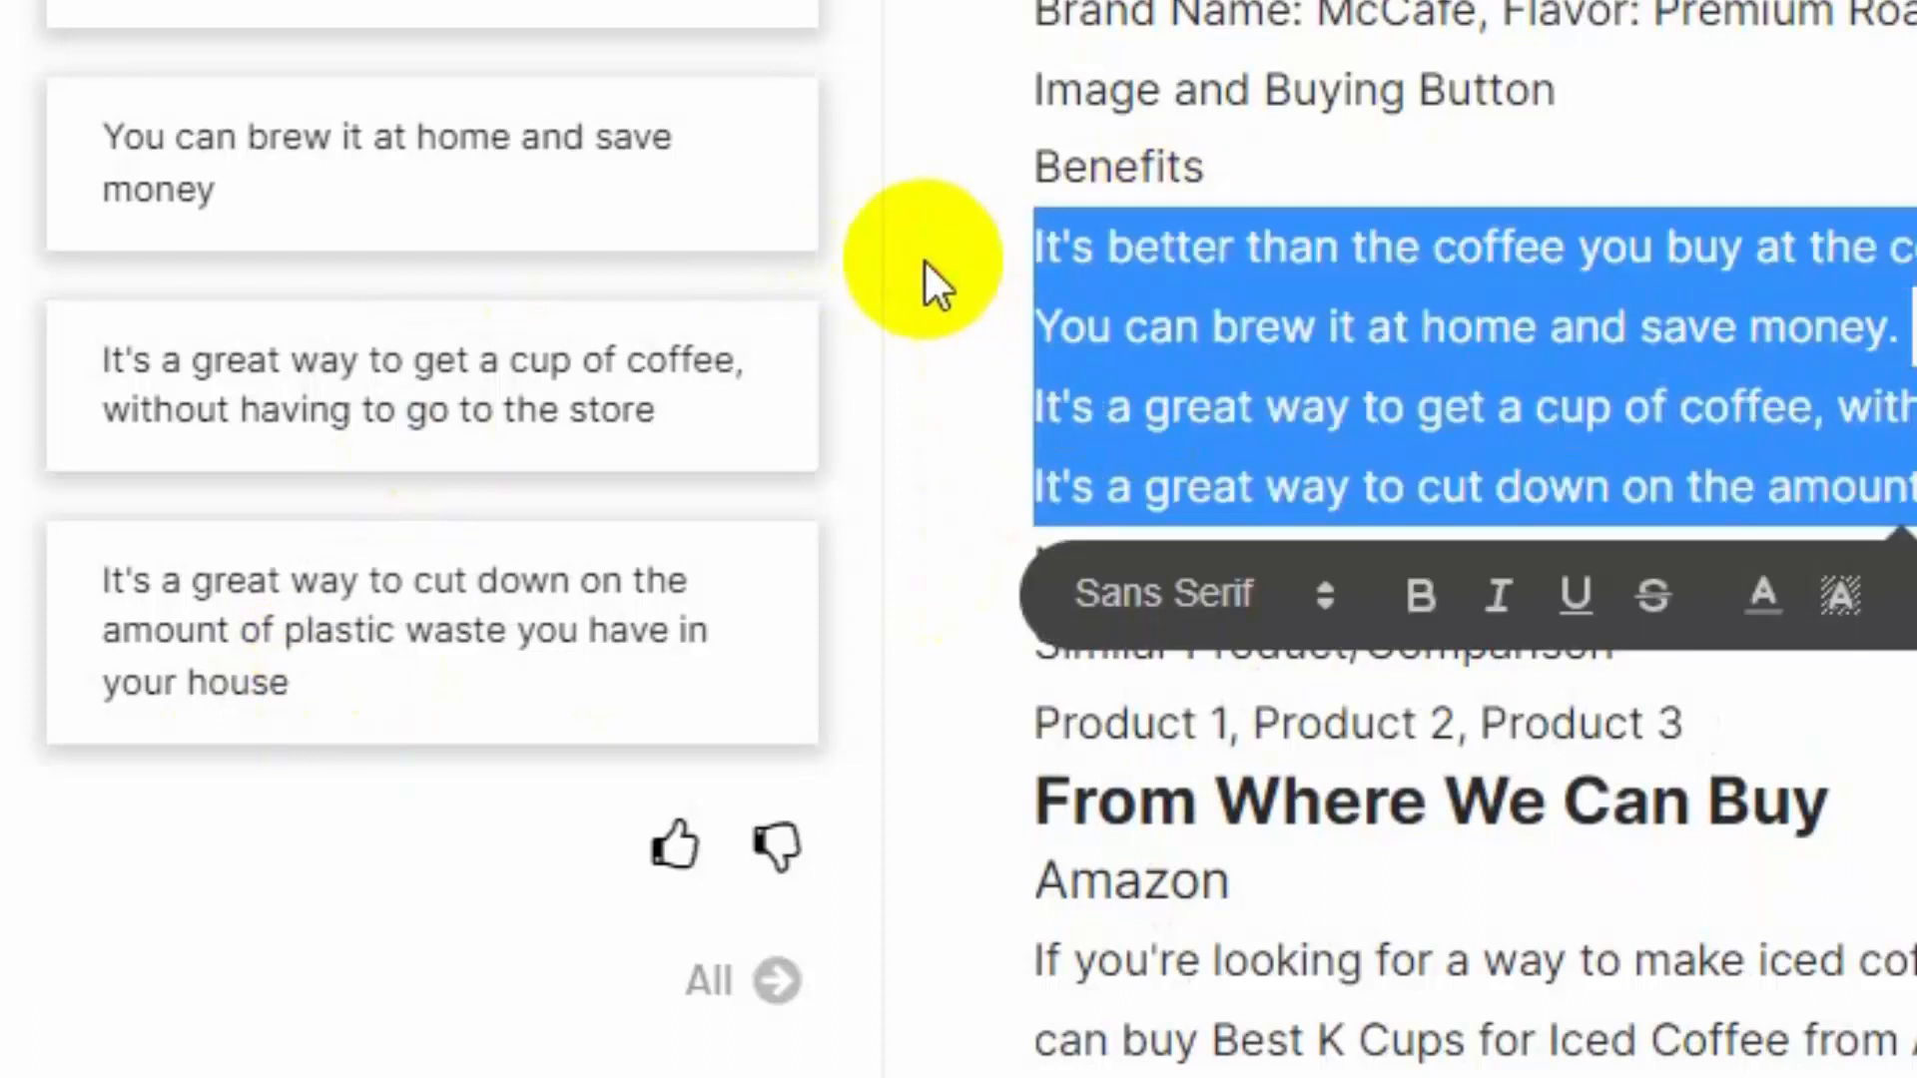
pyautogui.click(1911, 596)
pyautogui.click(1298, 42)
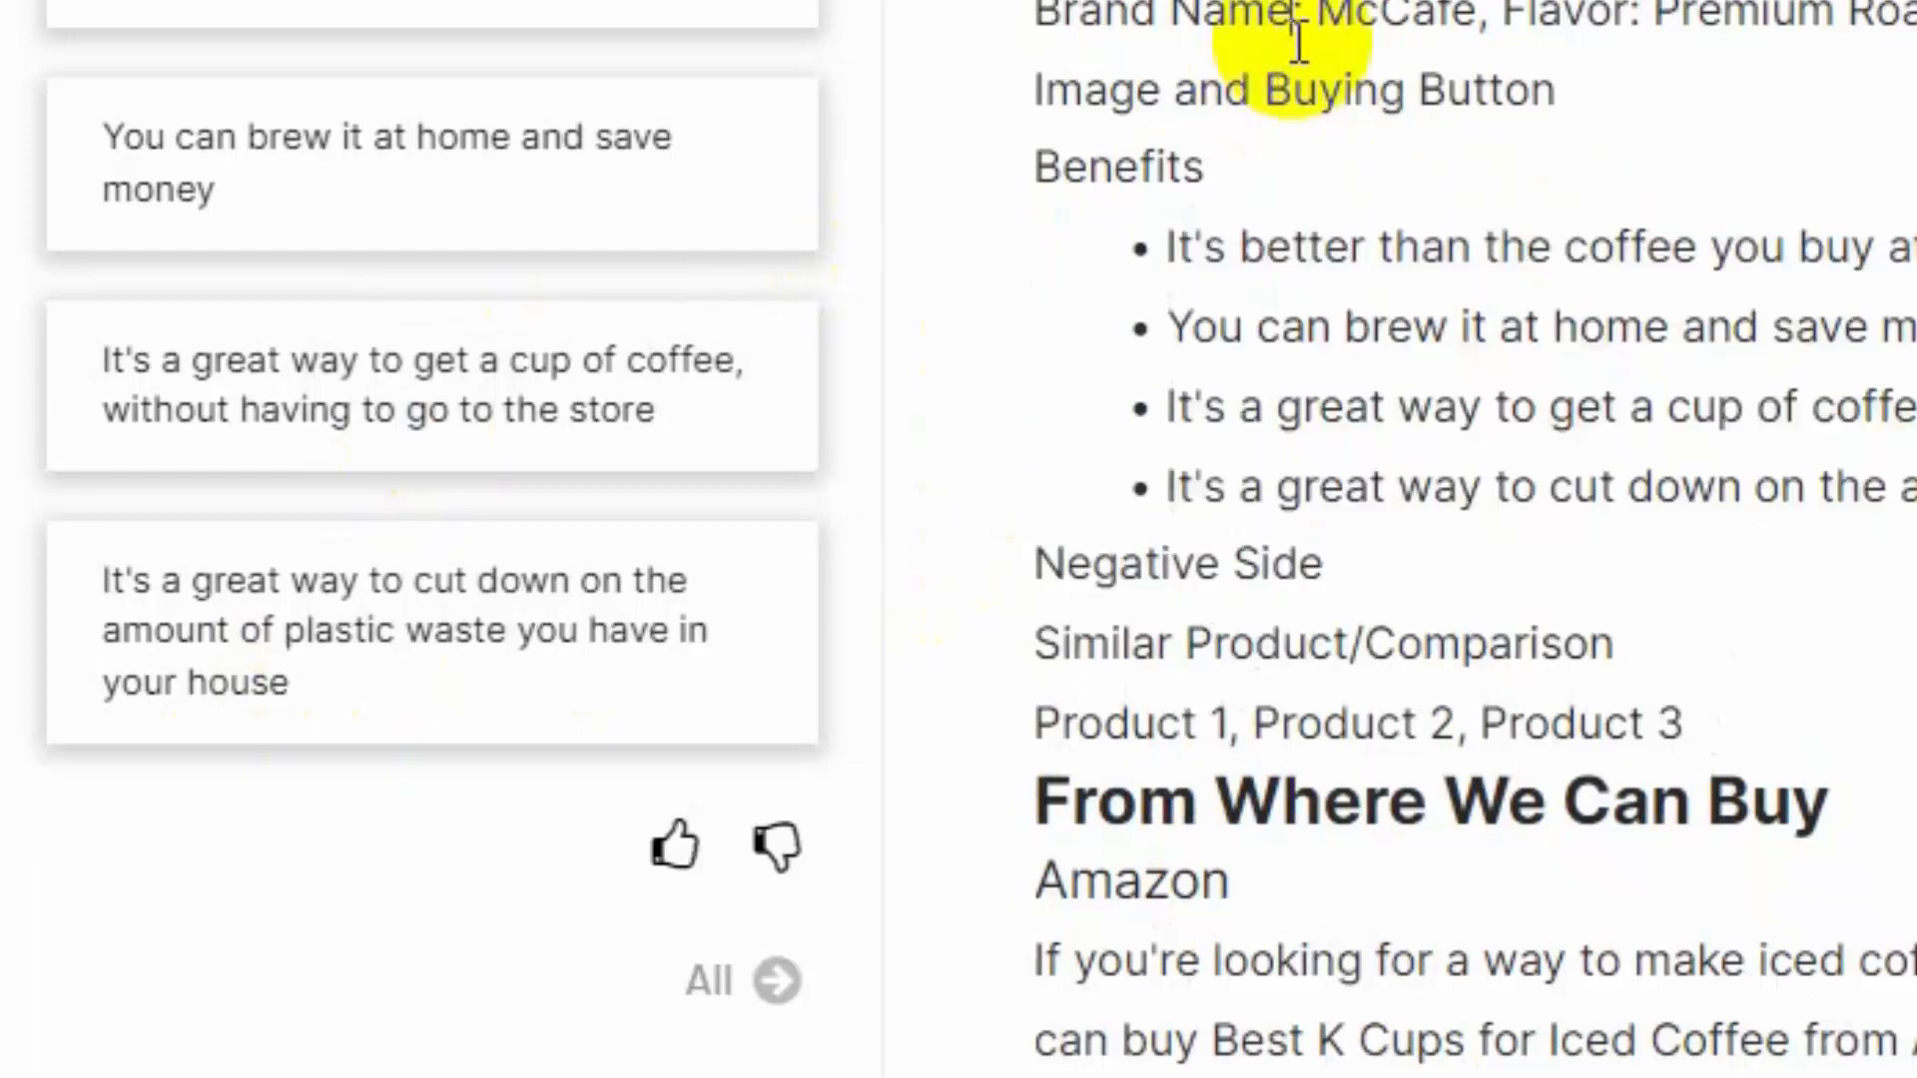
# Format the "Benefits" line above the bulleted list as a subheading.
pyautogui.moveTo(1236, 164); pyautogui.dragTo(1015, 165)
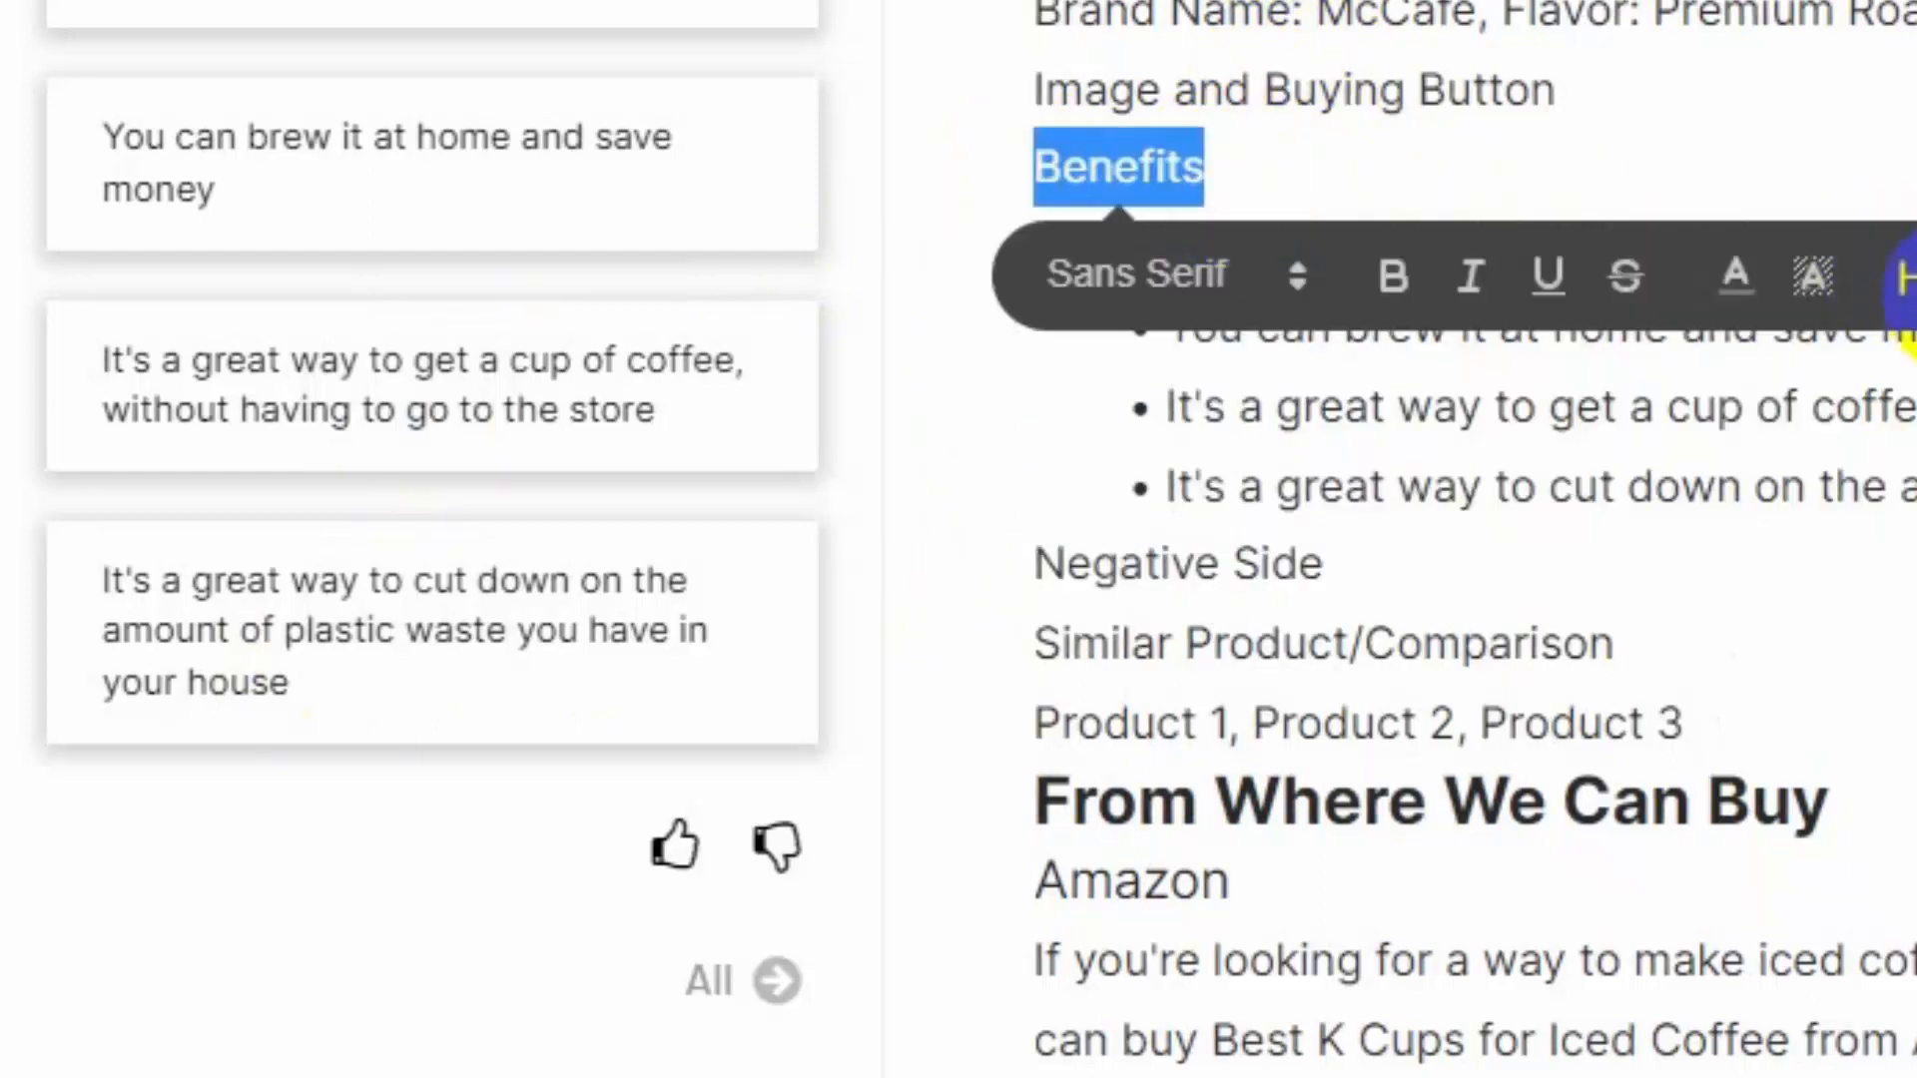
pyautogui.click(1912, 276)
pyautogui.click(1557, 15)
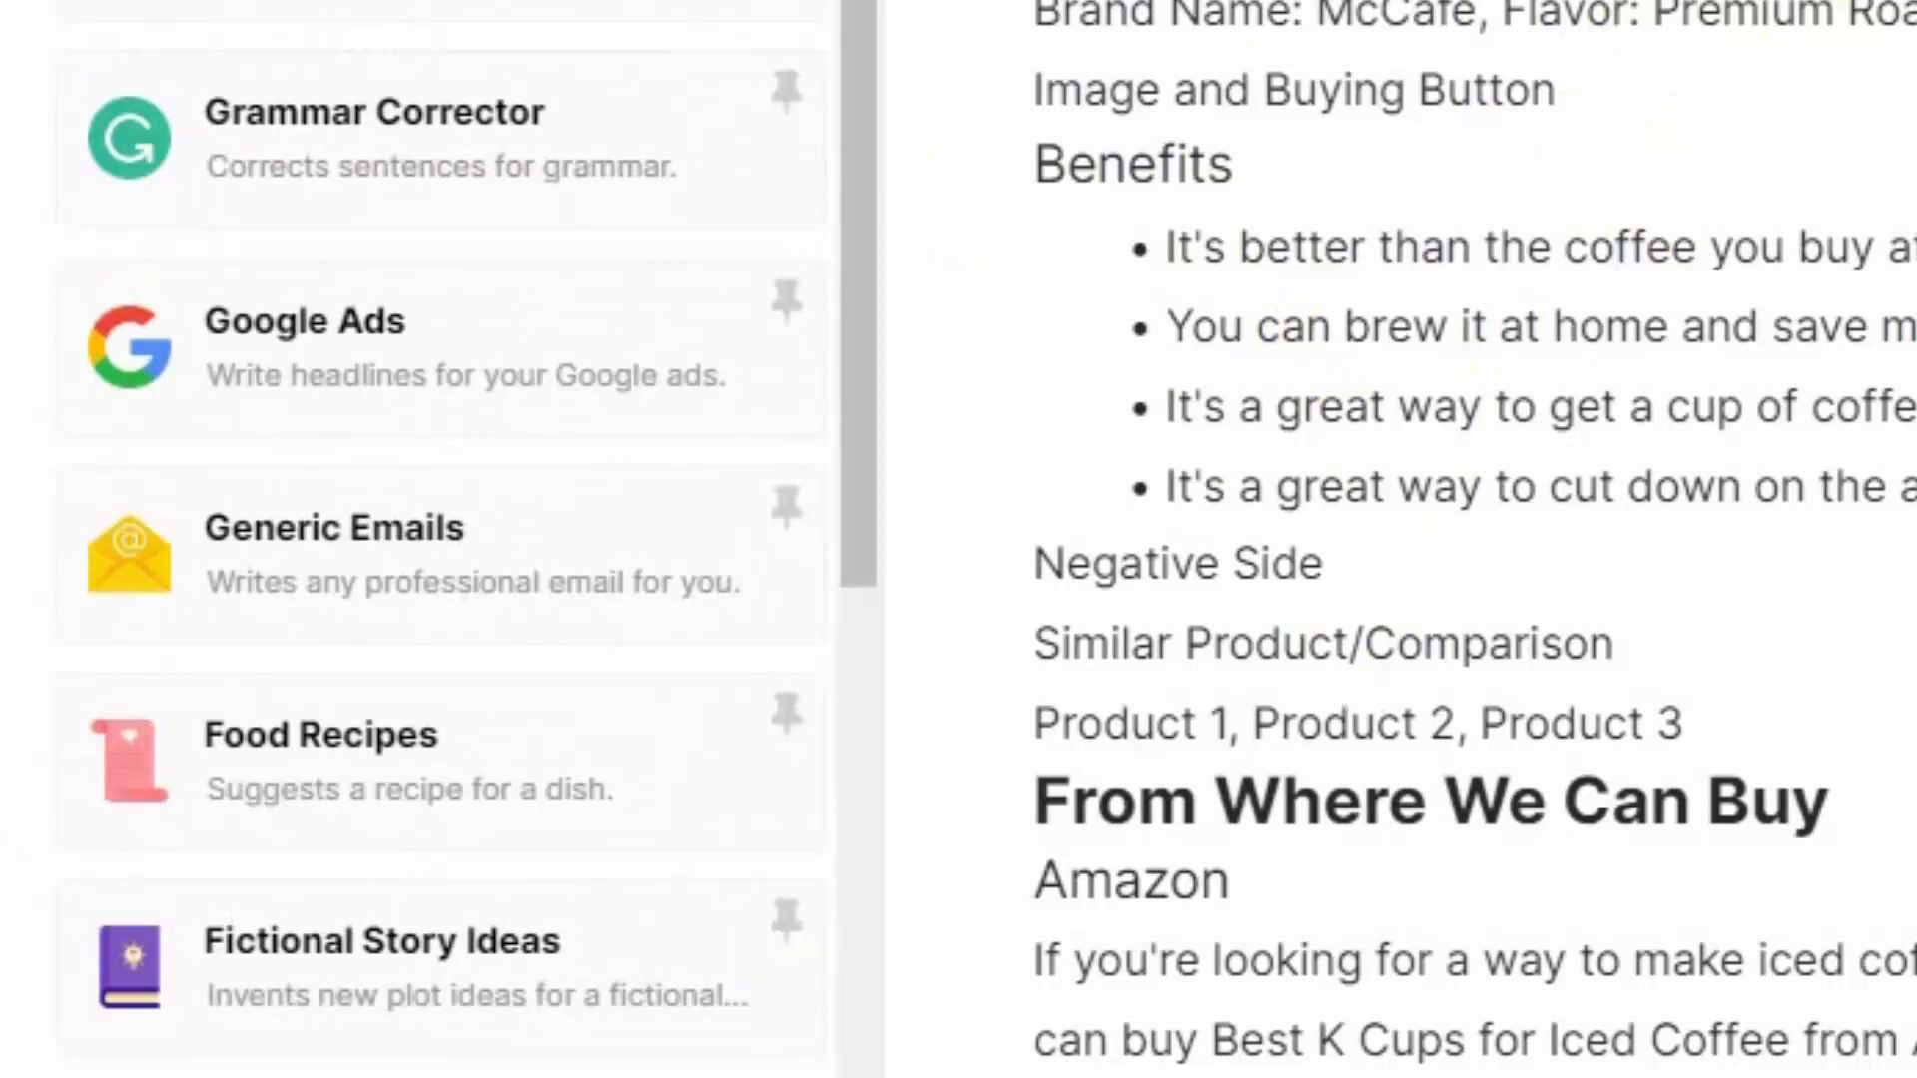
# Find and open the Listicles generator, and copy the McCafe product name from the Amazon customer reviews page.
pyautogui.write('listi')
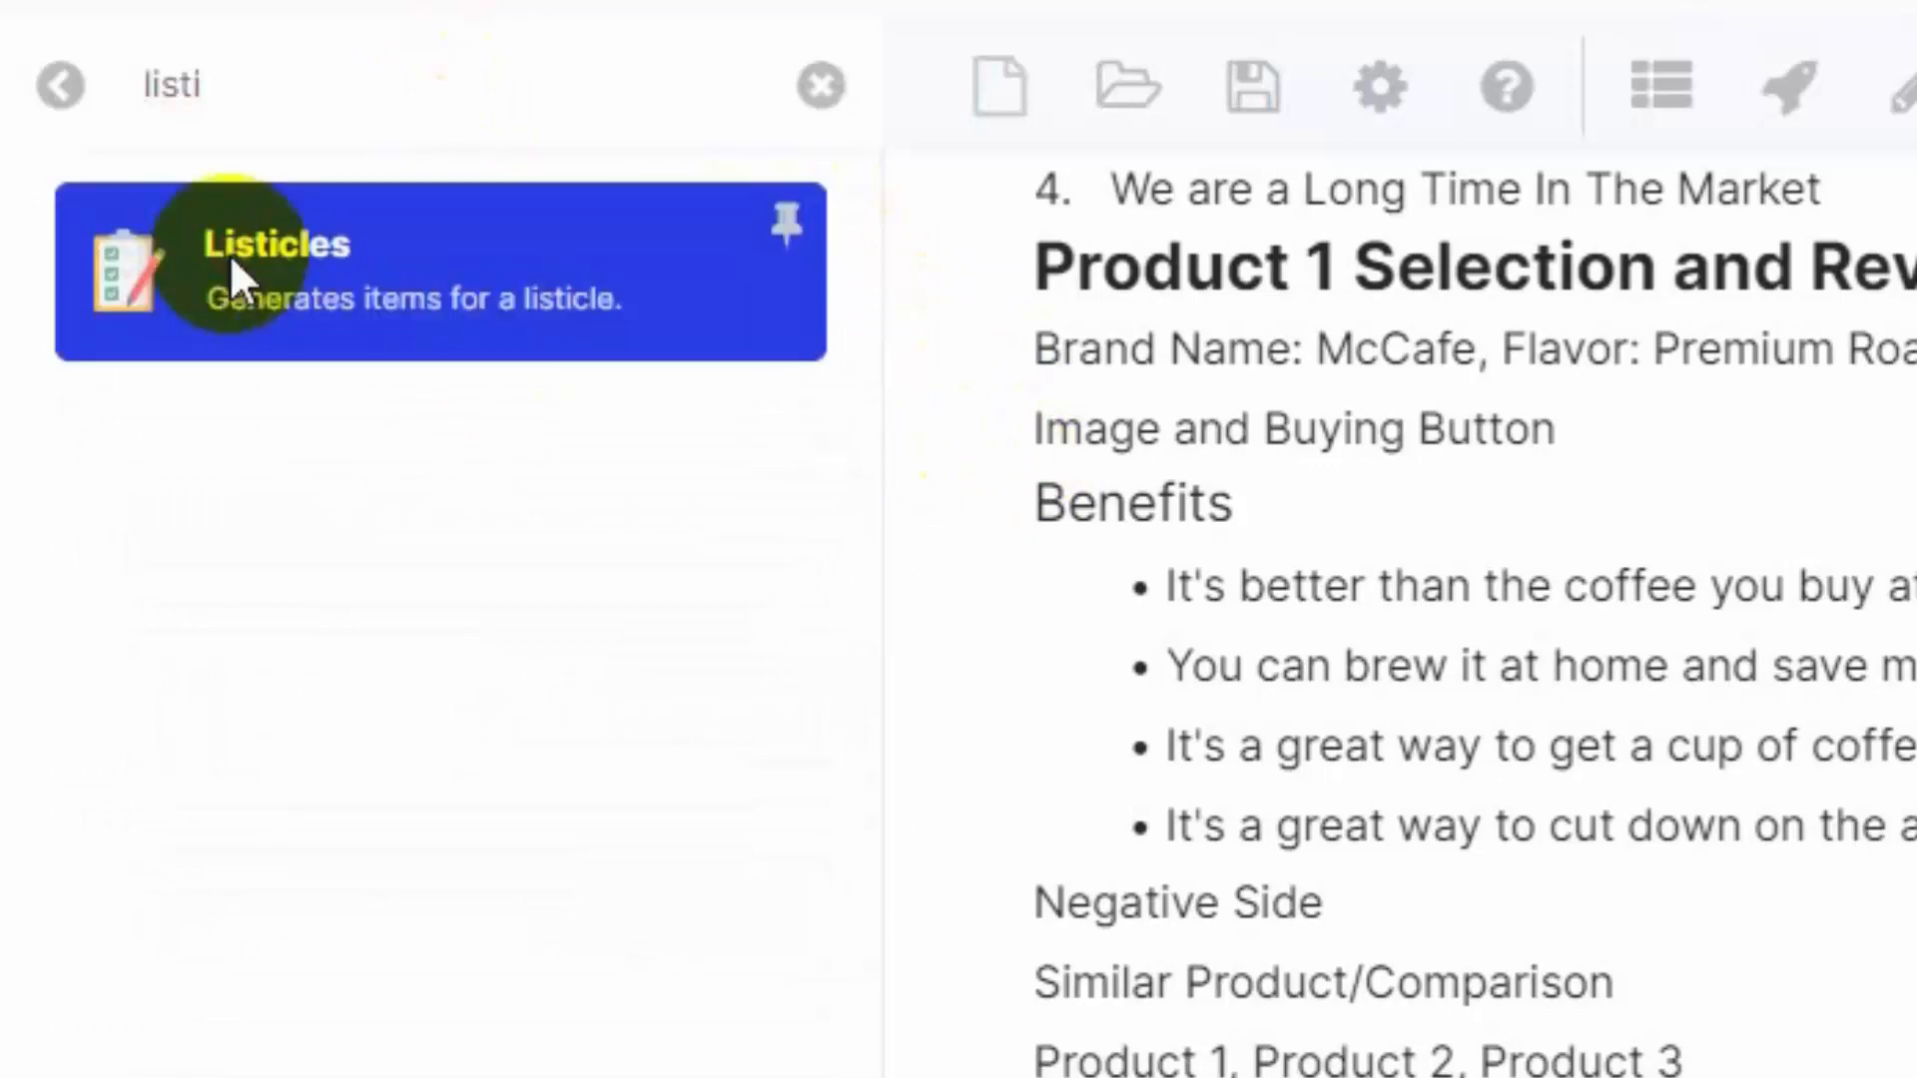
pyautogui.click(232, 278)
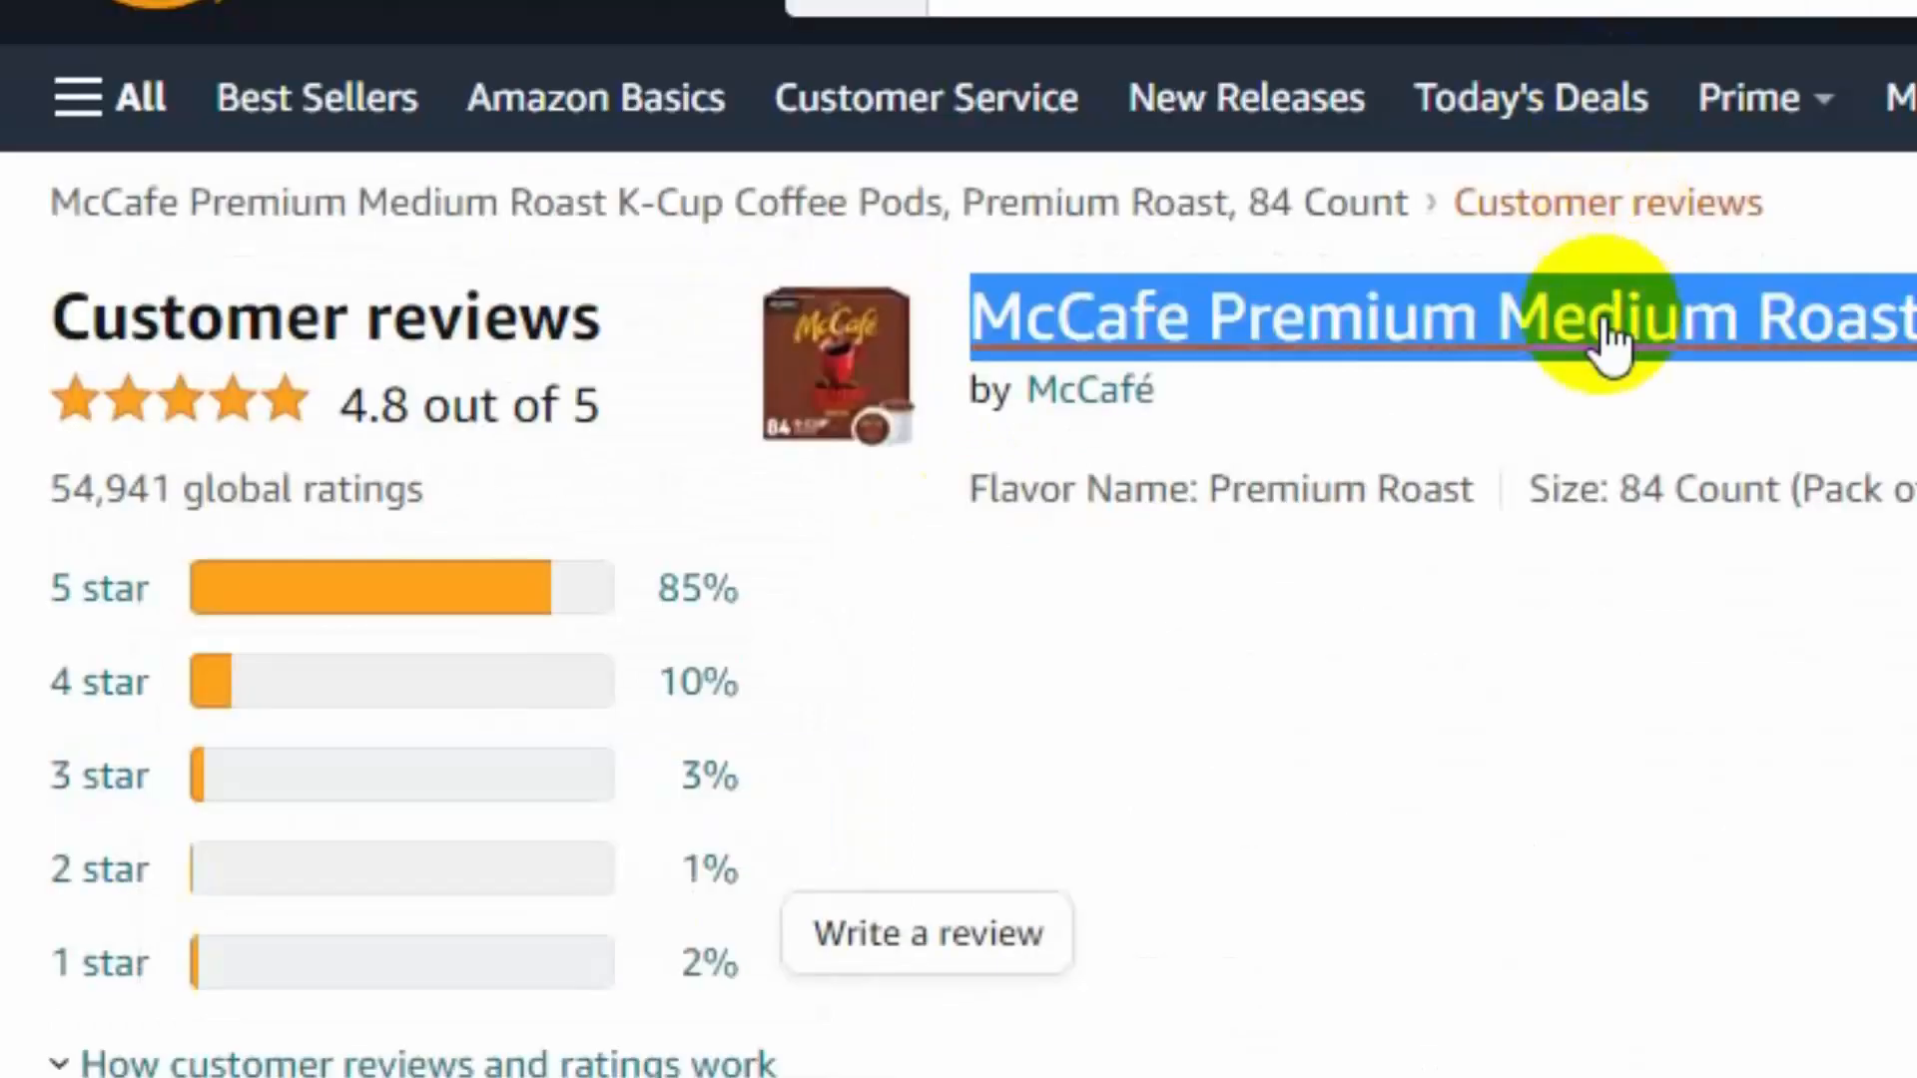
pyautogui.rightClick(1607, 339)
pyautogui.click(1758, 732)
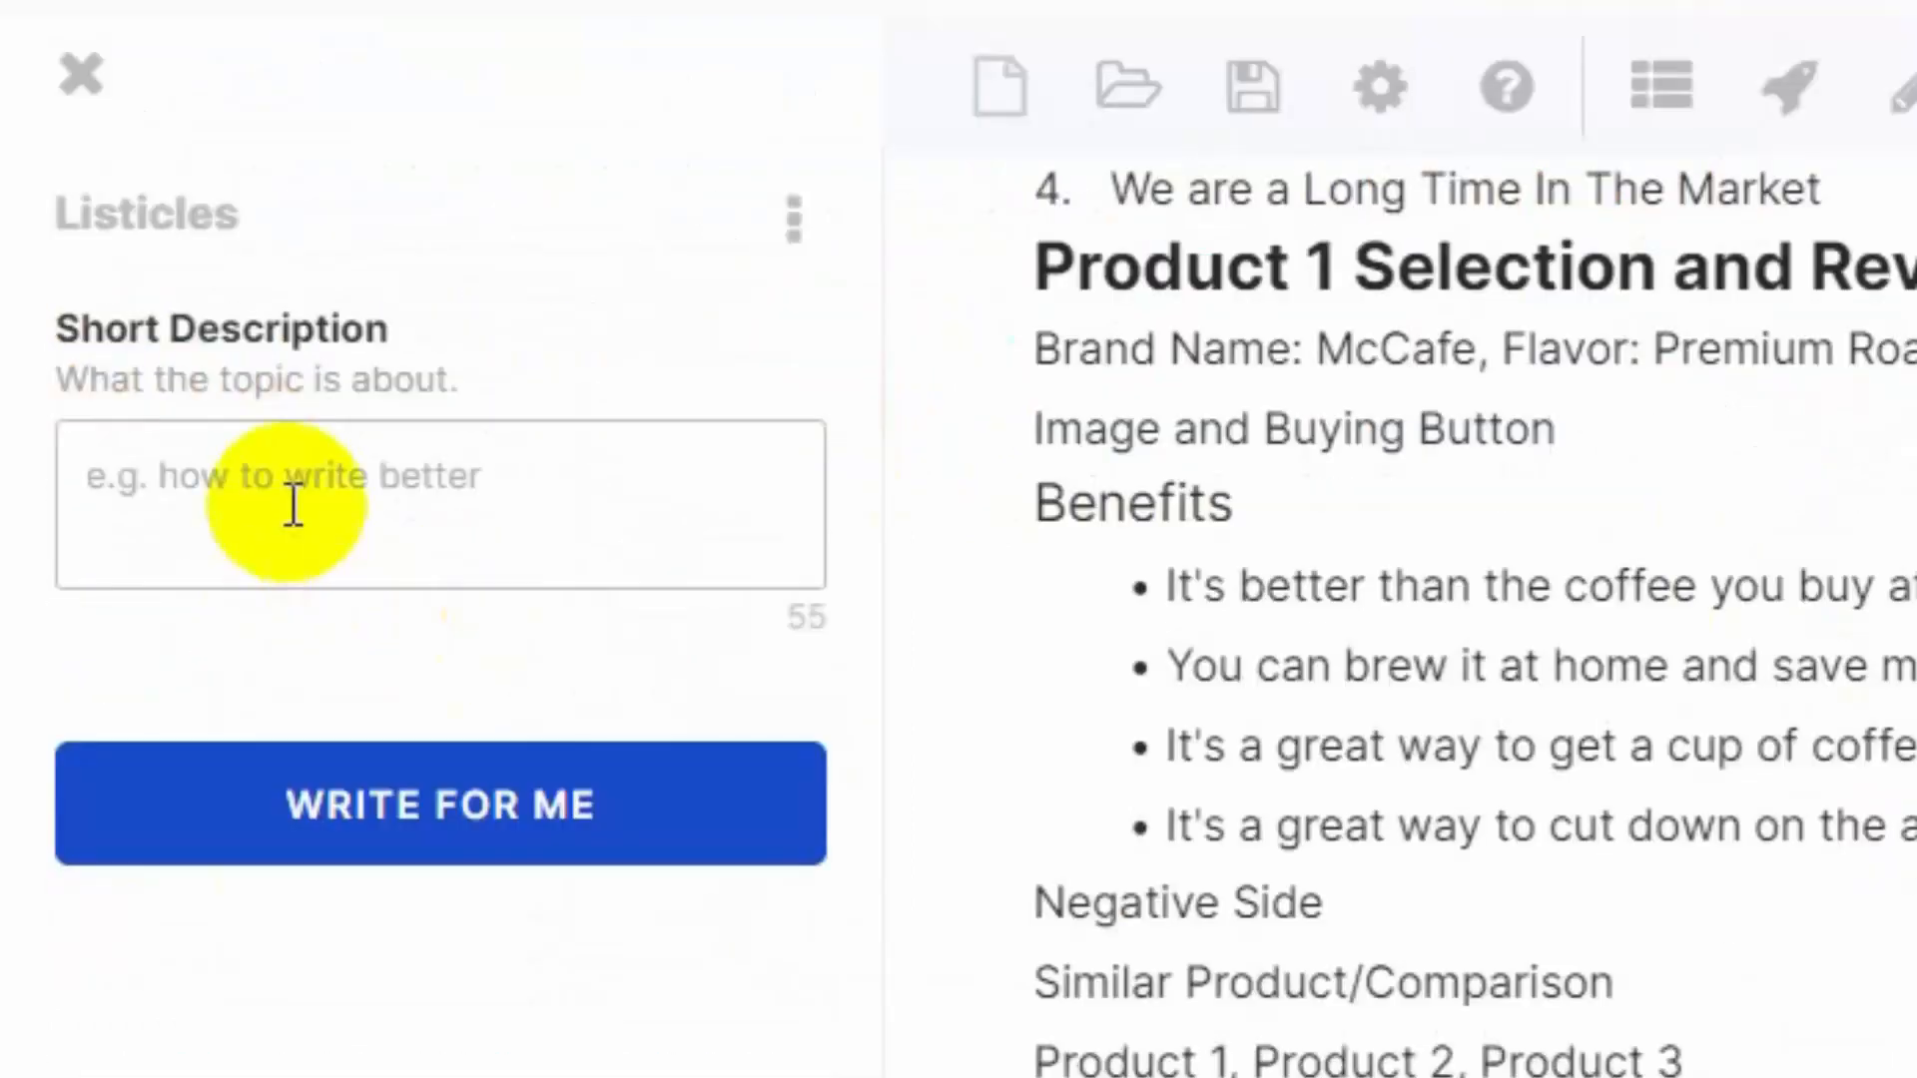
# Generate listicle items for the description "cons of McCafe Premium Medium Roast K-Cup Coffee Pods".
pyautogui.click(293, 506)
pyautogui.write('con')
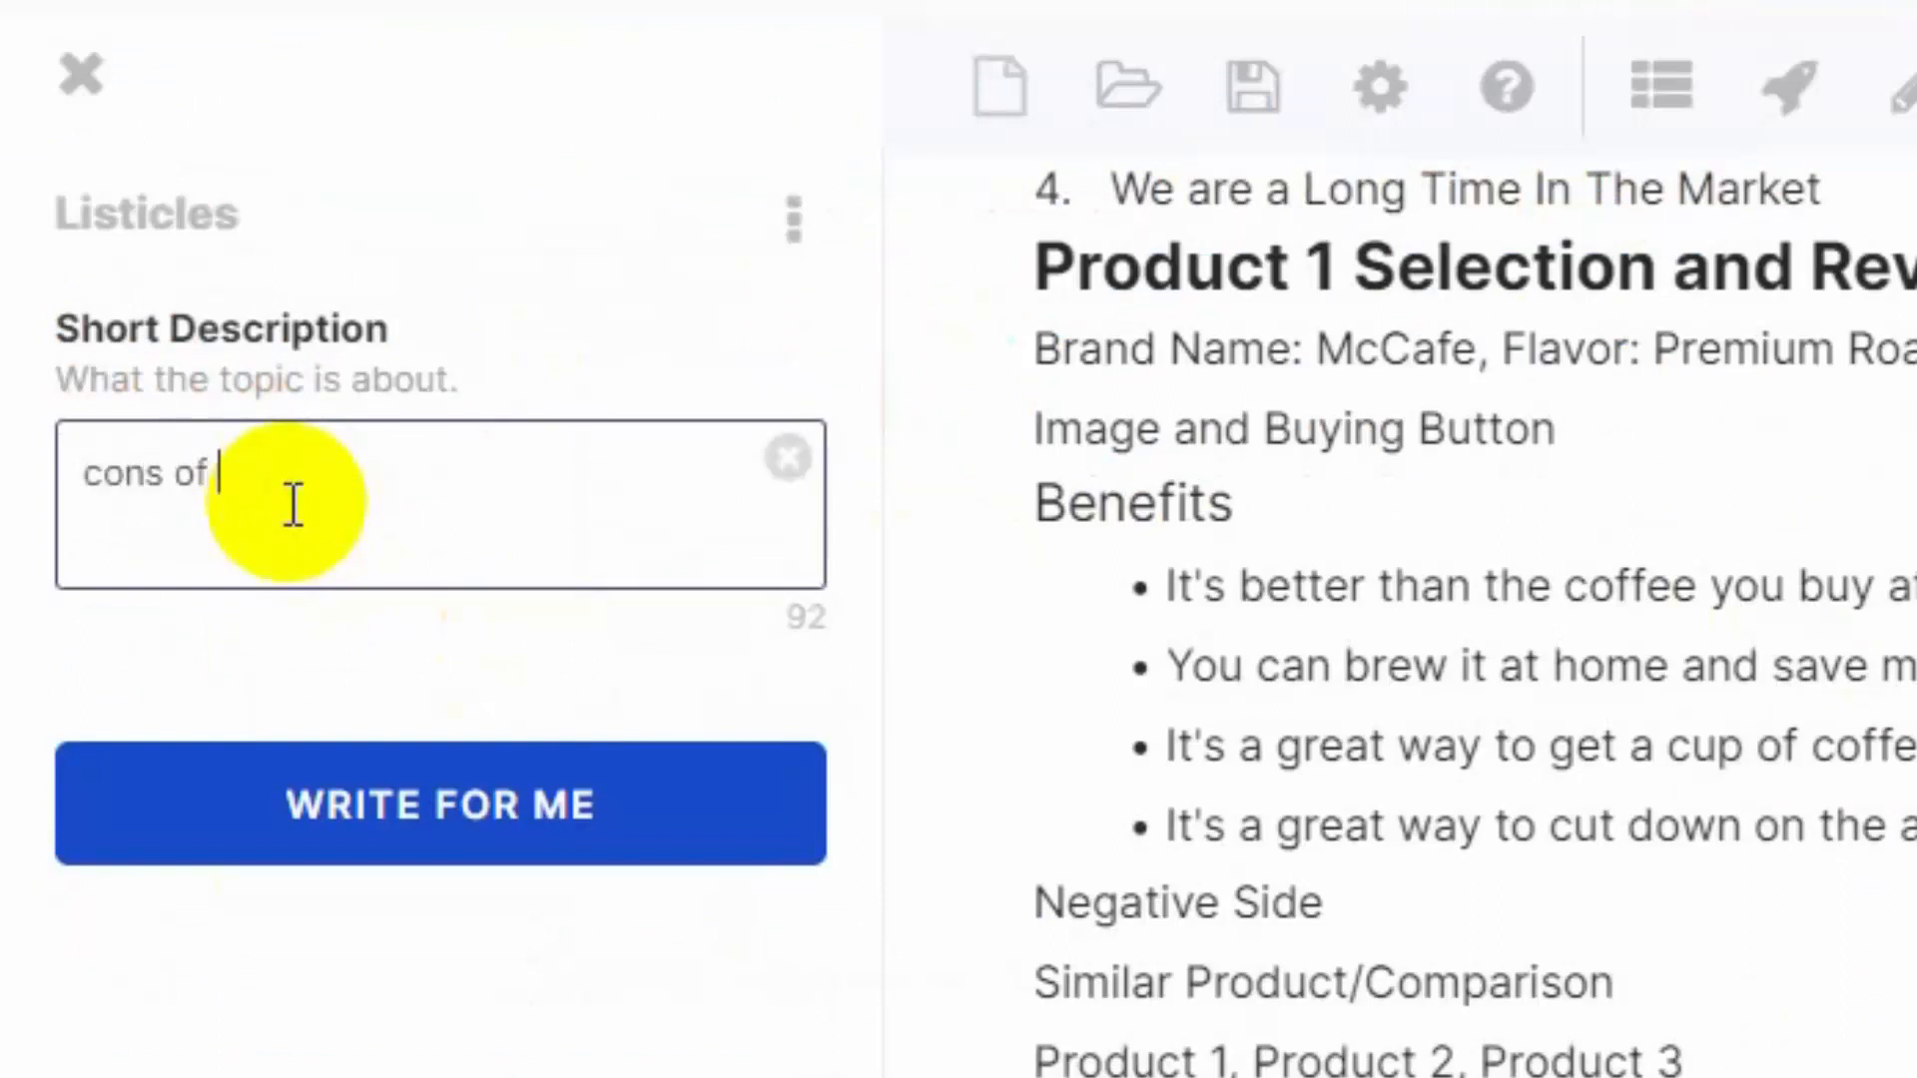
pyautogui.write('s of')
pyautogui.hotkey('ctrl', 'v')
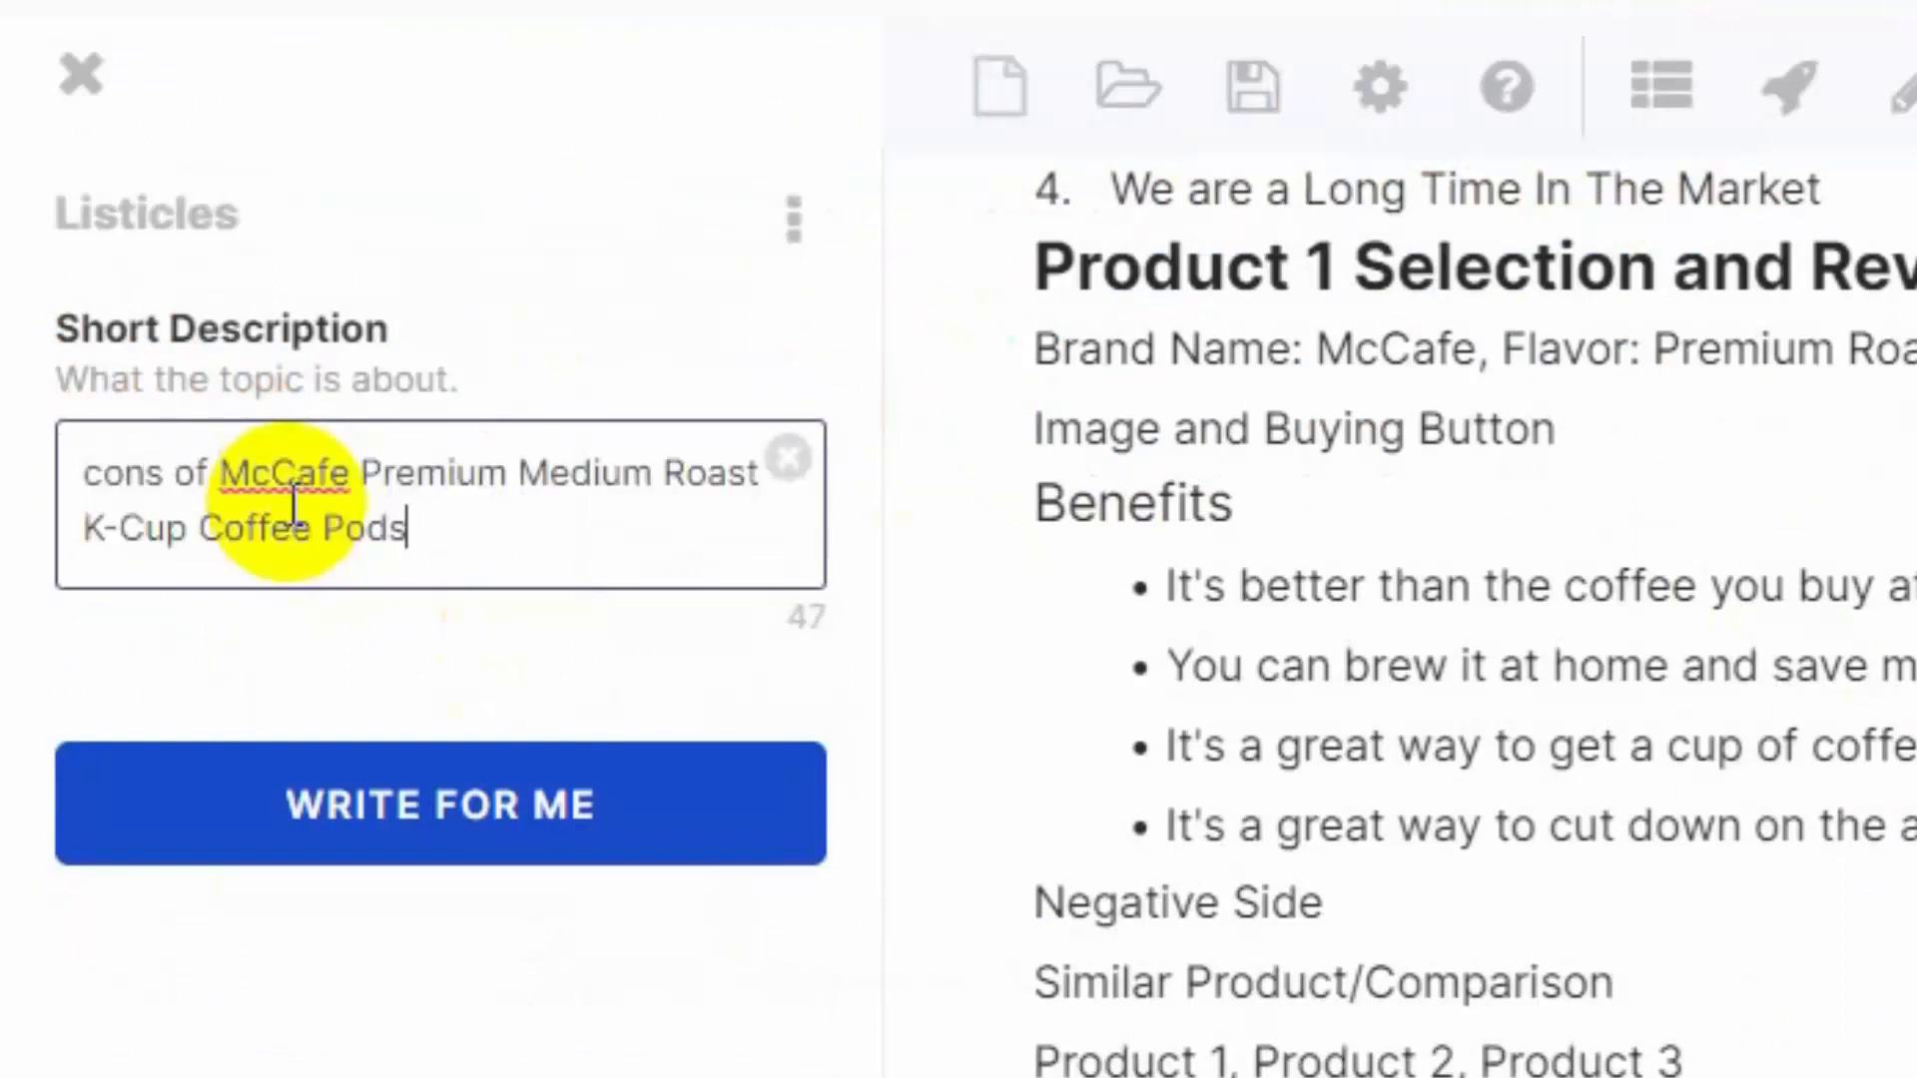
pyautogui.click(577, 821)
# Insert a placeholder line "kj" below "Negative Side" and format "Negative Side" as a subheading.
pyautogui.click(1430, 893)
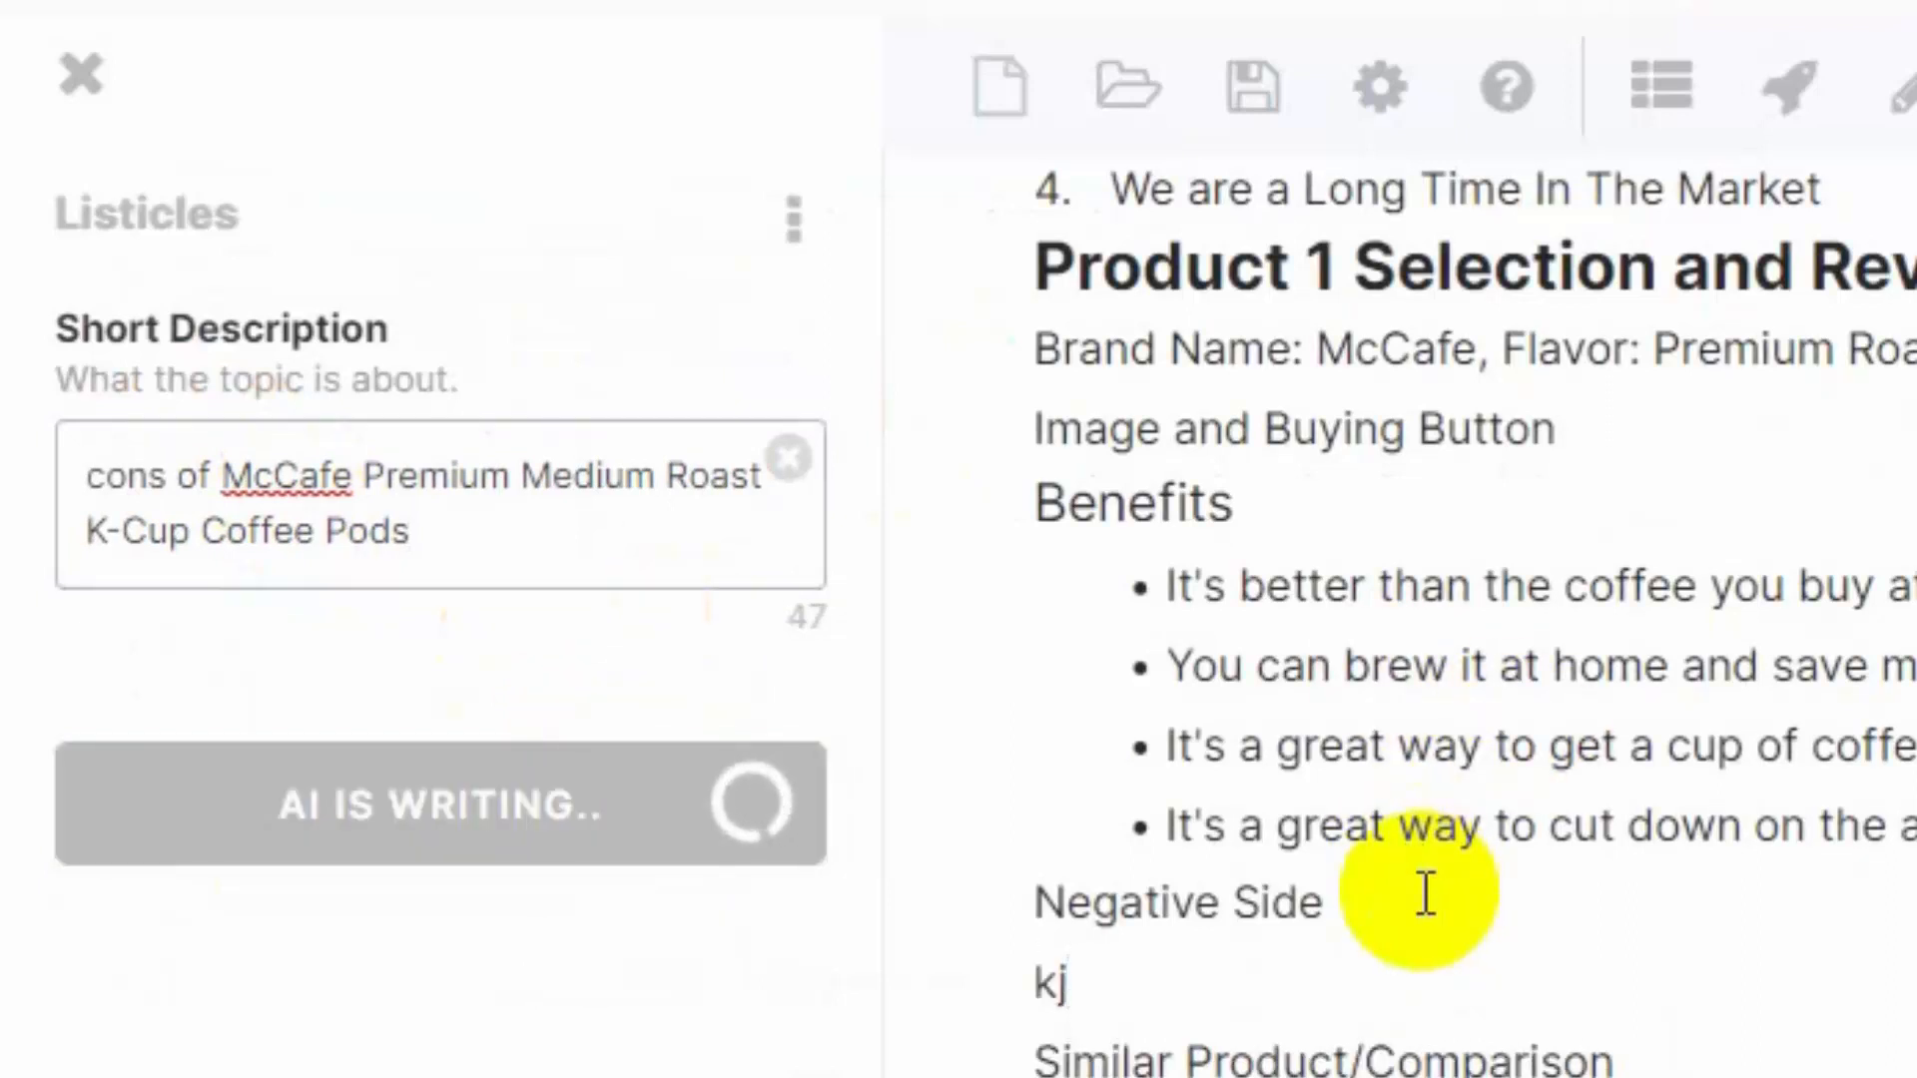
pyautogui.moveTo(1326, 904); pyautogui.dragTo(1038, 903)
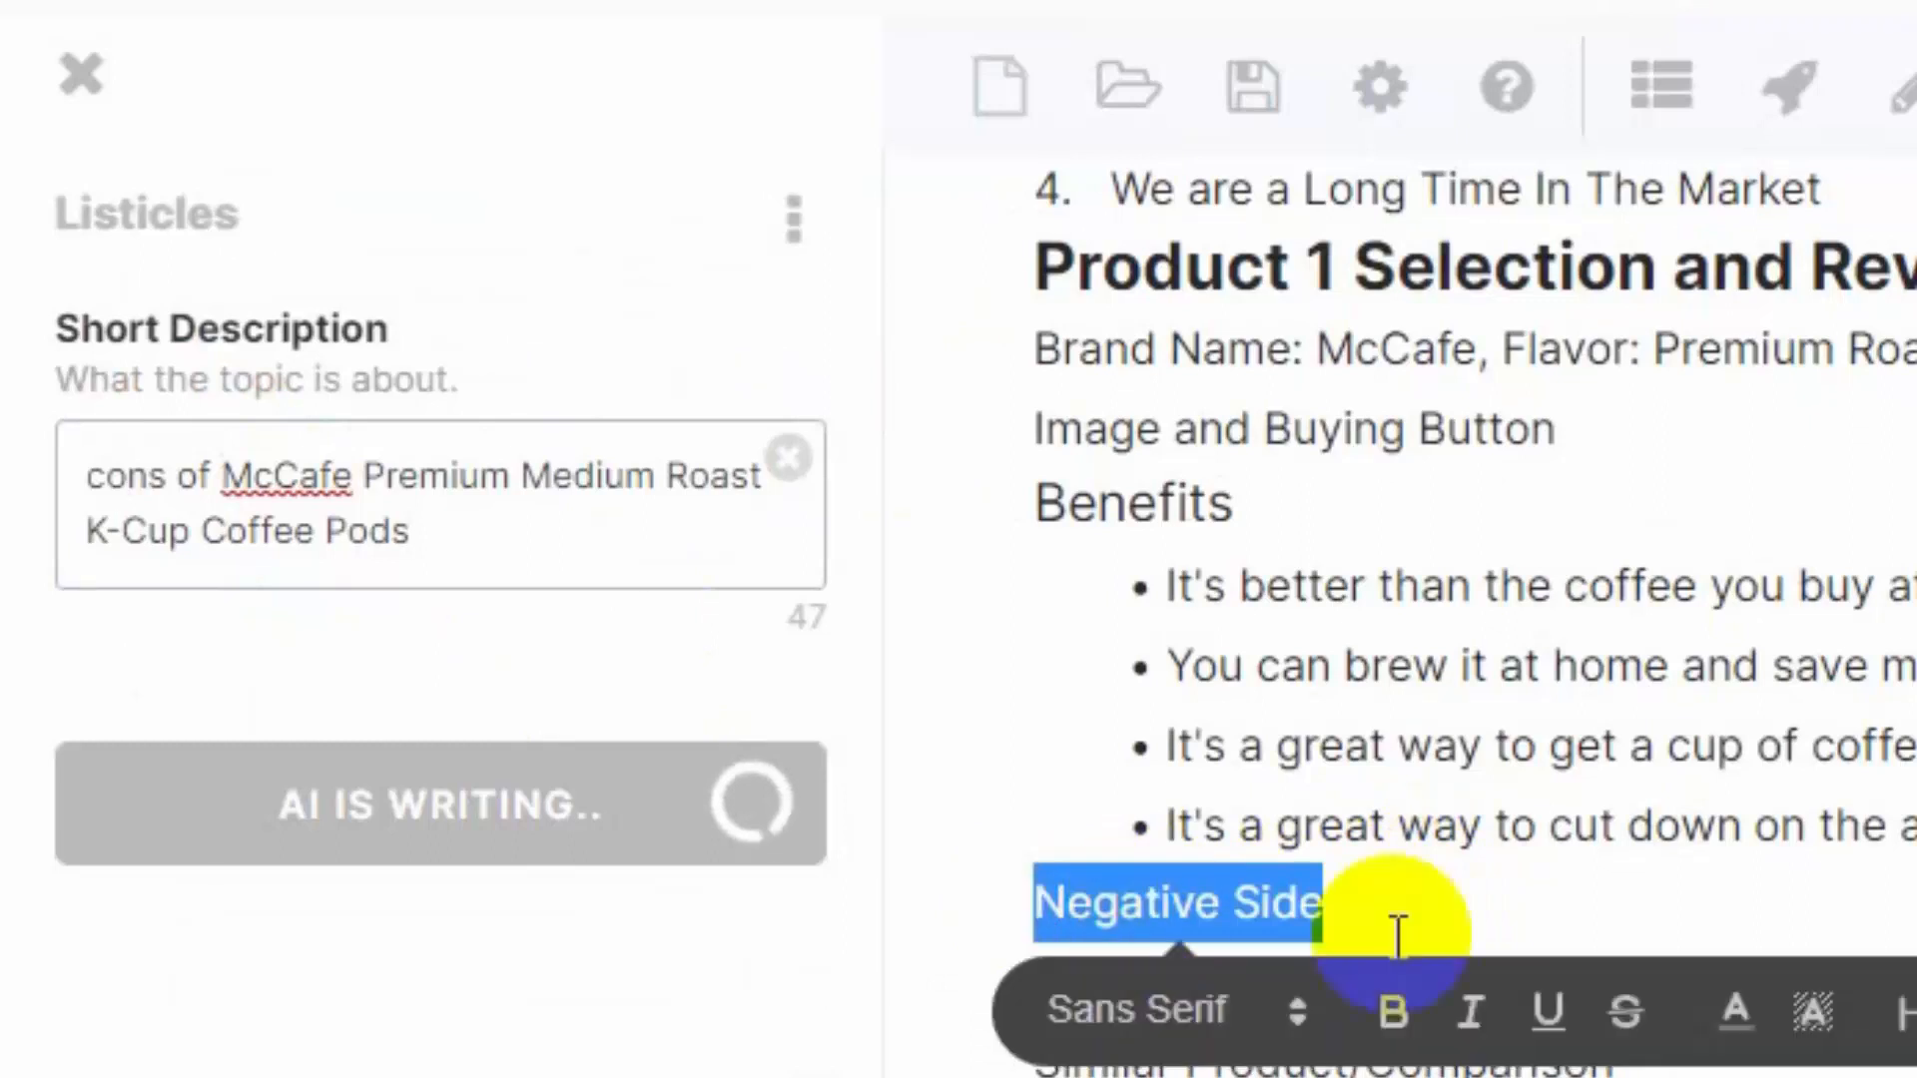
pyautogui.click(1069, 905)
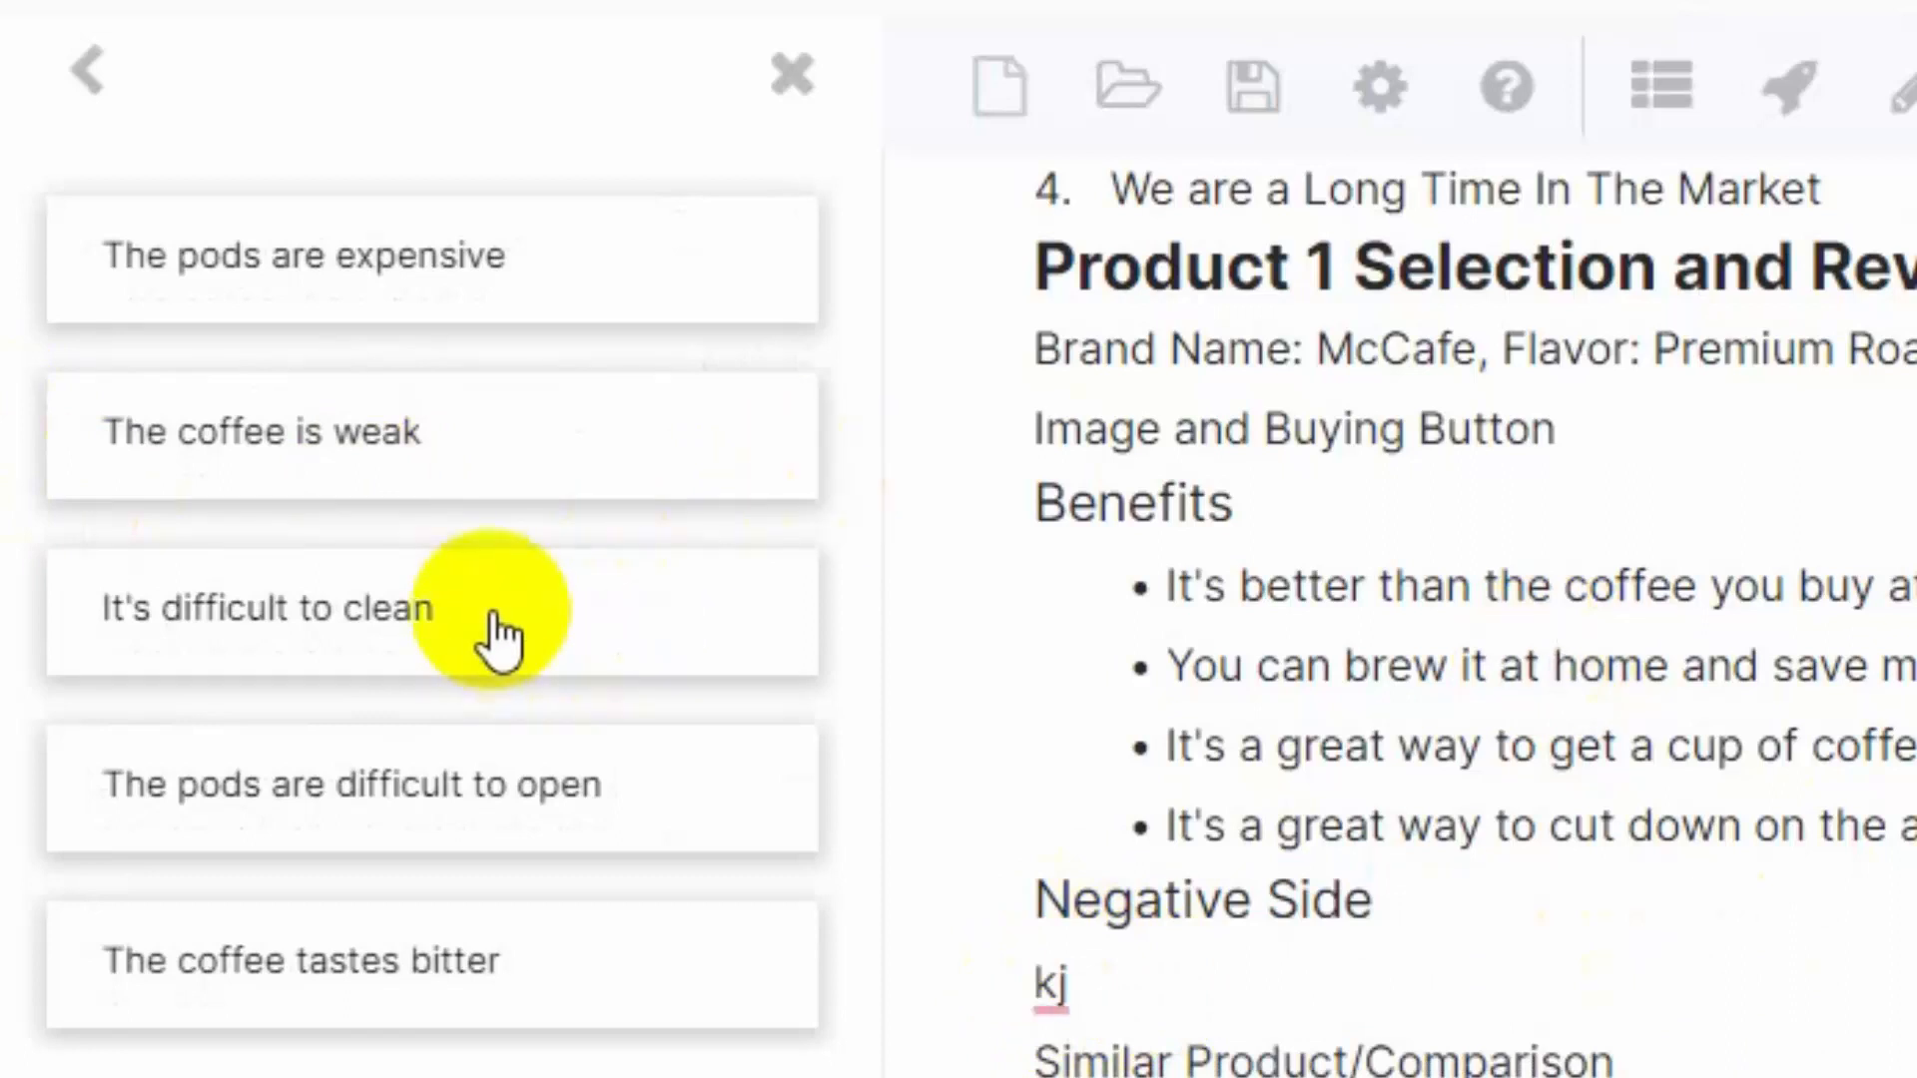
# Replace the Notepad notes with the generated cons "It's difficult to clean", "The pods are difficult to open" and "The coffee is weak" on separate lines.
pyautogui.click(539, 649)
pyautogui.hotkey('alt', 'Tab')
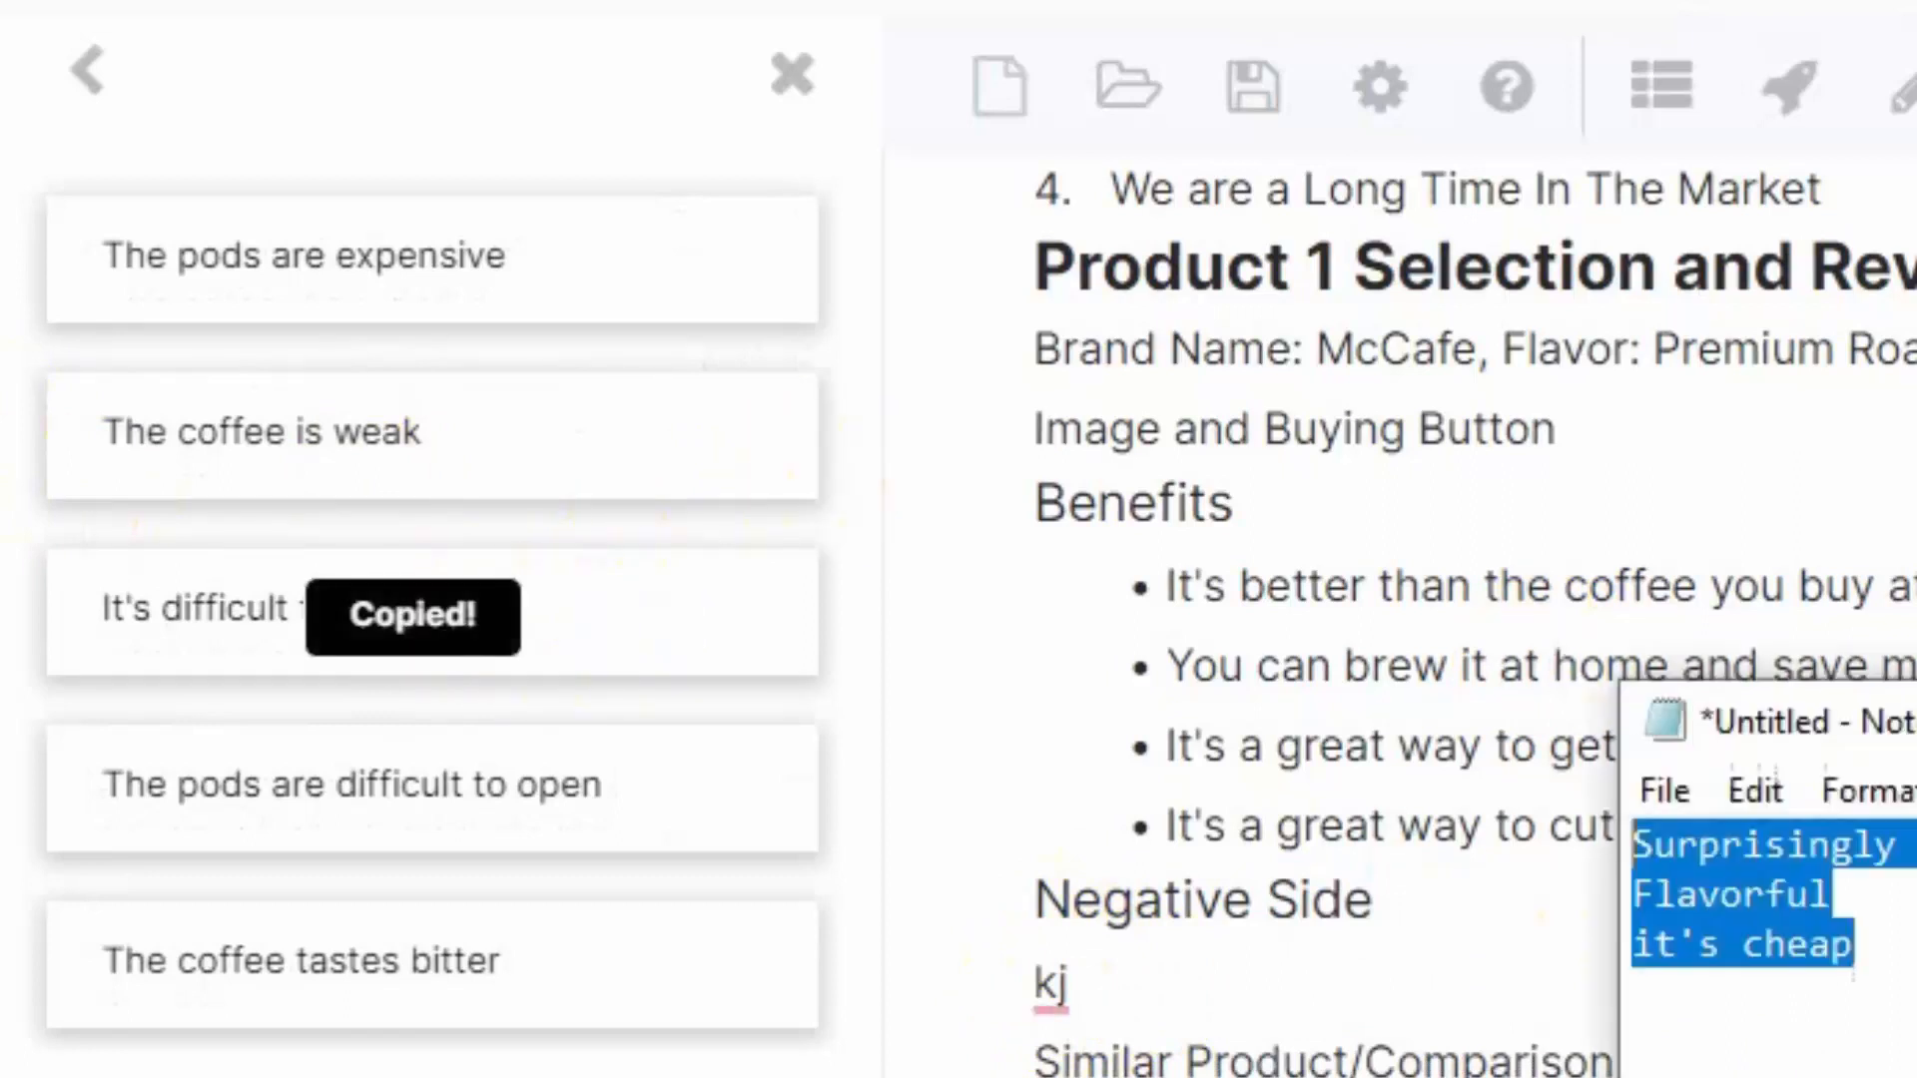
pyautogui.hotkey('ctrl', 'v')
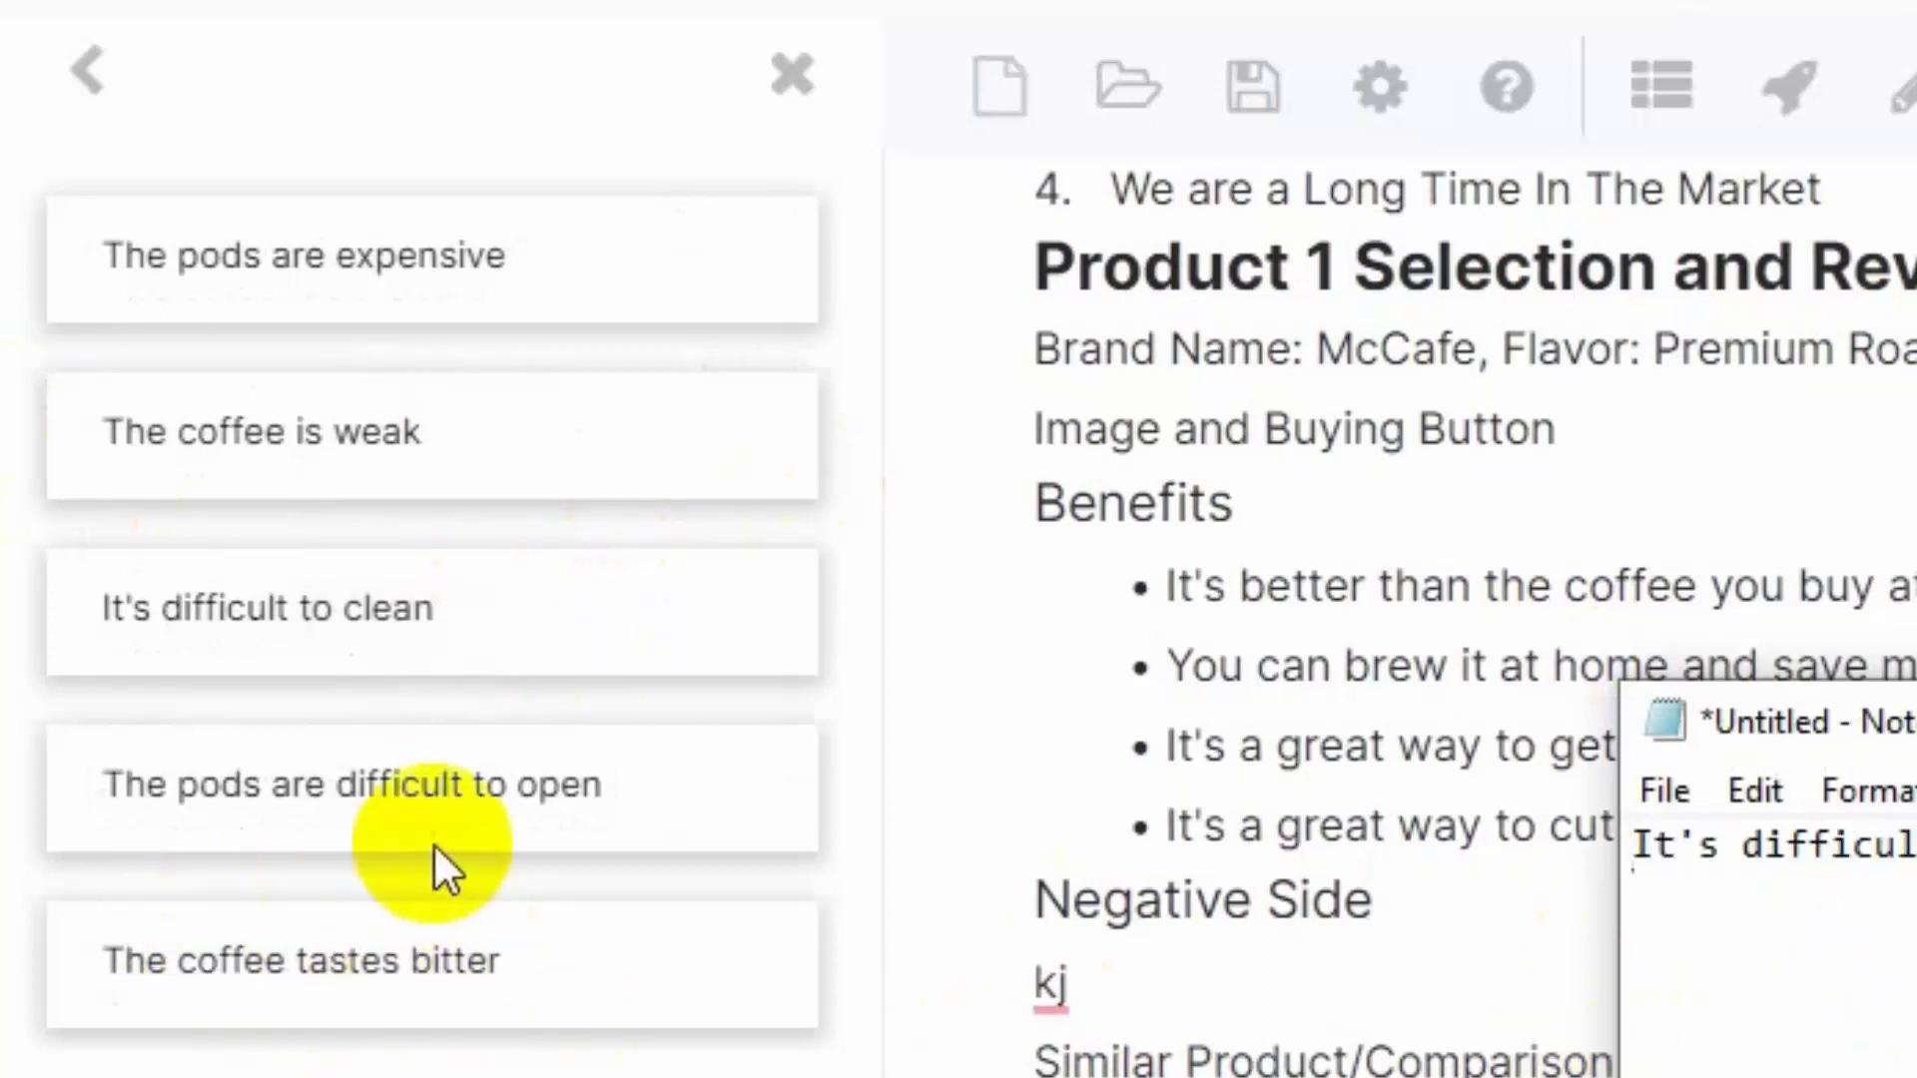
pyautogui.click(505, 812)
pyautogui.hotkey('alt', 'Tab')
pyautogui.hotkey('ctrl', 'v')
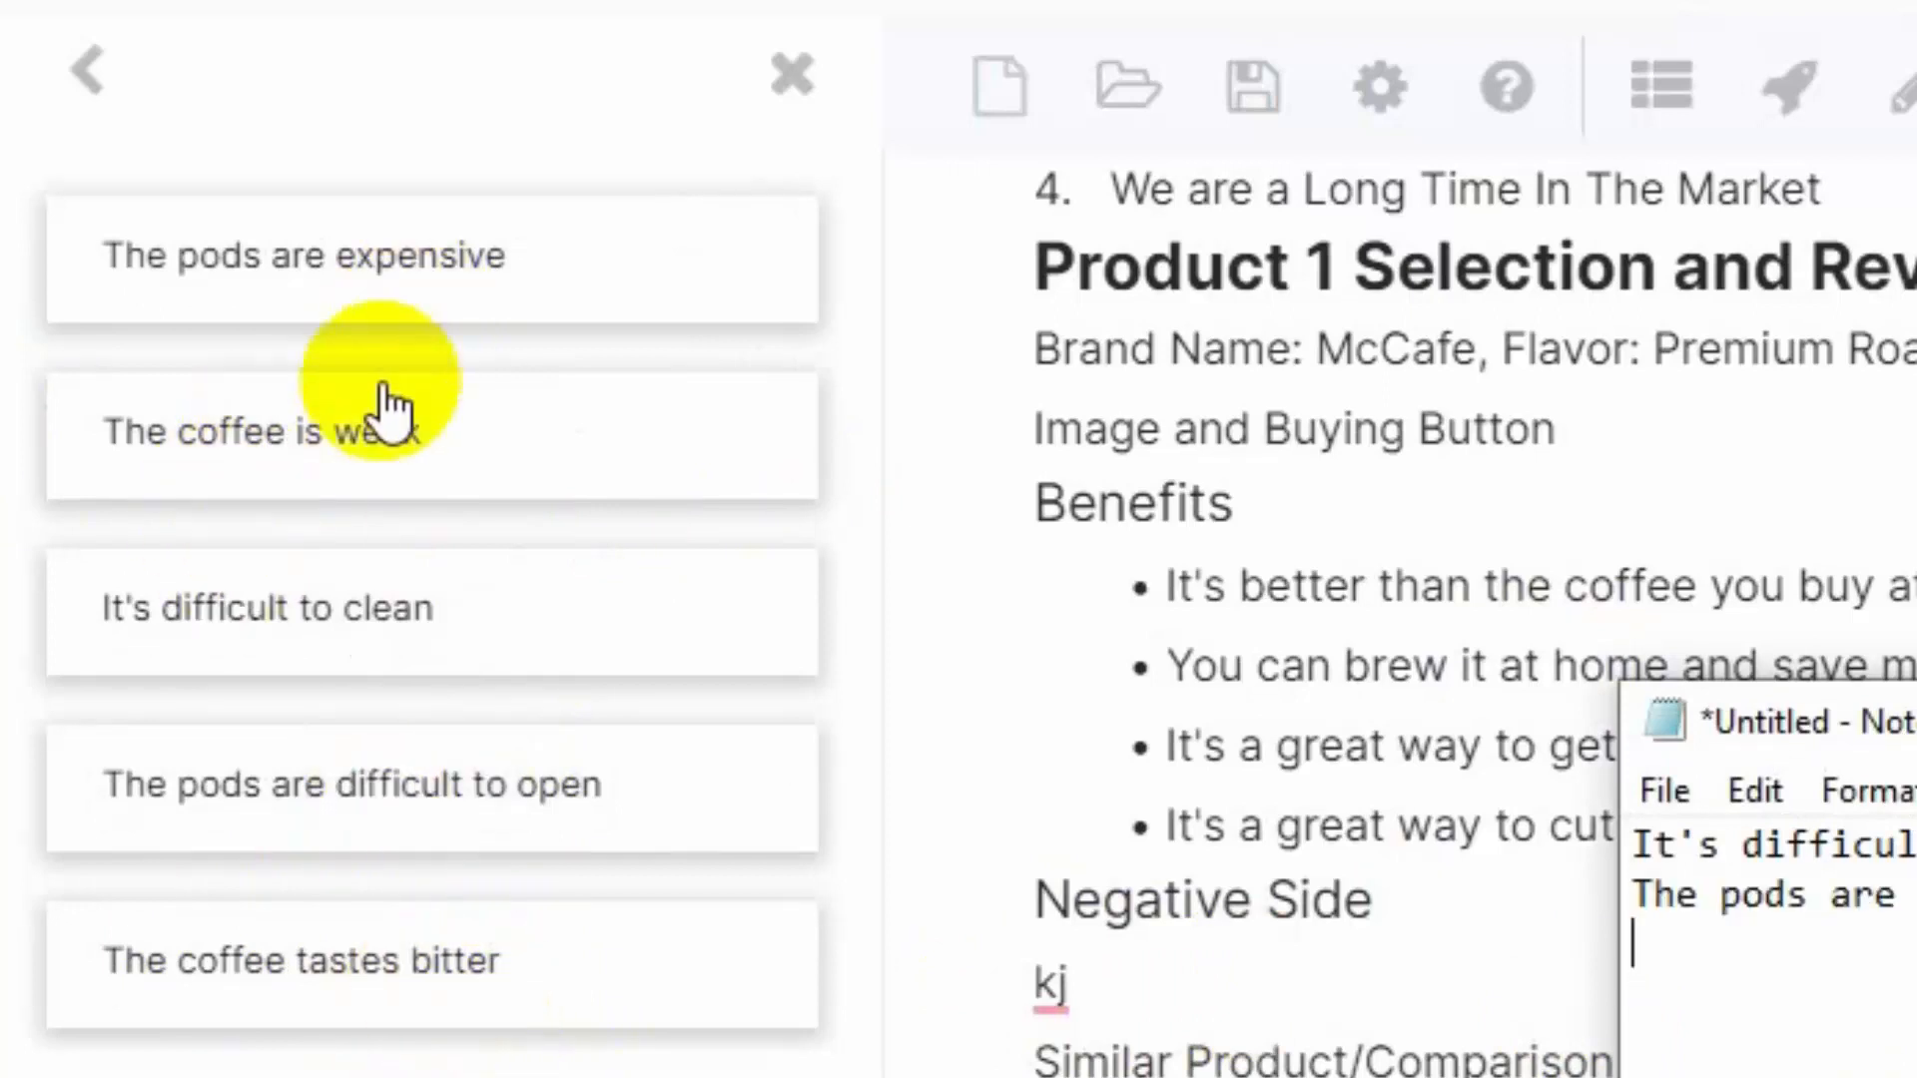
pyautogui.click(514, 479)
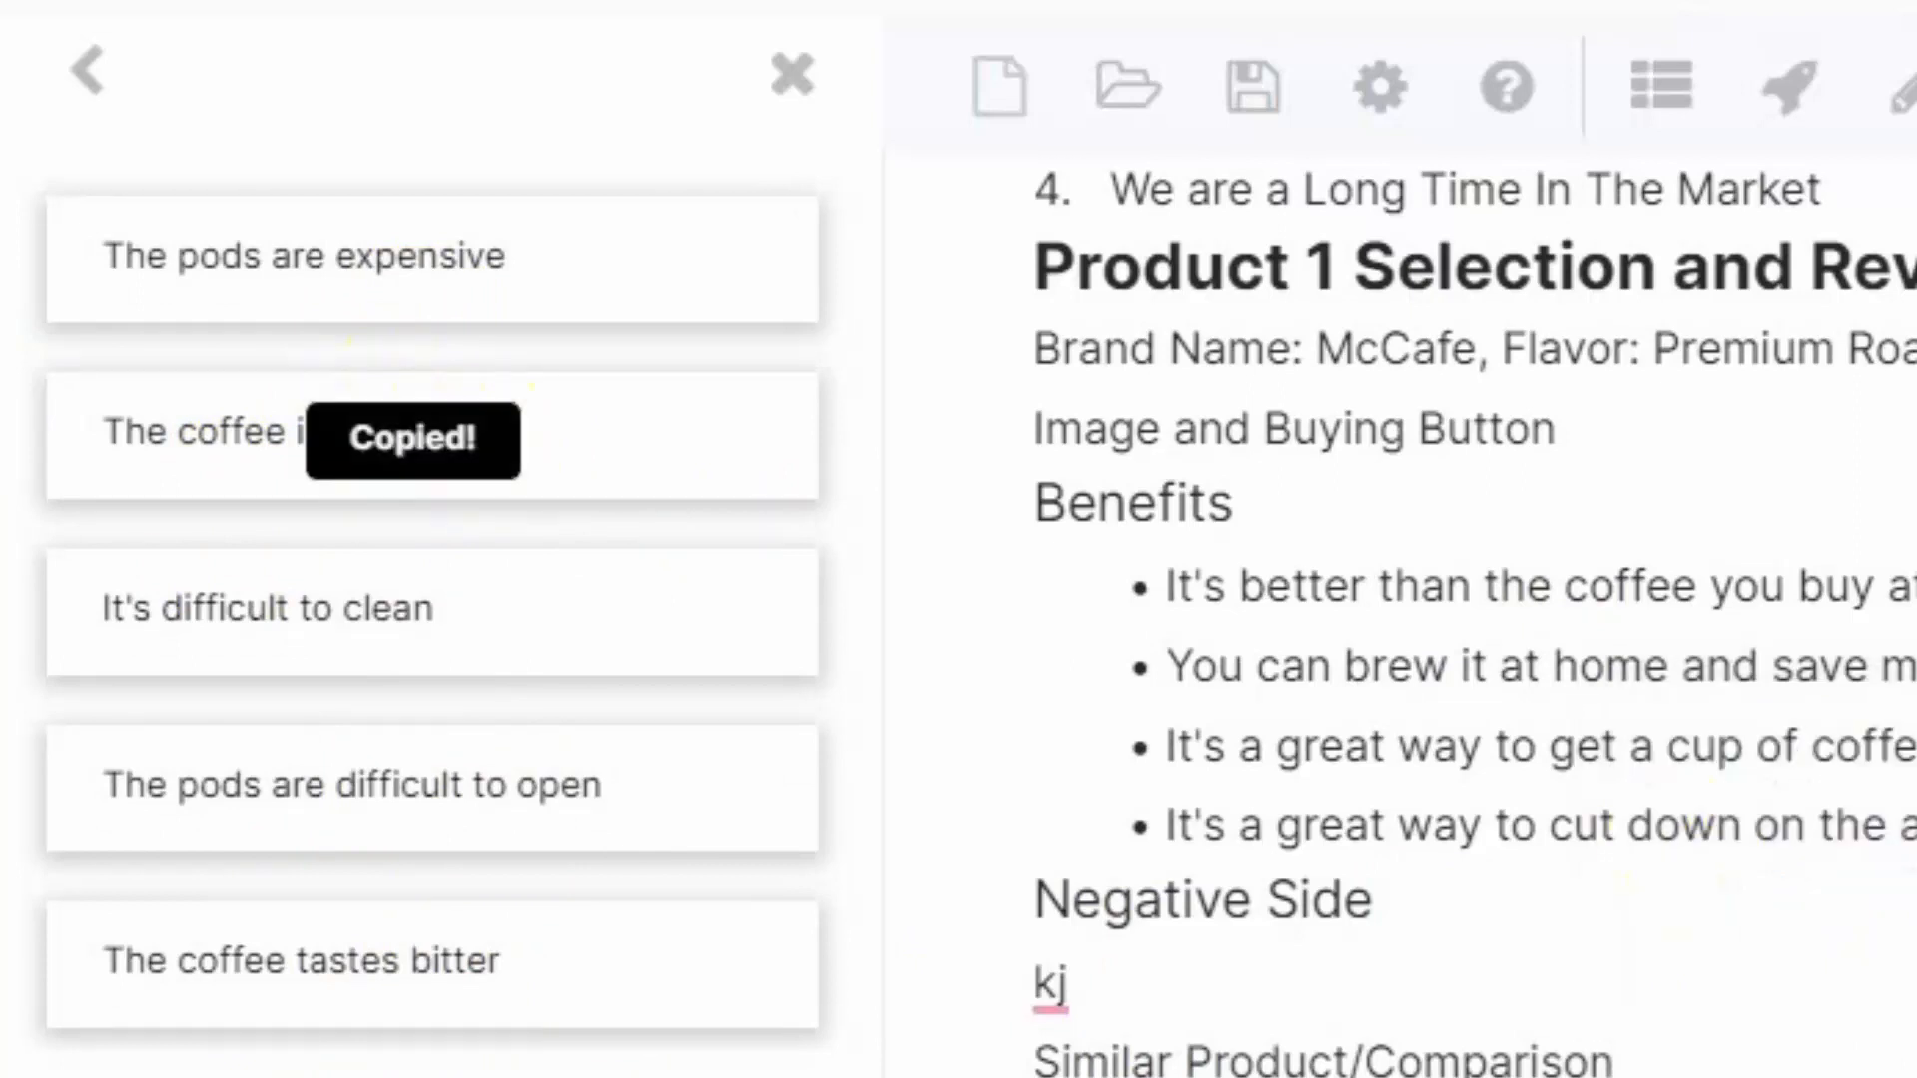
pyautogui.hotkey('alt', 'Tab')
pyautogui.hotkey('ctrl', 'v')
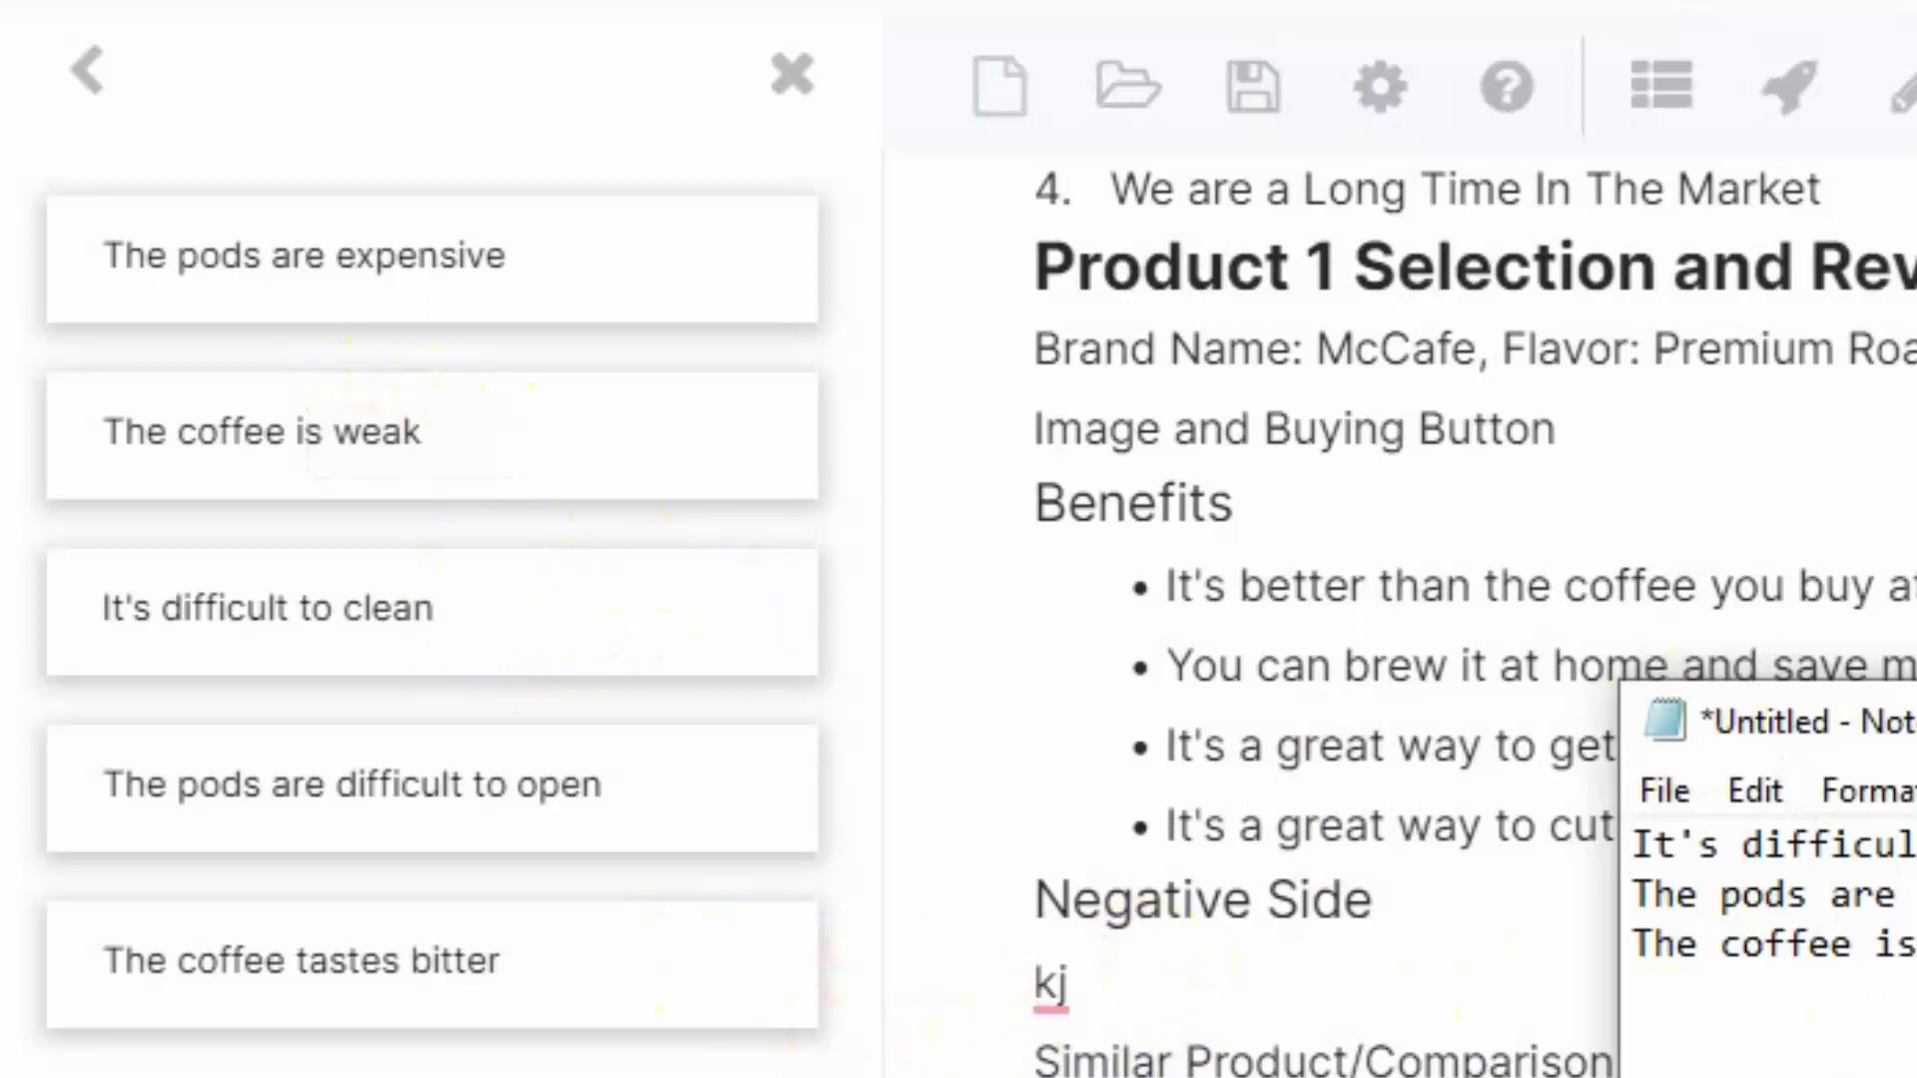
# Number the three cons in Notepad as 1., 2. and 3.
pyautogui.hotkey('ctrl', 'a')
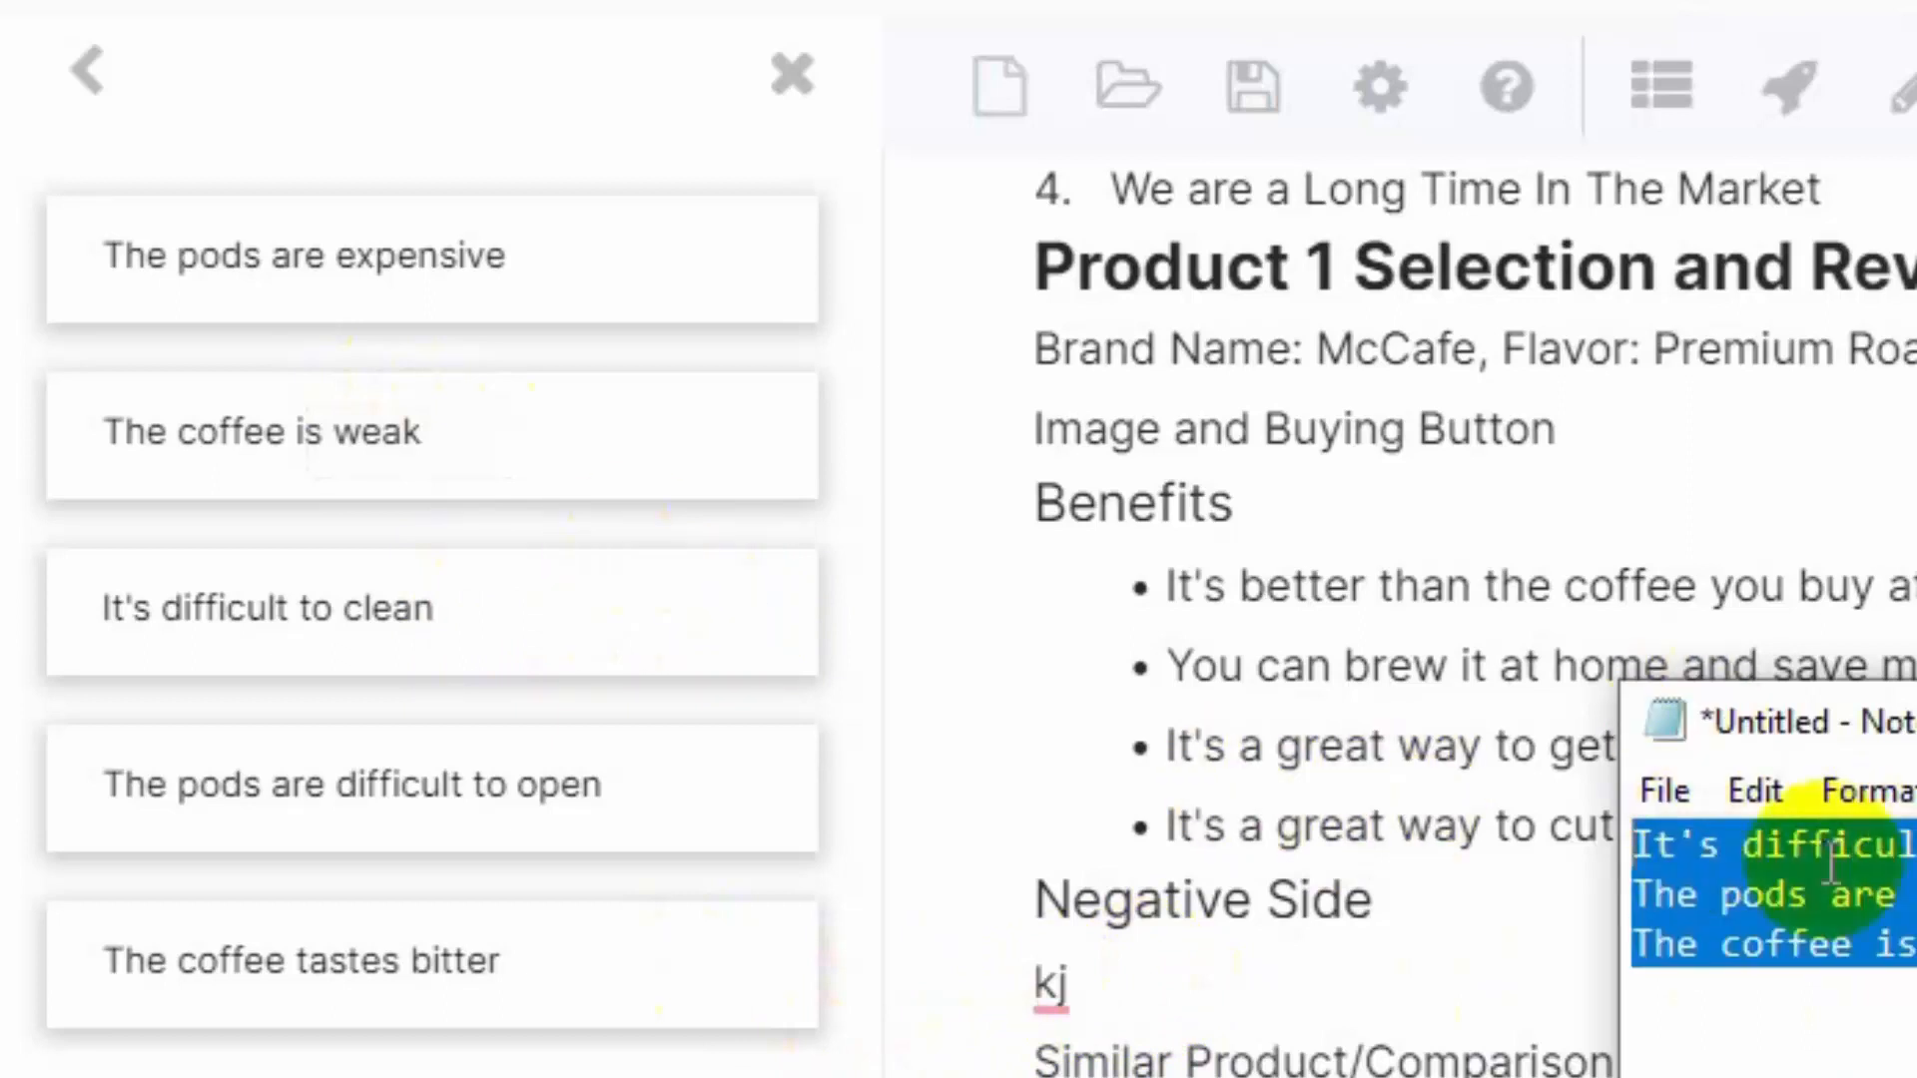
pyautogui.click(1672, 891)
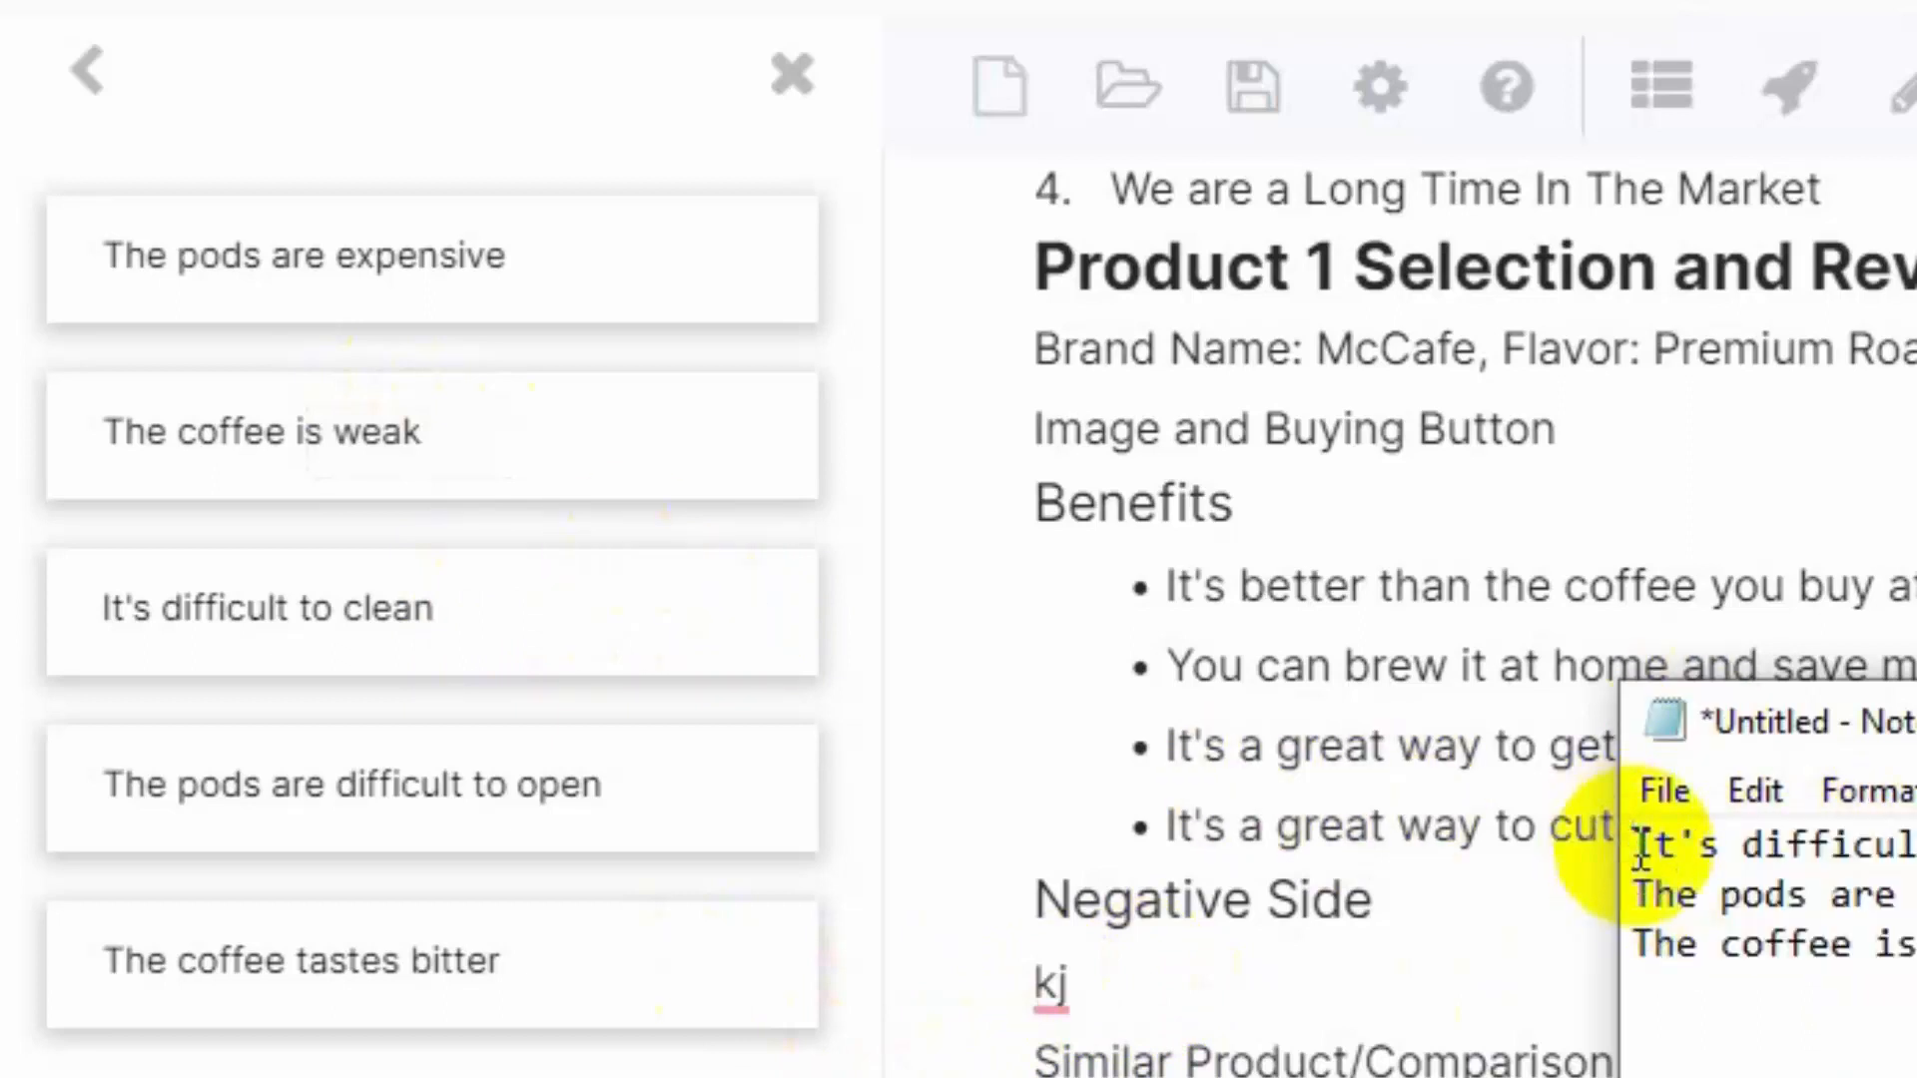
pyautogui.click(1640, 846)
pyautogui.write('1. ')
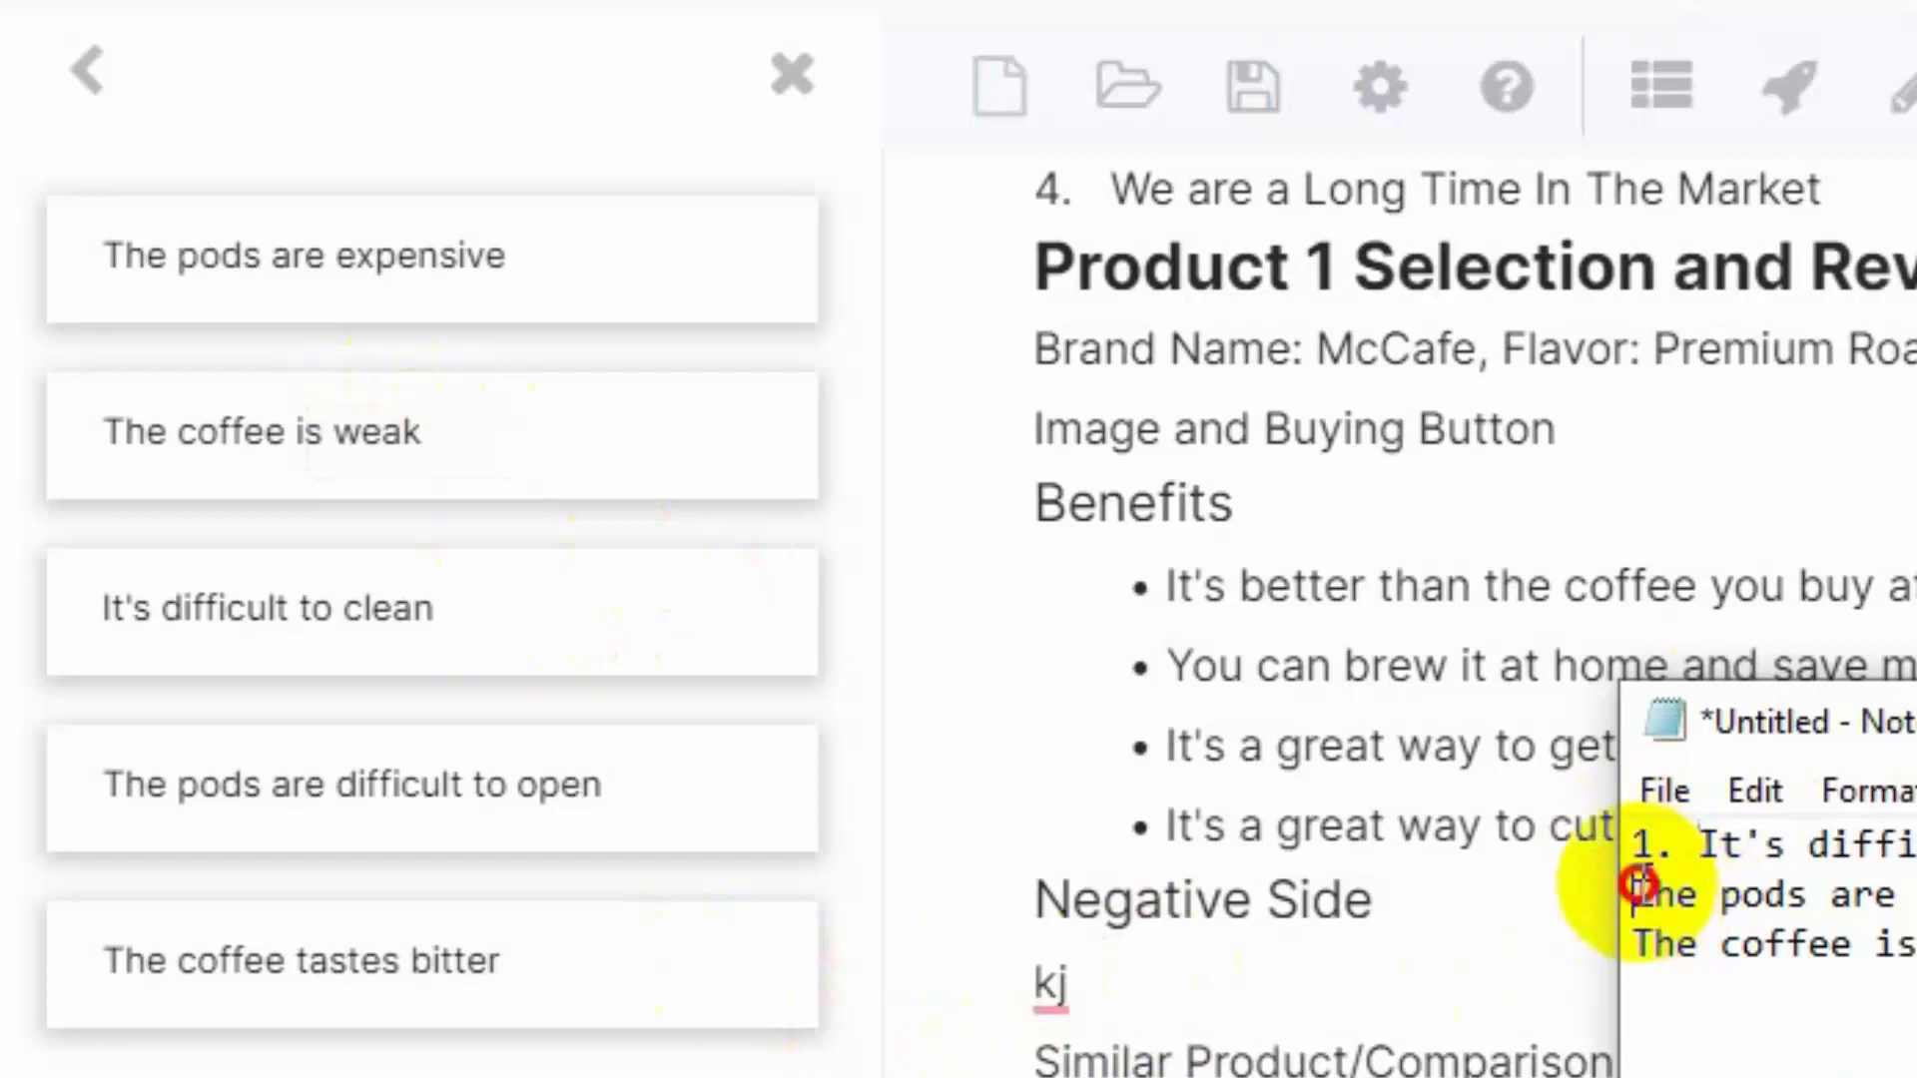
pyautogui.write('2.')
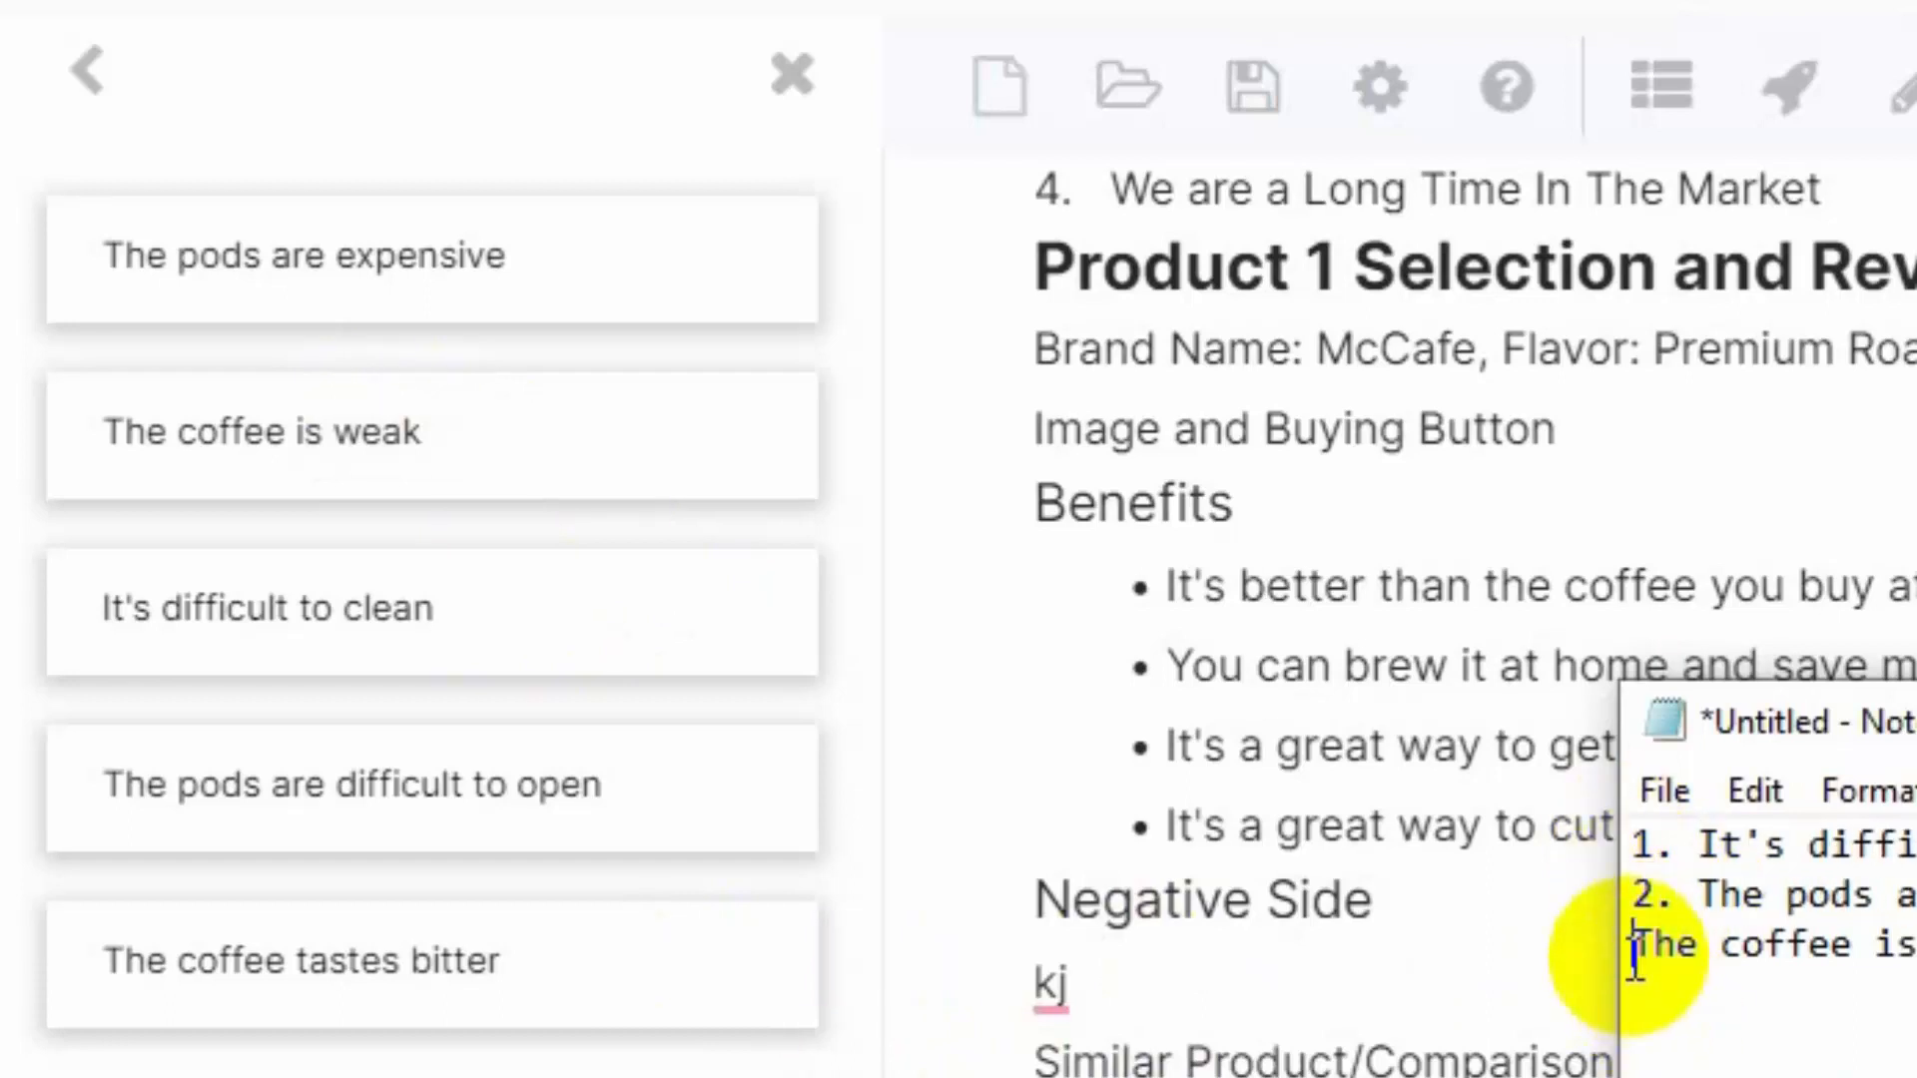
pyautogui.click(1632, 947)
pyautogui.write('3.')
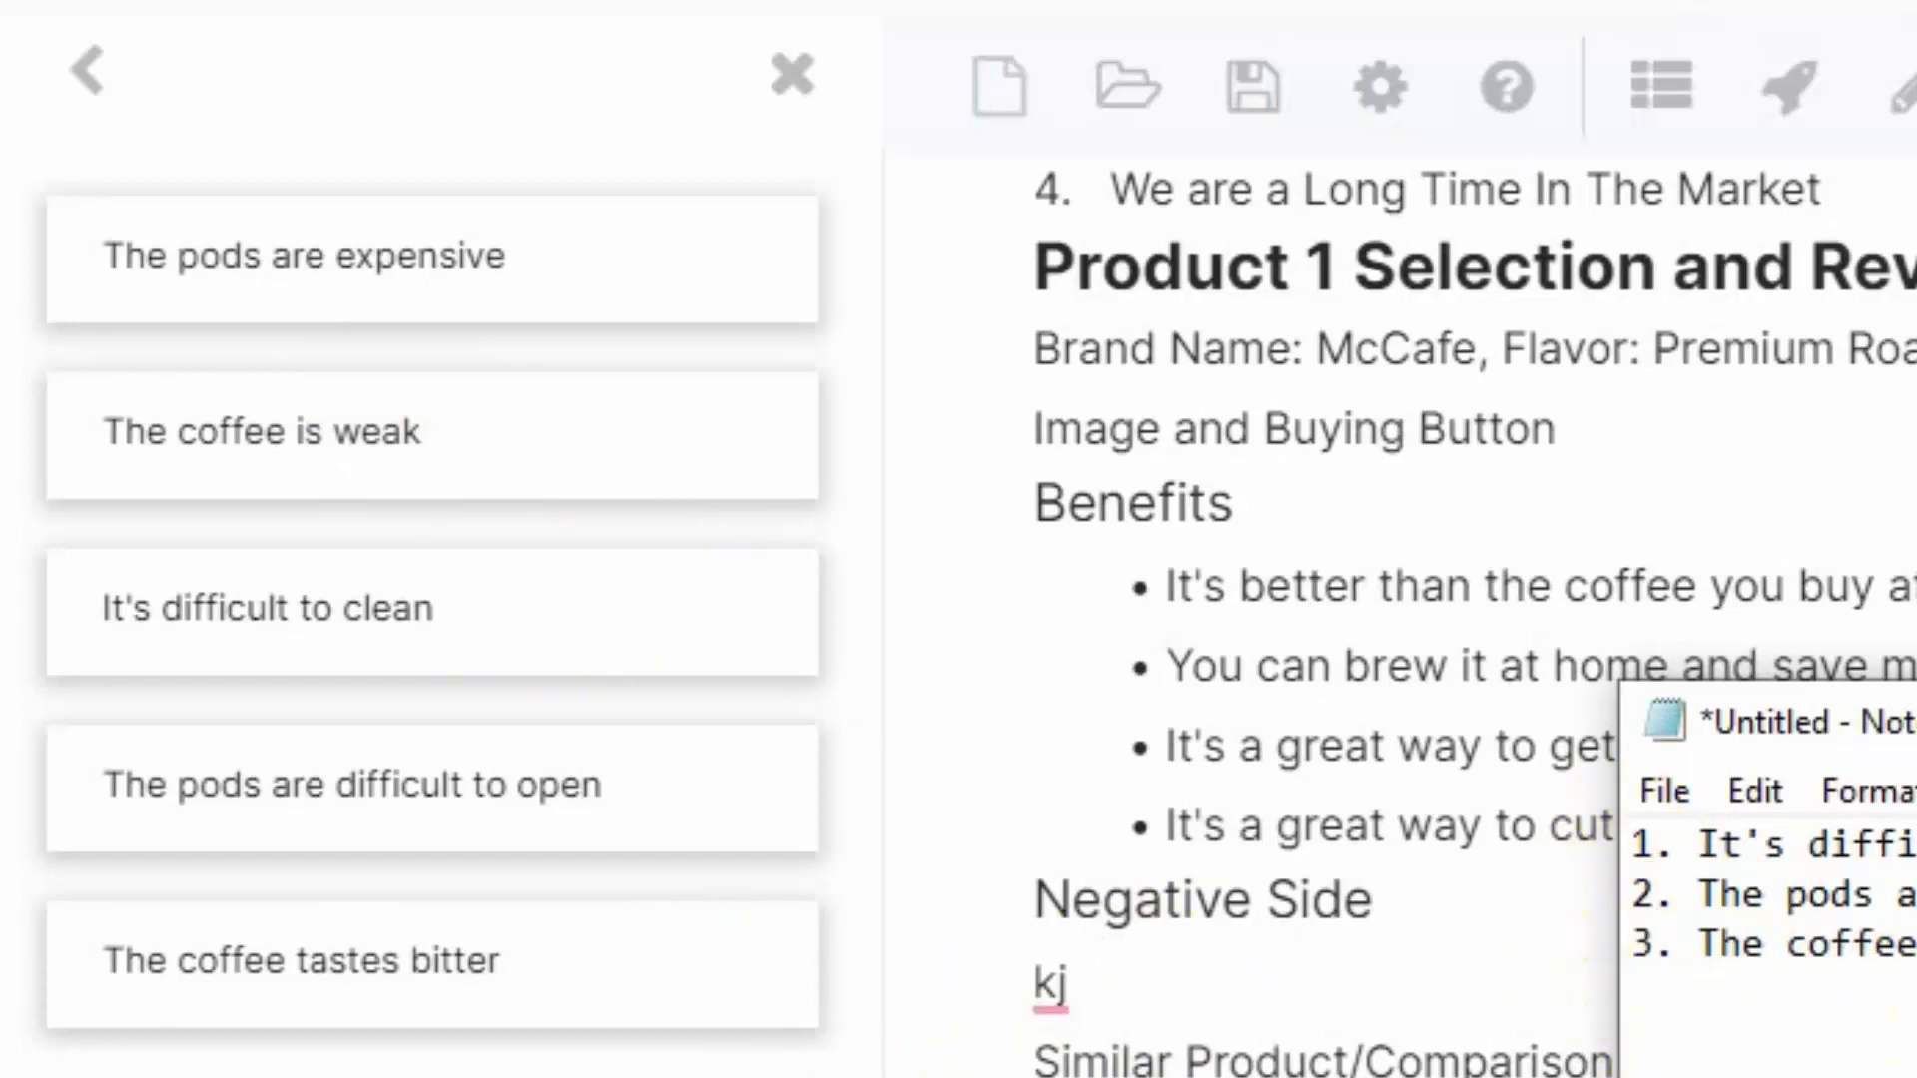
# Copy the McCafe product name from the Listicles description and open the Product Benefits generator.
pyautogui.click(90, 76)
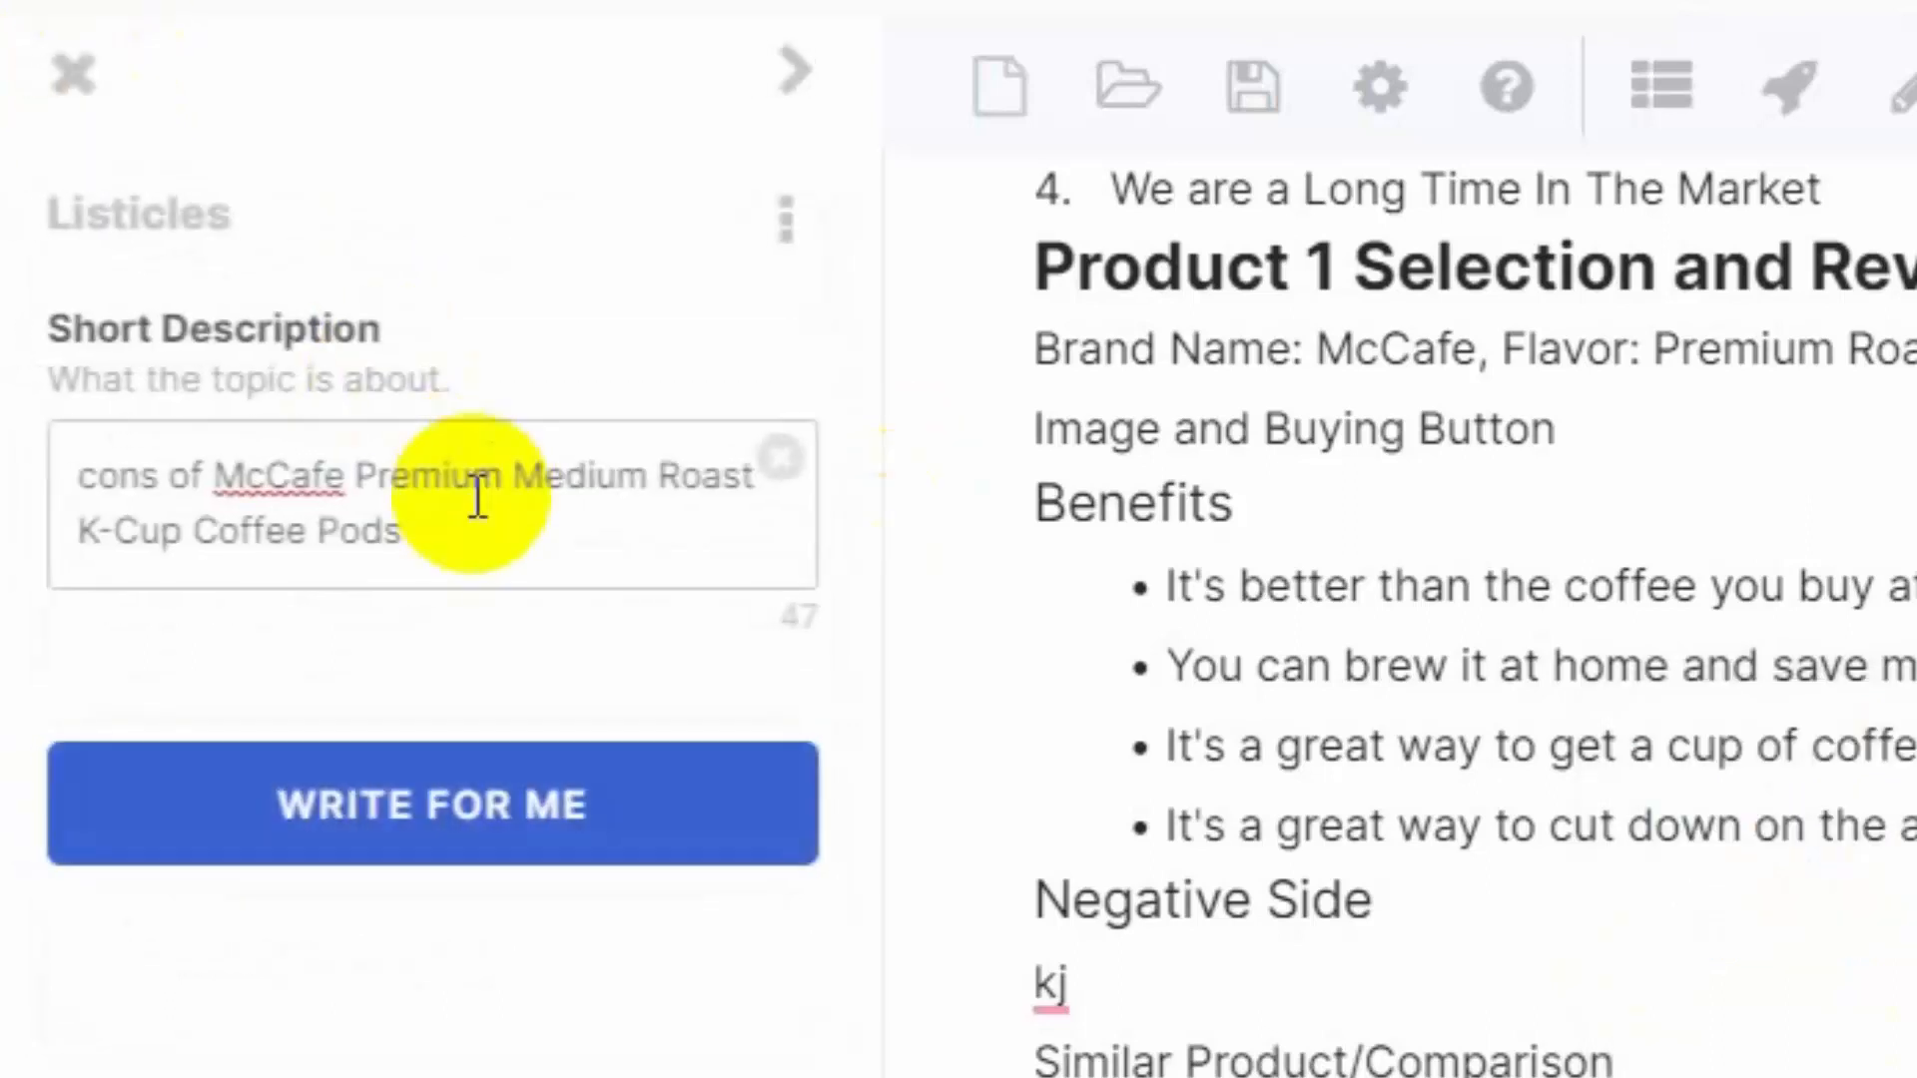
pyautogui.moveTo(429, 527); pyautogui.dragTo(231, 436)
pyautogui.hotkey('ctrl', 'c')
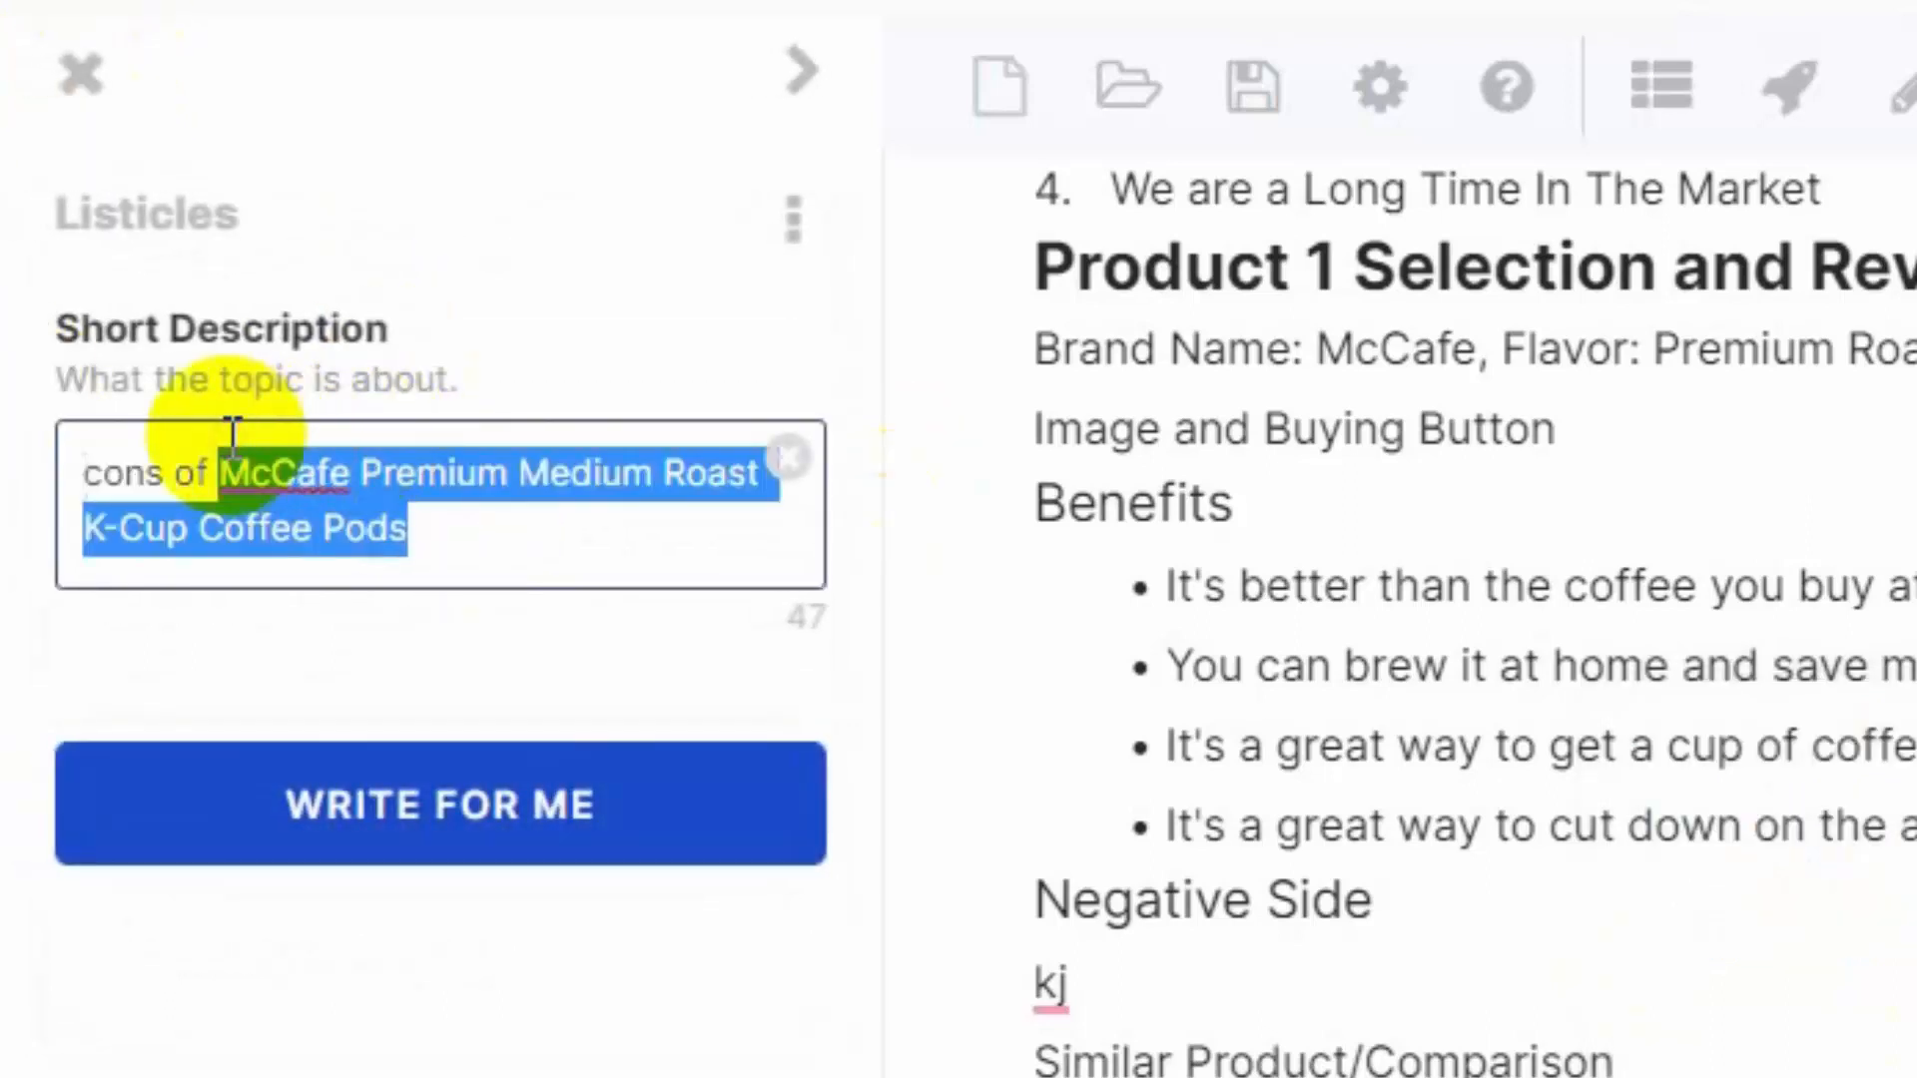
pyautogui.click(70, 76)
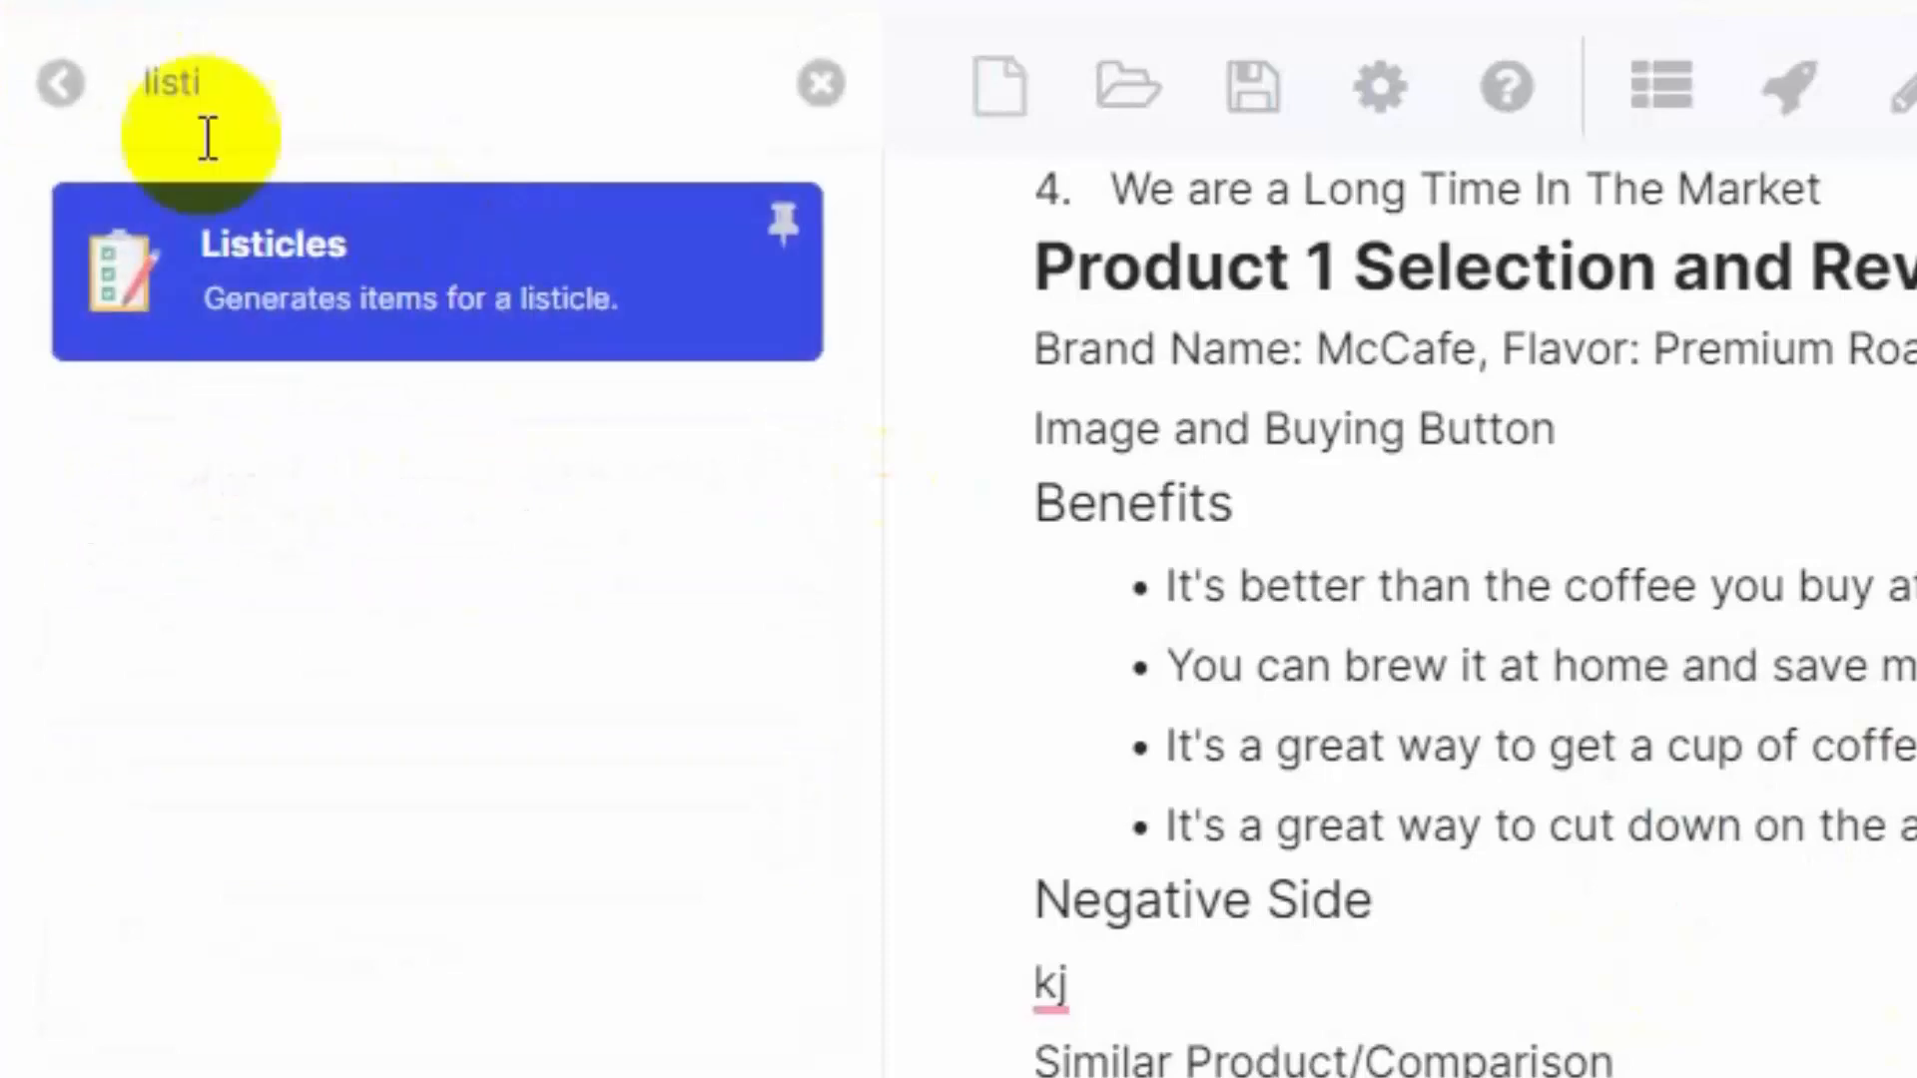
pyautogui.moveTo(284, 80); pyautogui.dragTo(10, 105)
pyautogui.write('b')
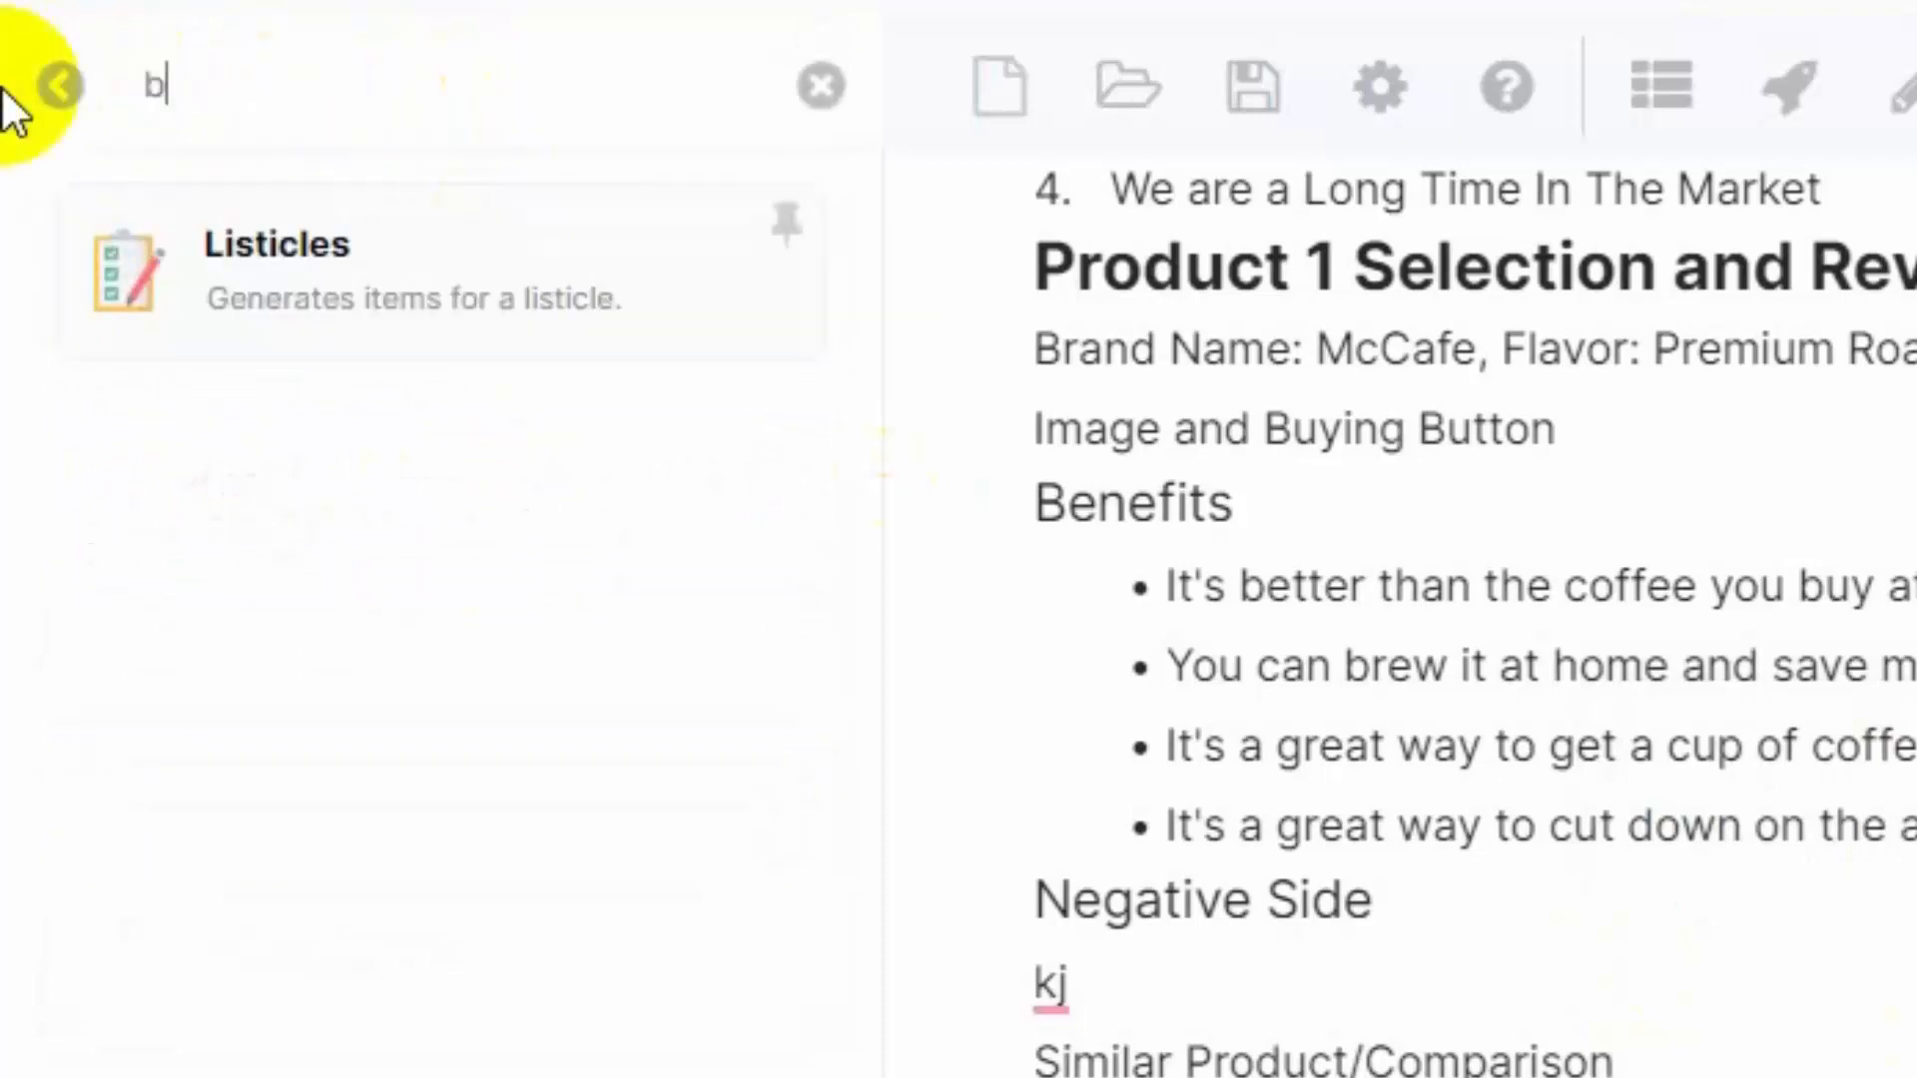
pyautogui.write('e')
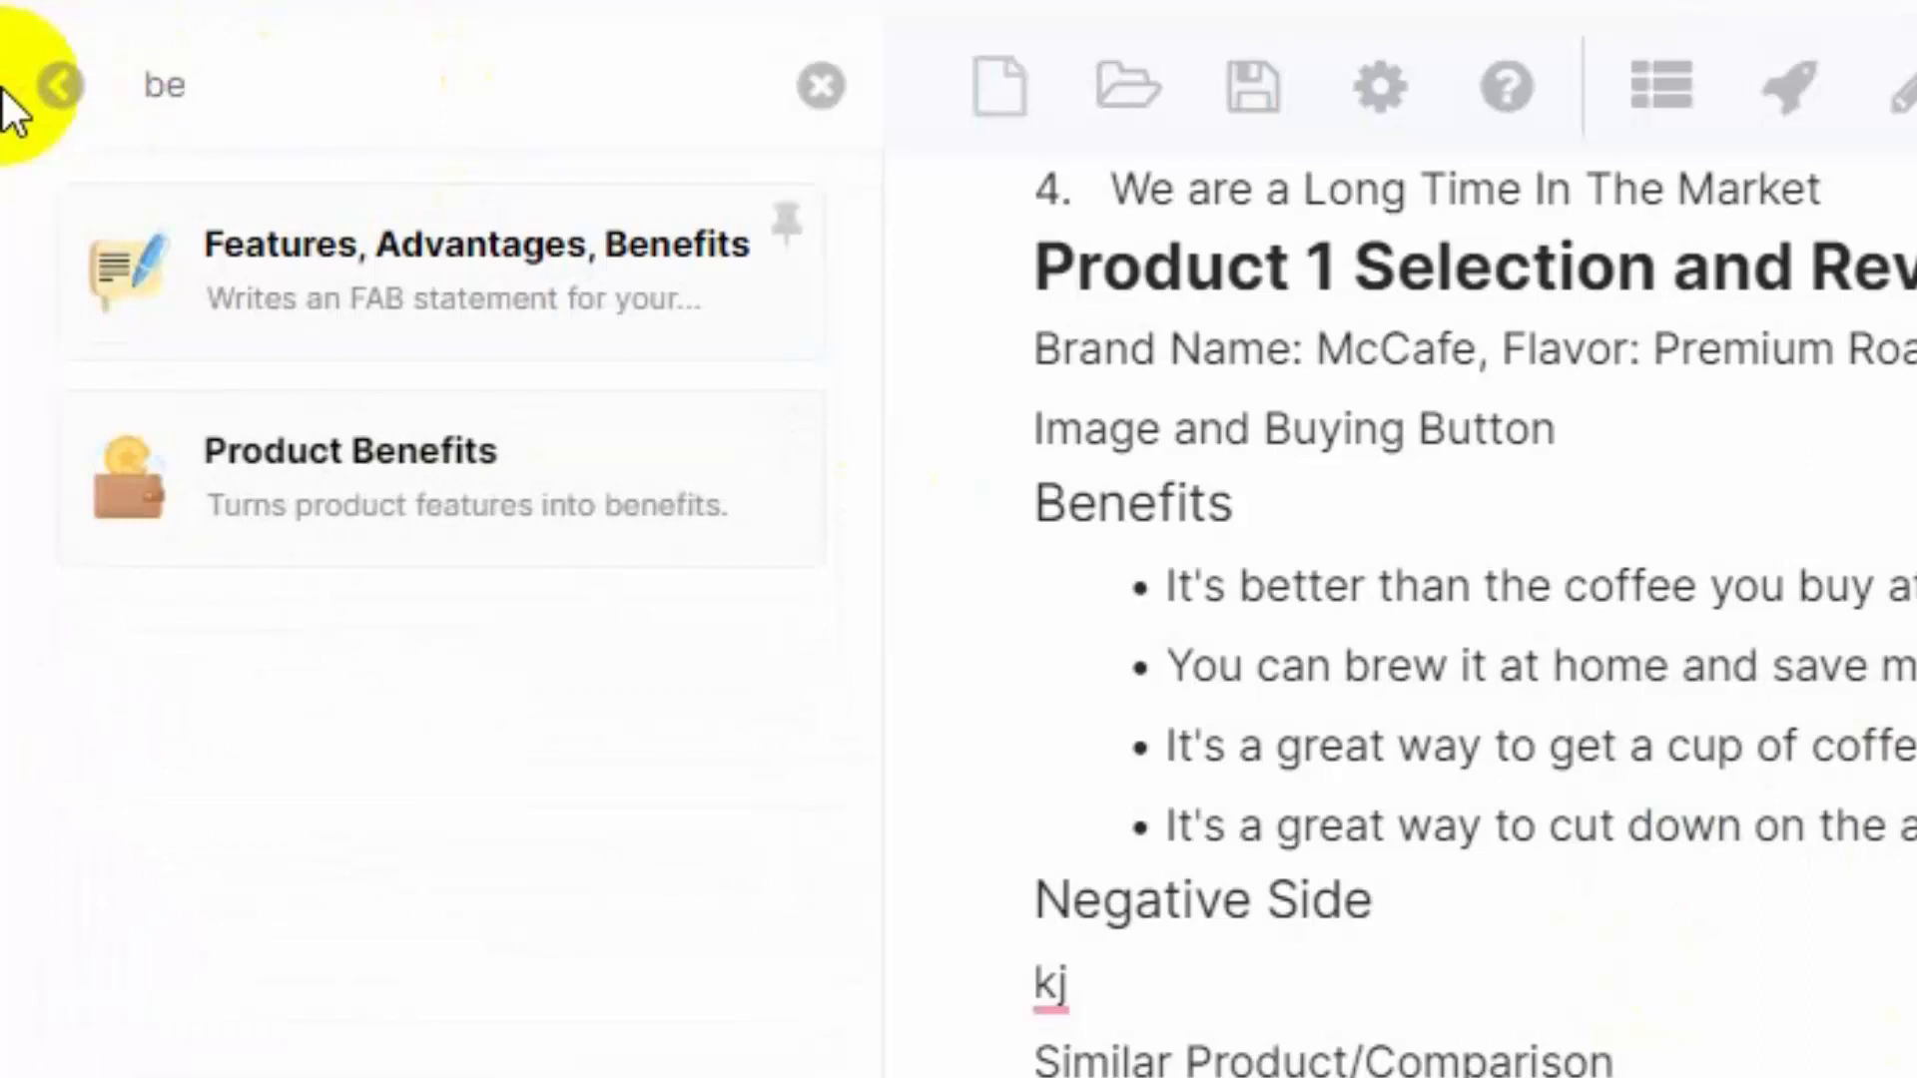
pyautogui.click(415, 492)
# Generate product benefits using the copied product name as short description and the three numbered Notepad cons as product features.
pyautogui.click(174, 509)
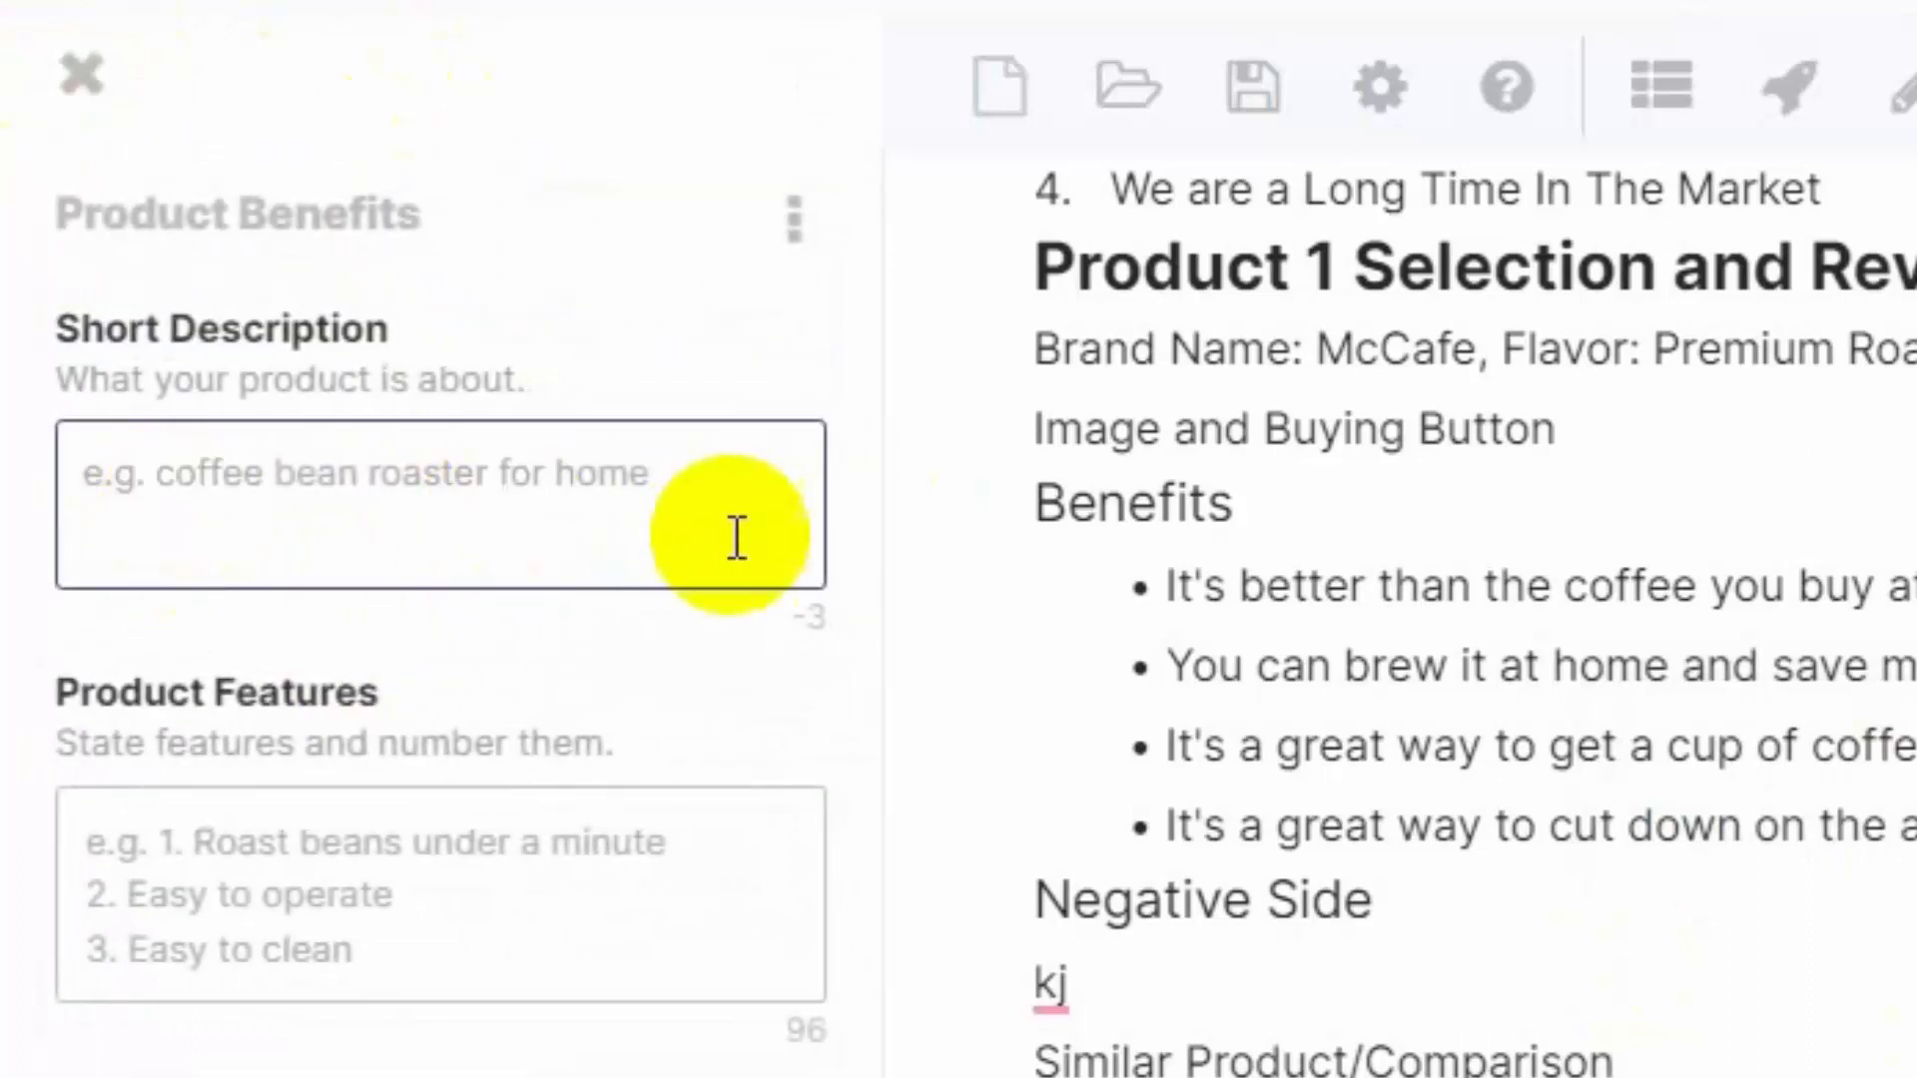
pyautogui.hotkey('ctrl', 'v')
pyautogui.hotkey('alt', 'Tab')
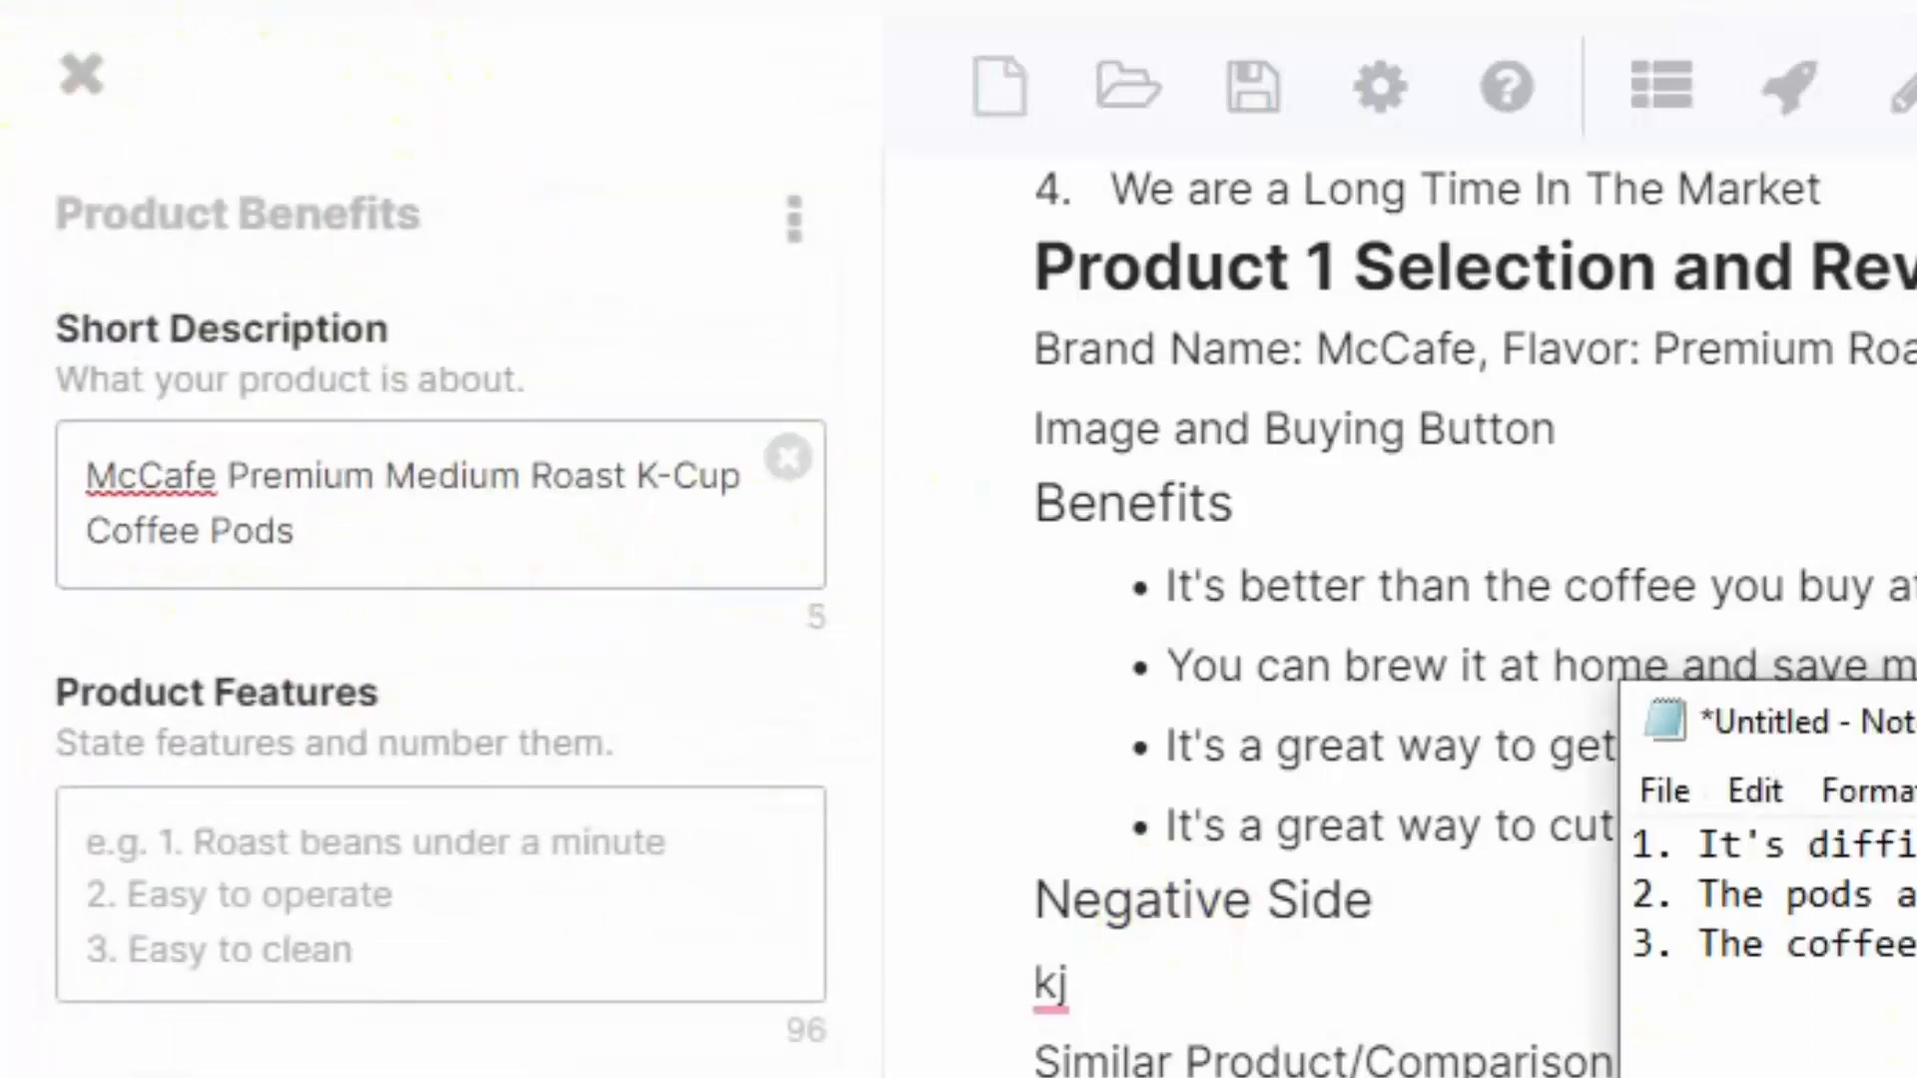
pyautogui.hotkey('ctrl', 'a')
pyautogui.hotkey('ctrl', 'c')
pyautogui.click(483, 890)
pyautogui.hotkey('ctrl', 'v')
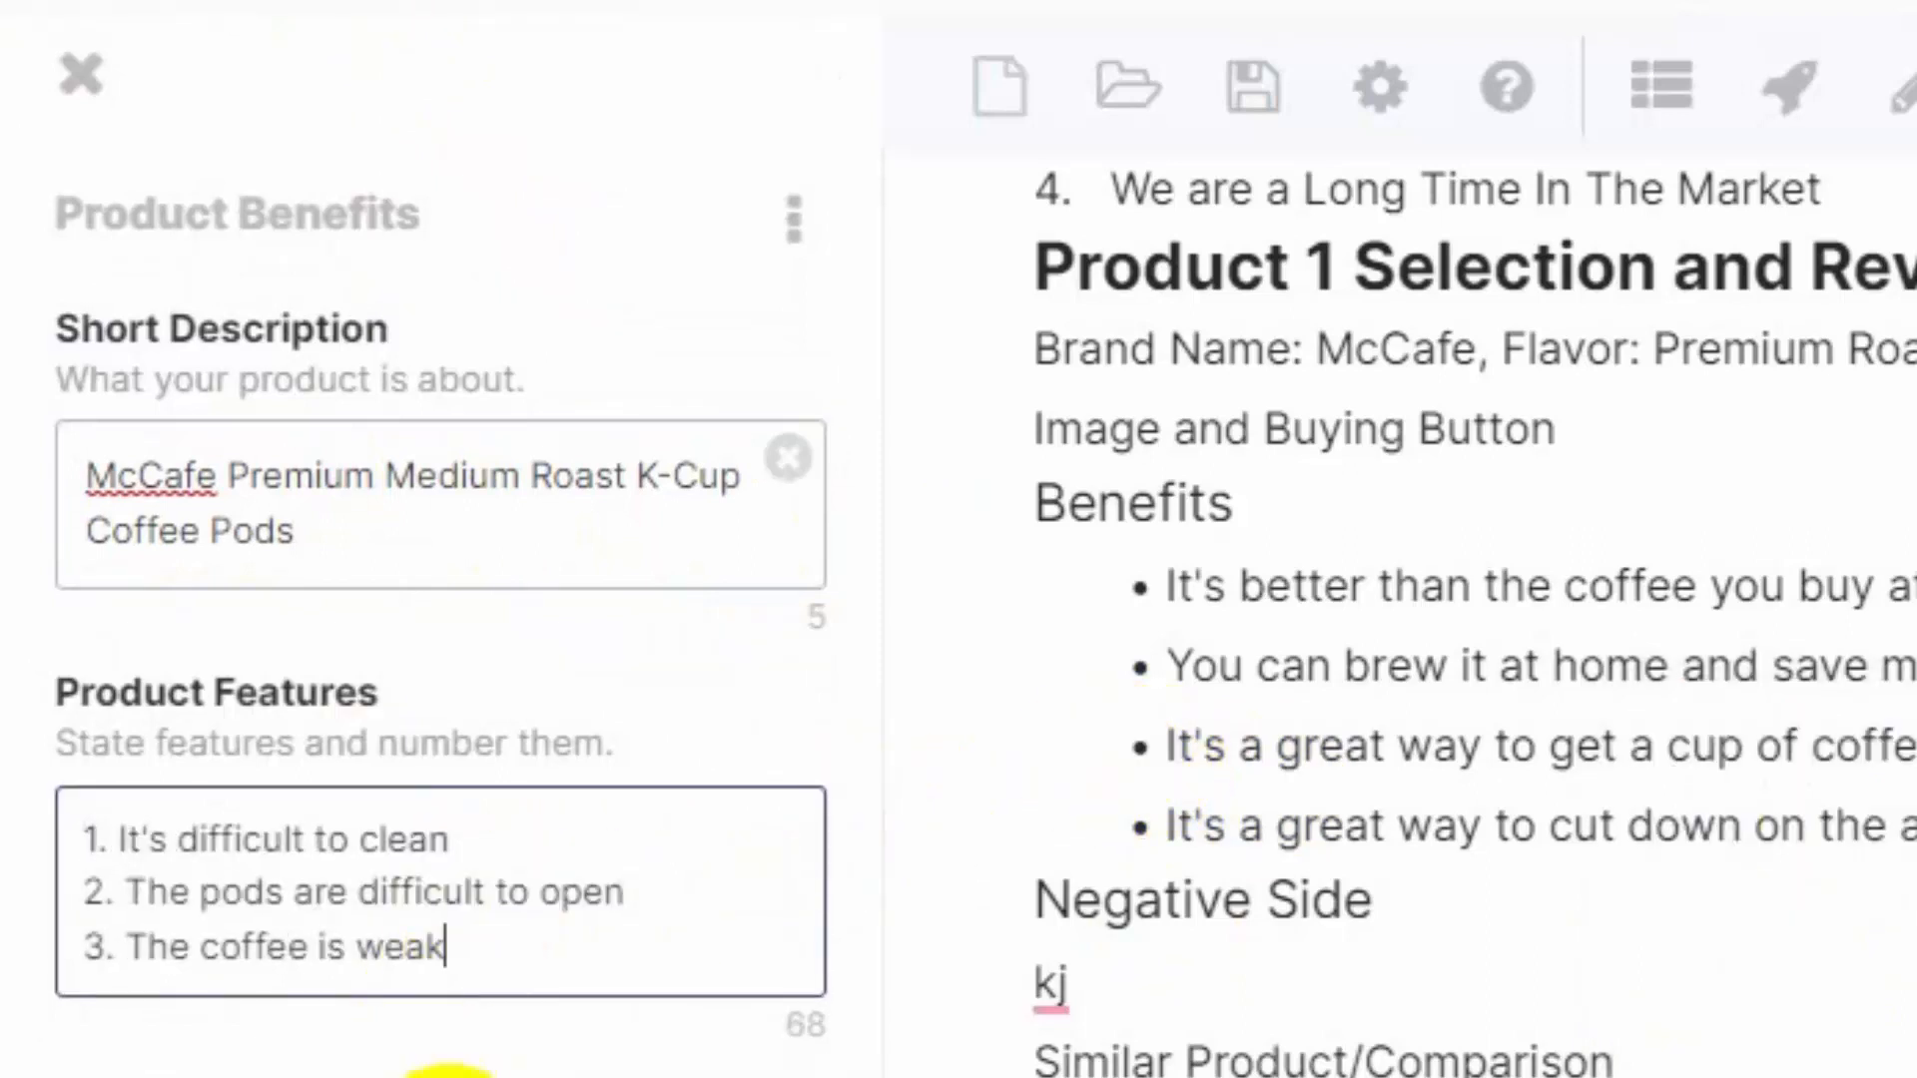
pyautogui.click(778, 1076)
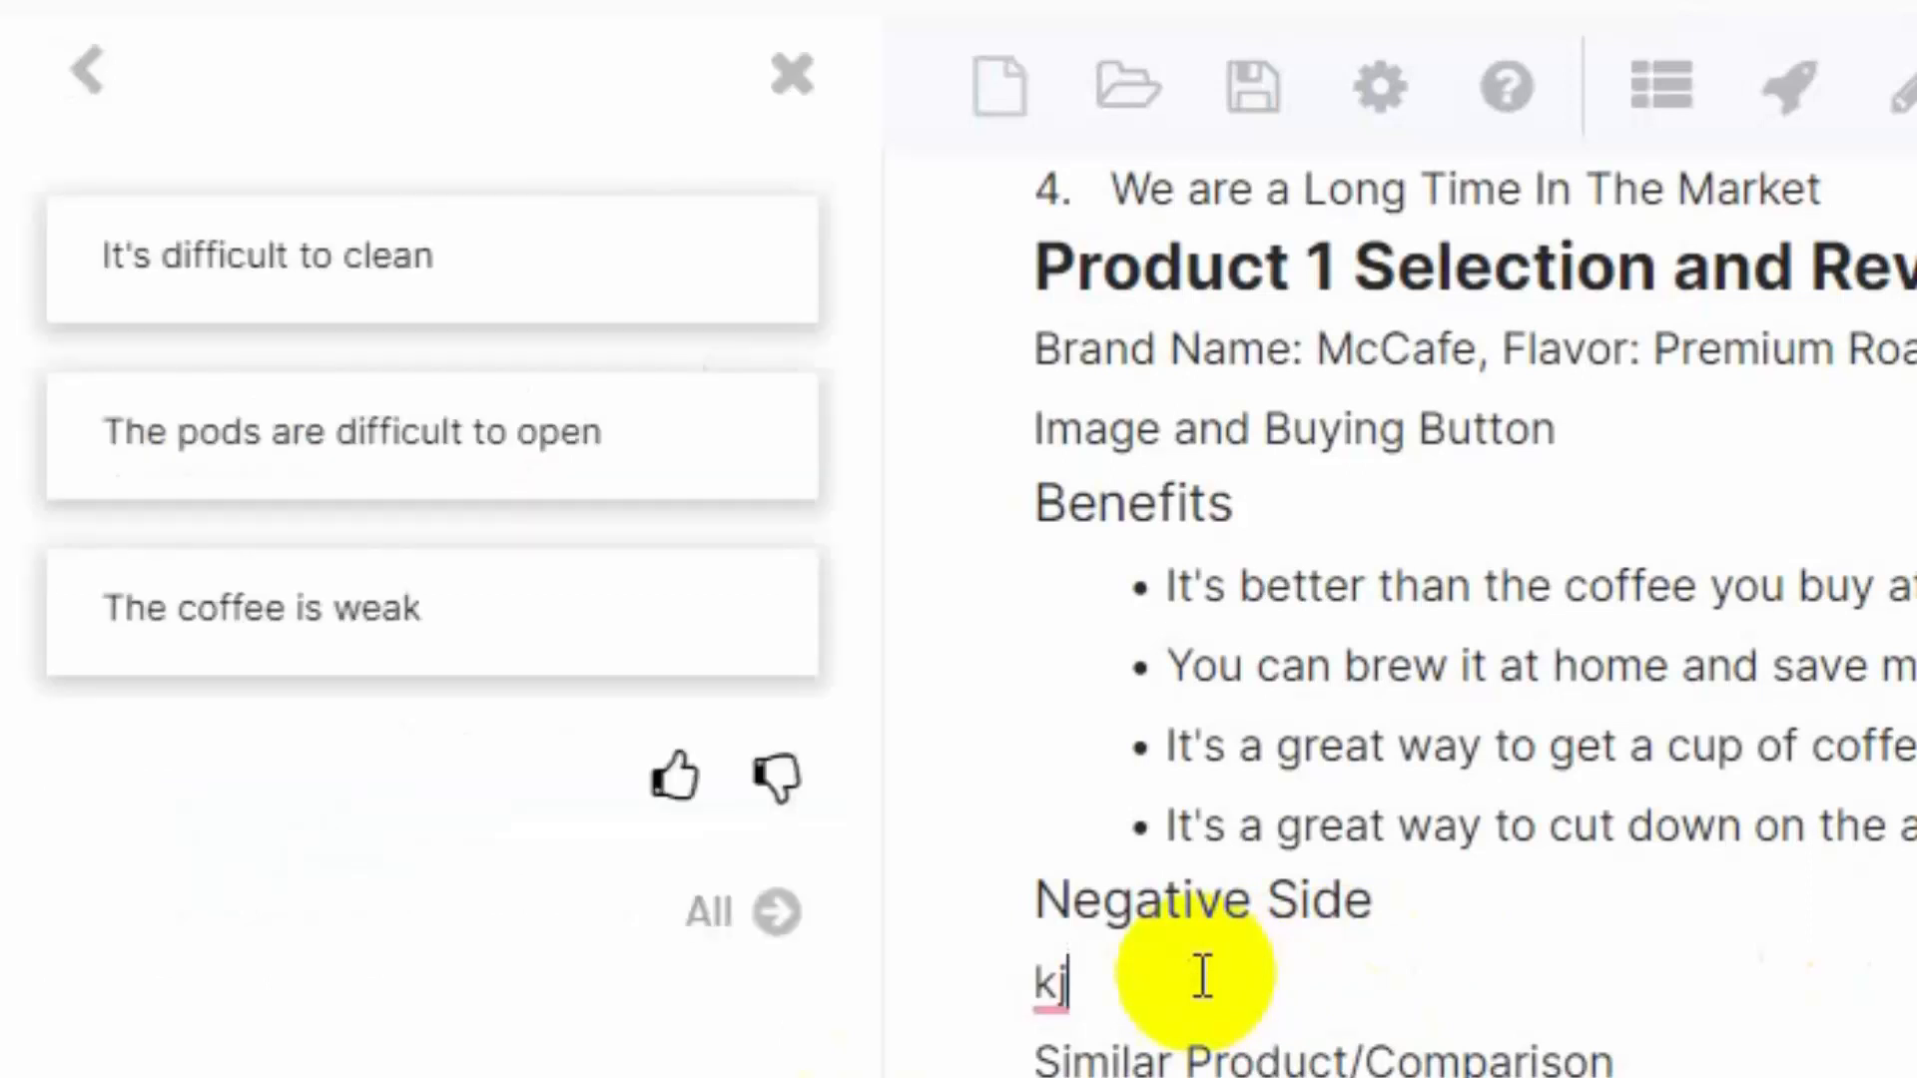
pyautogui.click(90, 71)
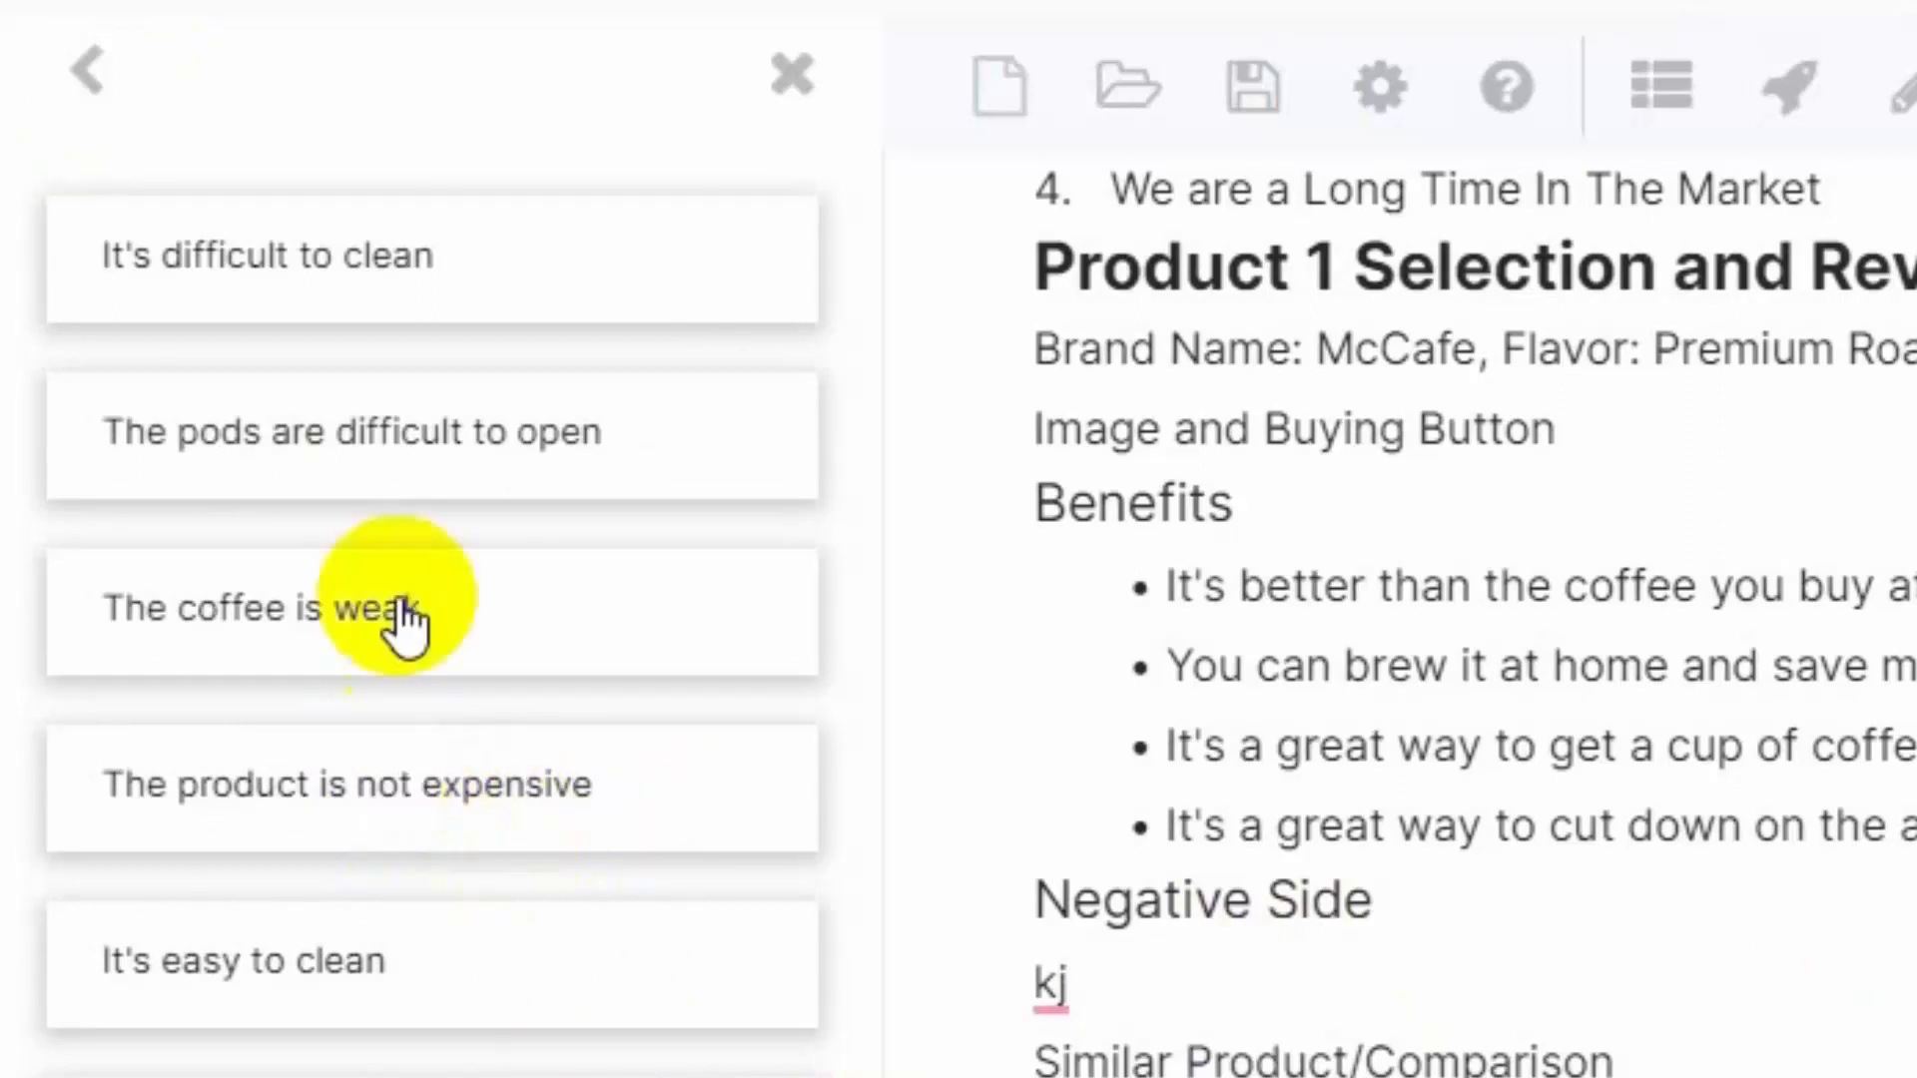
pyautogui.click(72, 76)
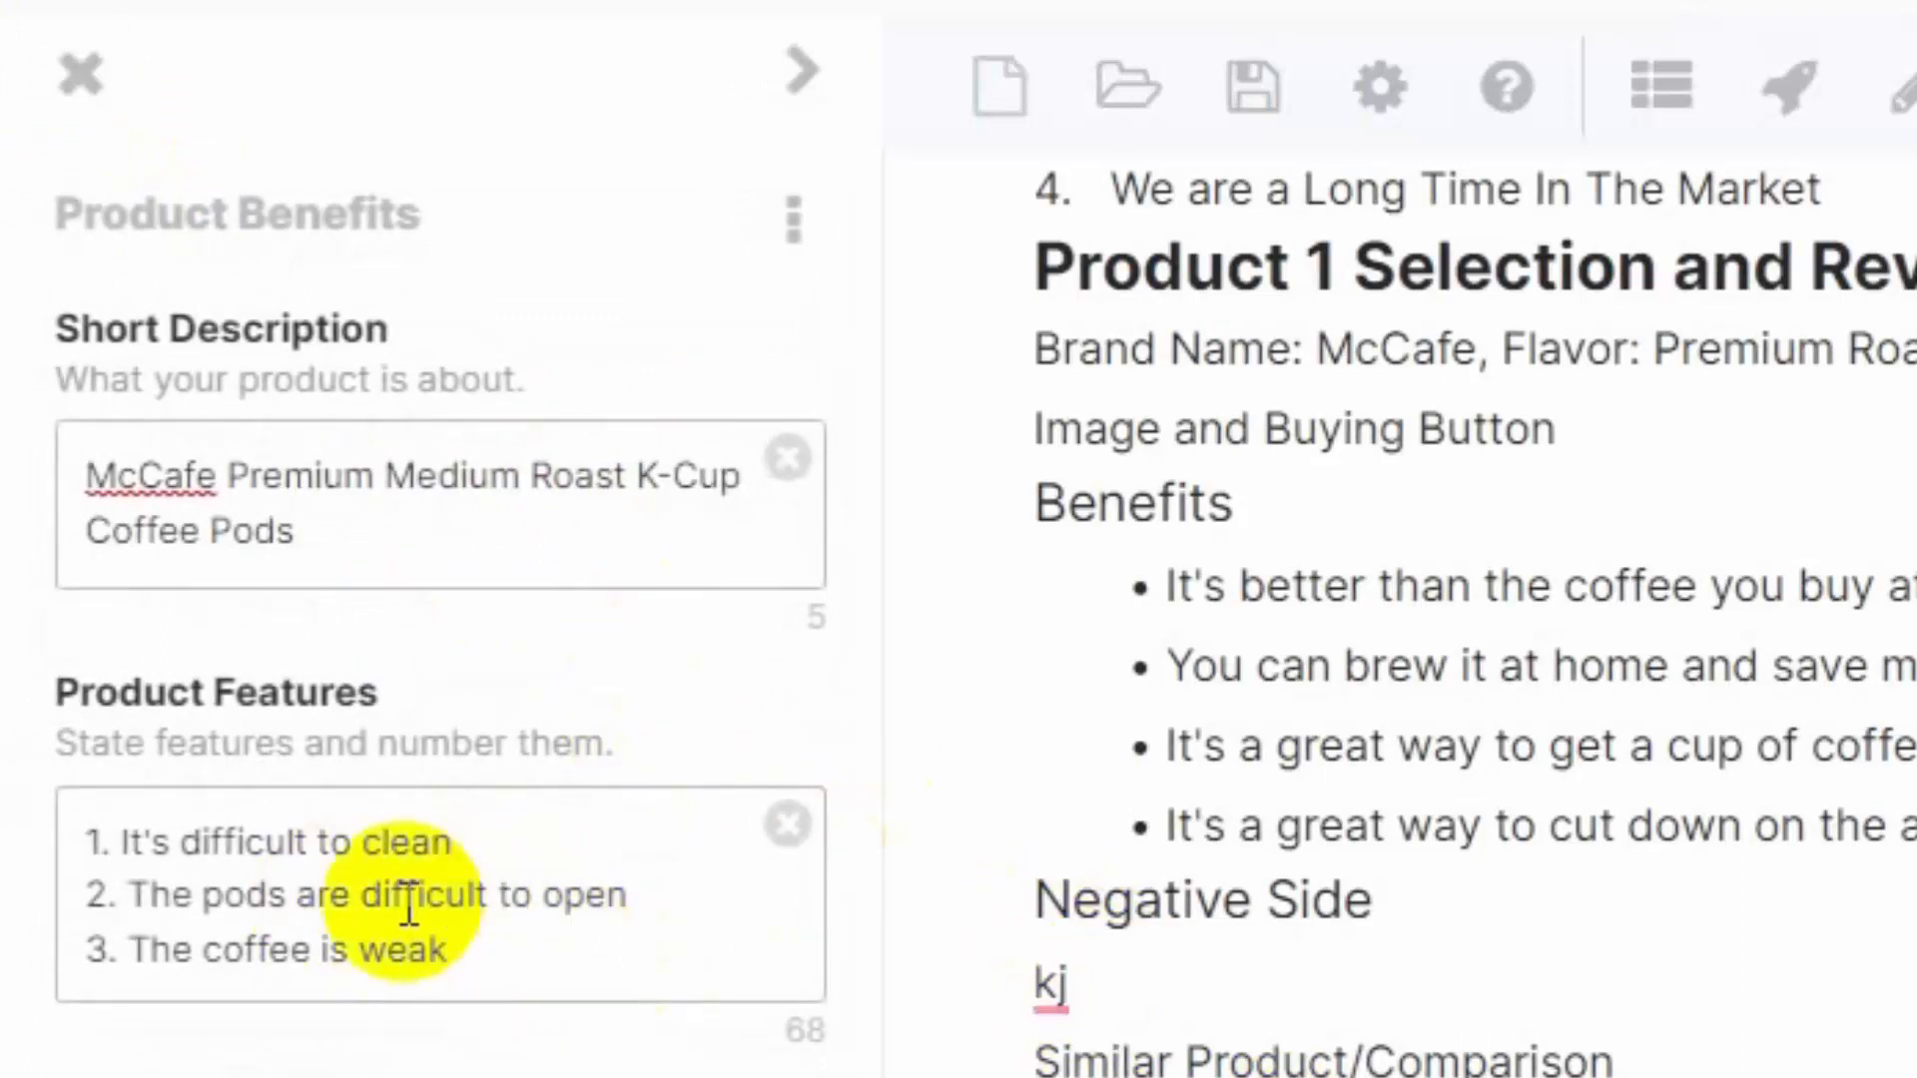
# Replace the "kj" placeholder under Negative Side with "This k cup is difficult to clean.".
pyautogui.doubleClick(1028, 976)
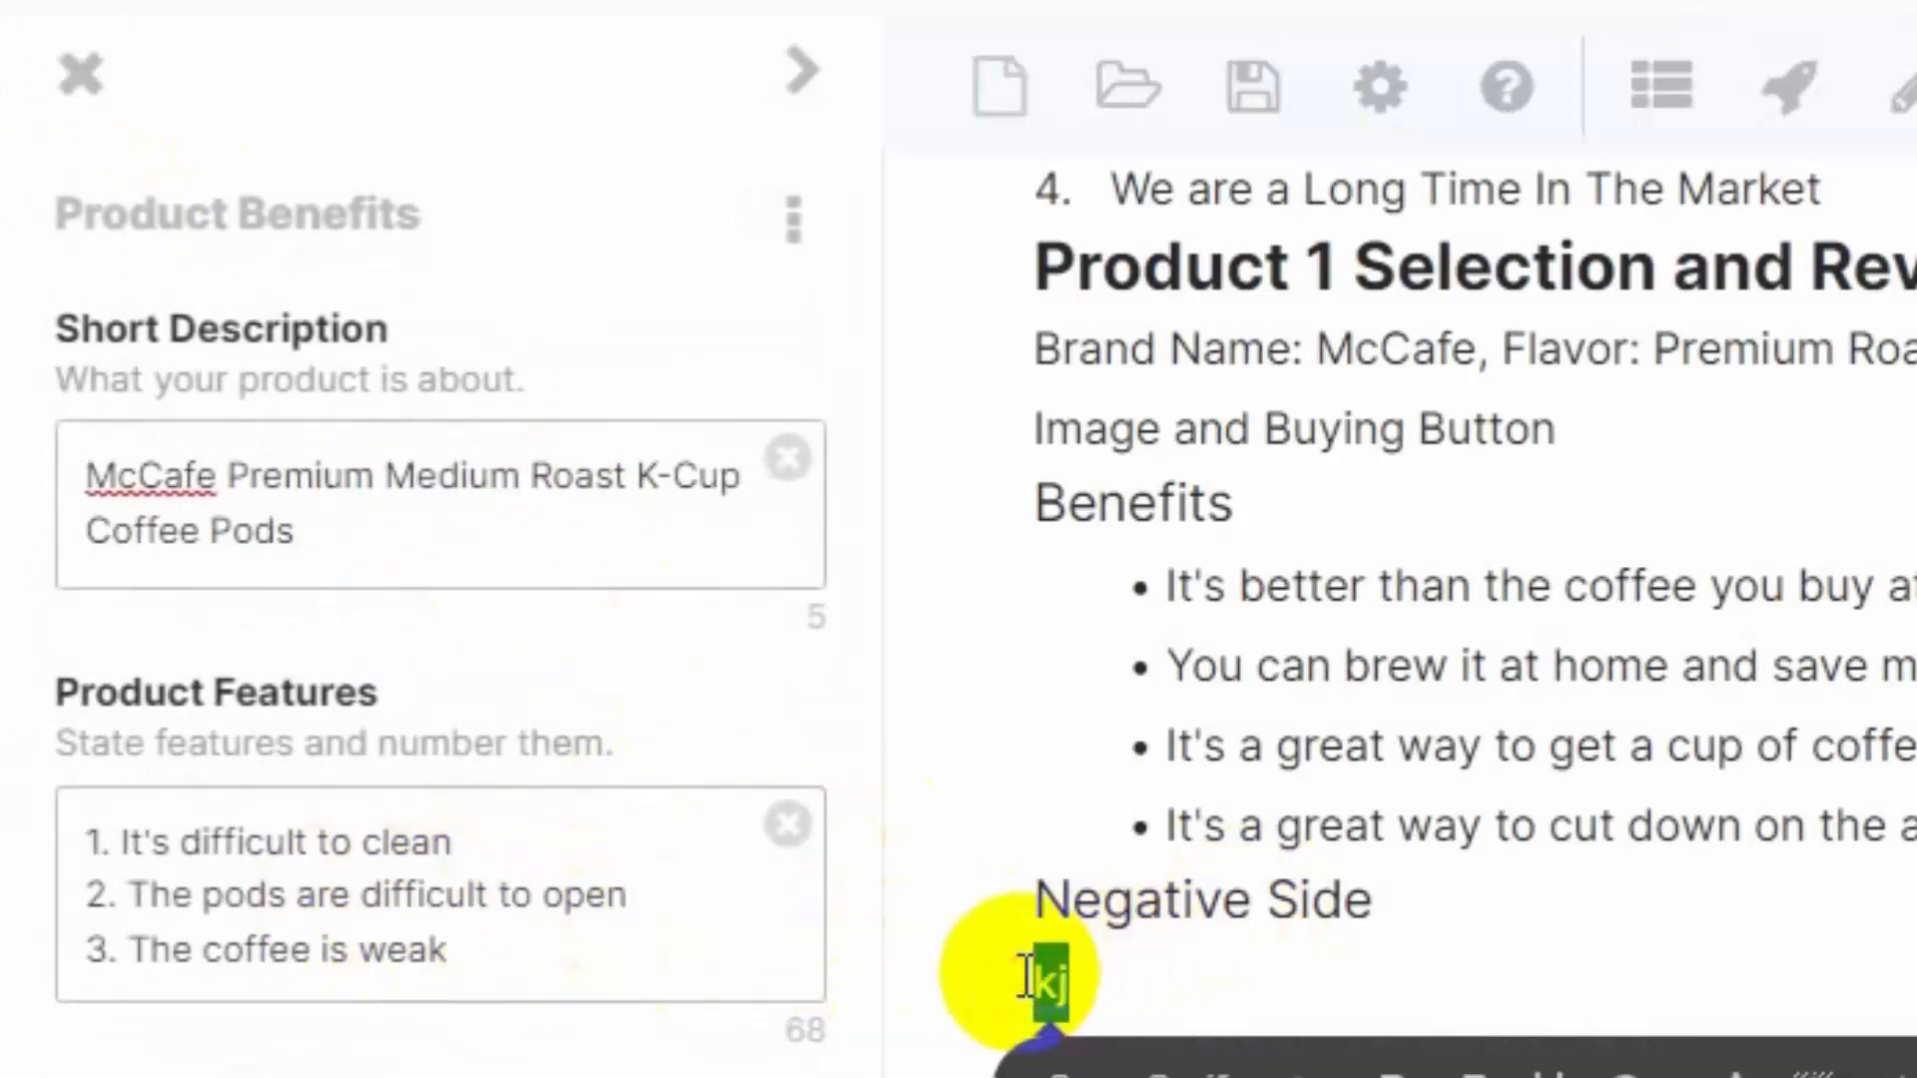
pyautogui.press('BackSpace')
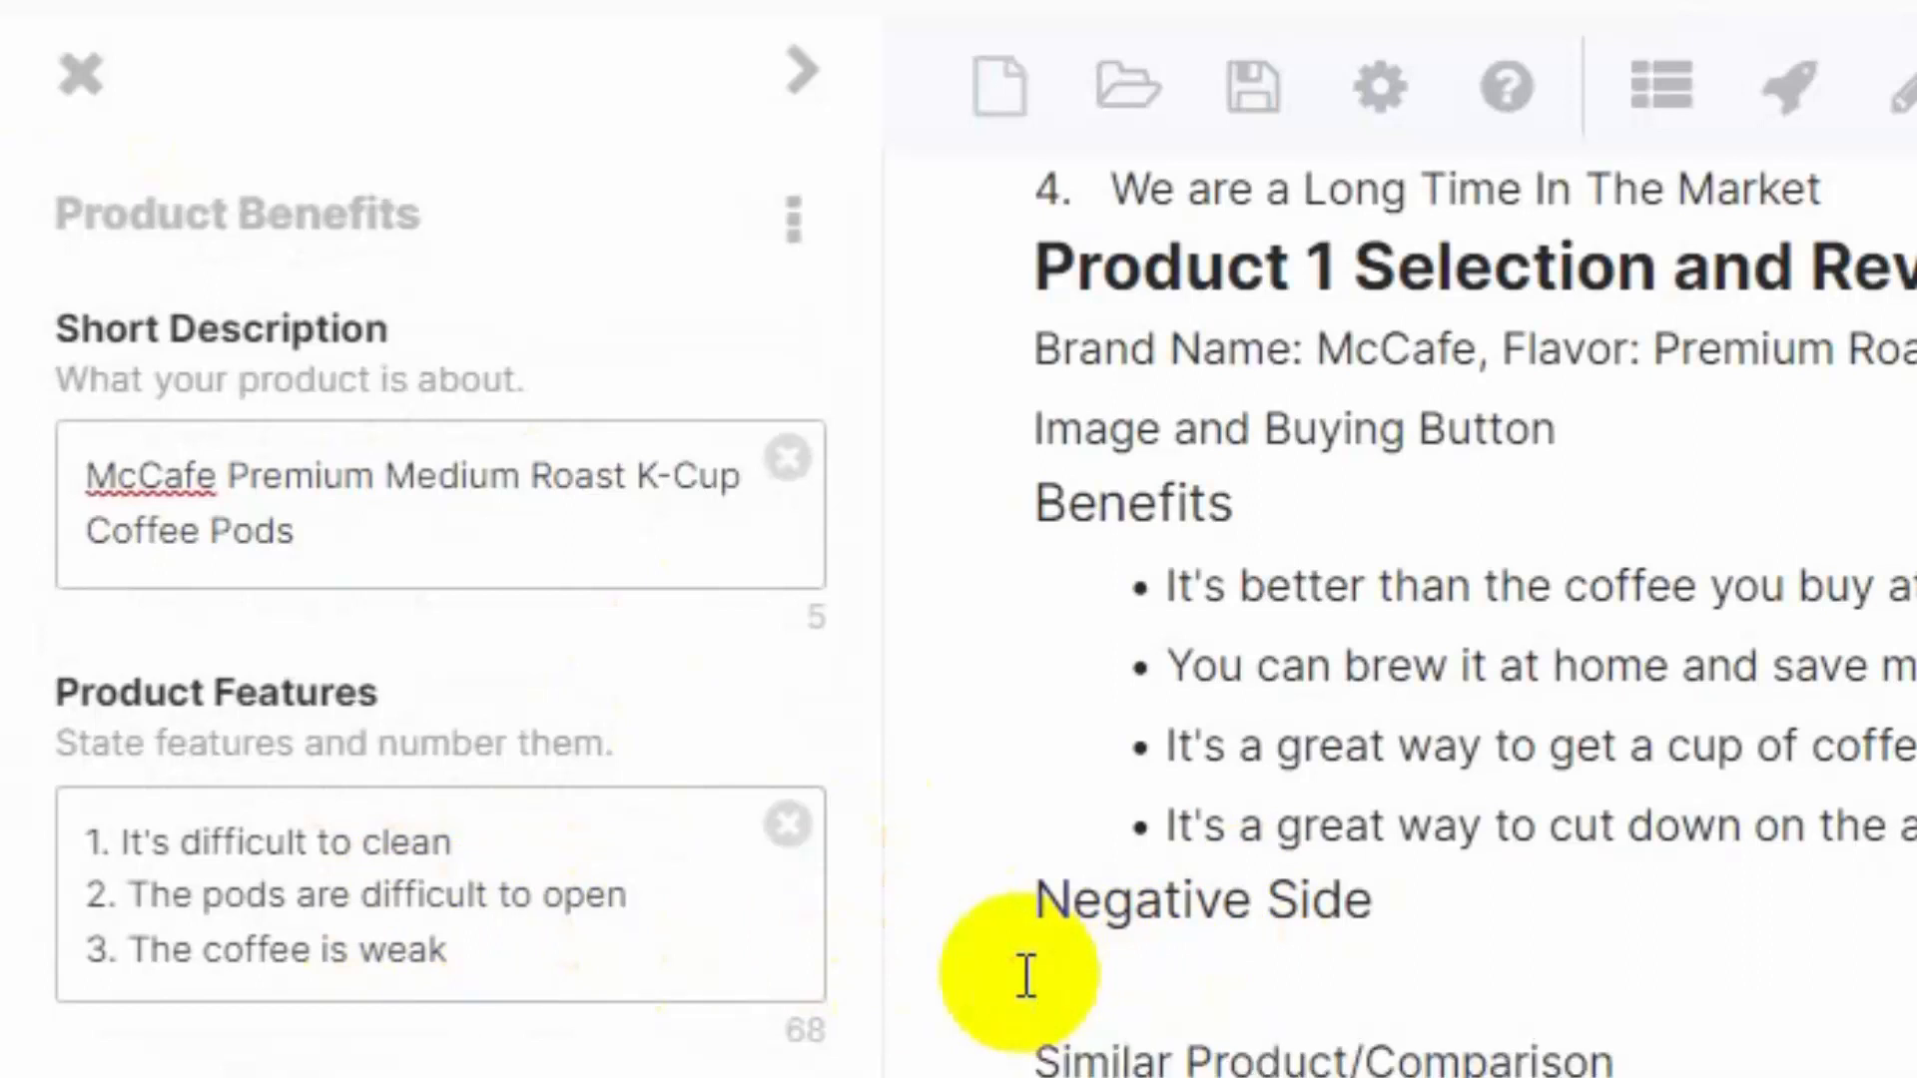
pyautogui.write('This k c')
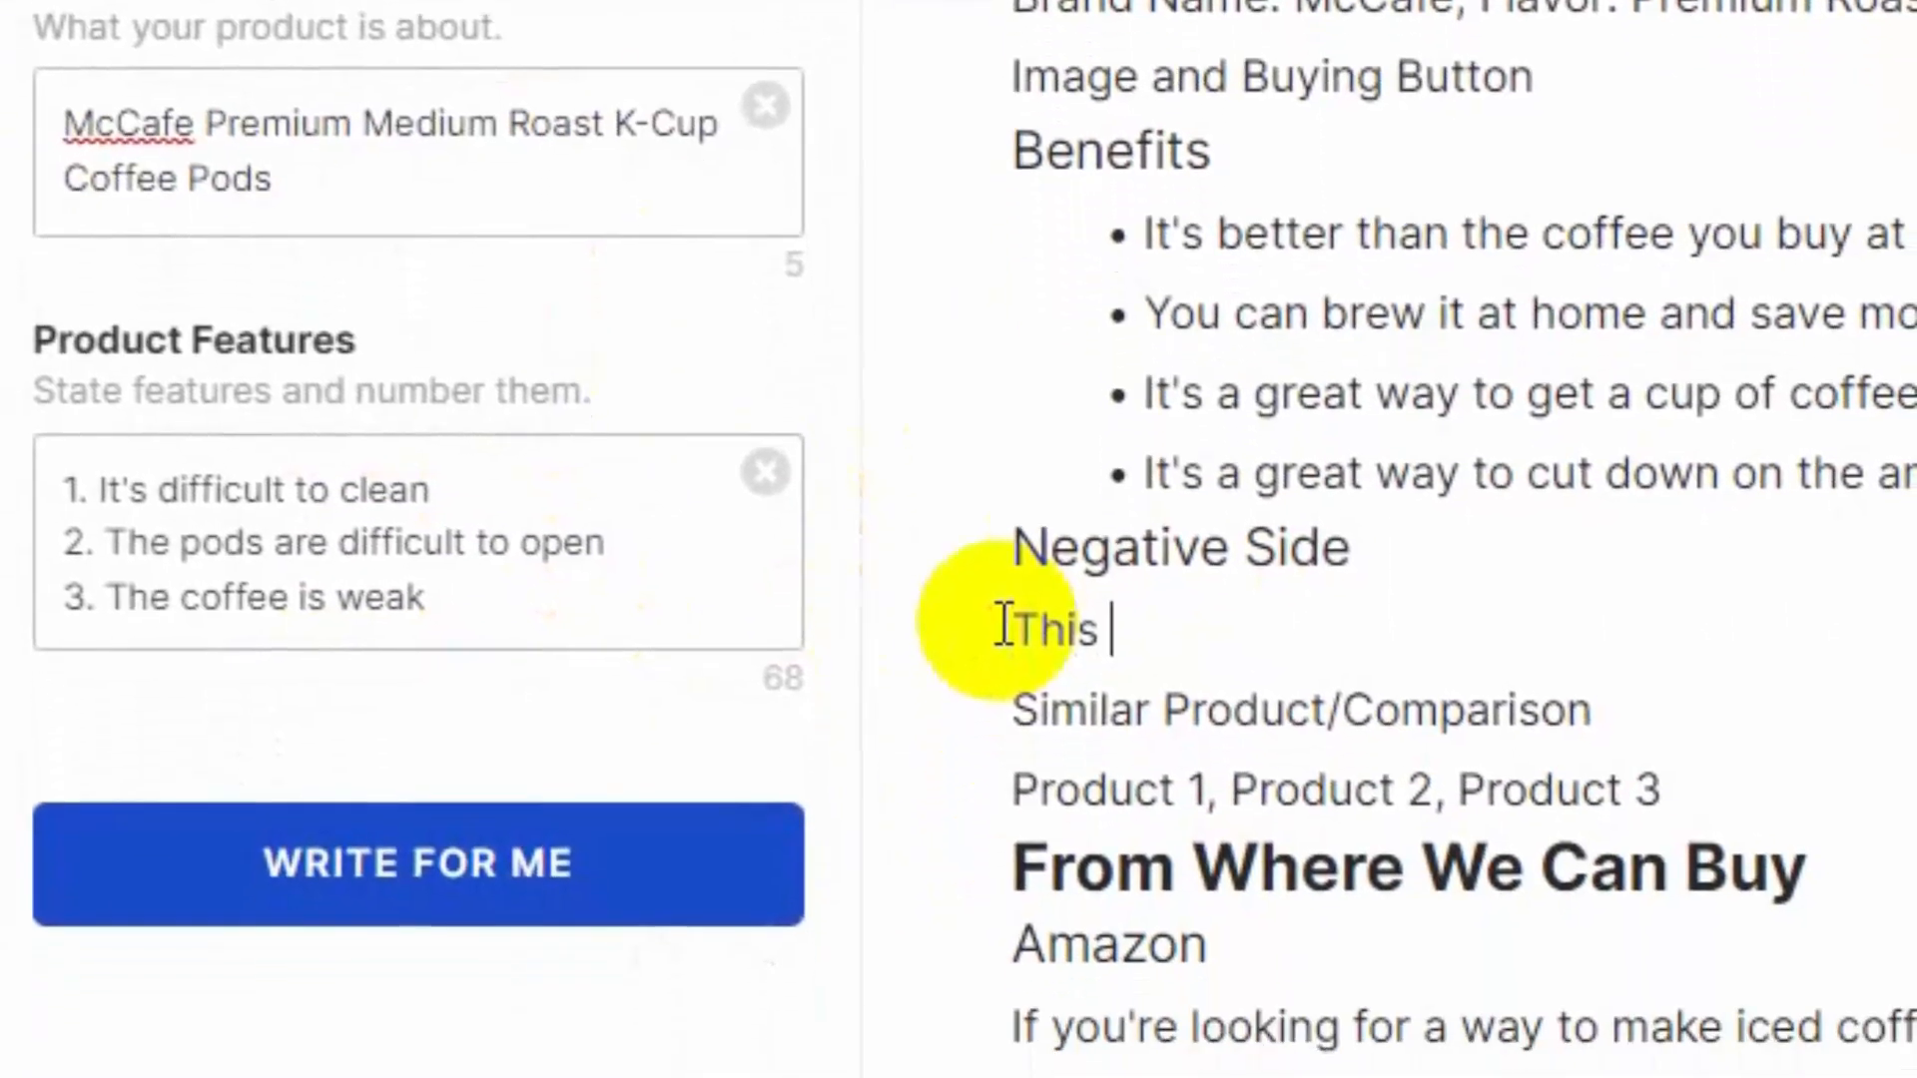
pyautogui.write('up is ')
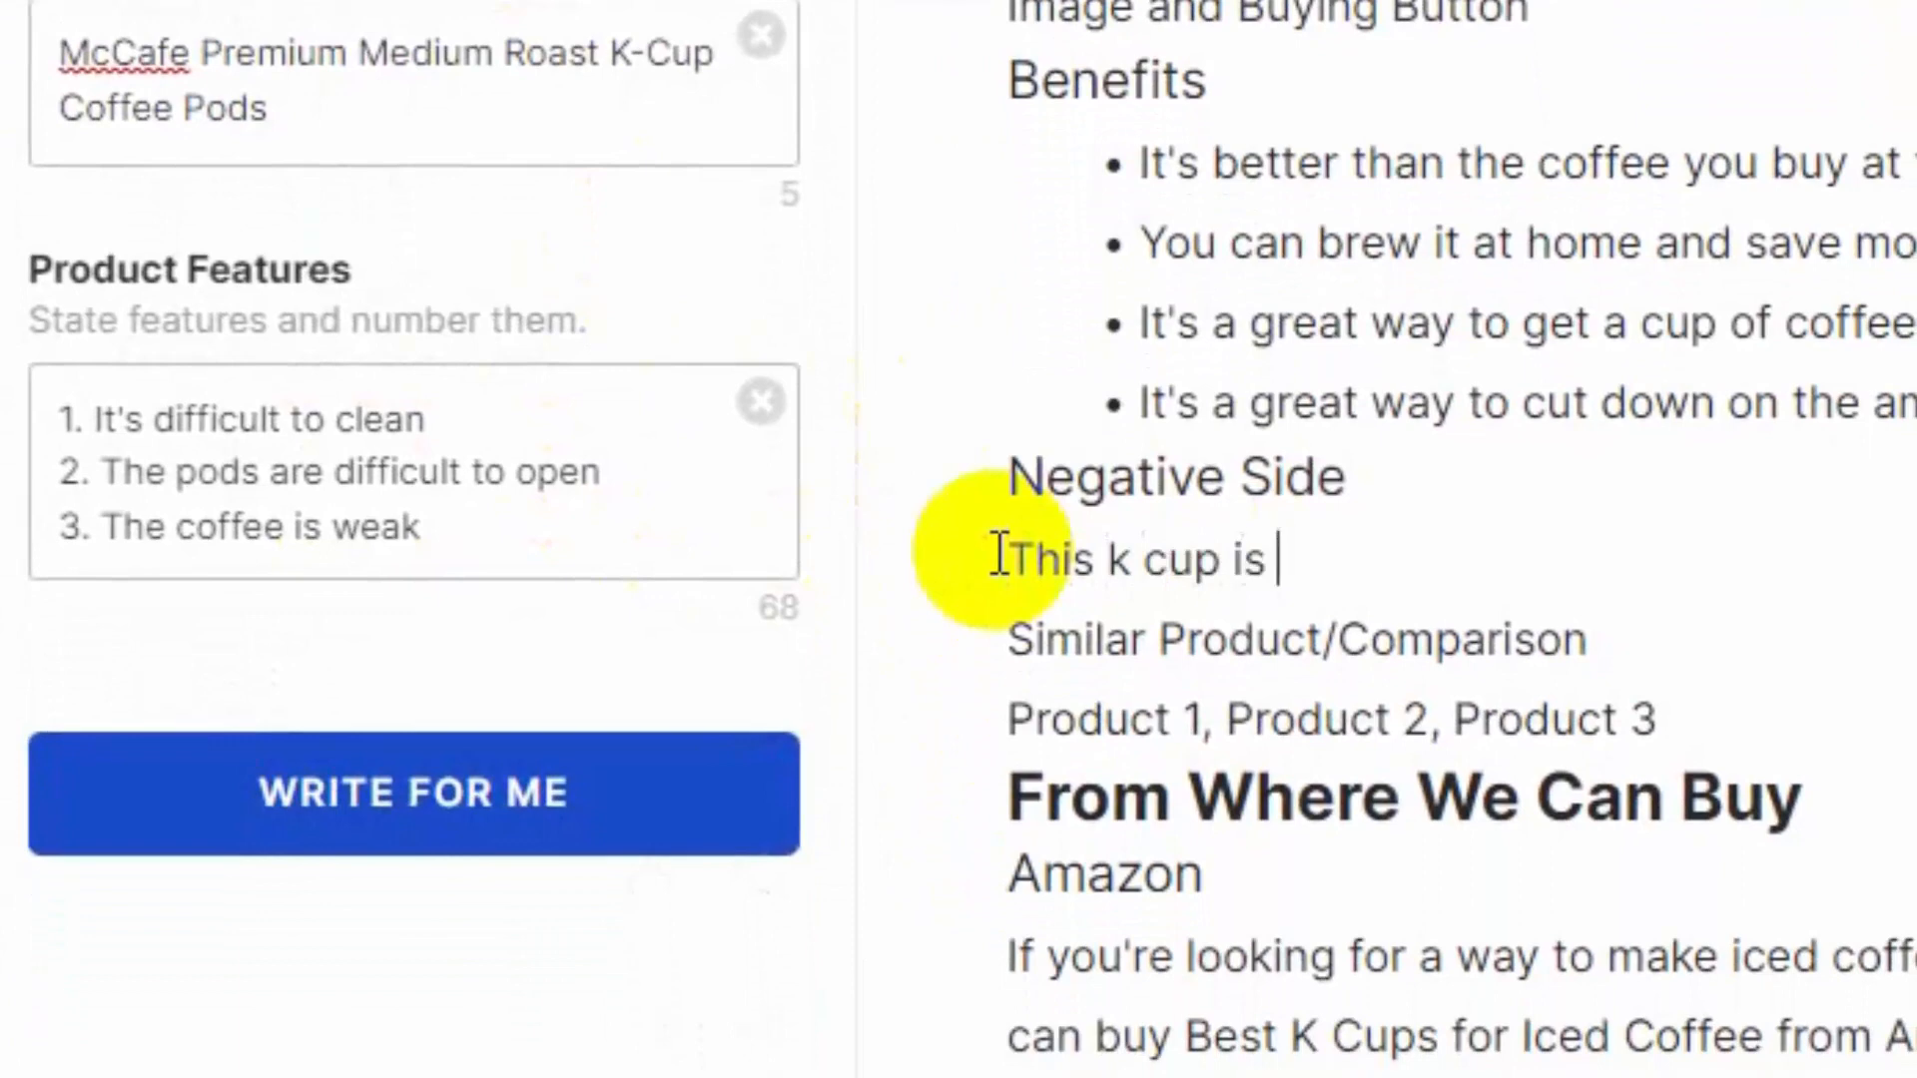
pyautogui.write('difficult to')
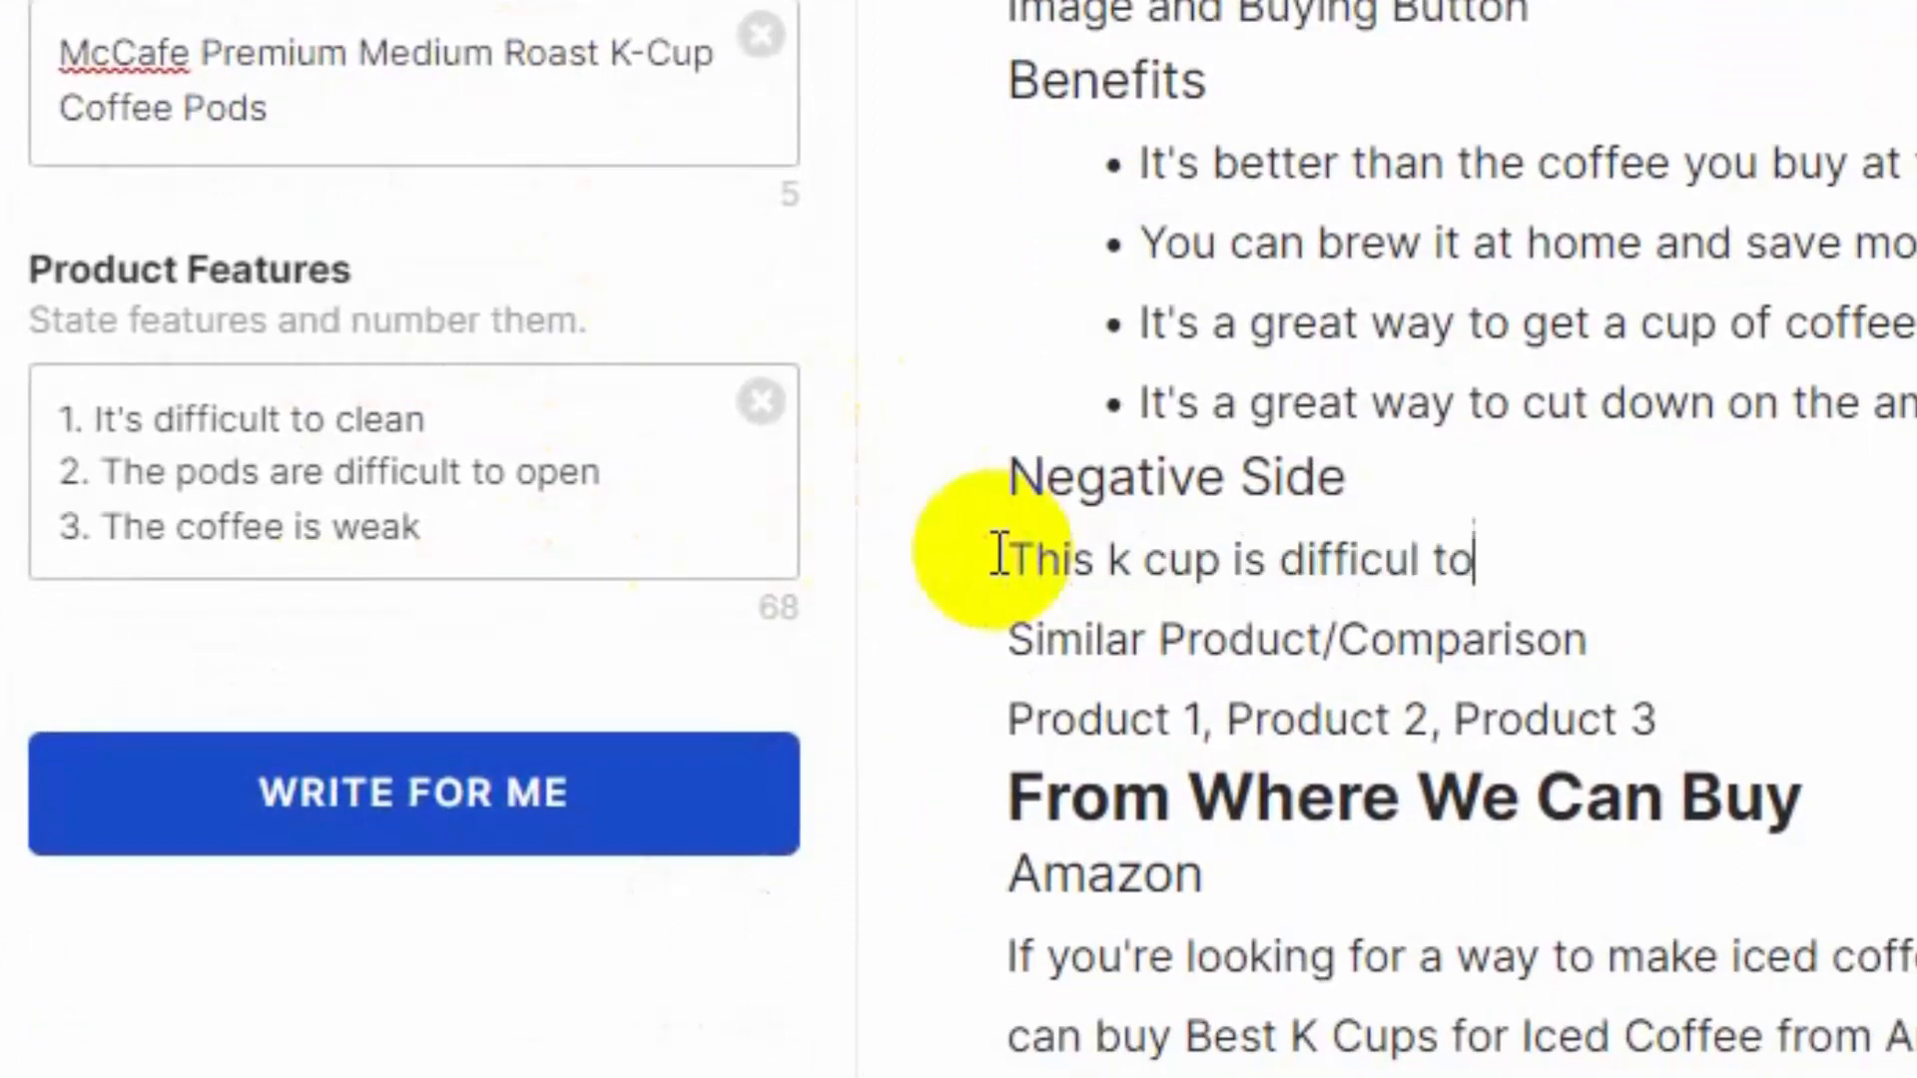
pyautogui.write(' clean.')
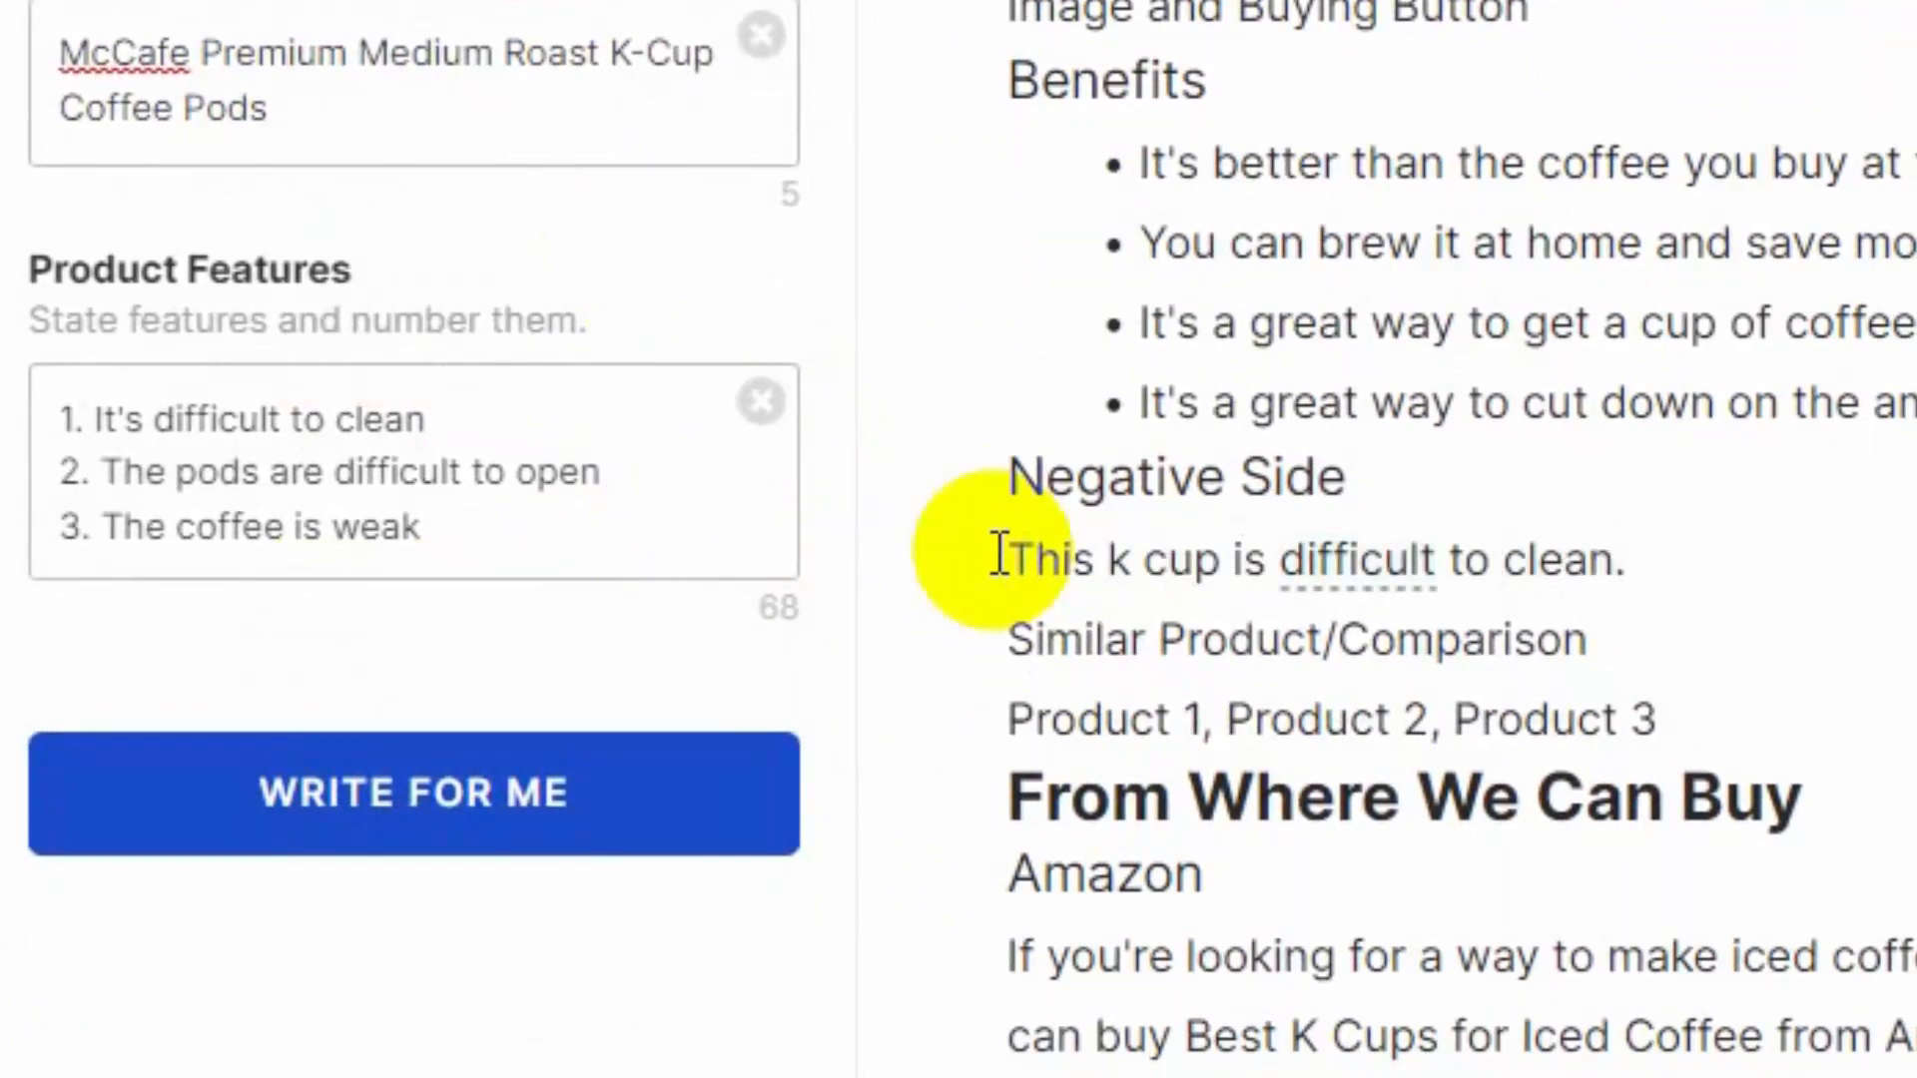
# Add the line "It is hard to open for someone." under Negative Side, below the sentence about cleaning.
pyautogui.press('Return')
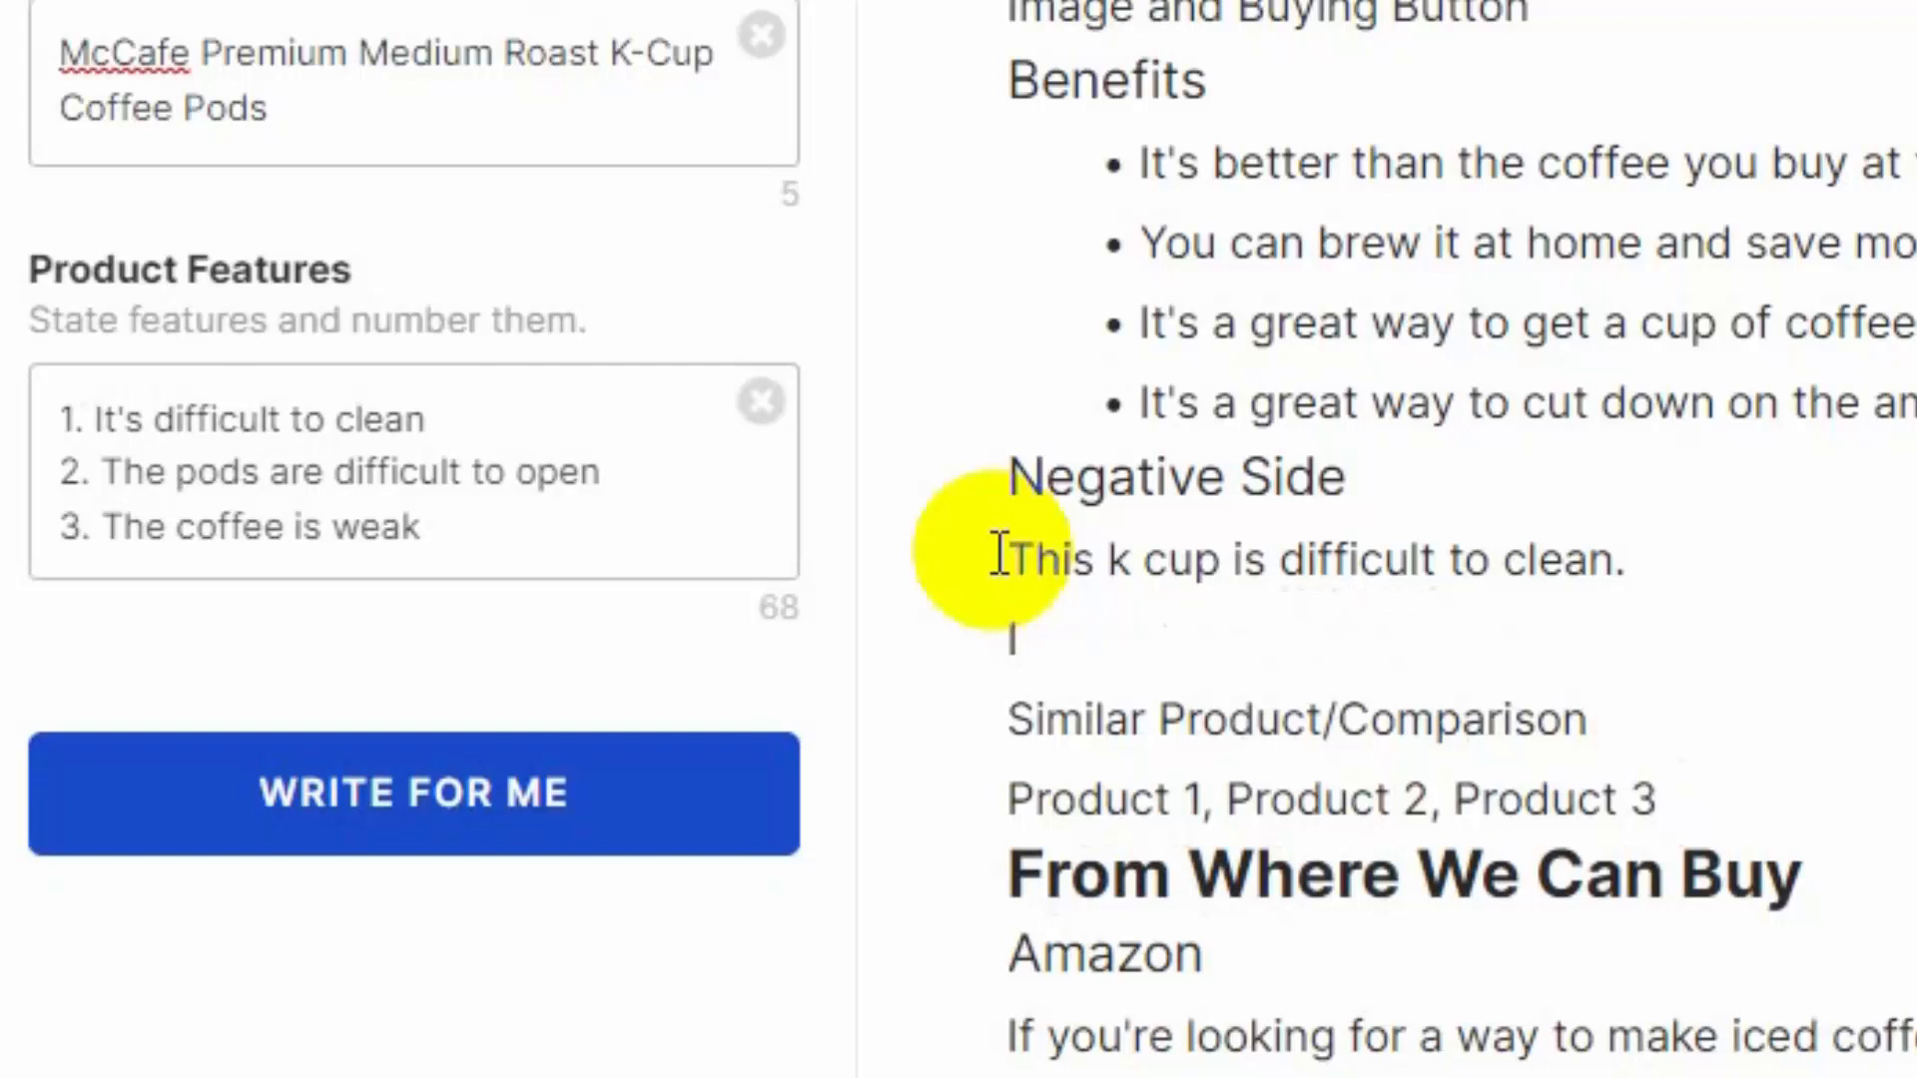
pyautogui.write('It is hard fo')
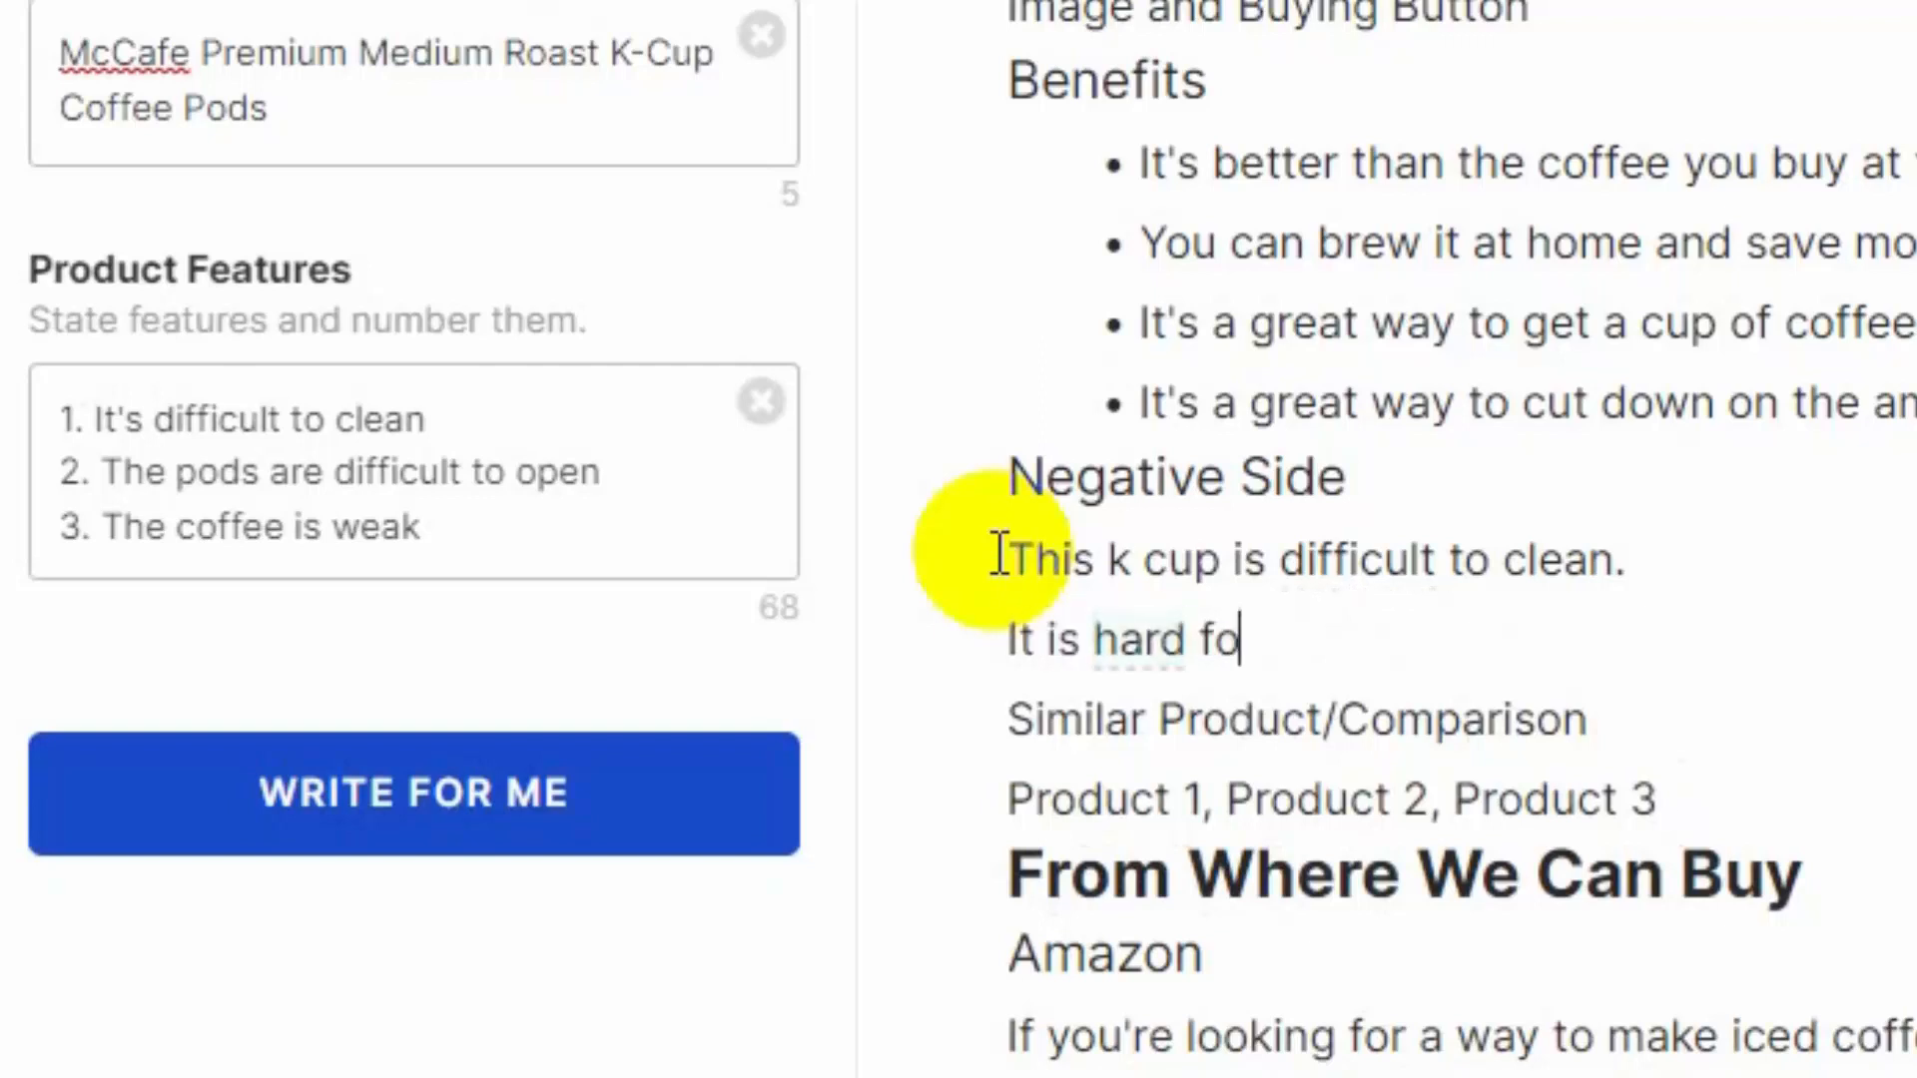
pyautogui.write('fo')
pyautogui.write(' p')
pyautogui.write('pen')
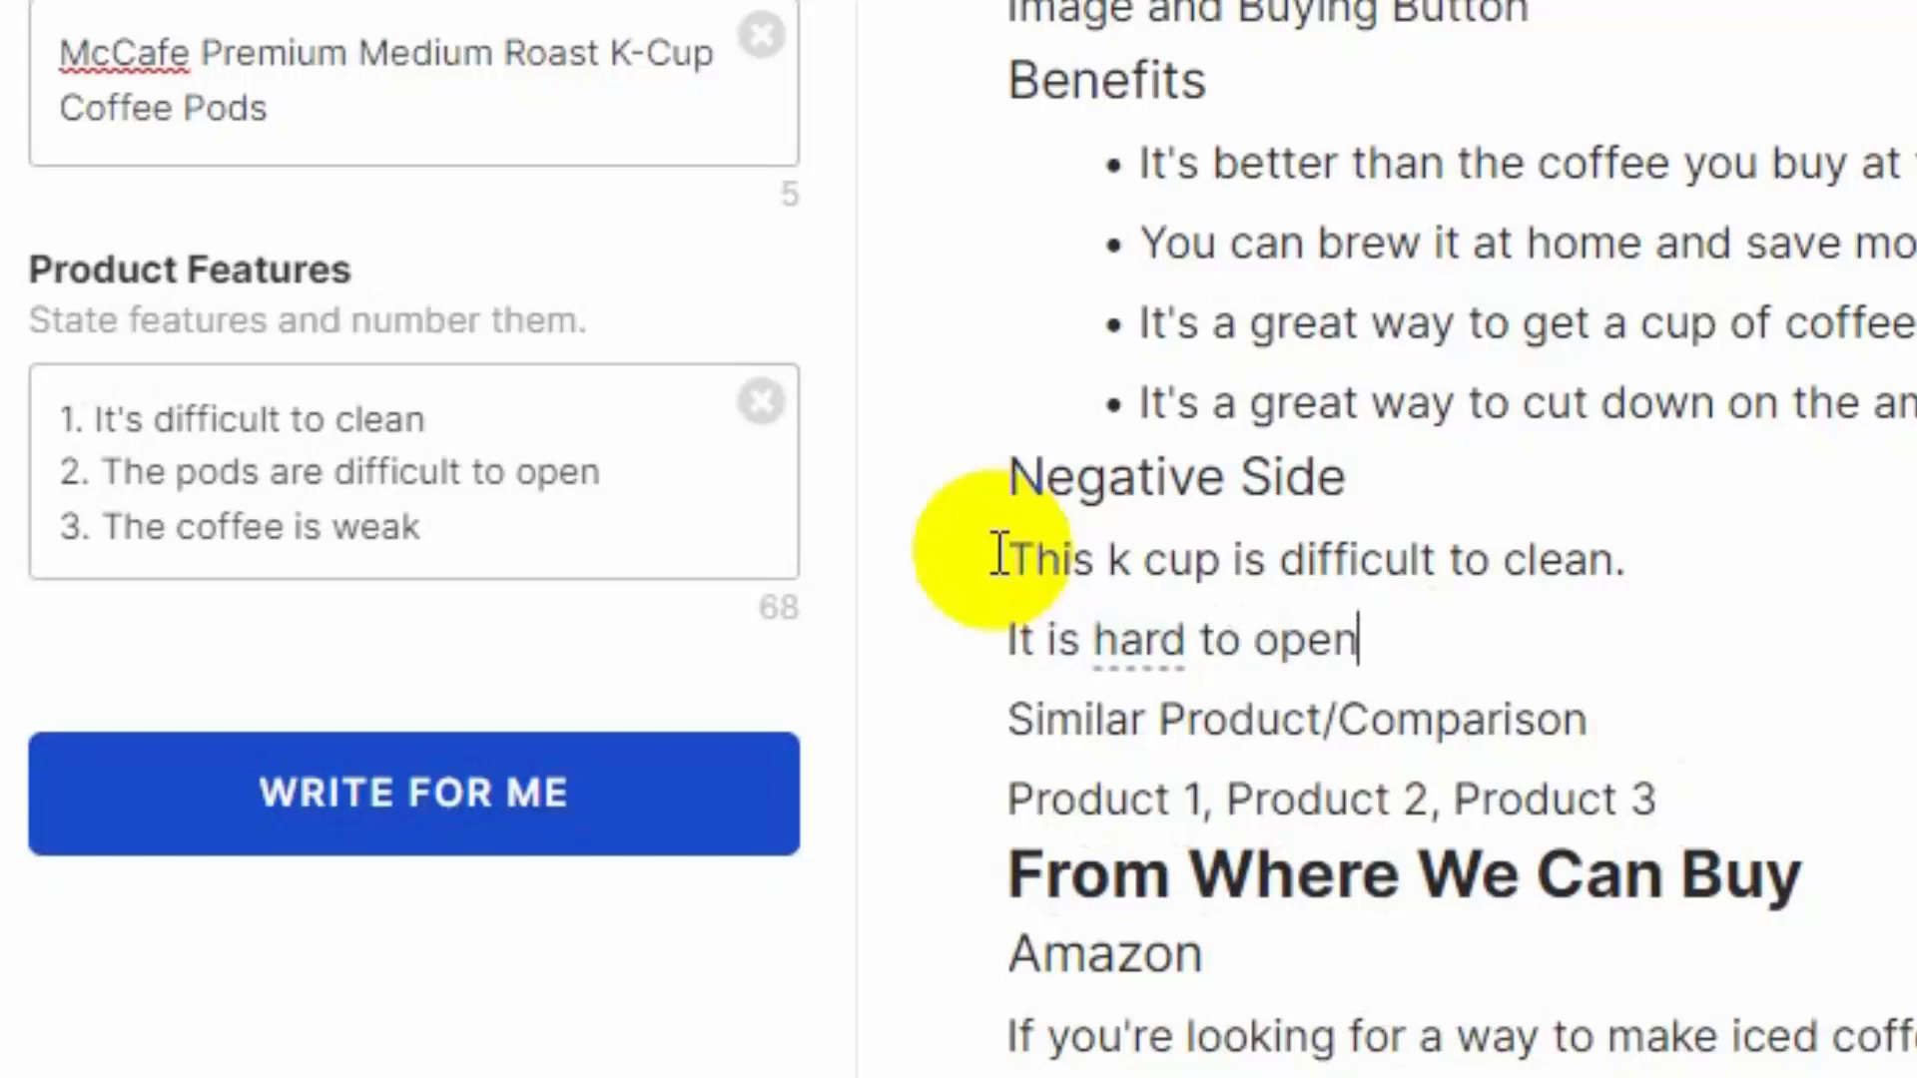
pyautogui.write(' so or someone')
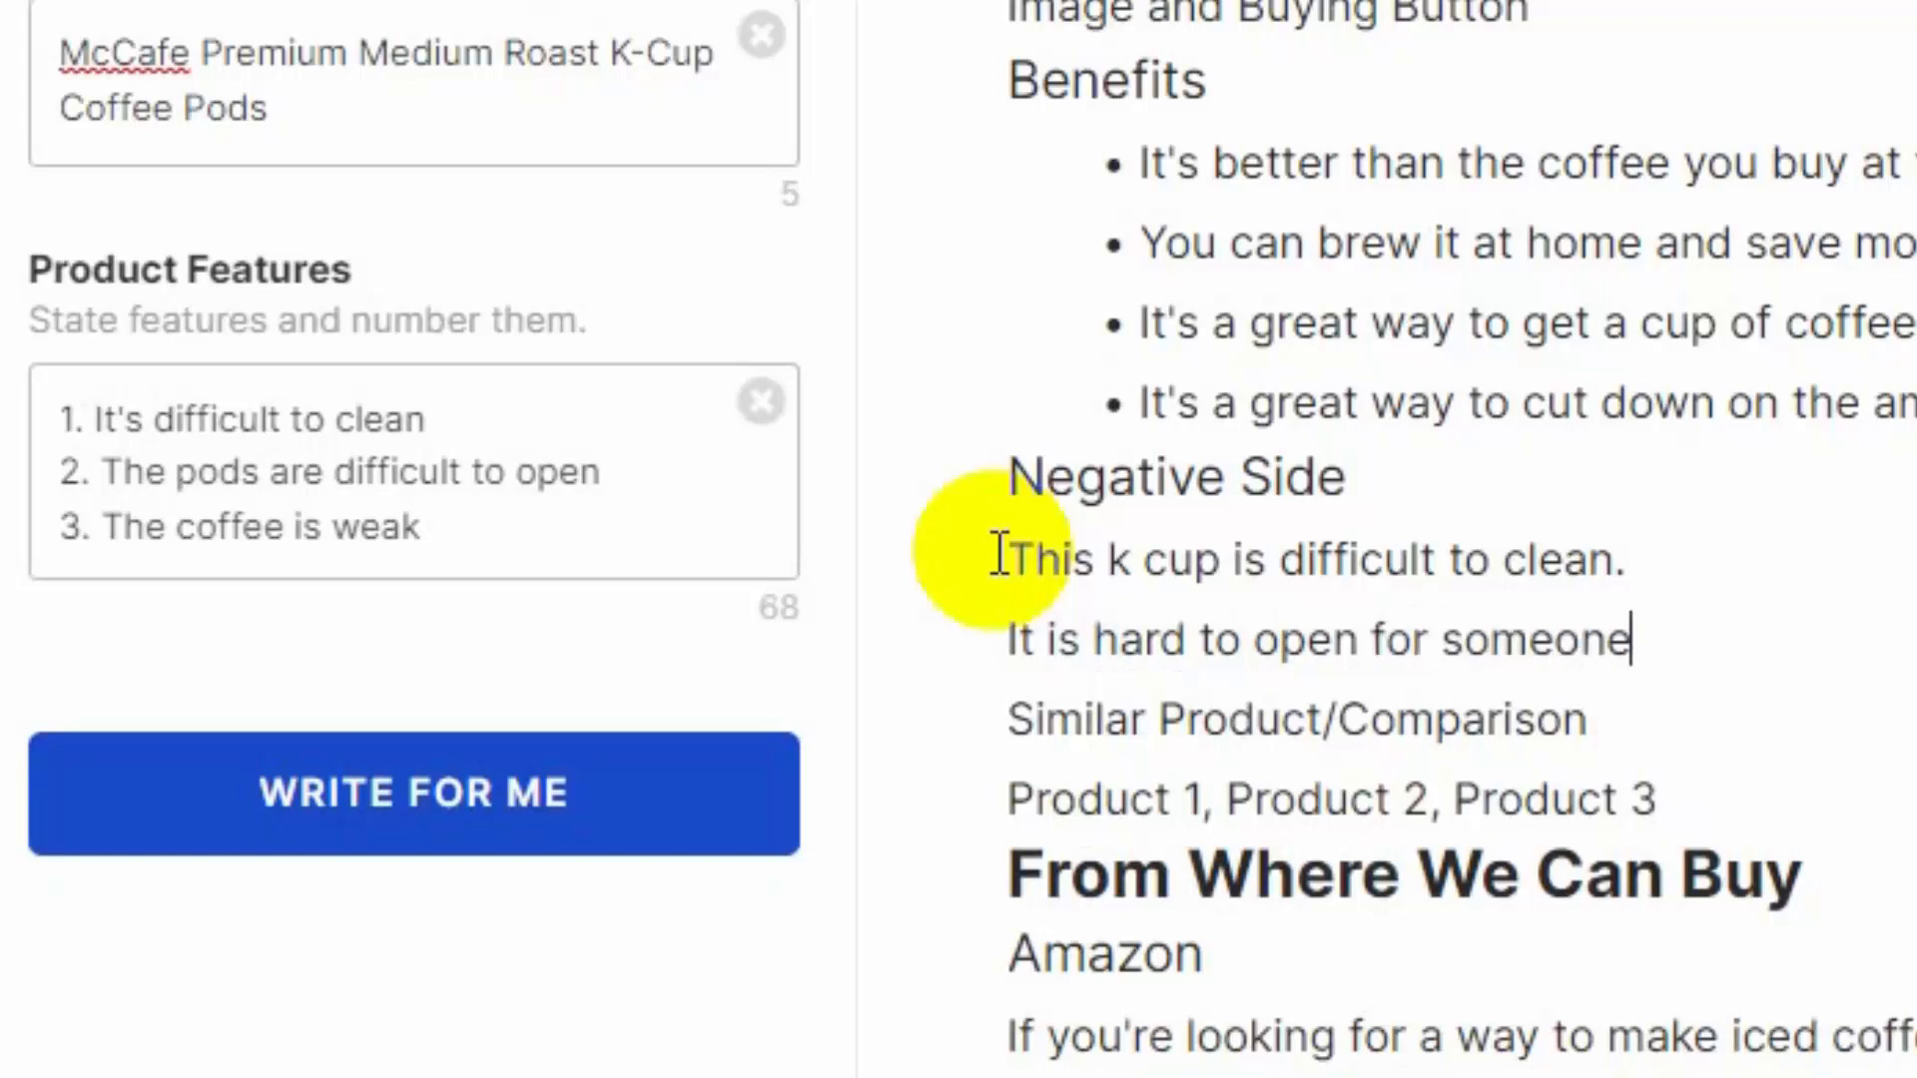
pyautogui.write('.')
# Add a third Negative Side line, "This coffee is little bit weak.", accepting Grammarly's "little bit" spelling correction.
pyautogui.press('Return')
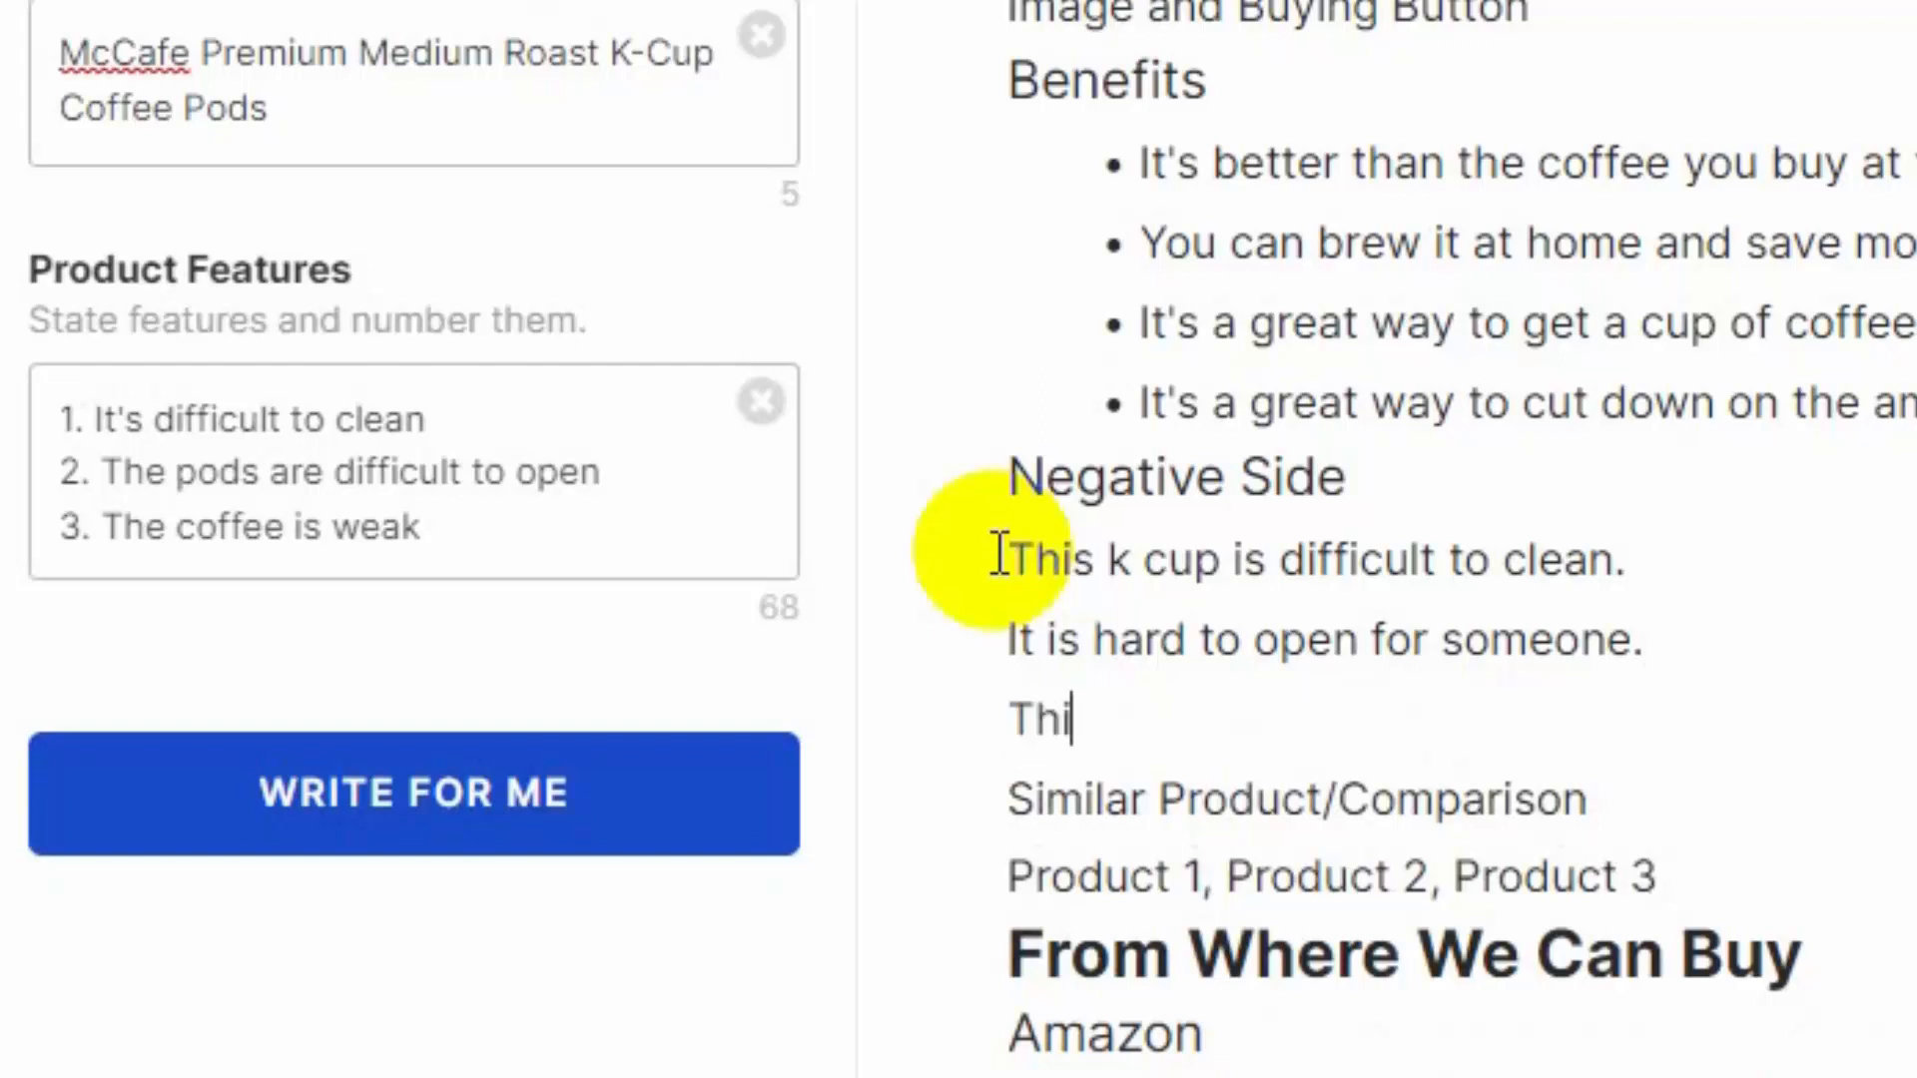
pyautogui.write('This coffee is li')
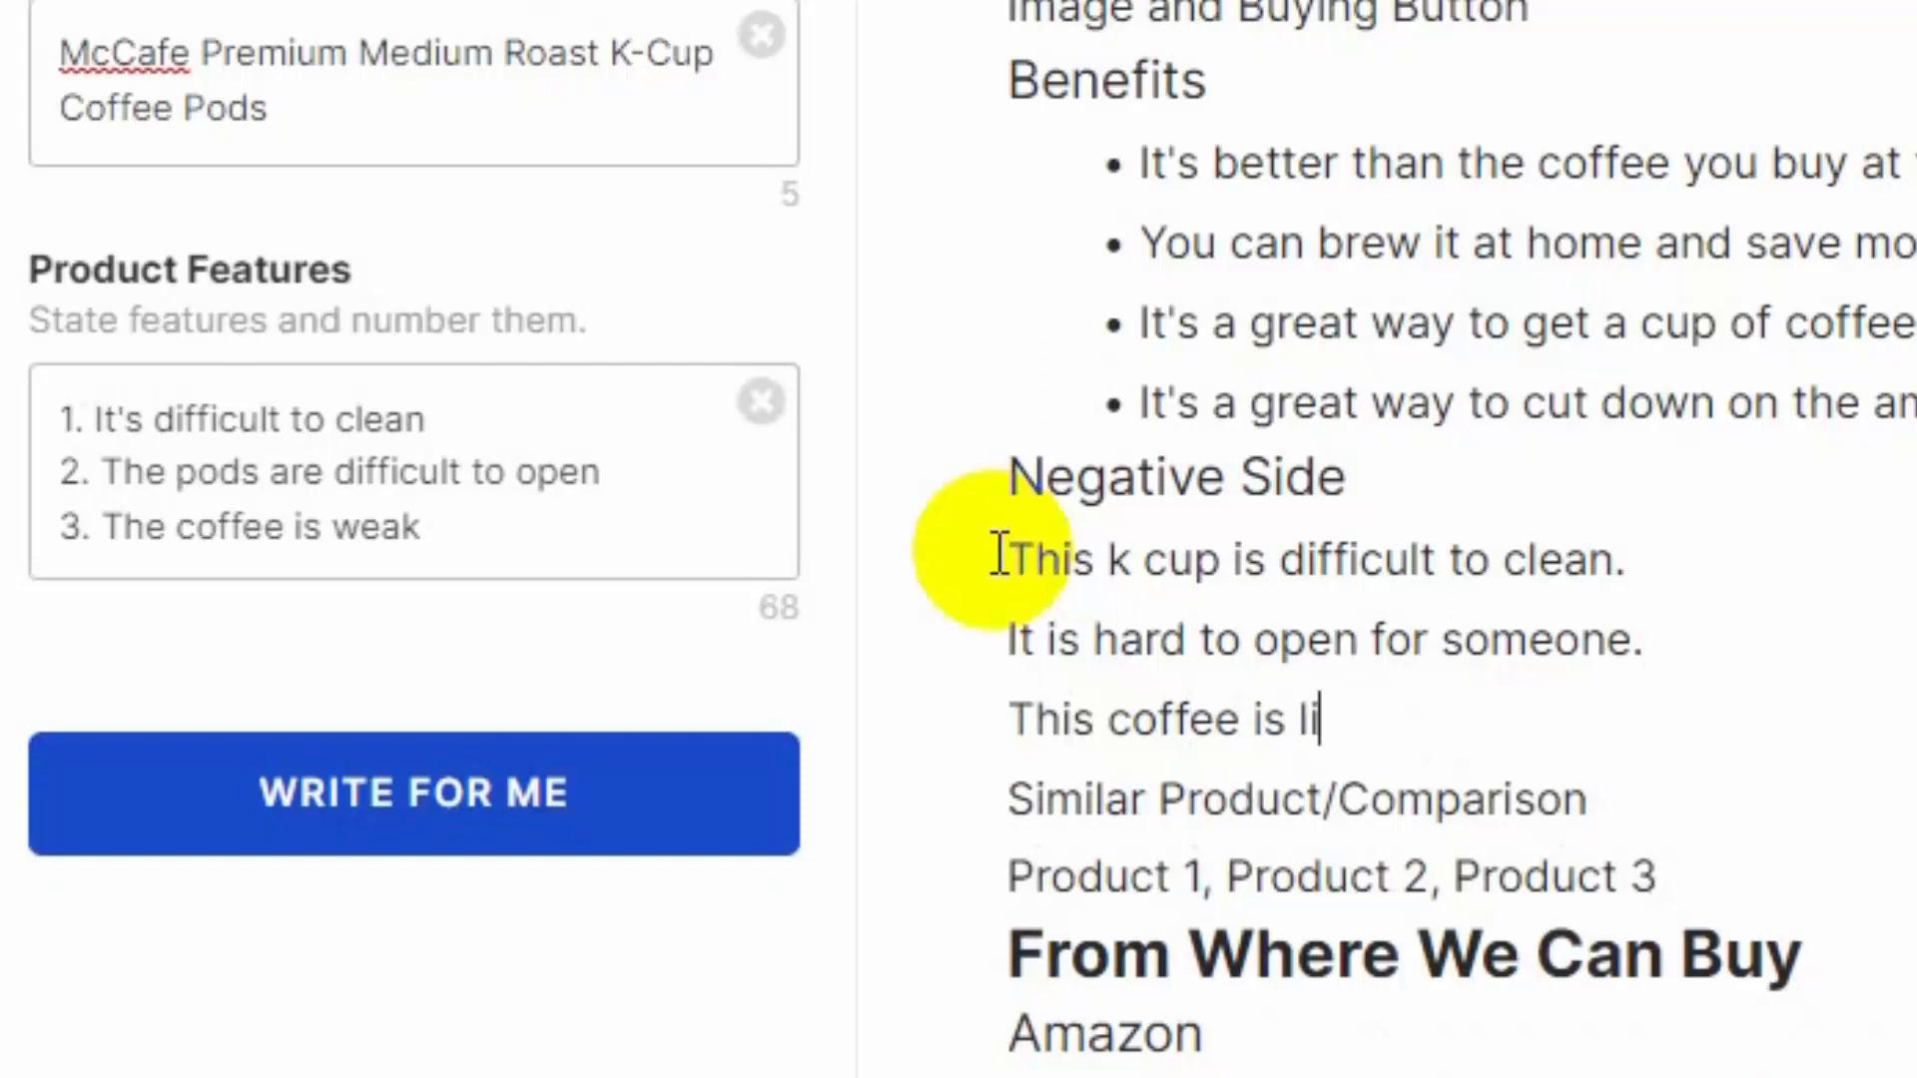
pyautogui.write('ttlebit')
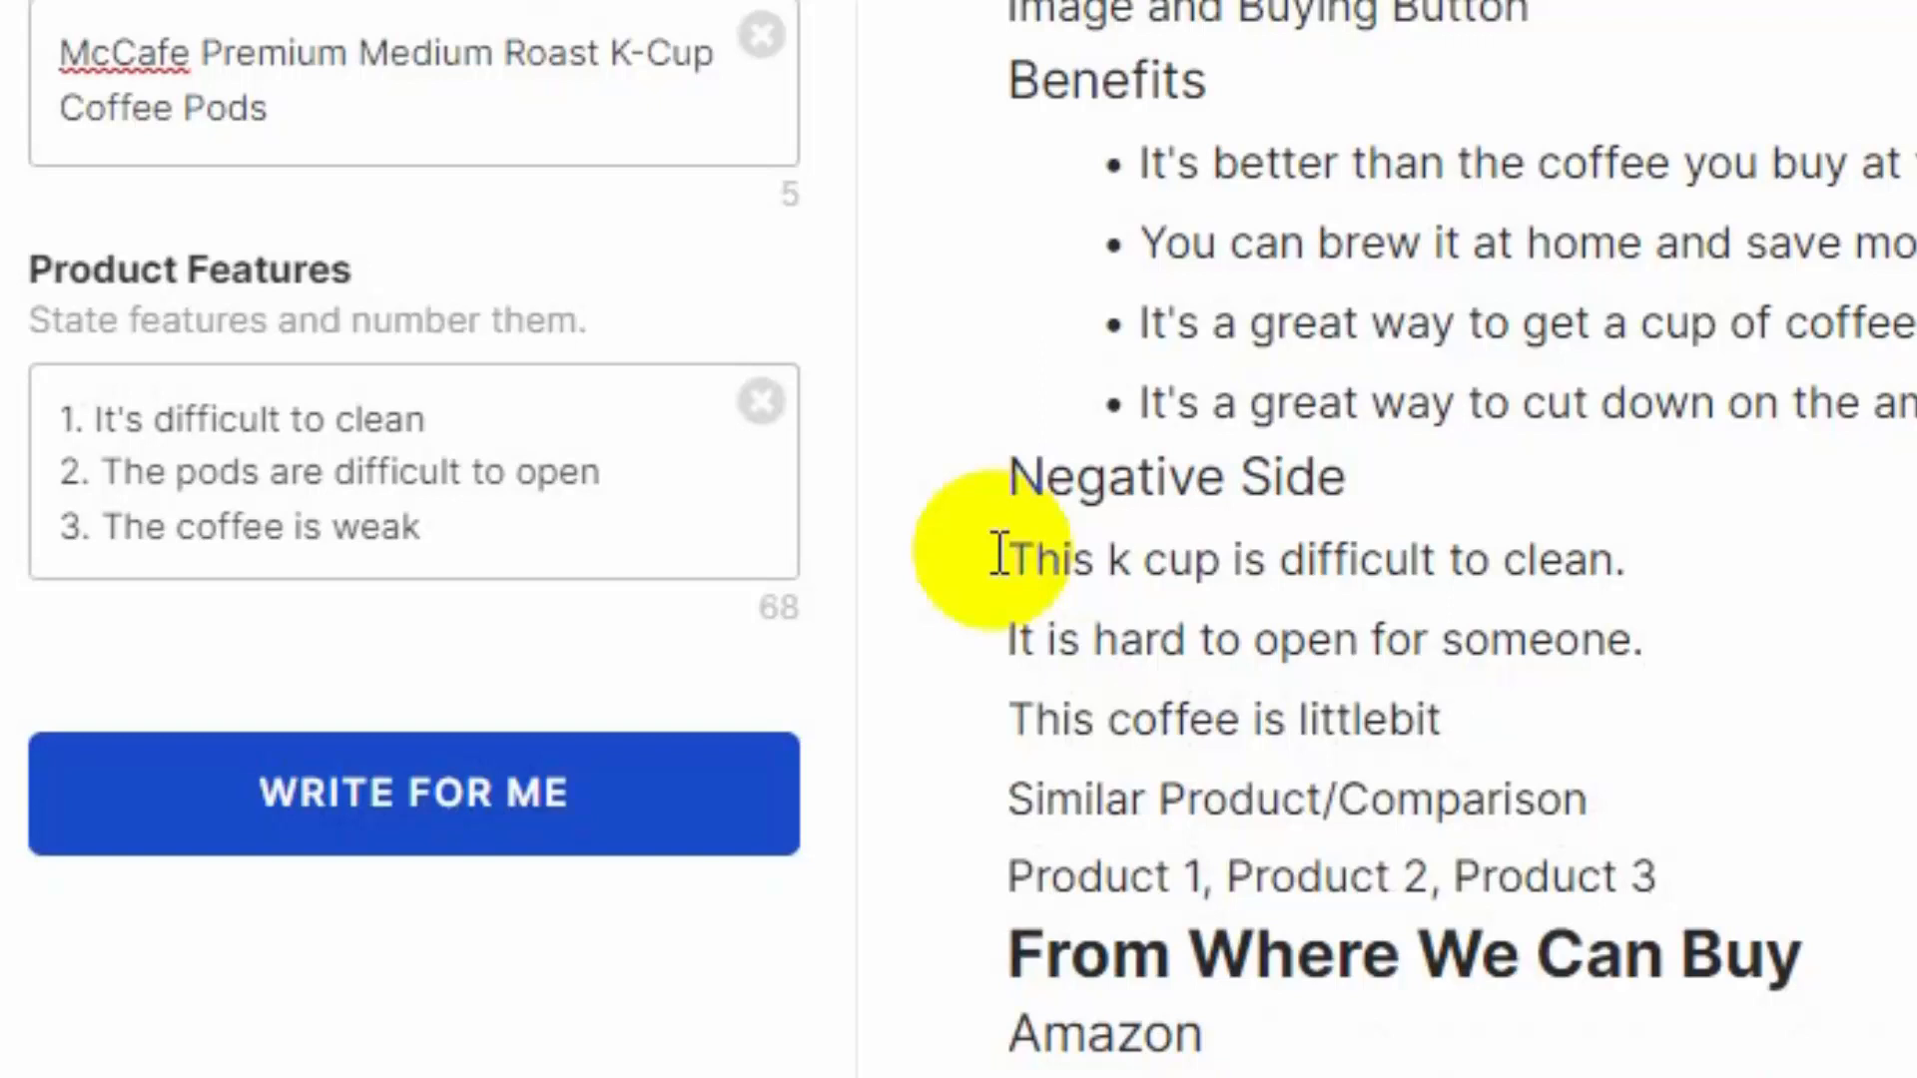
pyautogui.write(' weak.')
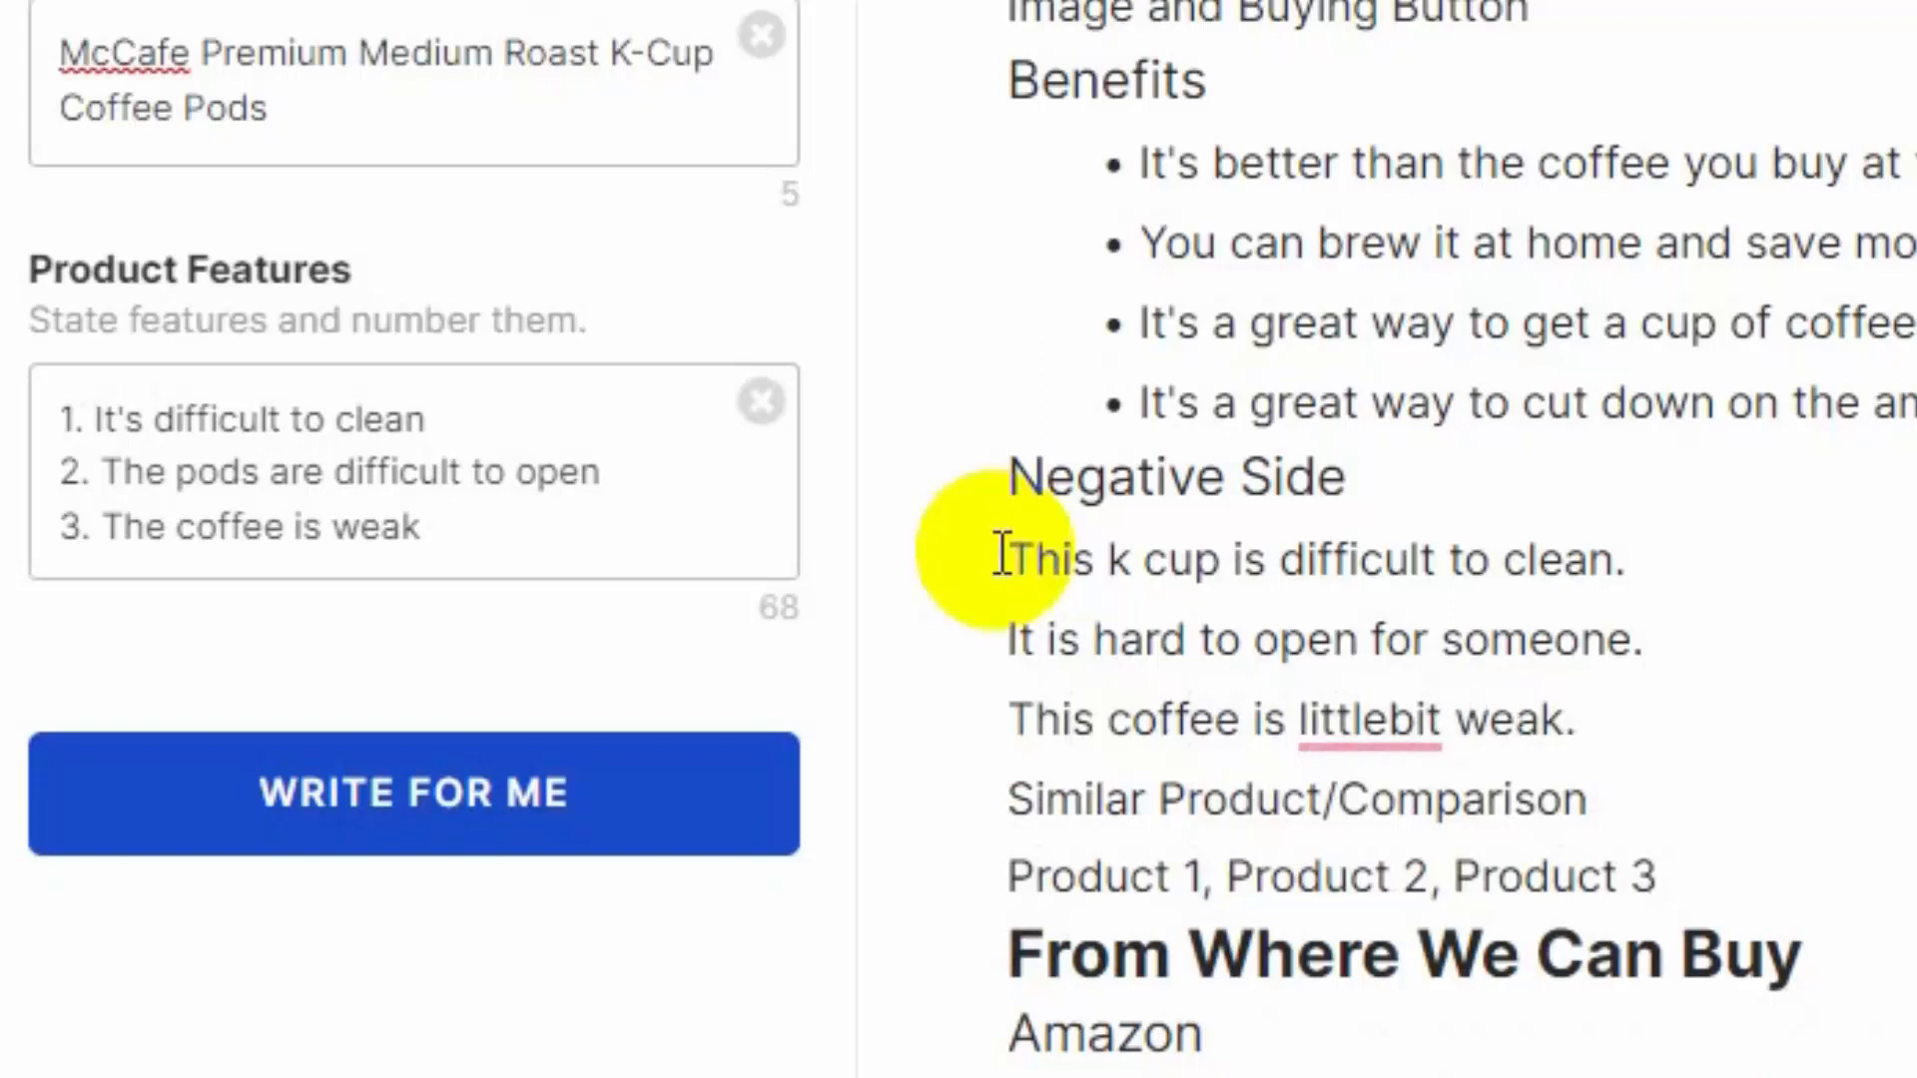
pyautogui.moveTo(1347, 719)
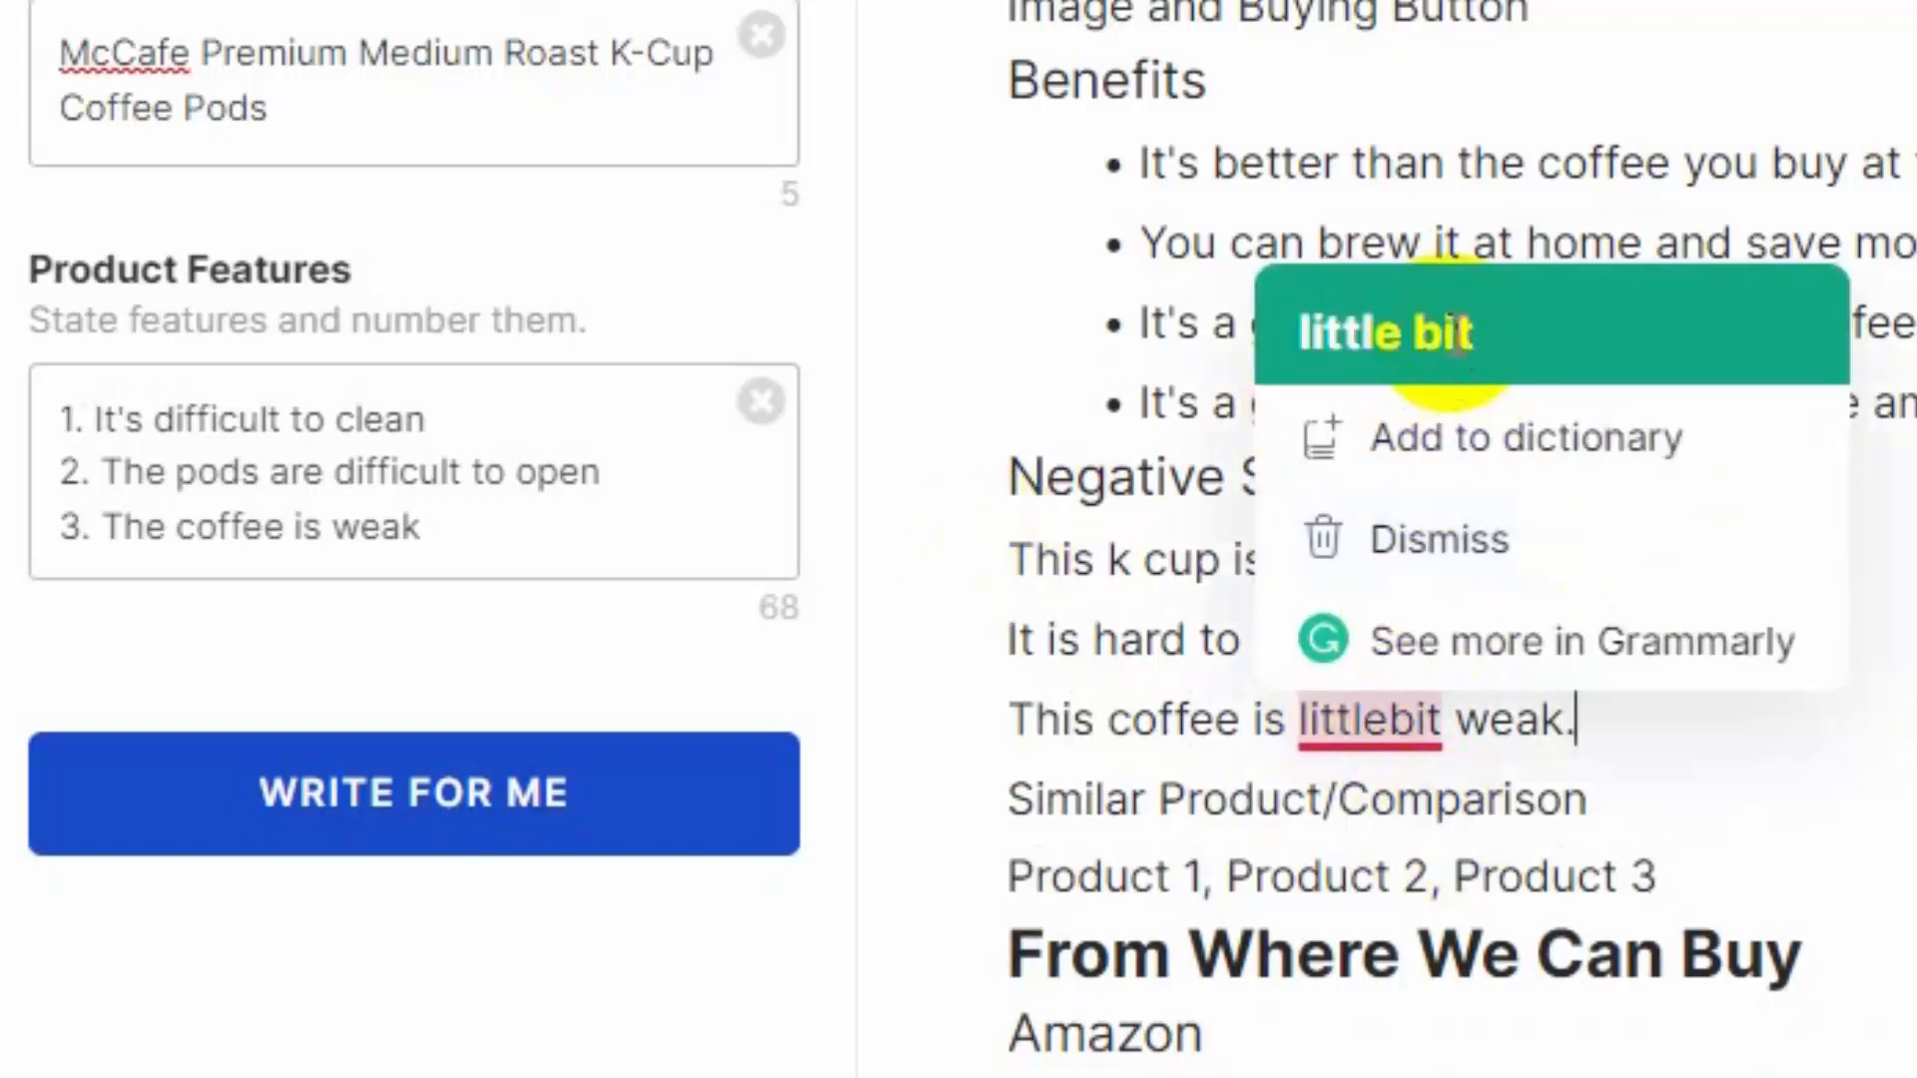
pyautogui.click(1457, 334)
# Format the three Negative Side sentences as a bulleted list.
pyautogui.moveTo(1589, 721); pyautogui.dragTo(1008, 555)
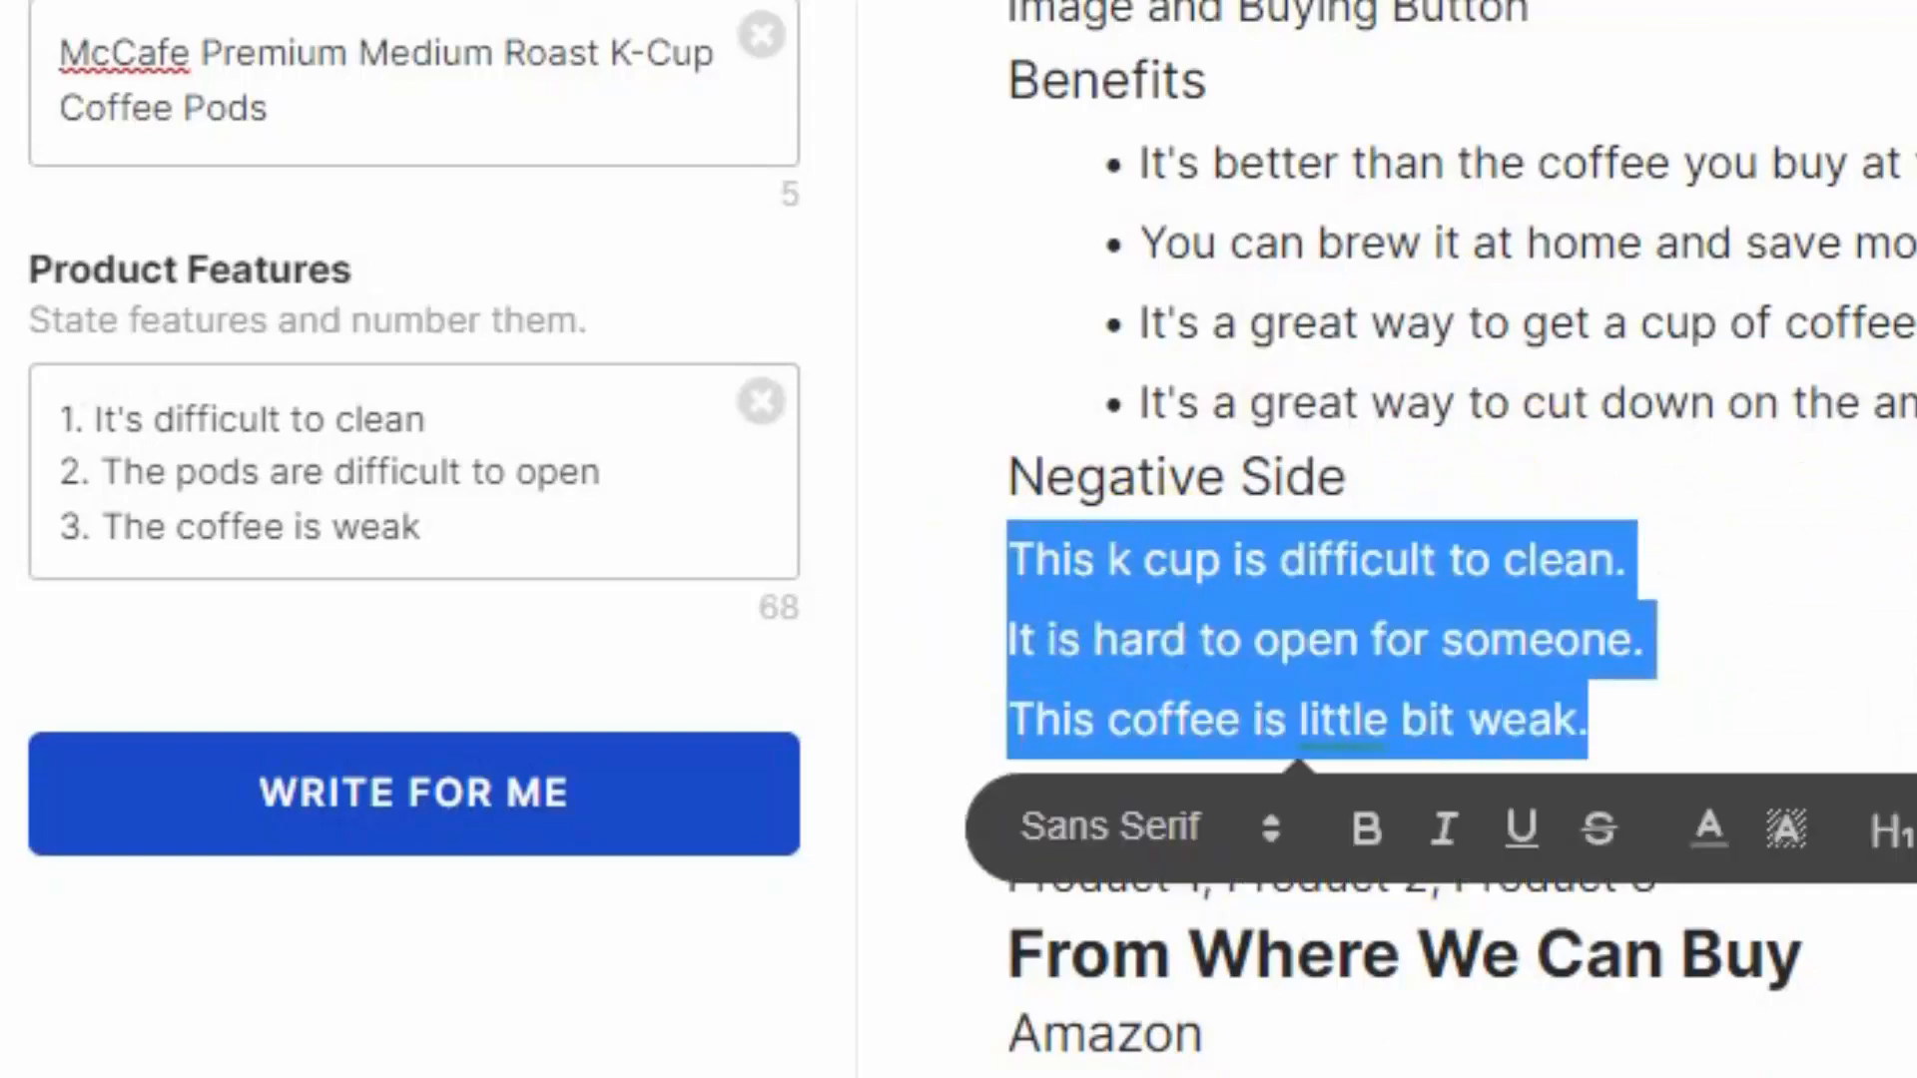
pyautogui.click(1915, 829)
pyautogui.click(1635, 321)
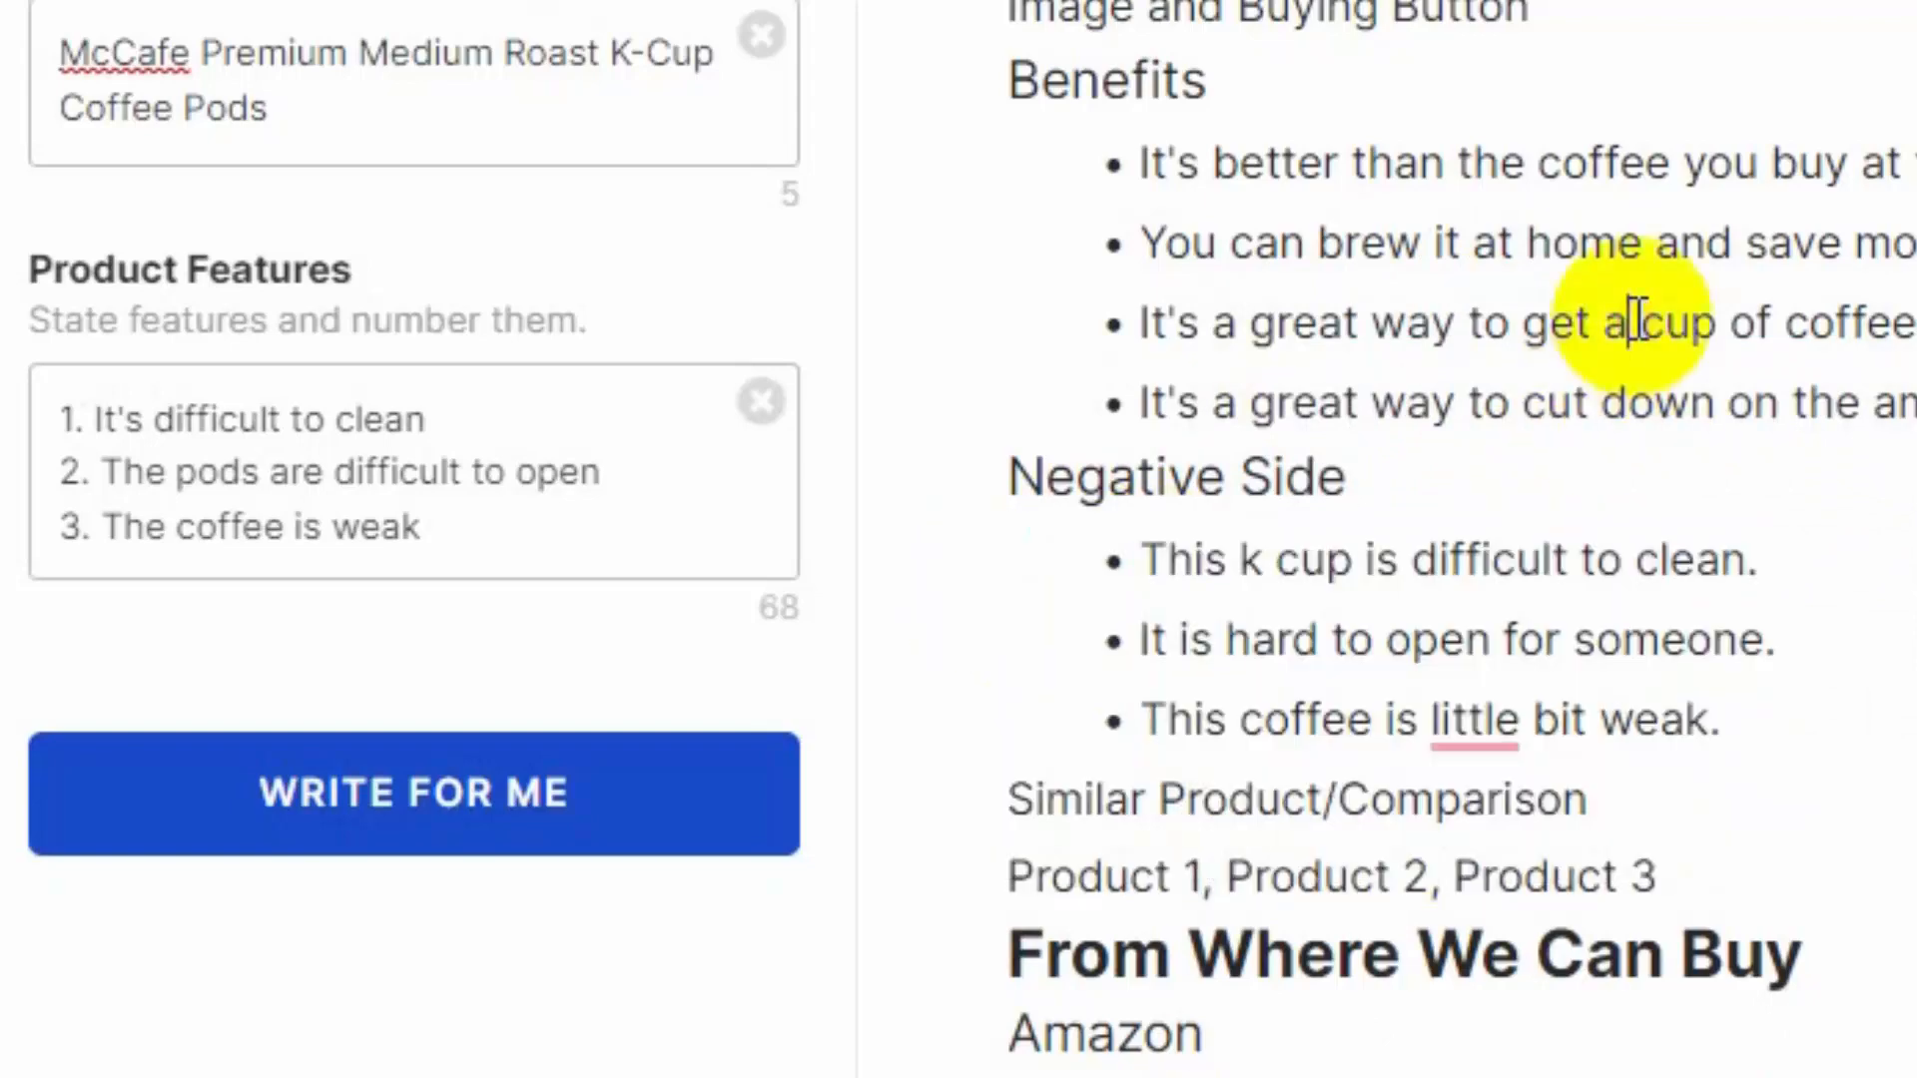
# Browse the McCafe K-Cup page on Amazon for similar products to fill the Similar Product/Comparison section.
pyautogui.scroll(-5, 1635, 329)
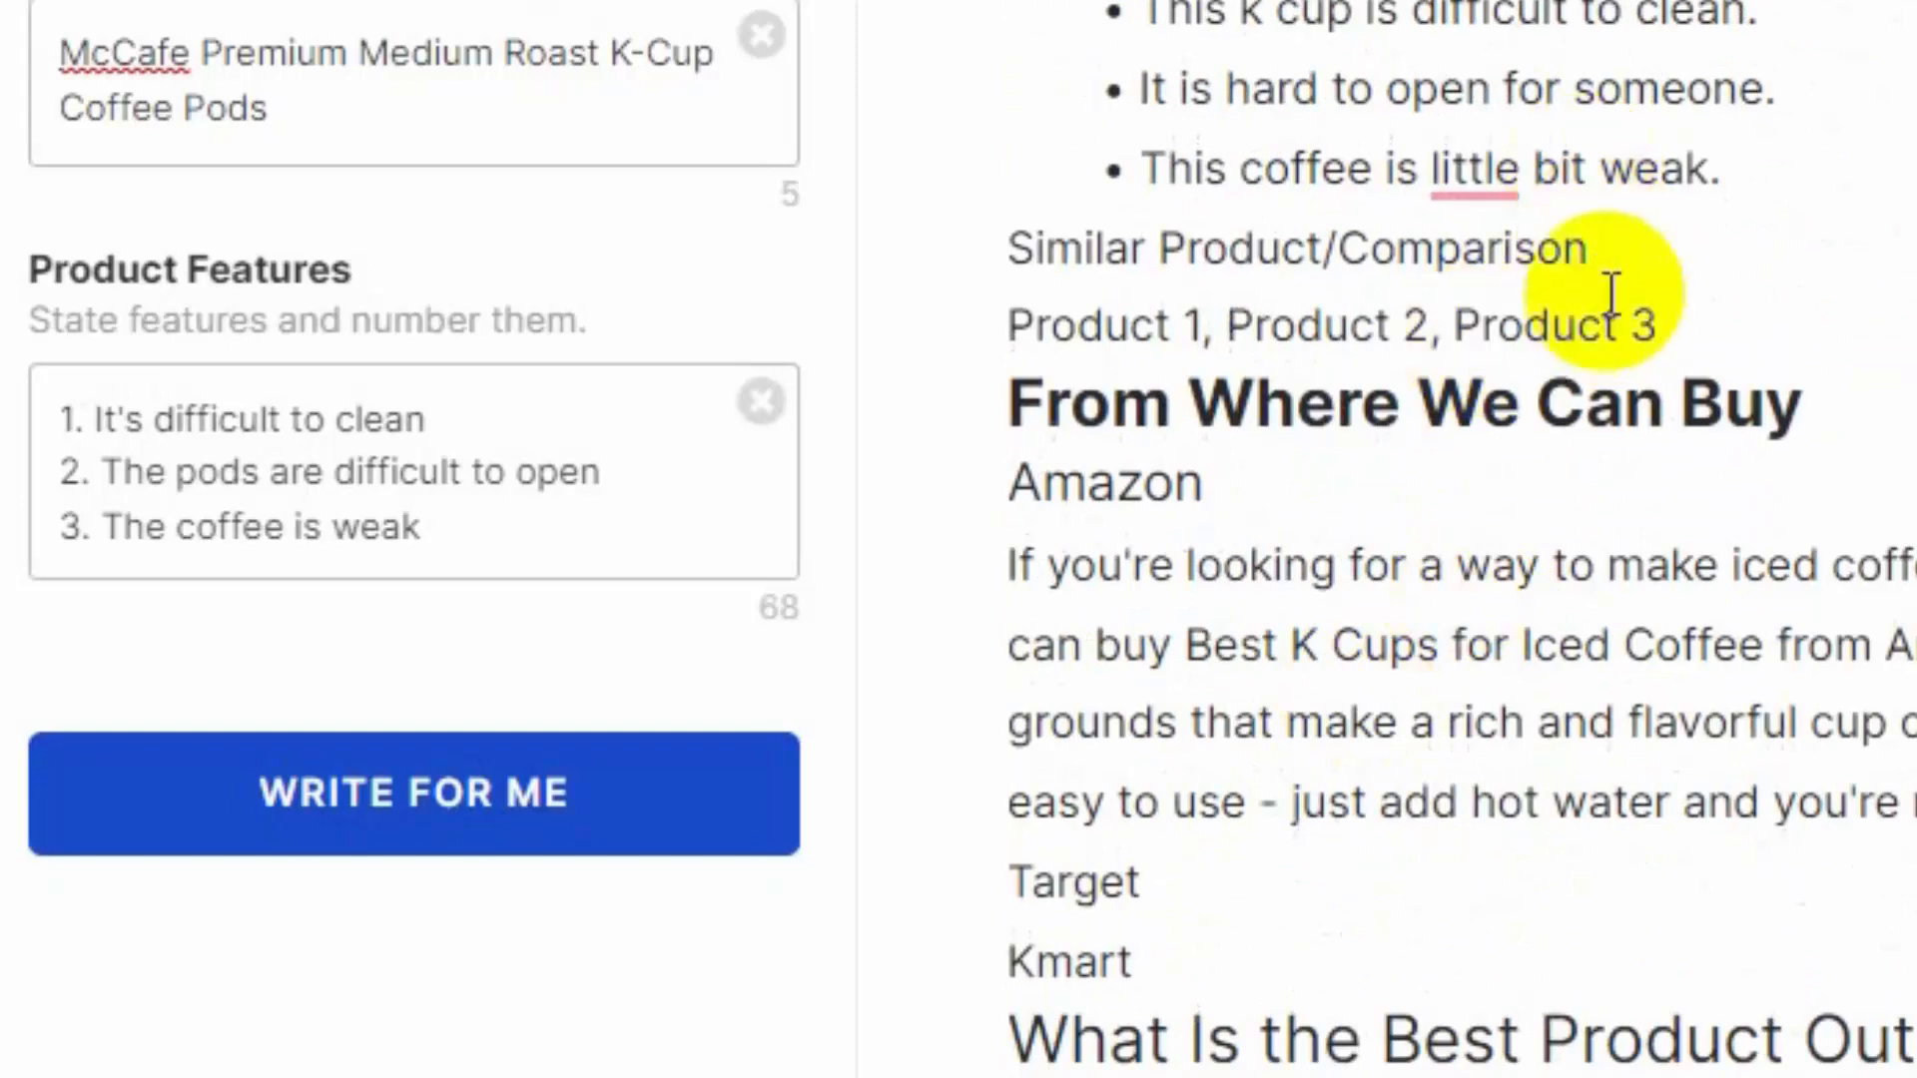
pyautogui.moveTo(1680, 318); pyautogui.dragTo(1007, 325)
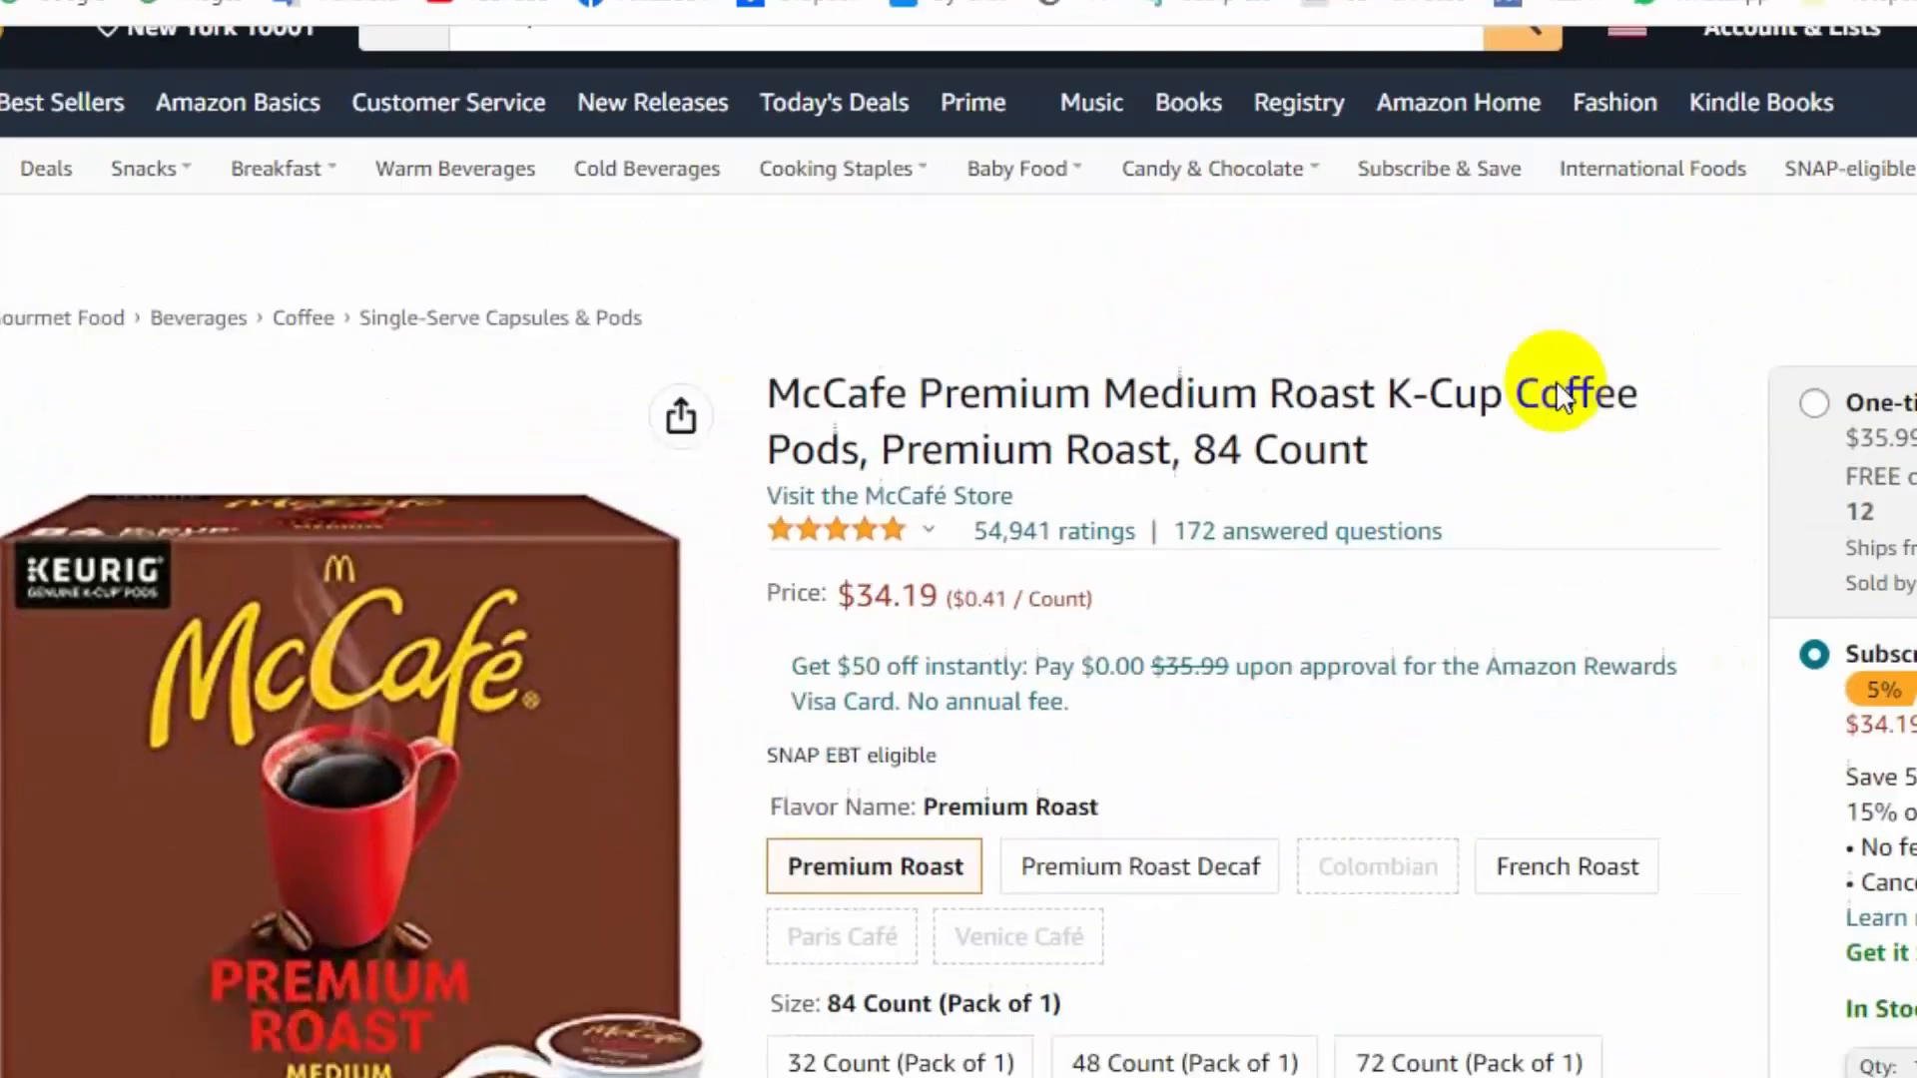
pyautogui.scroll(-15, 1562, 395)
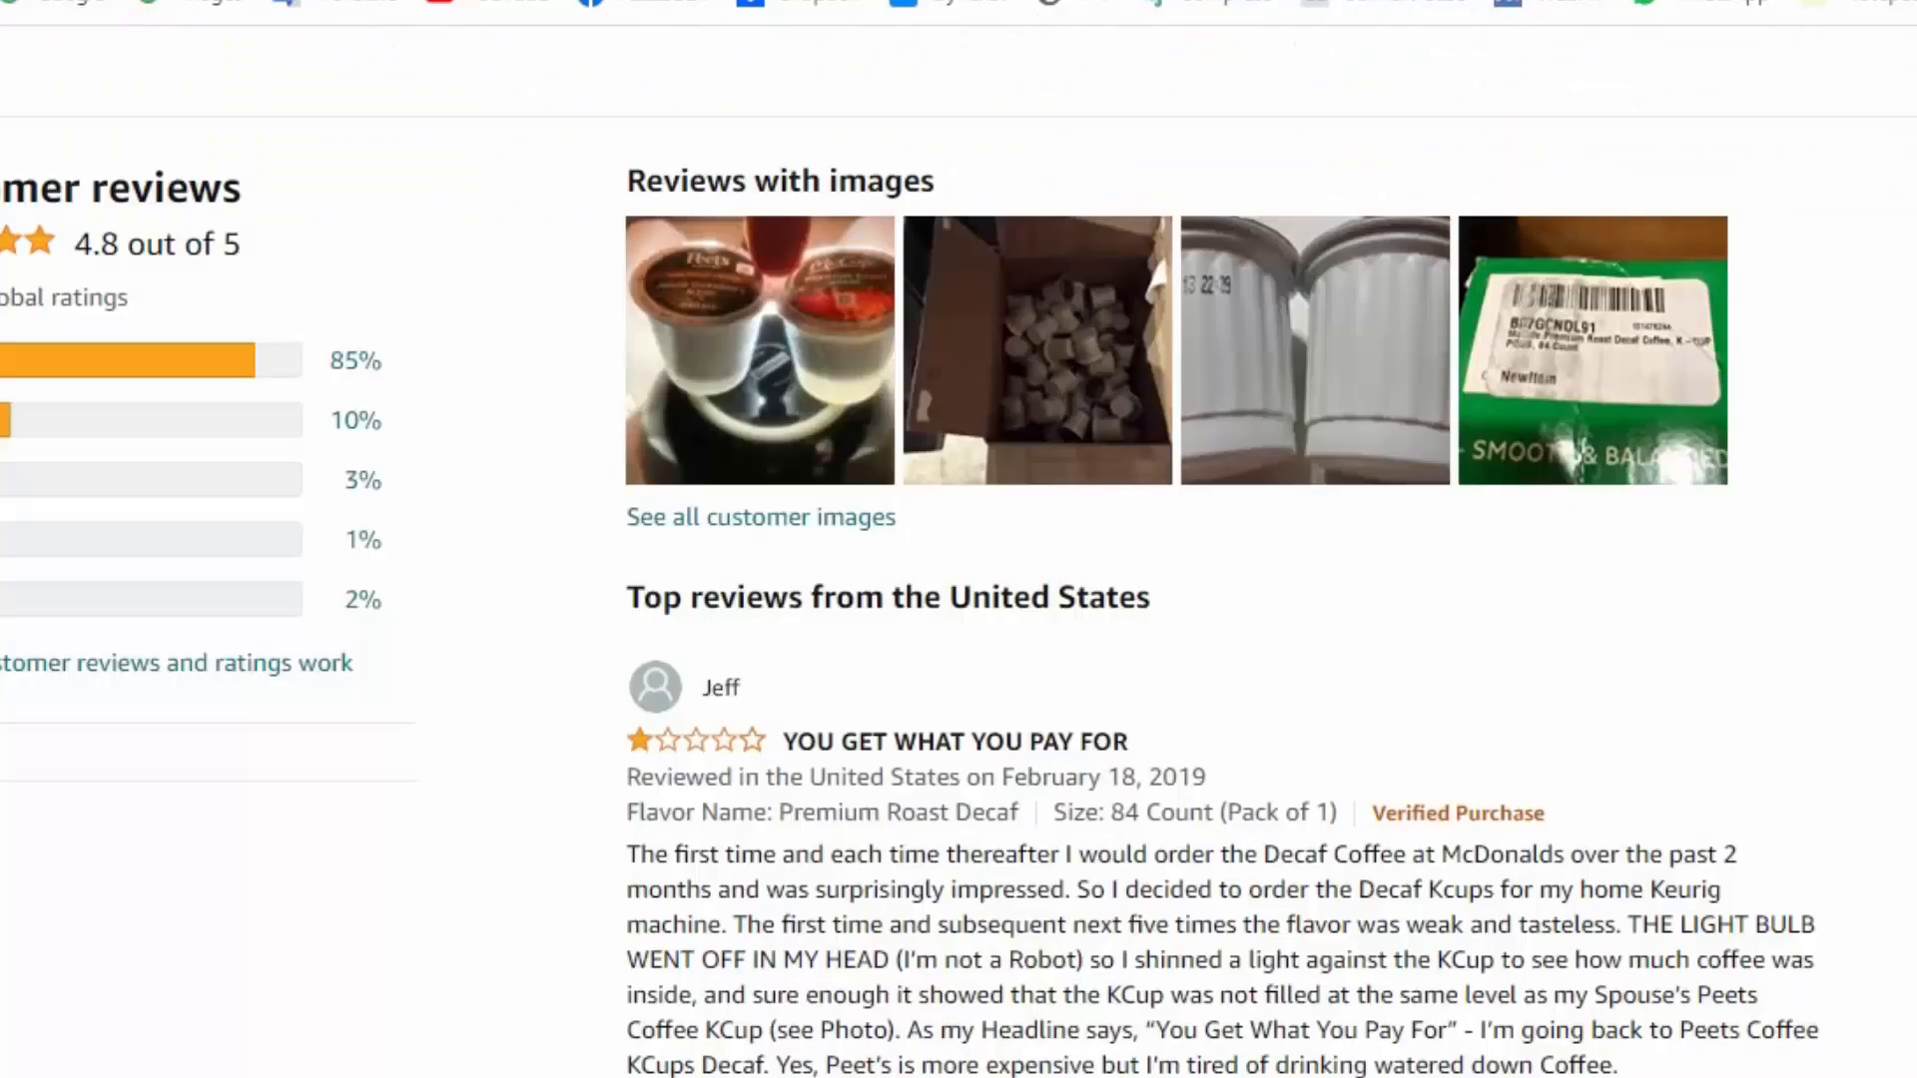
pyautogui.scroll(10, 958, 539)
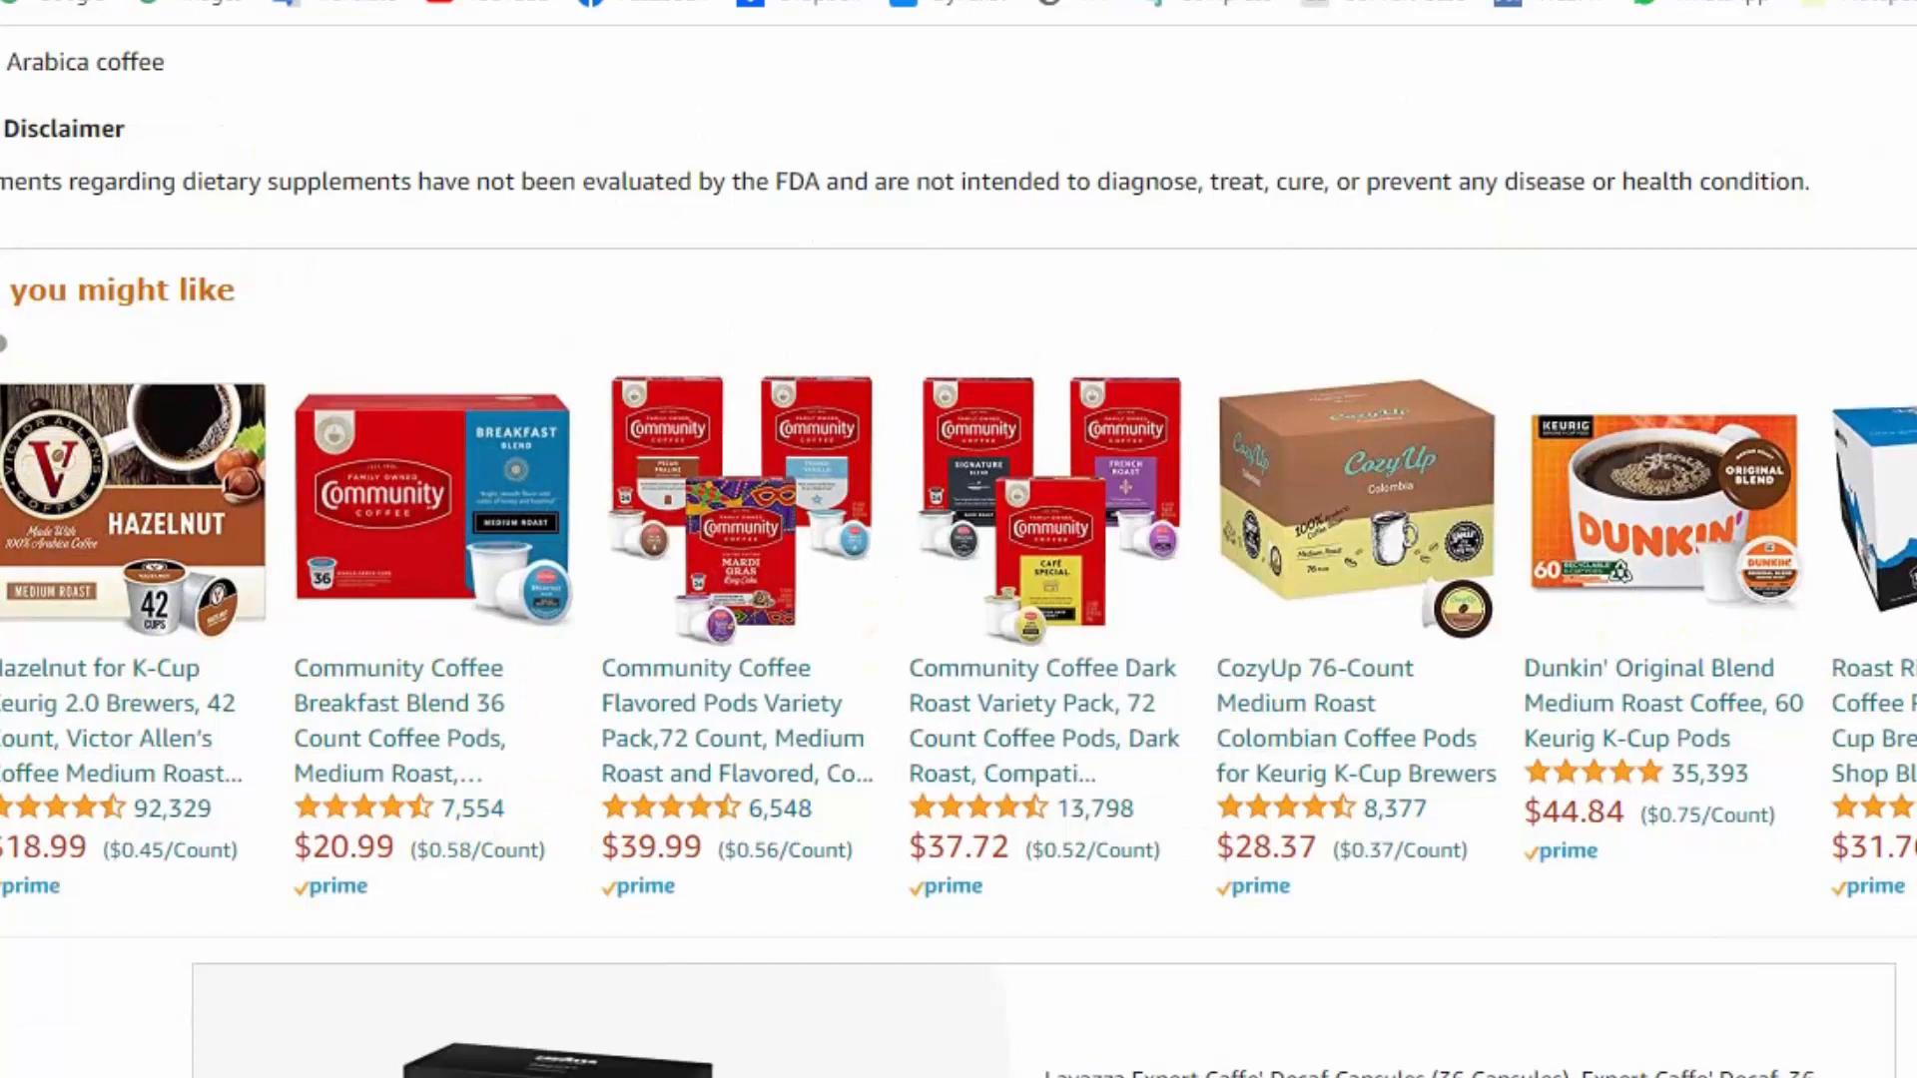
pyautogui.scroll(-7, 958, 539)
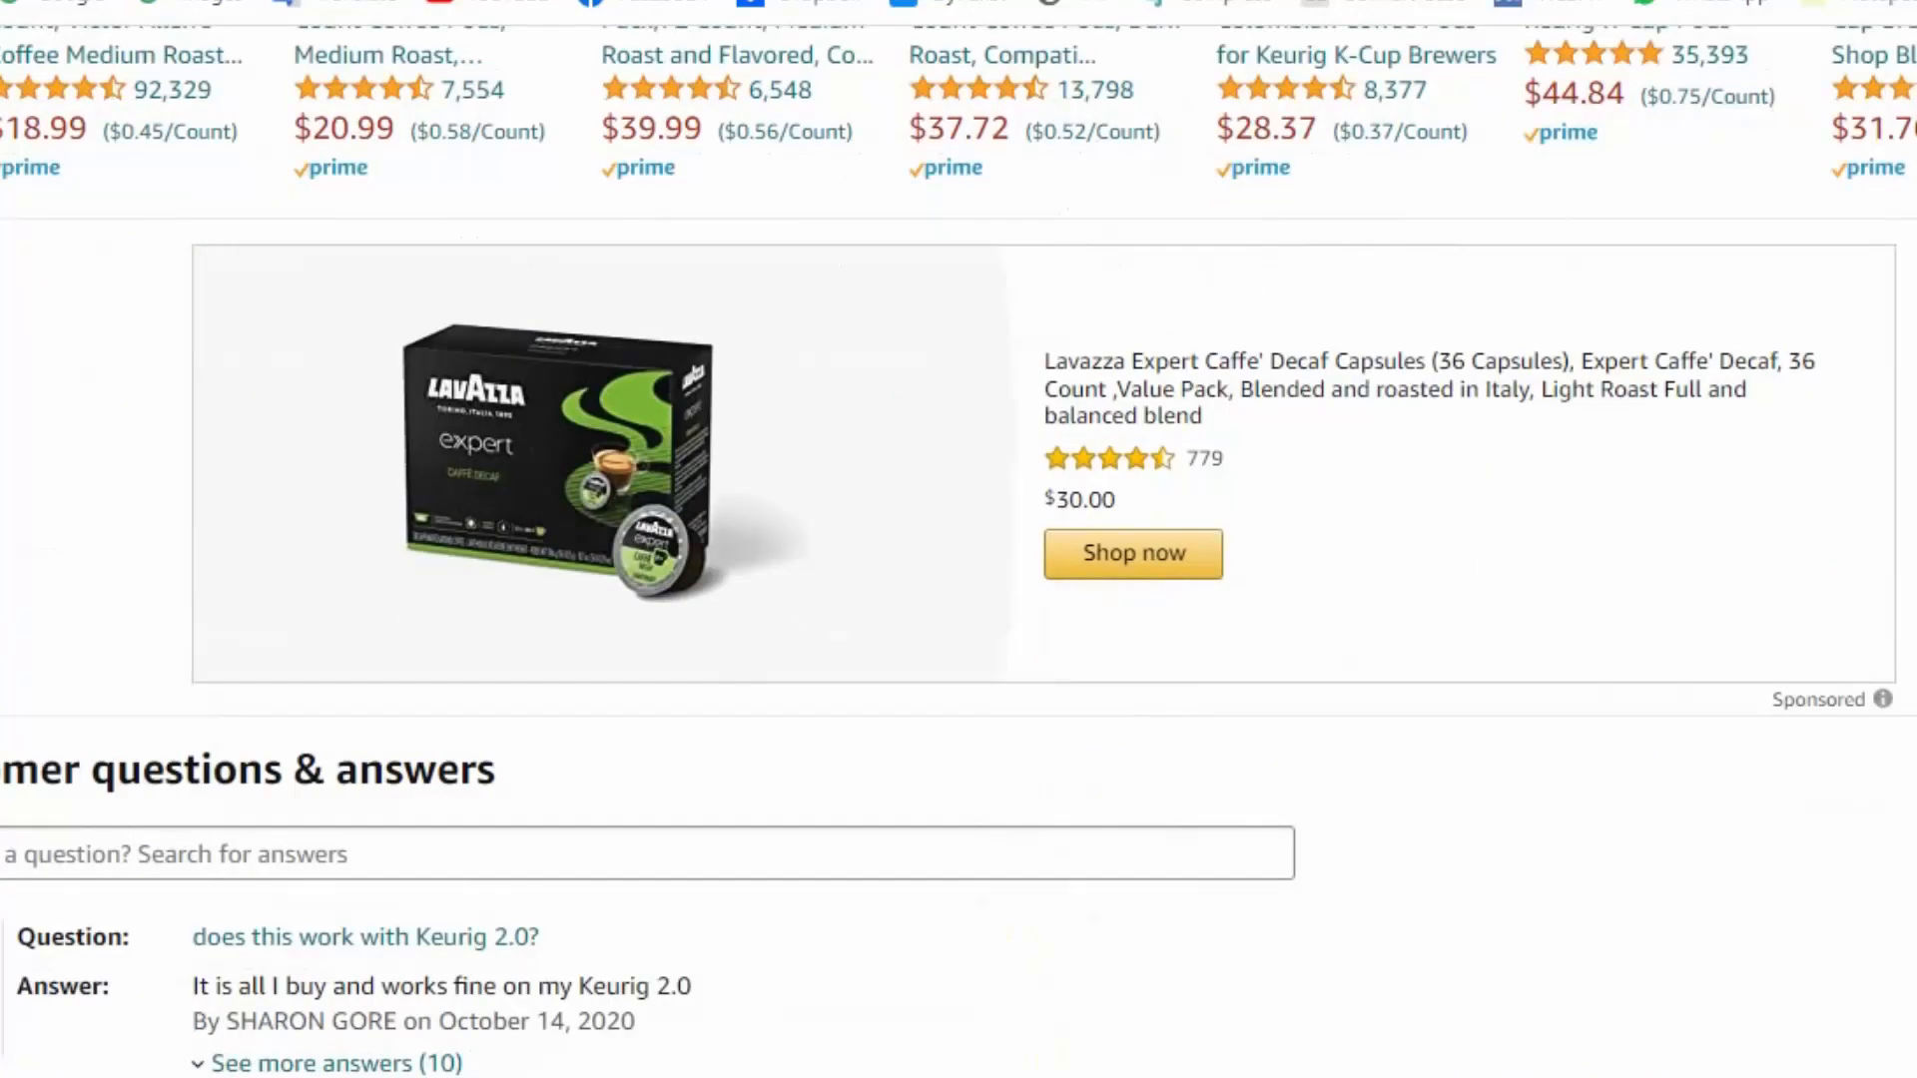
pyautogui.scroll(-20, 958, 539)
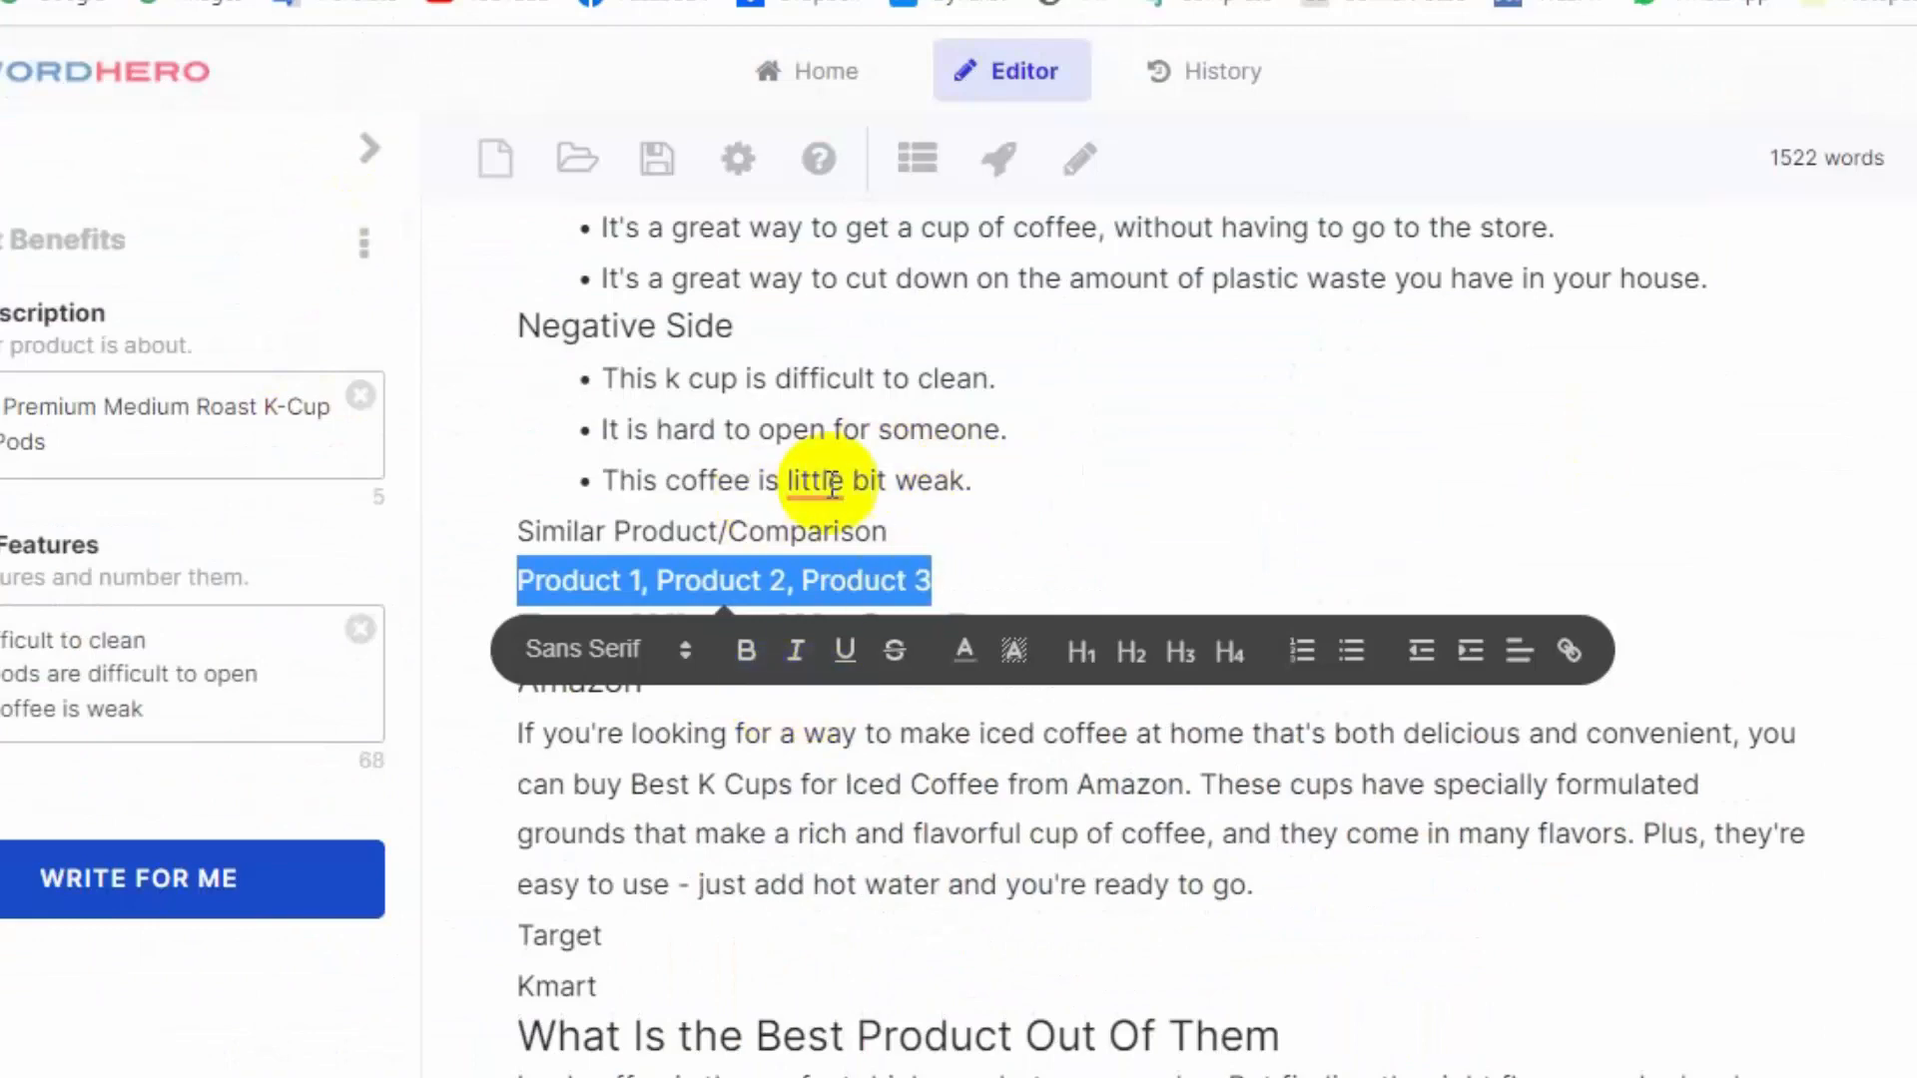
# Accept Grammarly's corrections to "little" in the last Negative Side bullet and "shop," in the first Benefits bullet.
pyautogui.moveTo(833, 487)
pyautogui.click(840, 561)
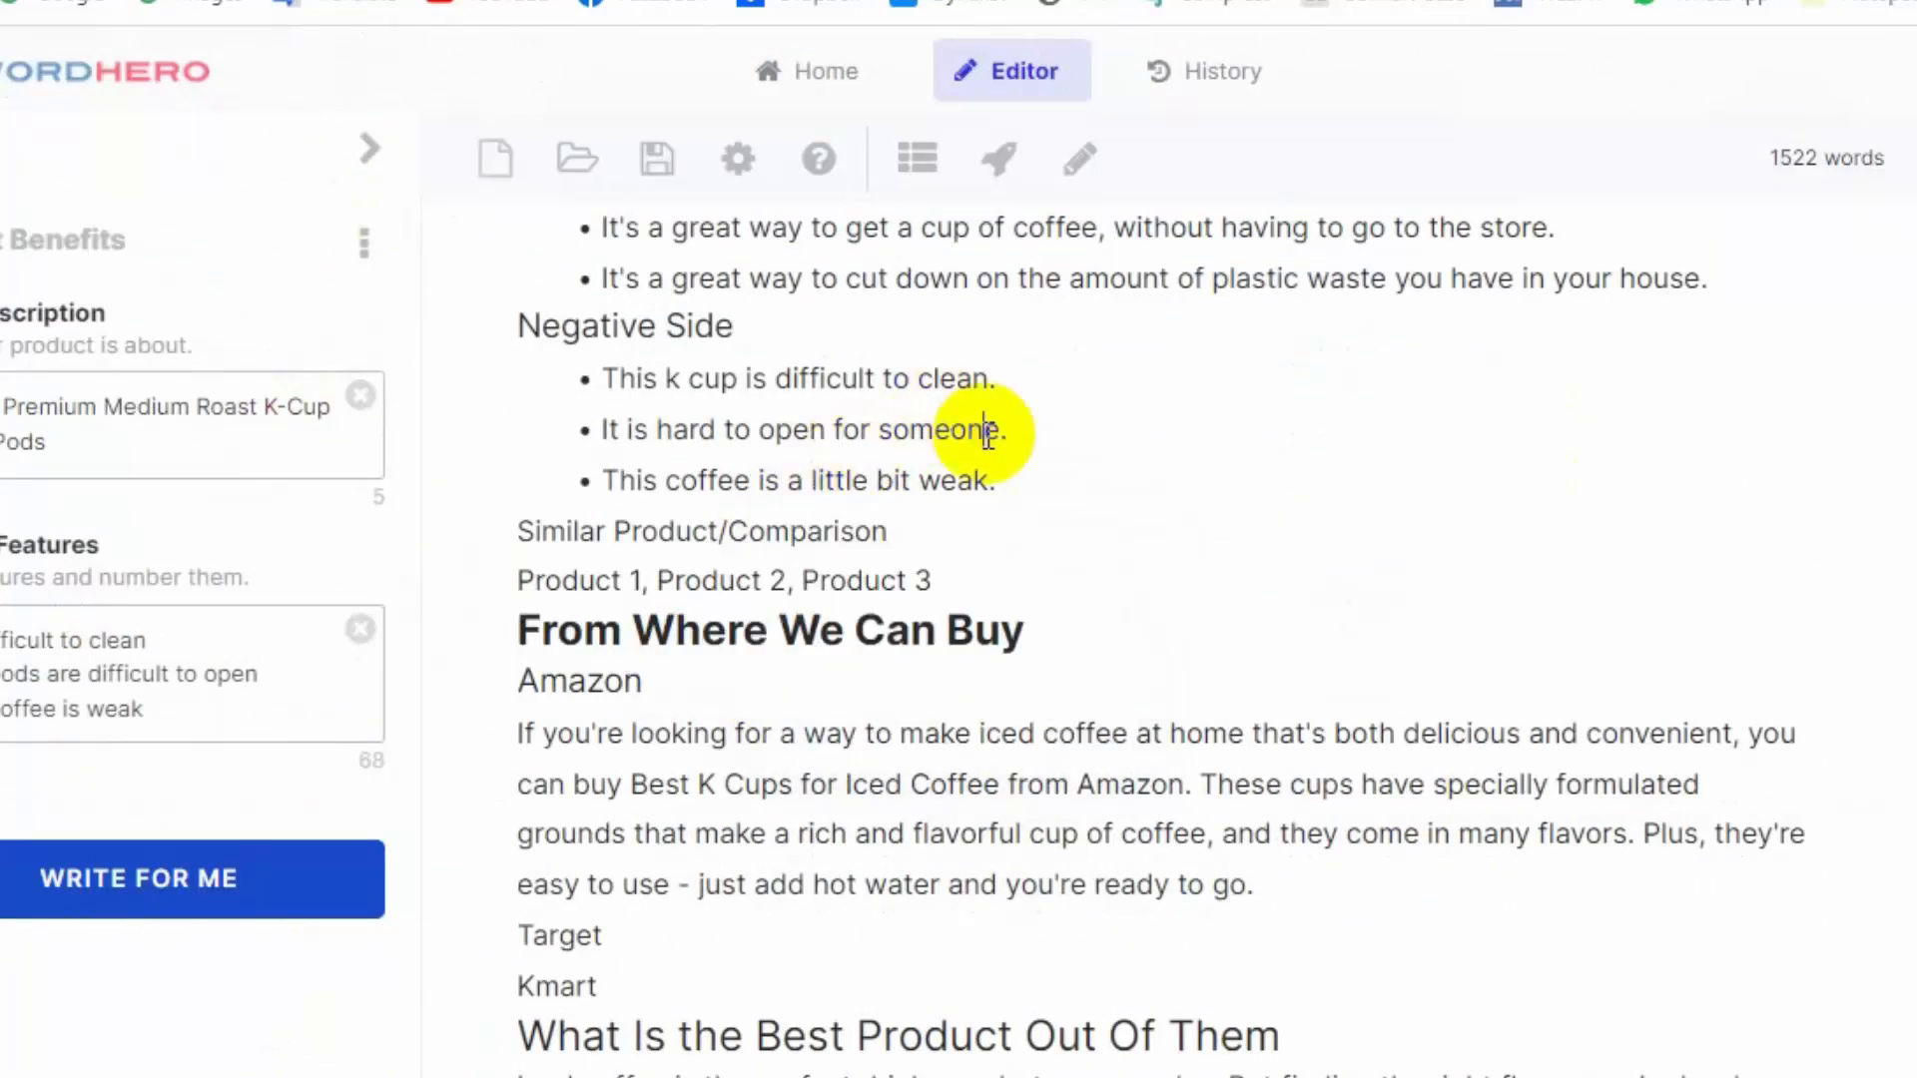
pyautogui.scroll(-5, 986, 432)
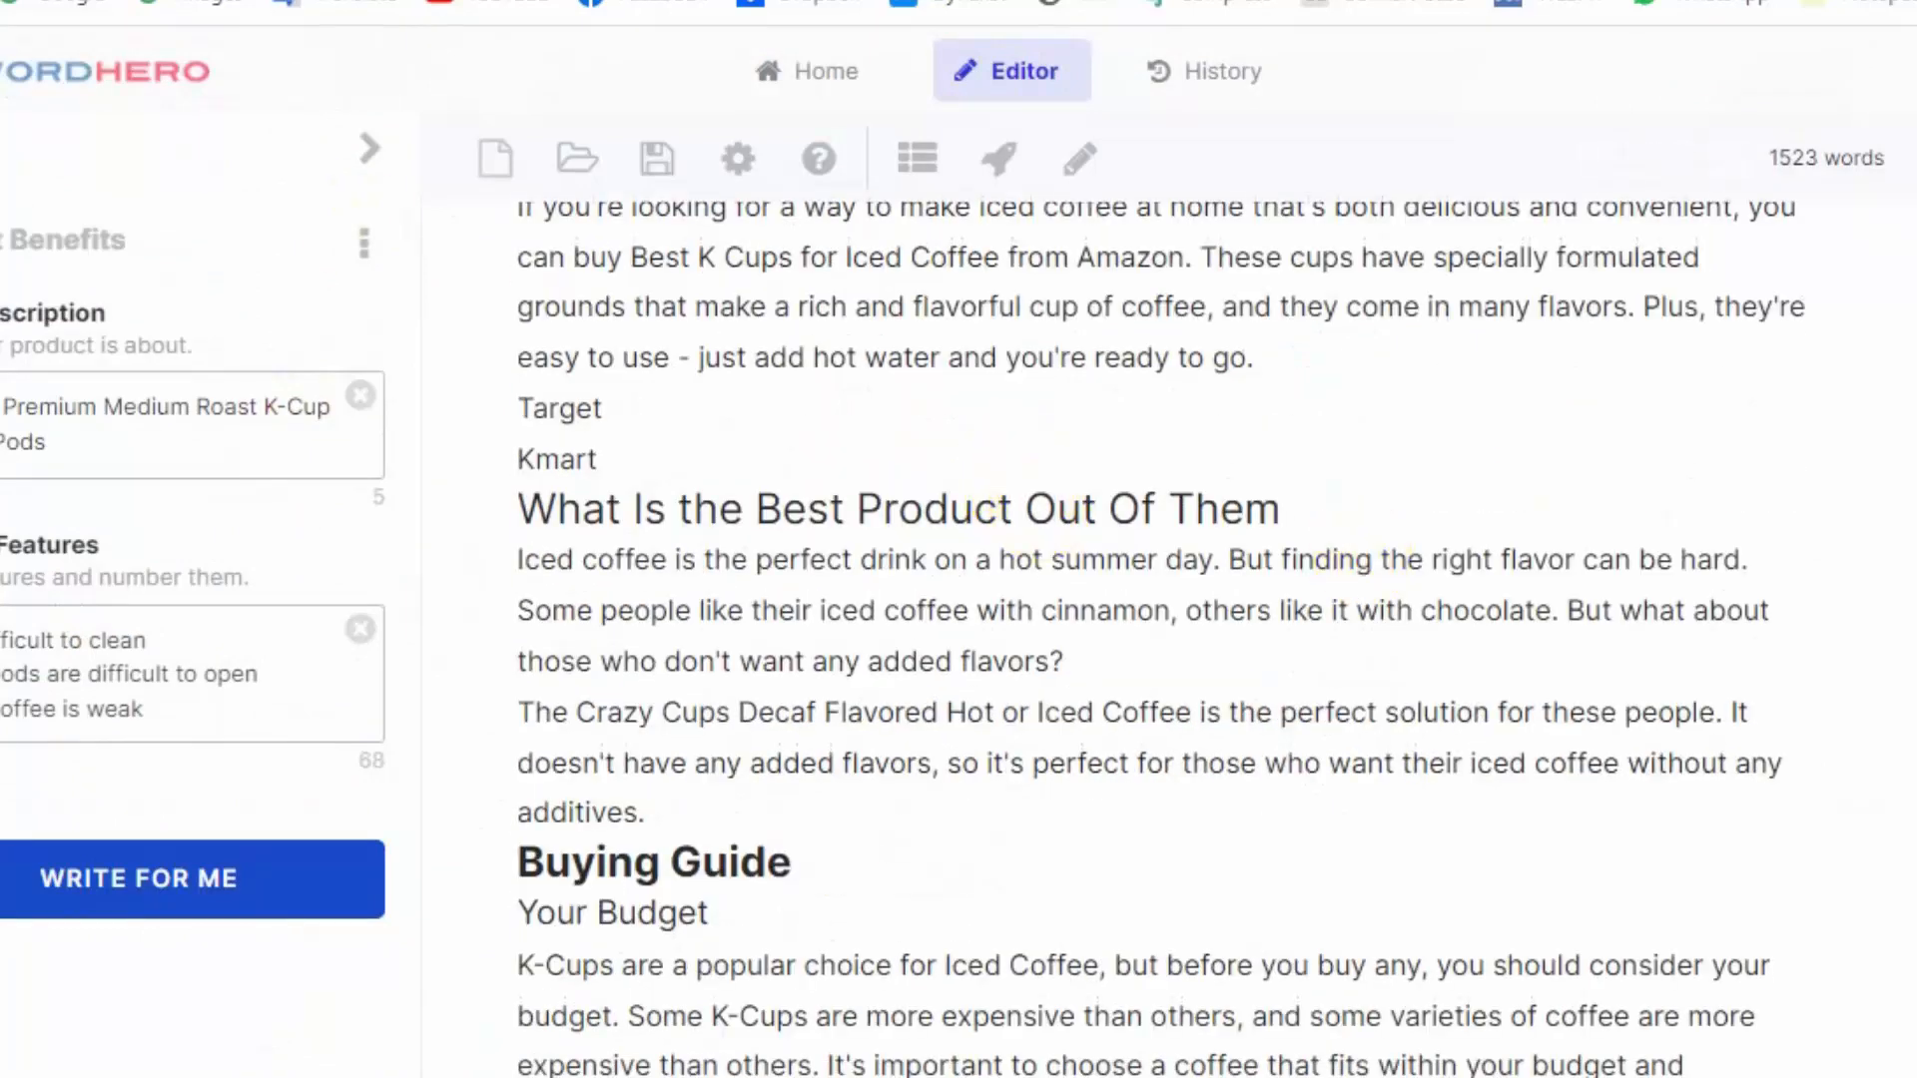
pyautogui.scroll(5, 1158, 639)
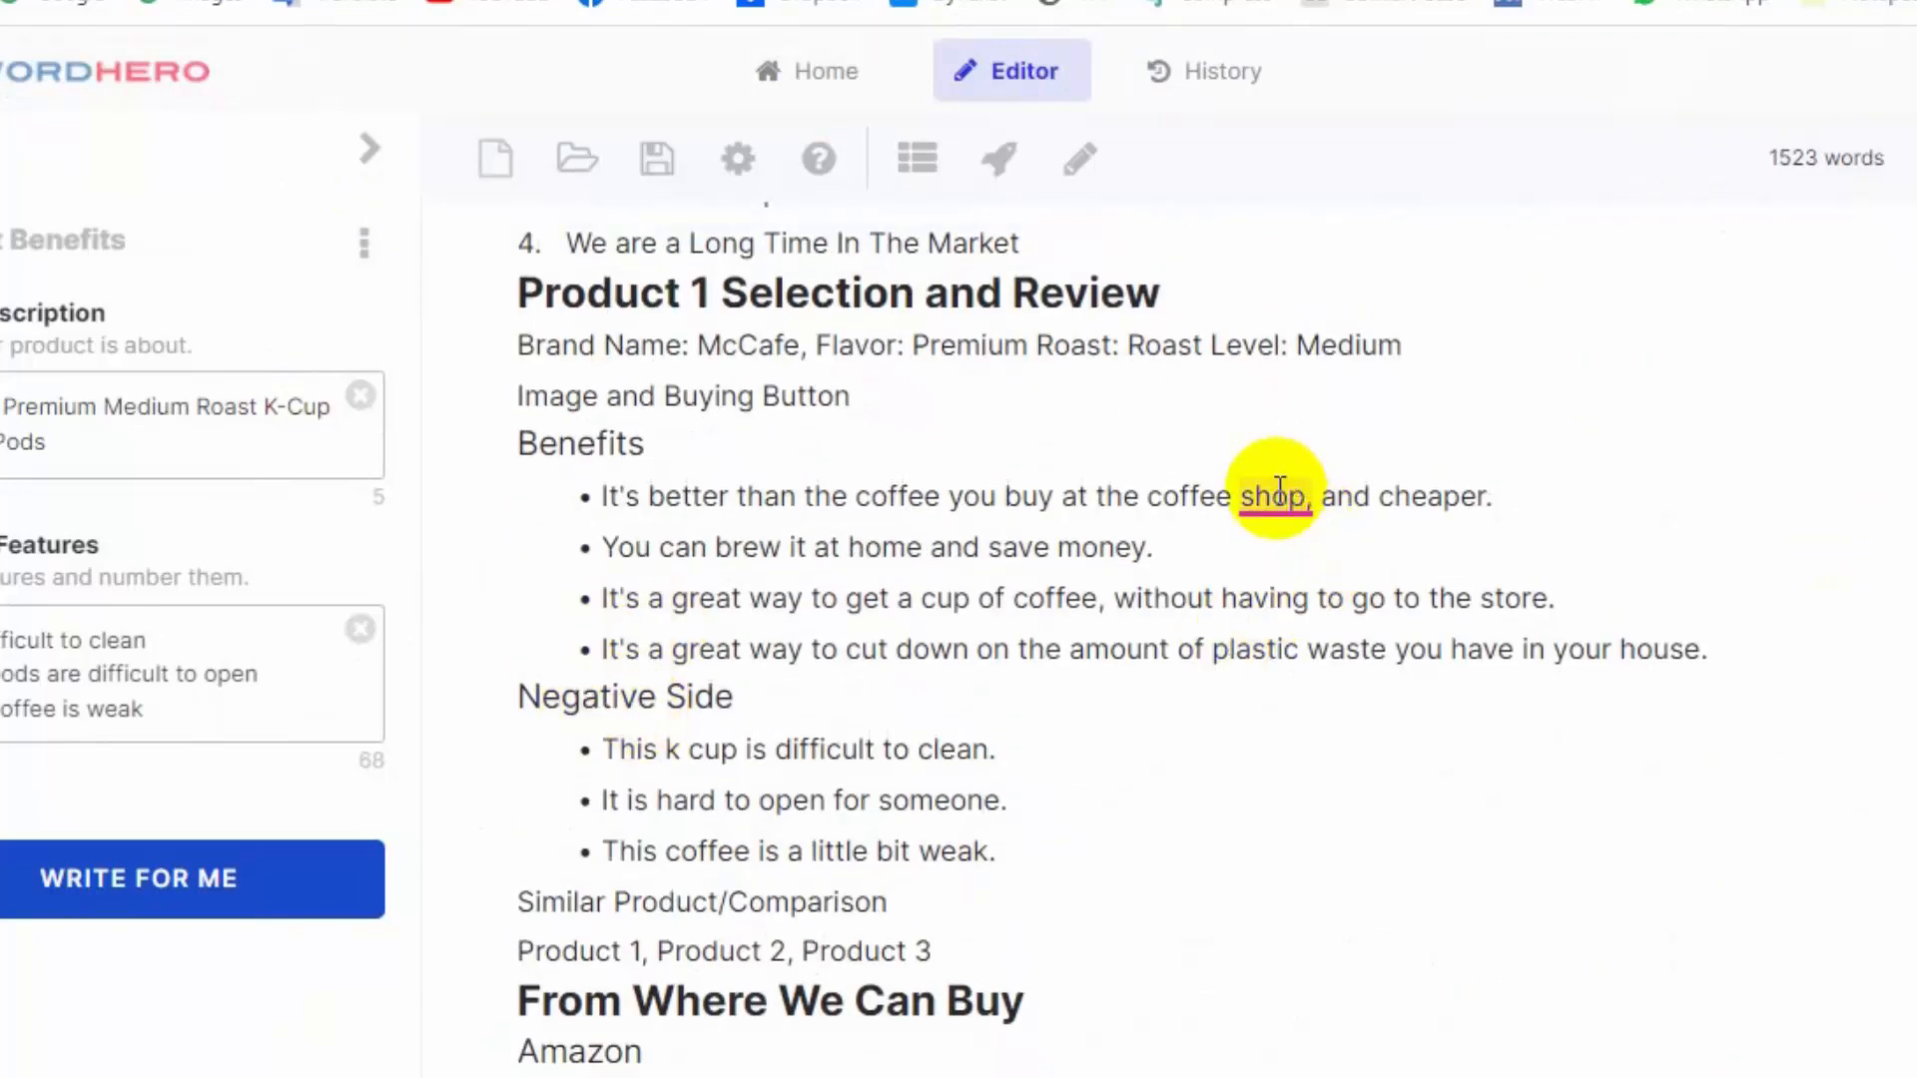
pyautogui.moveTo(1279, 499)
pyautogui.click(1303, 593)
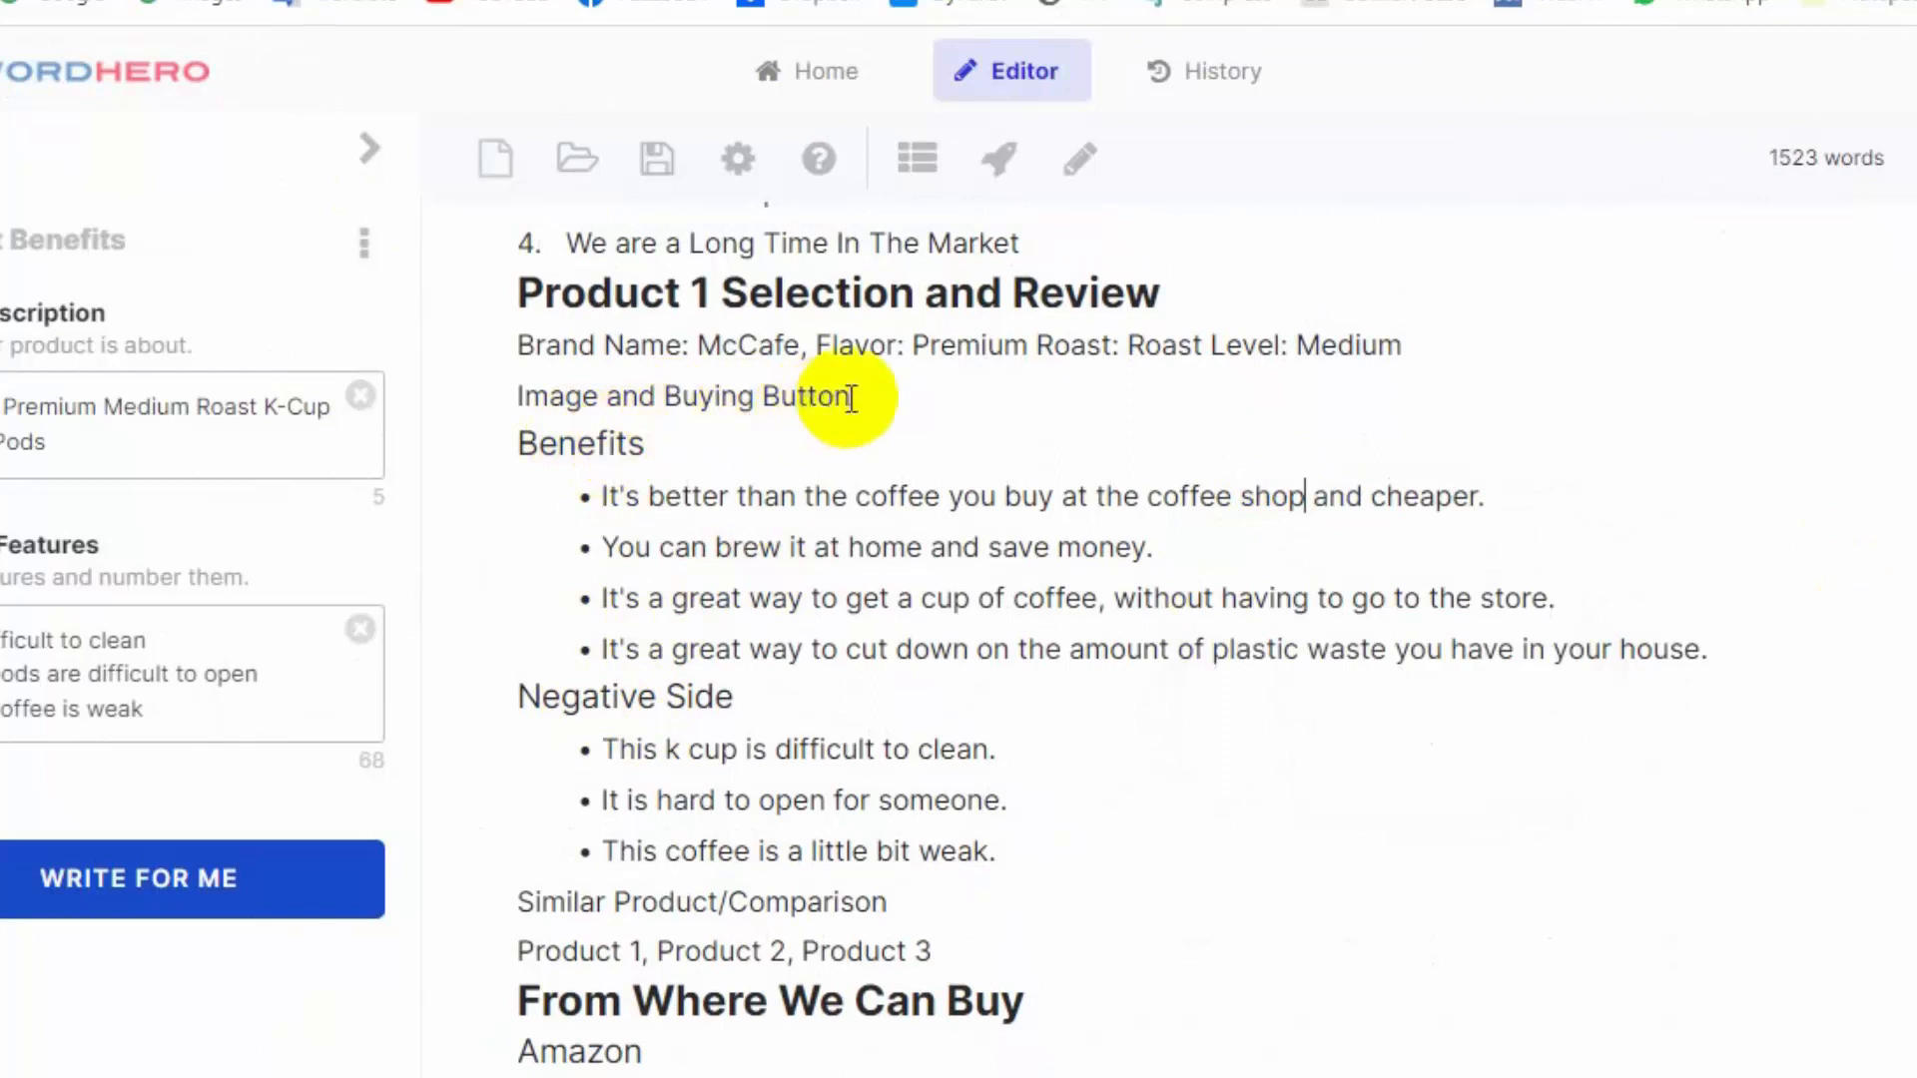
# Look through the article from the Product 1 review to the Buying Guide and back up to the title.
pyautogui.tripleClick(485, 398)
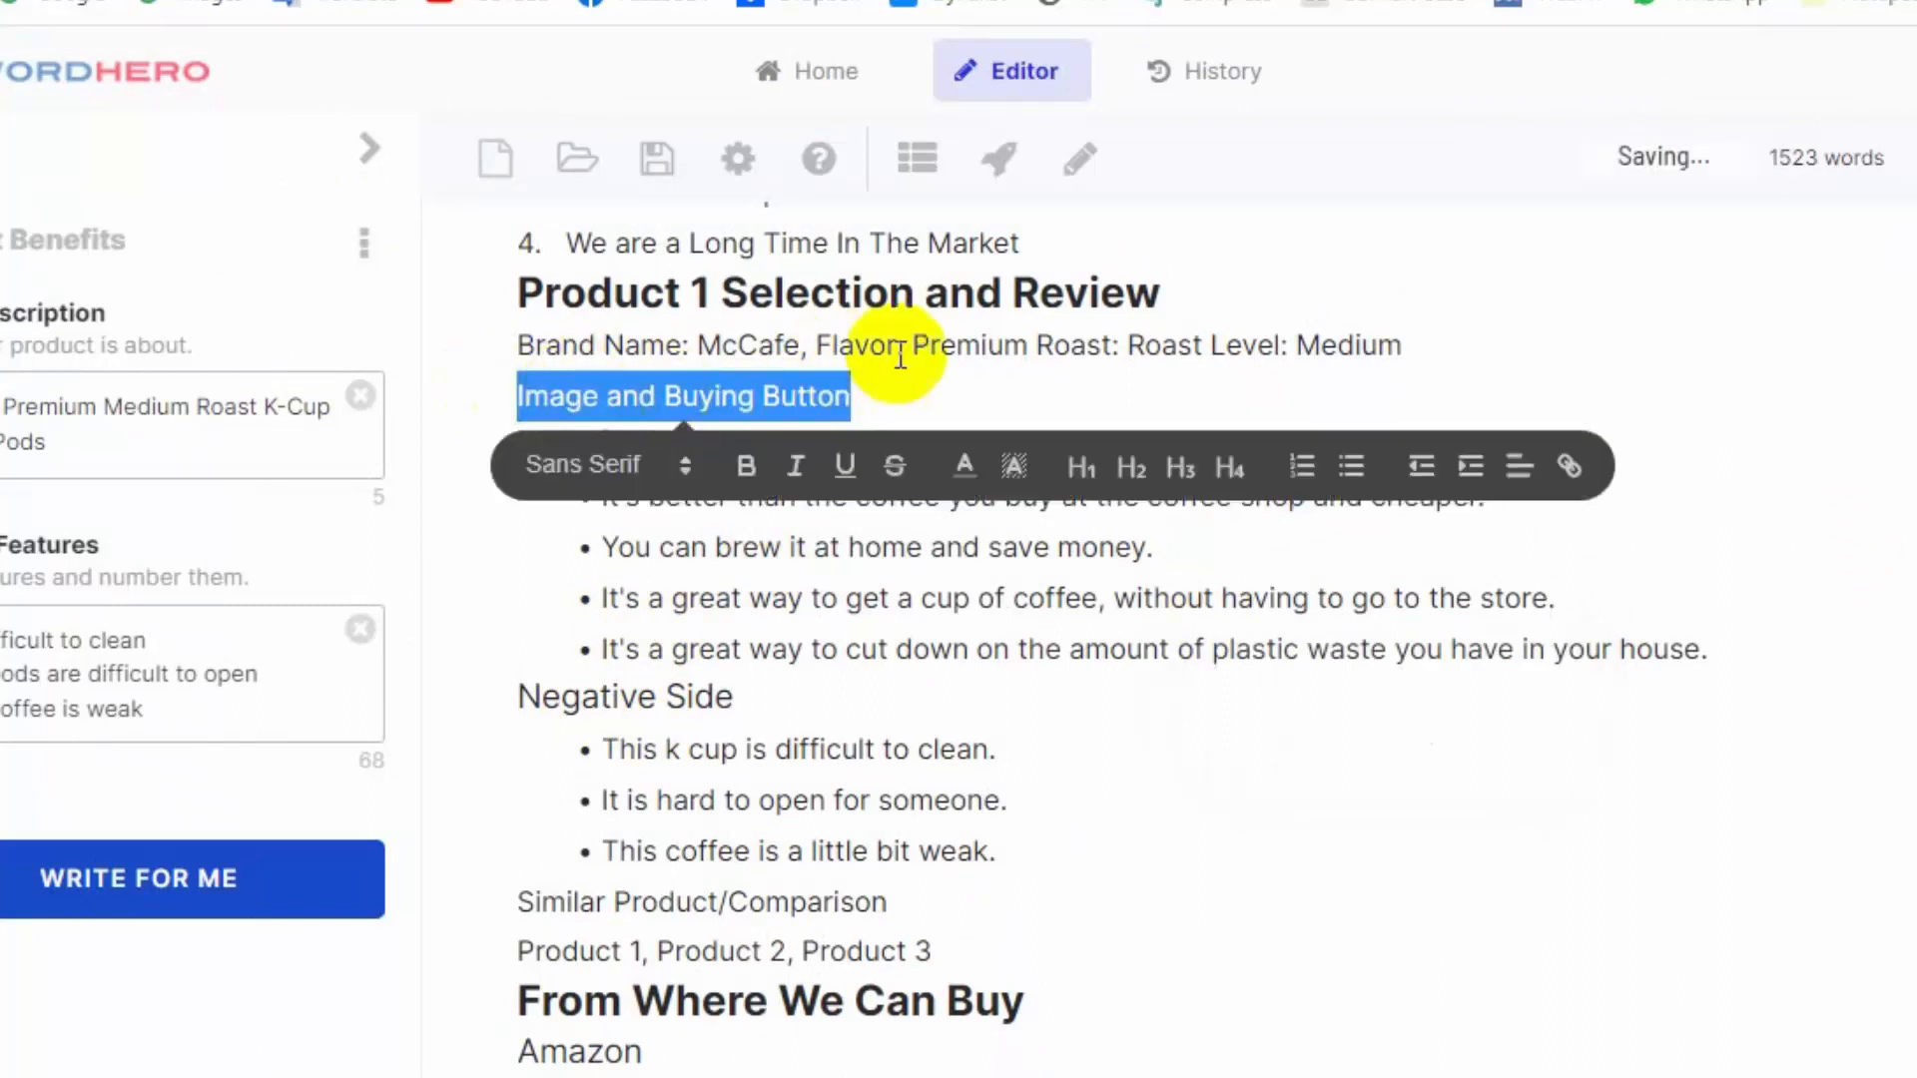
pyautogui.click(771, 600)
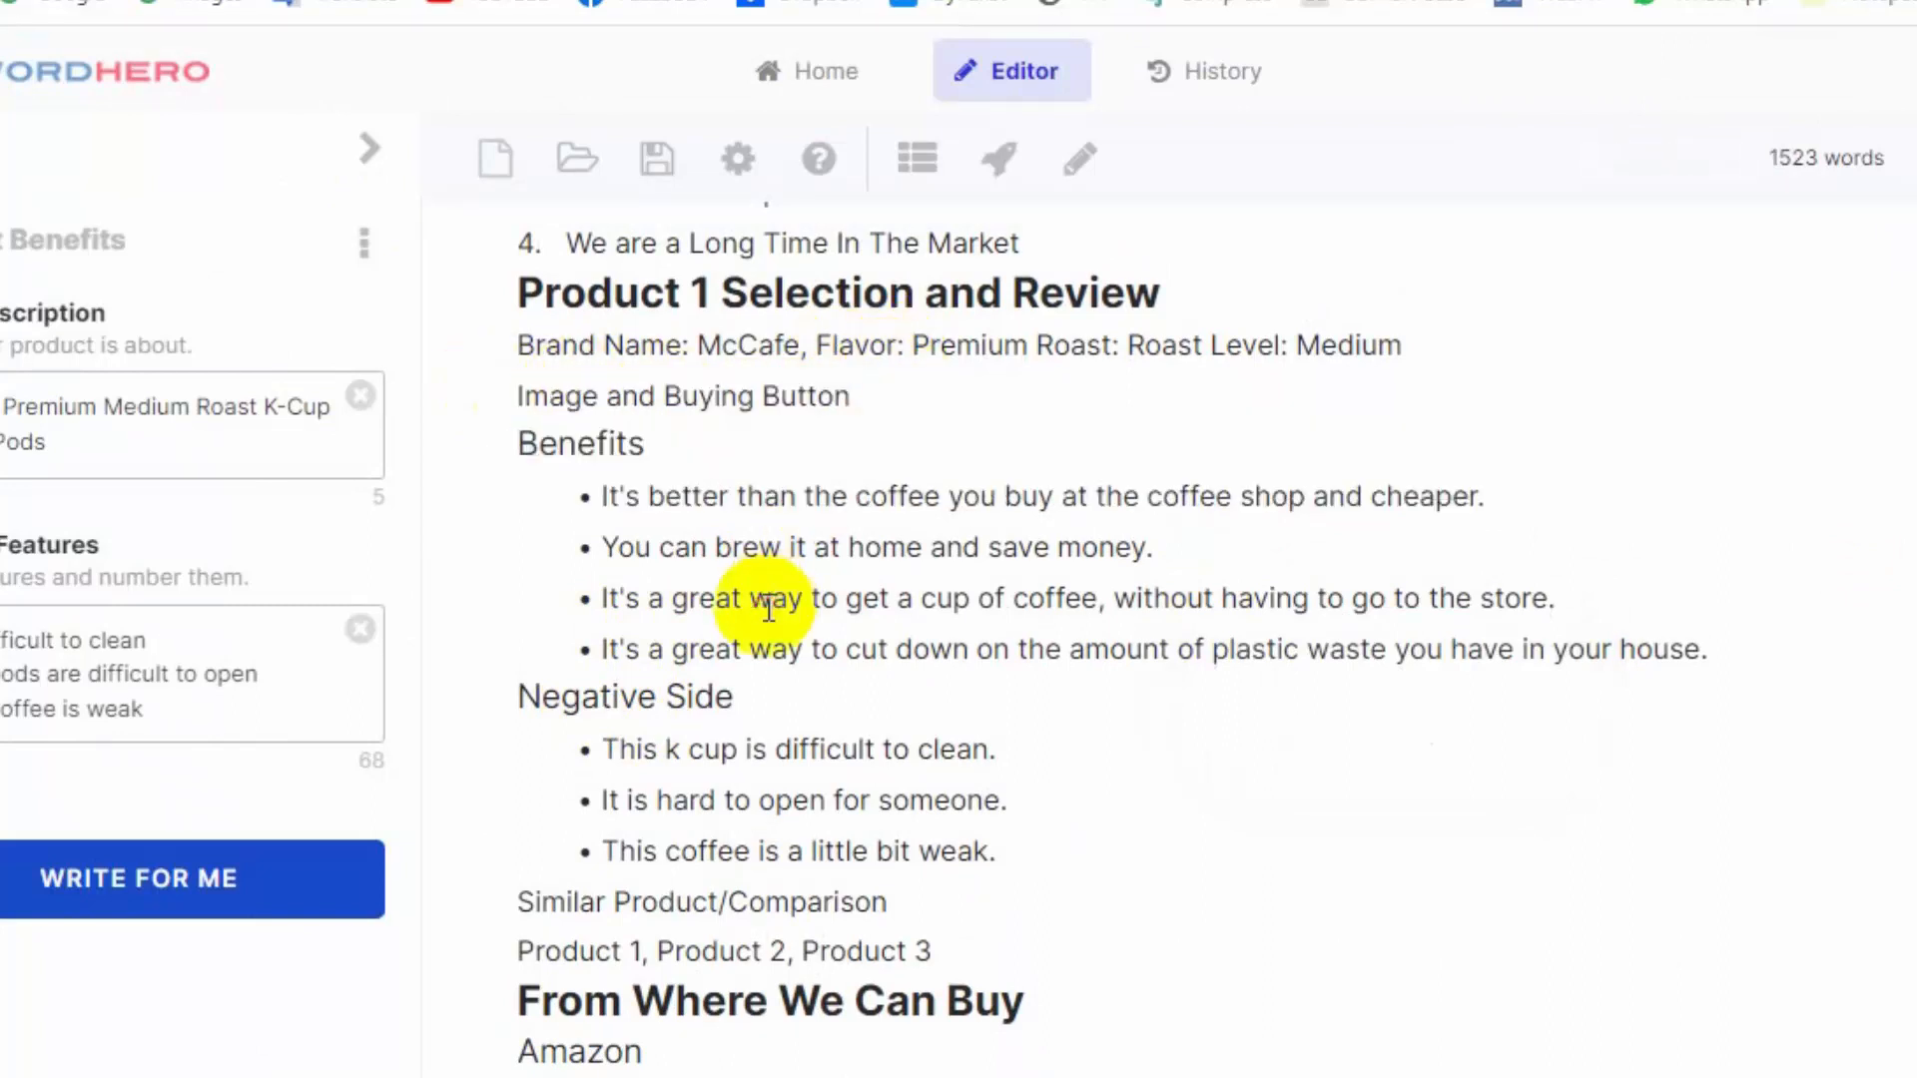
pyautogui.scroll(-3, 1098, 639)
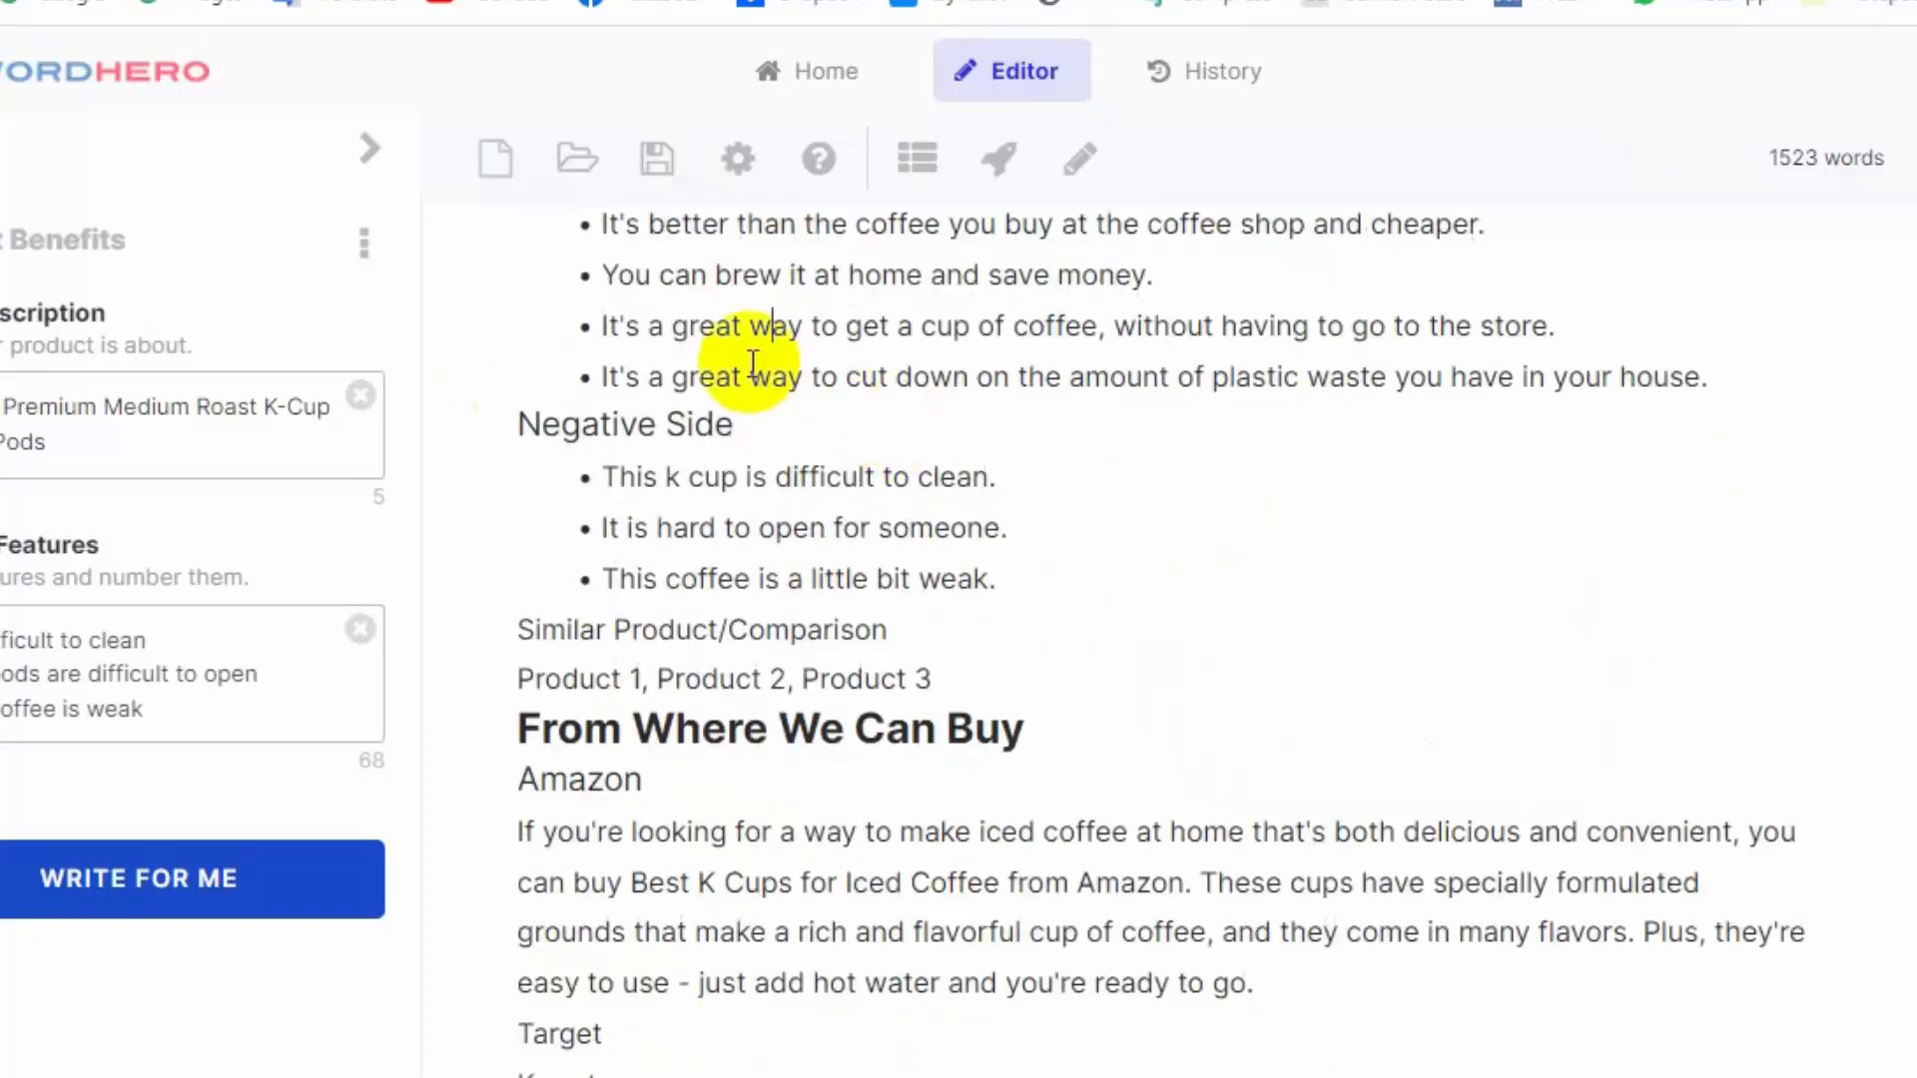
pyautogui.scroll(-9, 1098, 639)
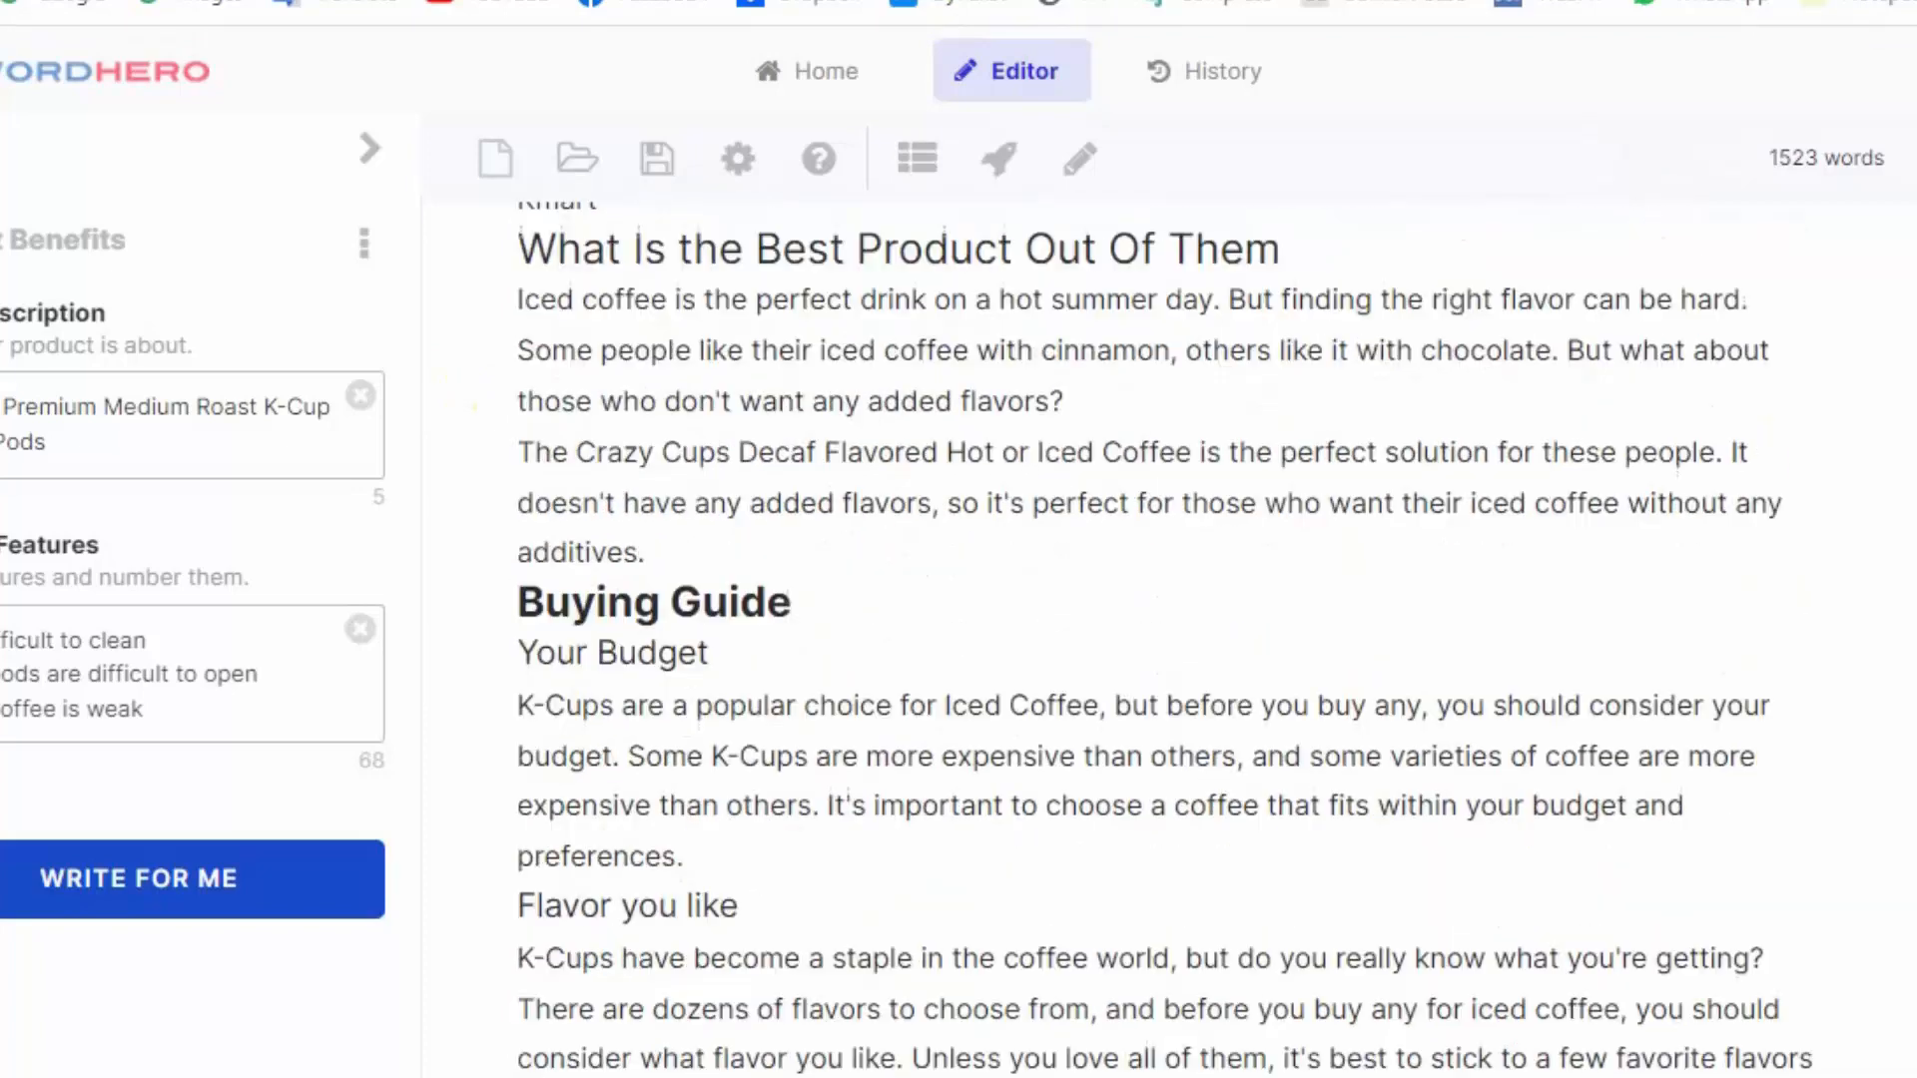
pyautogui.scroll(20, 1098, 639)
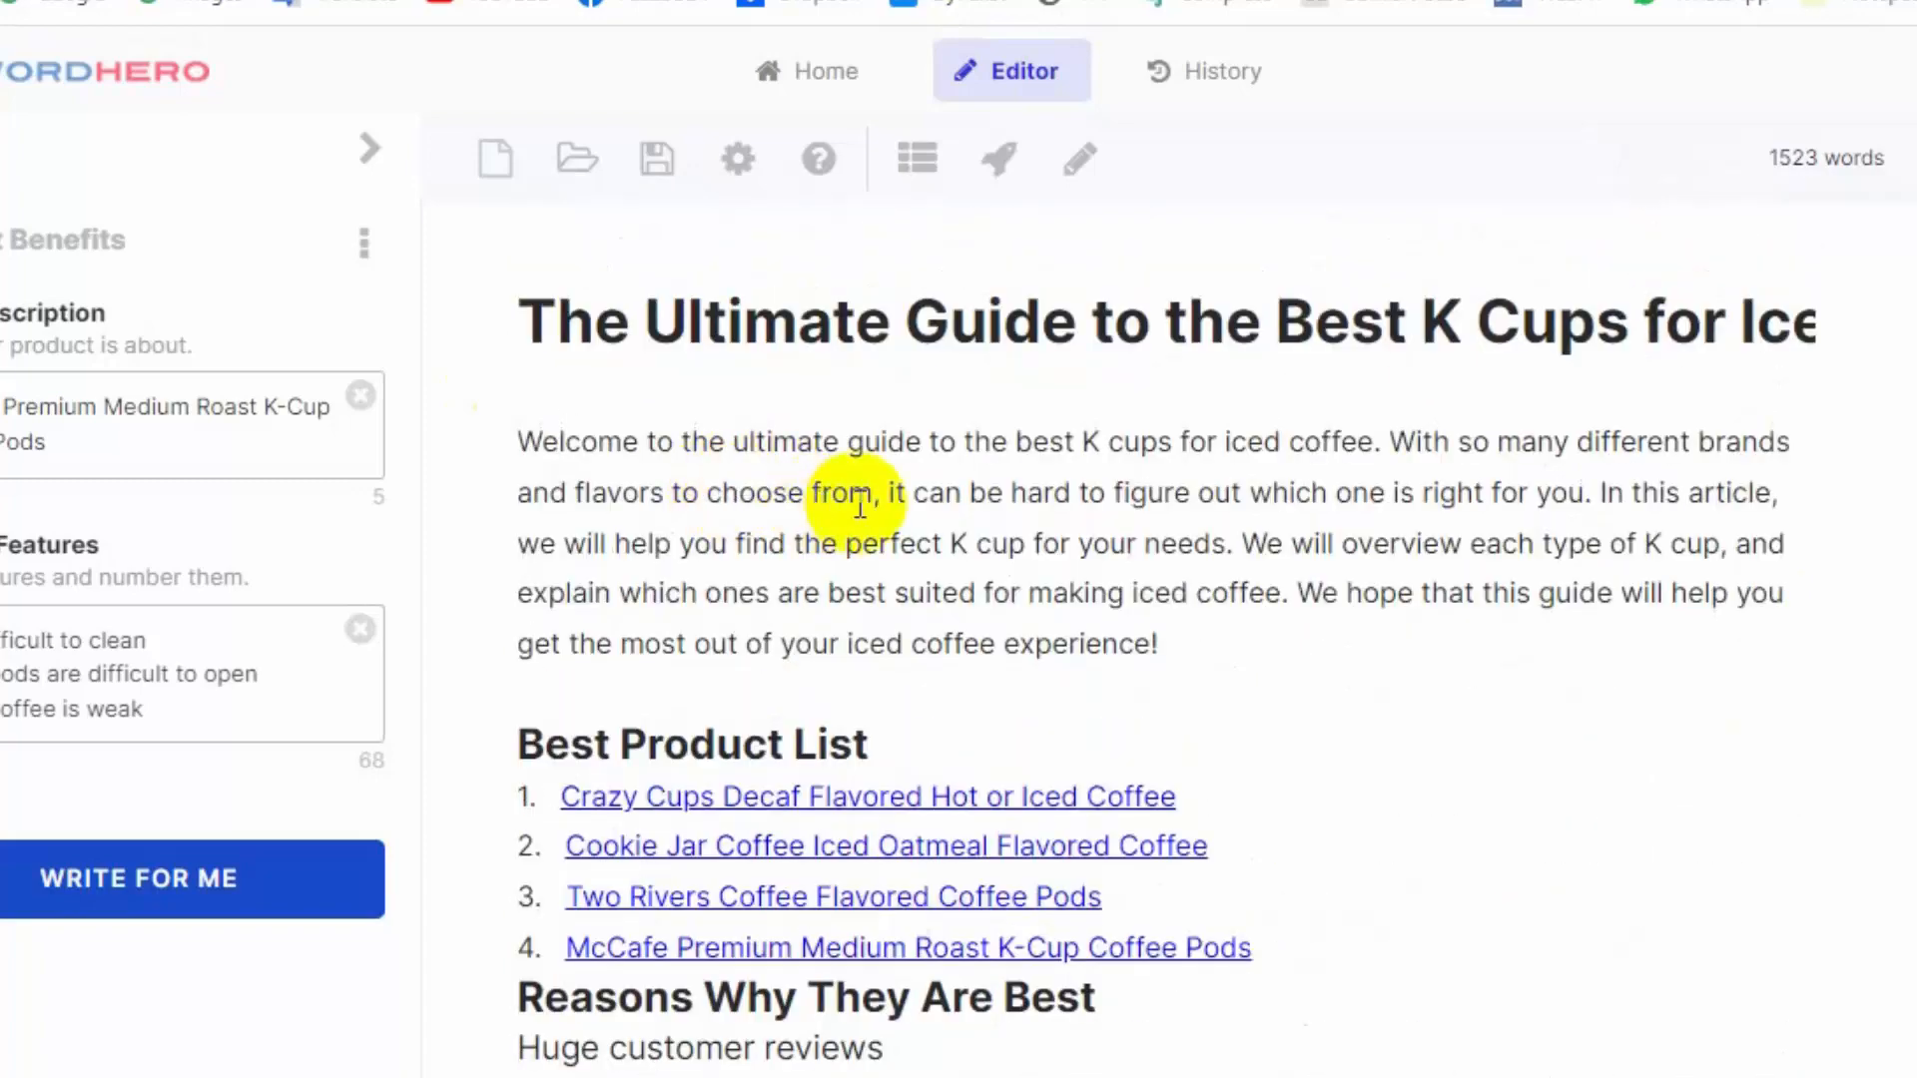
pyautogui.scroll(-2, 859, 504)
pyautogui.scroll(2, 761, 372)
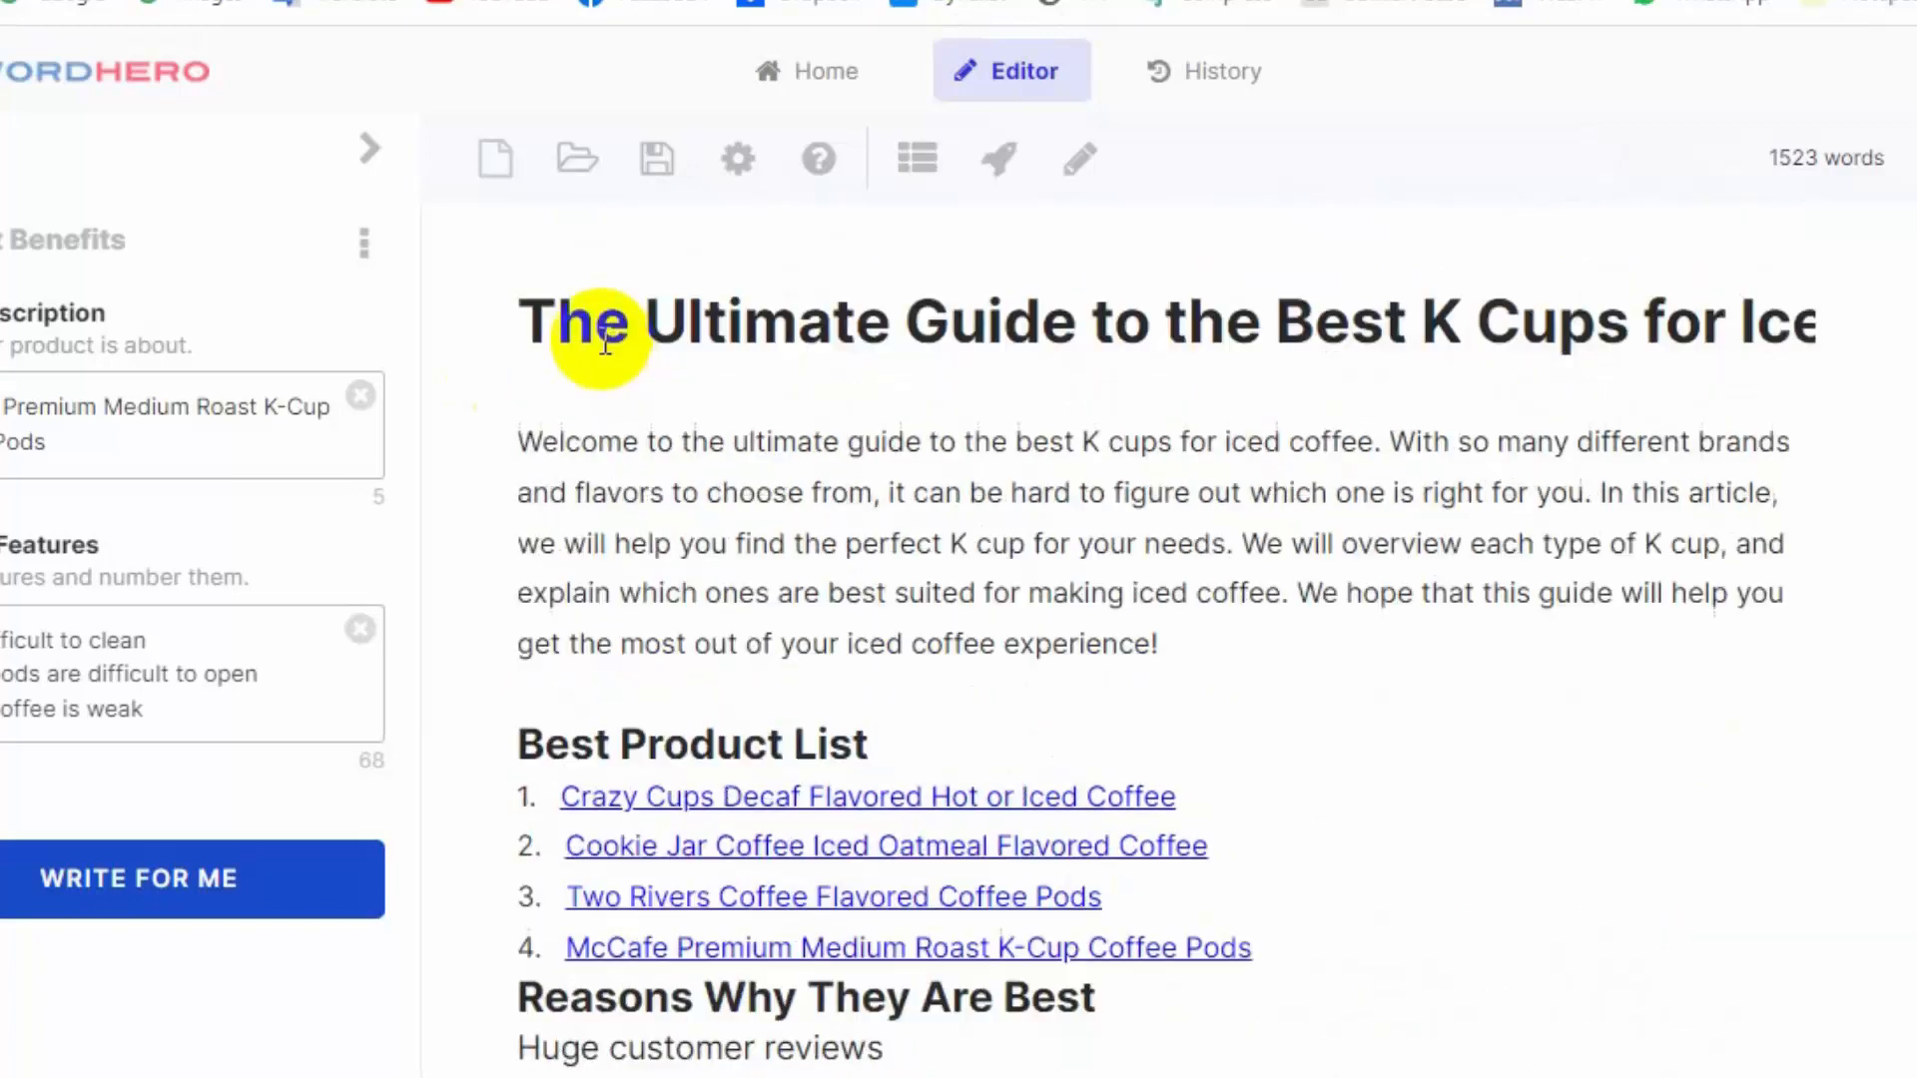
# Copy the title "The Ultimate Guide to the Best K Cups for Iced Coffee" above the introduction in the best K Cups Word document.
pyautogui.click(571, 324)
pyautogui.tripleClick(534, 321)
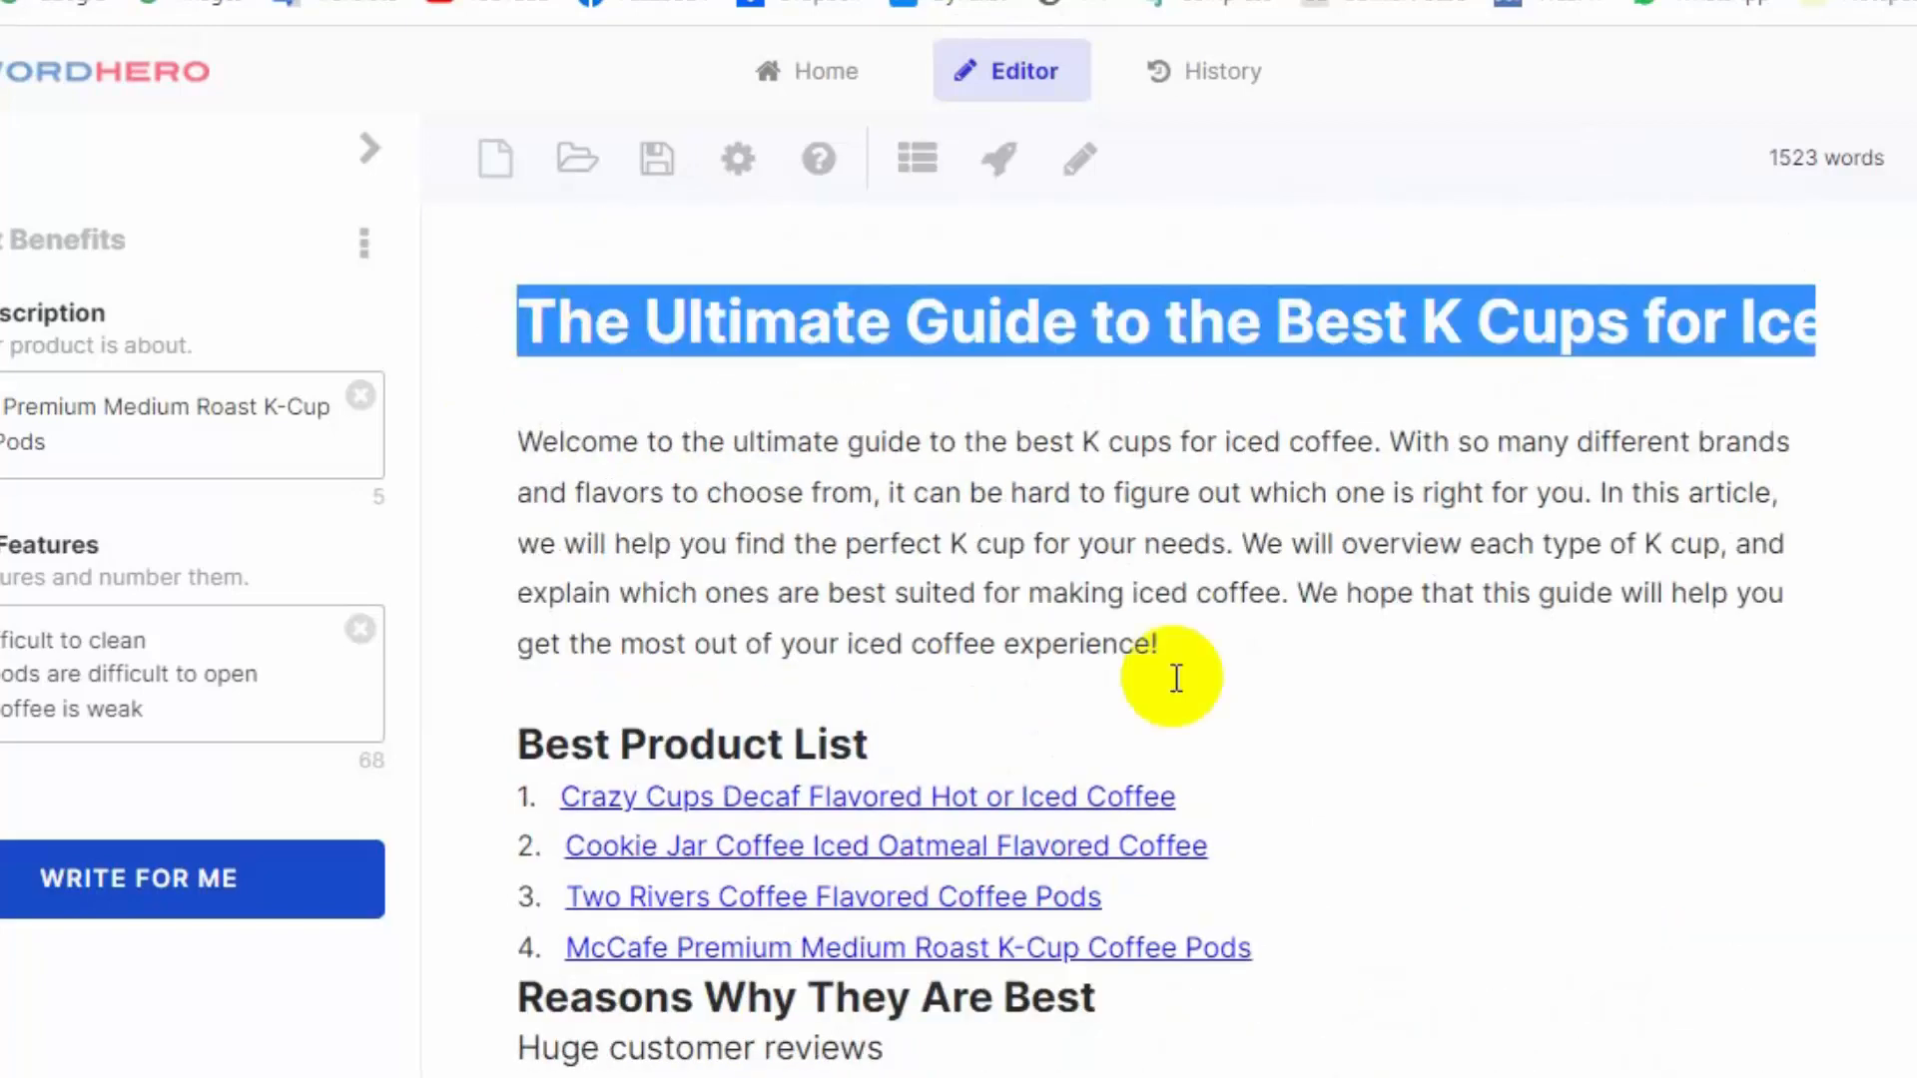
pyautogui.click(1176, 1072)
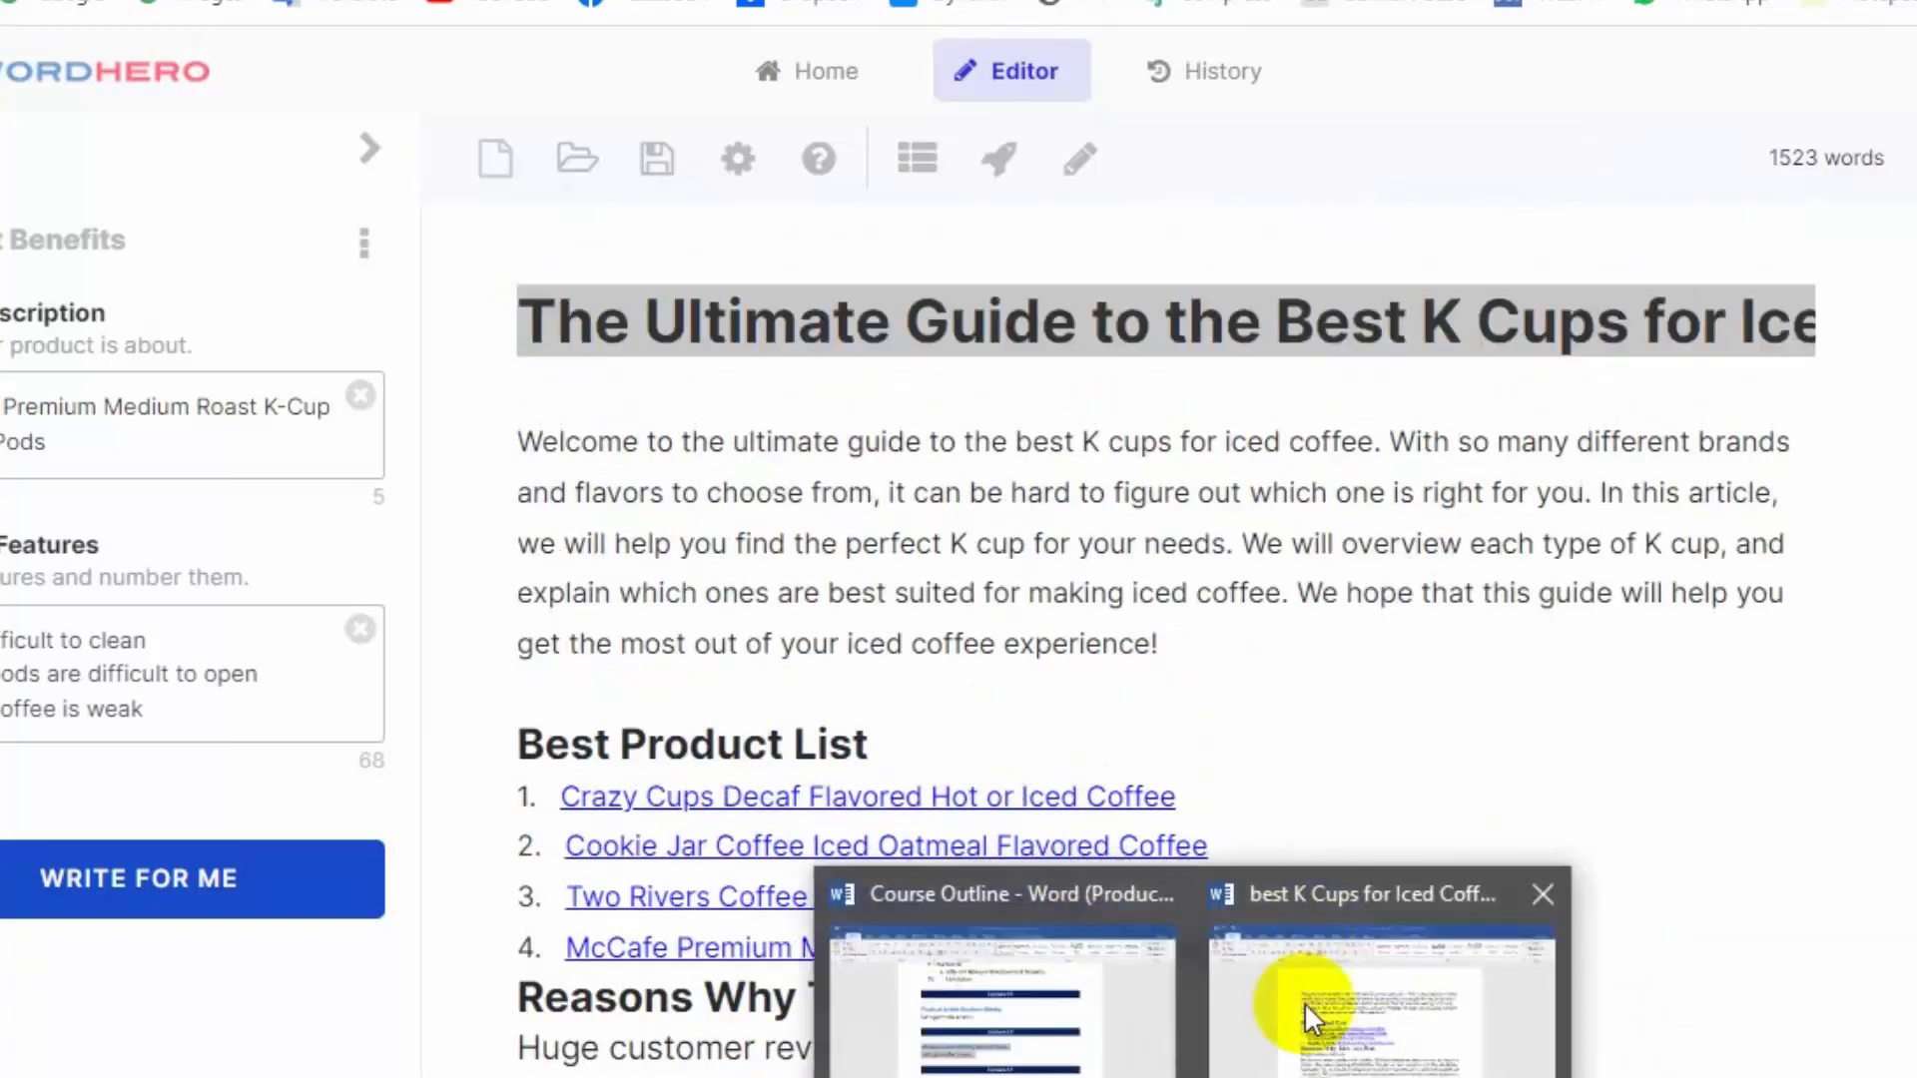
pyautogui.click(1305, 1005)
pyautogui.click(496, 325)
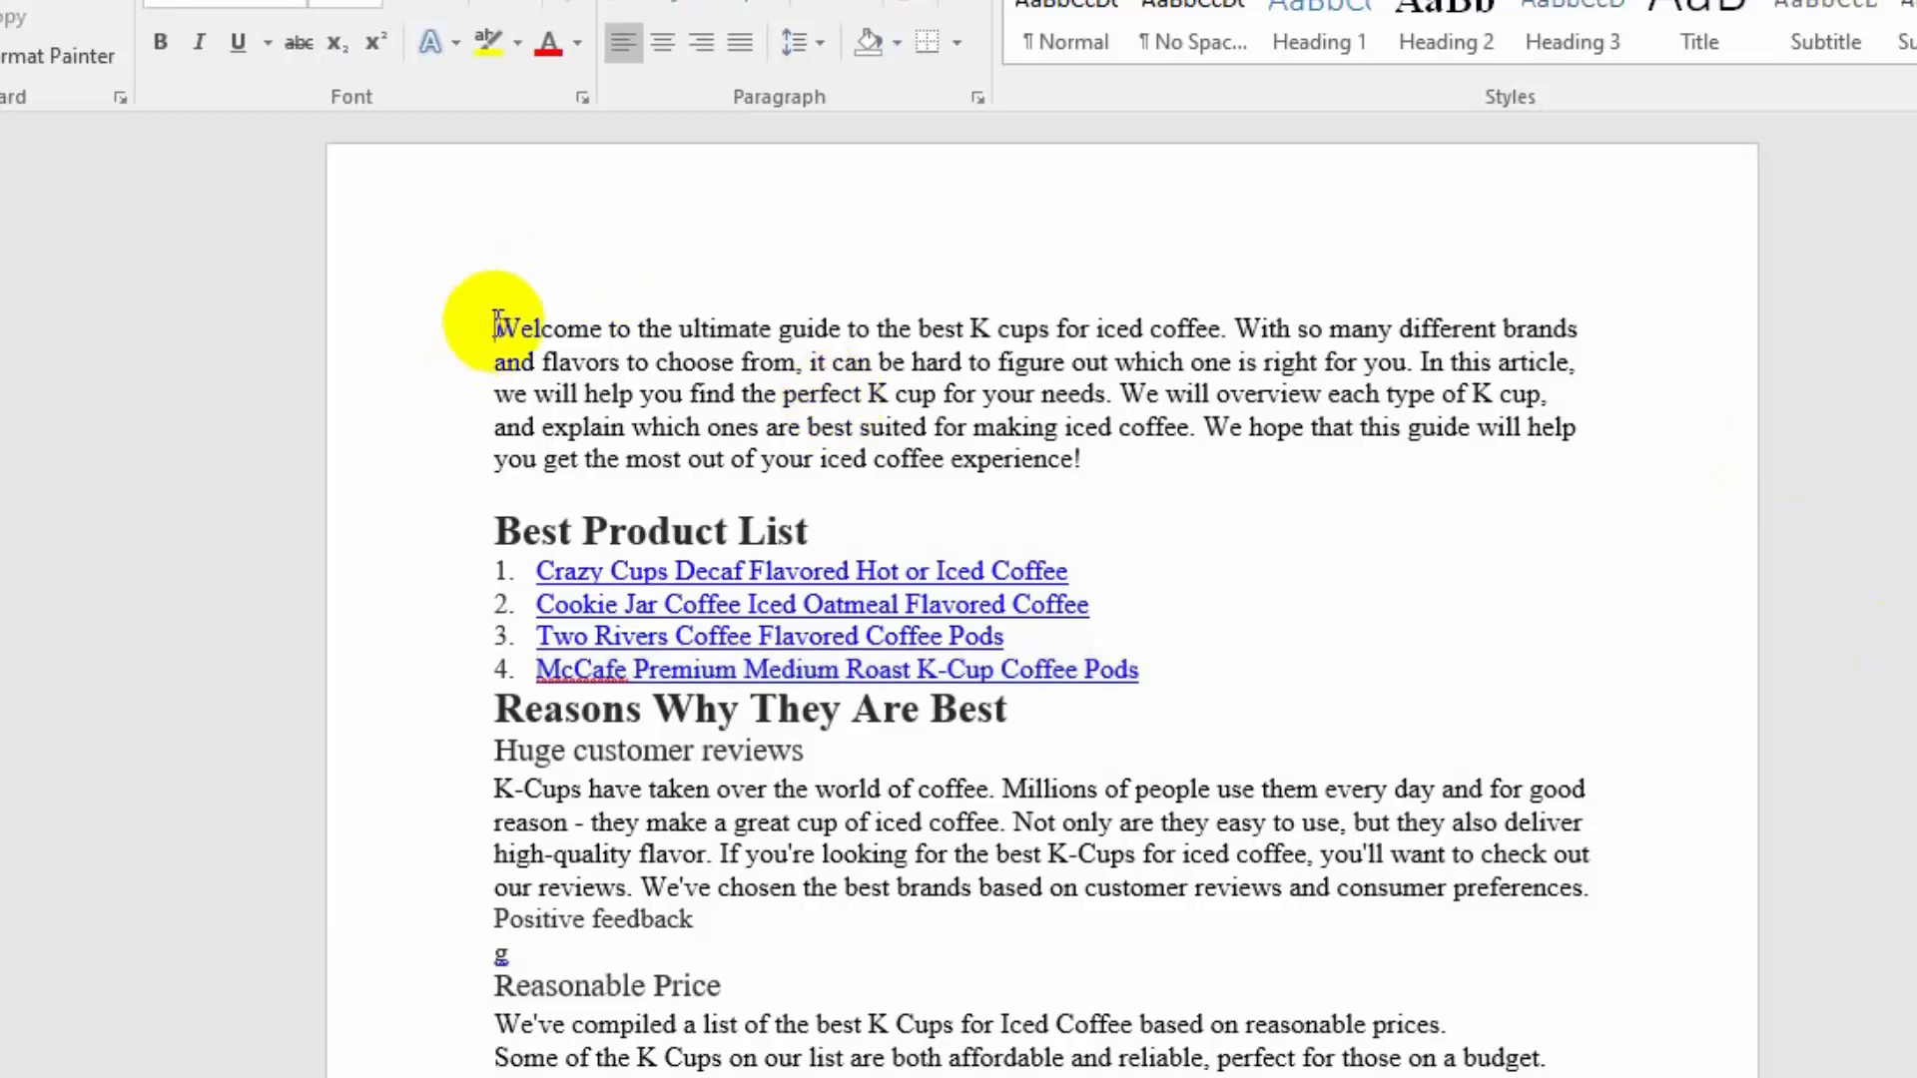
pyautogui.press('Return')
pyautogui.press('Up')
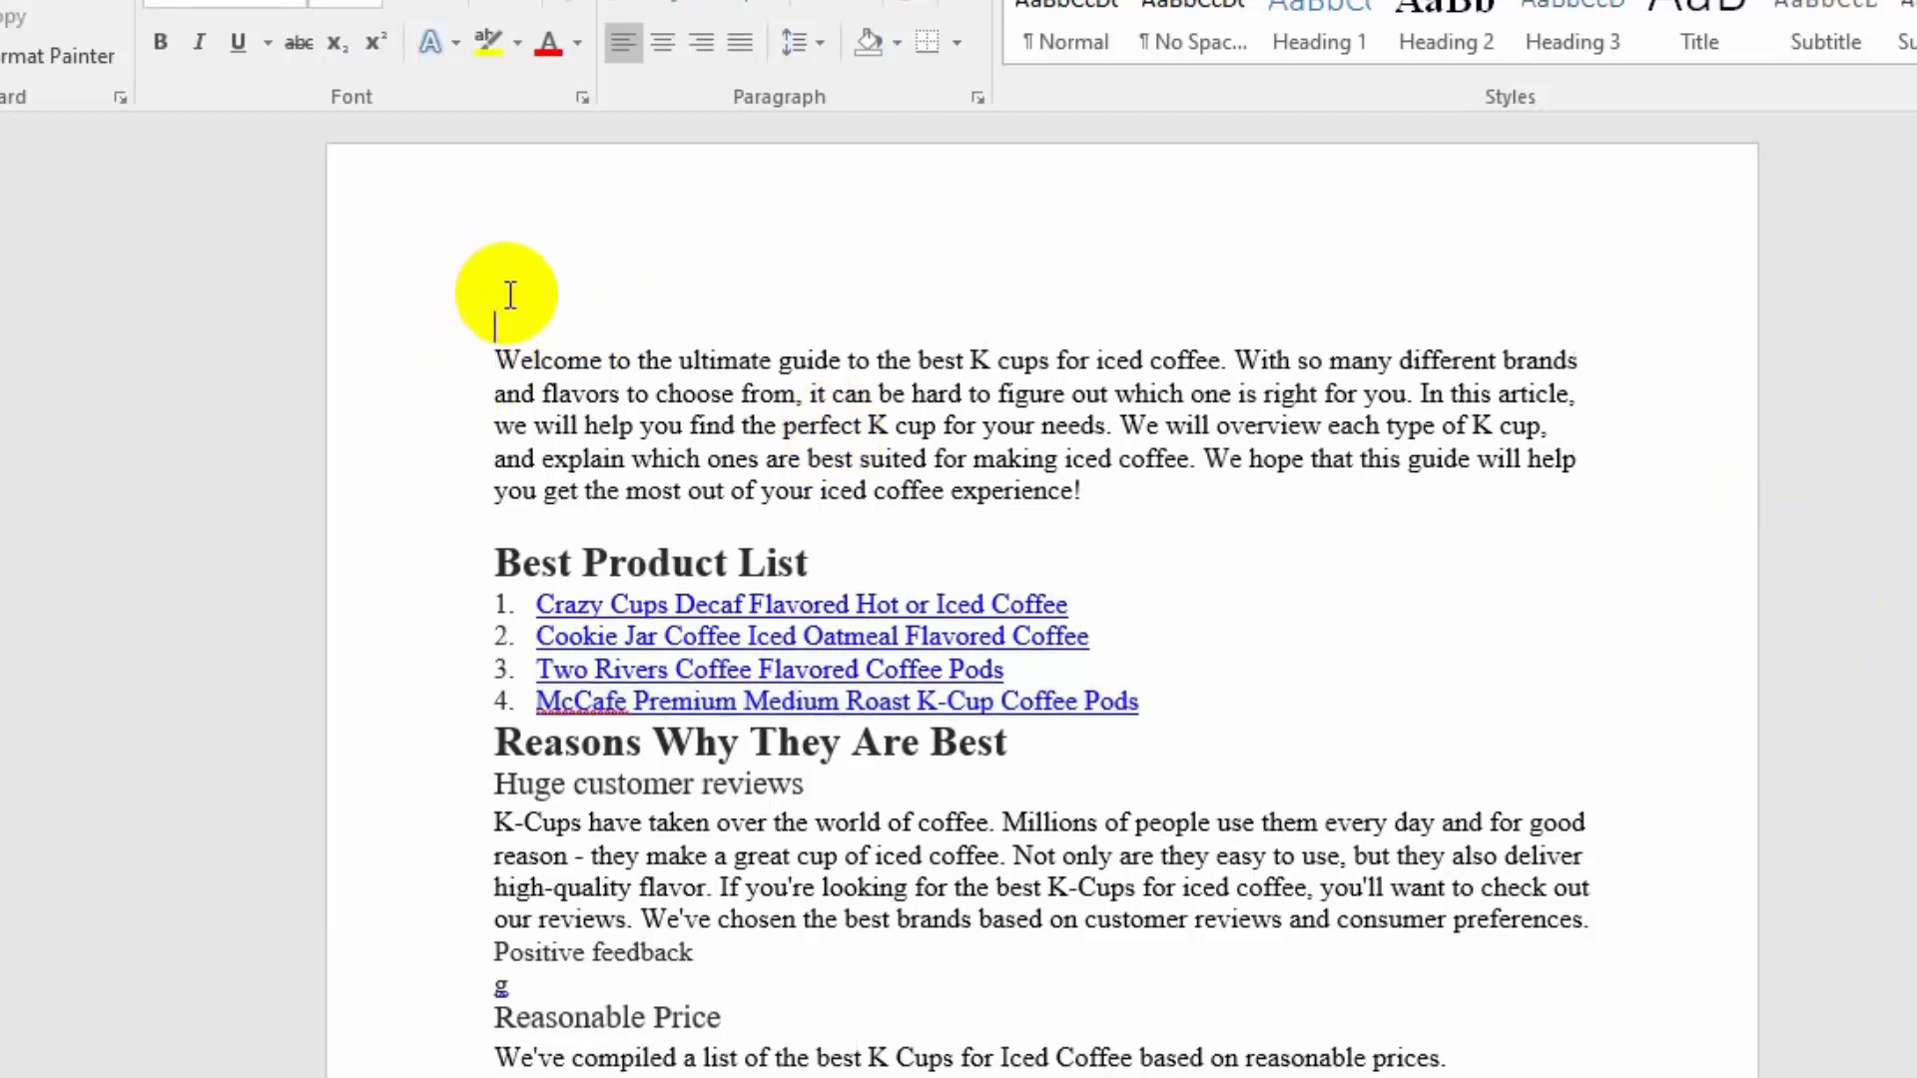
pyautogui.write('The Ultimate Guide to the Best K Cups for Iced Coffee')
pyautogui.press('Return')
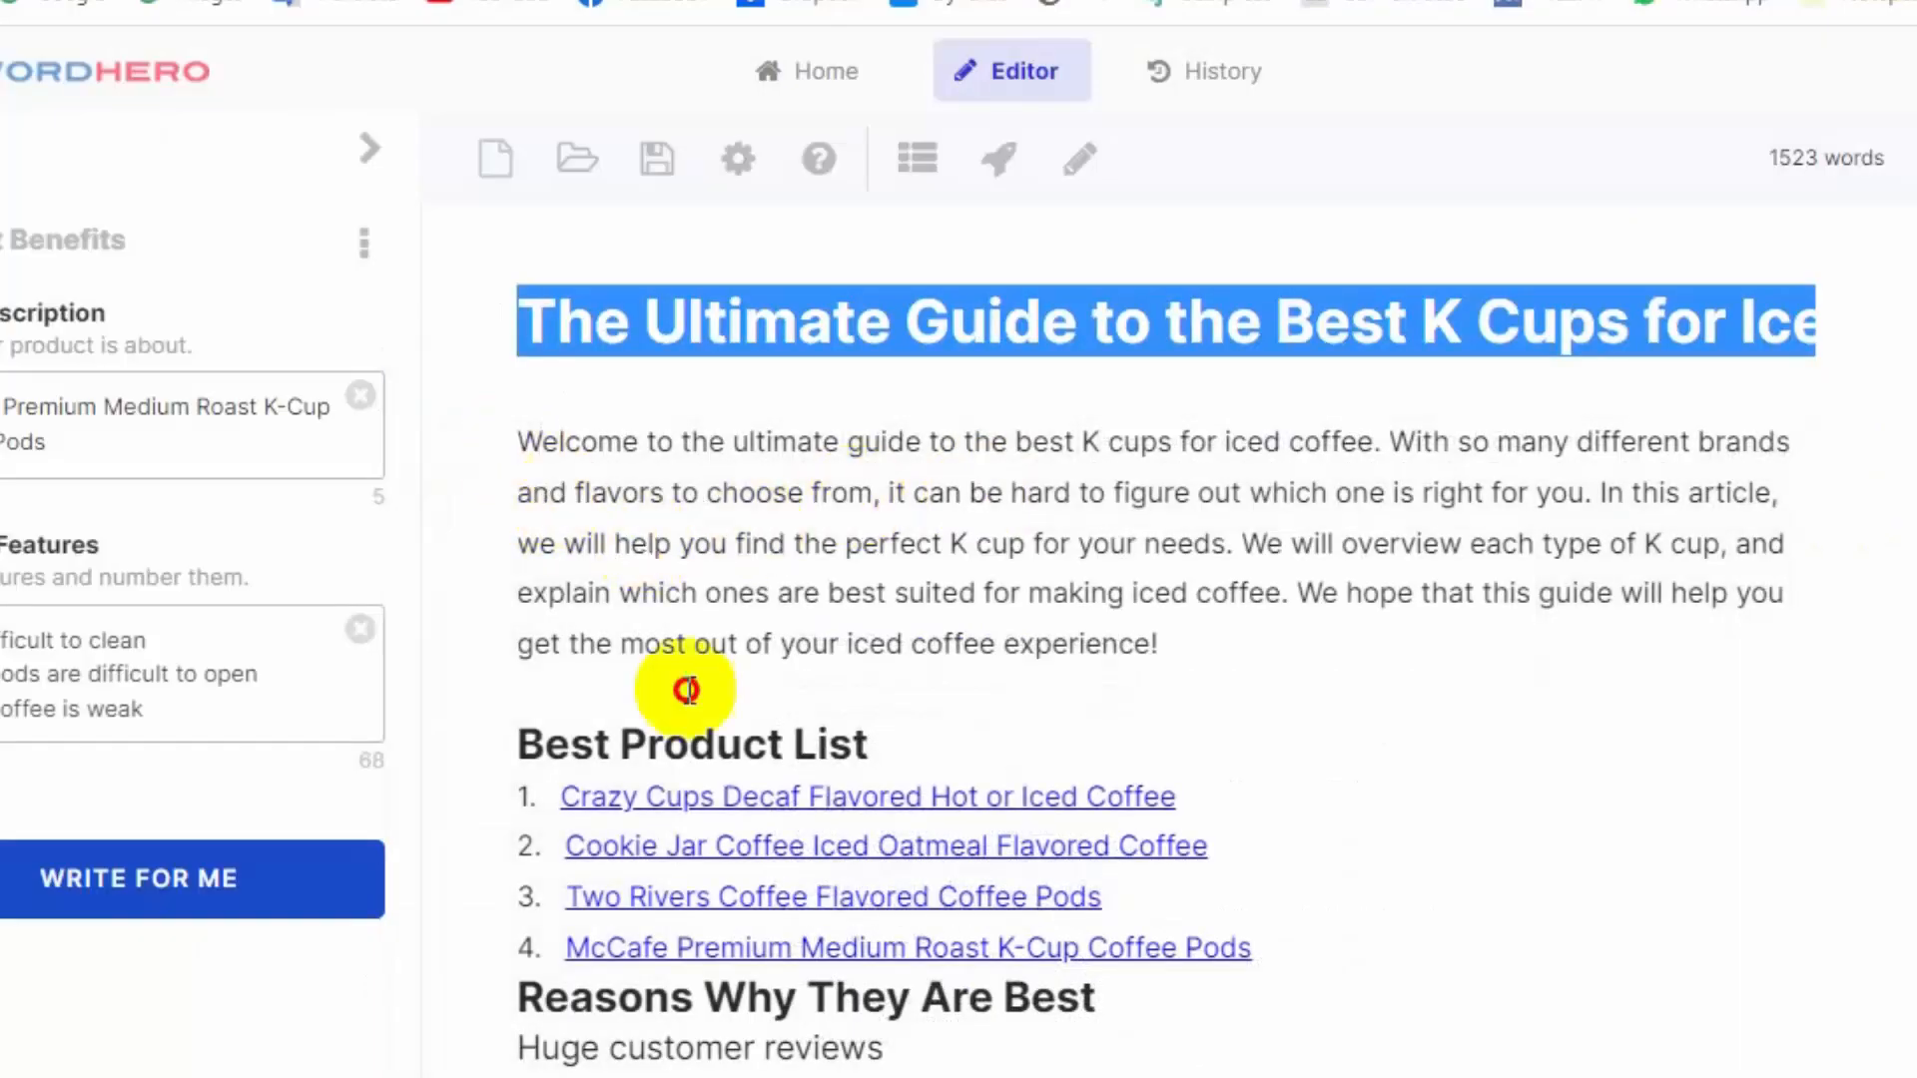
# Replace everything below the title in the Word document with the article body copied from WordHero, from the introduction through the conclusion.
pyautogui.moveTo(556, 685); pyautogui.dragTo(655, 968)
pyautogui.hotkey('ctrl', 'c')
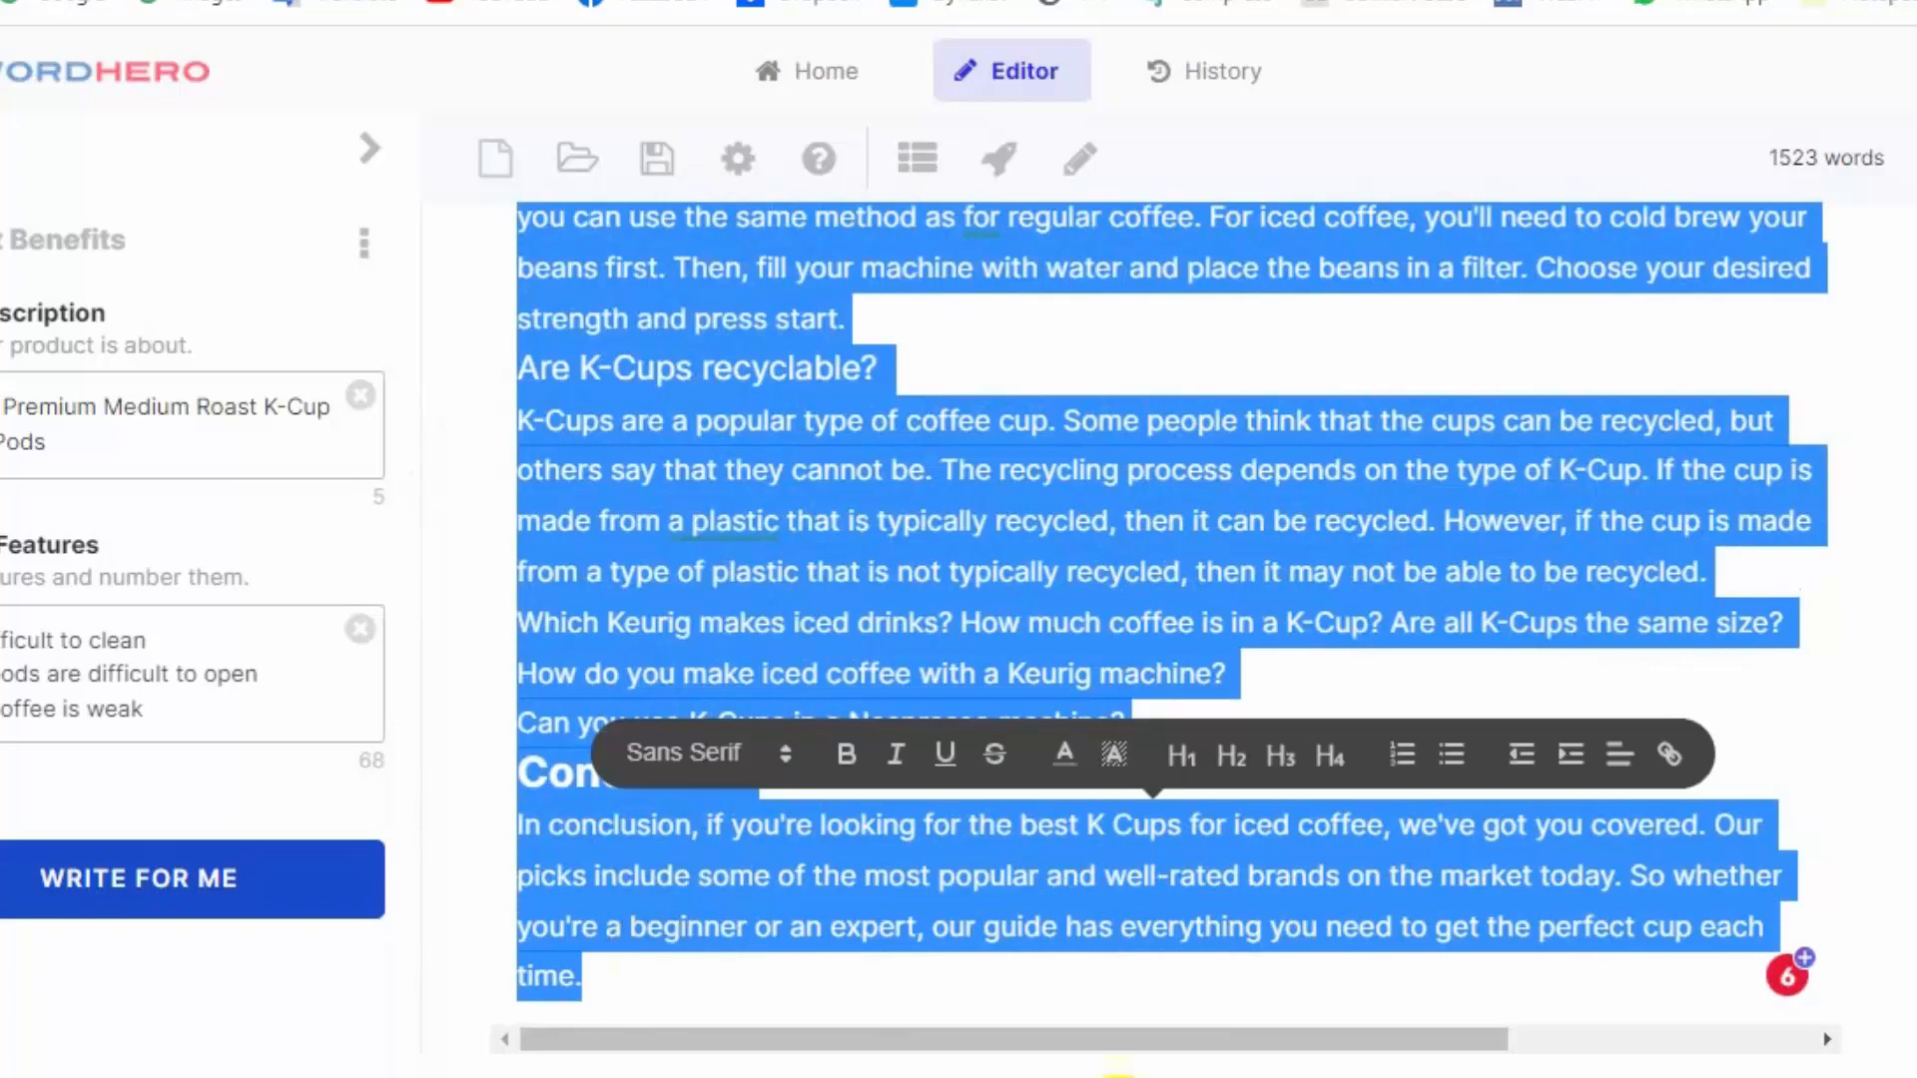
pyautogui.click(1133, 1076)
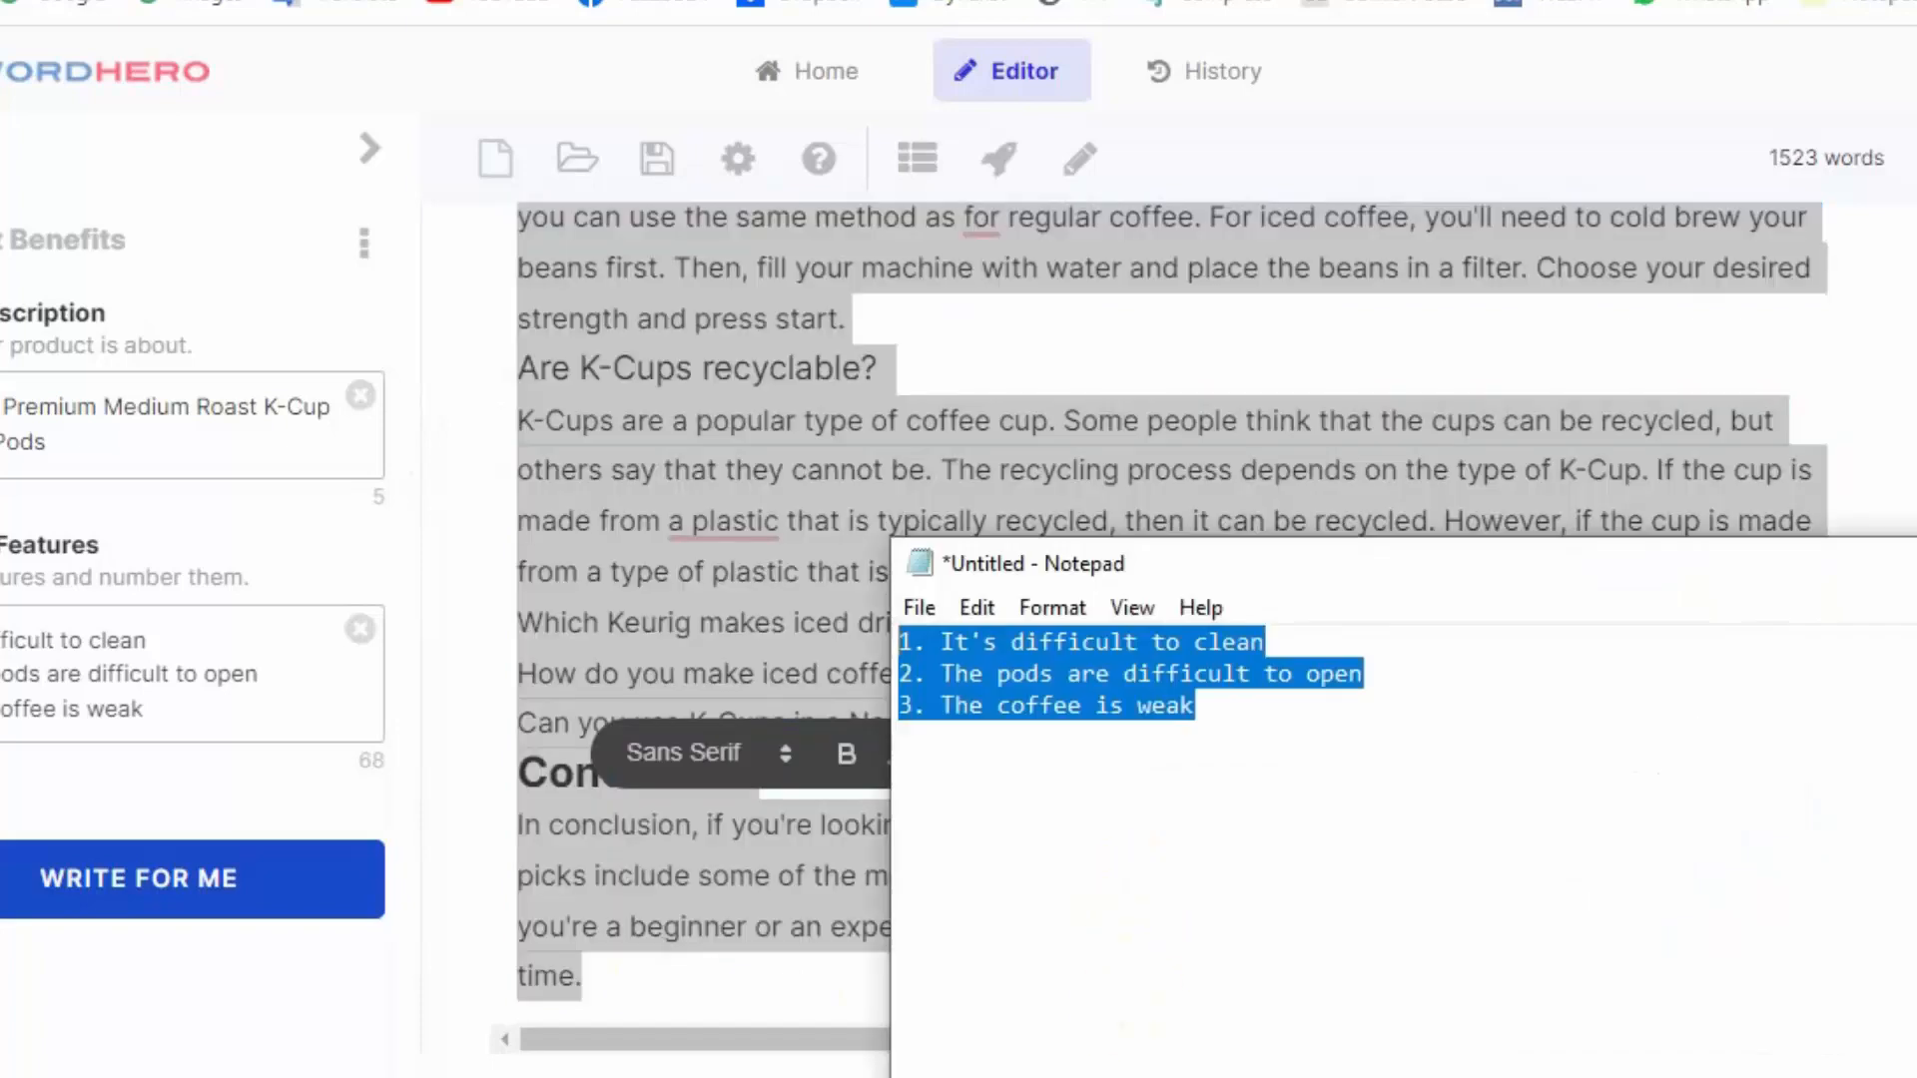
pyautogui.click(1192, 1076)
pyautogui.click(1332, 1028)
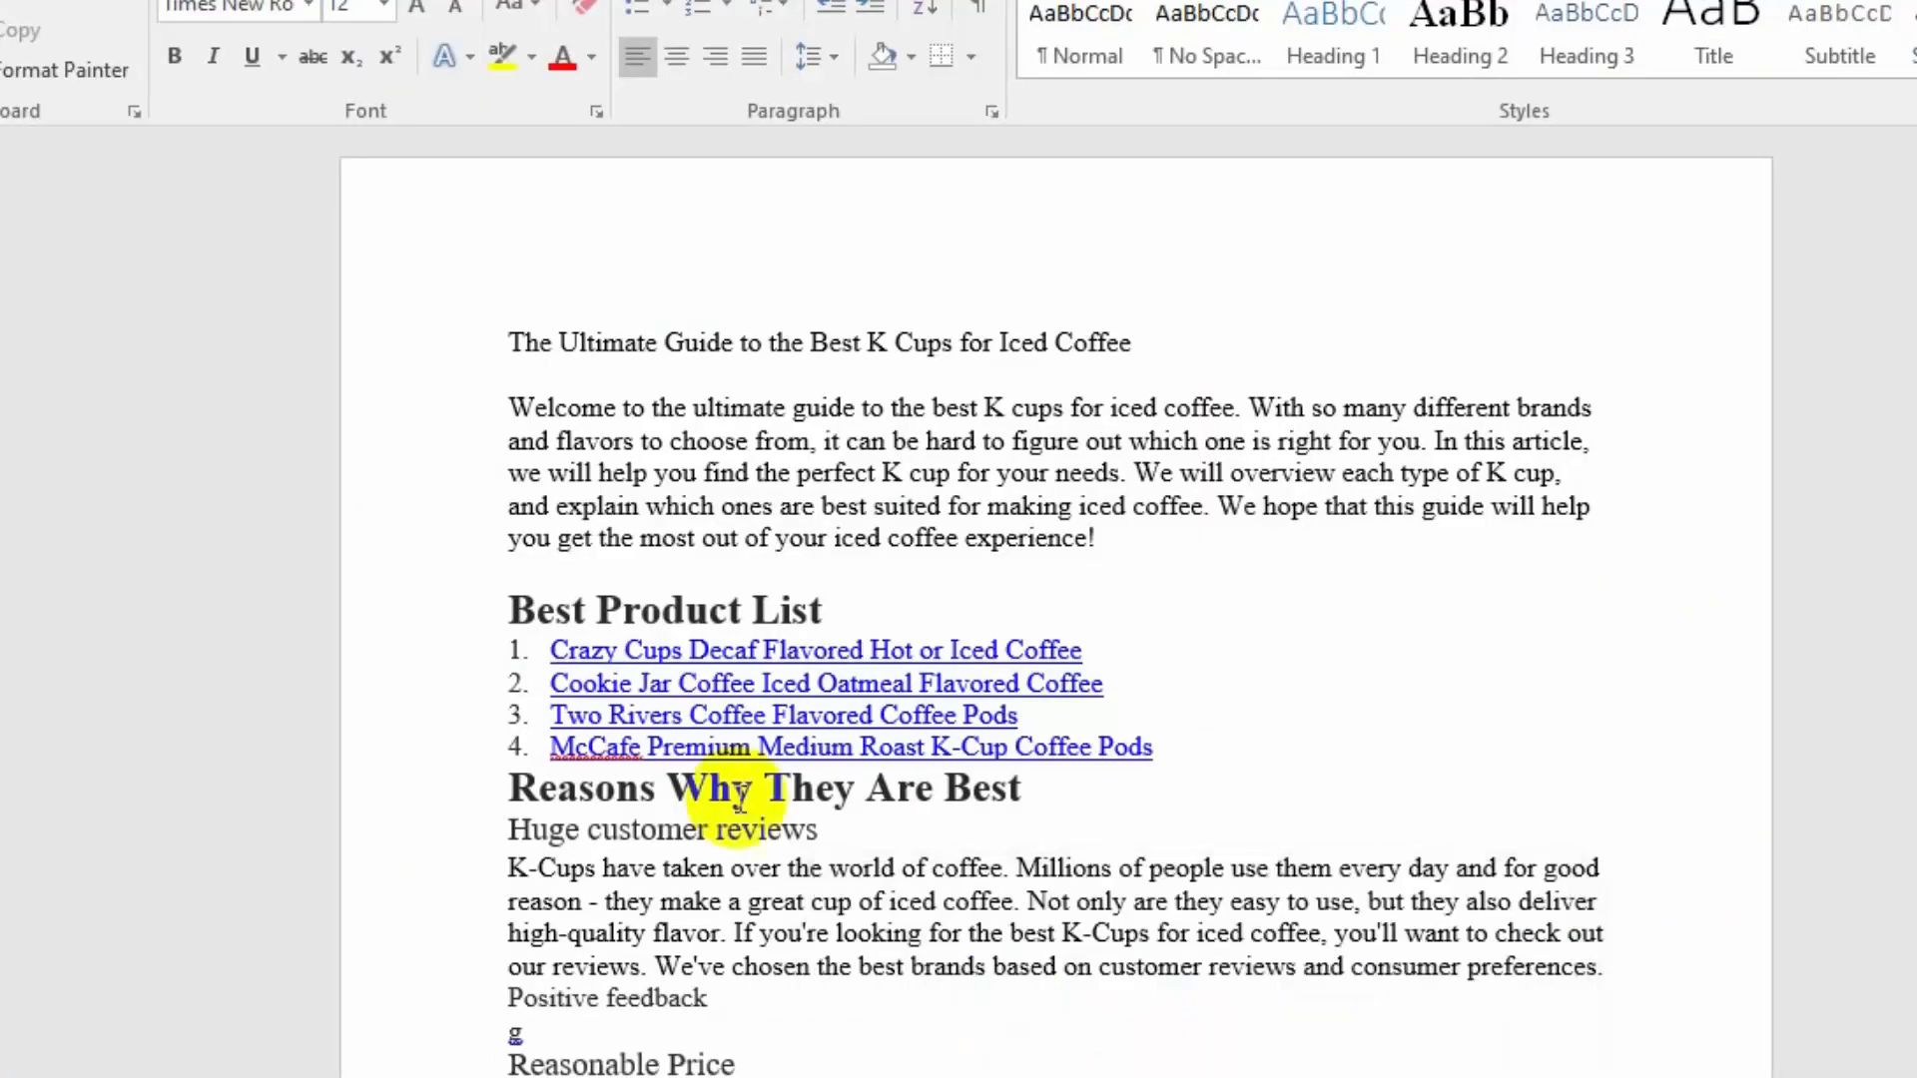
pyautogui.moveTo(493, 393); pyautogui.dragTo(566, 1076)
pyautogui.hotkey('ctrl', 'v')
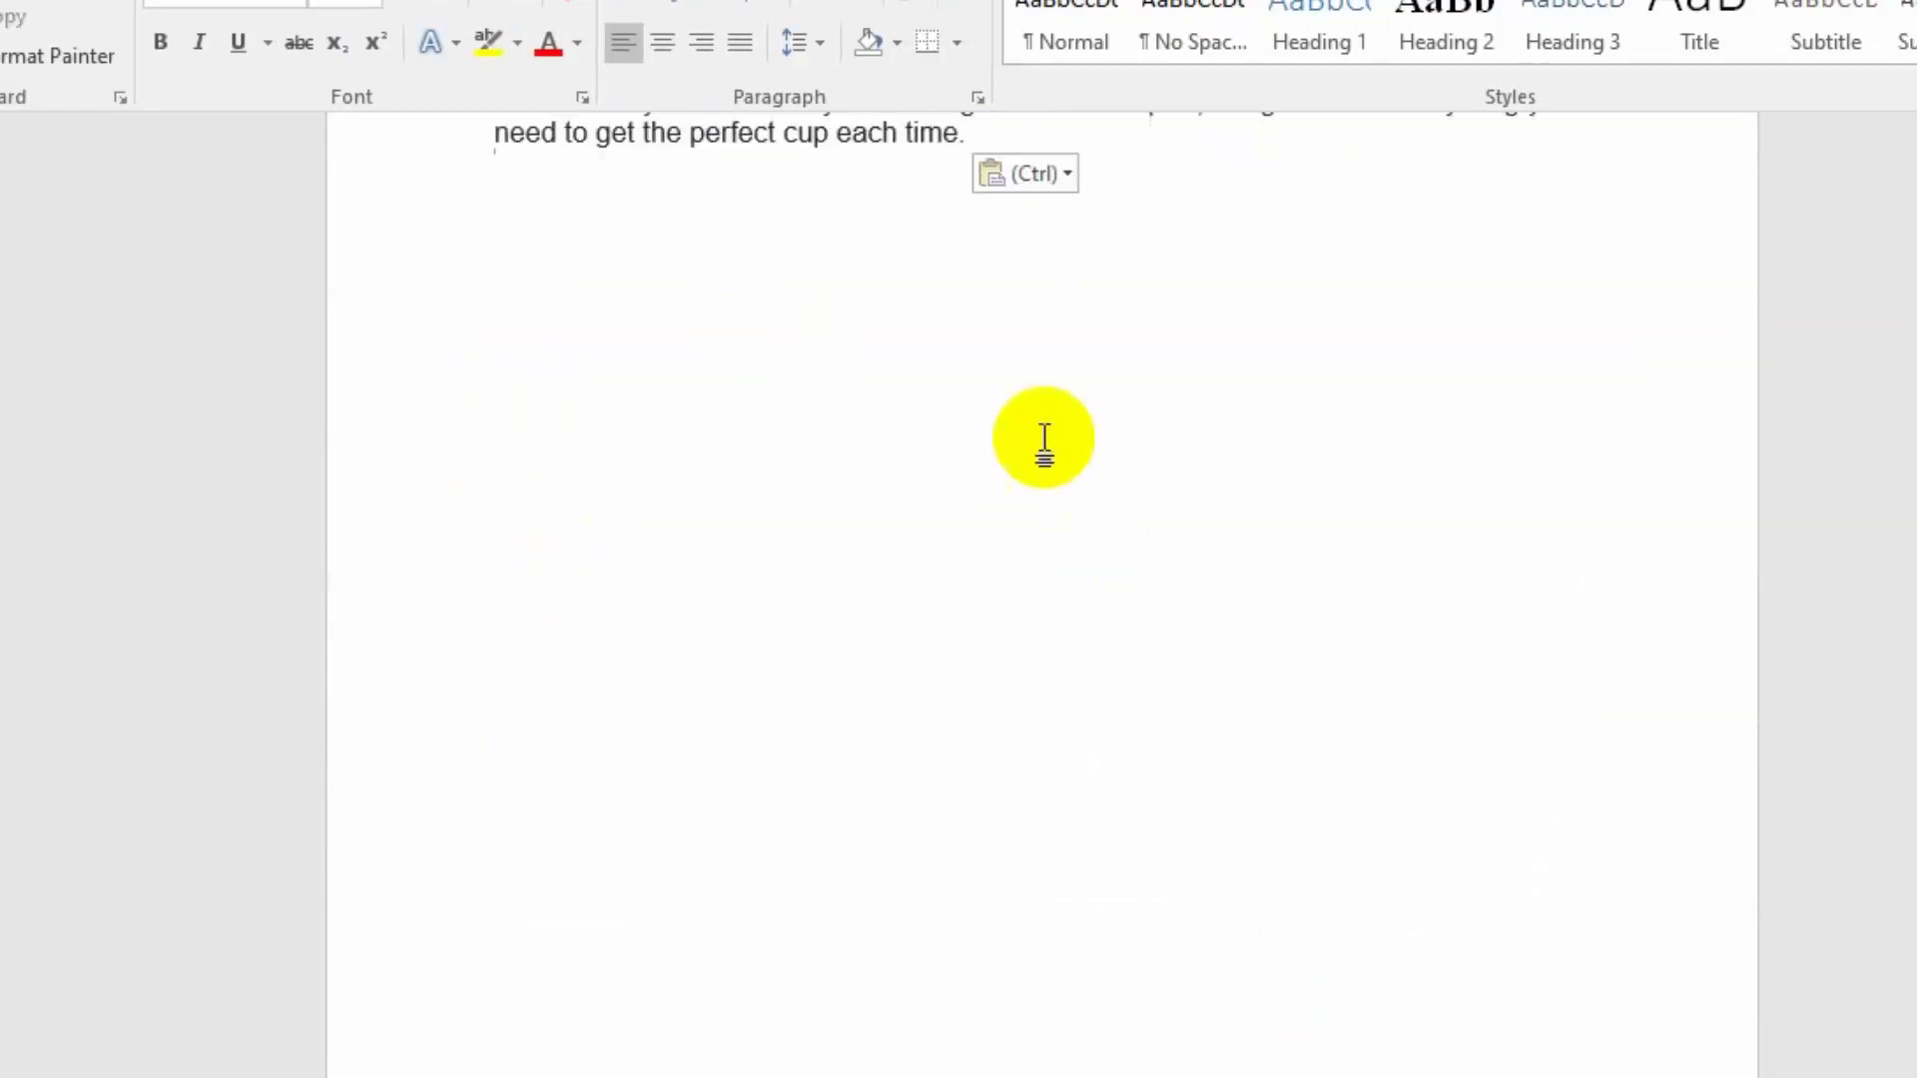
pyautogui.scroll(5, 1028, 395)
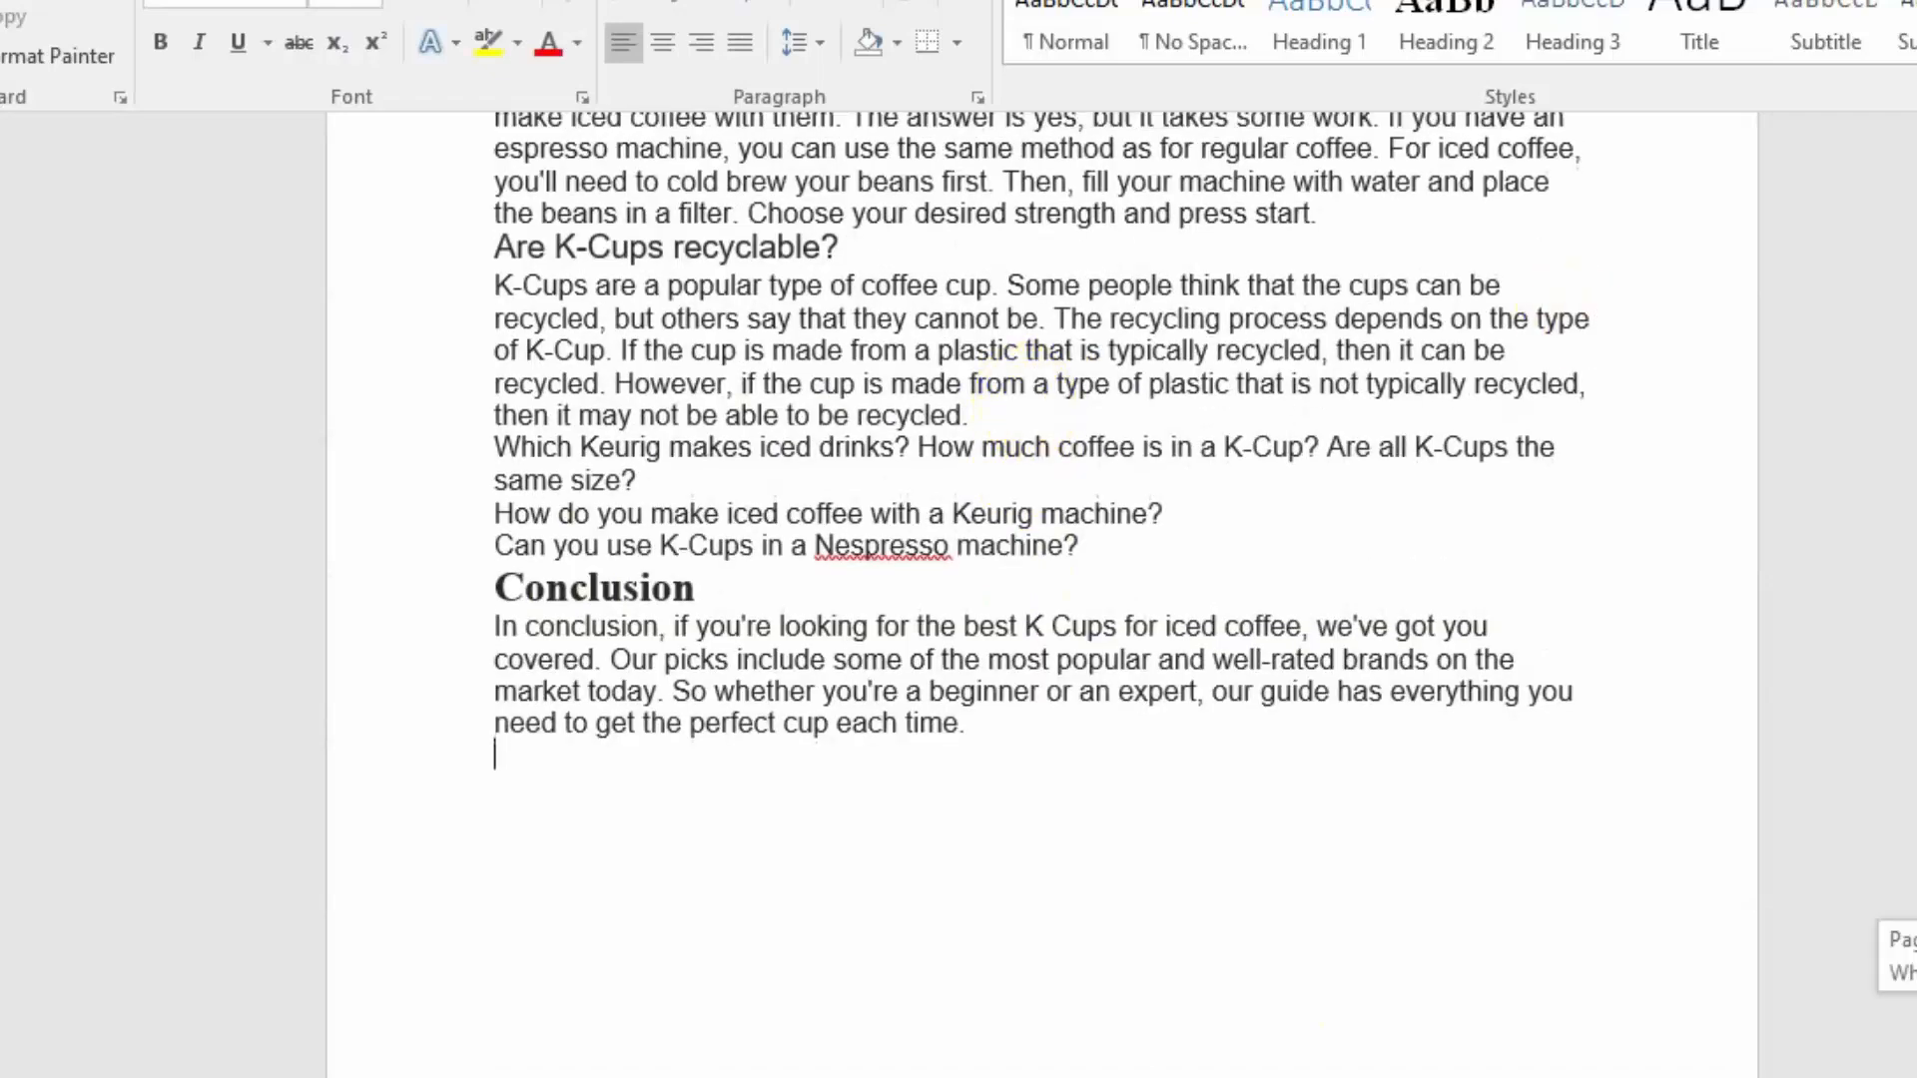
pyautogui.hotkey('ctrl', 'Home')
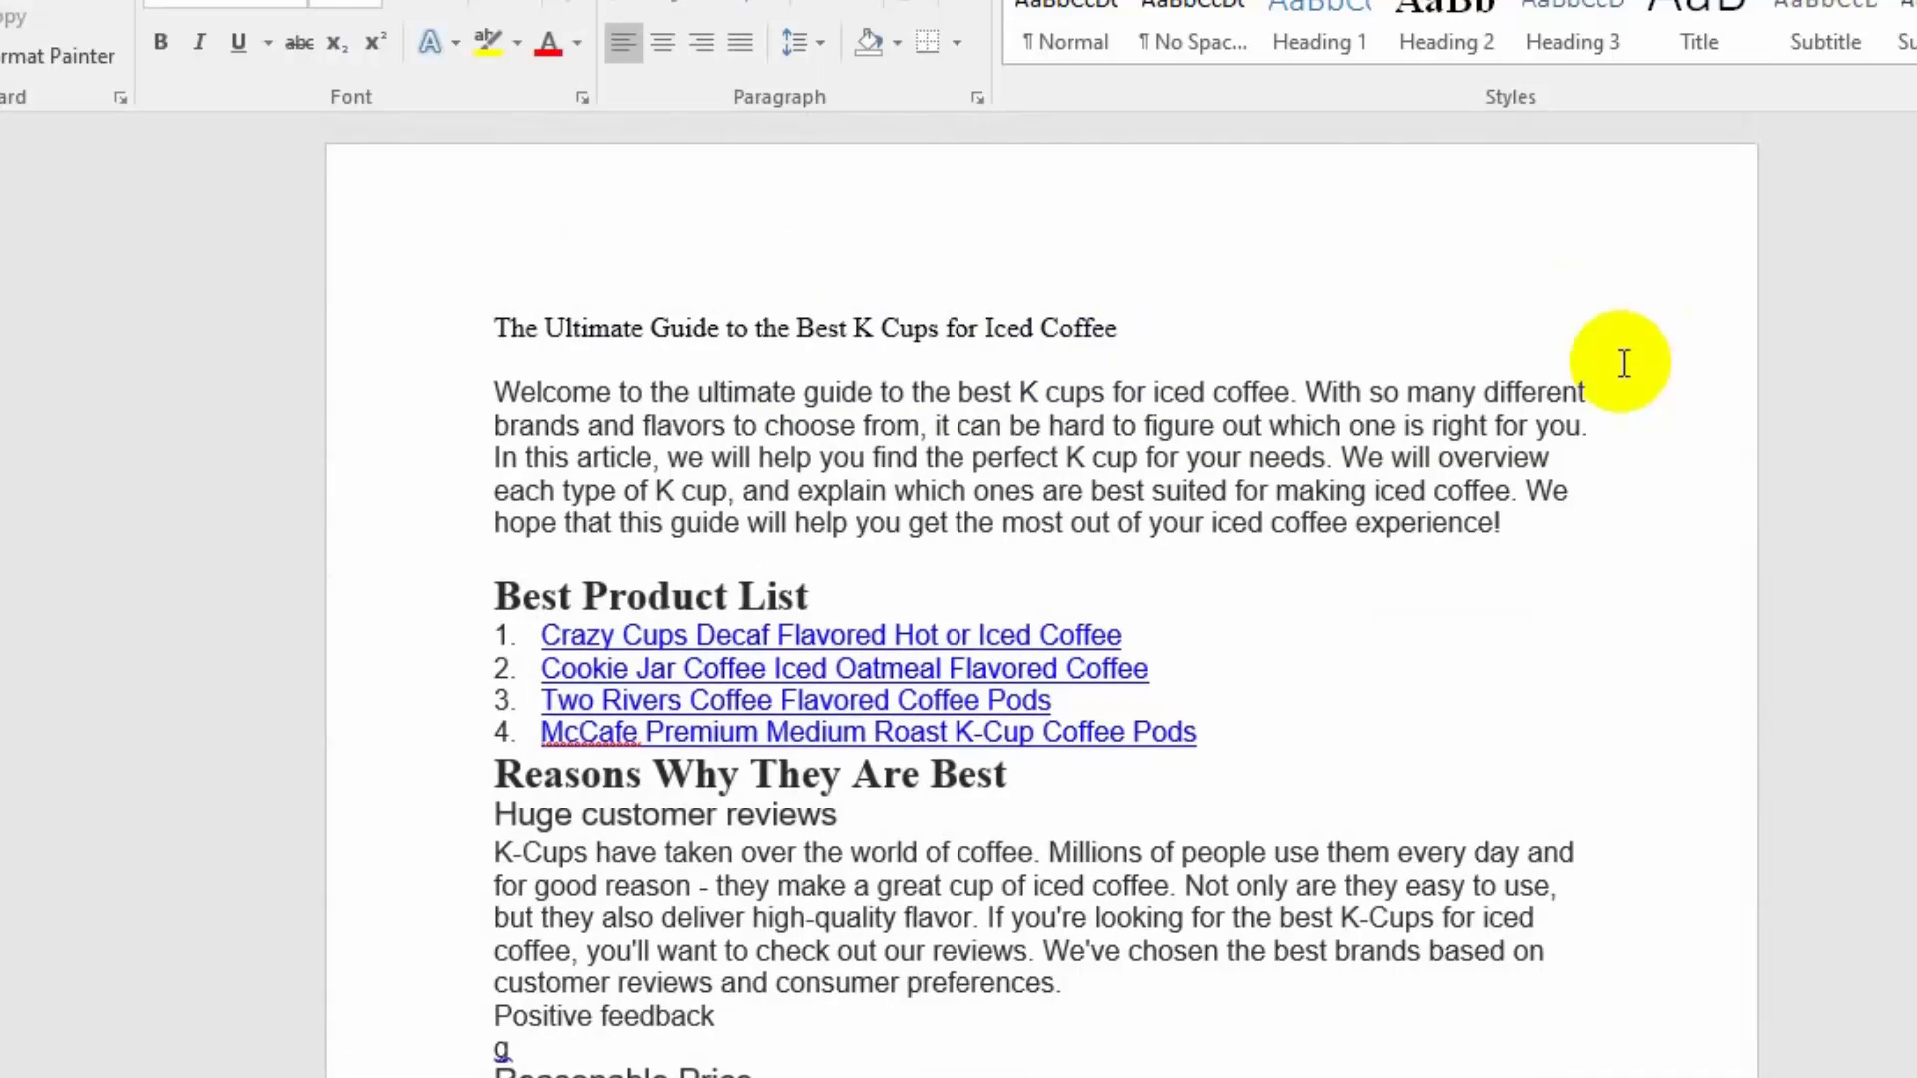